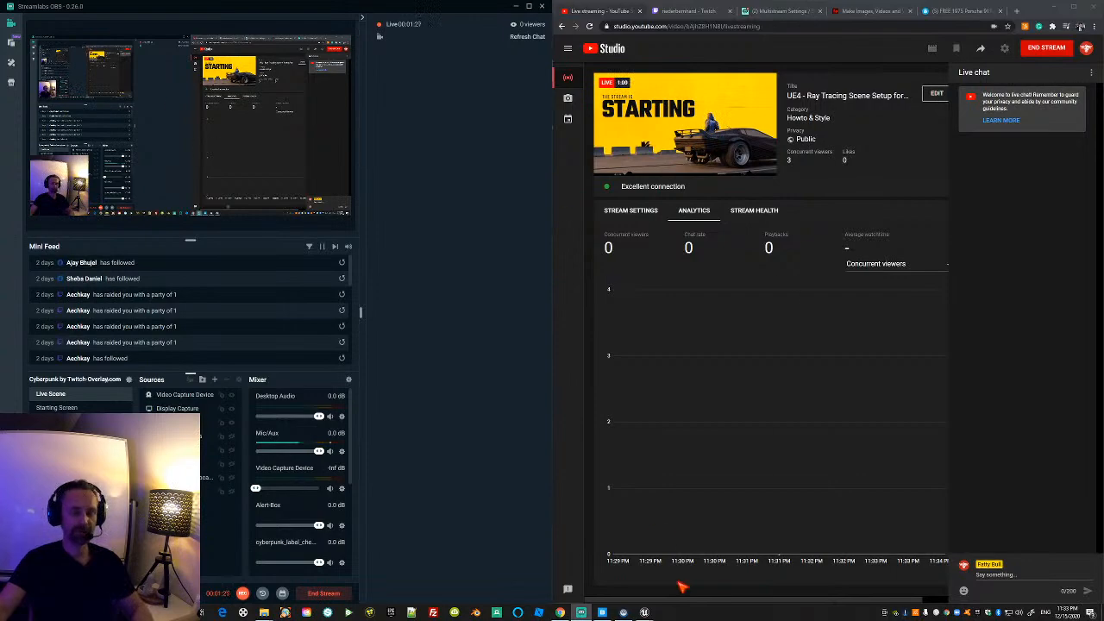
Switch to the Unreal Editor, look over the plugin list and close the Plugins window.
mouse_move(644, 611)
click(677, 580)
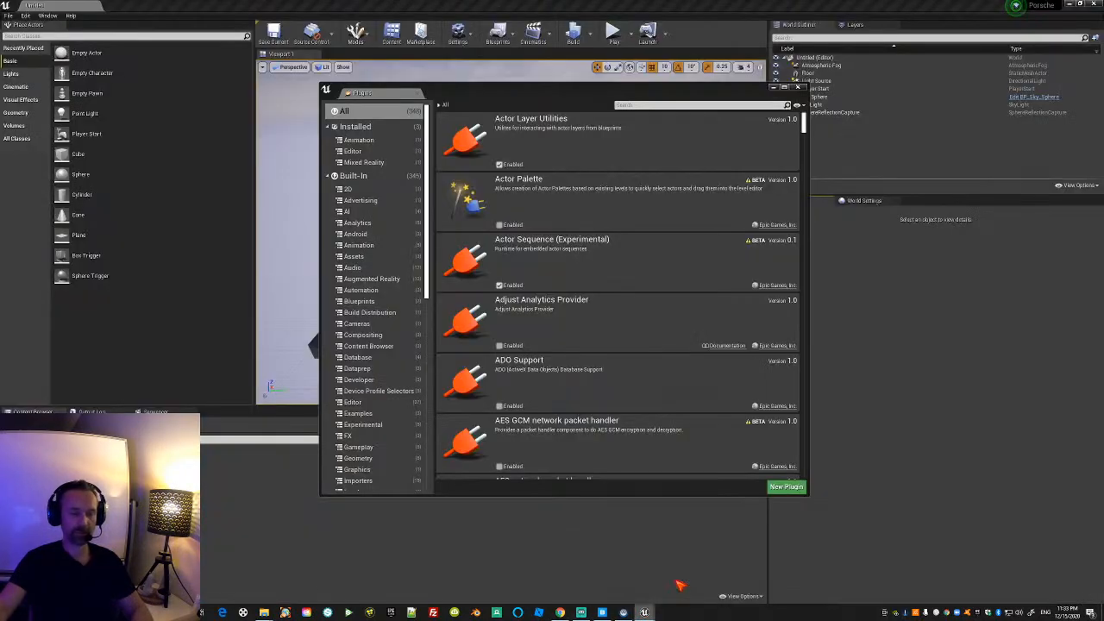
drag(527, 98, 481, 128)
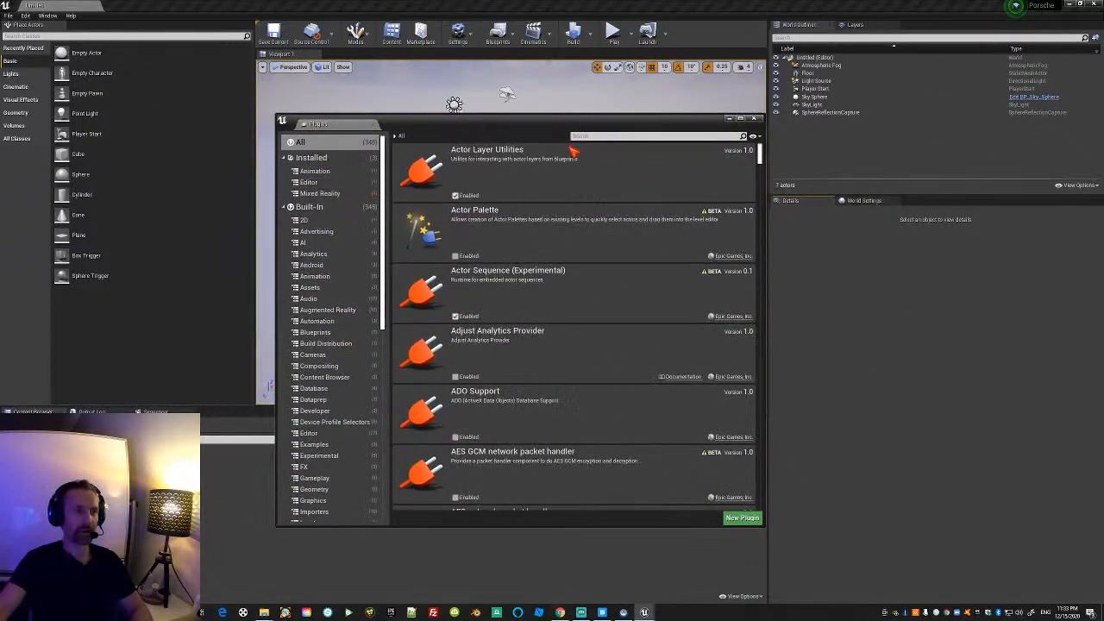
drag(762, 155, 760, 186)
click(755, 120)
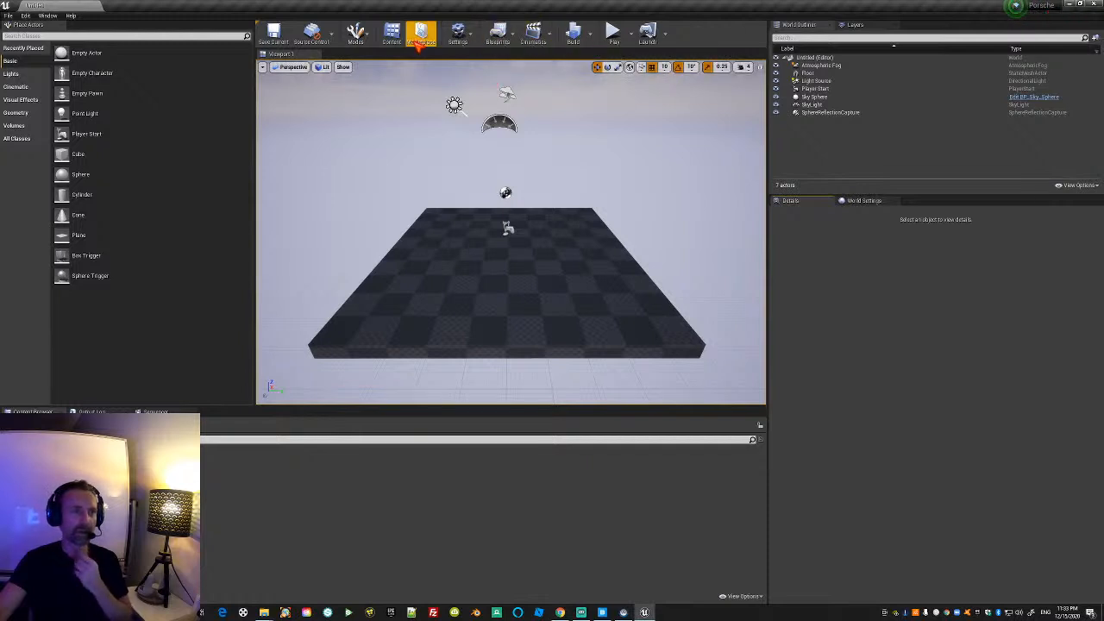
click(475, 44)
click(485, 77)
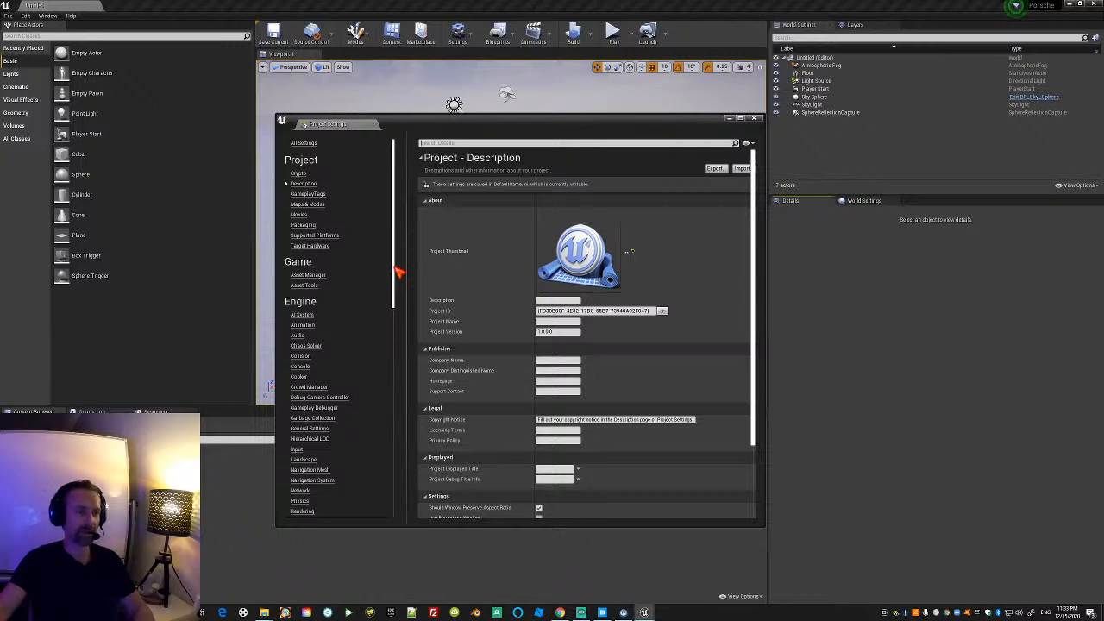
mouse_move(393, 271)
mouse_down()
mouse_move(403, 485)
mouse_move(402, 252)
mouse_up()
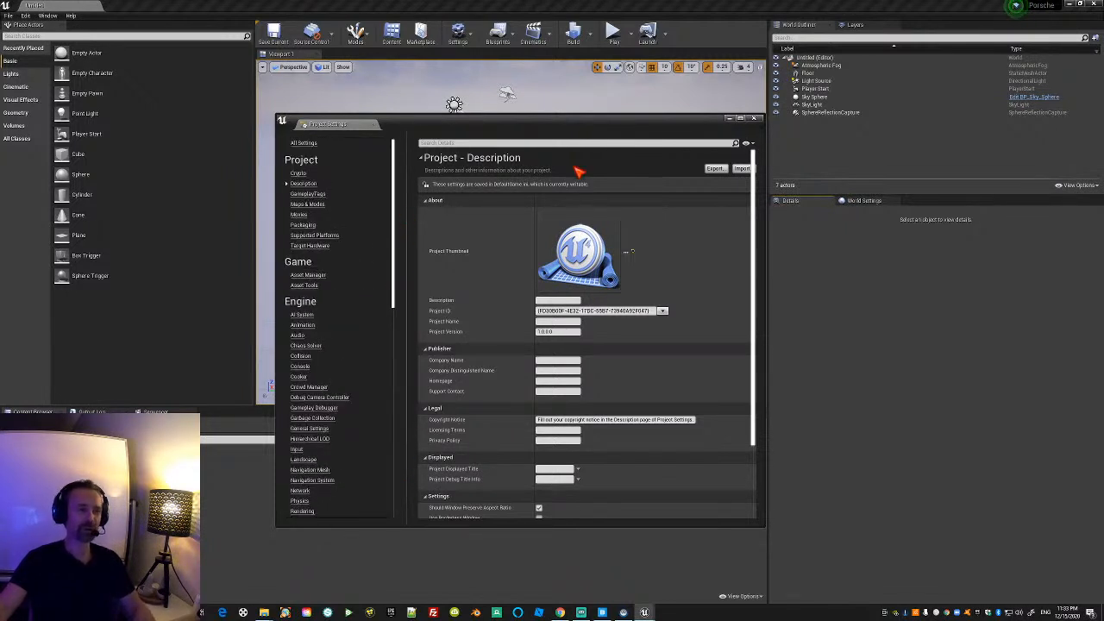
click(756, 121)
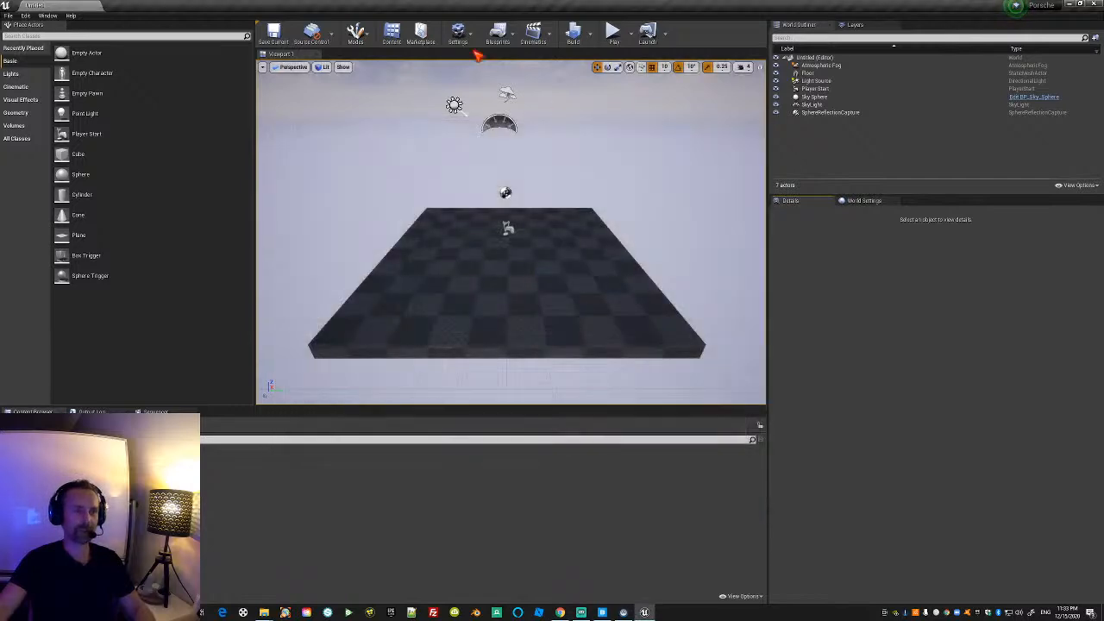
click(458, 34)
click(470, 74)
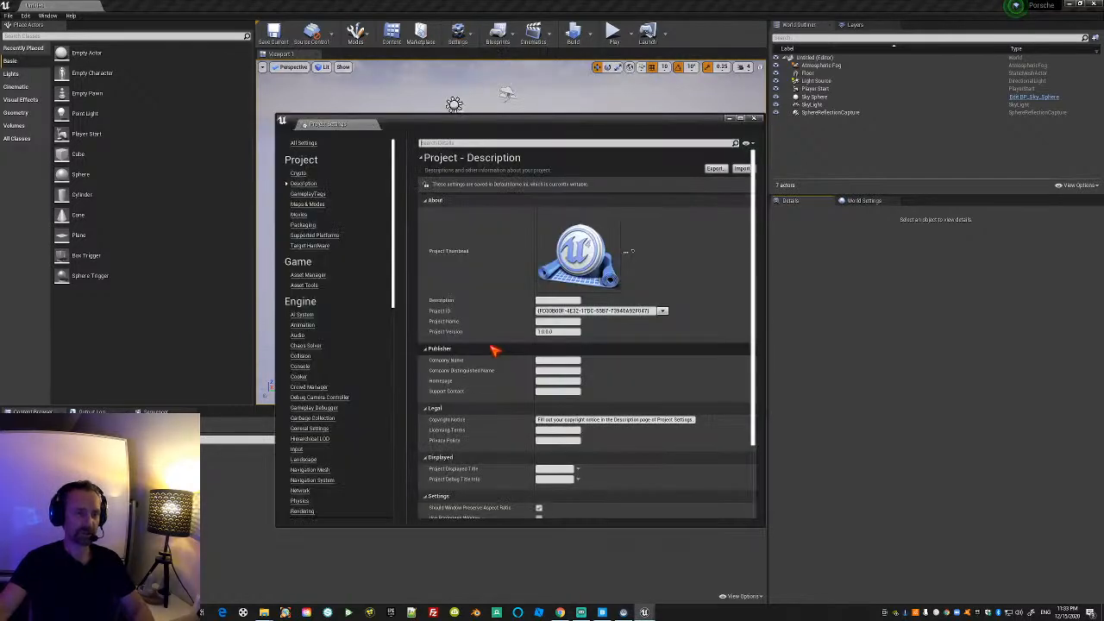
click(755, 118)
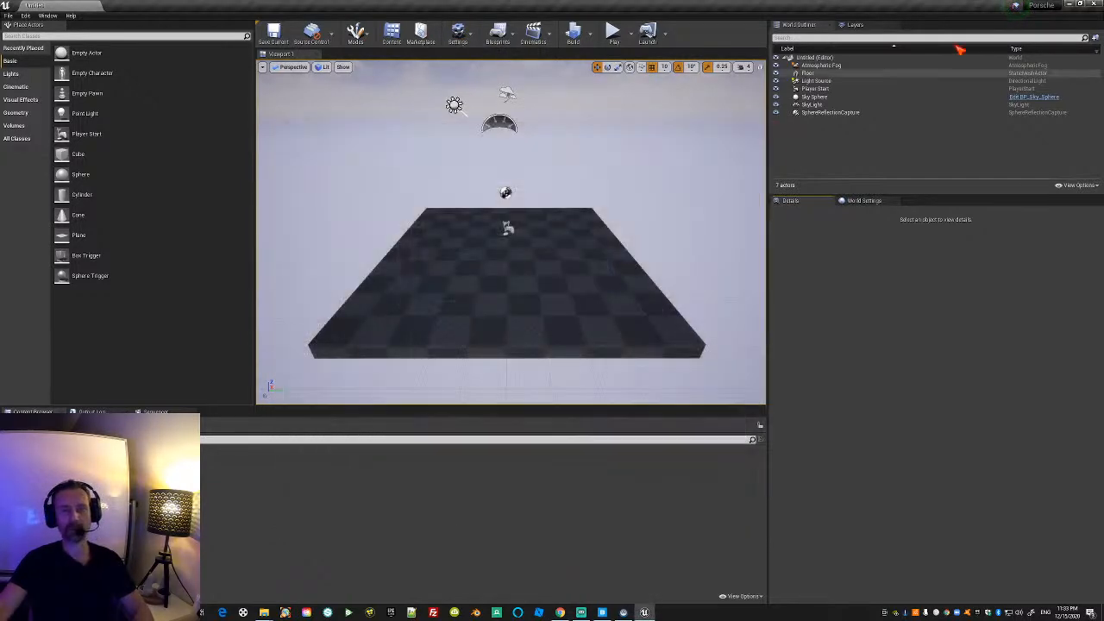
Arrange a reduced Unreal Editor window beside the browser showing the Sketchfab page of the FREE 1975 Porsche 911 (930) Turbo.
click(1073, 6)
click(561, 613)
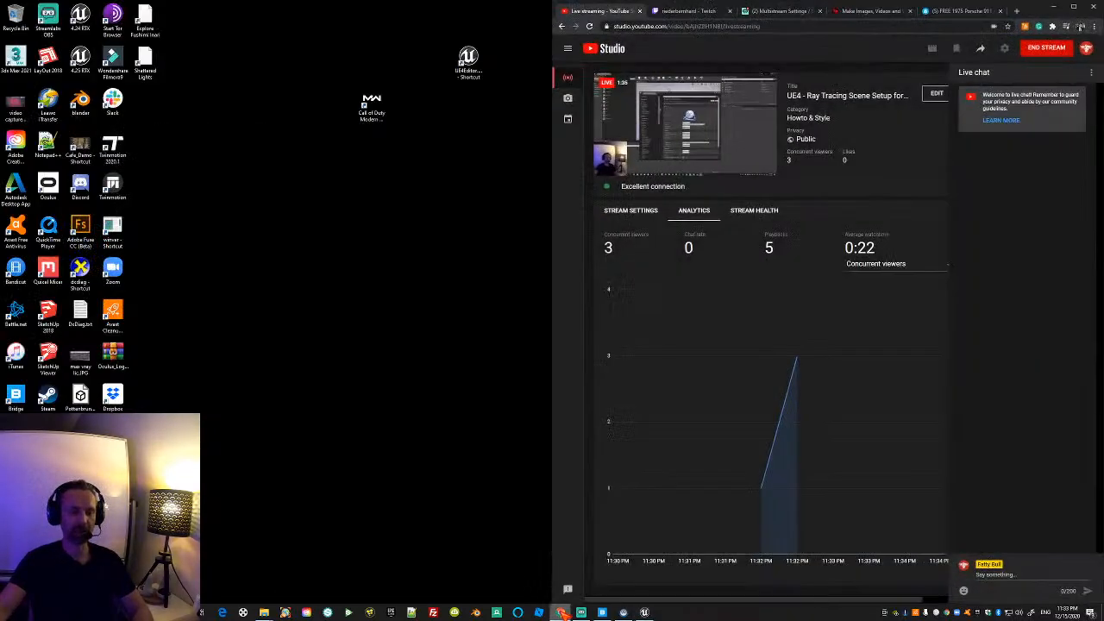
click(645, 612)
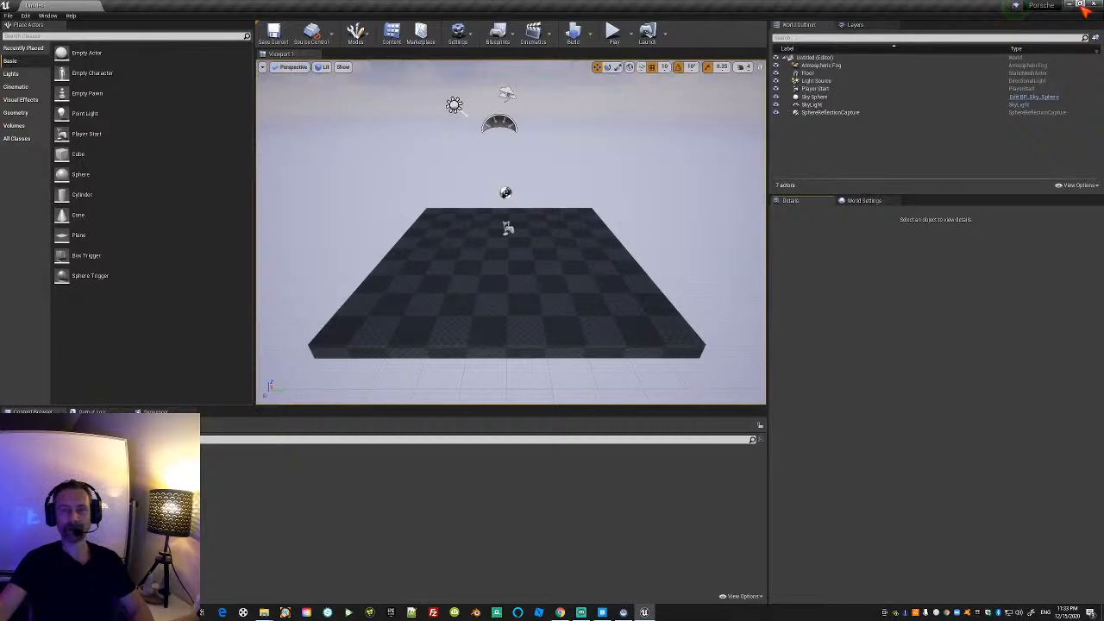
click(1080, 6)
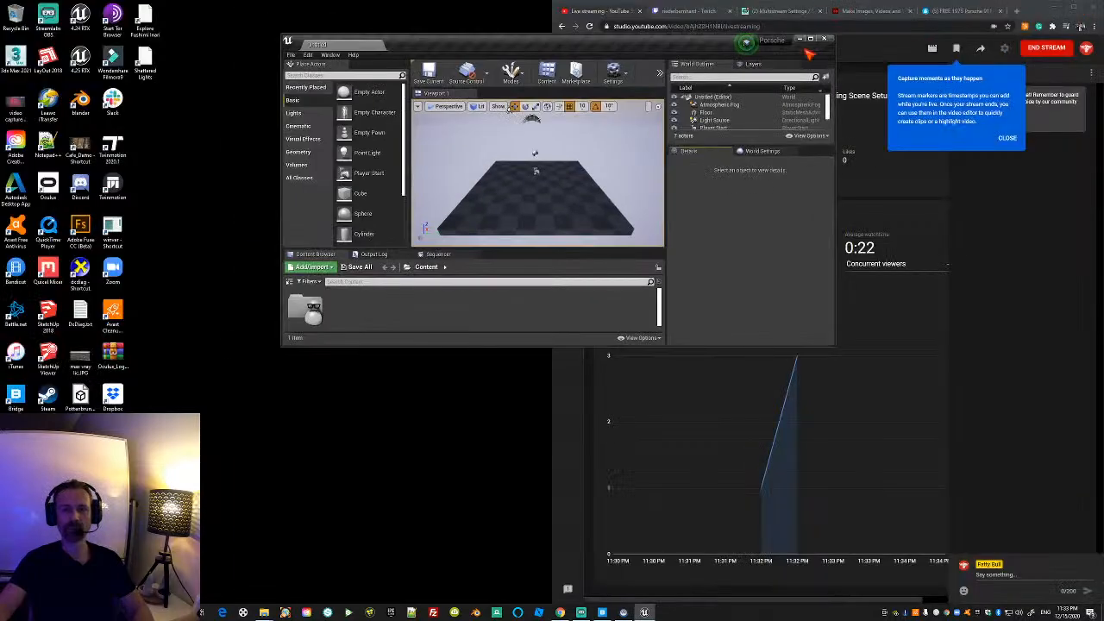
drag(747, 43, 423, 68)
click(950, 11)
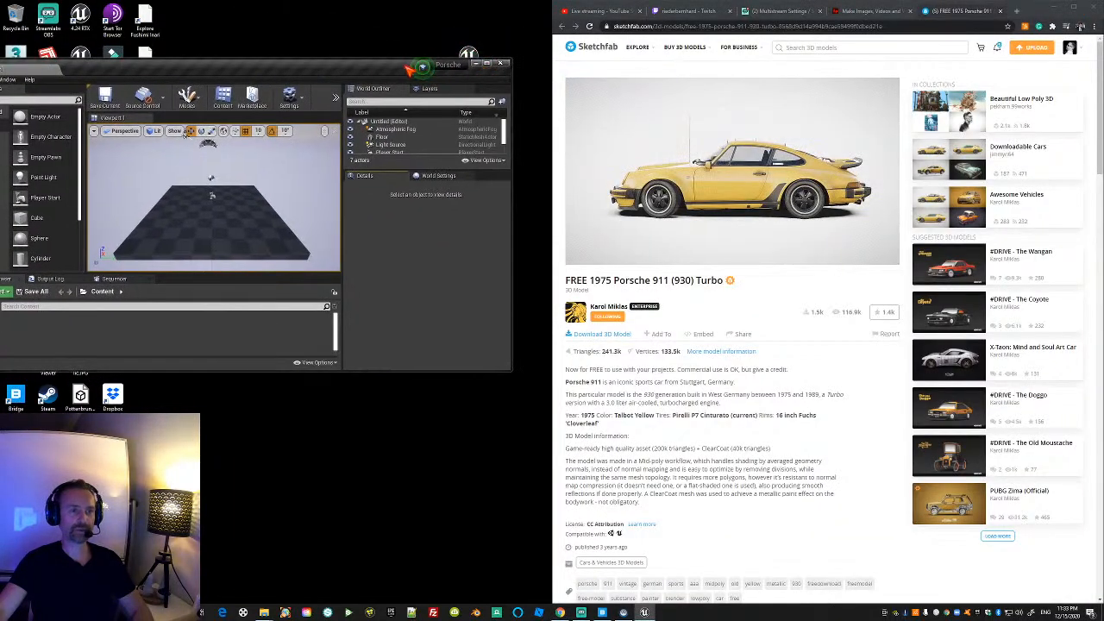
drag(509, 369, 536, 592)
drag(379, 71, 383, 18)
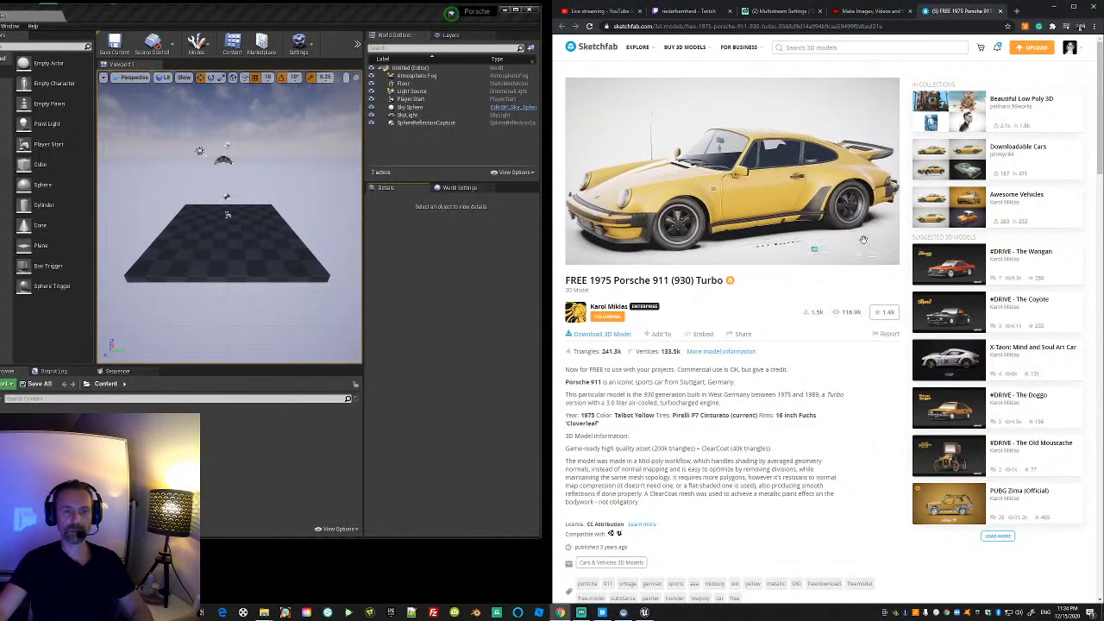
Inspect the Porsche 911 model from the rear, front and side in the full-screen 3D viewer, and return to its page.
click(889, 255)
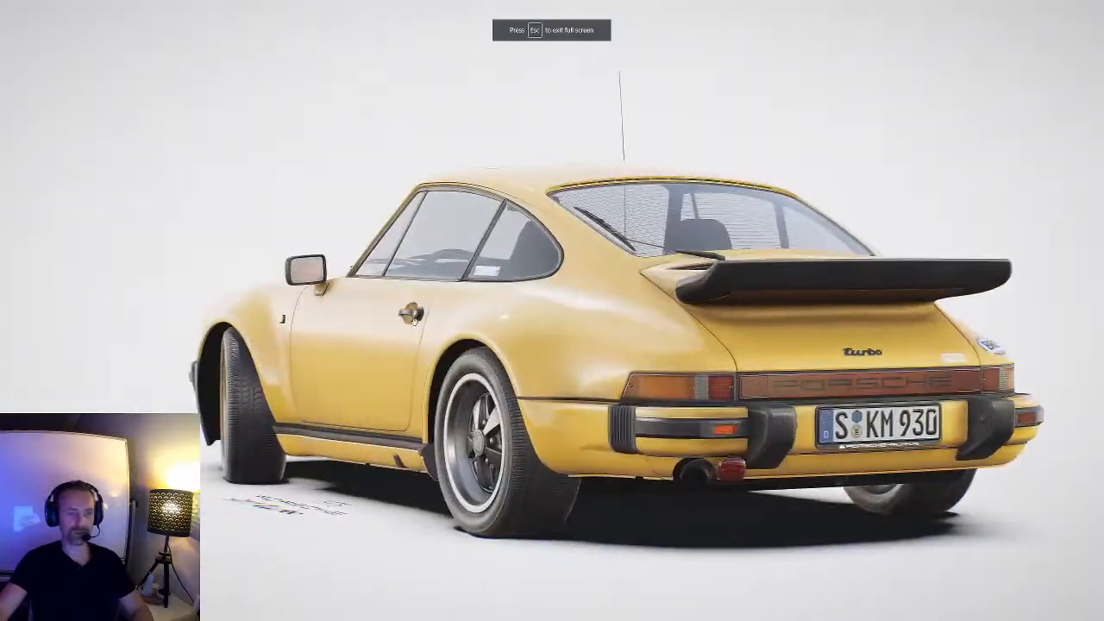
drag(414, 319, 429, 340)
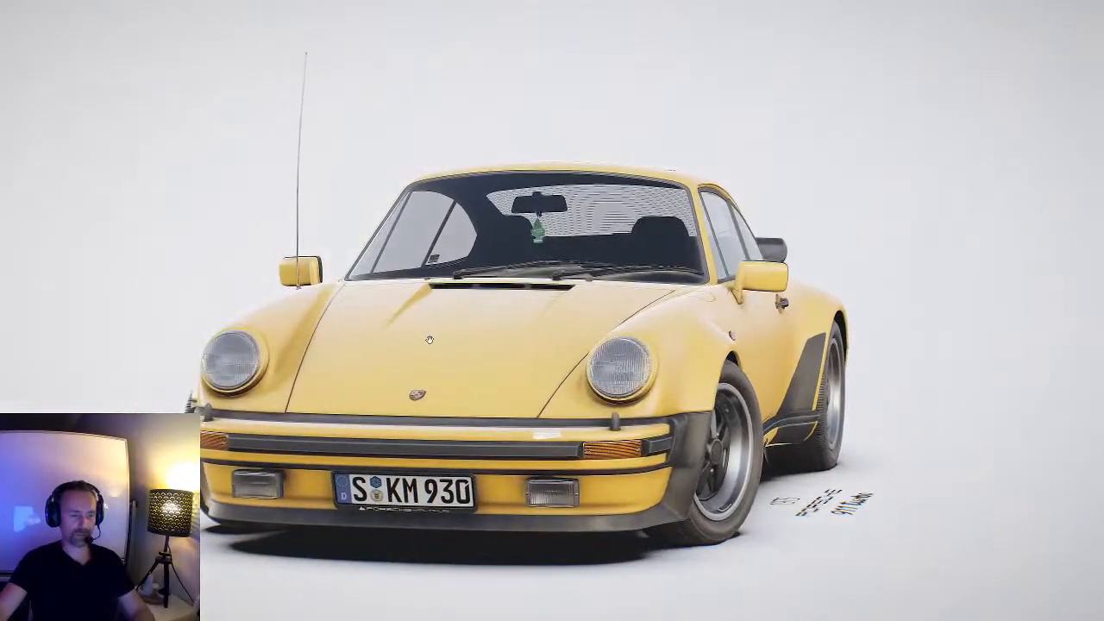
drag(543, 372, 462, 365)
drag(517, 291, 319, 364)
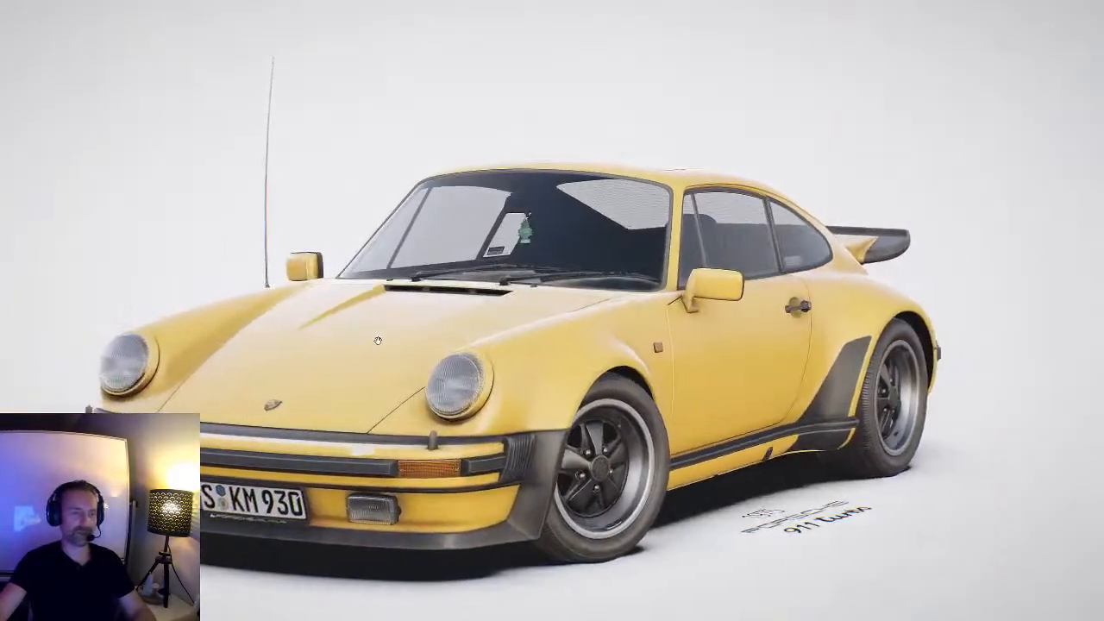
key(Escape)
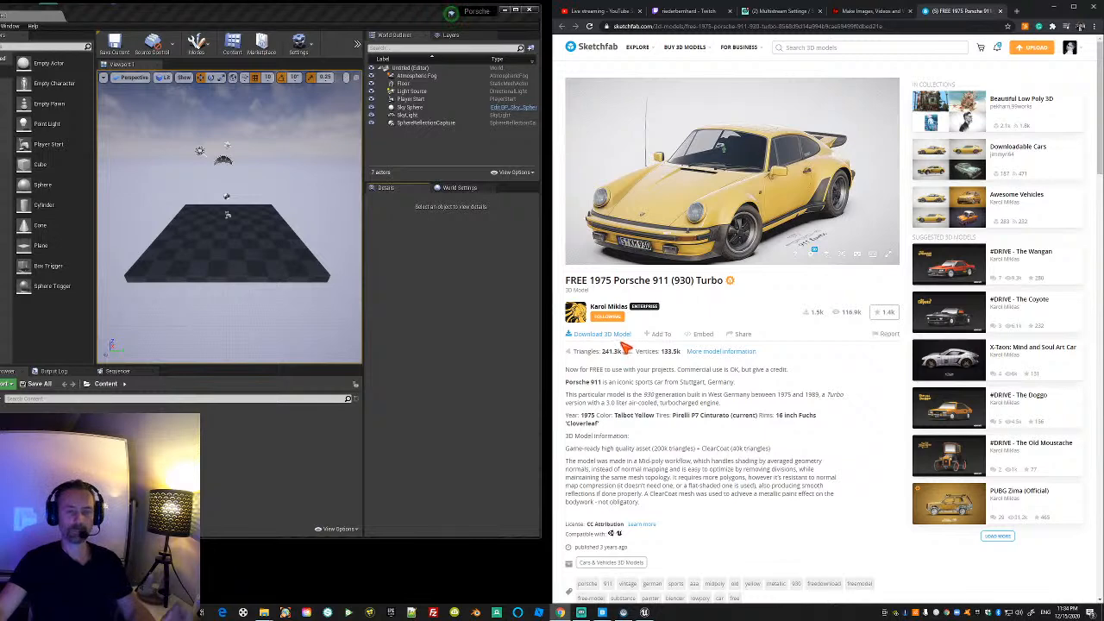
Return to the full-size Unreal Editor, check the Ray Tracing option by searching the Project Settings for "ray", and close the settings.
click(516, 11)
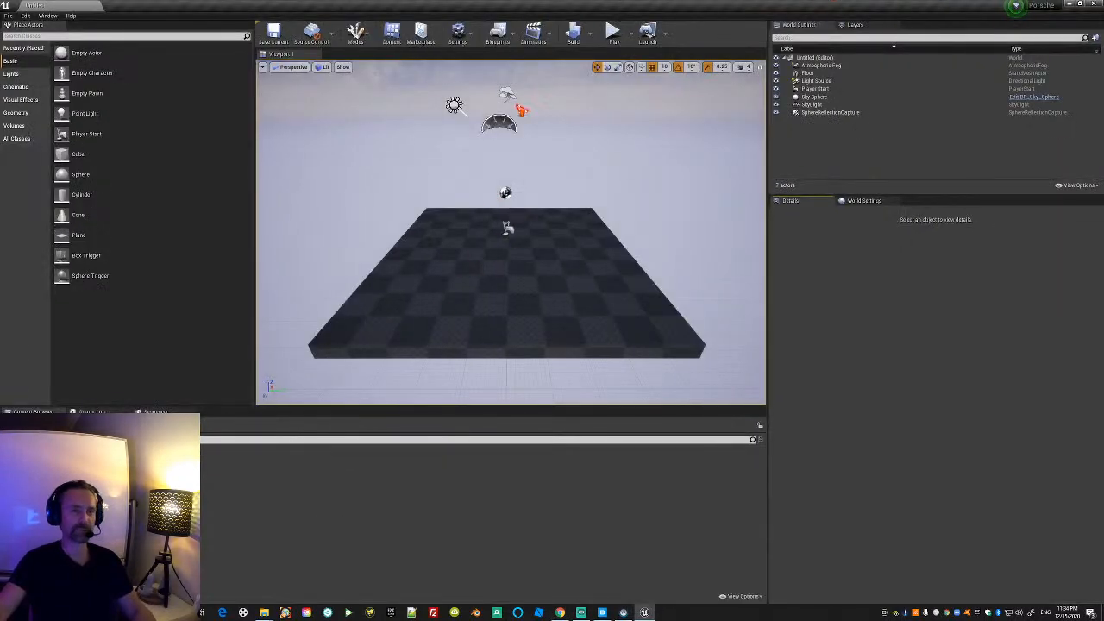
click(458, 35)
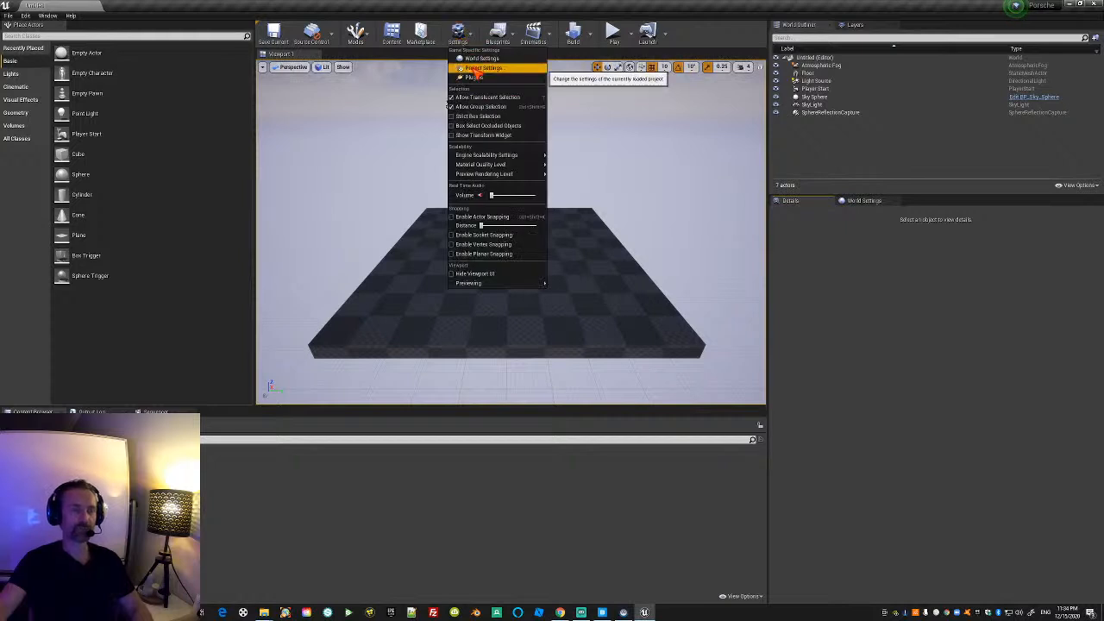
click(479, 69)
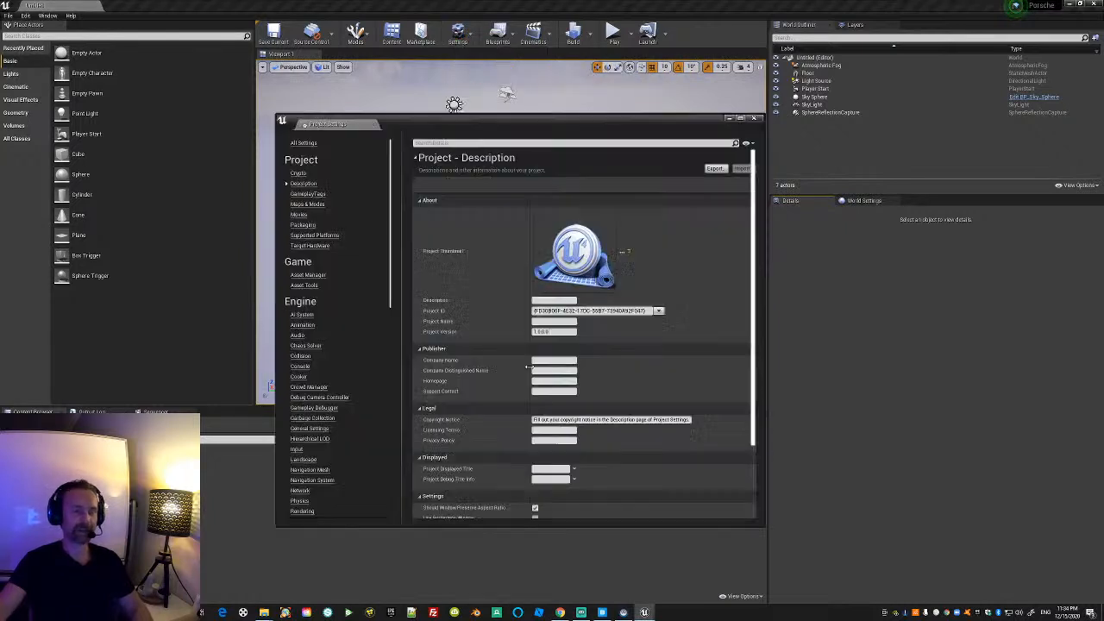
text(ray)
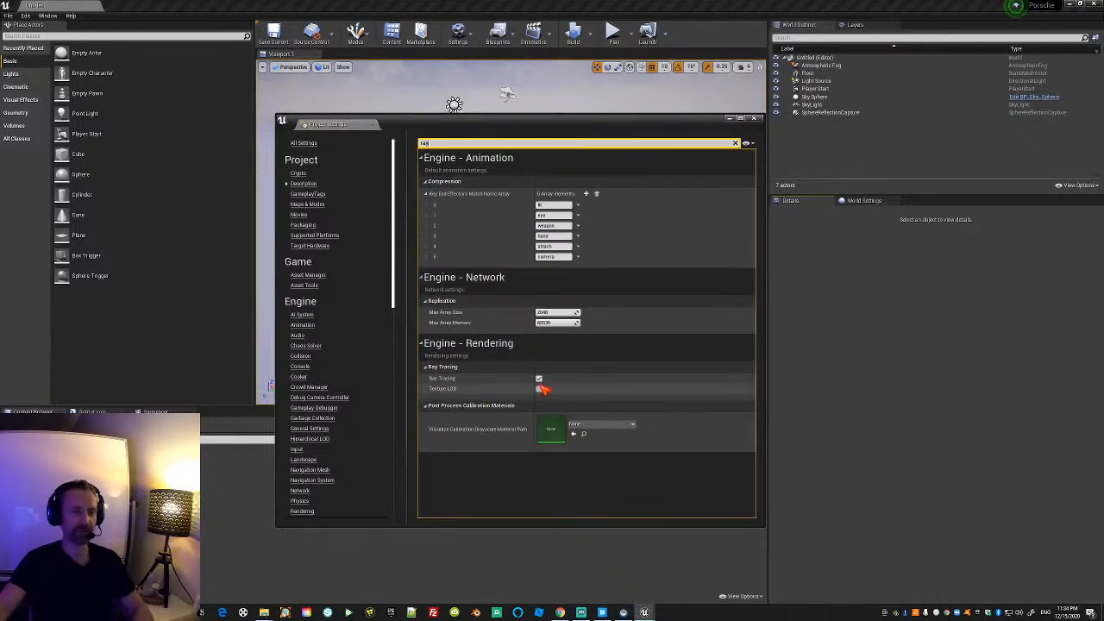
scroll(410, 436, down, 5)
scroll(411, 435, up, 6)
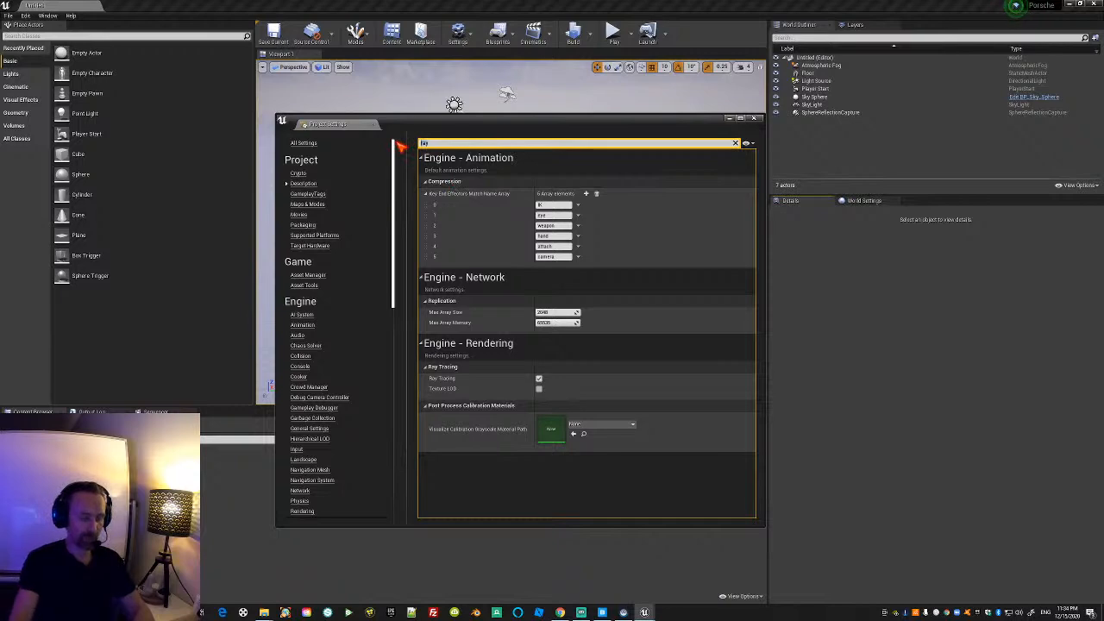
click(755, 119)
Search the plugins for "datasmit" and enable Datasmith C4D Importer and Datasmith CAD Importer, accepting the beta warnings.
click(457, 33)
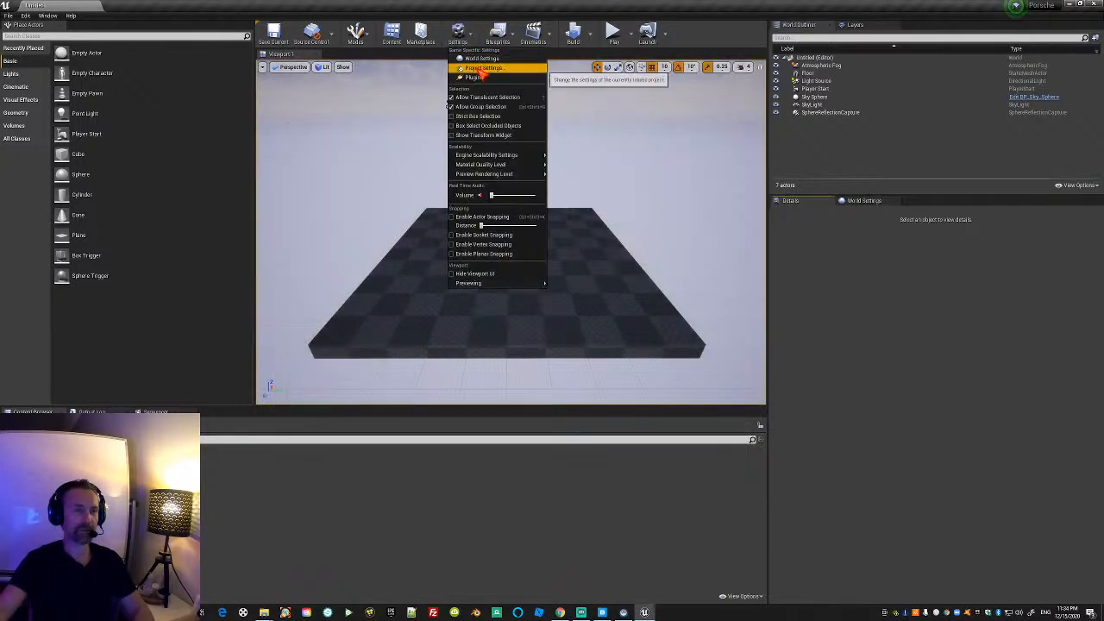
click(485, 77)
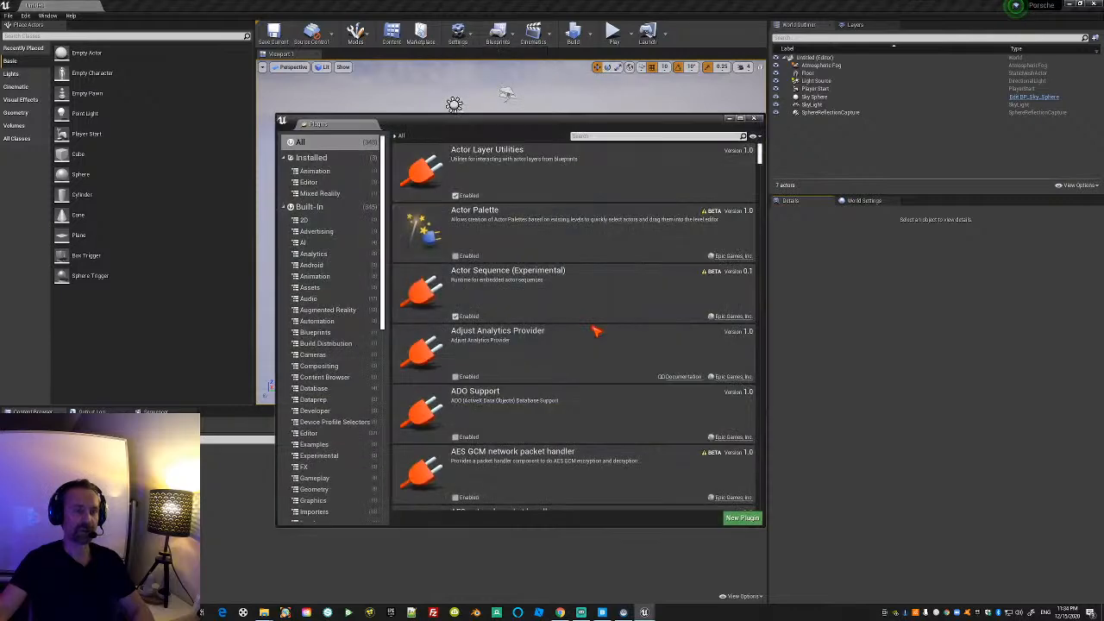
click(601, 135)
text(dat)
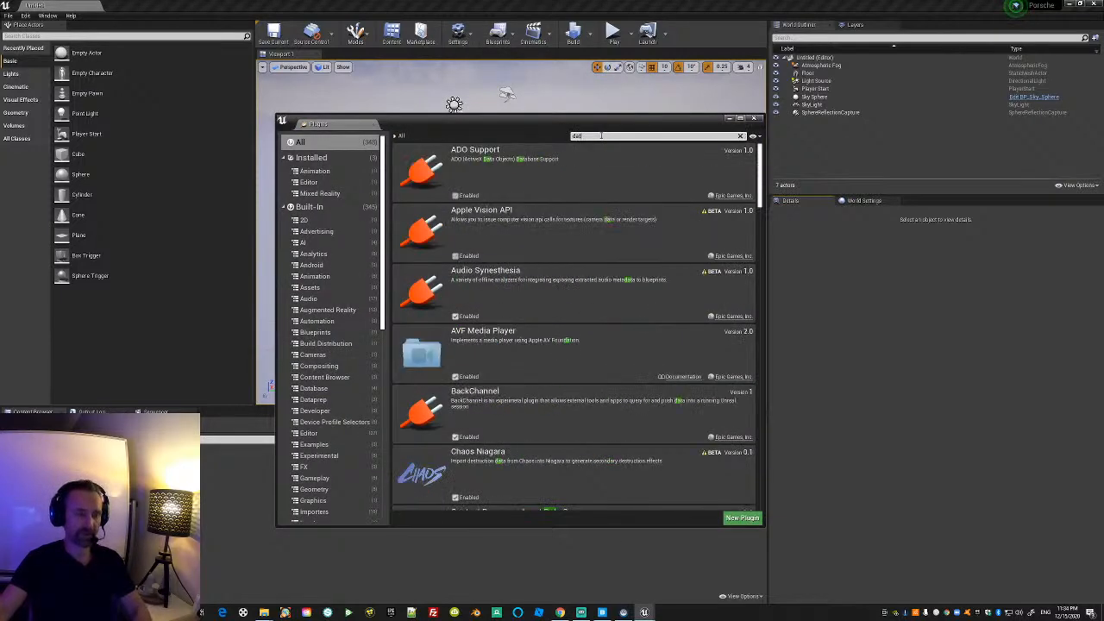
text(asmith)
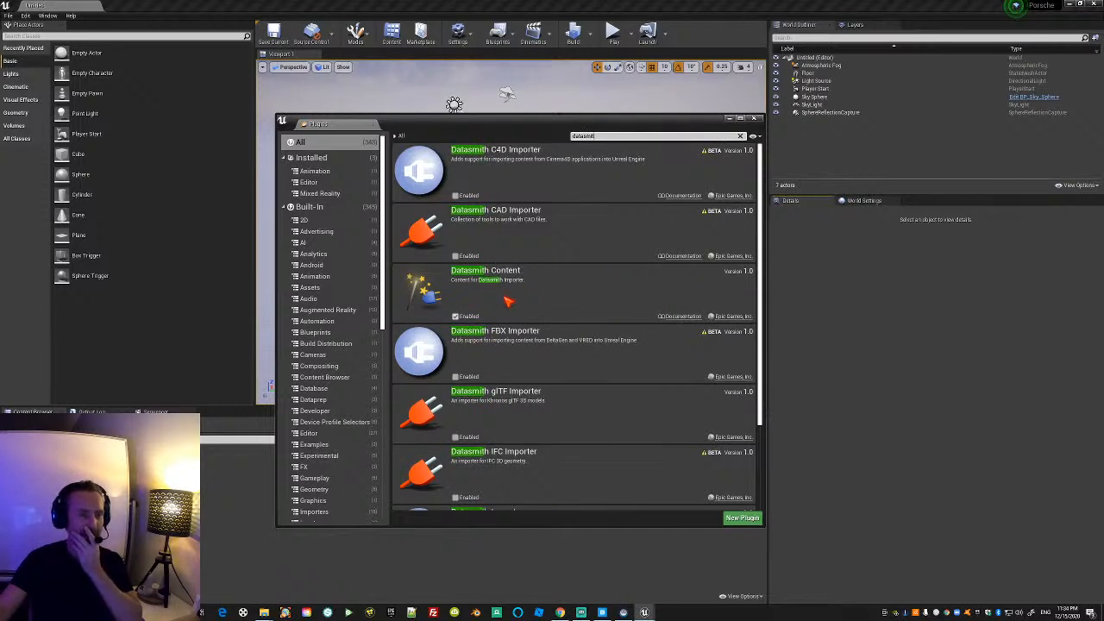
click(455, 195)
click(613, 333)
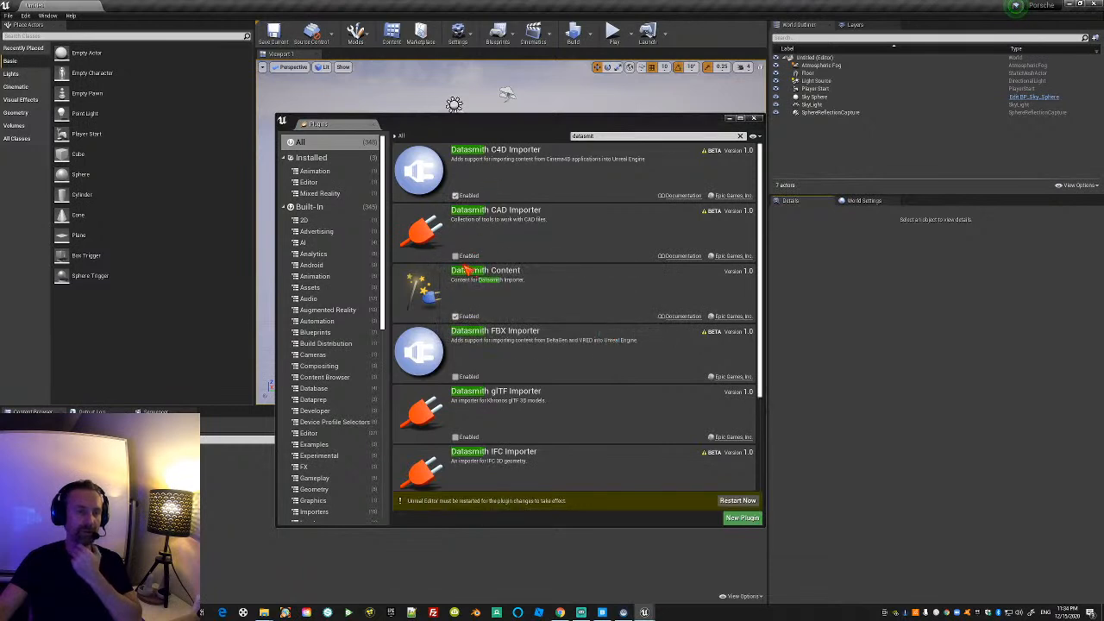
click(455, 255)
click(613, 333)
Enable the Datasmith FBX Importer and Datasmith glTF Importer plugins.
scroll(473, 310, down, 2)
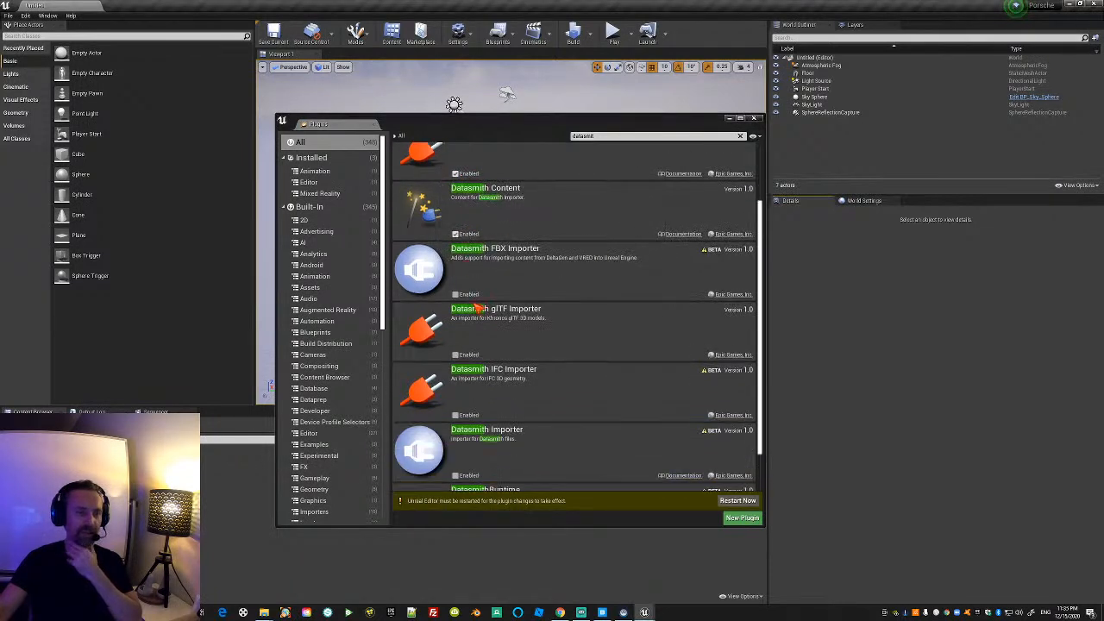
scroll(514, 317, down, 1)
click(456, 242)
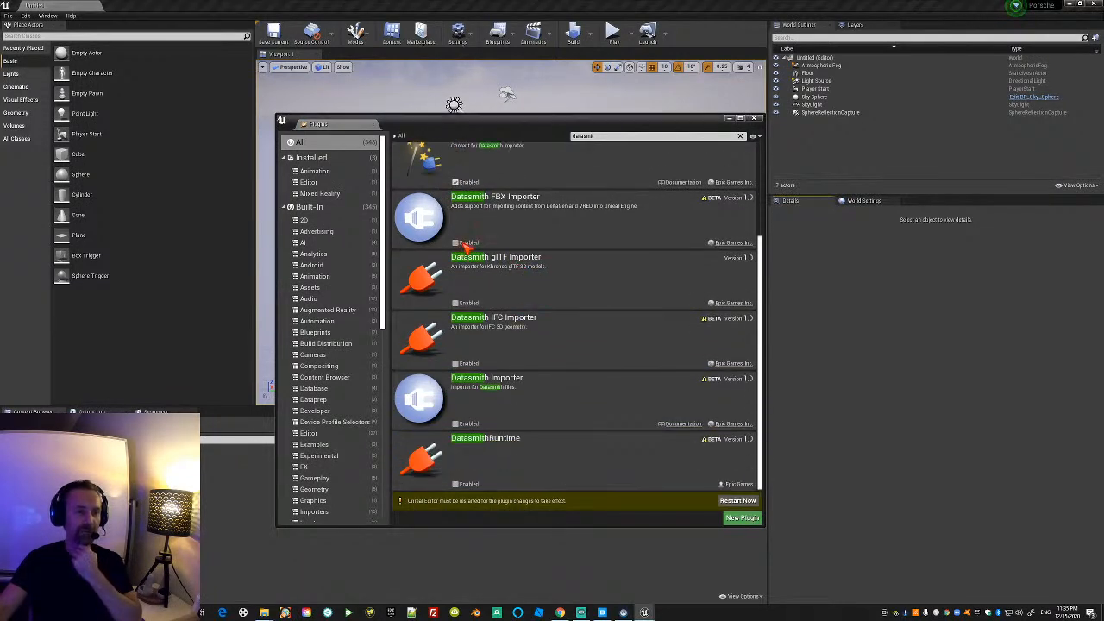
click(616, 333)
click(455, 303)
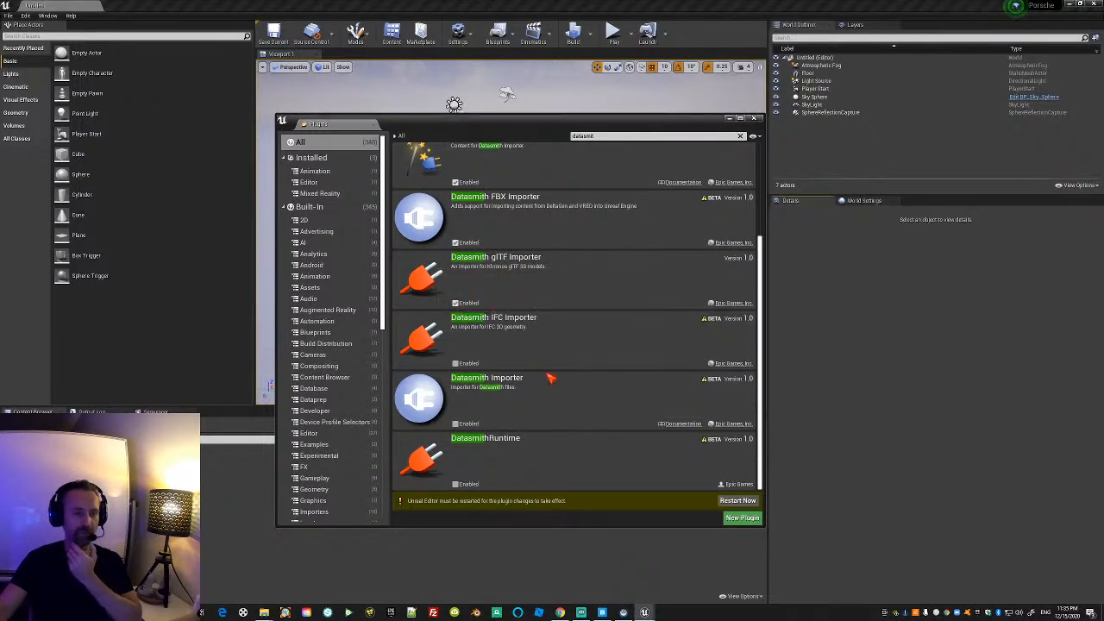
Enable the Datasmith IFC Importer, Datasmith Importer and DatasmithRuntime plugins, accepting their beta warnings.
click(456, 363)
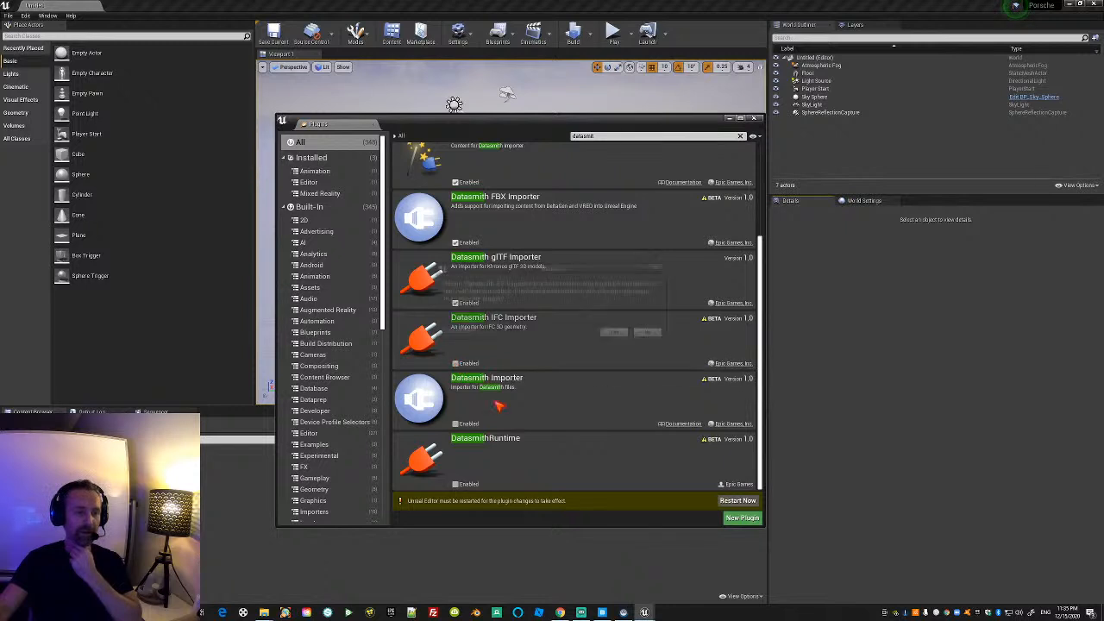
click(615, 333)
click(455, 424)
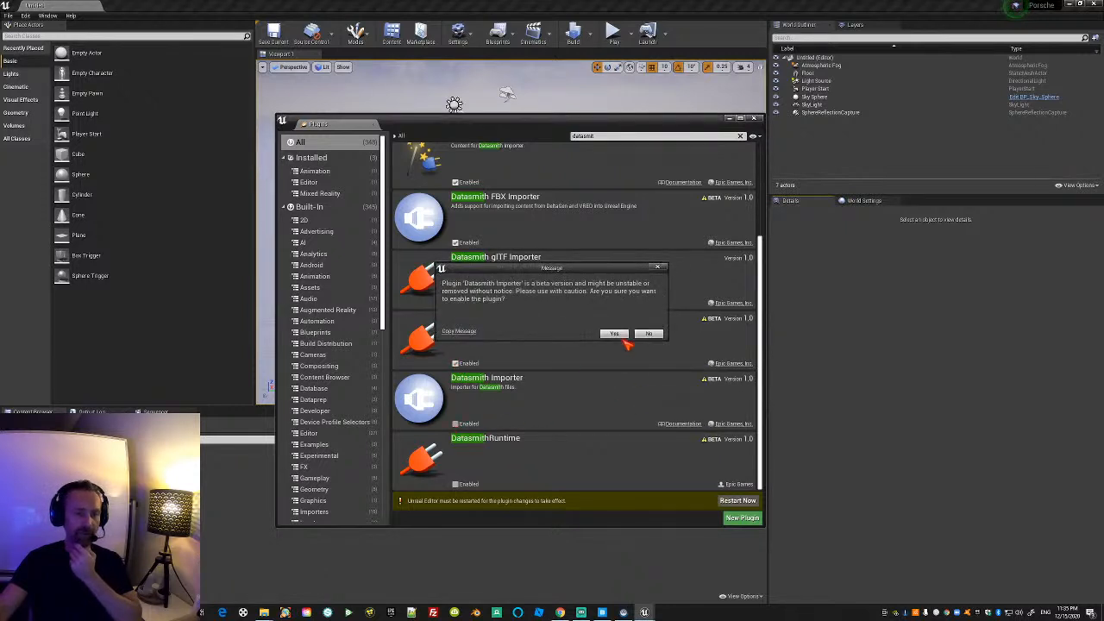
click(615, 333)
click(455, 484)
click(615, 333)
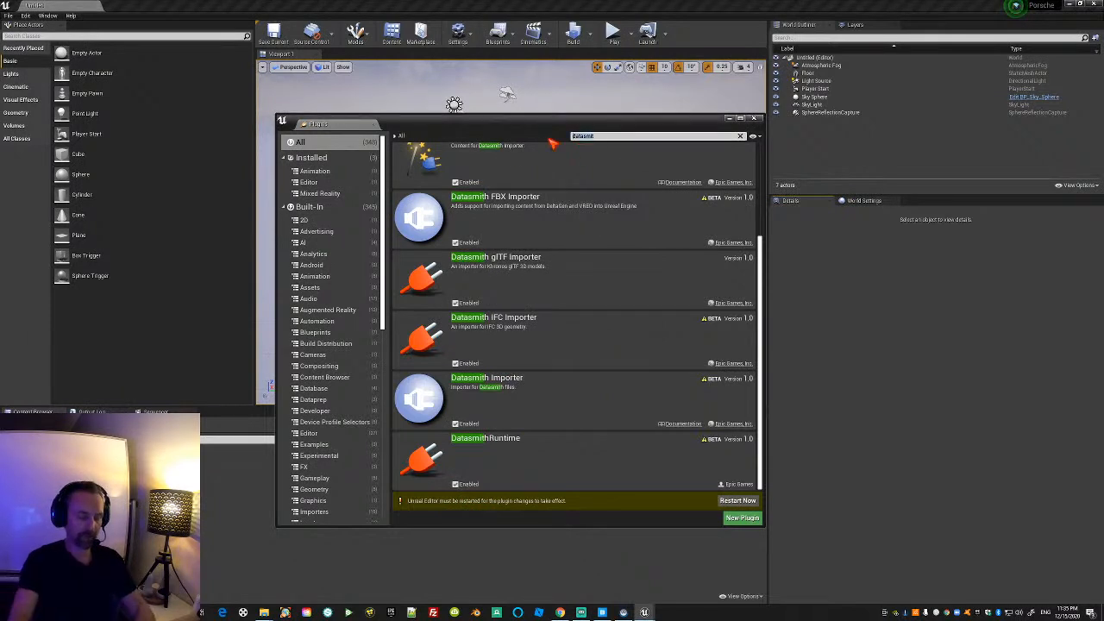
Find and enable the Sun Position Calculator and HDRIBackdrop plugins by searching for "sun" and "hdri".
text(sun)
click(455, 195)
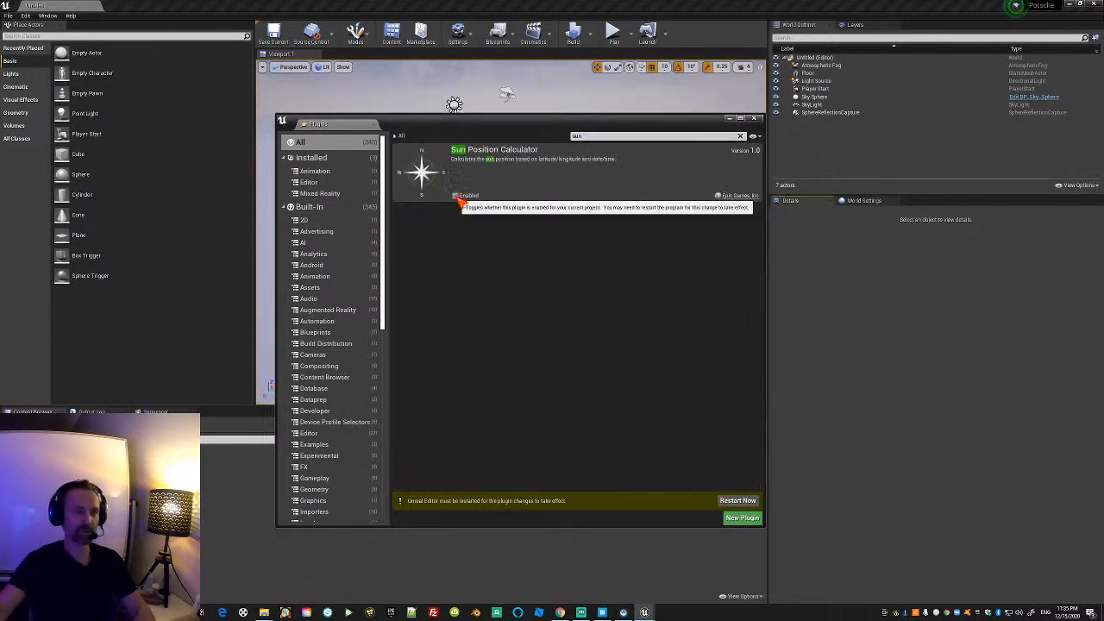
key(ctrl+a)
text(hdri)
click(455, 195)
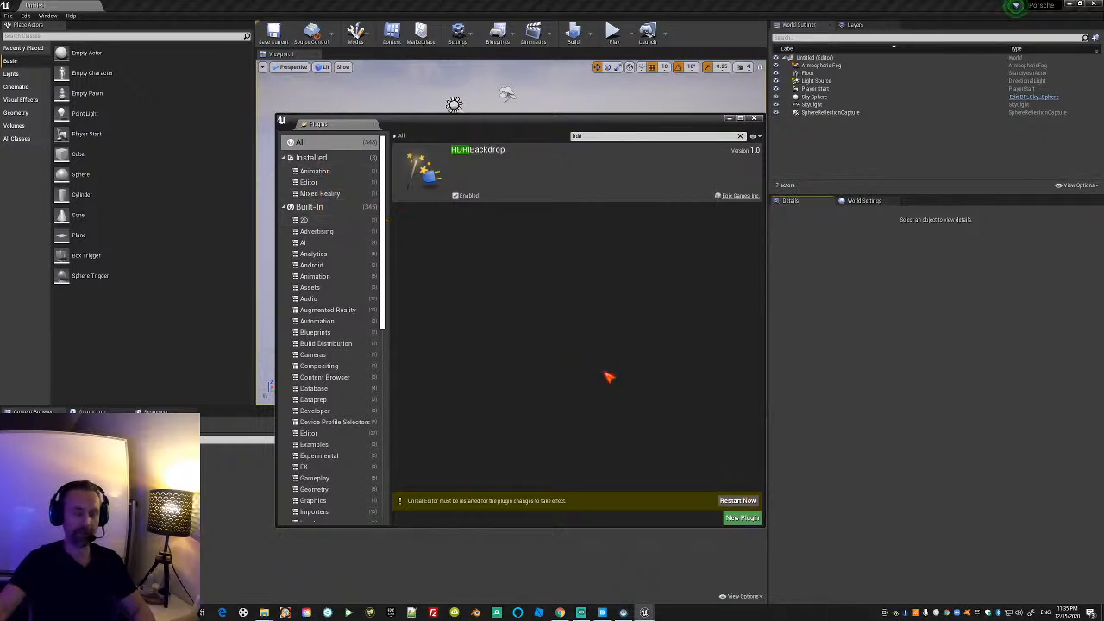
Restart the editor so the plugin changes take effect, and close the plugin list once the project has reloaded.
click(738, 501)
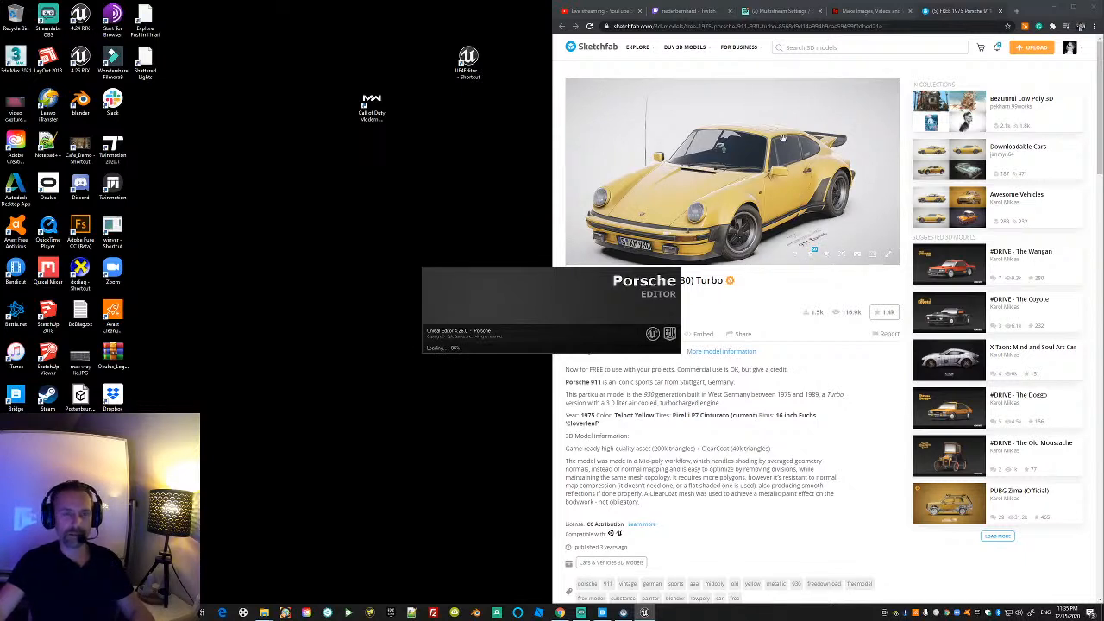
mouse_move(777, 148)
mouse_down()
mouse_move(716, 153)
mouse_move(751, 152)
mouse_move(711, 164)
mouse_move(746, 172)
mouse_move(730, 181)
mouse_up()
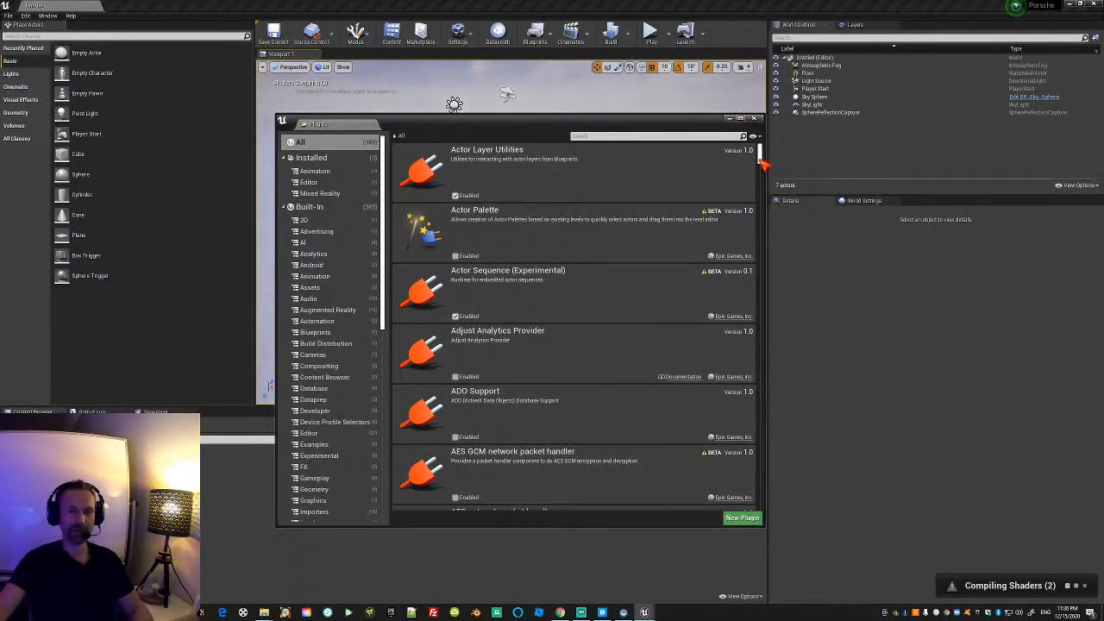
drag(515, 126, 499, 144)
mouse_move(745, 171)
mouse_down()
mouse_move(756, 529)
mouse_move(744, 173)
mouse_move(734, 162)
mouse_up()
drag(489, 142, 507, 101)
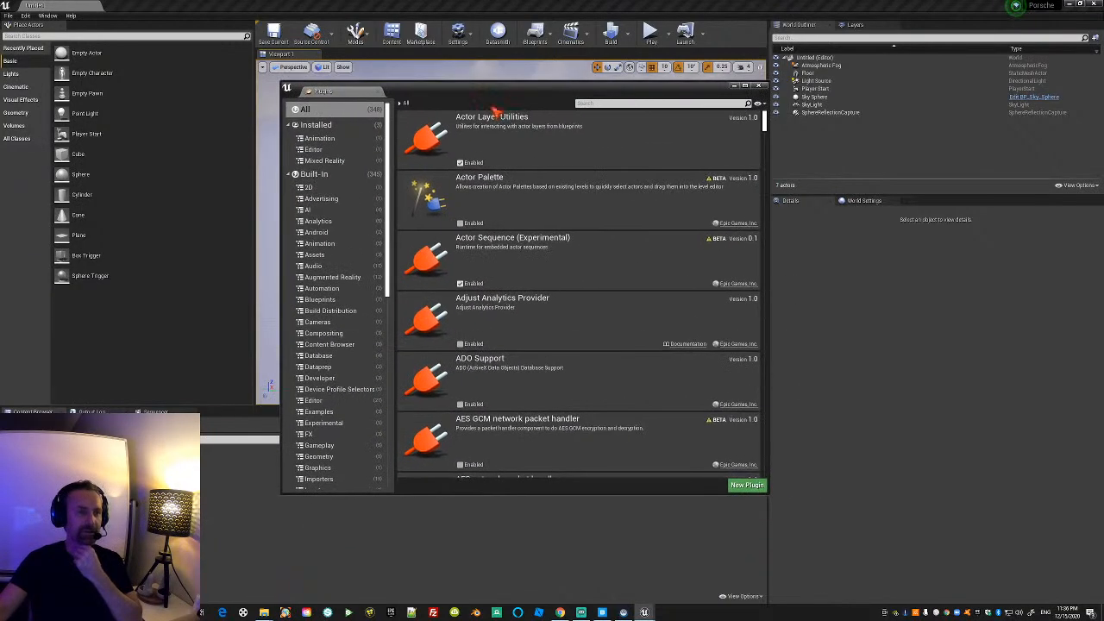
drag(388, 220, 404, 149)
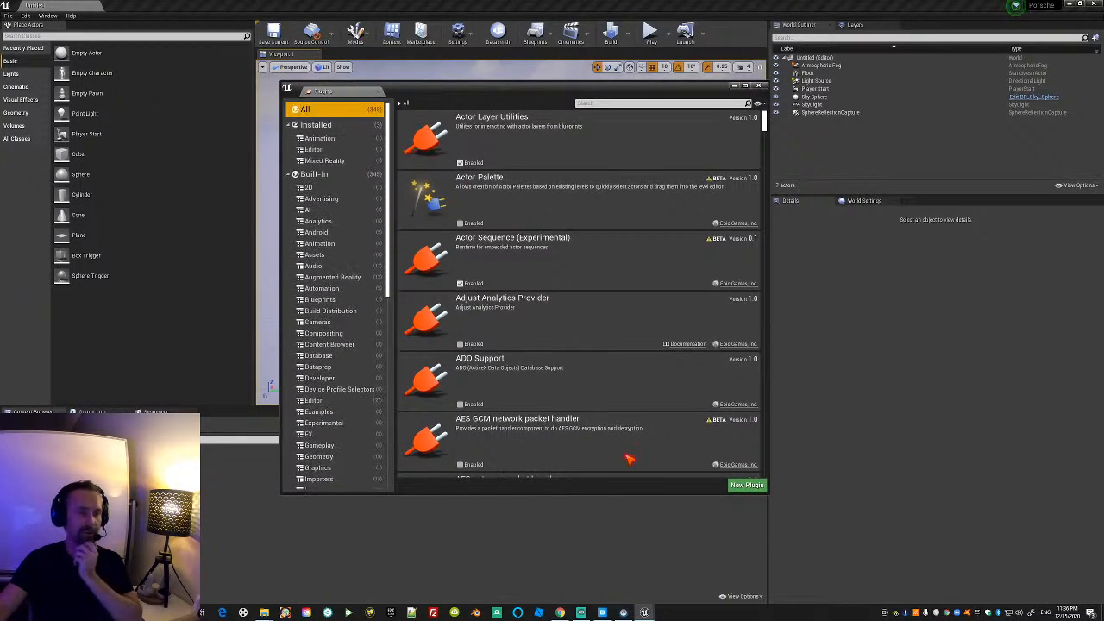
click(758, 85)
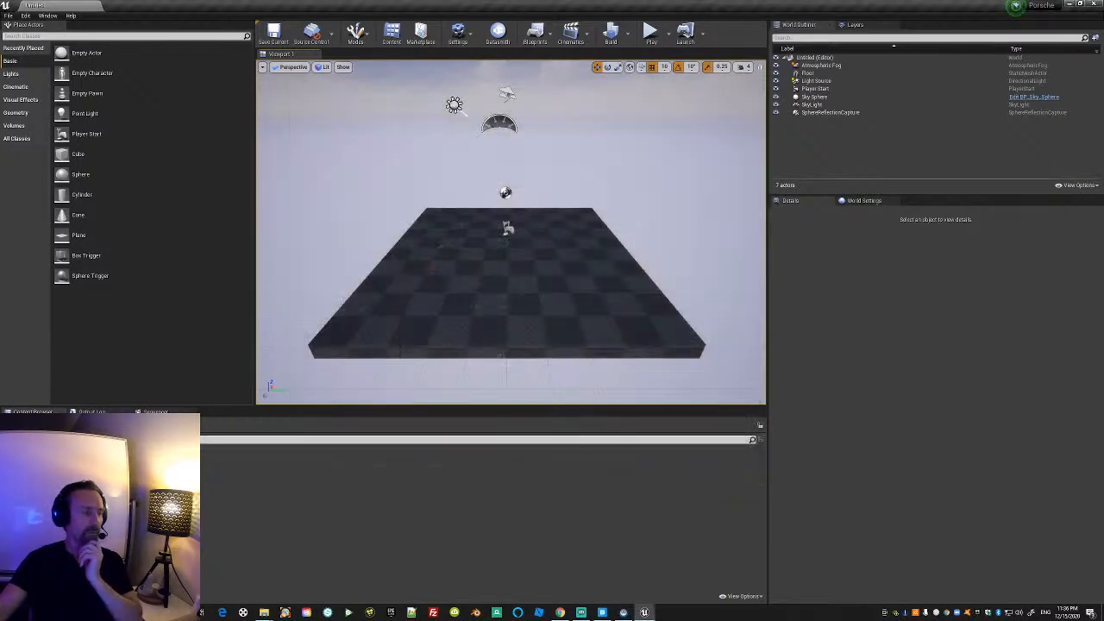
Create a new level from the Empty Level template.
click(8, 15)
click(19, 32)
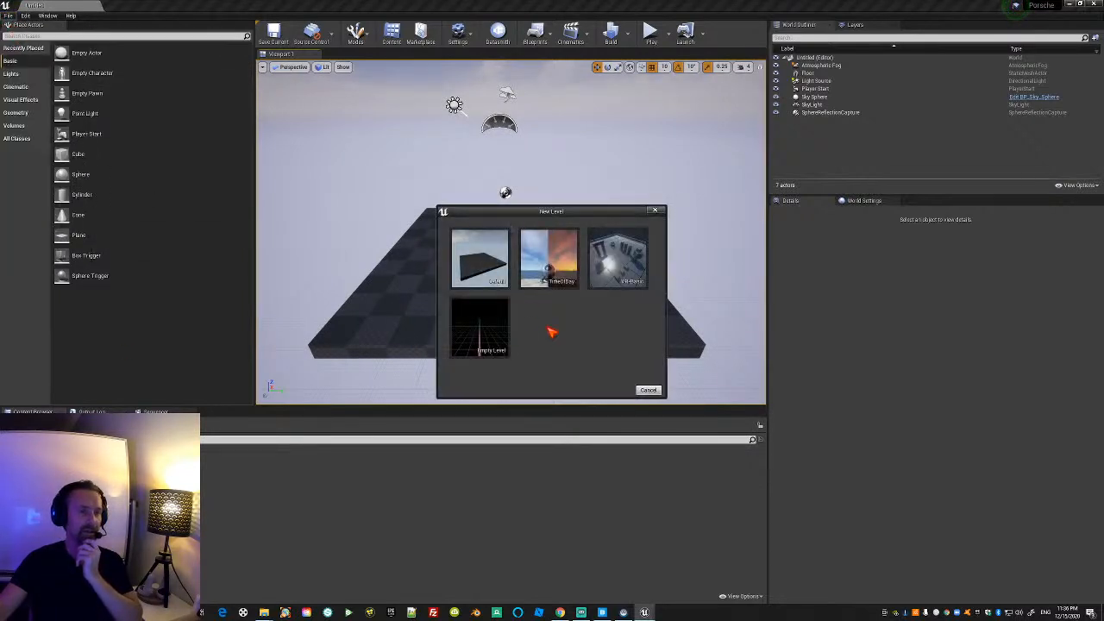
click(481, 327)
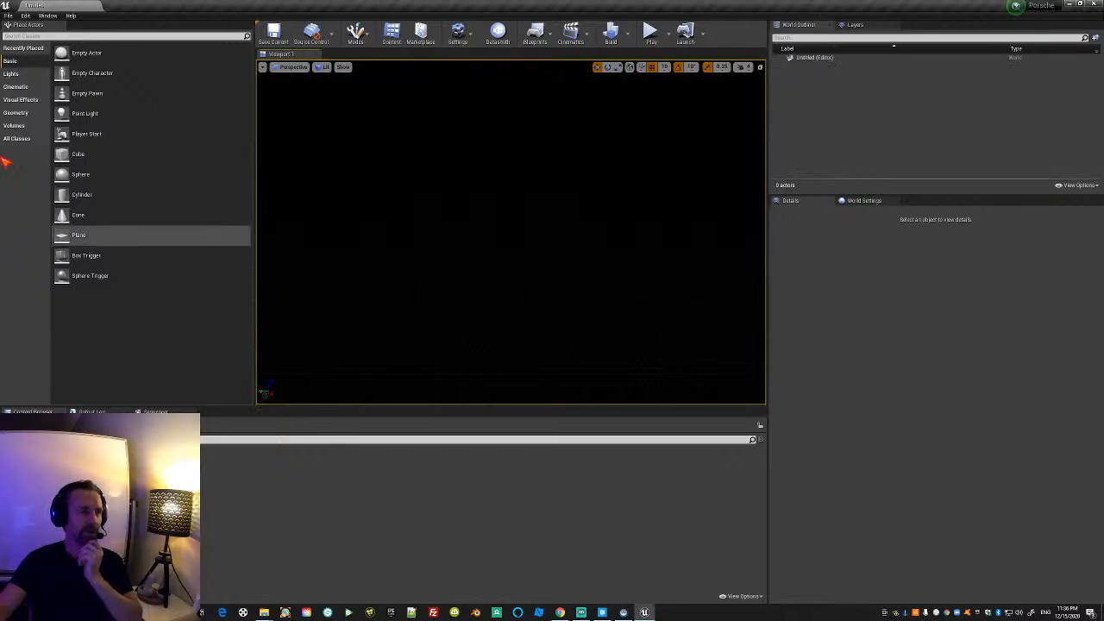
Place a cube in the empty level and add a plane as its floor, scaled up to about 11.75.
drag(67, 155, 512, 276)
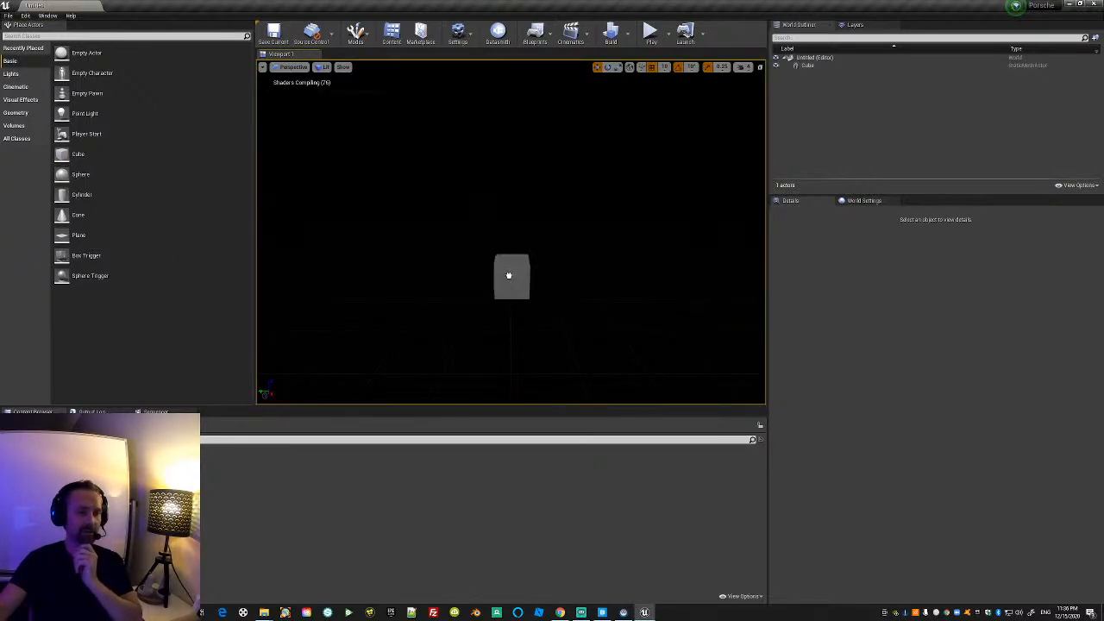
drag(74, 235, 634, 221)
right_drag(634, 222, 621, 246)
Add a Rect Light beside the cube and raise it well above the floor.
click(11, 75)
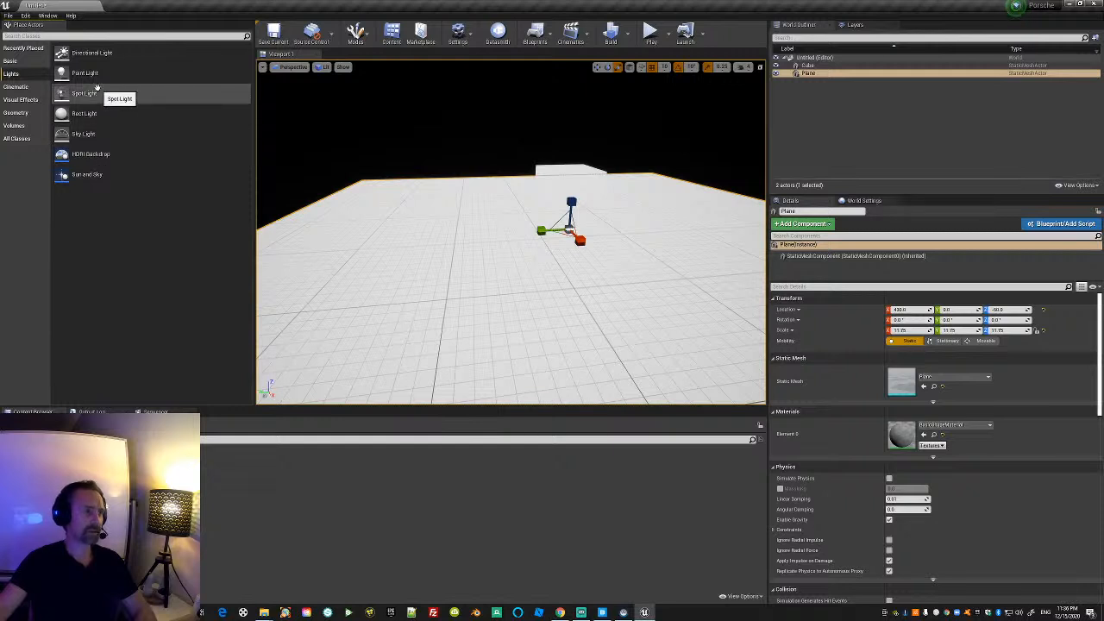
drag(95, 80, 529, 214)
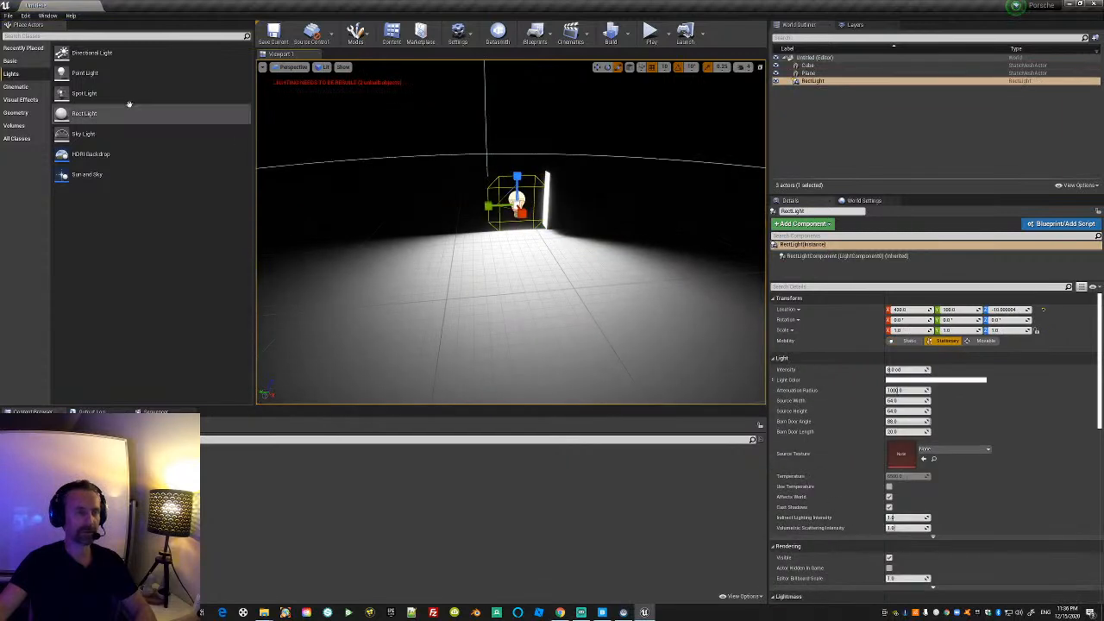
right_drag(516, 185, 537, 204)
key(w)
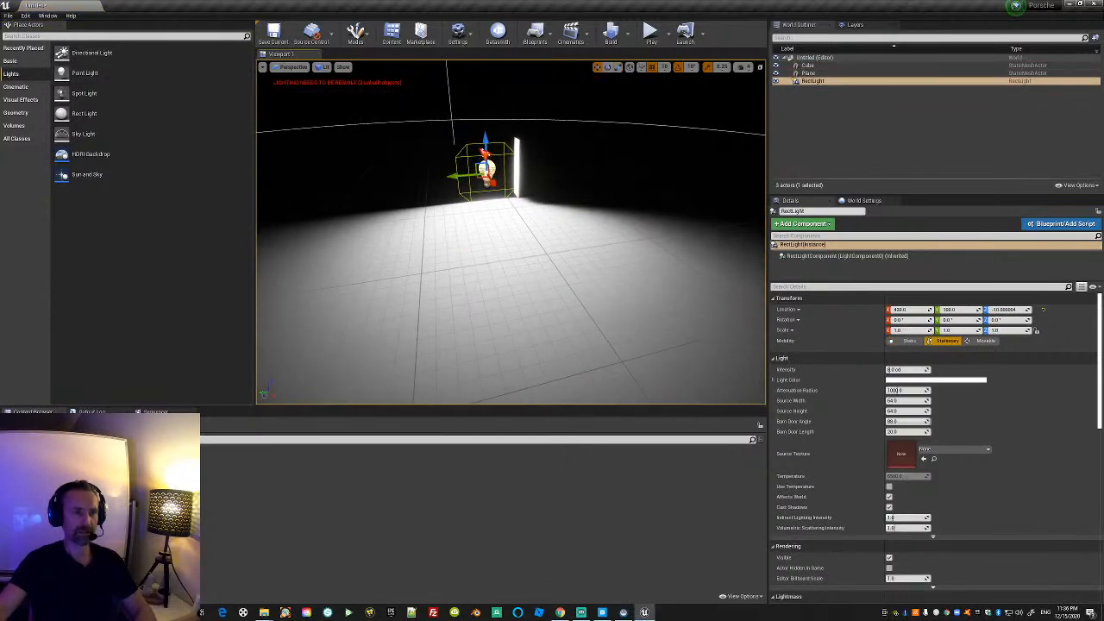
drag(487, 147, 483, 62)
mouse_move(483, 86)
right_down()
mouse_move(493, 123)
mouse_move(476, 69)
right_up()
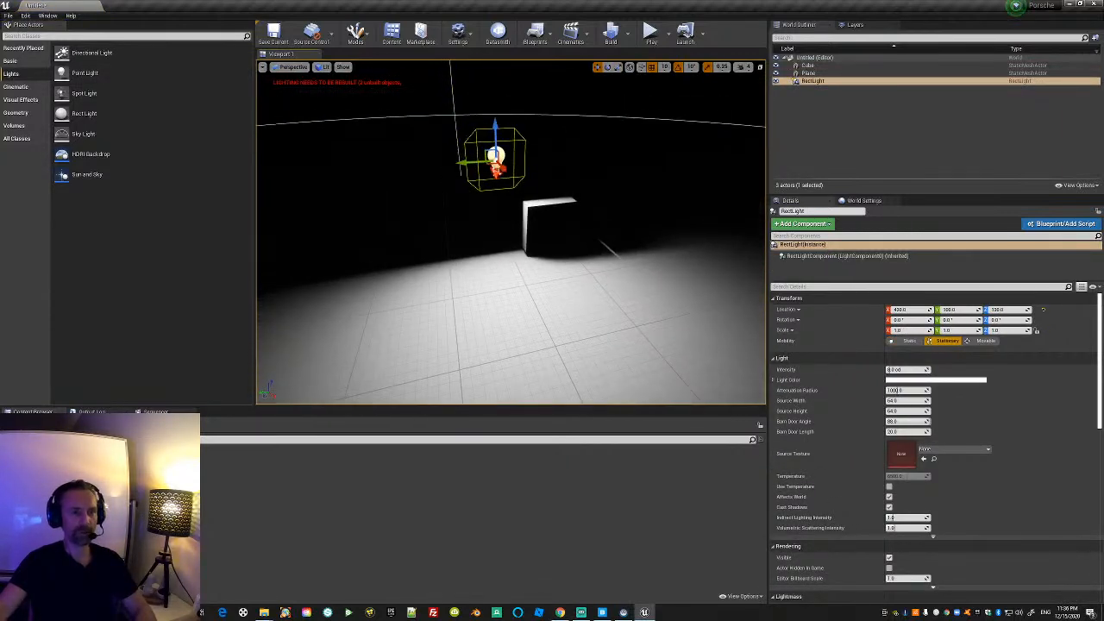
drag(494, 137, 493, 52)
right_drag(498, 216, 502, 181)
scroll(499, 210, down, 5)
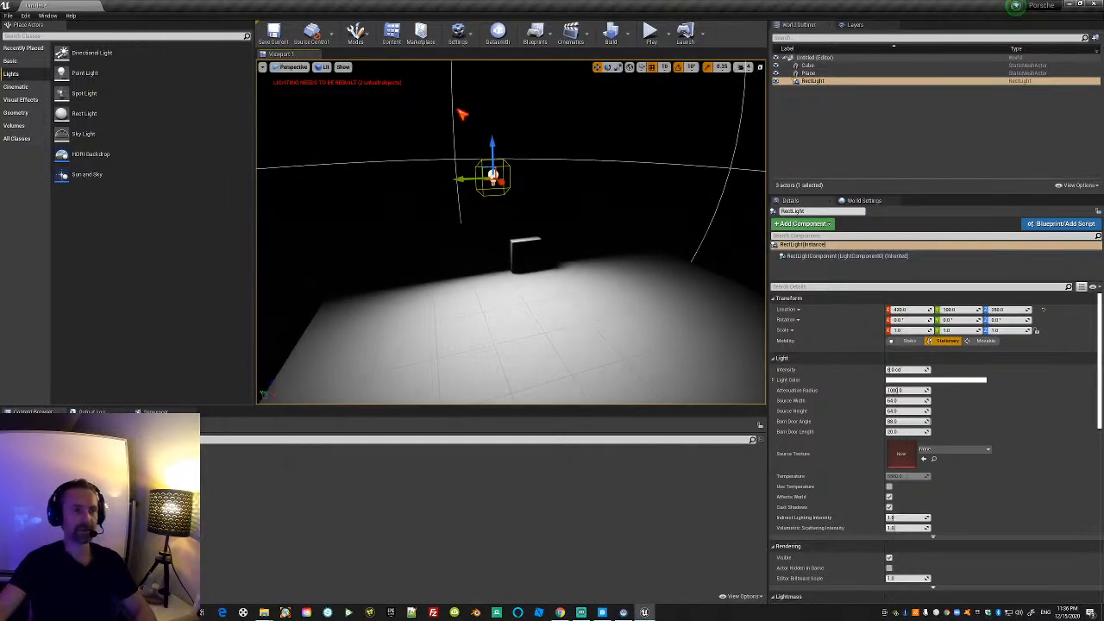
Rotate the Rect Light to shine straight down on the plane and switch the viewport to game view.
right_drag(456, 132, 474, 135)
key(e)
drag(472, 135, 479, 181)
right_drag(519, 324, 525, 272)
key(g)
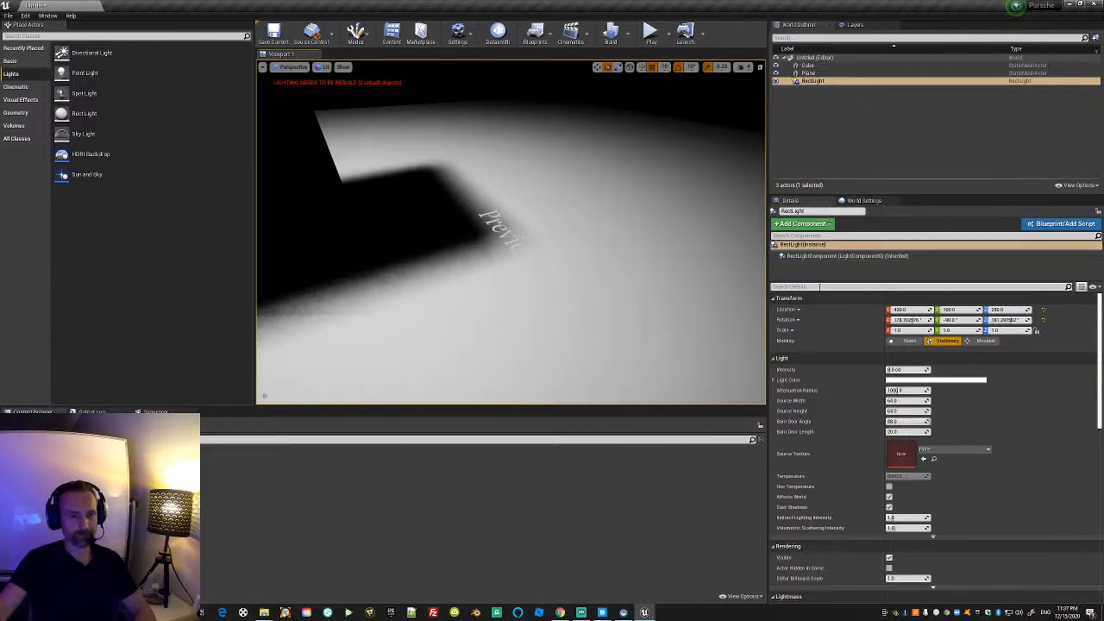
Find and enable Force No Precomputed Lighting in the World Settings, accepting the notice.
click(863, 201)
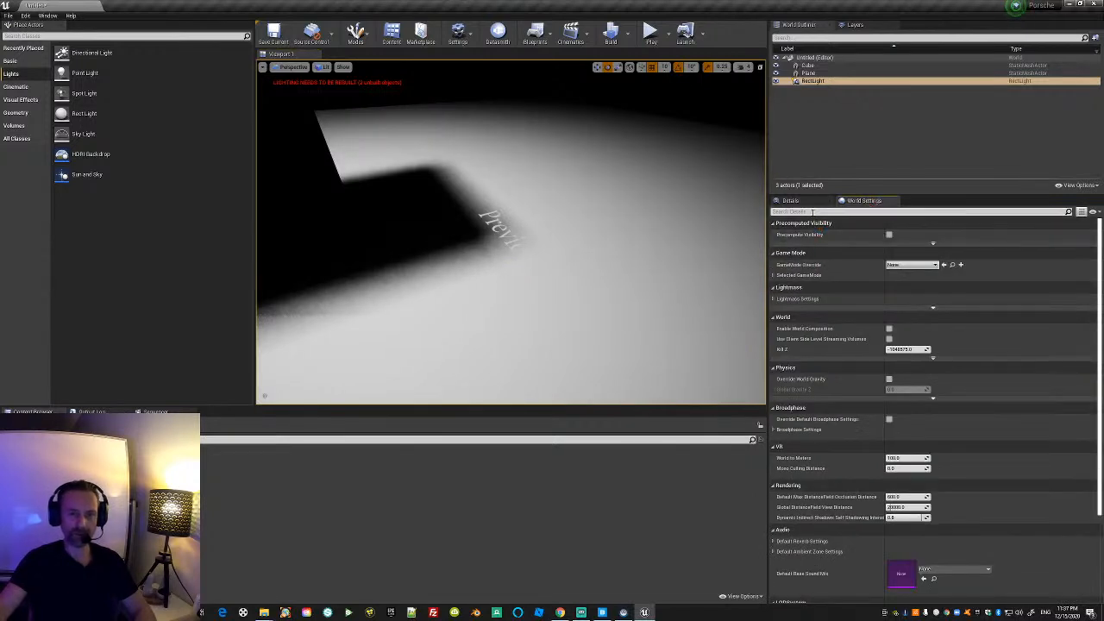
click(813, 212)
text(for)
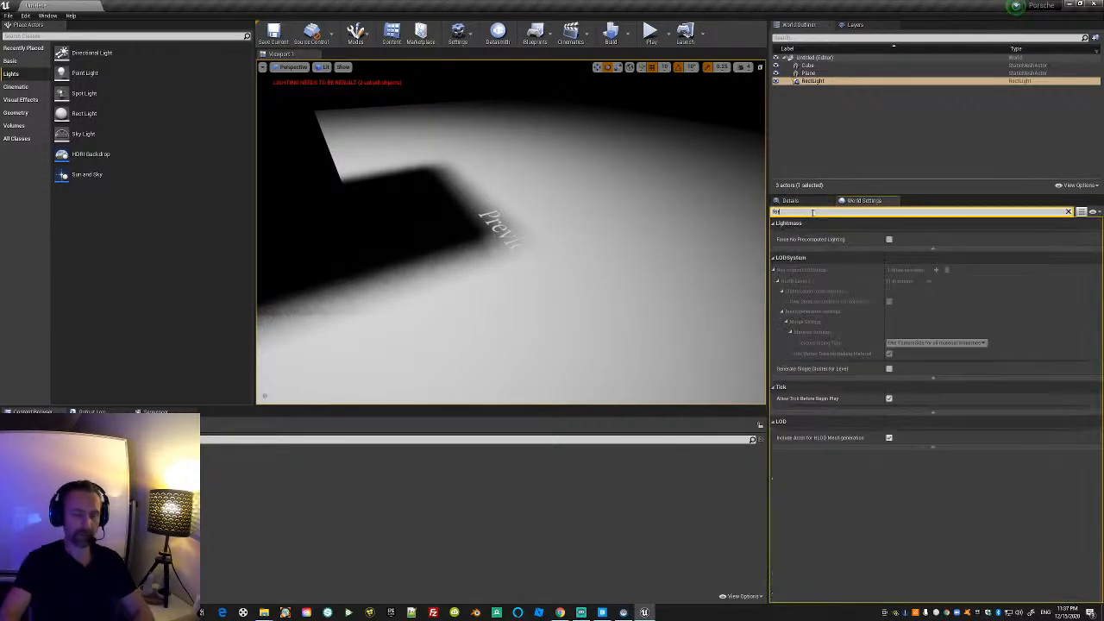
click(892, 240)
click(654, 331)
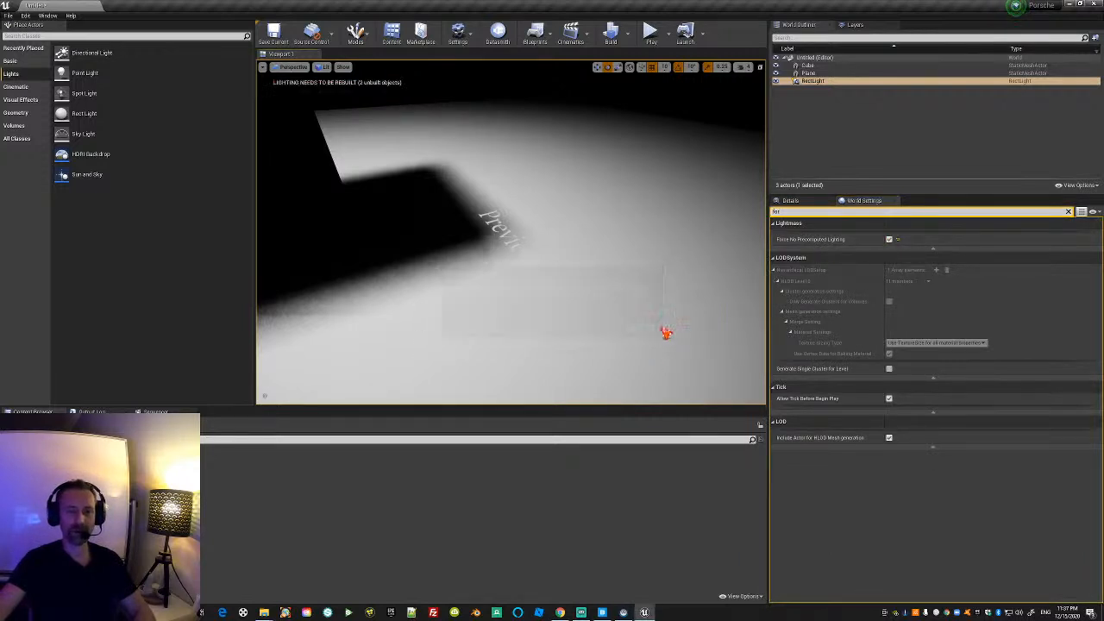
Examine the cube's shadow and the preview marking inside it from several viewpoints.
mouse_move(556, 238)
right_down()
mouse_move(509, 226)
mouse_move(569, 233)
mouse_move(556, 233)
mouse_move(582, 257)
mouse_move(576, 238)
right_up()
key(s)
key(w)
key(a)
key(d)
key(a)
key(d)
key(w)
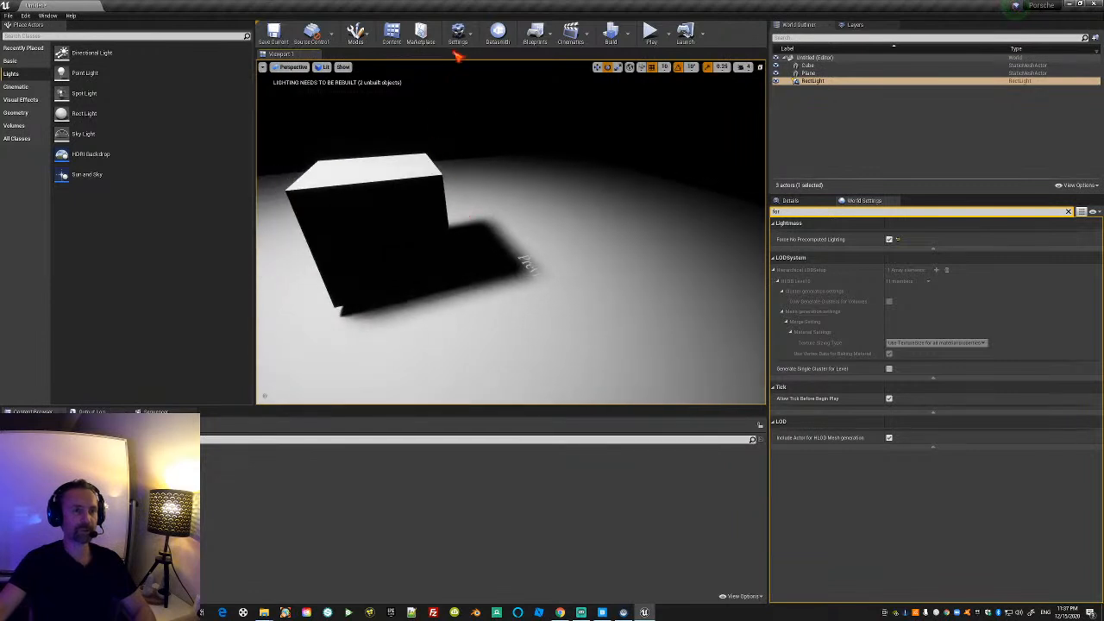
Search the Project Settings for "preview" and open the Preview Shadows Indicator Material in the material editor.
click(458, 34)
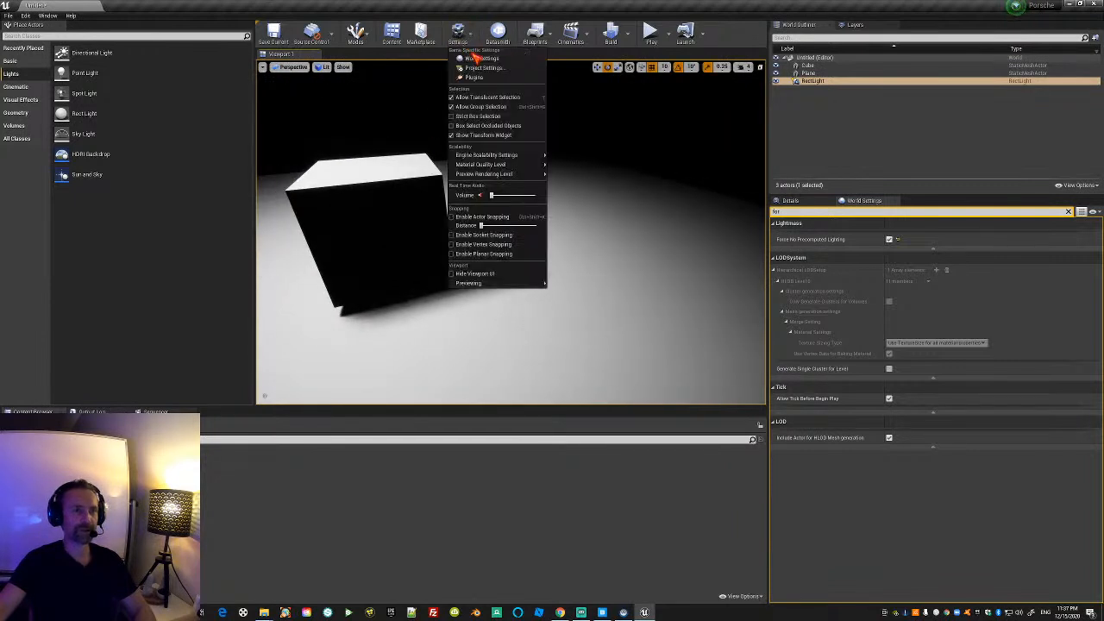
click(474, 70)
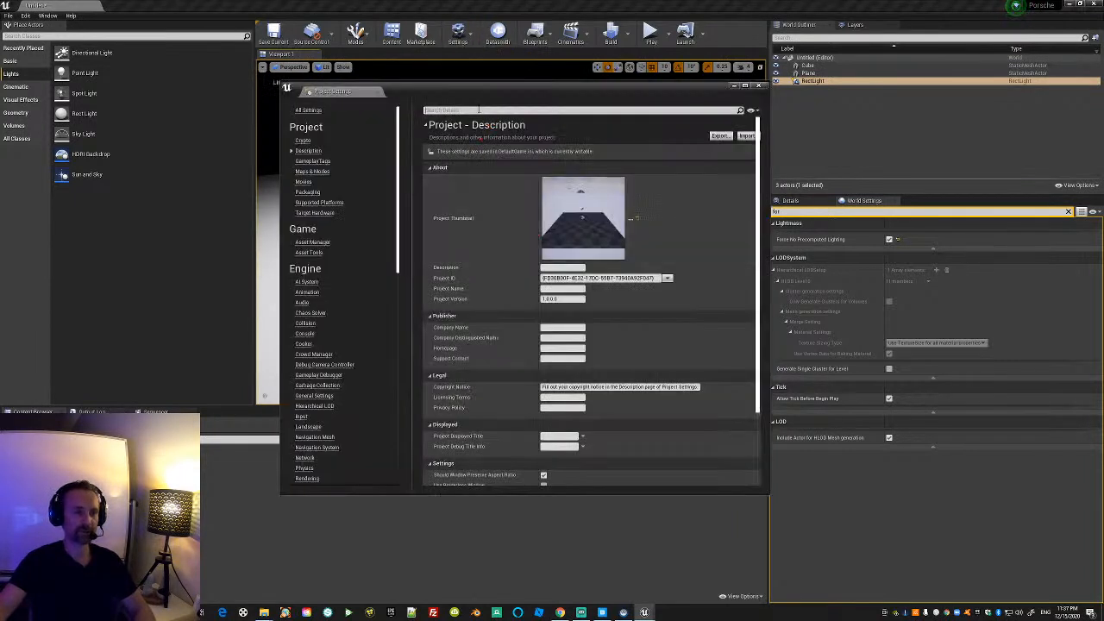
click(479, 110)
text(preview)
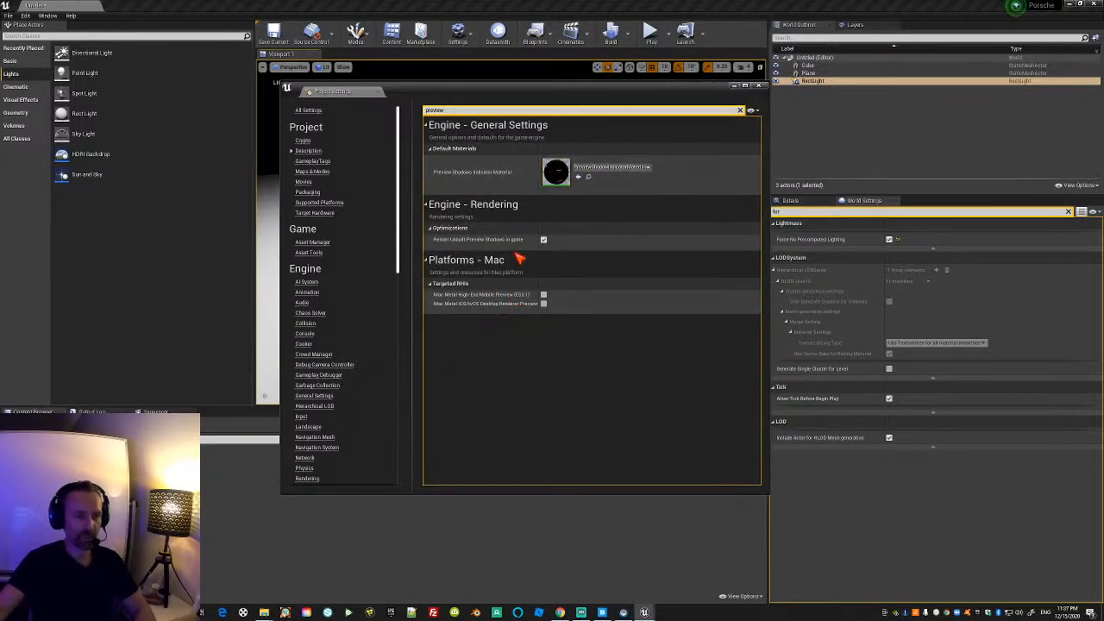
double_click(559, 177)
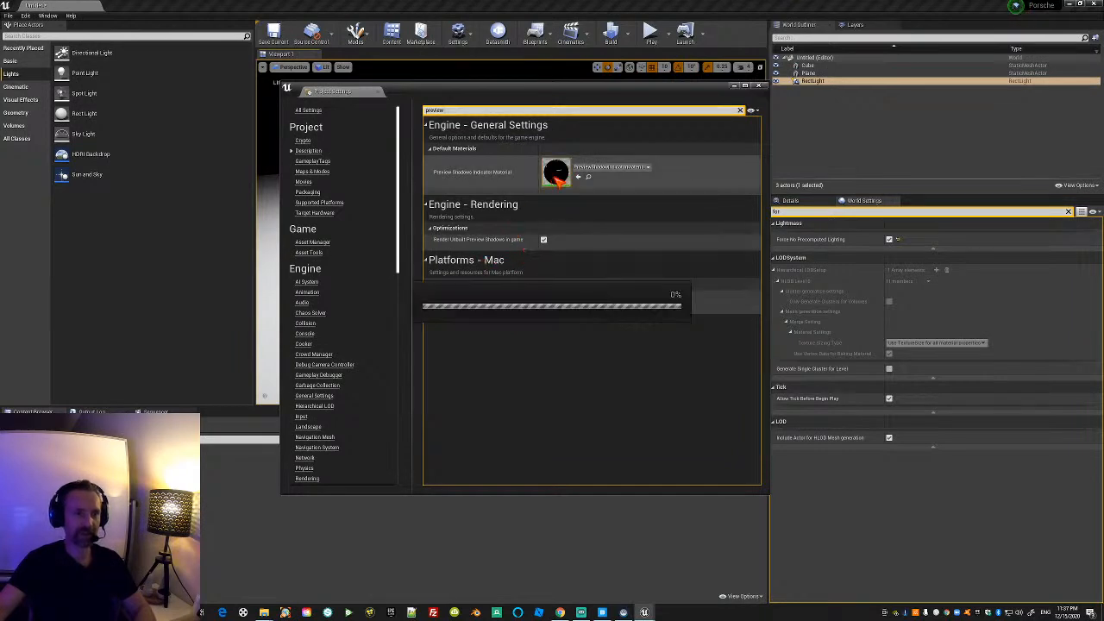
right_drag(848, 329, 986, 357)
drag(932, 65, 486, 78)
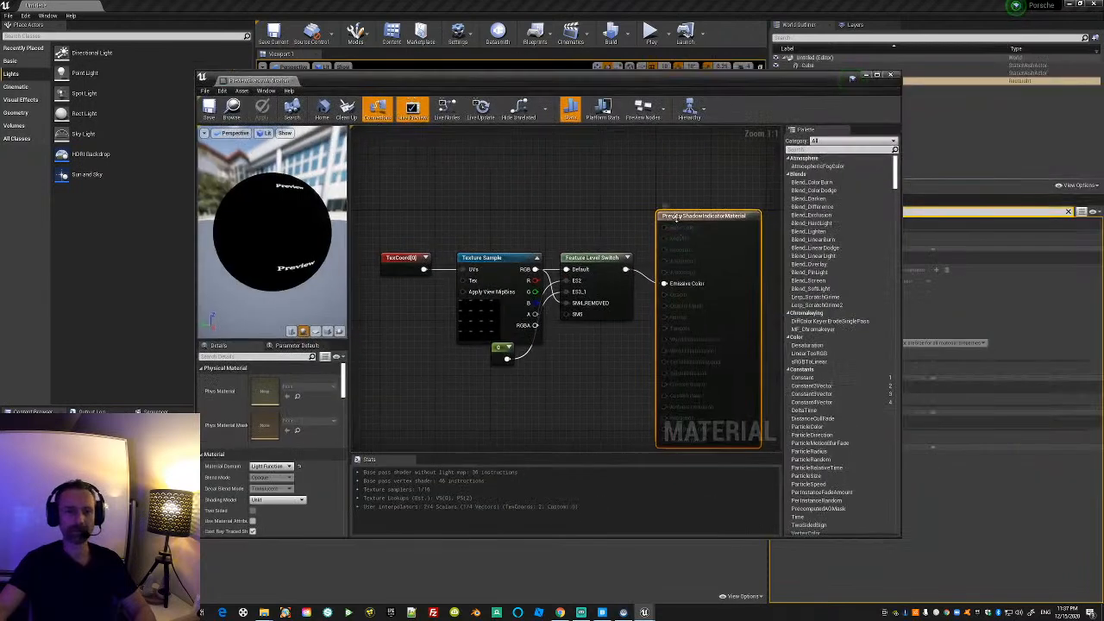
Break the link from the Feature Level Switch node to the material's Emissive Color input and save the material.
drag(676, 217, 740, 220)
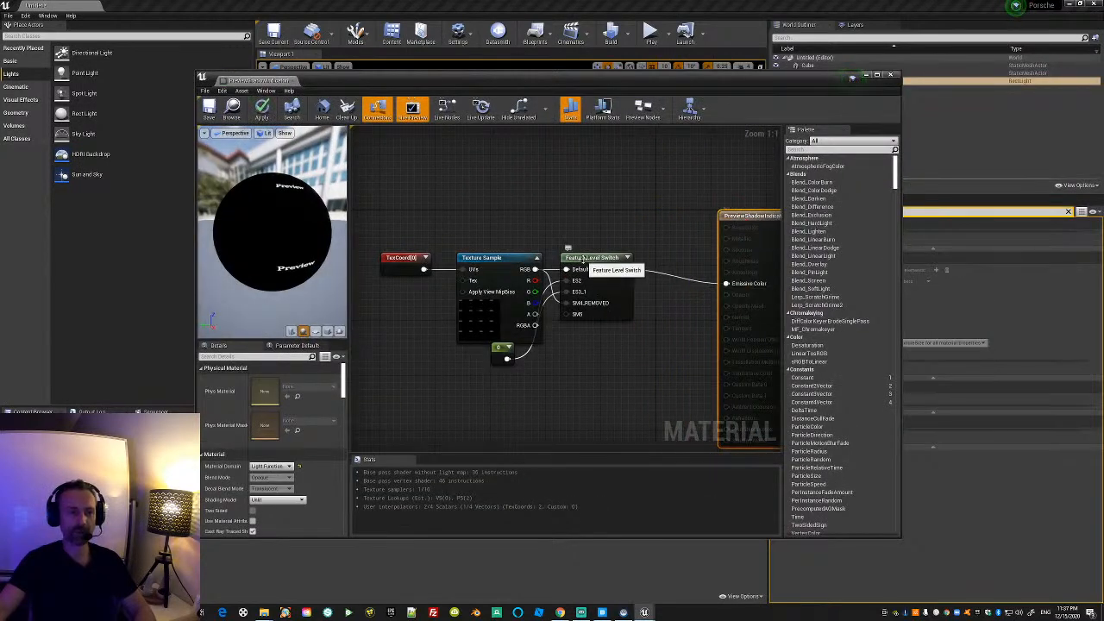
drag(584, 259, 603, 261)
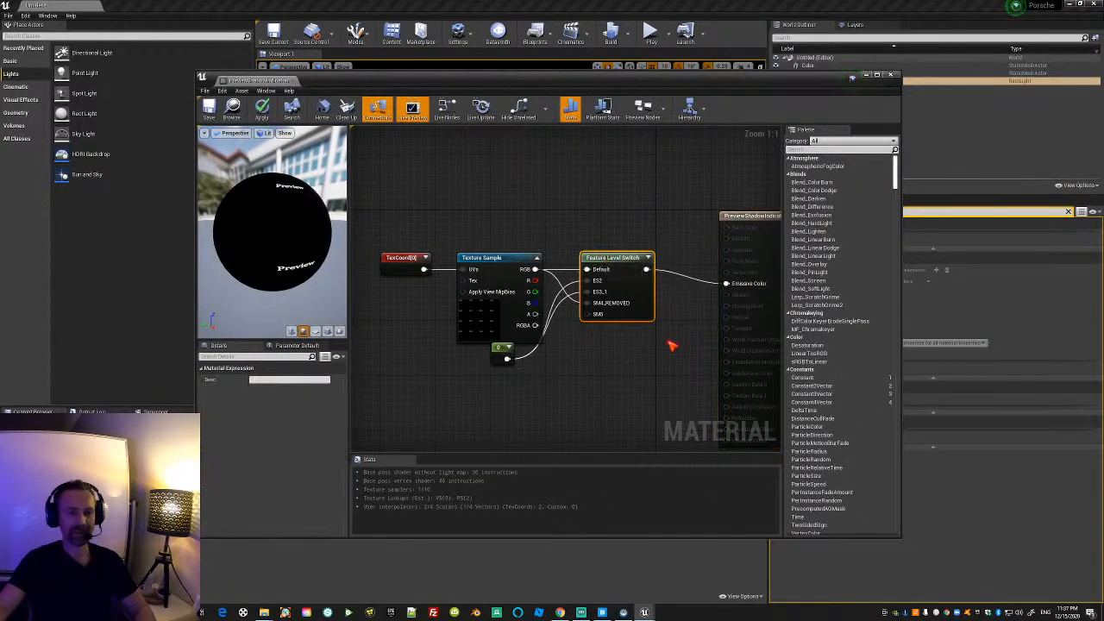
right_click(729, 289)
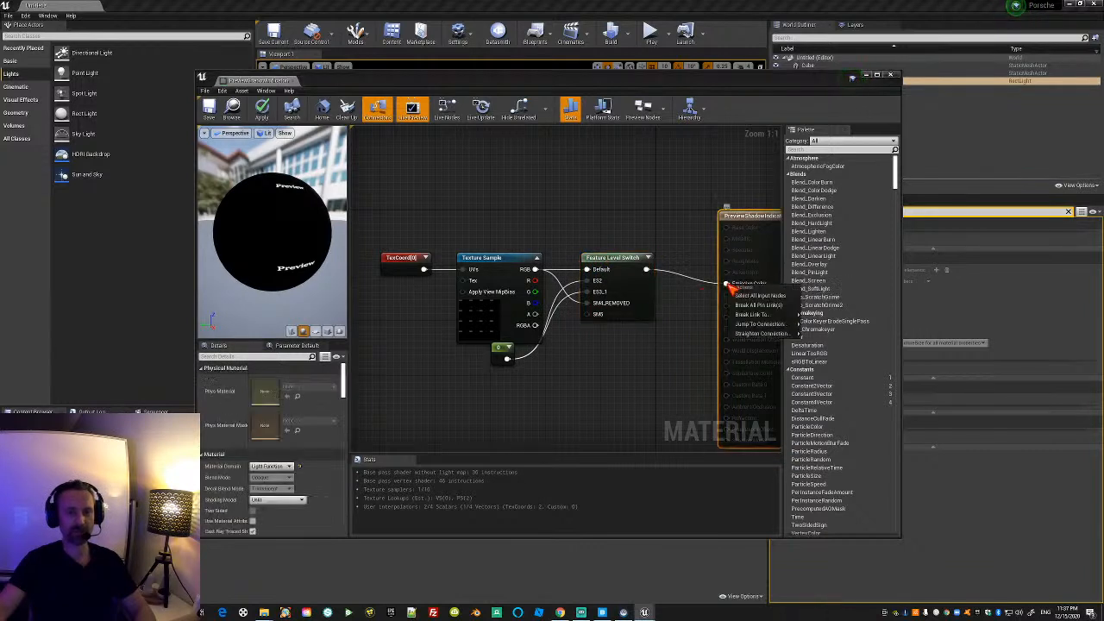
mouse_move(748, 316)
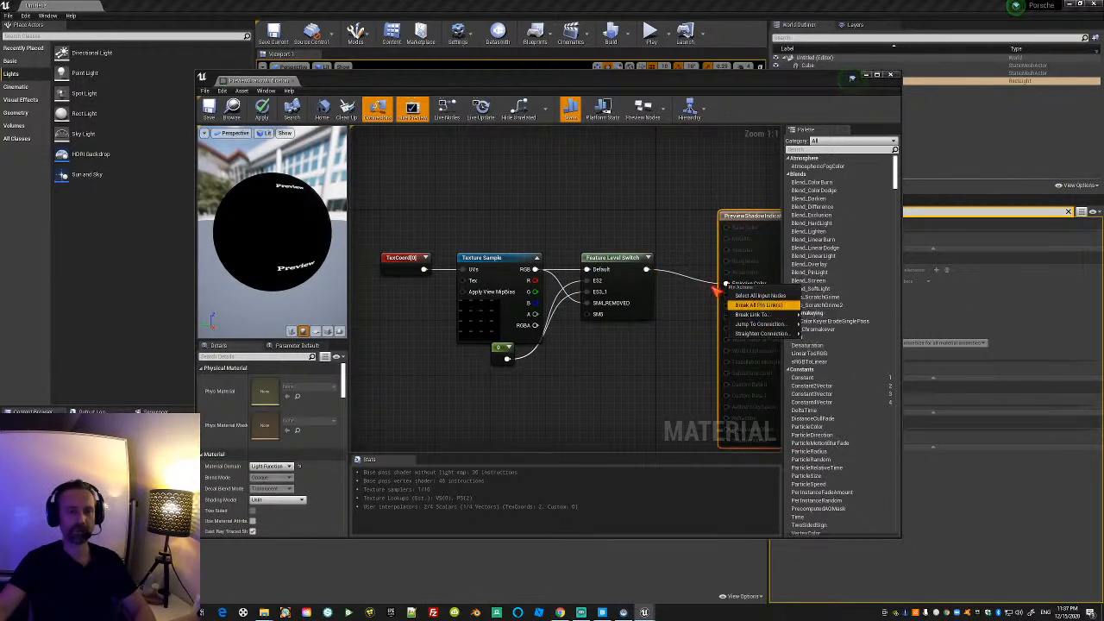
click(776, 305)
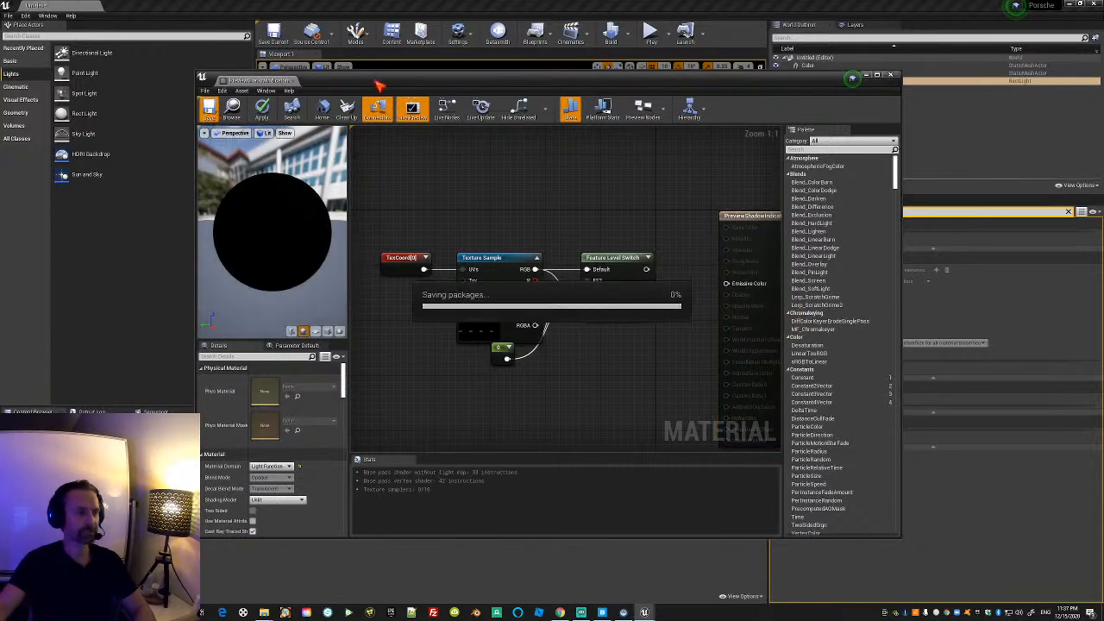
Close the Project Settings and the material editor, checking the cube's shadow in the viewport.
drag(384, 84, 450, 280)
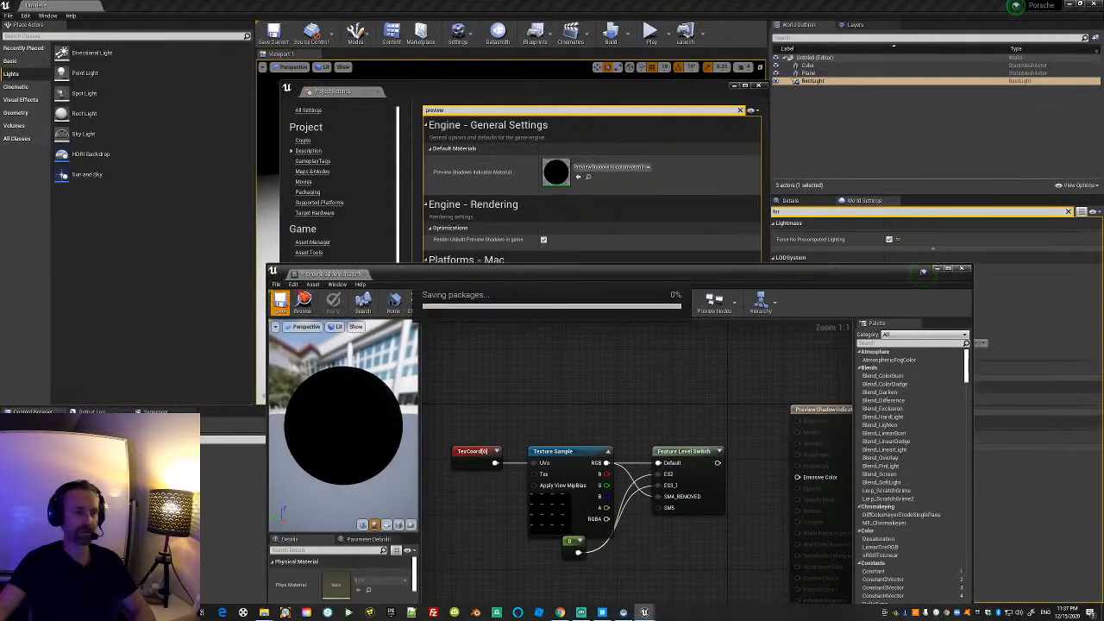
click(758, 84)
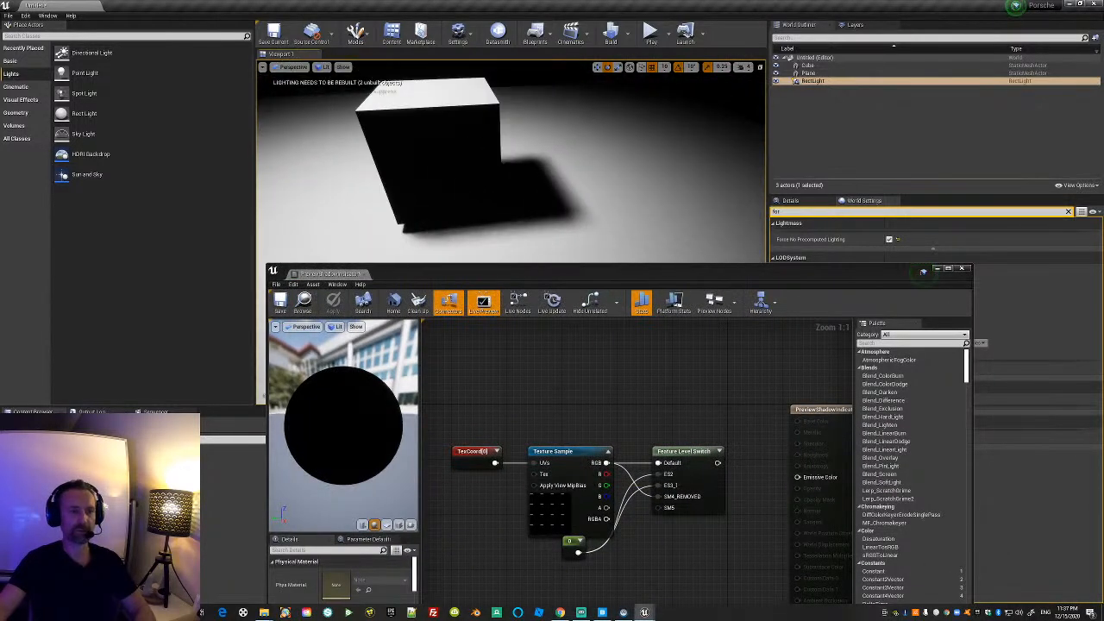
right_drag(569, 172, 612, 173)
click(963, 269)
Select the cube and lower it slightly so it sits on the floor plane.
right_drag(419, 234, 448, 231)
click(561, 233)
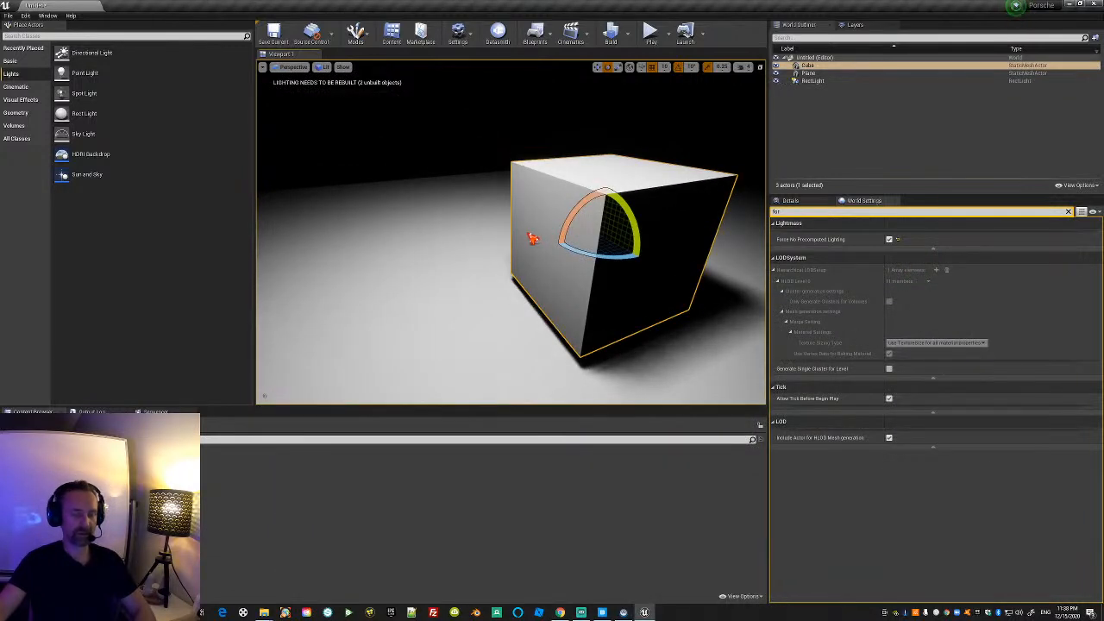
drag(603, 206, 605, 215)
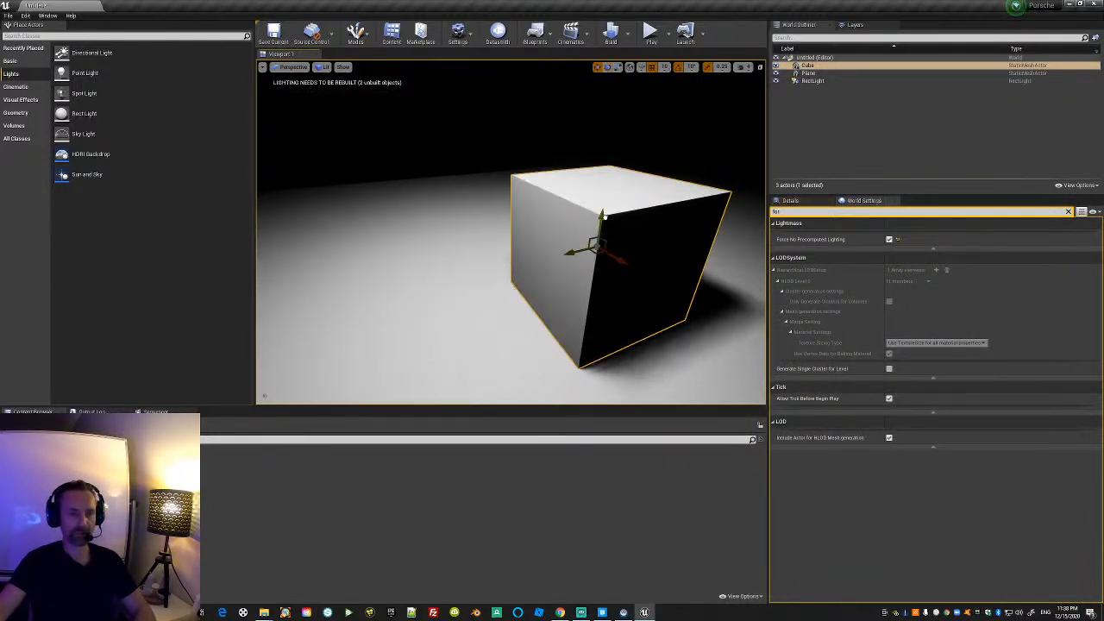
Show the FPS counter in the viewport and view the whole plane with the cube.
click(262, 67)
click(276, 107)
right_drag(394, 204, 665, 129)
right_drag(681, 228, 753, 222)
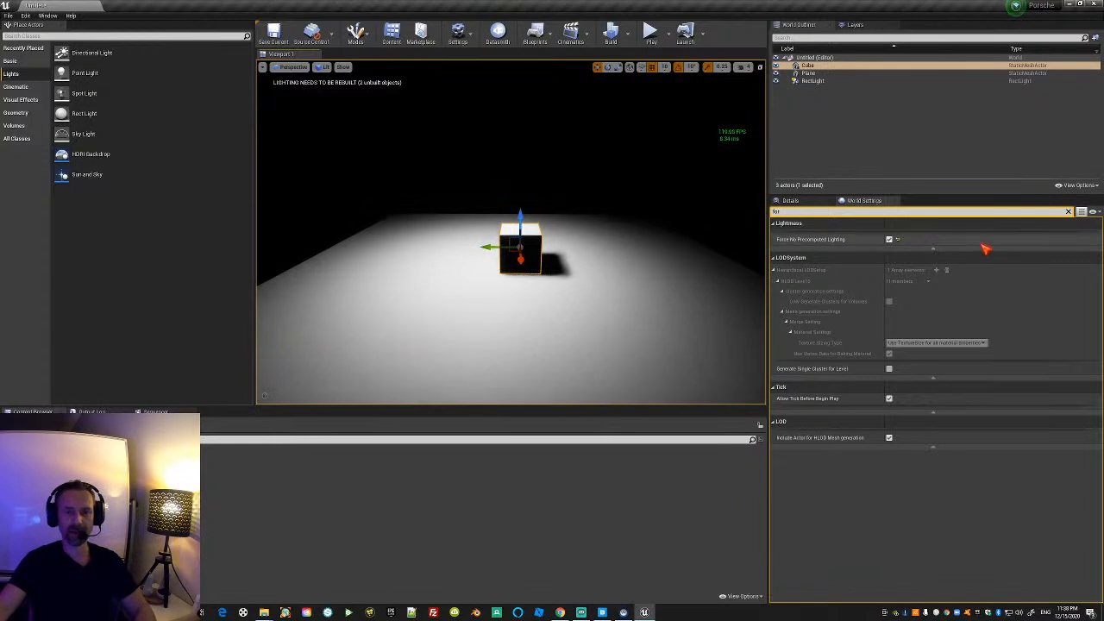
Set the Rect Light's mobility to Movable.
click(792, 202)
click(812, 80)
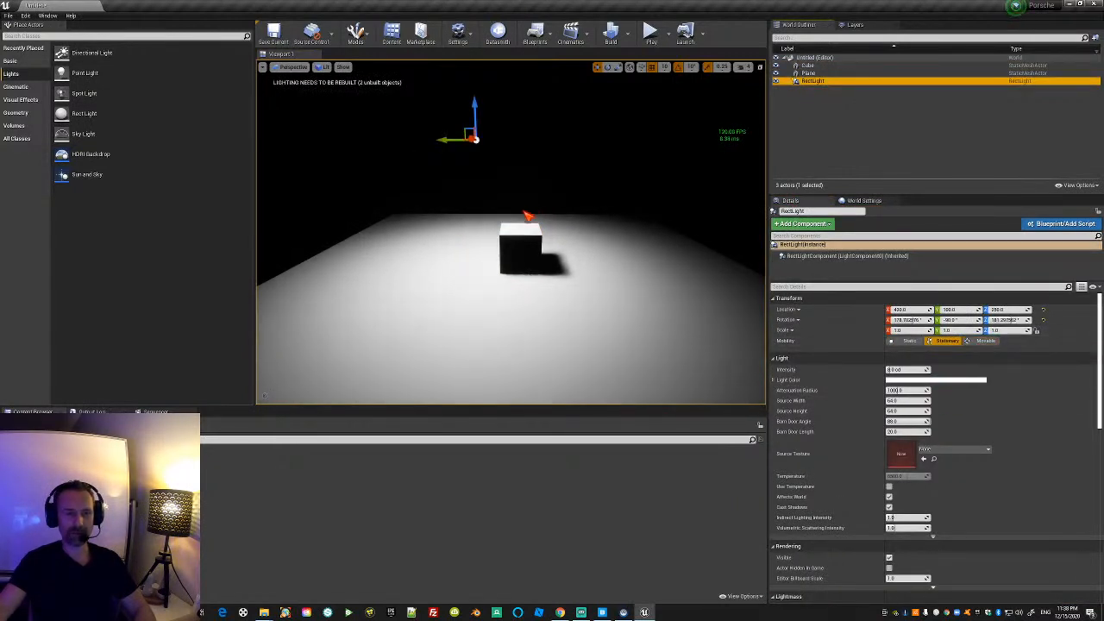
click(984, 342)
mouse_move(515, 264)
right_down()
mouse_move(583, 298)
mouse_move(514, 264)
right_up()
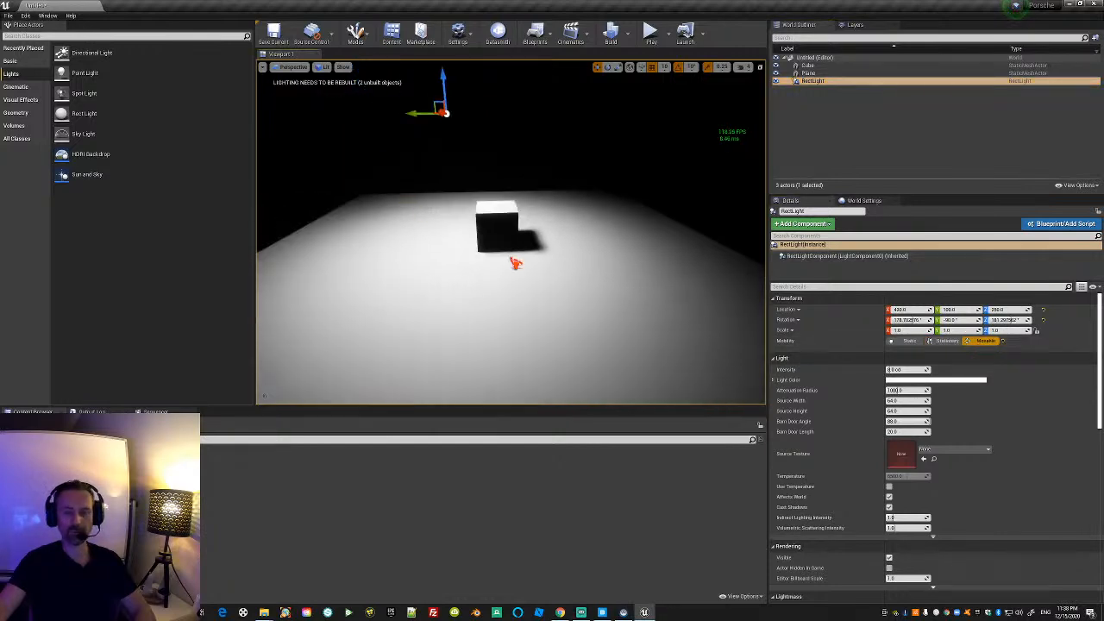
Change the Rect Light's colour to a warm pale orange and accept it.
click(904, 381)
drag(947, 420, 982, 459)
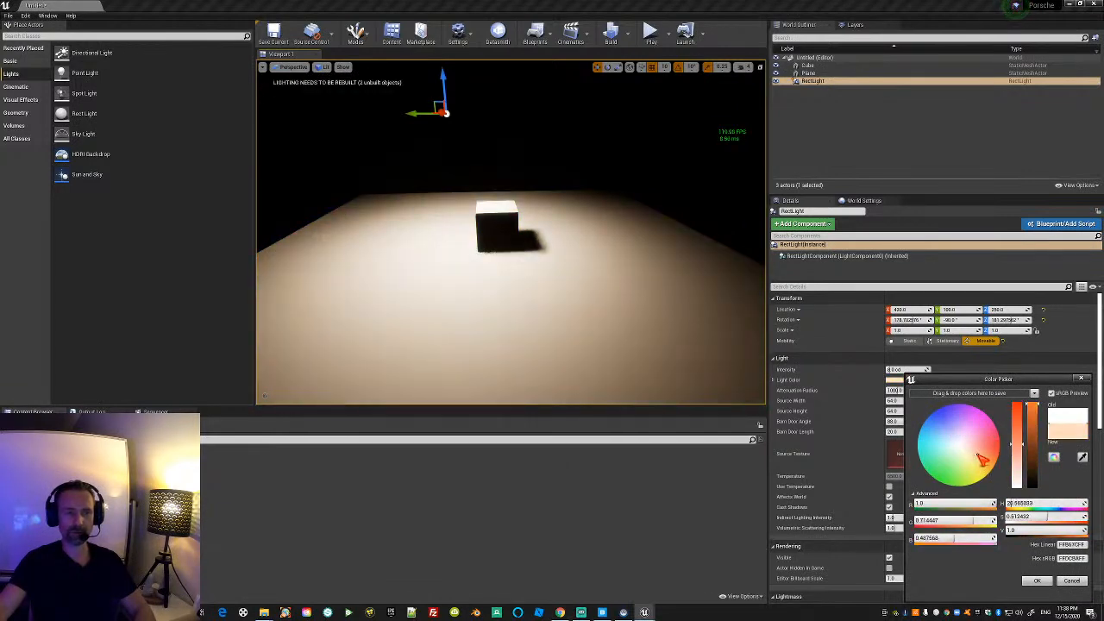
click(1039, 581)
Raise the Rect Light to about Z 440 above the cube to test how its dynamic shadow responds.
mouse_move(560, 306)
right_down()
mouse_move(583, 304)
mouse_move(564, 301)
right_up()
right_drag(621, 323, 595, 306)
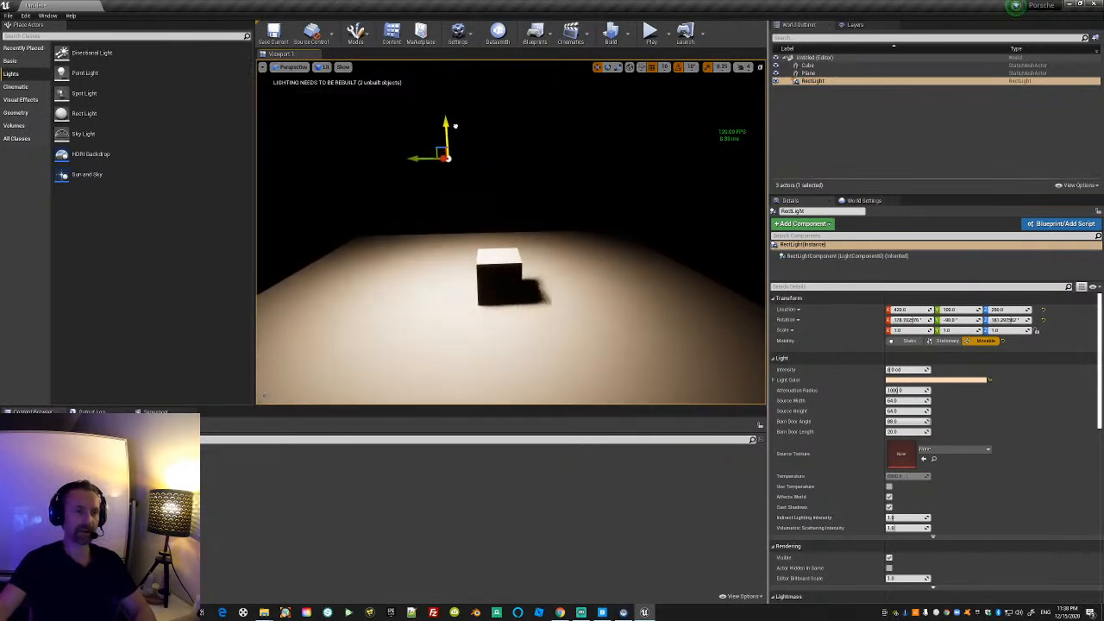
right_drag(511, 232, 492, 211)
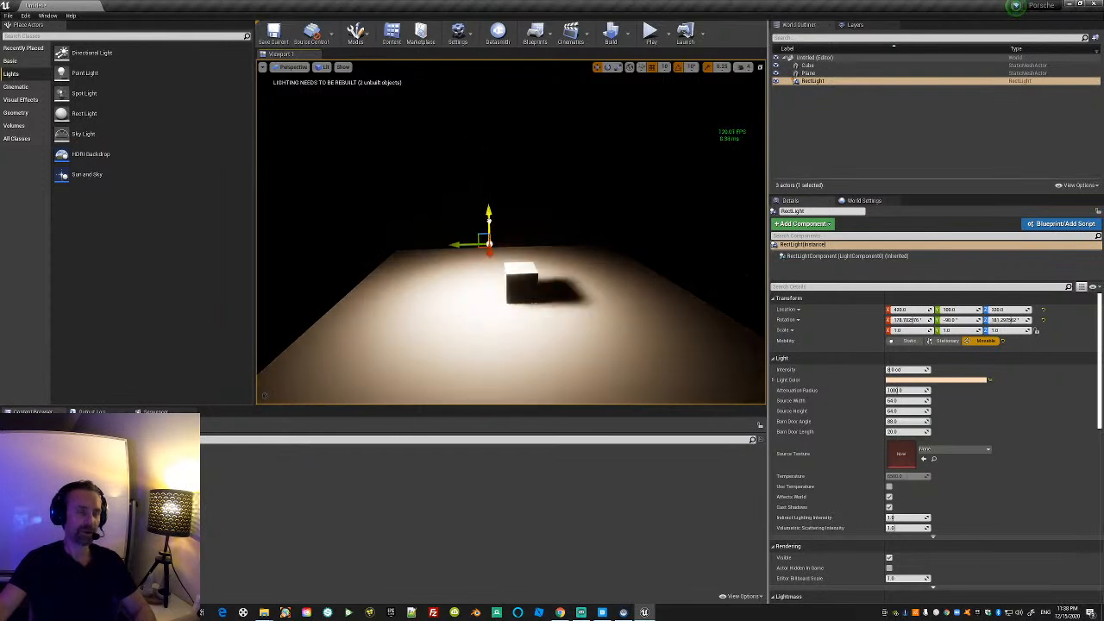
drag(478, 181, 476, 108)
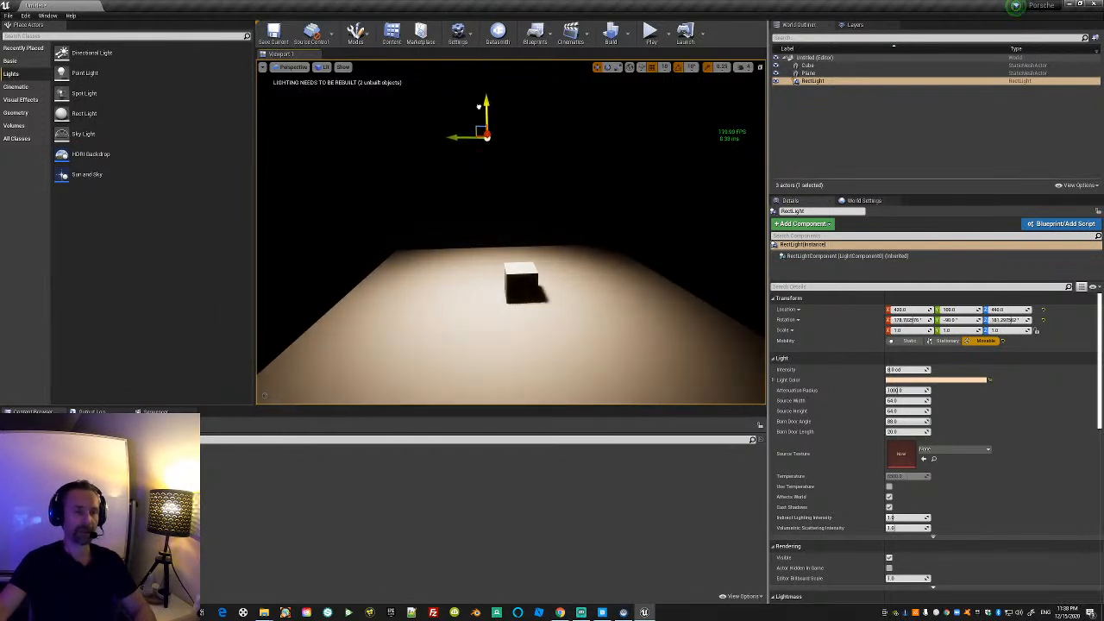
mouse_move(509, 233)
right_down()
mouse_move(483, 267)
mouse_move(526, 258)
mouse_move(500, 229)
mouse_move(514, 233)
right_up()
mouse_move(428, 291)
right_down()
mouse_move(439, 298)
mouse_move(428, 293)
right_up()
Add an HDRI Backdrop to the level near the cube and lower it slightly below the plane.
click(427, 291)
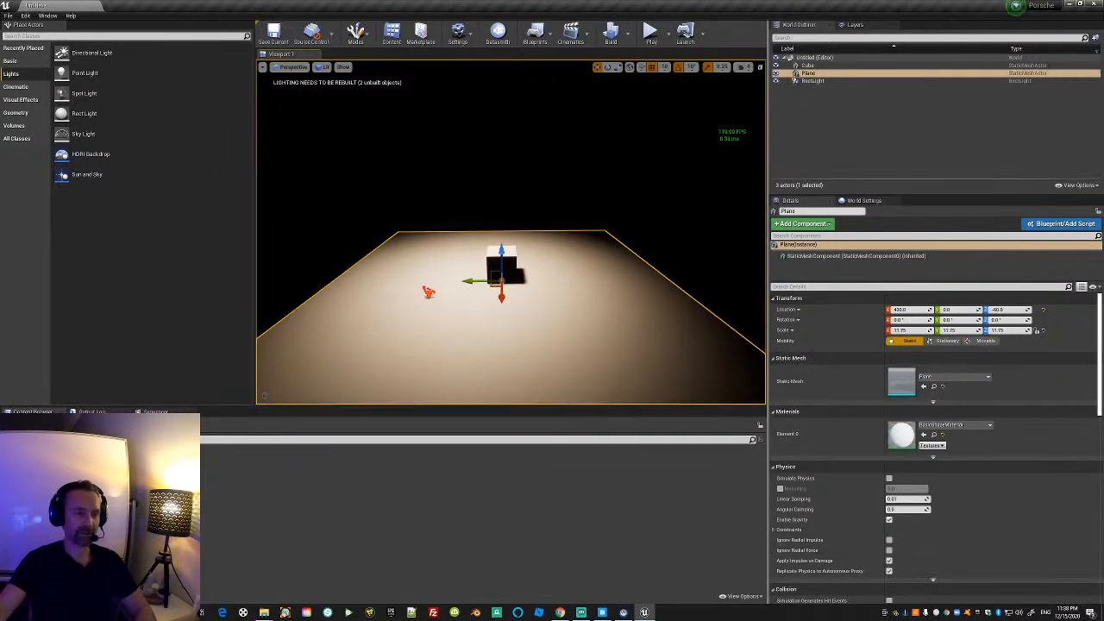
right_drag(483, 276, 518, 276)
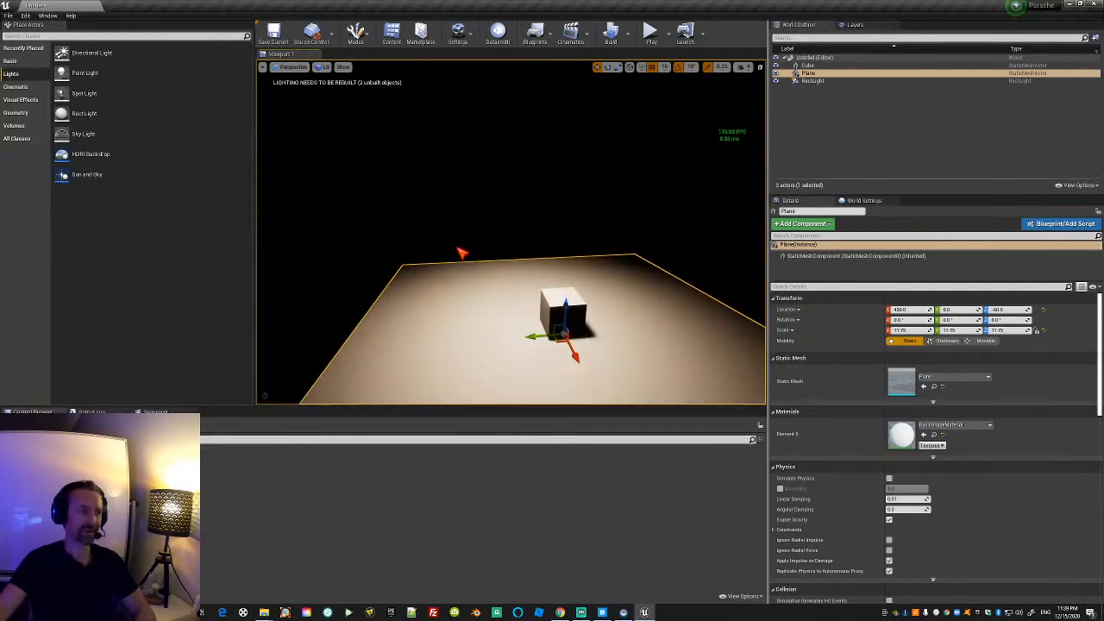
right_drag(461, 252, 487, 255)
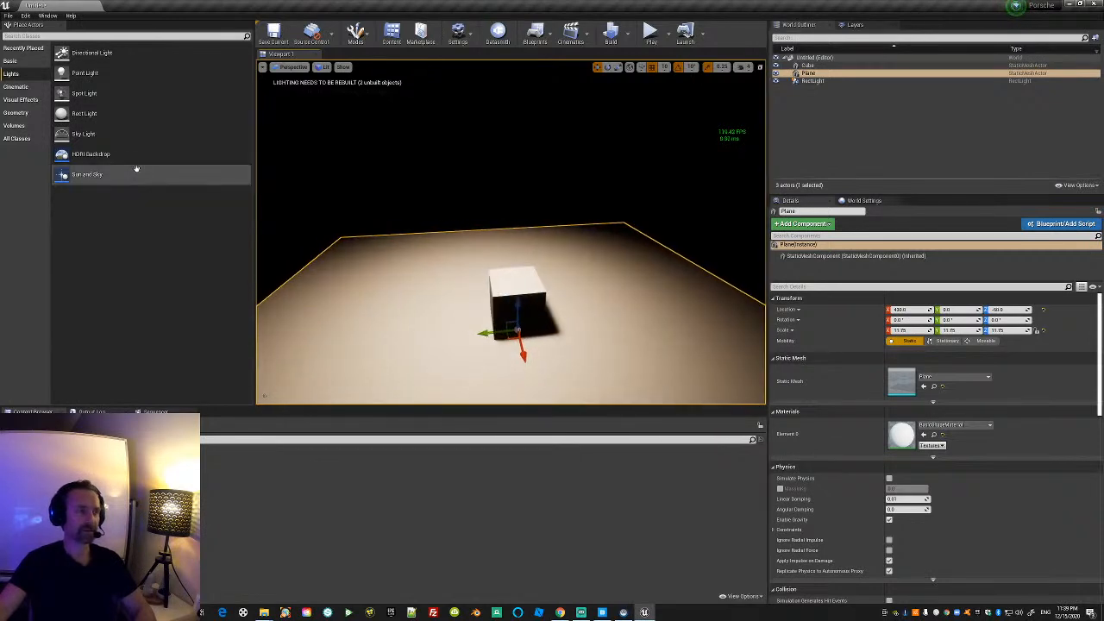
drag(96, 157, 488, 252)
right_drag(493, 295, 509, 294)
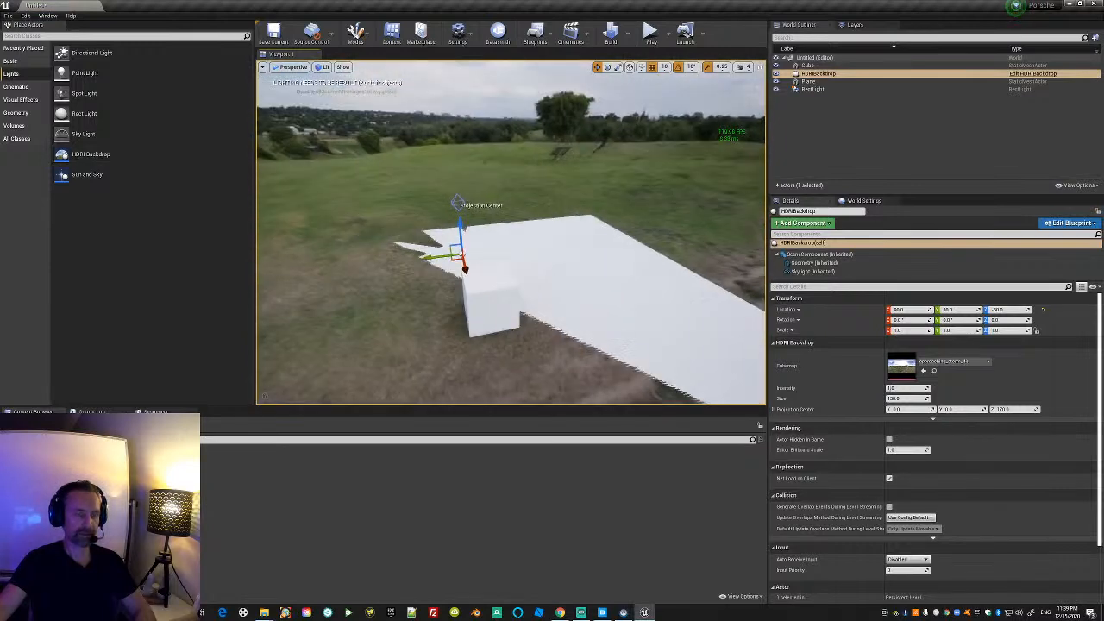
drag(460, 226, 458, 237)
Inspect the scene with the HDRI Backdrop in another viewport view mode, then return to Lit.
right_drag(446, 253, 485, 256)
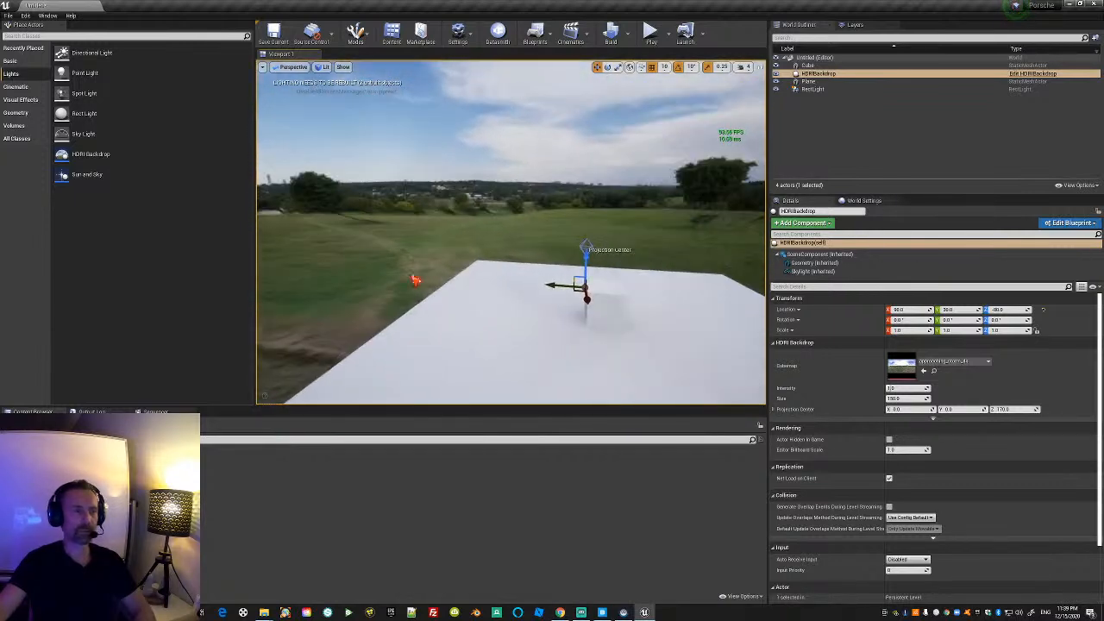
click(323, 68)
click(342, 105)
mouse_move(539, 165)
right_down()
mouse_move(526, 165)
mouse_move(538, 166)
right_up()
mouse_move(539, 226)
right_down()
mouse_move(509, 250)
mouse_move(552, 238)
mouse_move(536, 245)
right_up()
click(343, 67)
click(338, 86)
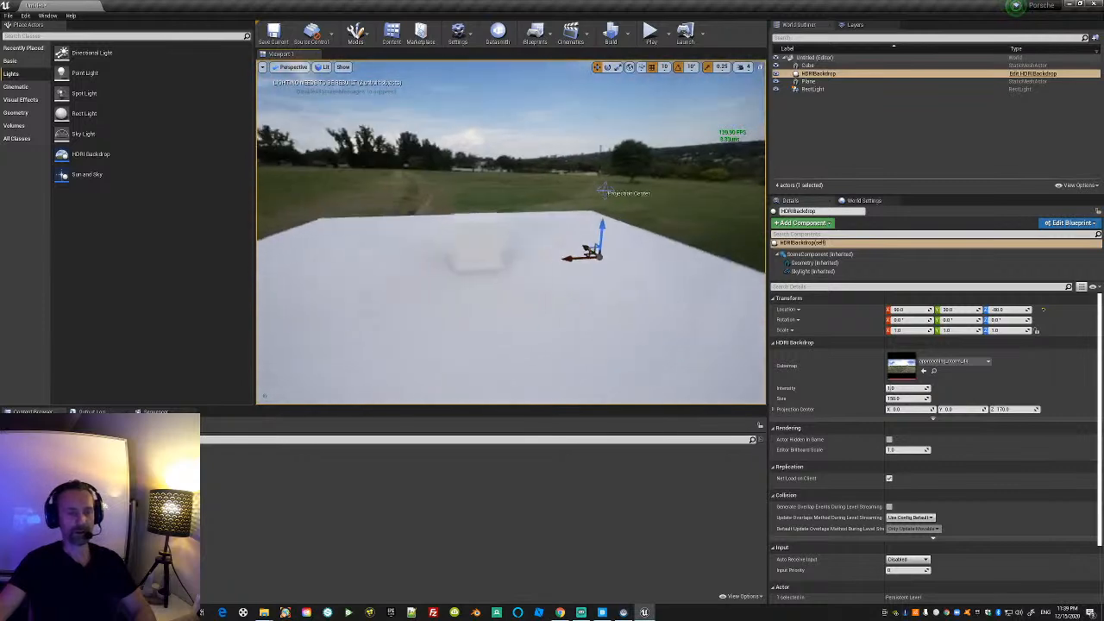
Raise the HDRI Backdrop's projection center to a height of 590 and check the projected surroundings.
right_drag(537, 245, 426, 233)
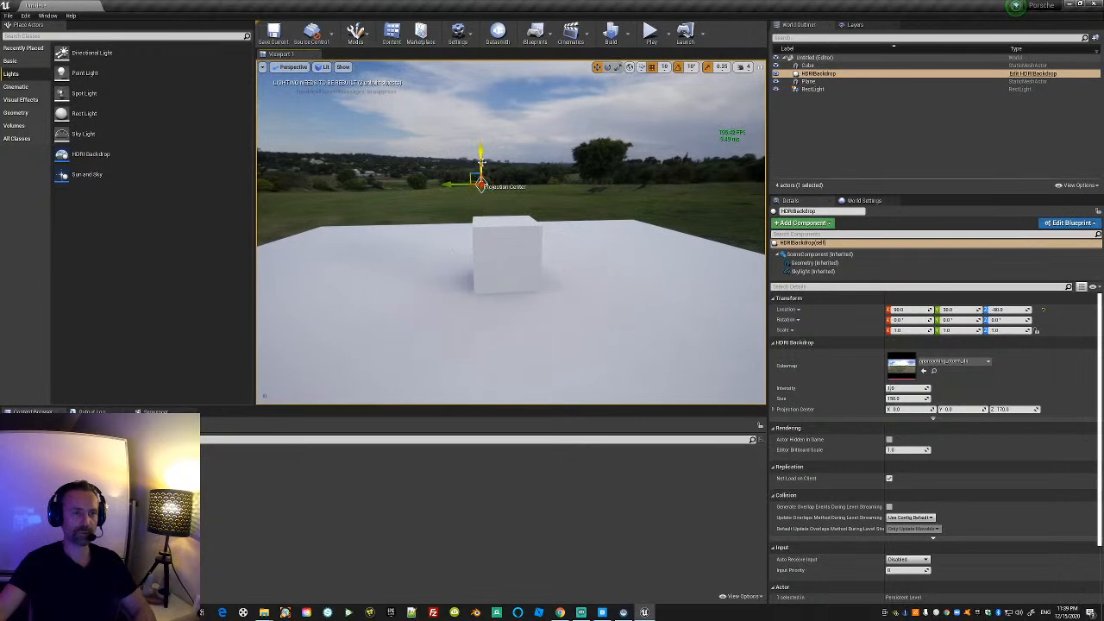
drag(480, 91, 556, 137)
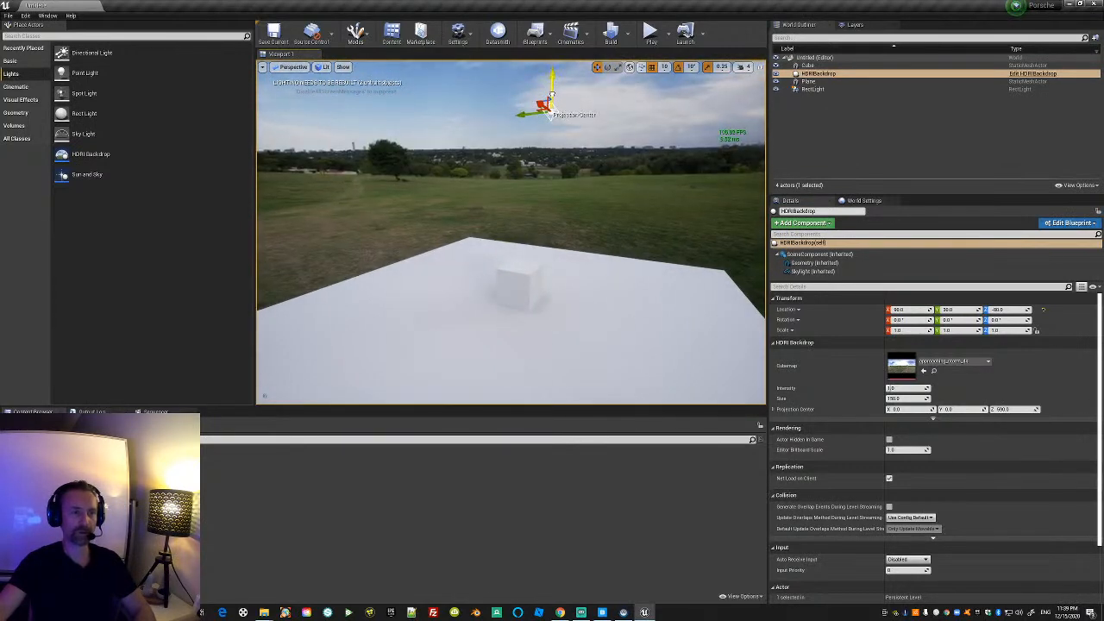
right_drag(511, 233, 481, 228)
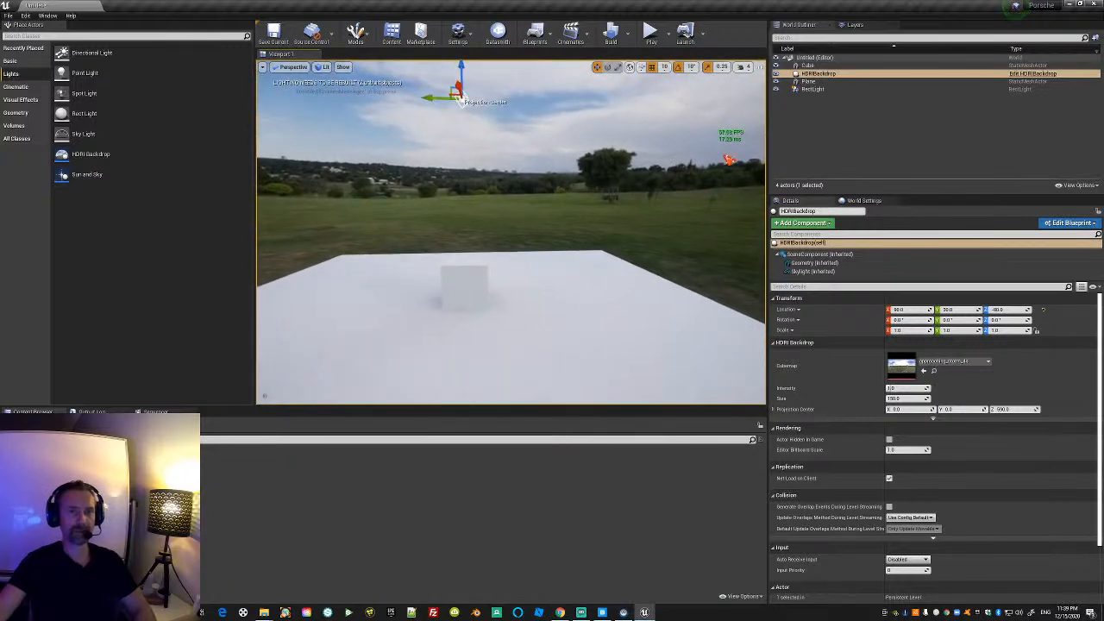
Select the Rect Light, move it across the plane to Y -80 and set its intensity to about 160 cd.
click(809, 82)
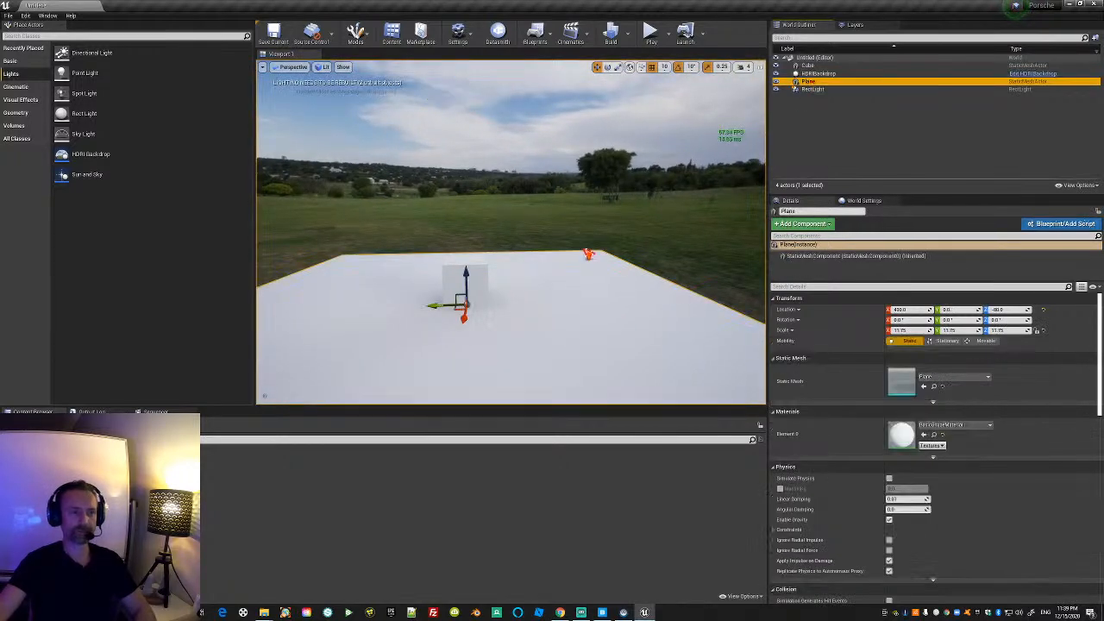
click(812, 89)
key(f)
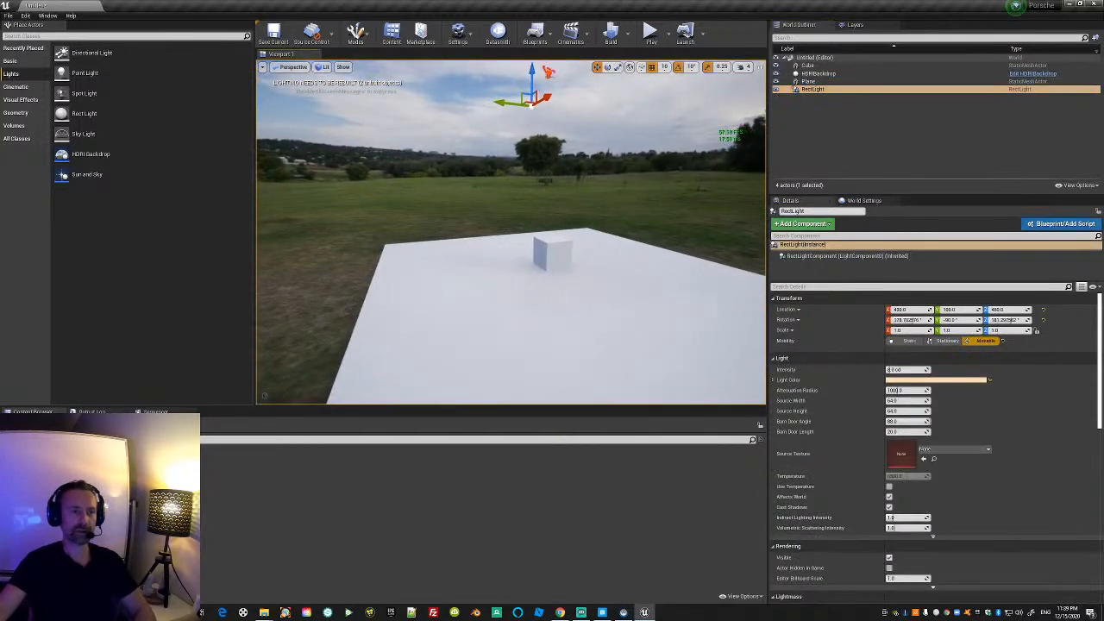
mouse_move(532, 214)
right_down()
mouse_move(521, 216)
mouse_move(532, 214)
right_up()
drag(529, 179, 528, 149)
right_drag(528, 148, 528, 142)
drag(450, 207, 516, 205)
drag(906, 370, 966, 370)
right_drag(656, 328, 634, 362)
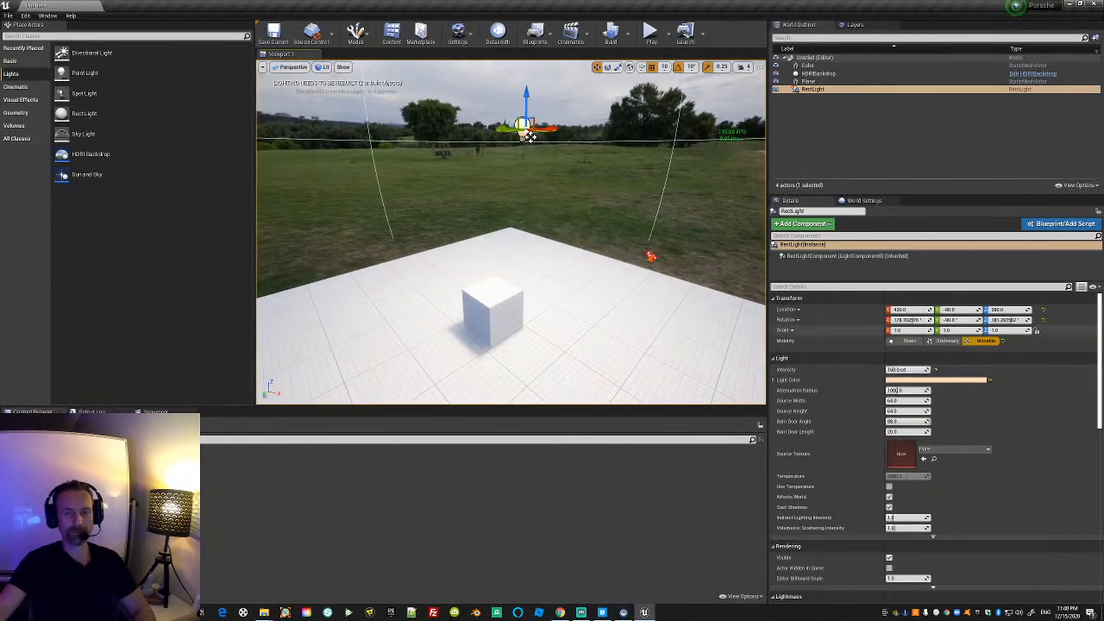
Lower the Rect Light to about Z 180 and examine the cube's shadow up close.
drag(530, 132, 533, 206)
right_drag(555, 286, 552, 248)
key(w)
mouse_move(586, 284)
right_down()
mouse_move(572, 275)
mouse_move(576, 299)
mouse_move(596, 291)
mouse_move(587, 302)
right_up()
key(s)
key(w)
key(w)
mouse_move(565, 194)
right_down()
mouse_move(566, 224)
mouse_move(562, 164)
mouse_move(562, 181)
right_up()
mouse_move(634, 297)
right_down()
mouse_move(634, 288)
mouse_move(636, 328)
mouse_move(633, 294)
right_up()
key(w)
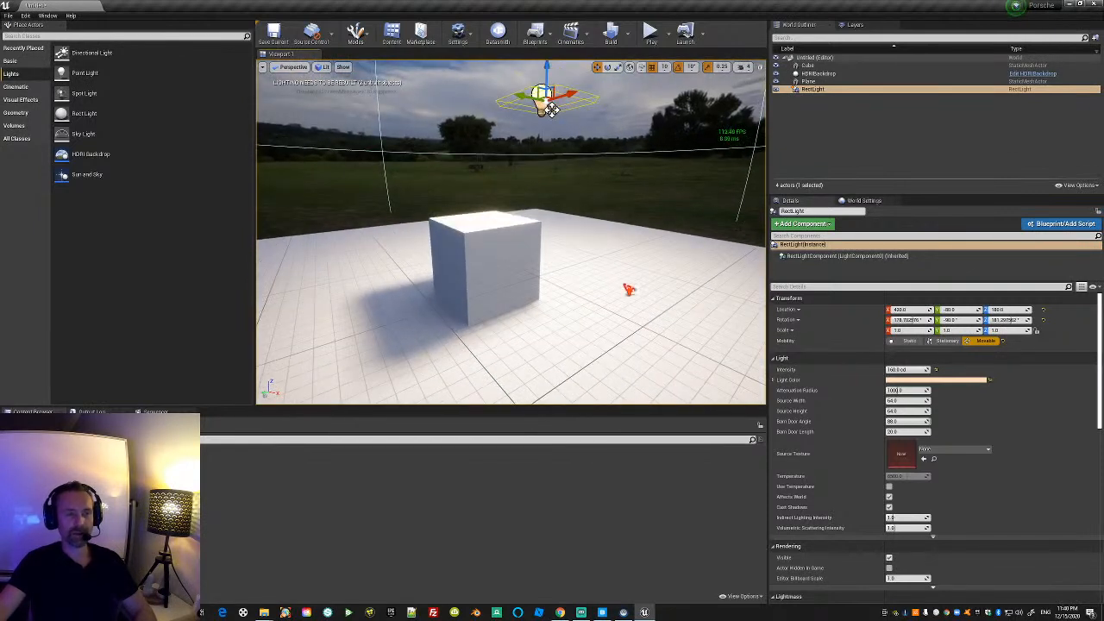
Raise the Rect Light to about Z 380 above the cube.
mouse_move(552, 110)
mouse_down()
mouse_move(549, 168)
mouse_move(551, 93)
mouse_up()
right_drag(575, 212, 562, 181)
key(s)
drag(524, 173, 528, 131)
right_drag(585, 219, 604, 199)
key(d)
Hide the HDRI Backdrop, then delete it from the level.
click(776, 74)
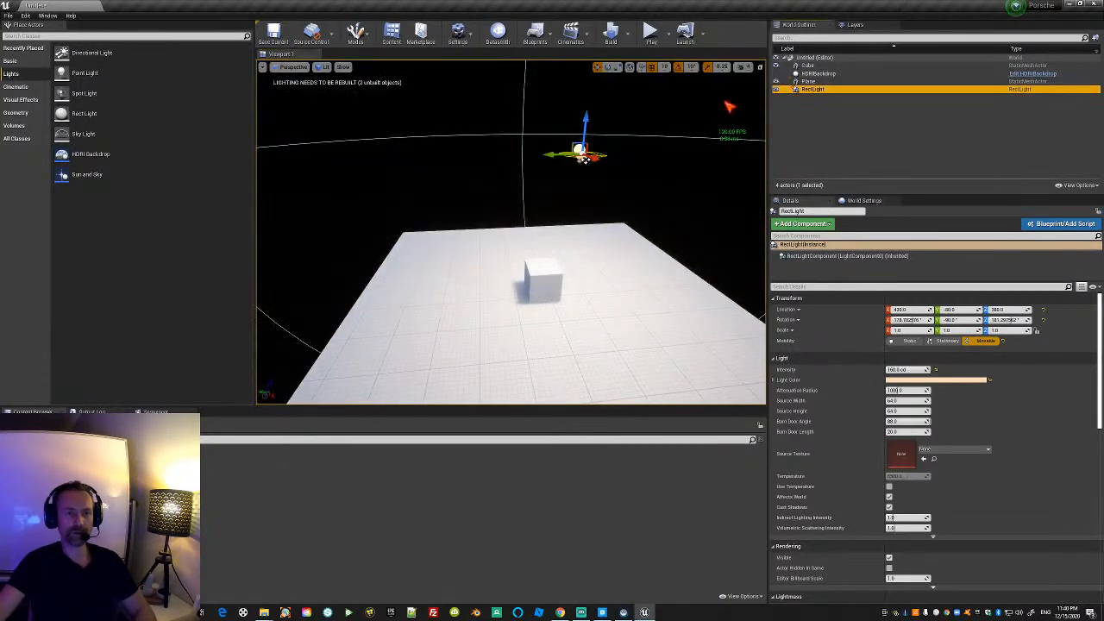
click(815, 75)
key(Delete)
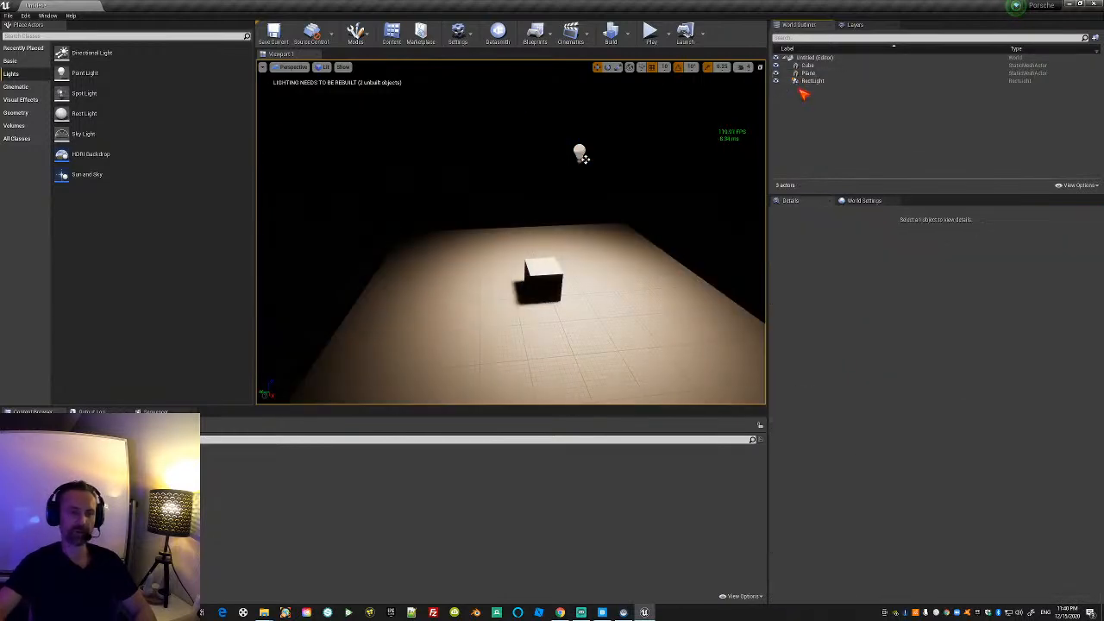
Add a Sun and Sky actor to the level and look around the scene with it.
drag(97, 176, 100, 188)
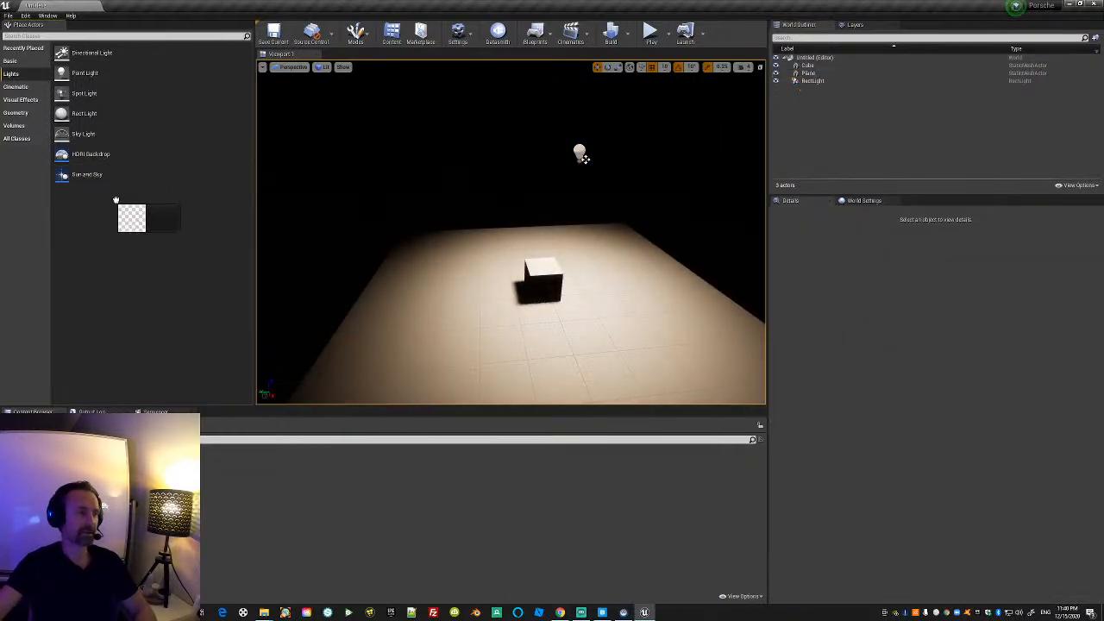
drag(483, 227, 508, 235)
right_drag(507, 235, 541, 245)
right_drag(548, 332, 545, 335)
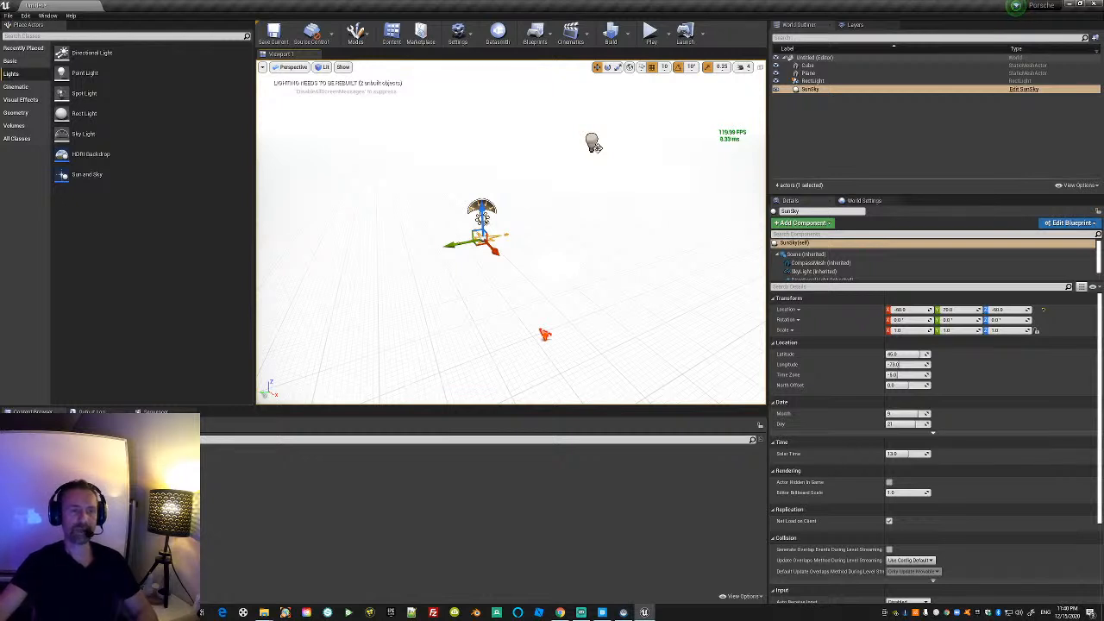
right_drag(548, 332, 512, 310)
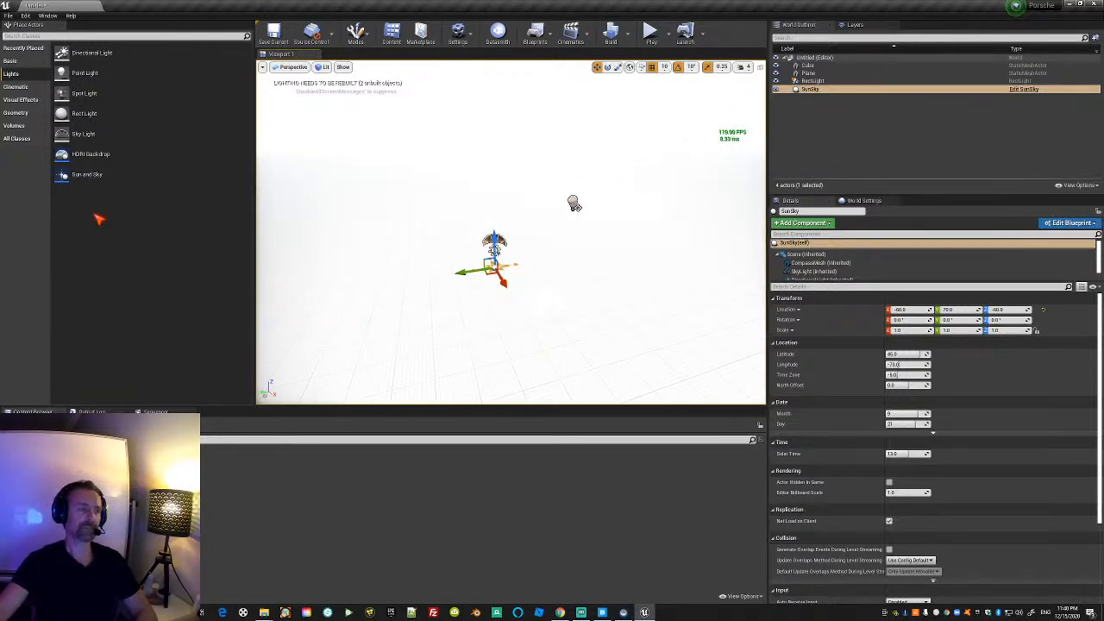
Delete the SunSky actor from the level.
click(813, 81)
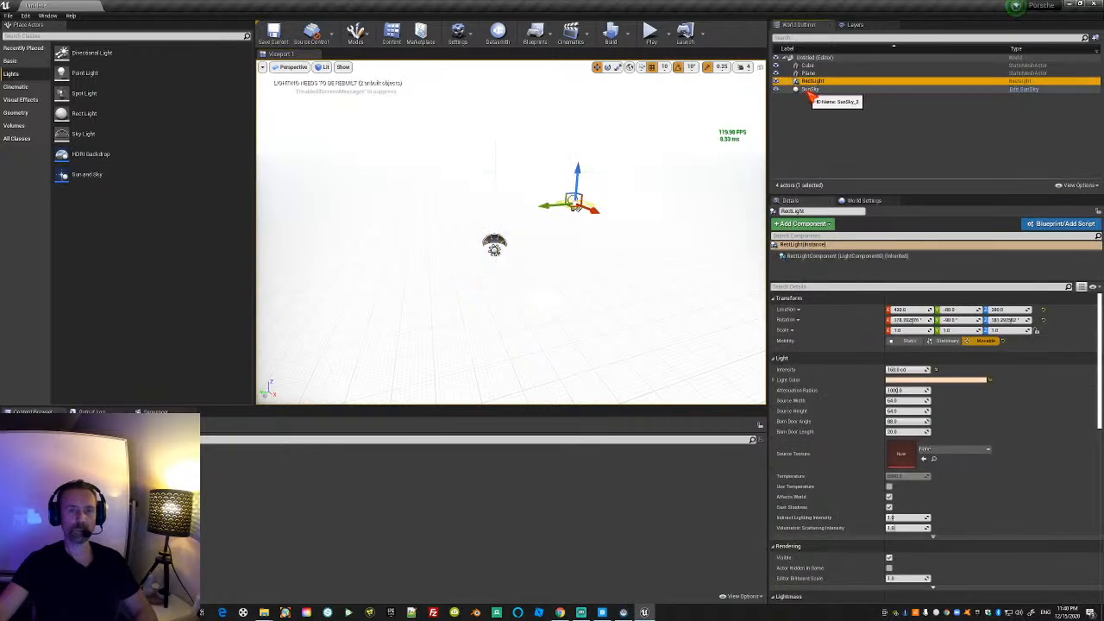
click(810, 89)
key(Delete)
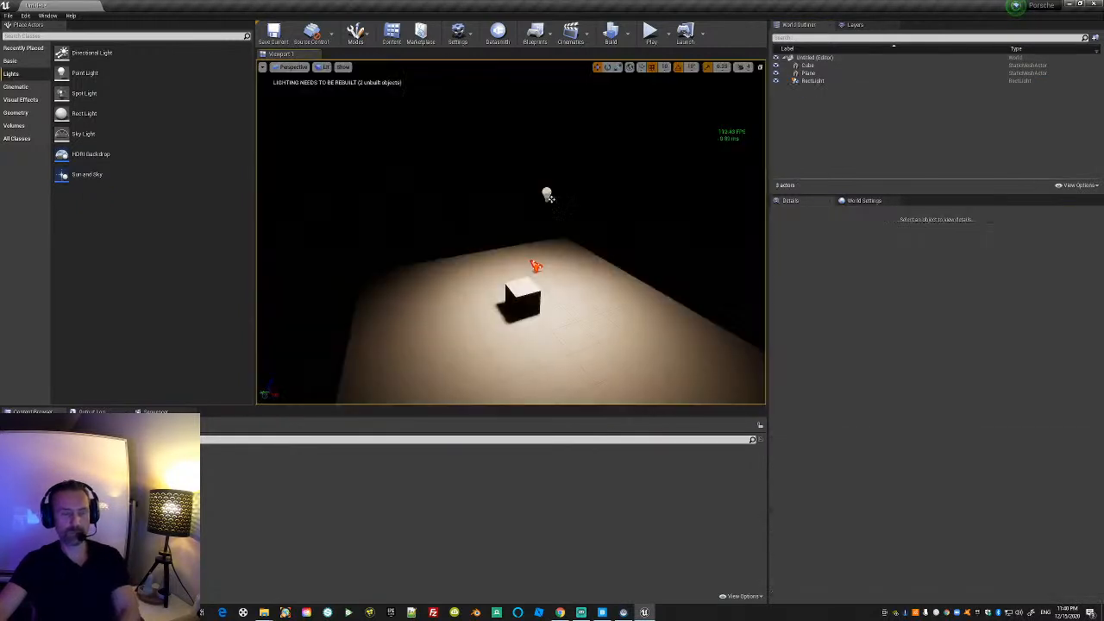
Find the Post Process Volume among the placeable actors with "pos" and place it above the cube.
right_drag(560, 304, 561, 281)
right_drag(567, 83, 566, 67)
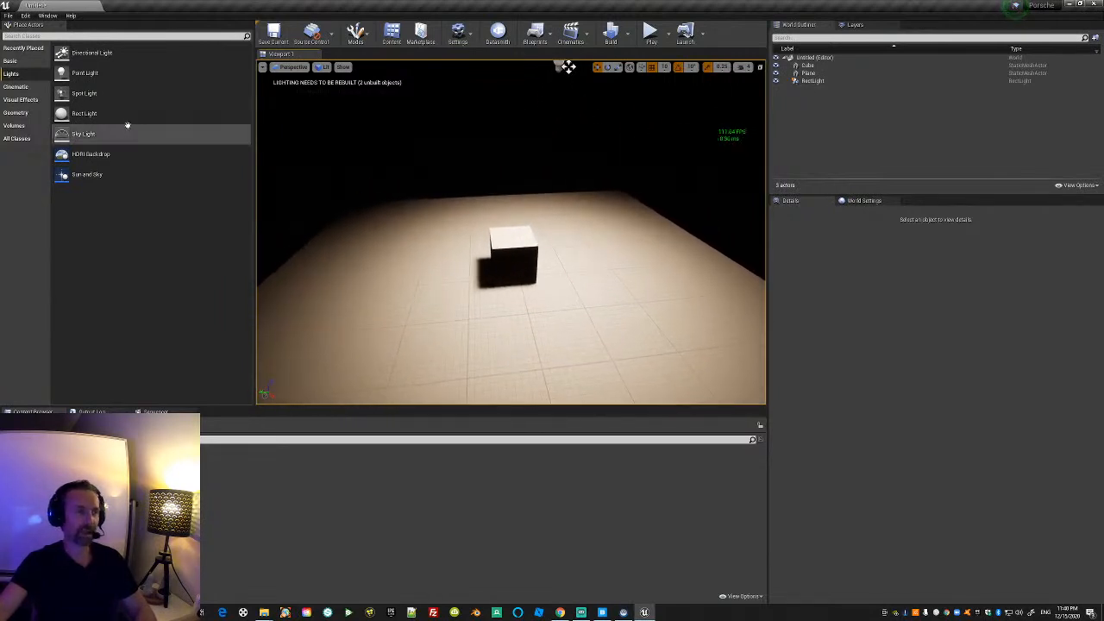
click(34, 49)
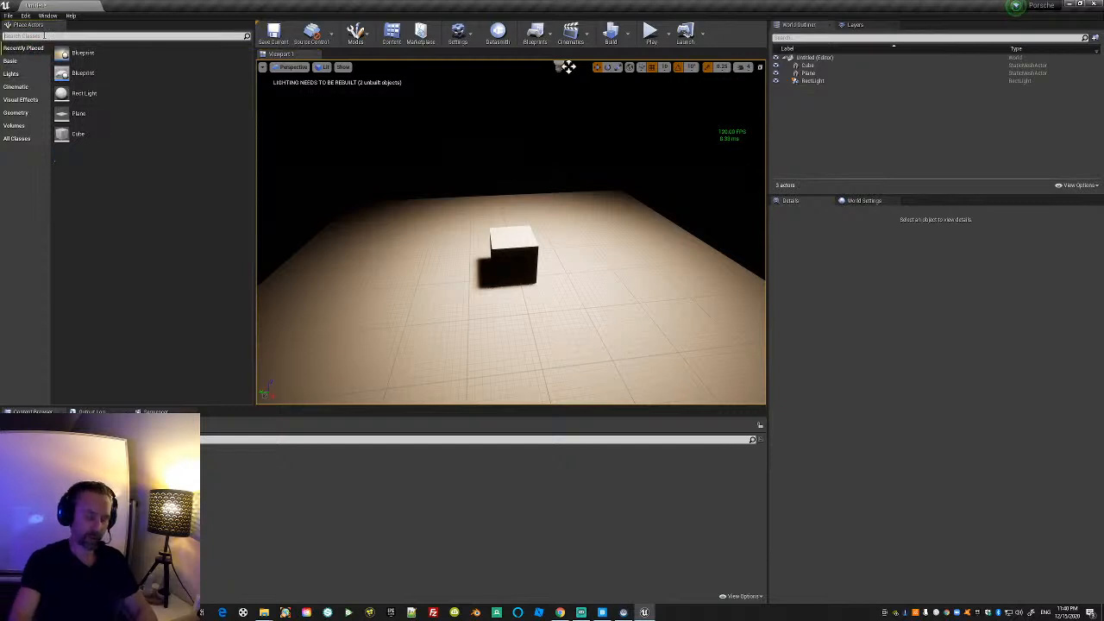
text(pos)
drag(52, 54, 476, 192)
right_drag(476, 192, 586, 94)
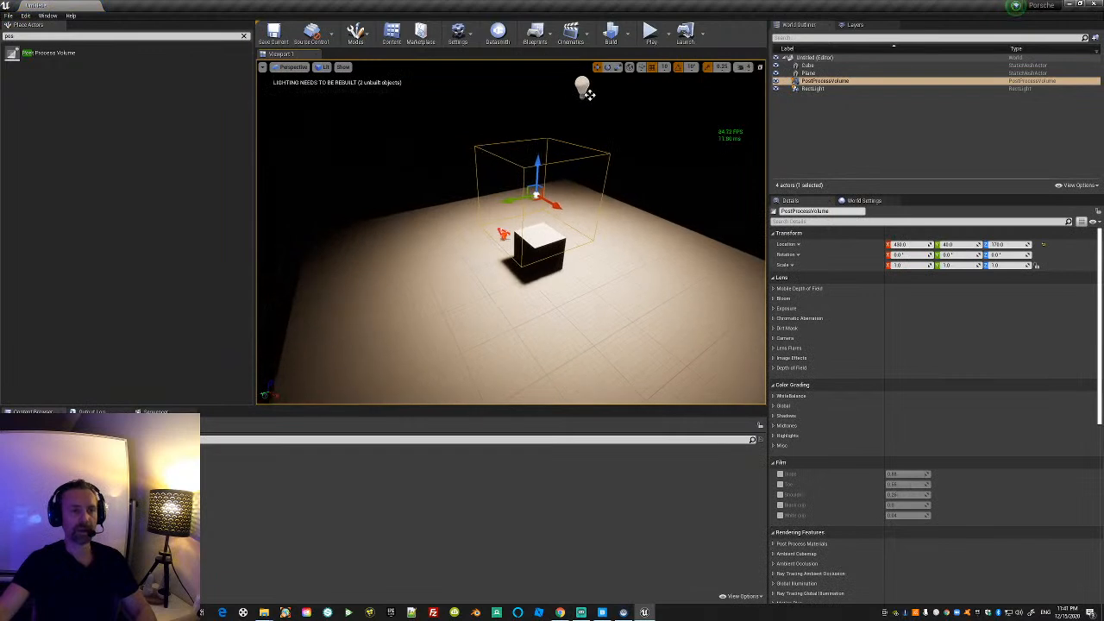
Drop the Post Process Volume to the floor and move it beside the cube to about Y 260.
key(End)
right_drag(540, 217, 458, 231)
drag(439, 252, 294, 254)
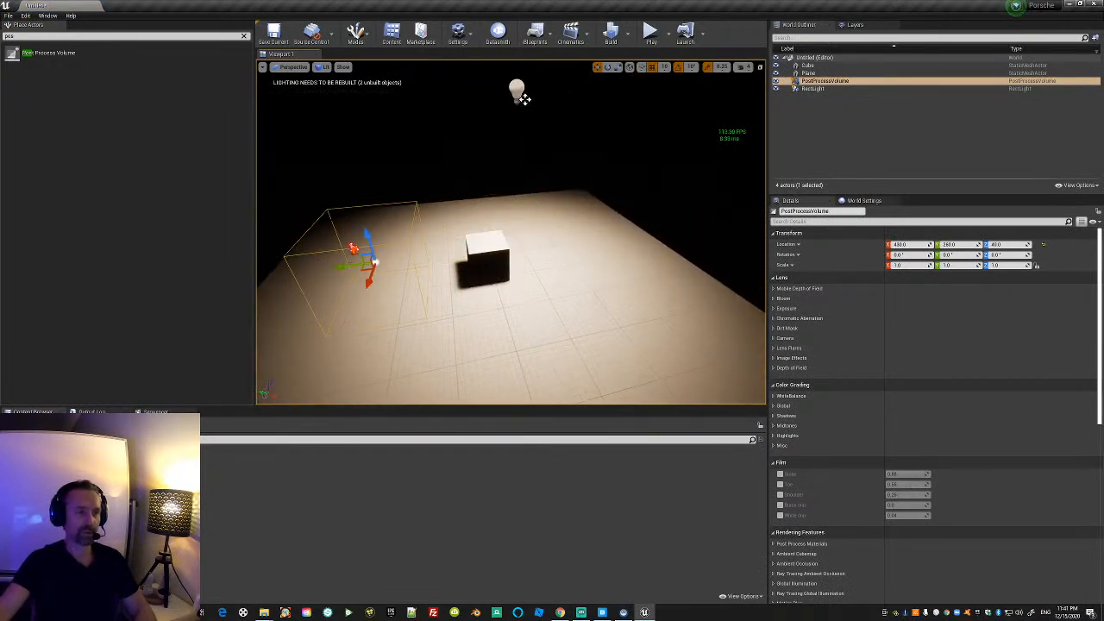
Find the Post Process Volume's Infinite Extent (Unbound) setting with "unboun", enable it and clear the search.
click(862, 222)
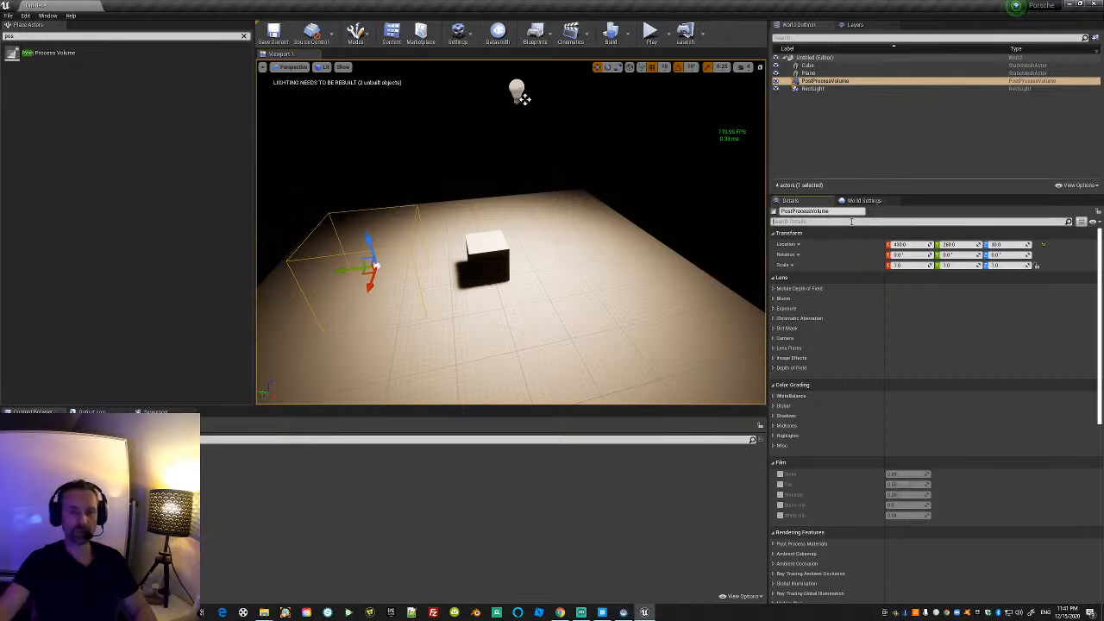
text(unboun)
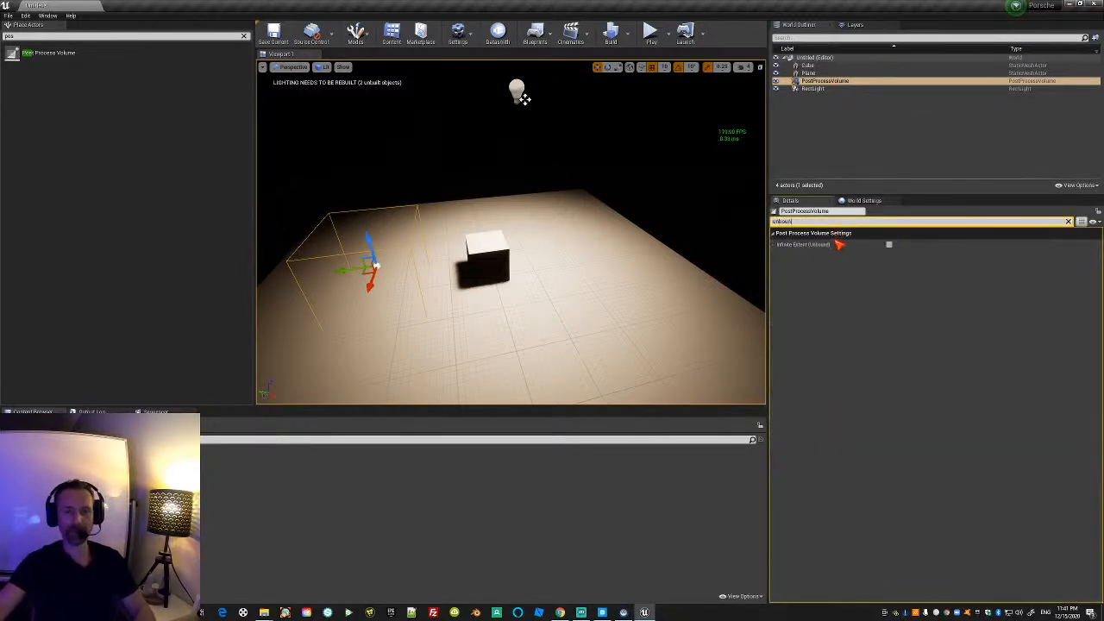
click(889, 245)
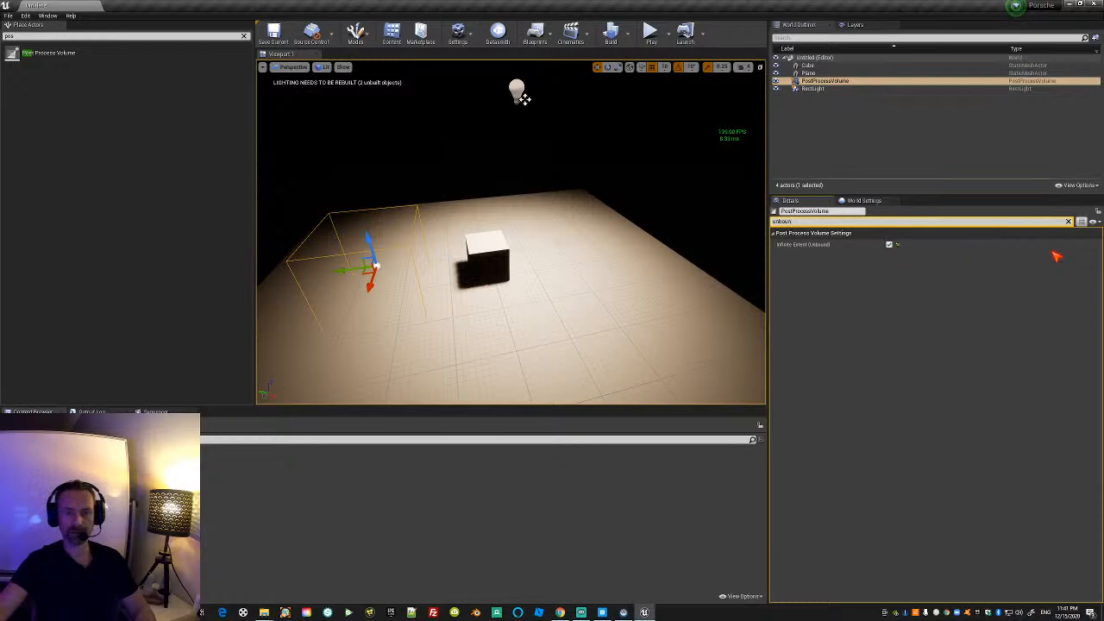
click(1068, 222)
Find the Post Process Volume's exposure settings with "exposu", enable Metering Mode and Exposure Compensation, and set the metering to Manual.
right_drag(511, 258, 423, 246)
right_drag(646, 111, 508, 63)
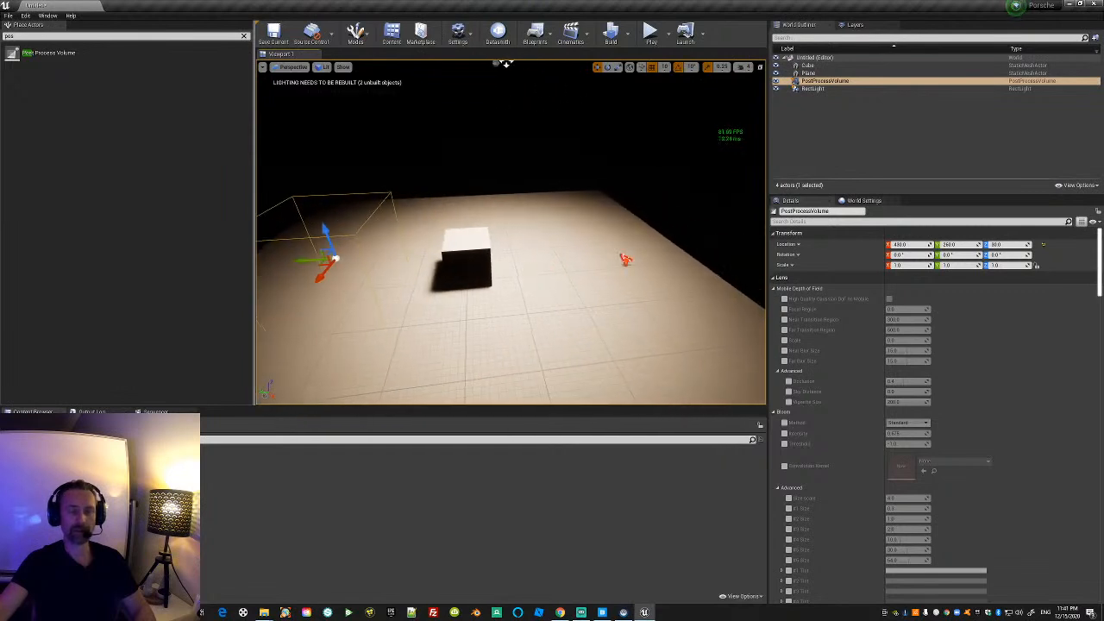
click(791, 221)
text(exposu)
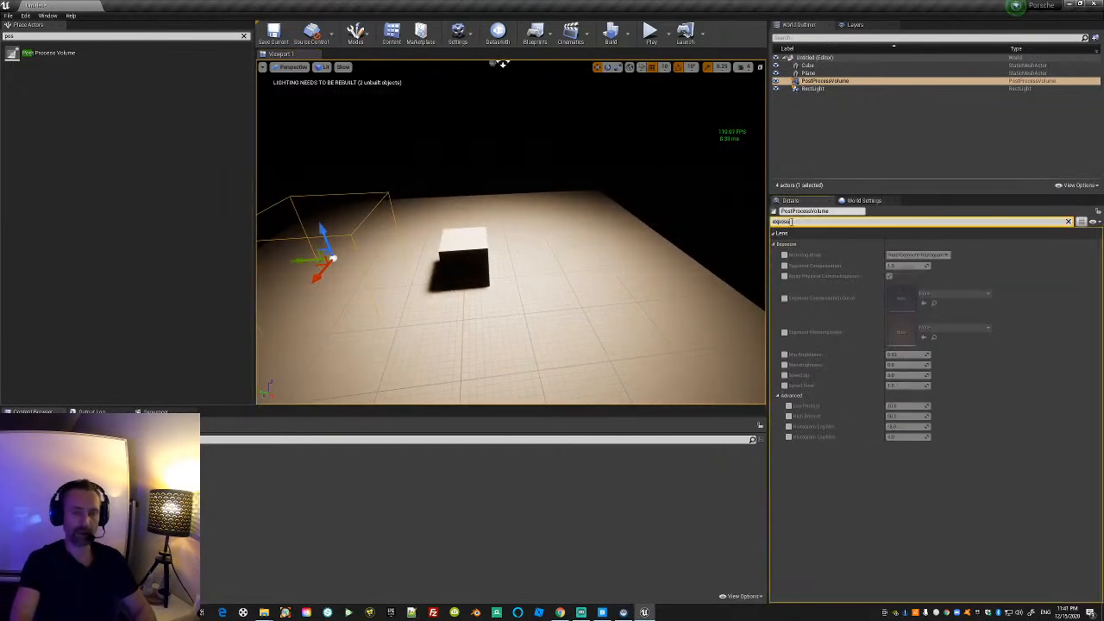
click(784, 255)
click(784, 266)
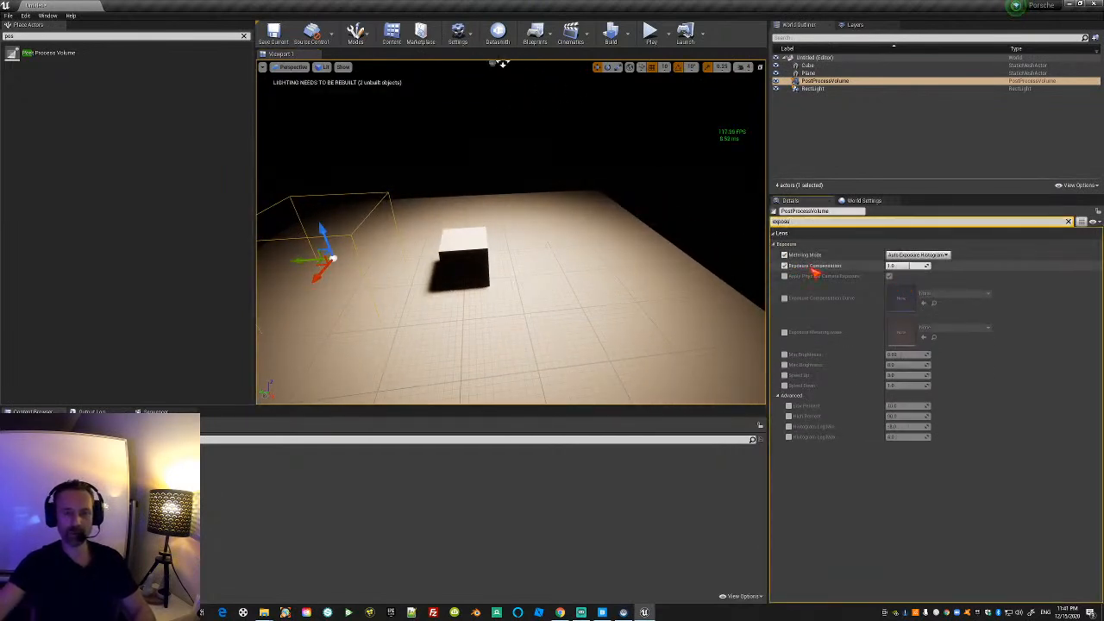
click(936, 257)
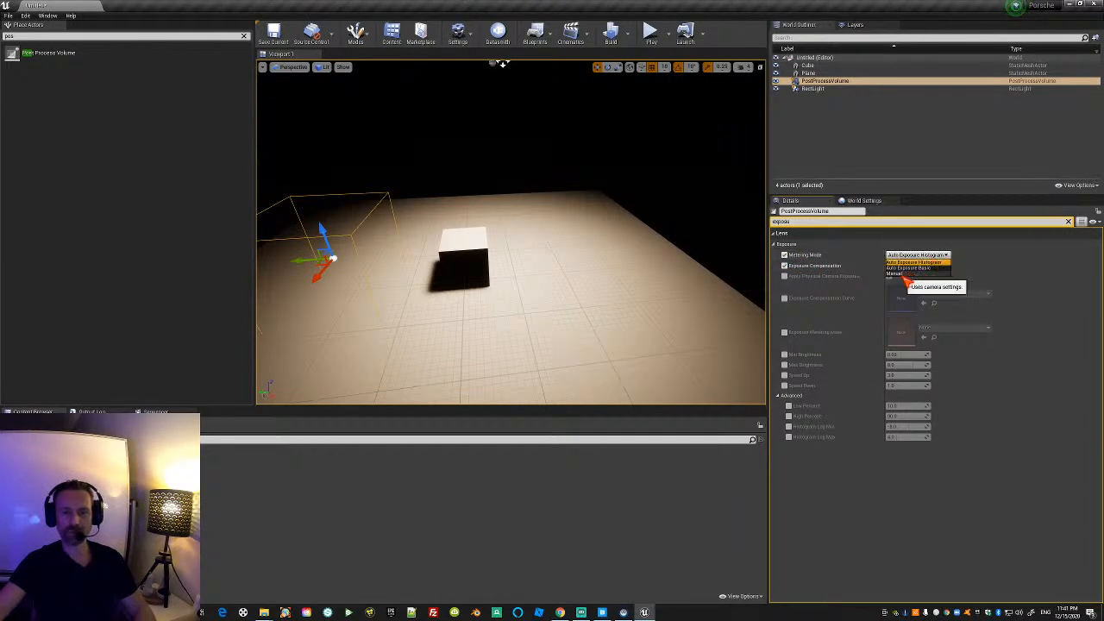
click(904, 278)
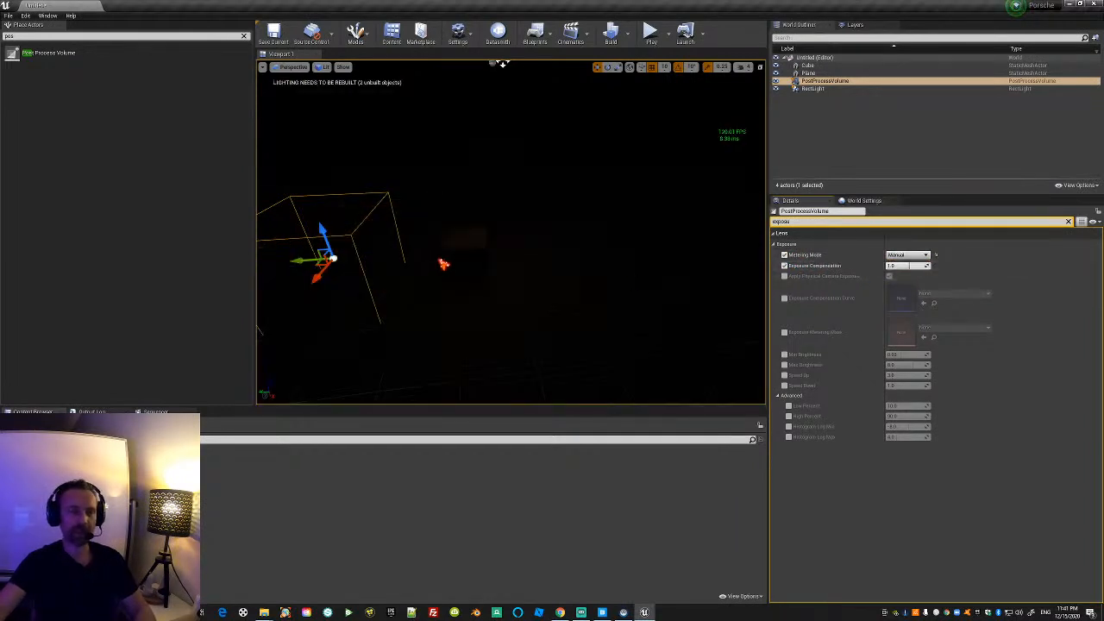
Raise the Post Process Volume's Exposure Compensation to 9.0 and check the lighting around the cube.
right_drag(442, 264, 406, 271)
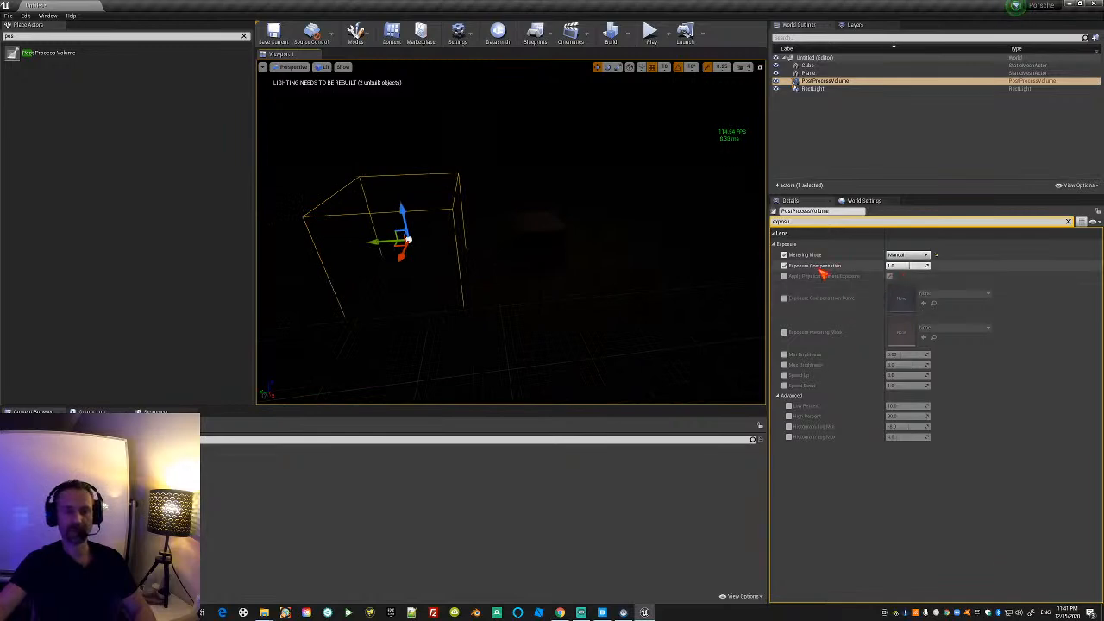
drag(895, 267, 905, 267)
alt+drag(515, 276, 448, 298)
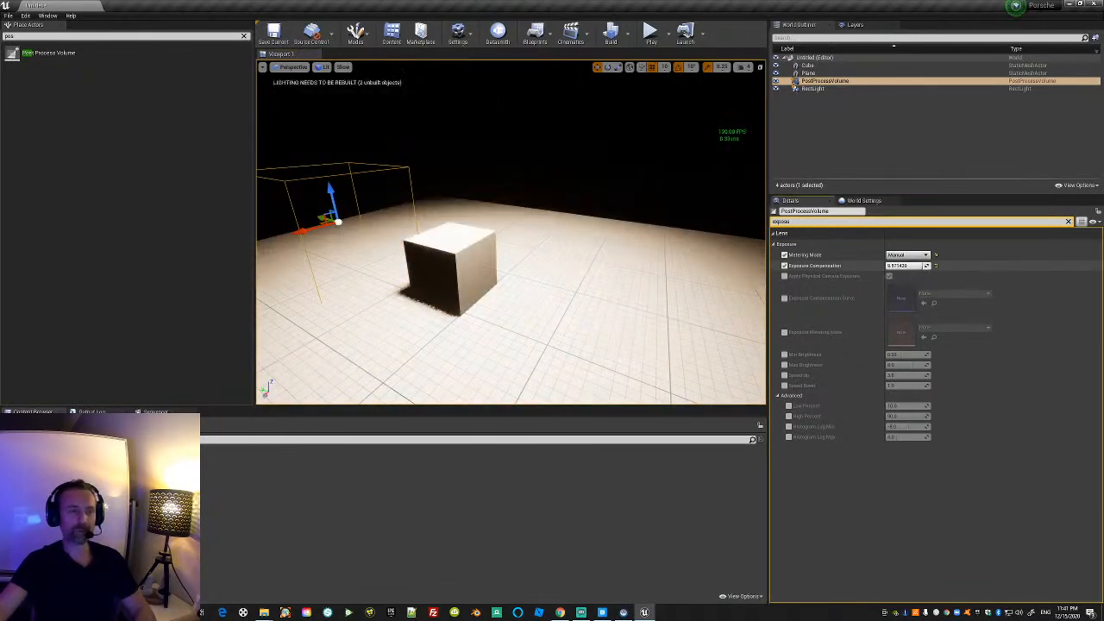
drag(904, 266, 911, 266)
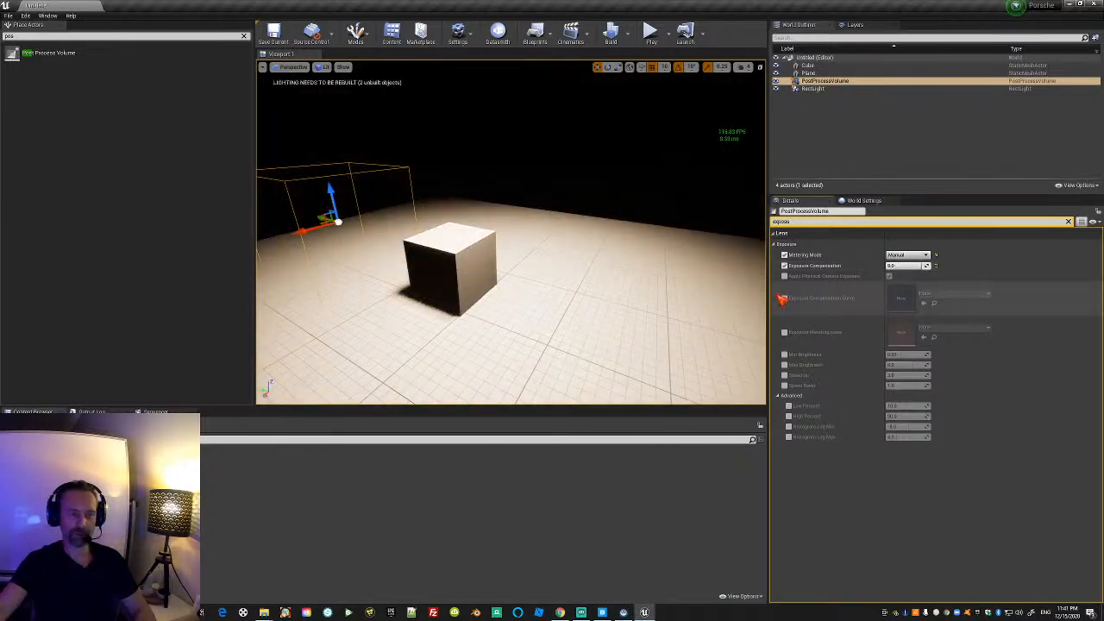
drag(802, 222, 724, 231)
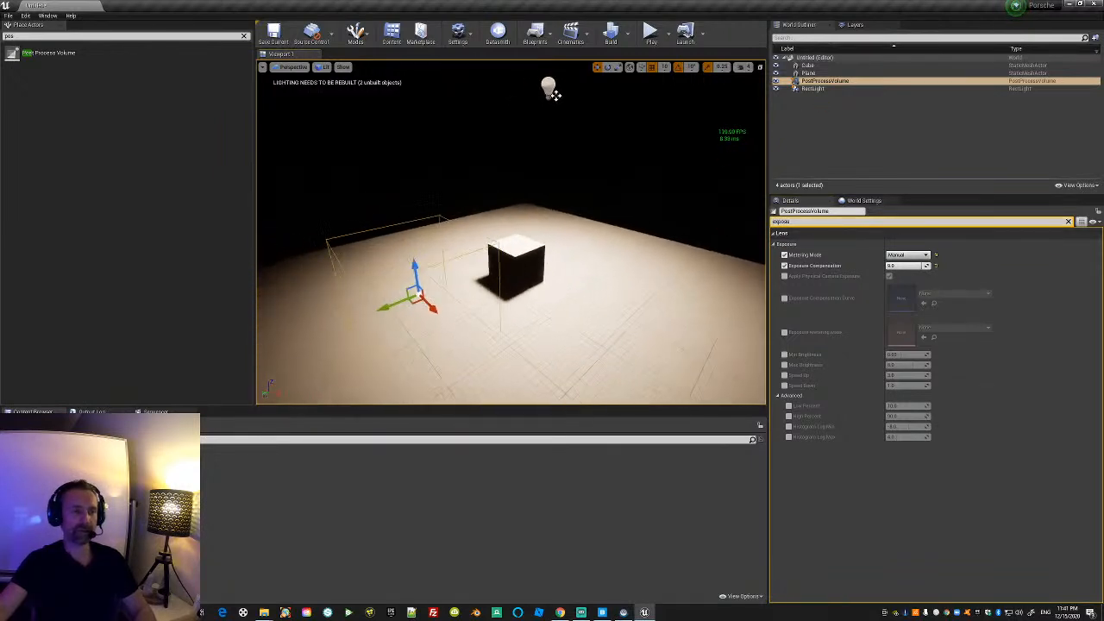
right_drag(511, 231, 470, 220)
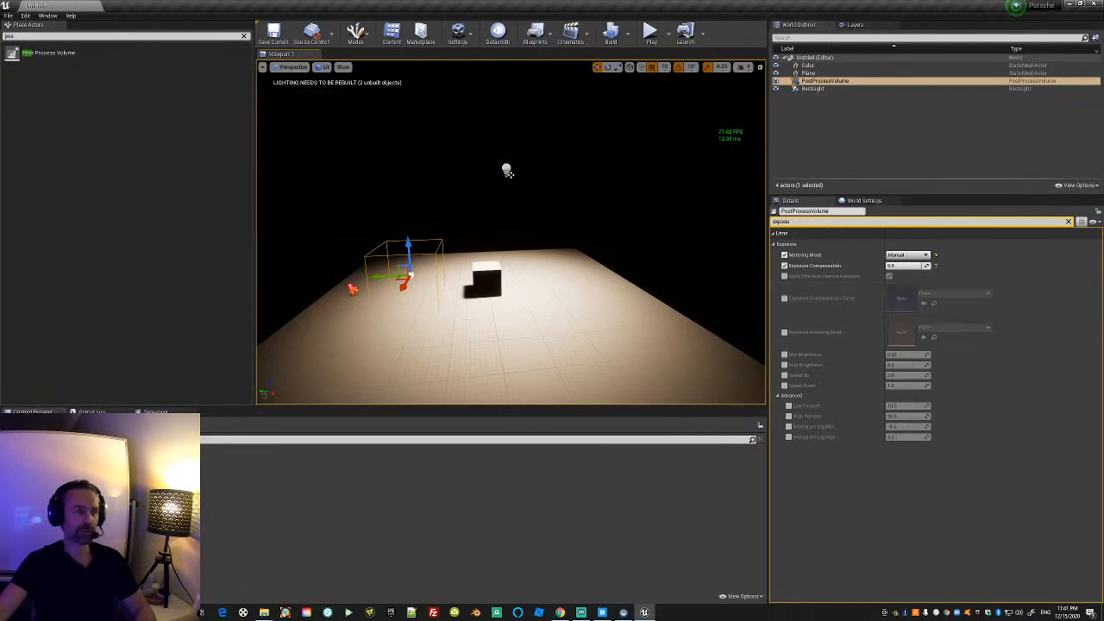
Clear both search filters and place a Sun and Sky light from the Lights category at the cube.
click(1068, 221)
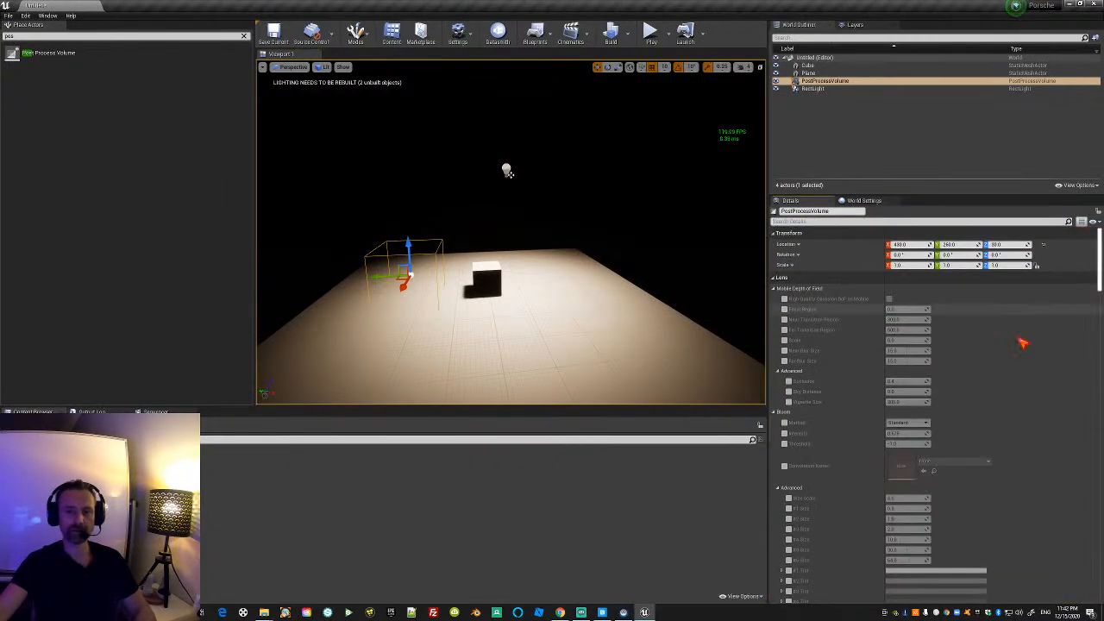
click(244, 36)
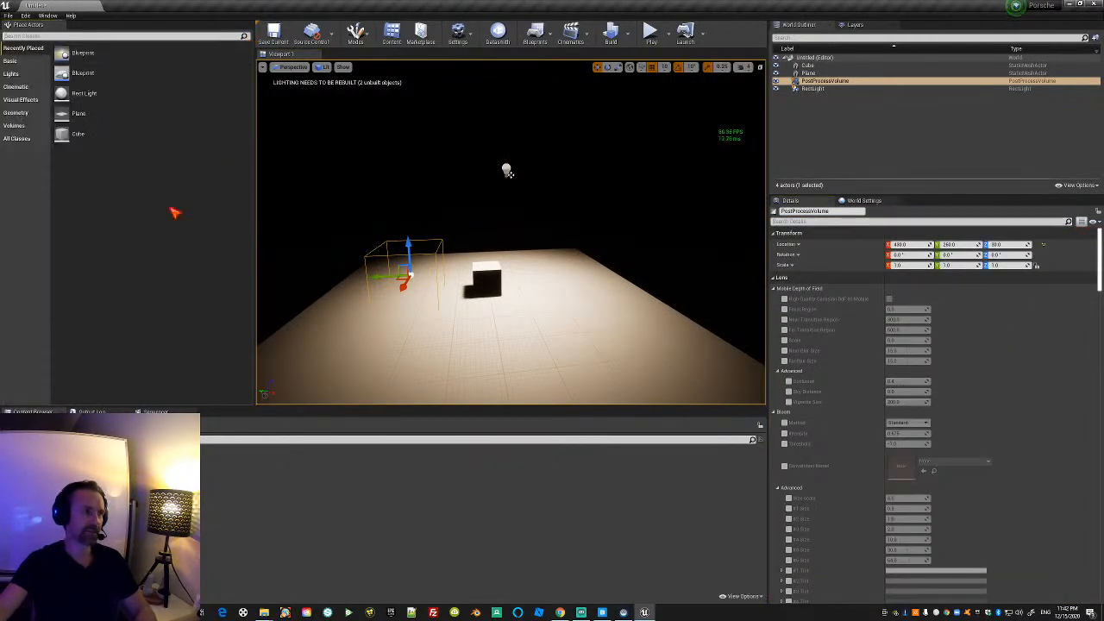
click(12, 74)
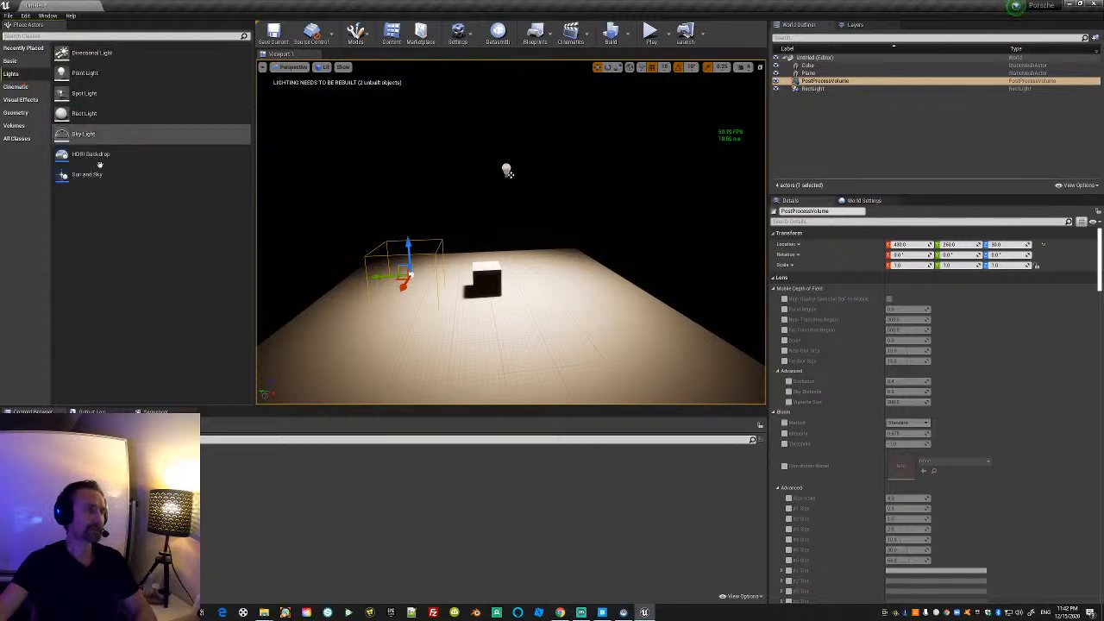
drag(86, 175, 493, 272)
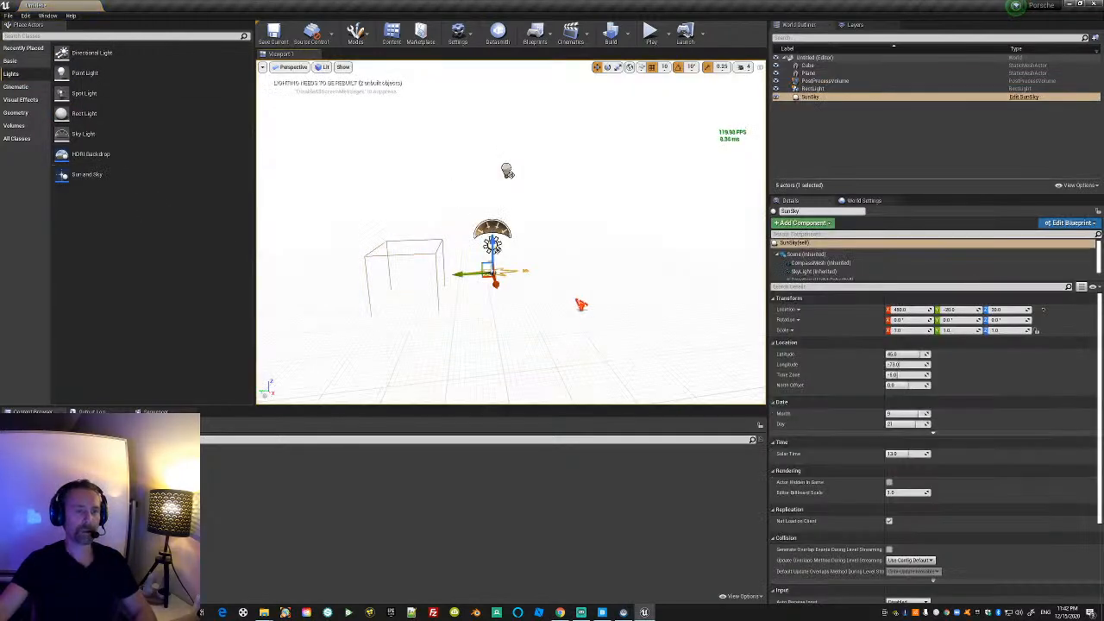
right_drag(546, 327, 595, 325)
Move the rect light above the cube along the Y axis to about Y -150.
click(493, 191)
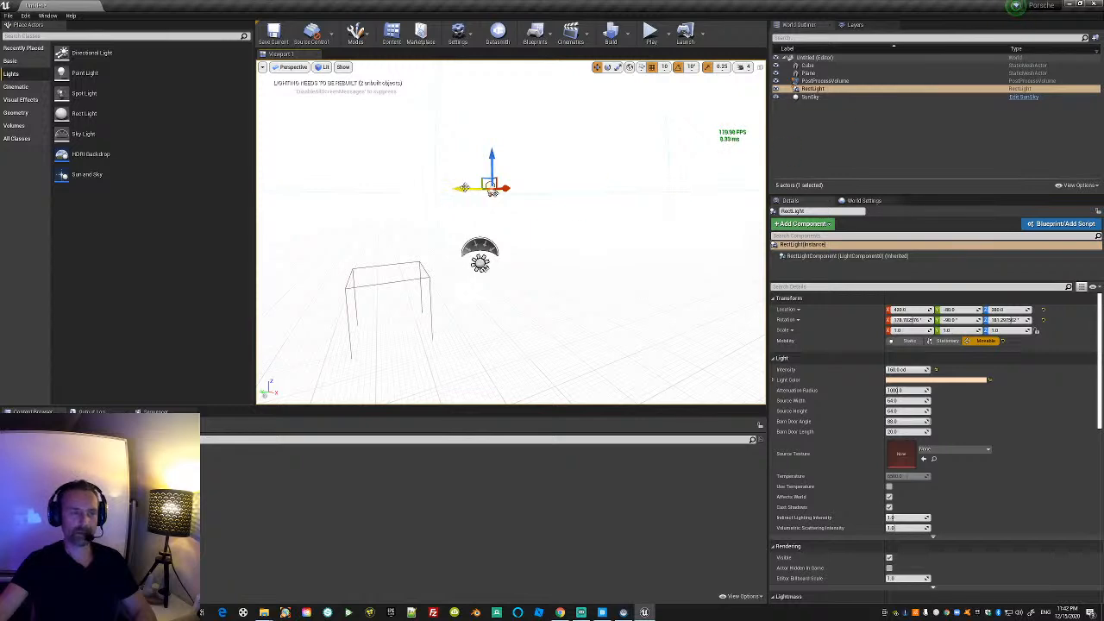
drag(479, 188, 484, 188)
key(w)
right_drag(484, 246, 526, 211)
key(w)
Enlarge the SunSky's component list and inspect its sky atmosphere, directional light, sky light and compass mesh, including the directional light's intensity.
click(828, 98)
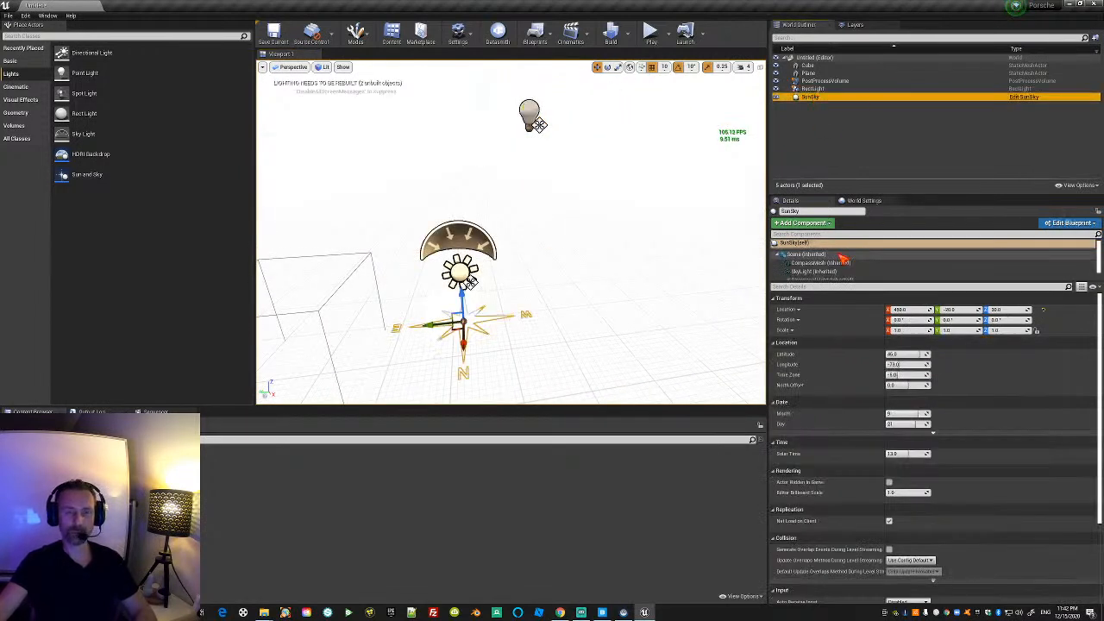
drag(841, 283, 841, 353)
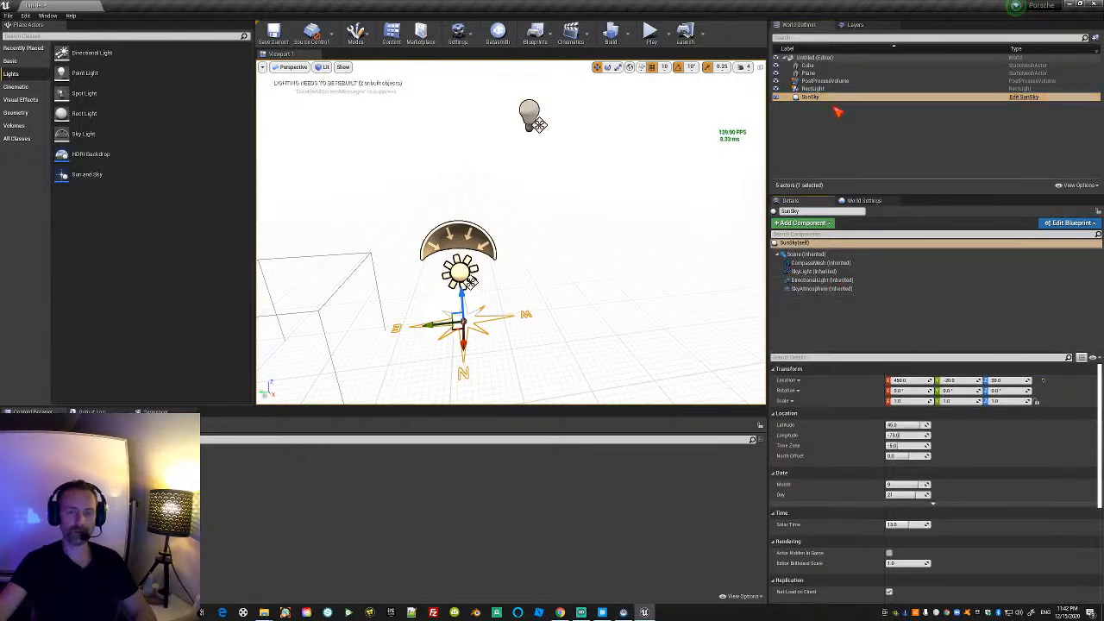
click(818, 289)
click(820, 280)
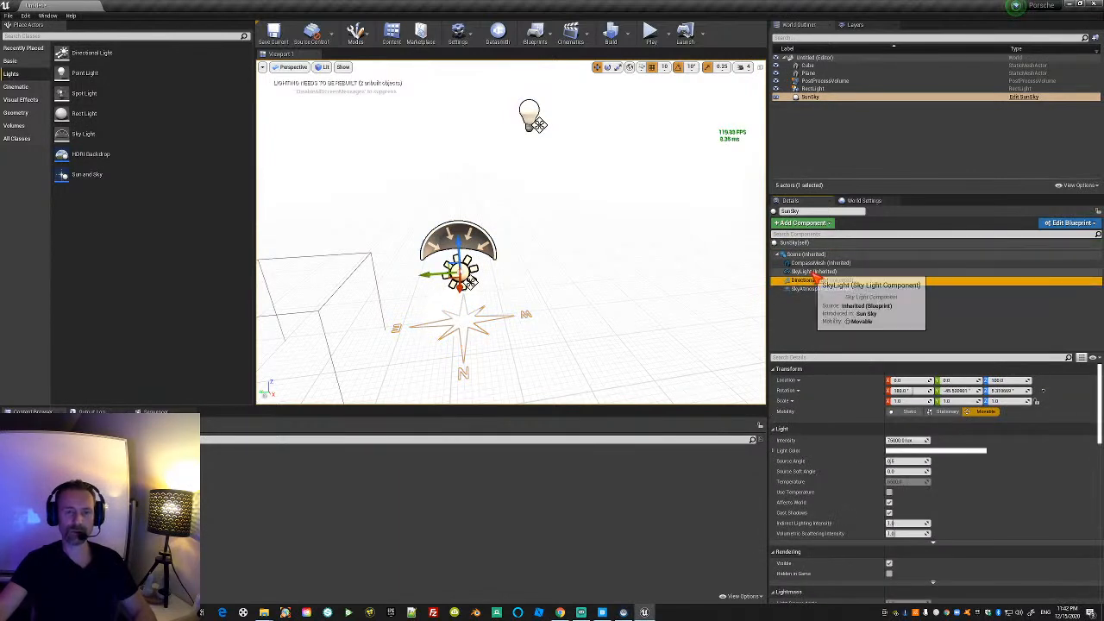
click(815, 272)
click(819, 263)
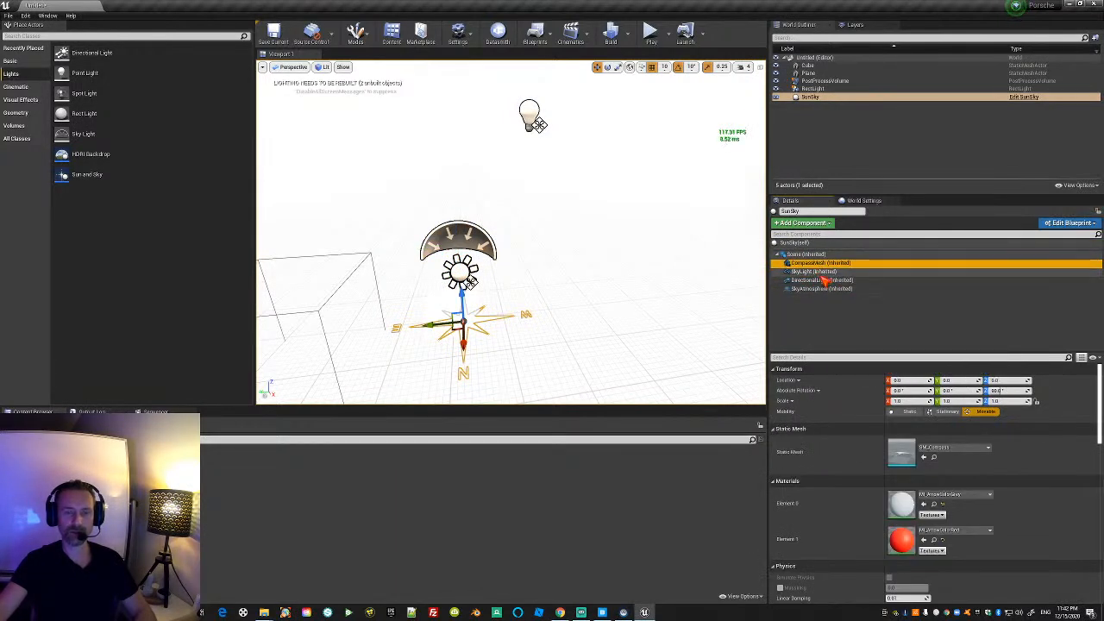
click(820, 281)
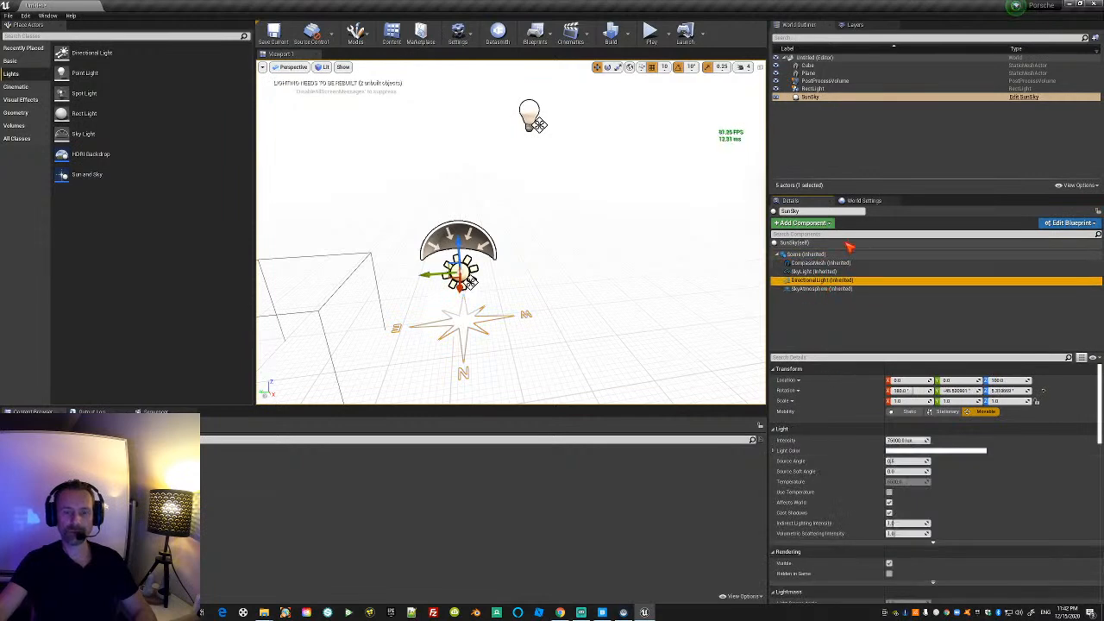
drag(863, 192, 862, 137)
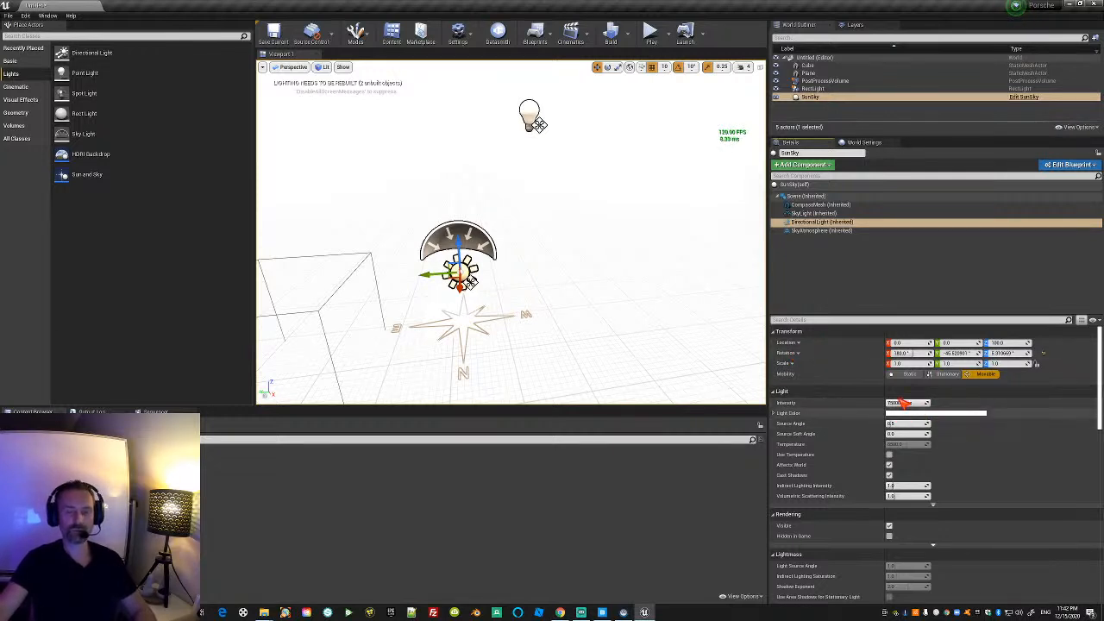
Compare the rect light's intensity with the SunSky and look over the Post Process Volume's properties.
click(816, 88)
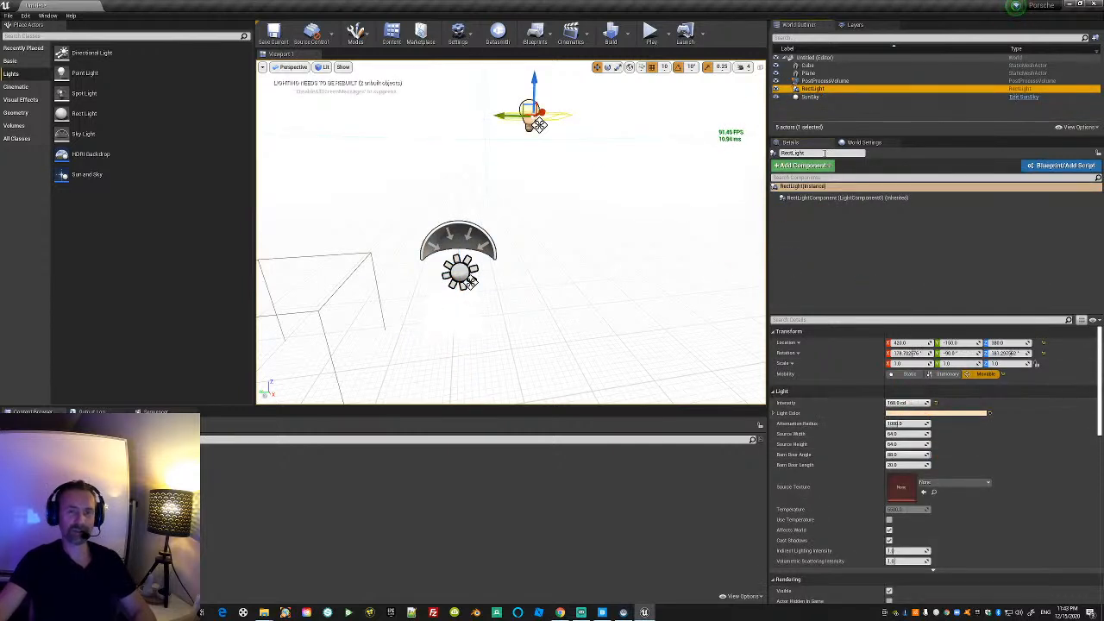
click(811, 97)
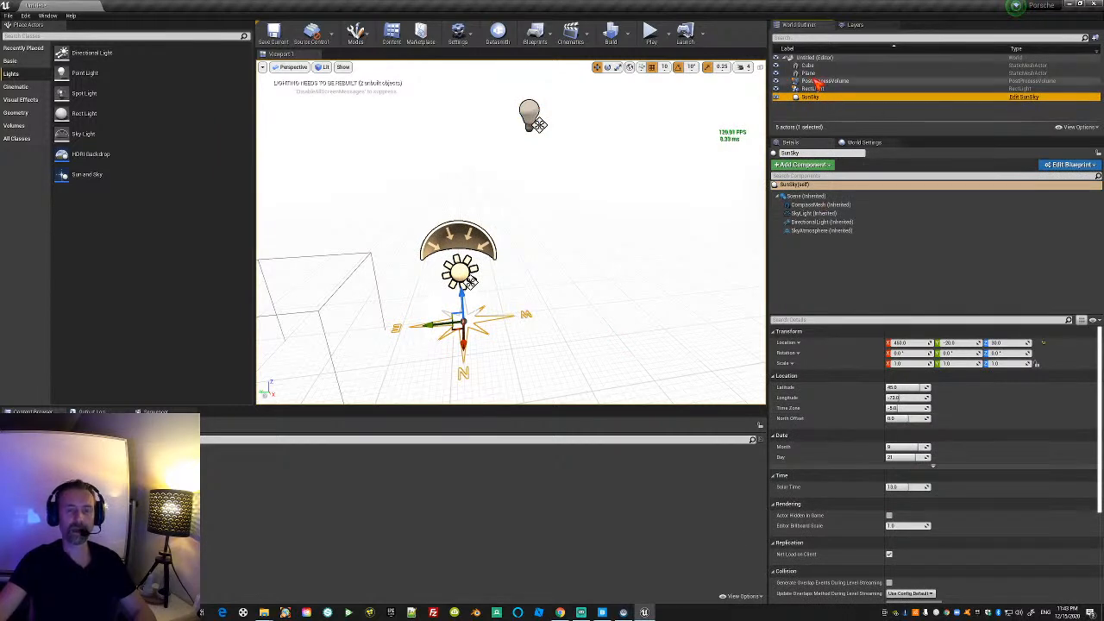
mouse_move(552, 200)
right_down()
mouse_move(556, 226)
mouse_move(517, 221)
mouse_move(552, 203)
mouse_move(525, 205)
mouse_move(561, 204)
mouse_move(563, 194)
right_up()
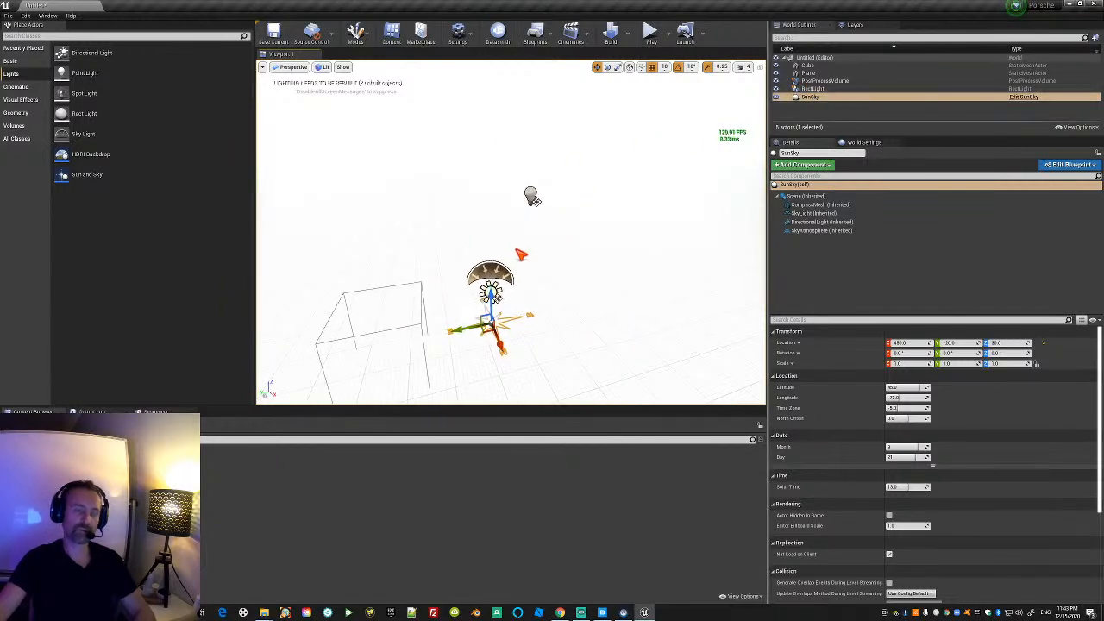
click(916, 83)
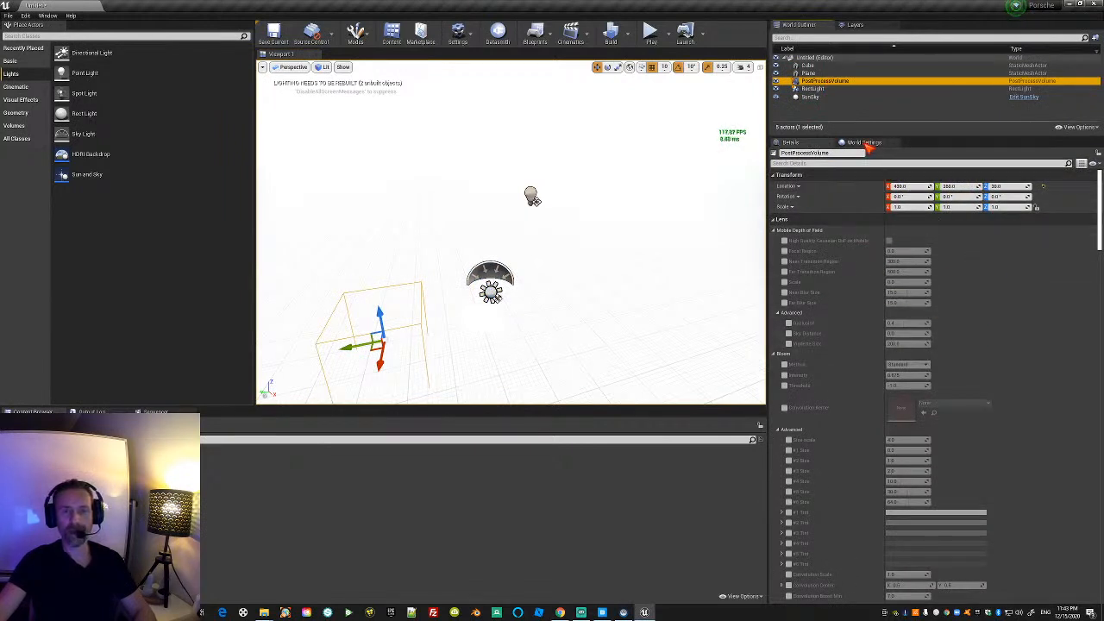
click(810, 96)
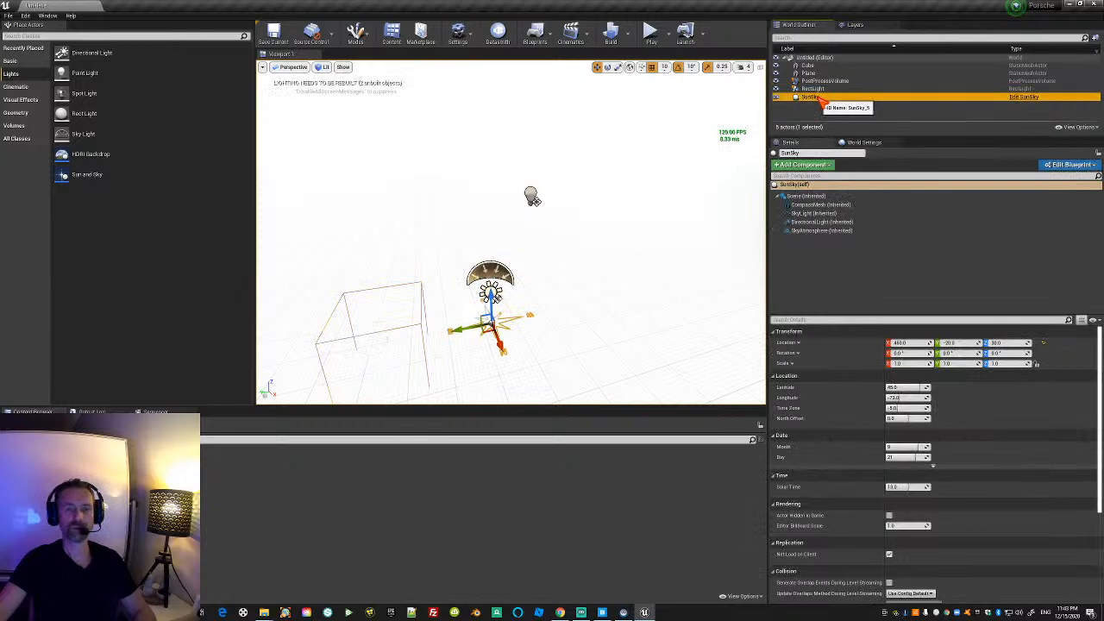
Find the Post Process Volume's exposure settings with "exposu" and lower Exposure Compensation until the overexposed daylight scene is readable.
click(811, 80)
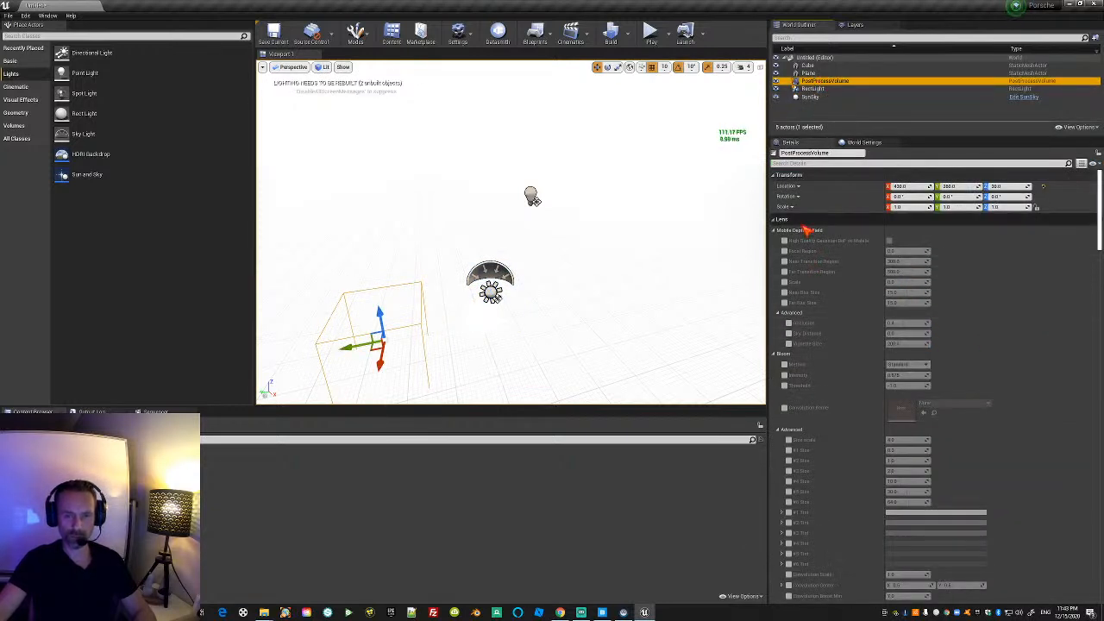
click(802, 163)
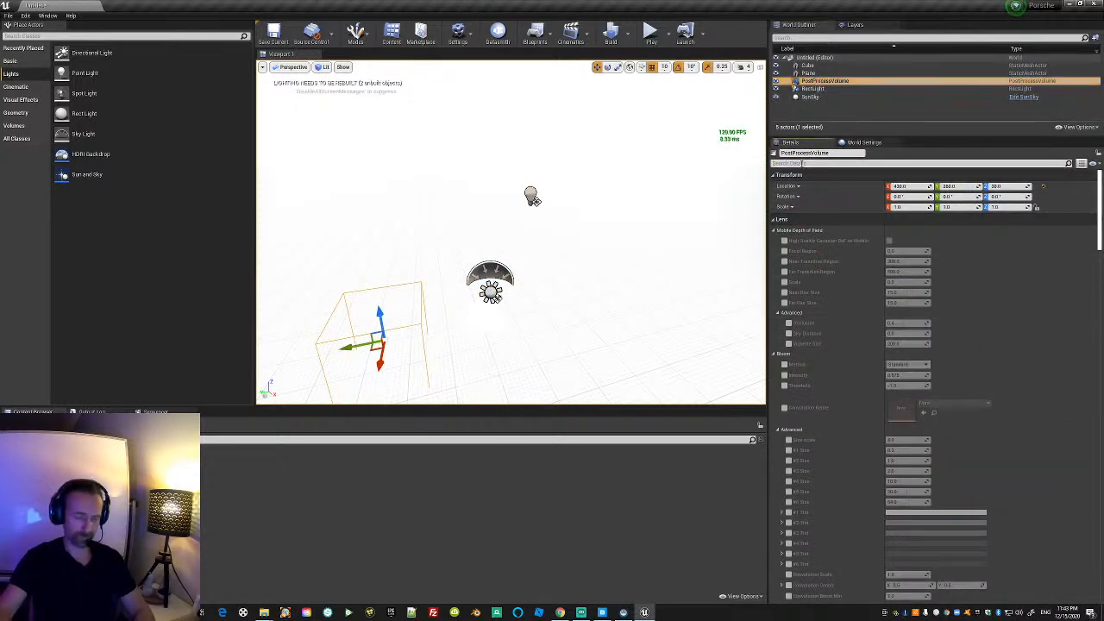
text(exposu)
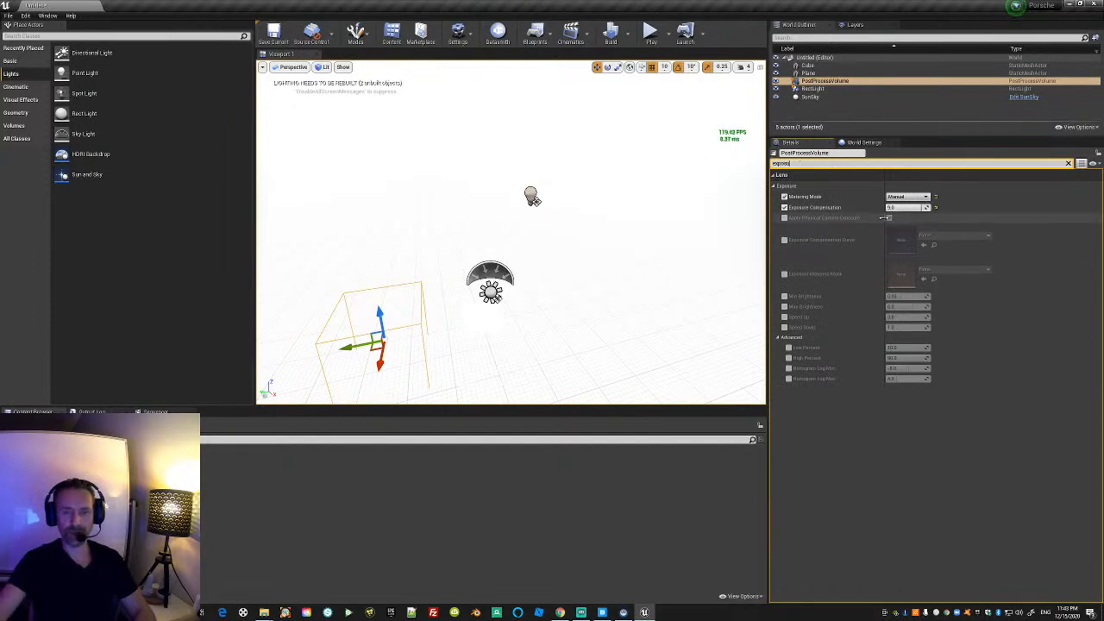
mouse_move(901, 208)
mouse_down()
mouse_move(841, 208)
mouse_move(900, 208)
mouse_up()
right_drag(510, 233, 485, 226)
Lower the rect light and shift it nearer the cube, to about Y -50 and Z 320.
click(509, 113)
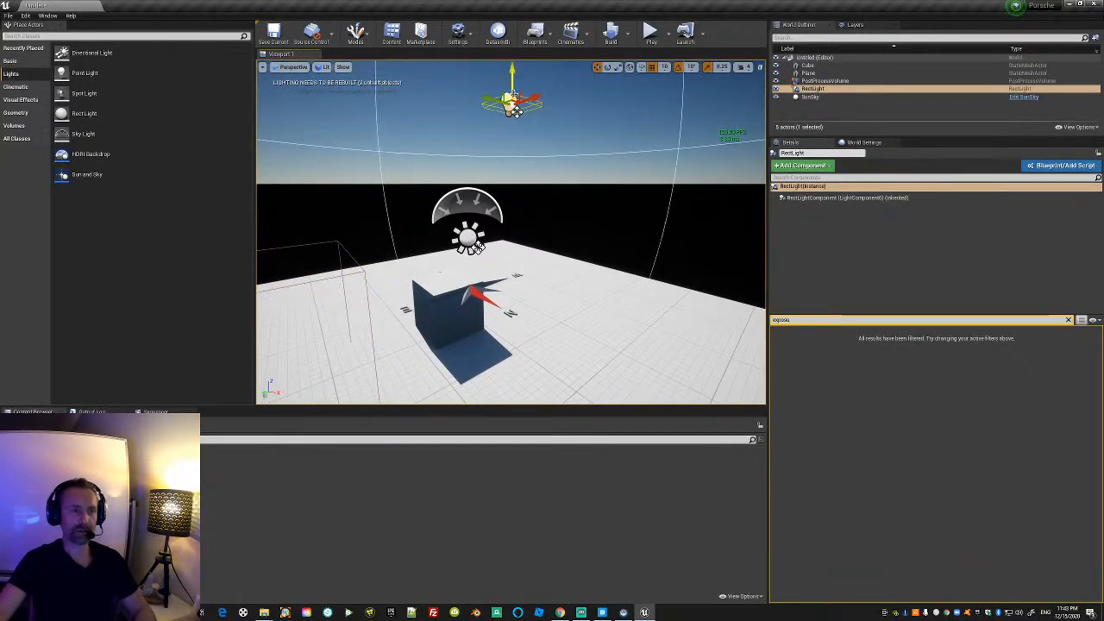
drag(514, 110, 514, 142)
mouse_move(597, 228)
right_down()
mouse_move(573, 244)
mouse_move(617, 235)
right_up()
key(s)
drag(441, 152, 368, 150)
right_drag(367, 149, 487, 178)
drag(518, 163, 568, 183)
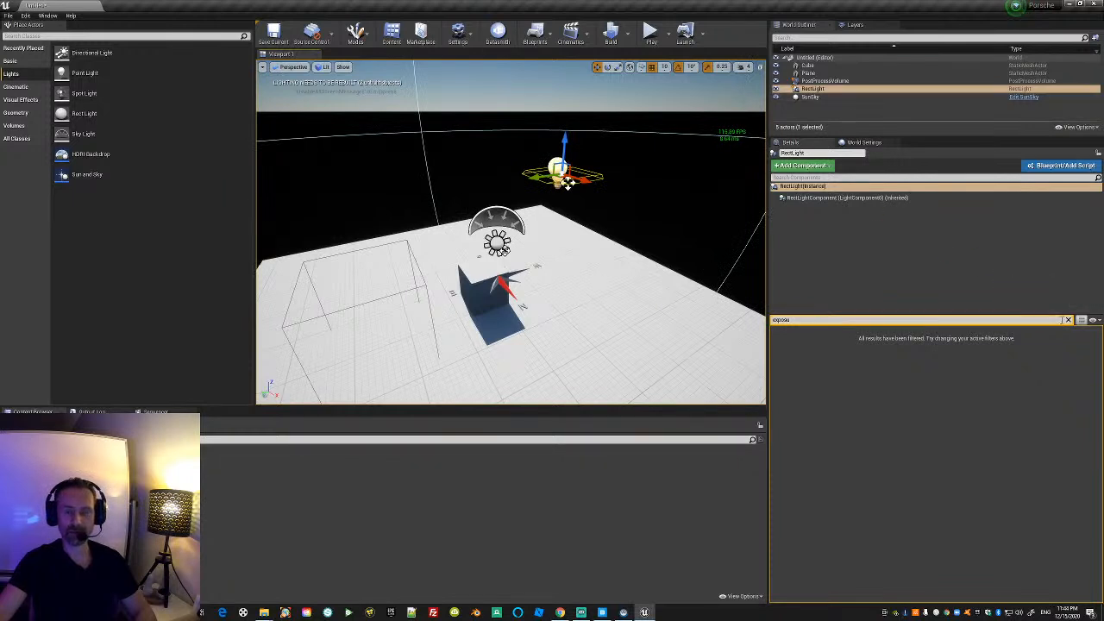
Clear the property filter and set the rect light's Light Color to a fully saturated magenta.
click(1067, 320)
click(897, 414)
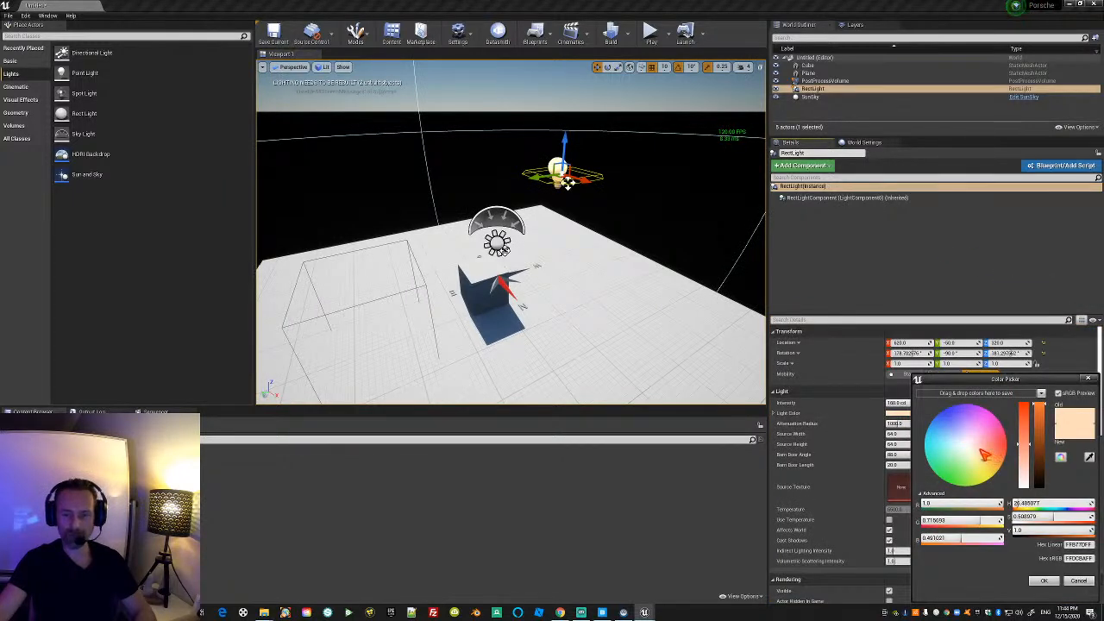
drag(987, 432, 1004, 414)
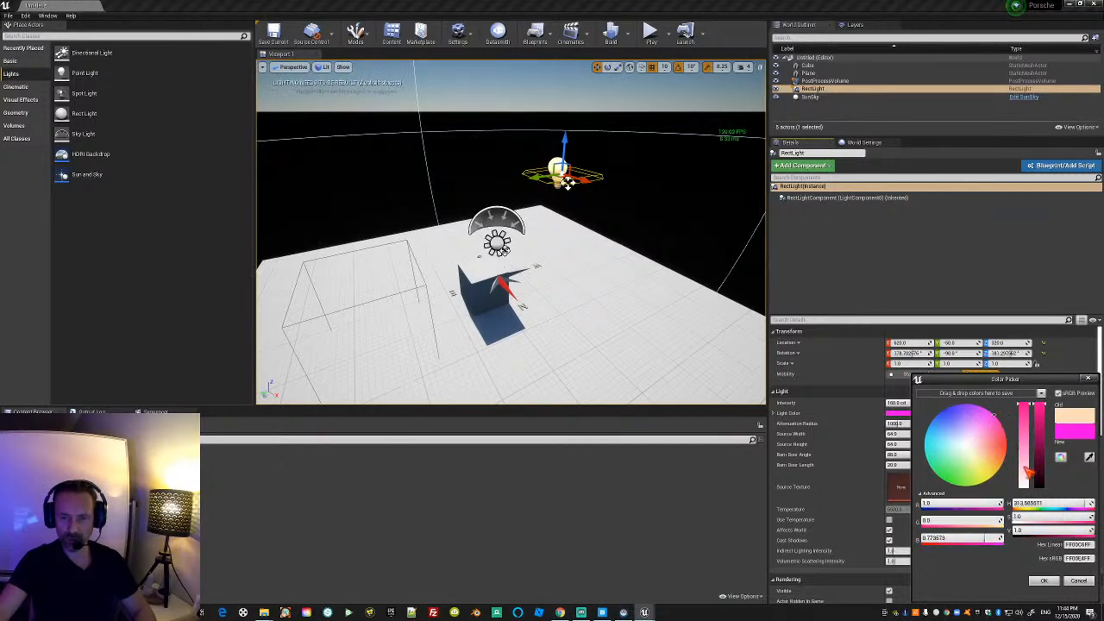
click(1054, 581)
Move the magenta rect light lower and closer to the cube, to about Y 60.
right_drag(623, 311, 664, 322)
drag(508, 162, 411, 168)
drag(399, 129, 404, 157)
right_drag(404, 157, 448, 159)
right_drag(434, 256, 504, 261)
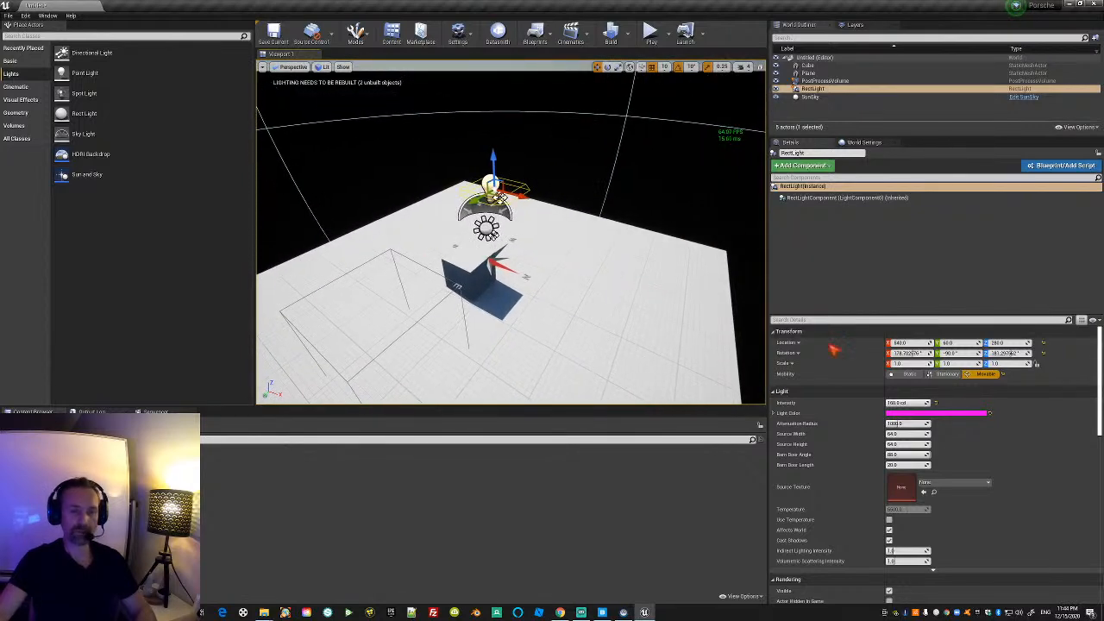
Raise the magenta rect light's Intensity to 100000 cd and examine its effect on the cube and shadow.
click(908, 402)
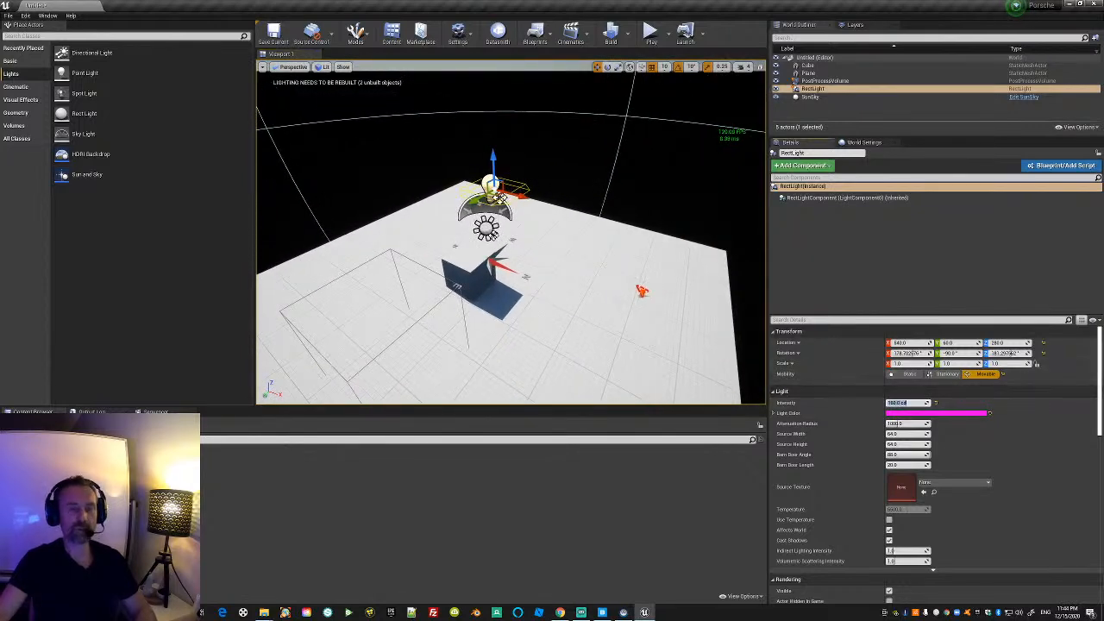
right_drag(641, 295, 484, 183)
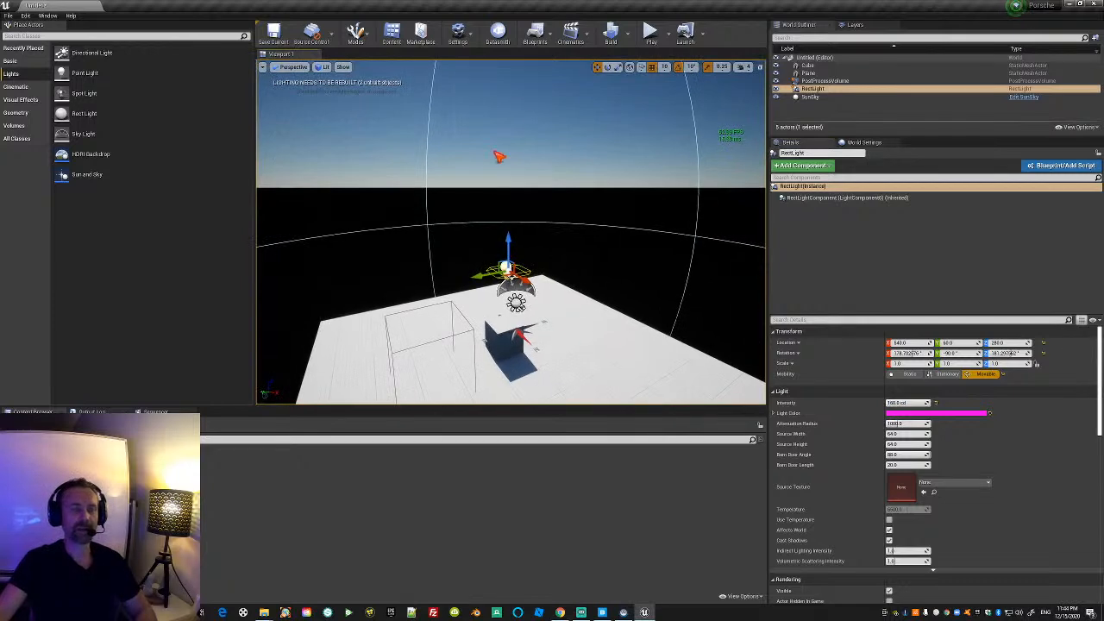
right_drag(608, 326, 626, 311)
key(w)
key(s)
click(910, 404)
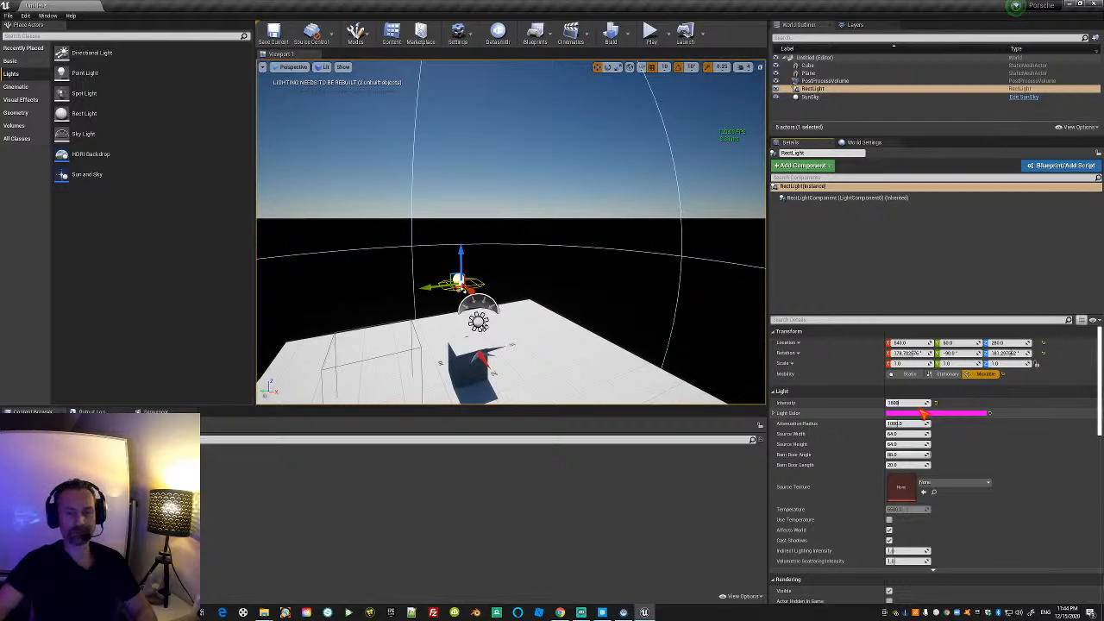
key(w)
right_drag(607, 293, 615, 349)
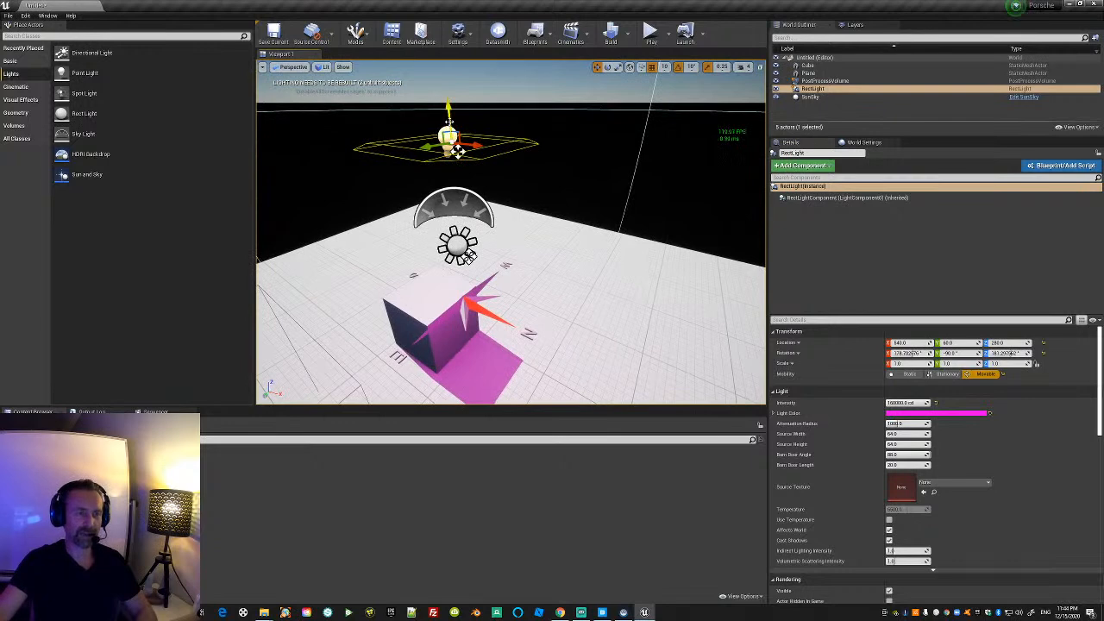
Slide the rect light back and forth along Y above the cube, leaving it at about Y 120.
key(s)
right_drag(435, 206, 396, 208)
drag(268, 224, 273, 225)
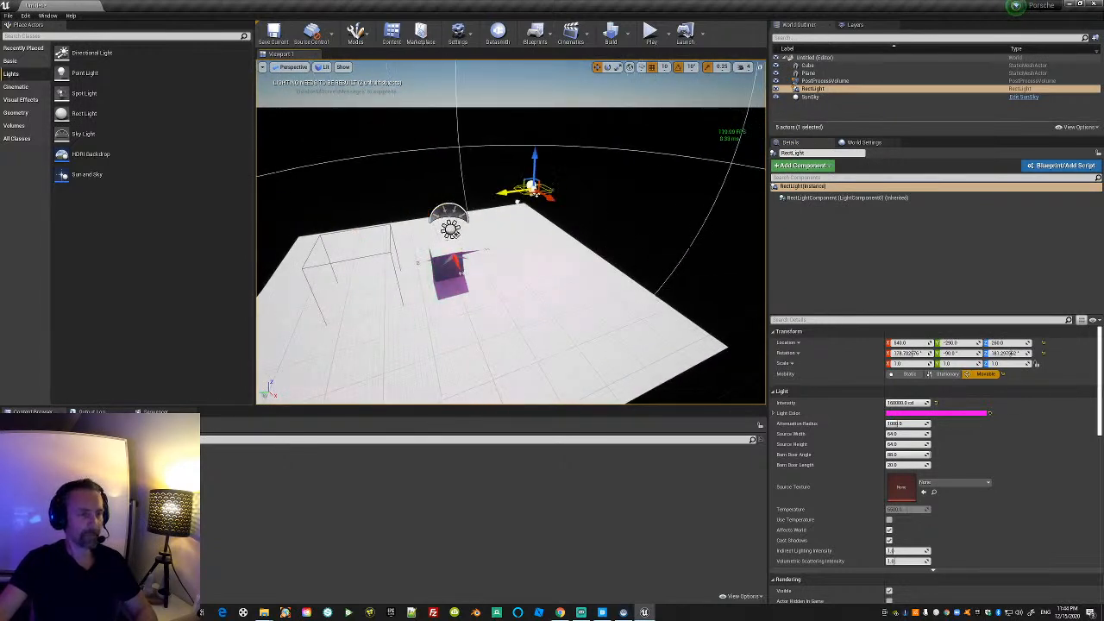
key(w)
right_drag(403, 204, 497, 179)
key(a)
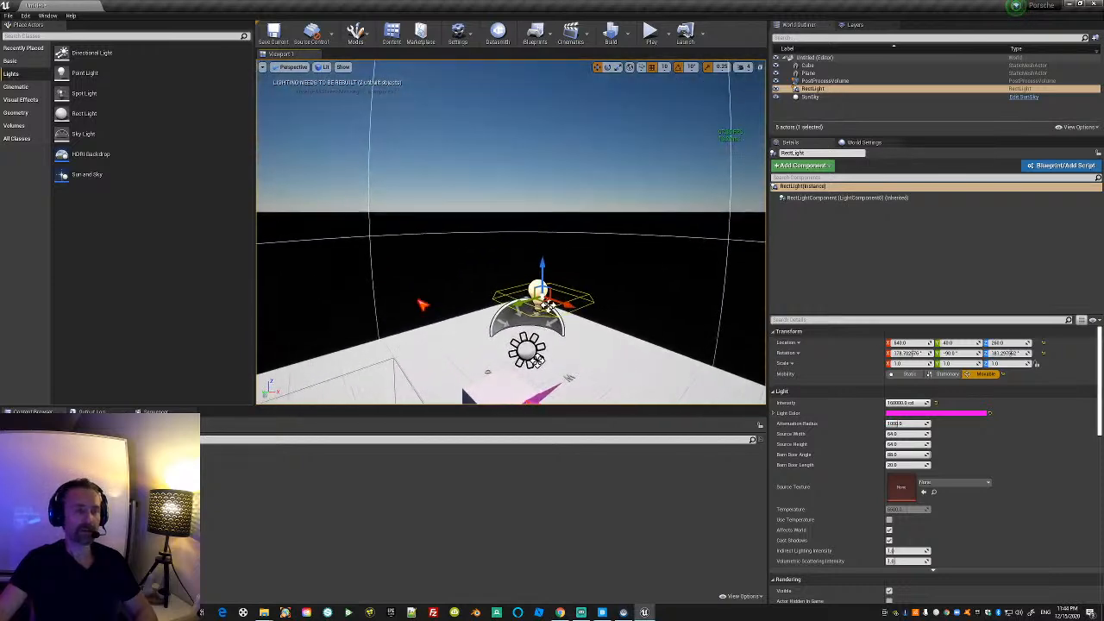
key(s)
right_drag(471, 221, 431, 281)
key(d)
key(w)
key(s)
key(w)
key(w)
key(s)
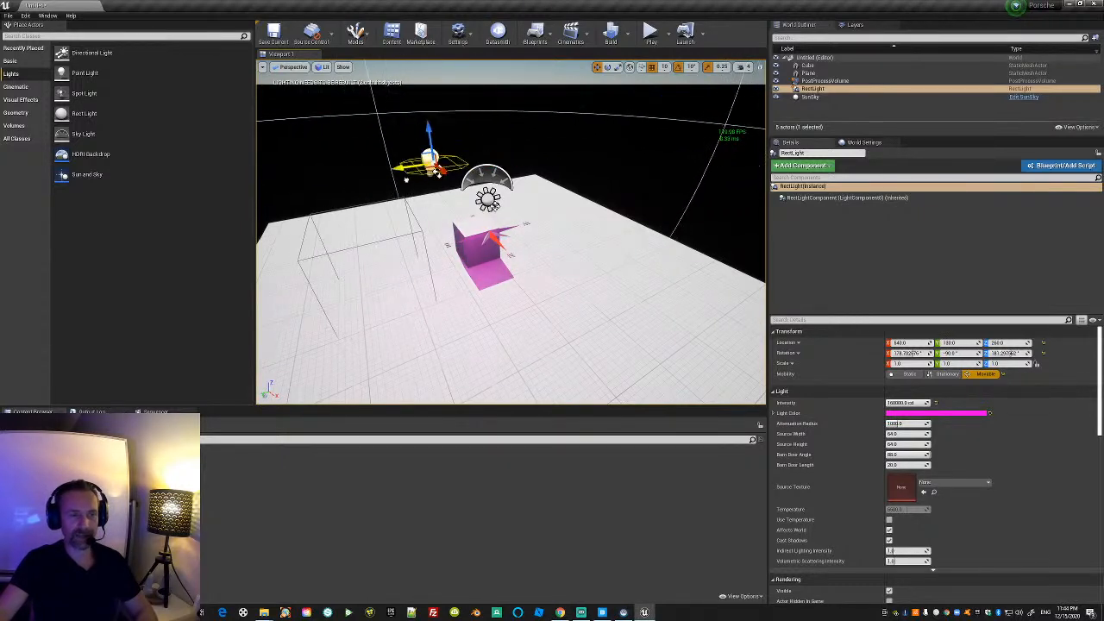
key(w)
mouse_move(436, 249)
right_down()
mouse_move(404, 257)
mouse_move(449, 245)
mouse_move(421, 207)
mouse_move(423, 235)
right_up()
key(s)
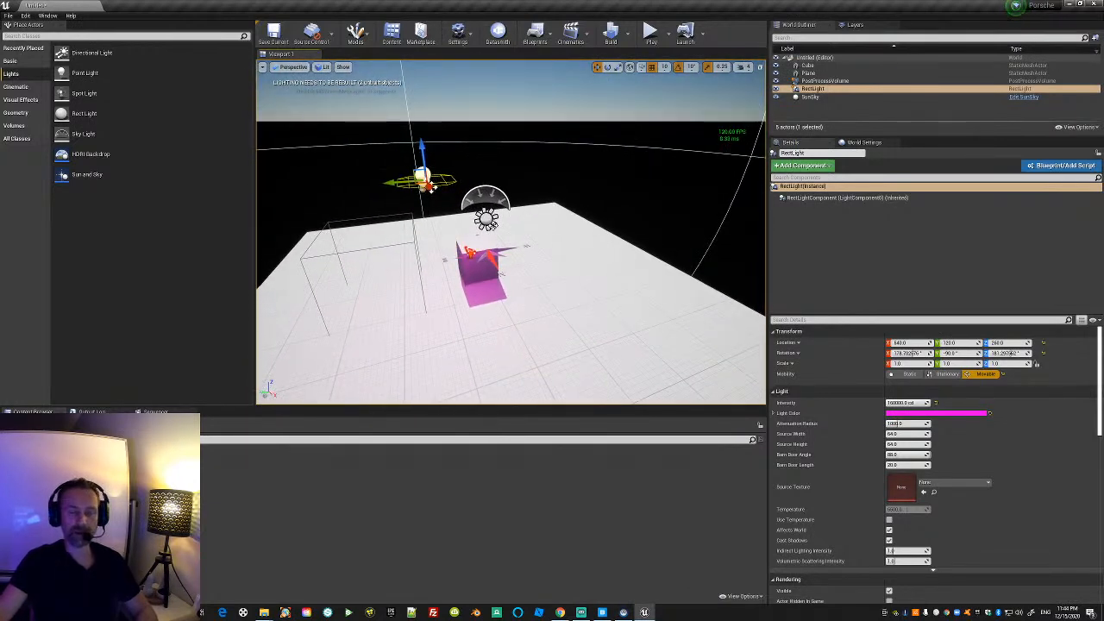
Set the rect light's Intensity back to 8 cd.
key(s)
right_drag(422, 235, 421, 257)
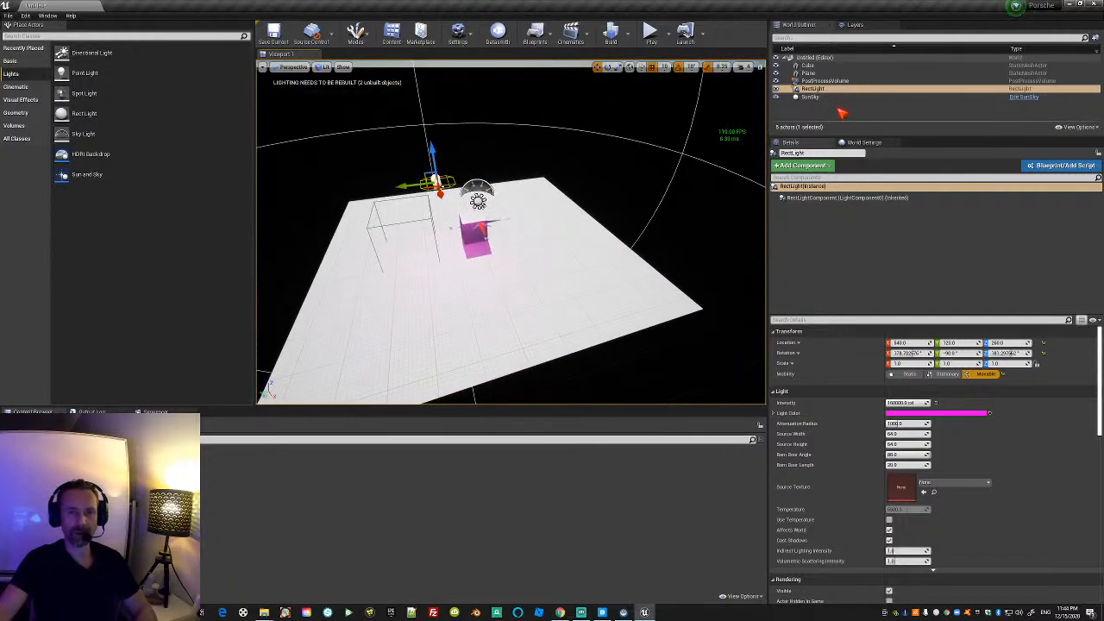
click(906, 403)
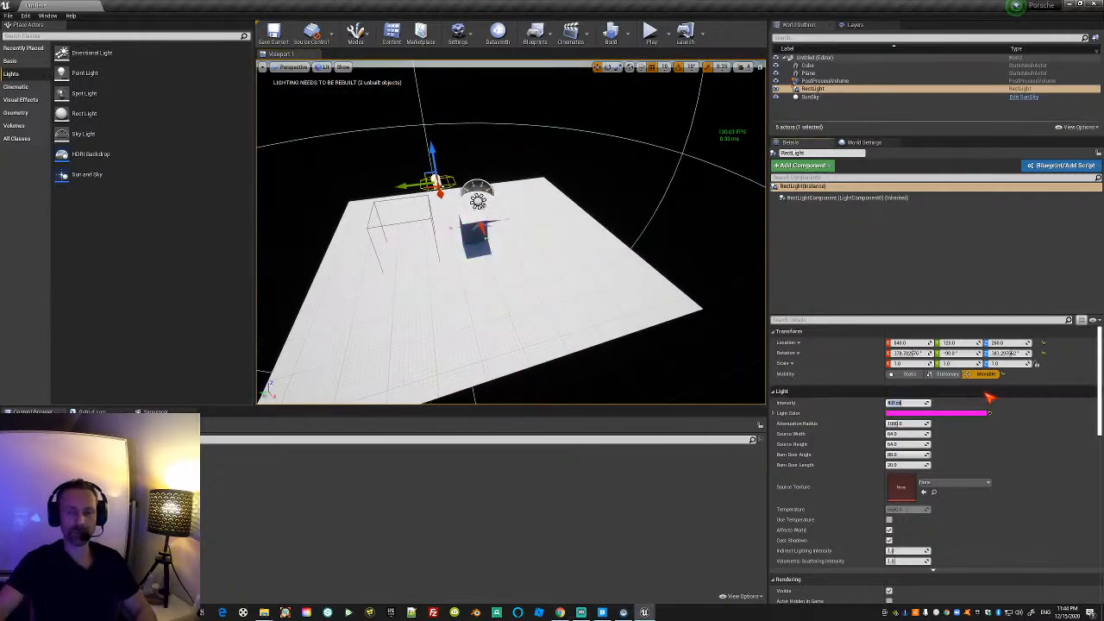
Filter the post process volume's properties for "exposu" and raise Exposure Compensation to about 6.74.
click(811, 97)
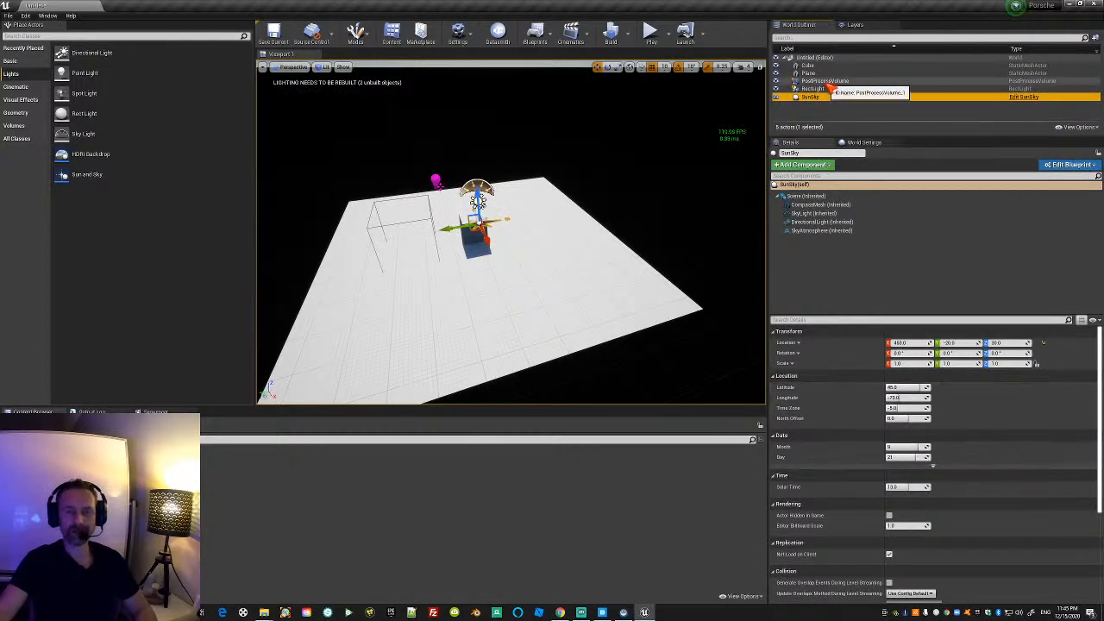
click(825, 81)
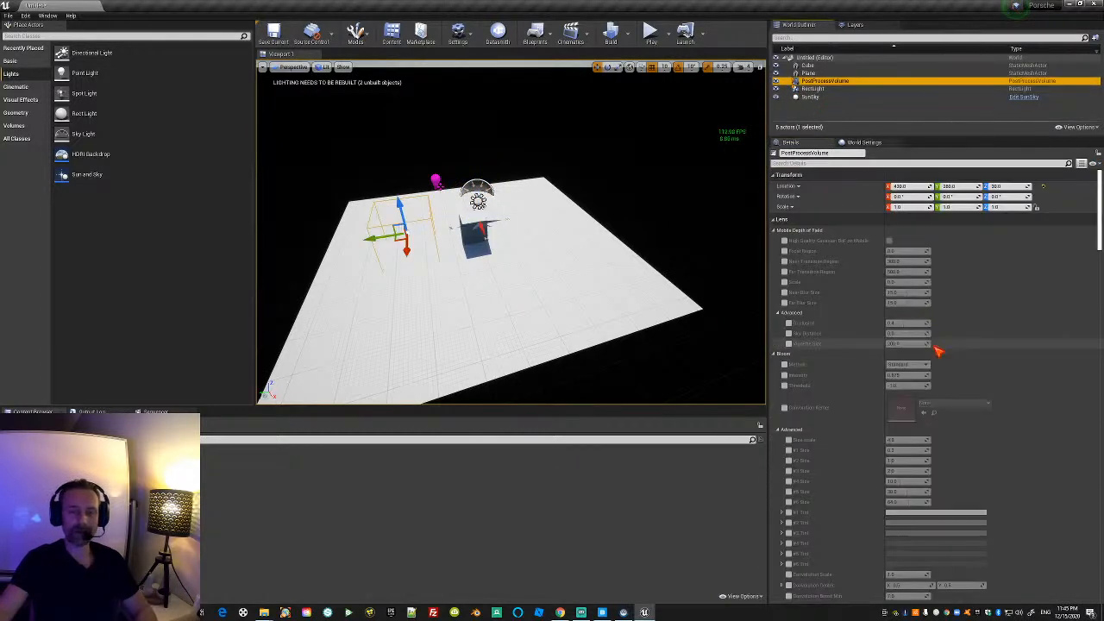
click(817, 162)
text(exposu)
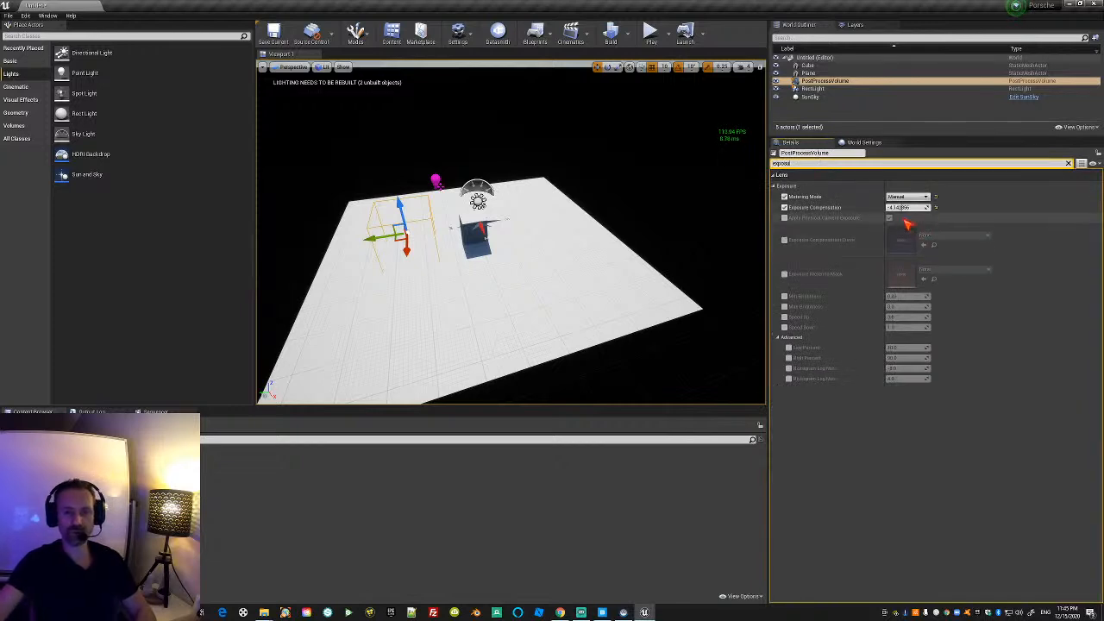
drag(900, 207, 902, 207)
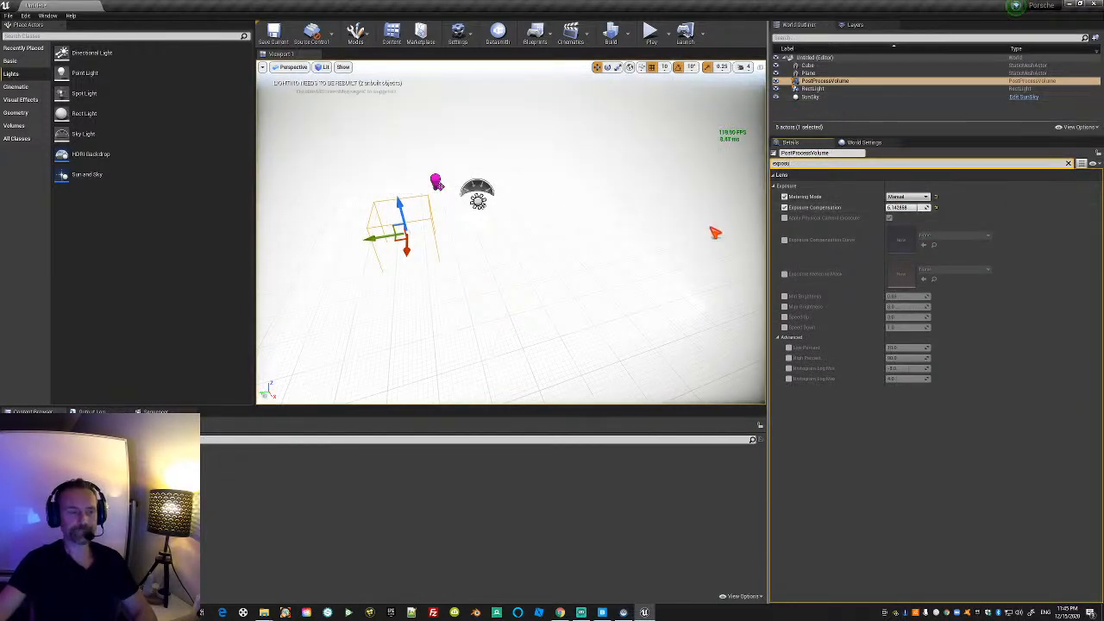
Clear the property filter and lower the intensity of SunSky's directional light until the overexposed scene becomes dim.
click(812, 89)
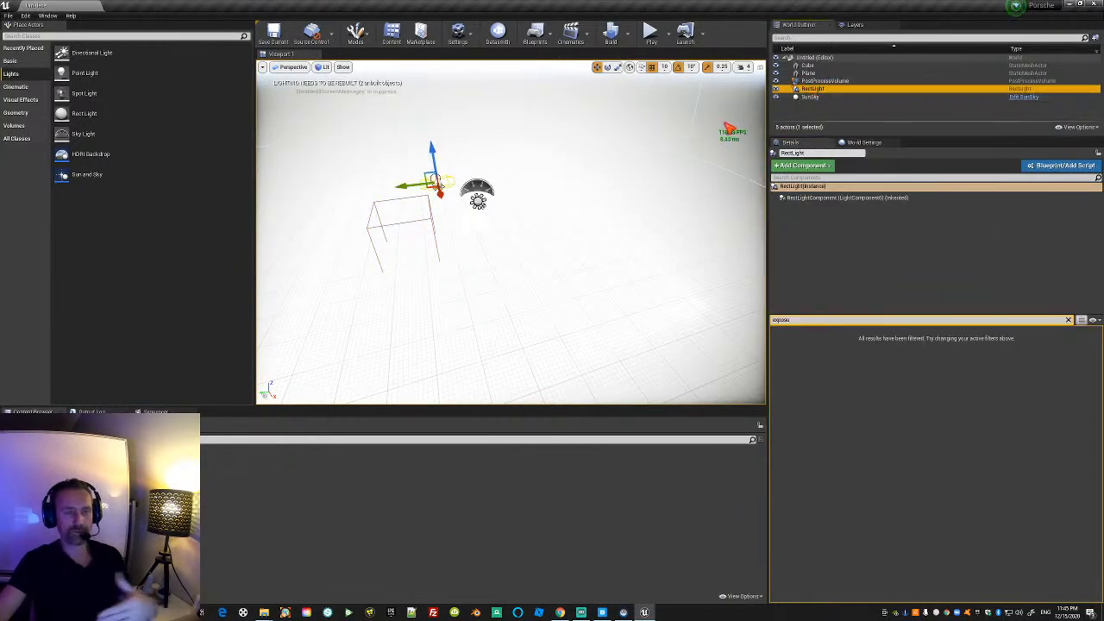
click(1069, 320)
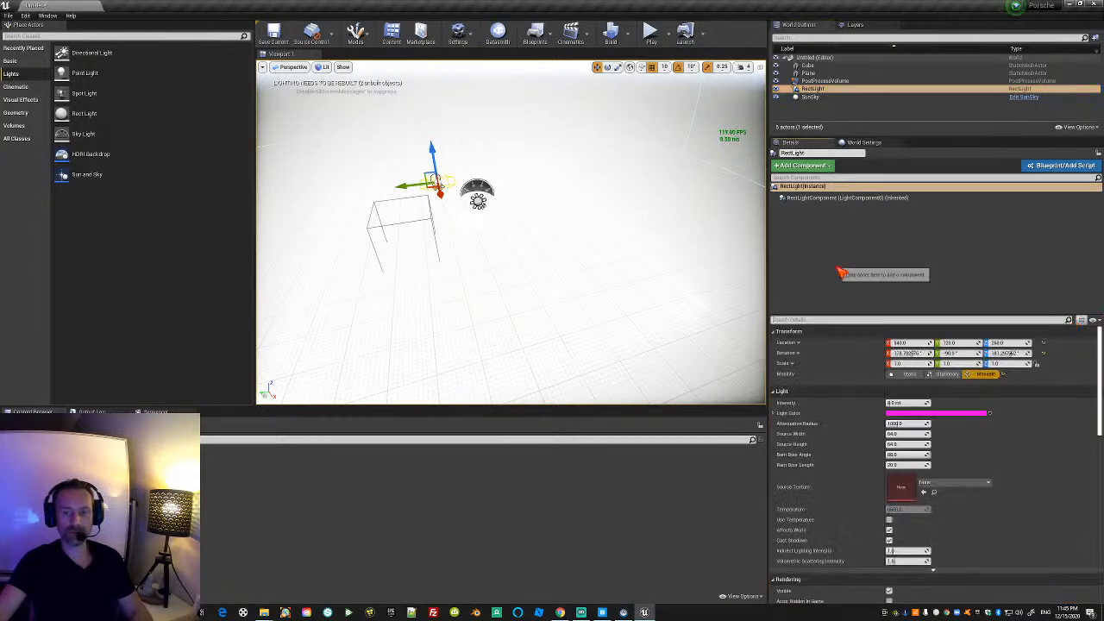
click(815, 97)
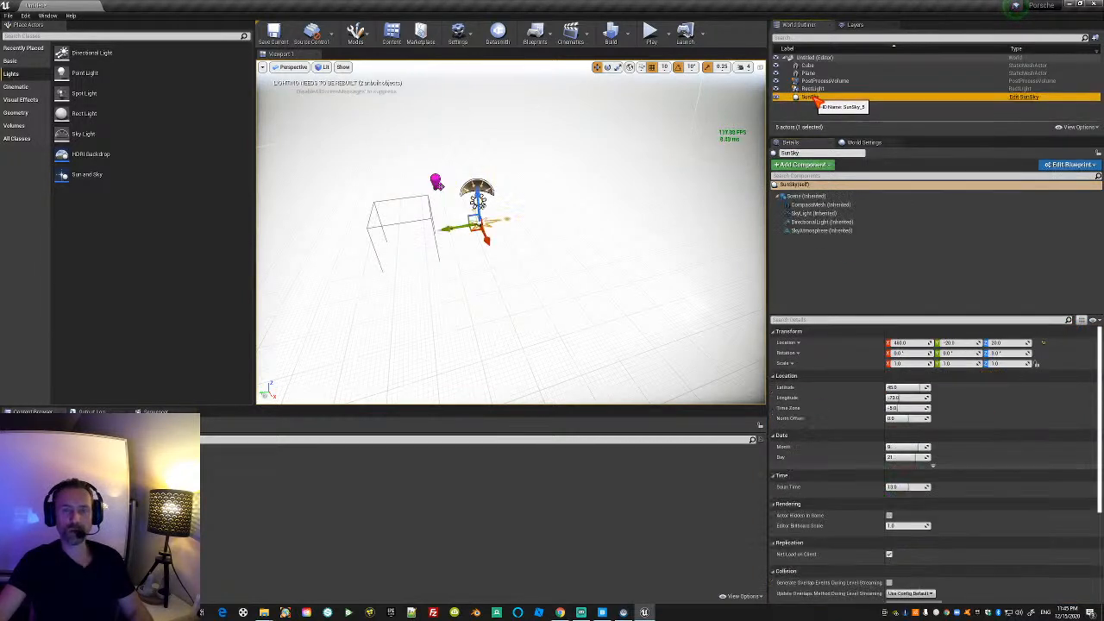
click(818, 222)
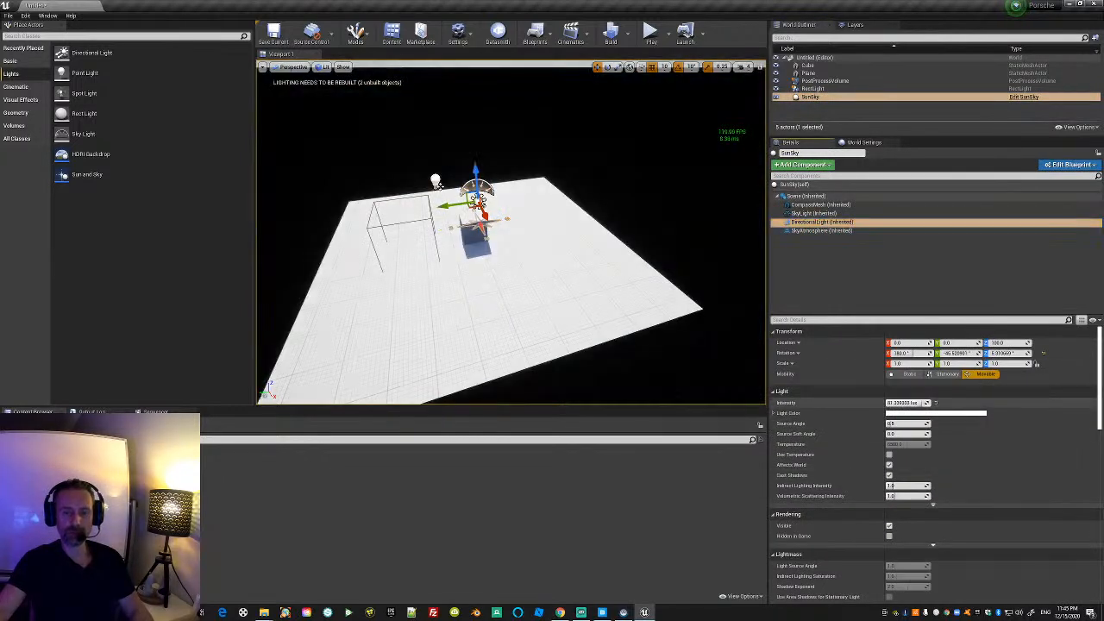
drag(908, 402, 906, 402)
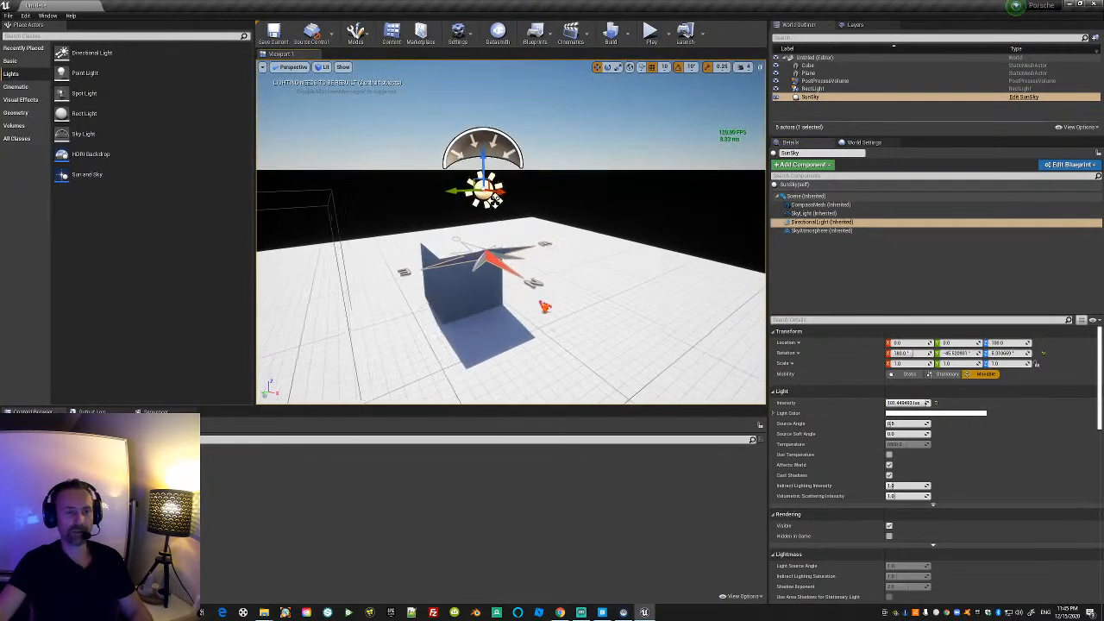
mouse_move(917, 403)
mouse_down()
mouse_move(888, 403)
mouse_move(921, 403)
mouse_up()
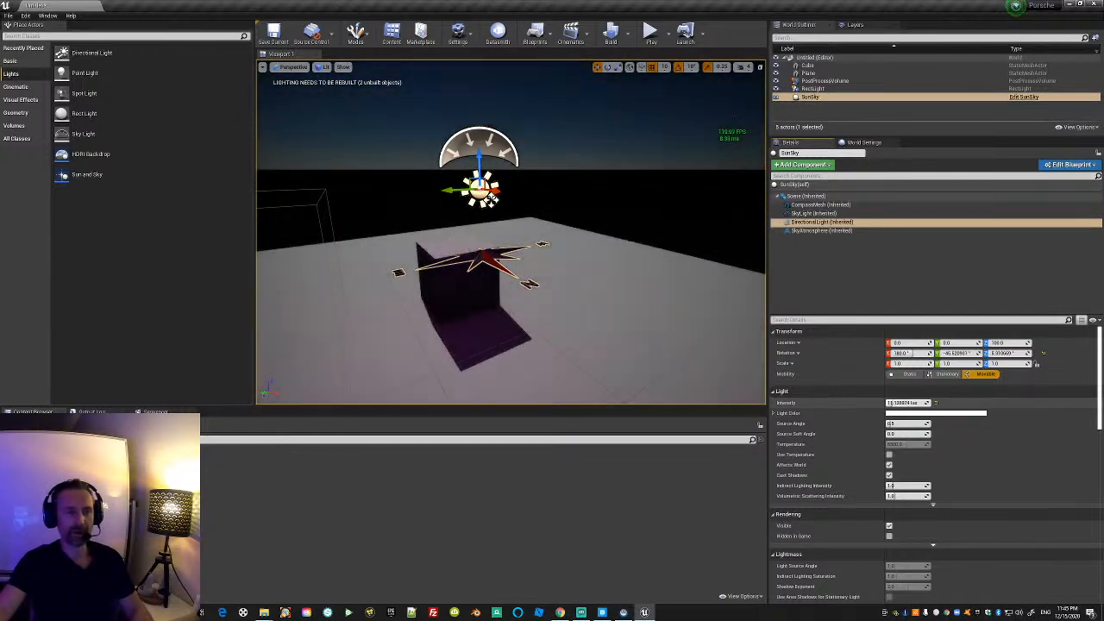
Set the rect light's Intensity to 500 so its magenta light colors the cube and floor.
click(815, 89)
click(906, 403)
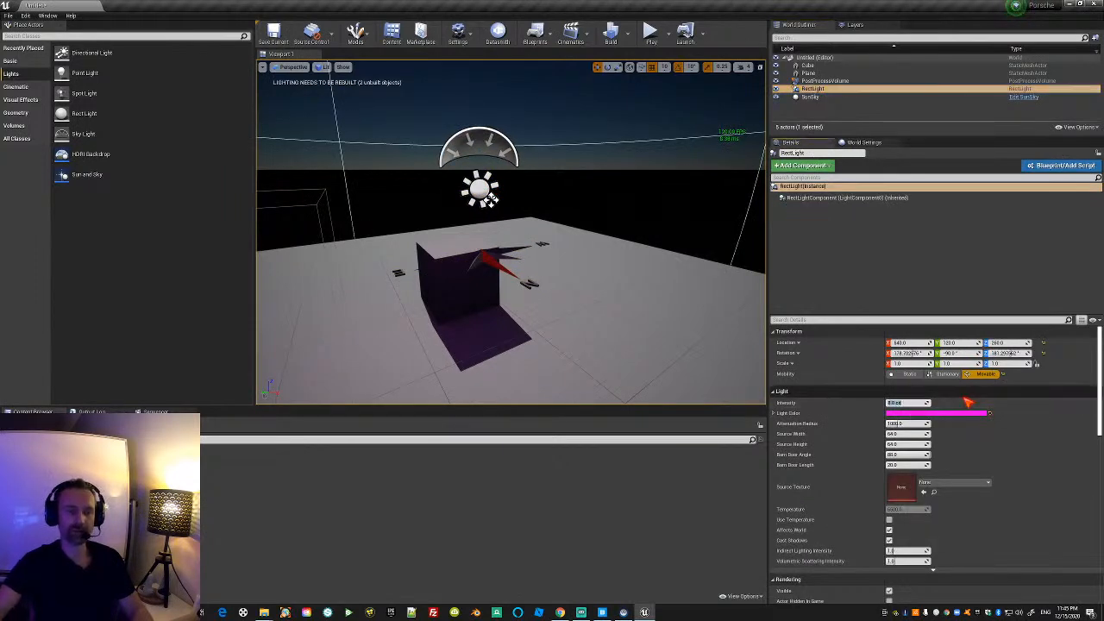
text(500)
key(Return)
key(s)
mouse_move(590, 292)
right_down()
mouse_move(572, 295)
mouse_move(595, 294)
right_up()
Raise the intensity of SunSky's directional light to about 52.9 lux.
click(811, 97)
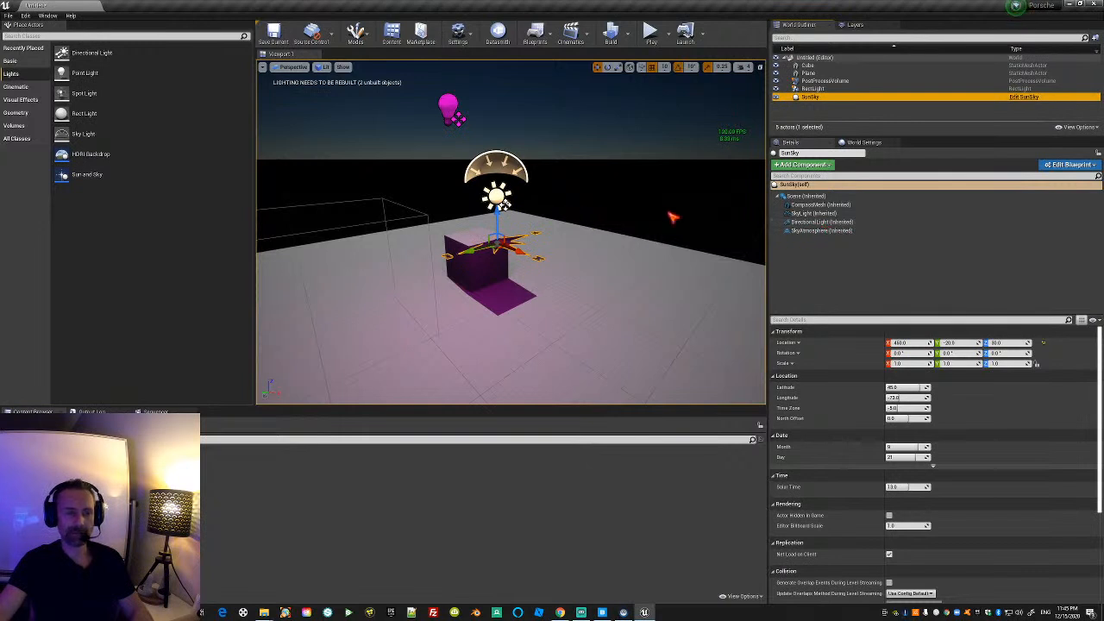
click(831, 222)
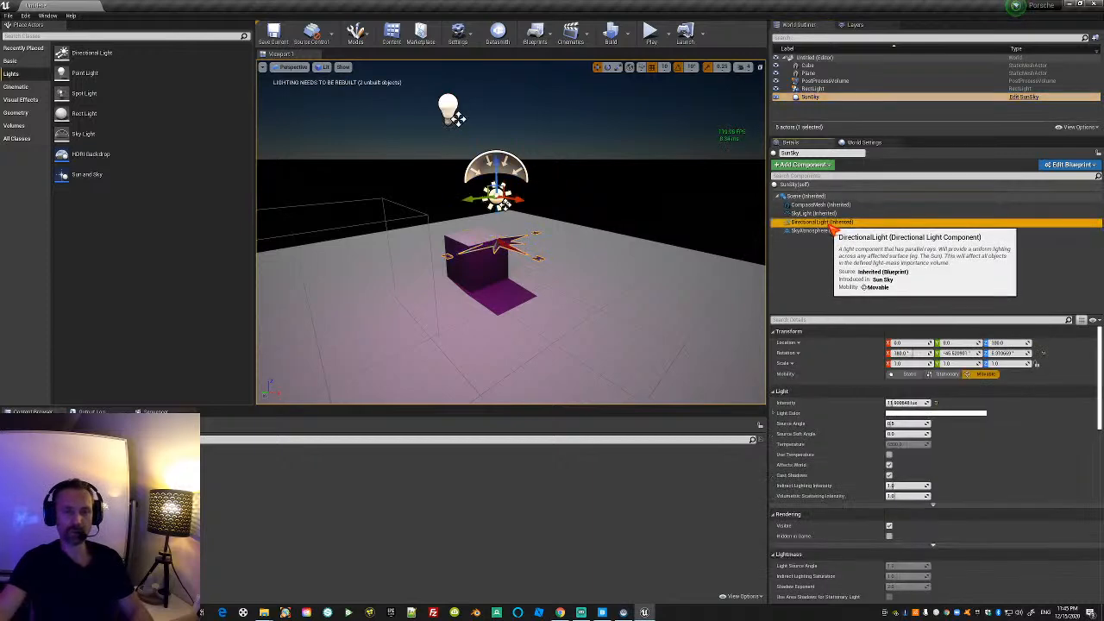
drag(903, 403, 914, 403)
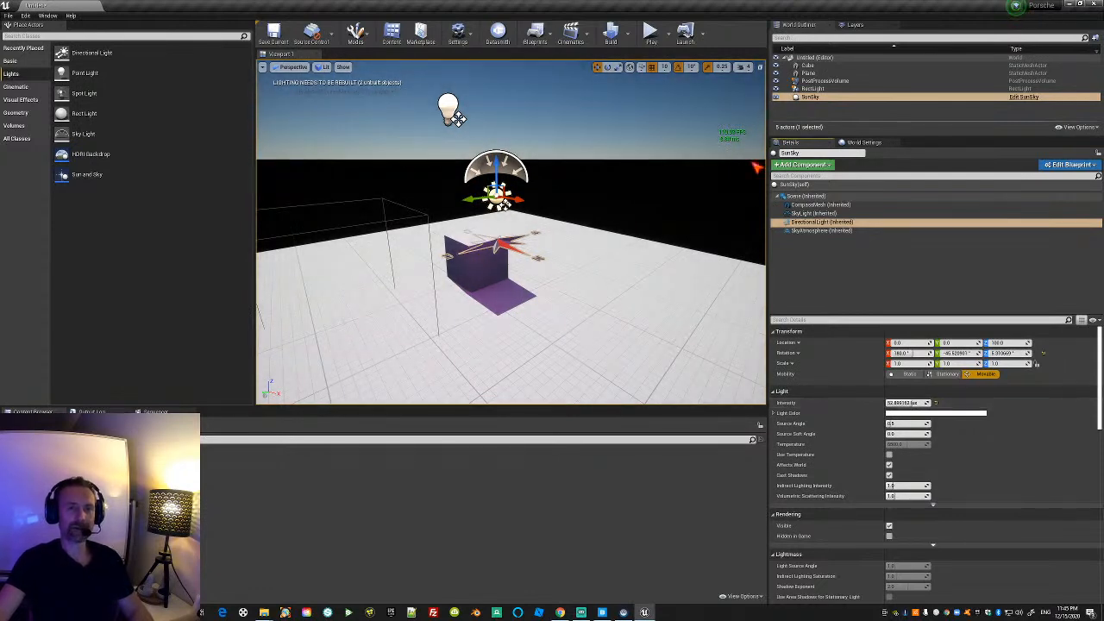
Bring up the post process volume's exposure settings by filtering its properties for "exposu".
key(s)
right_drag(590, 303, 672, 243)
click(824, 80)
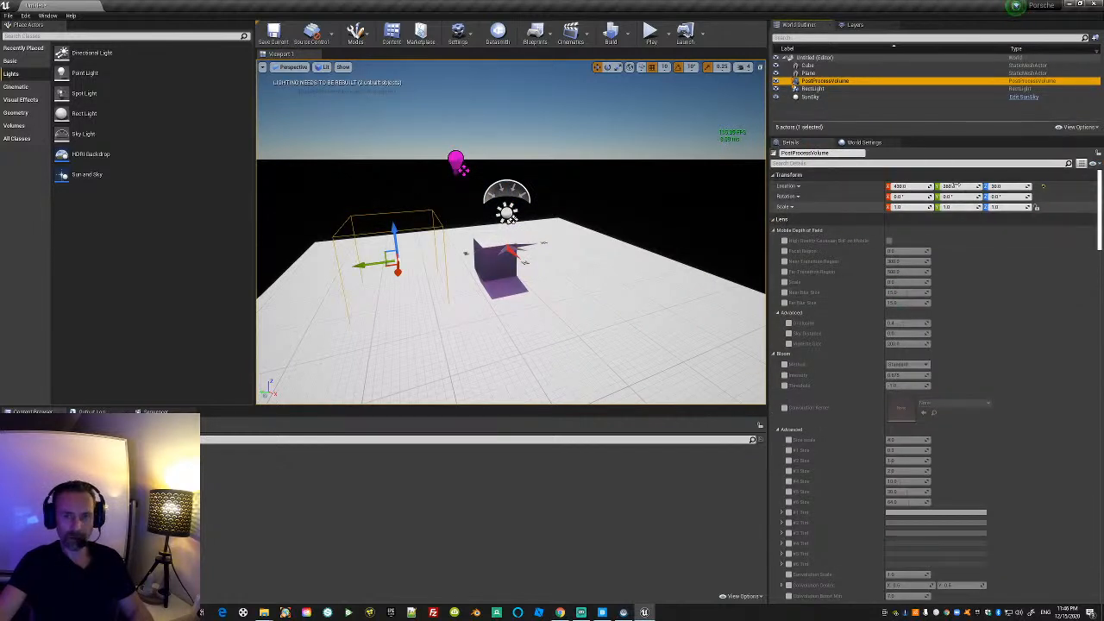
click(807, 163)
text(exposure)
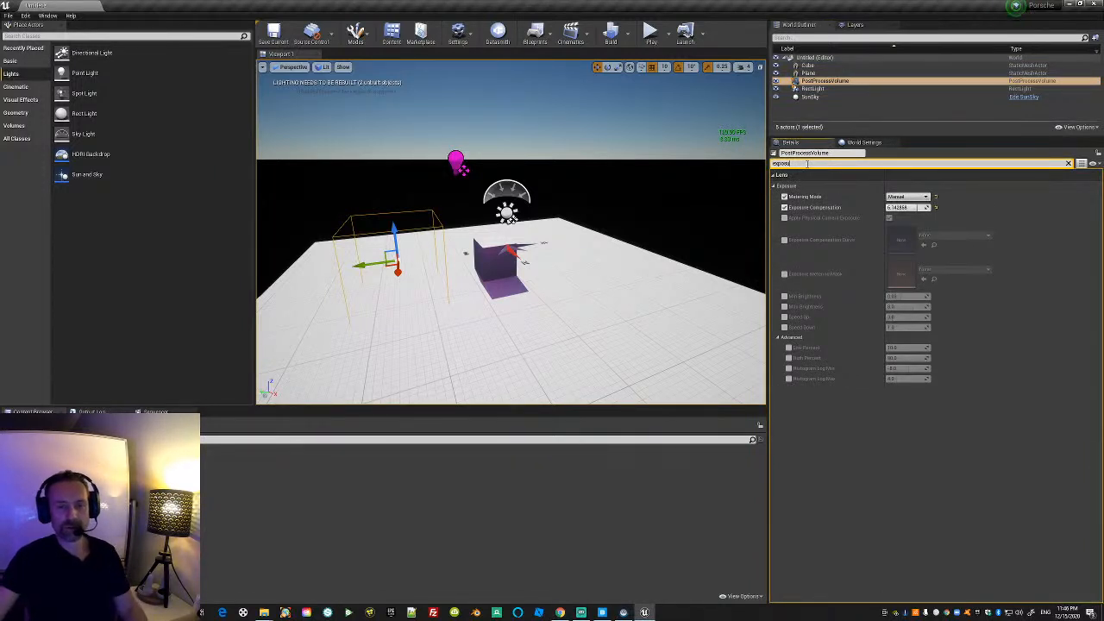
right_drag(465, 324, 432, 316)
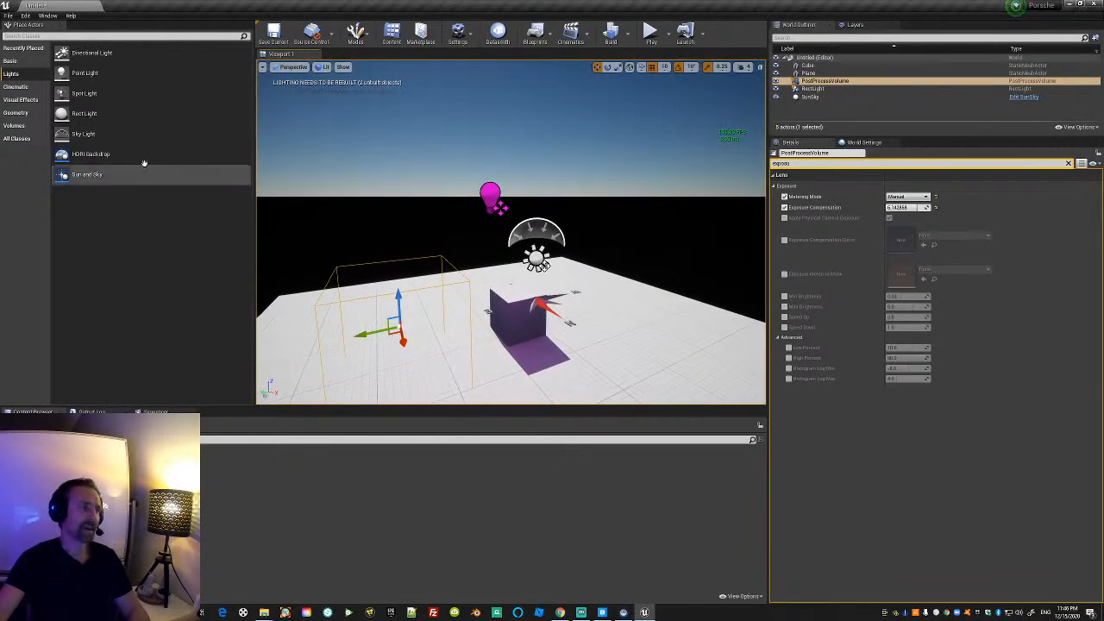
Add a Cine Camera Actor to the scene near the cube and raise it above the floor.
click(17, 88)
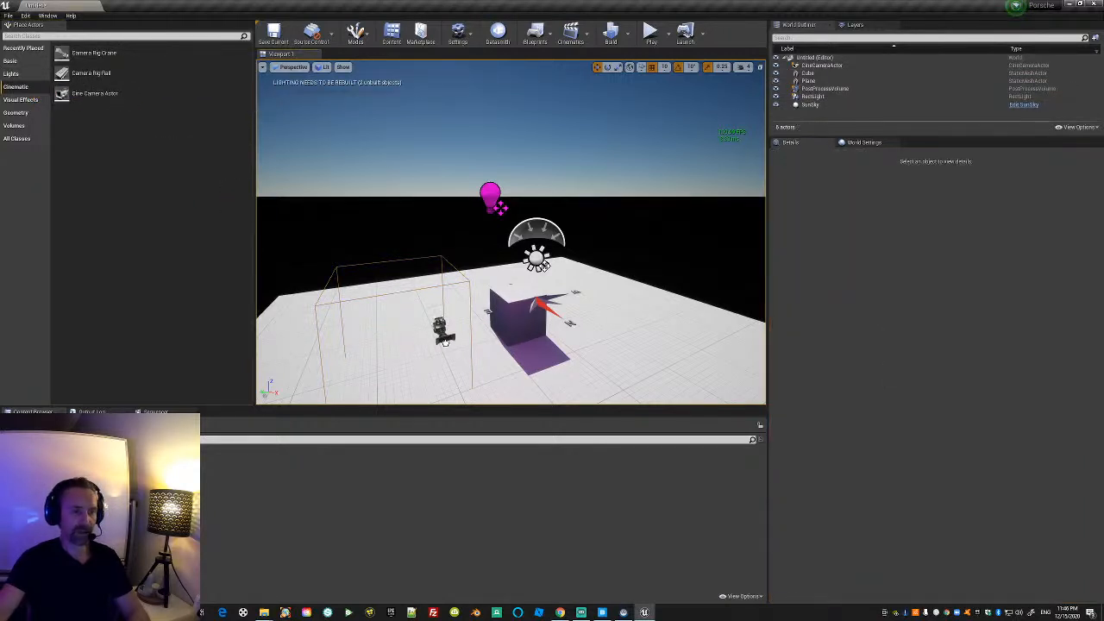
click(443, 335)
click(430, 226)
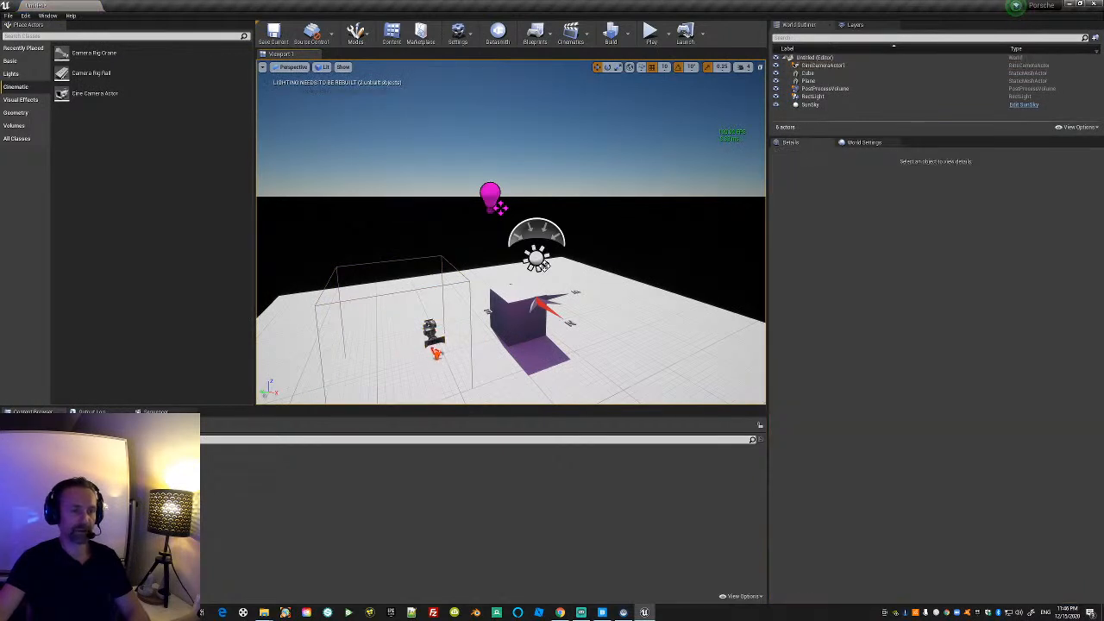
click(433, 333)
drag(431, 317, 430, 227)
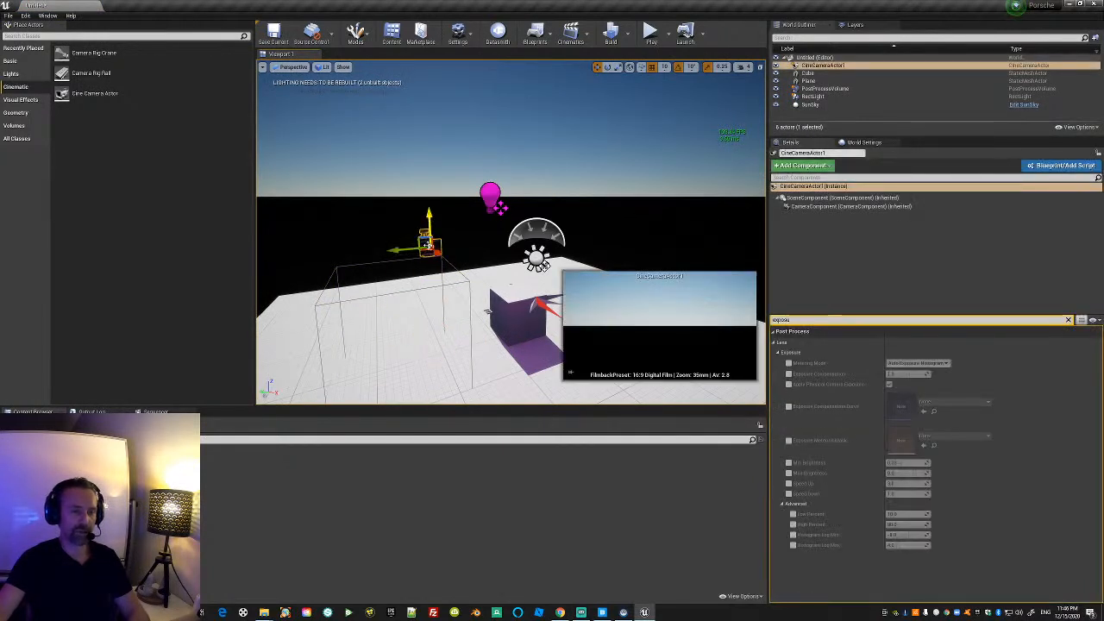
Move the cine camera past the cube along X and lower it until the cube's edge enters its preview.
right_drag(417, 281, 428, 307)
scroll(417, 281, down, 5)
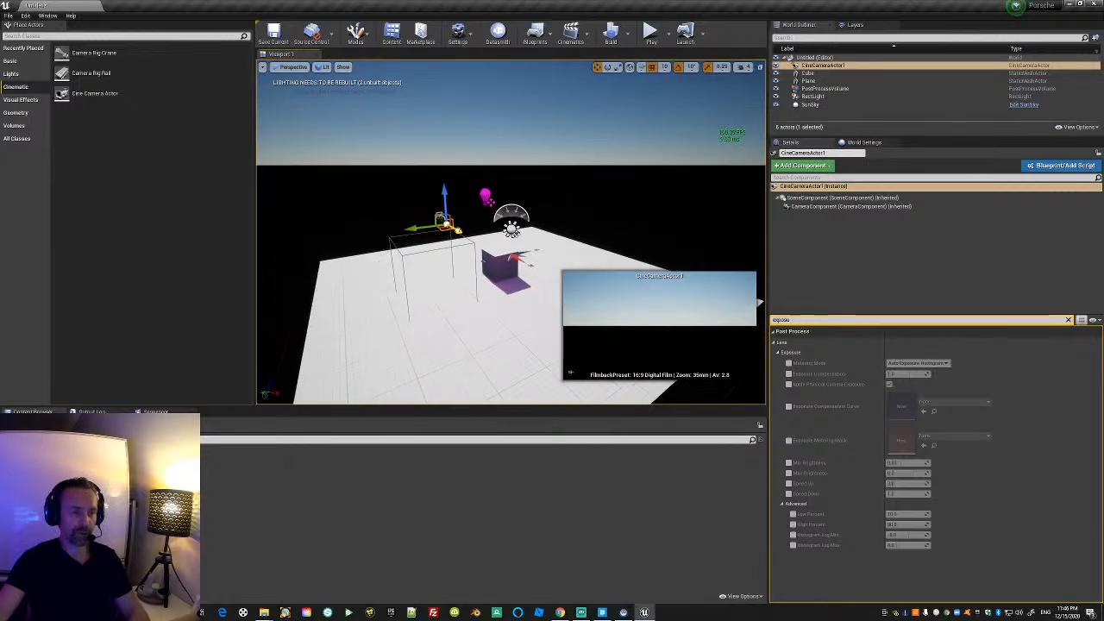
drag(458, 229, 554, 281)
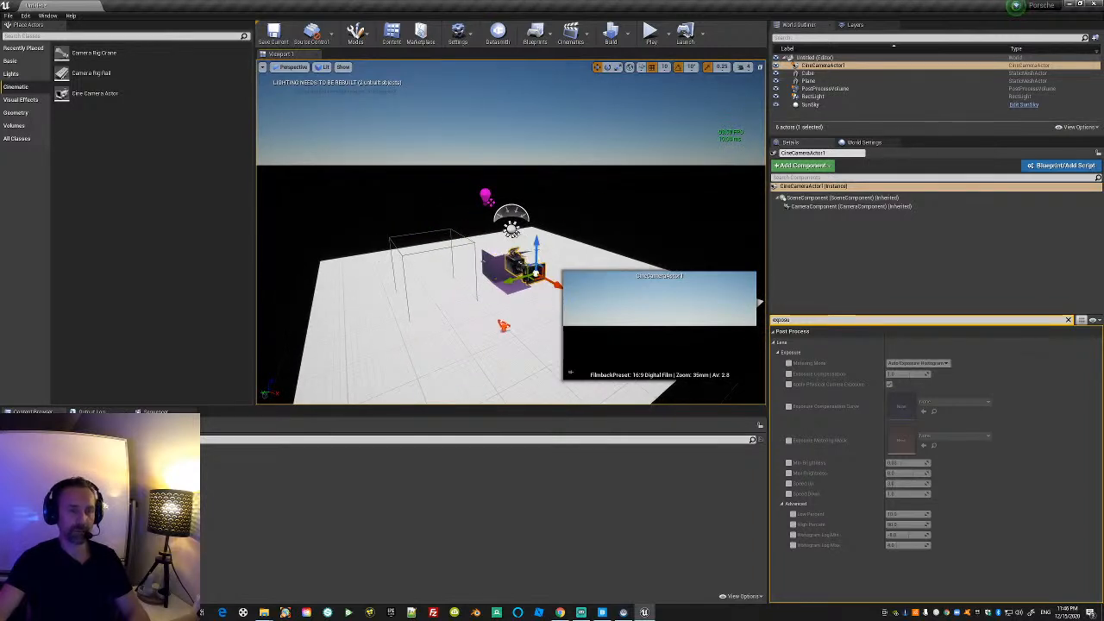
key(e)
drag(524, 290, 554, 306)
key(w)
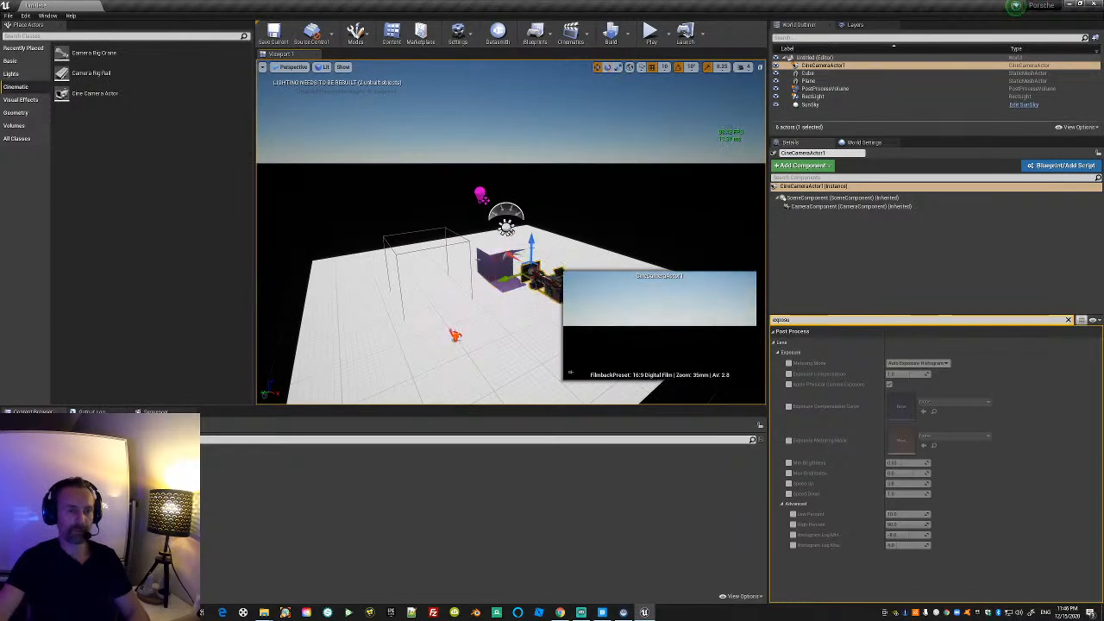
drag(531, 242, 528, 287)
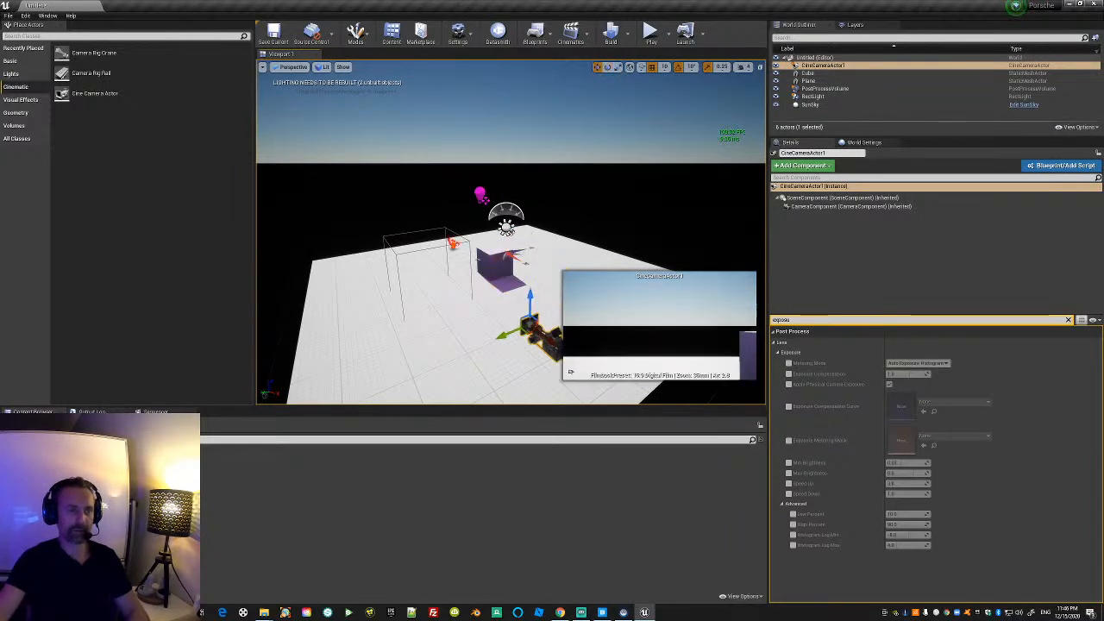
Pilot CineCameraActor1 in the perspective viewport.
click(302, 69)
mouse_move(315, 171)
click(389, 169)
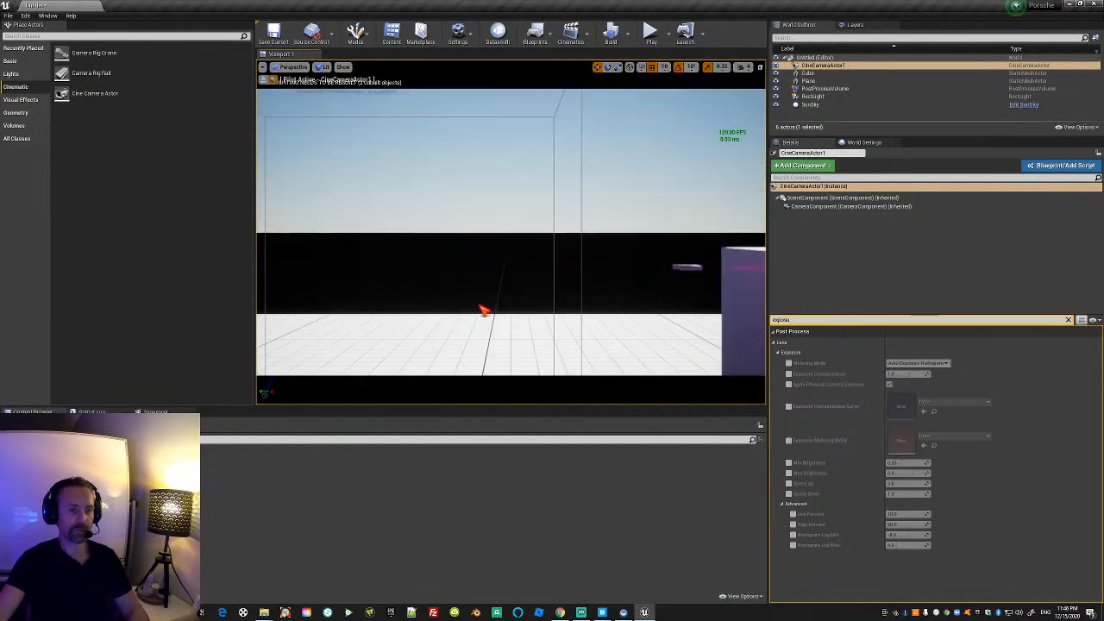
Frame the cube in the piloted cine camera and filter the camera's properties for "exposu".
right_drag(510, 233, 634, 263)
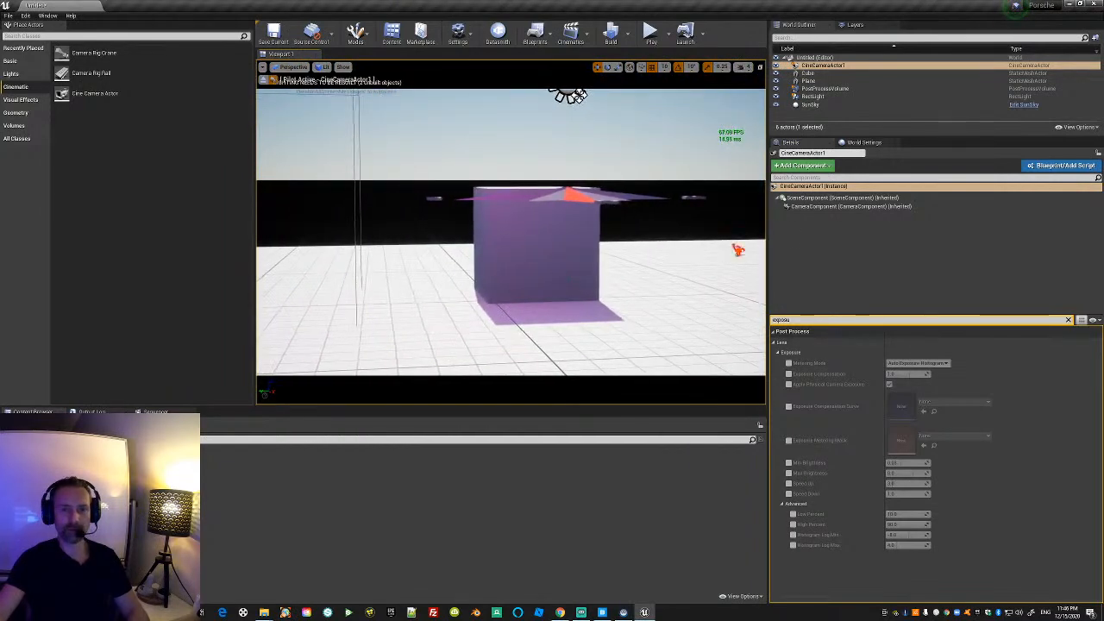
click(1070, 321)
scroll(931, 448, down, 5)
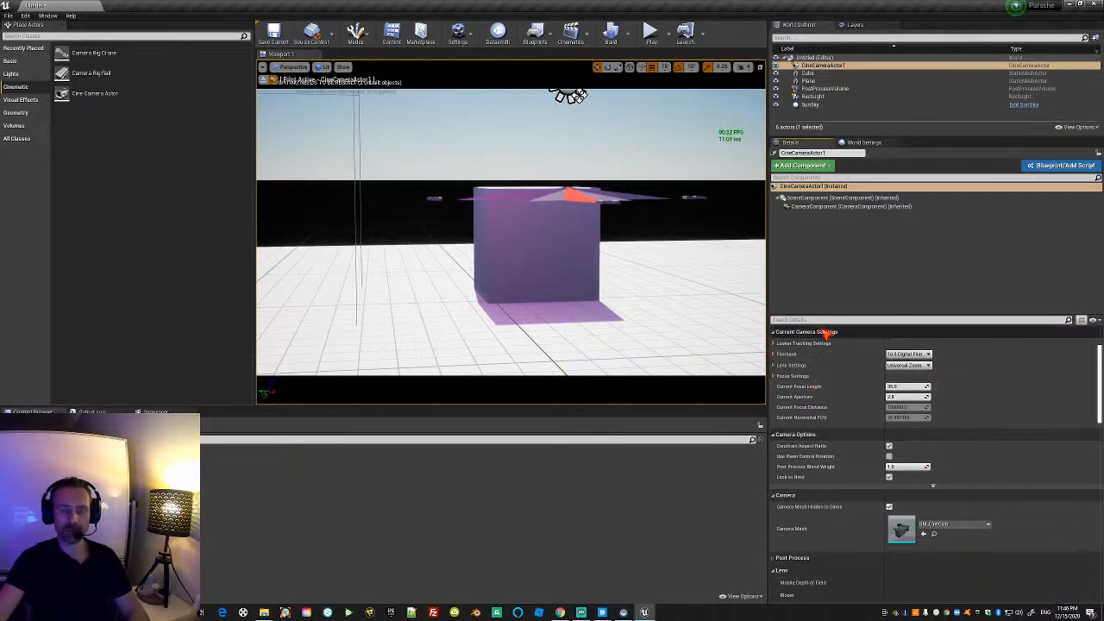
click(794, 320)
text(exposu)
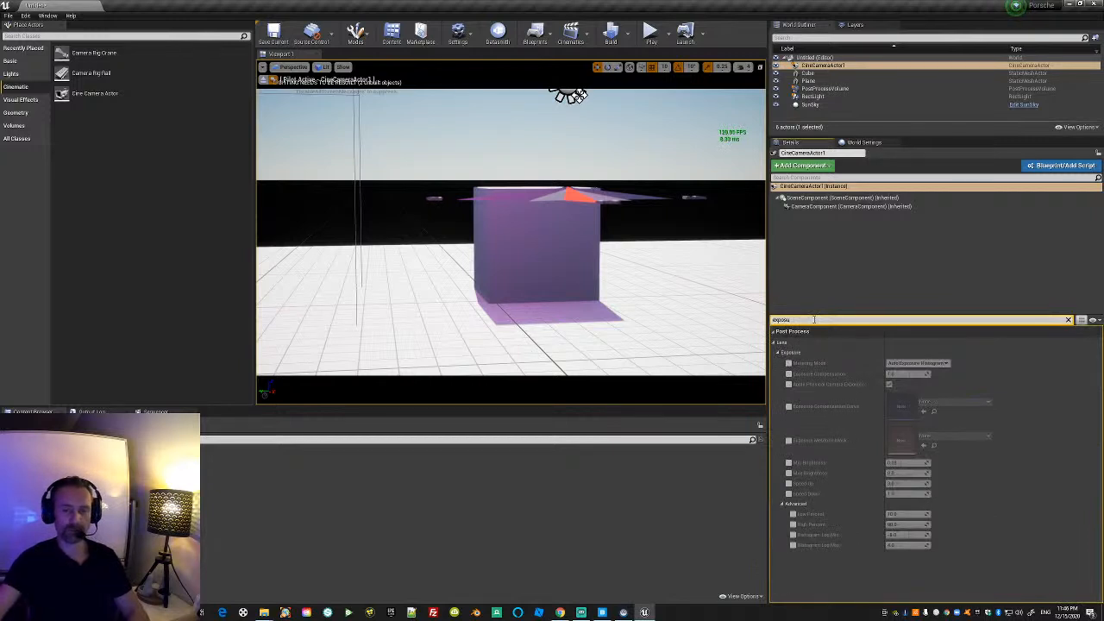
Override the cine camera's metering mode with Manual and raise its exposure compensation until the scene is properly lit.
click(788, 363)
click(788, 373)
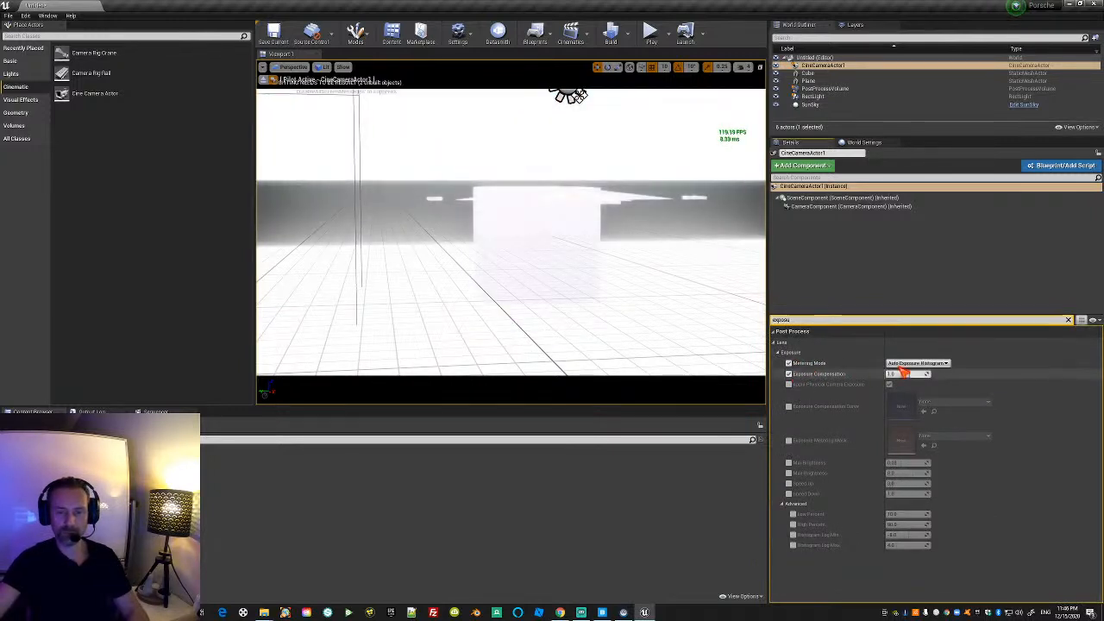
click(918, 363)
click(910, 384)
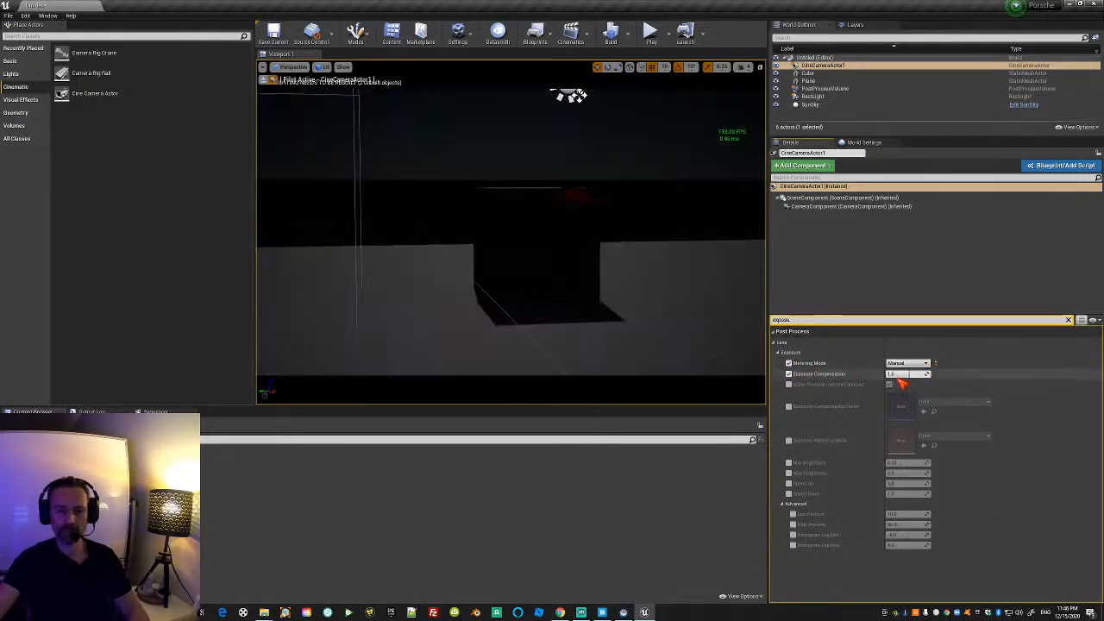
mouse_move(910, 374)
mouse_down()
mouse_move(927, 373)
mouse_move(917, 373)
mouse_up()
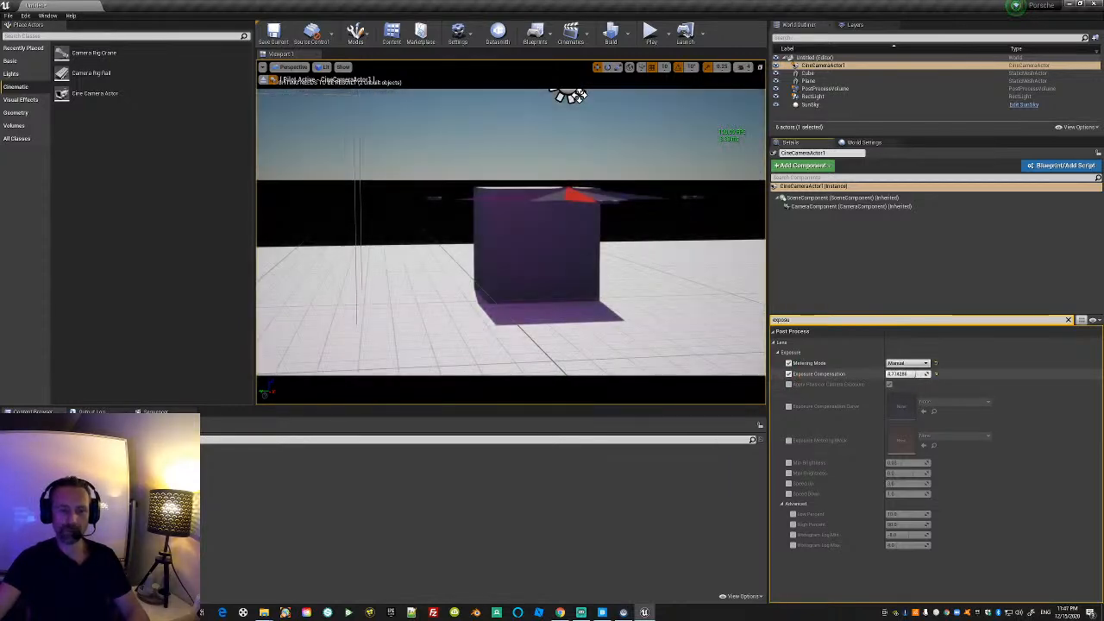
Clear the property filter, change the lens's diaphragm blade count, and reframe the cube from another angle with editor icons hidden.
click(1069, 320)
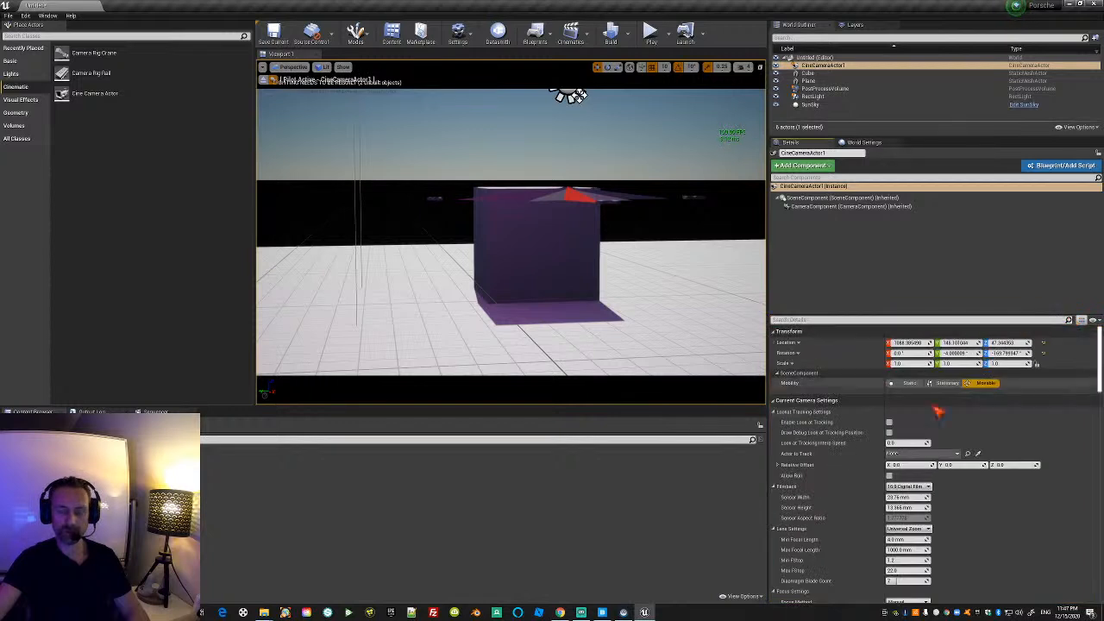
scroll(936, 444, down, 3)
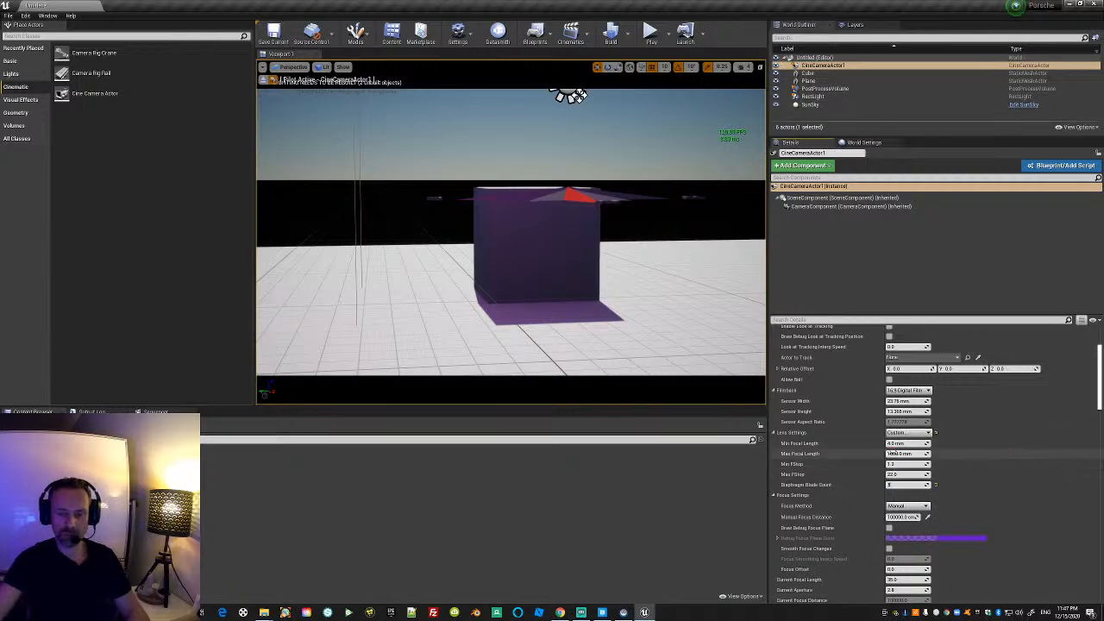
mouse_move(572, 321)
right_down()
mouse_move(500, 322)
mouse_move(604, 341)
mouse_move(574, 323)
right_up()
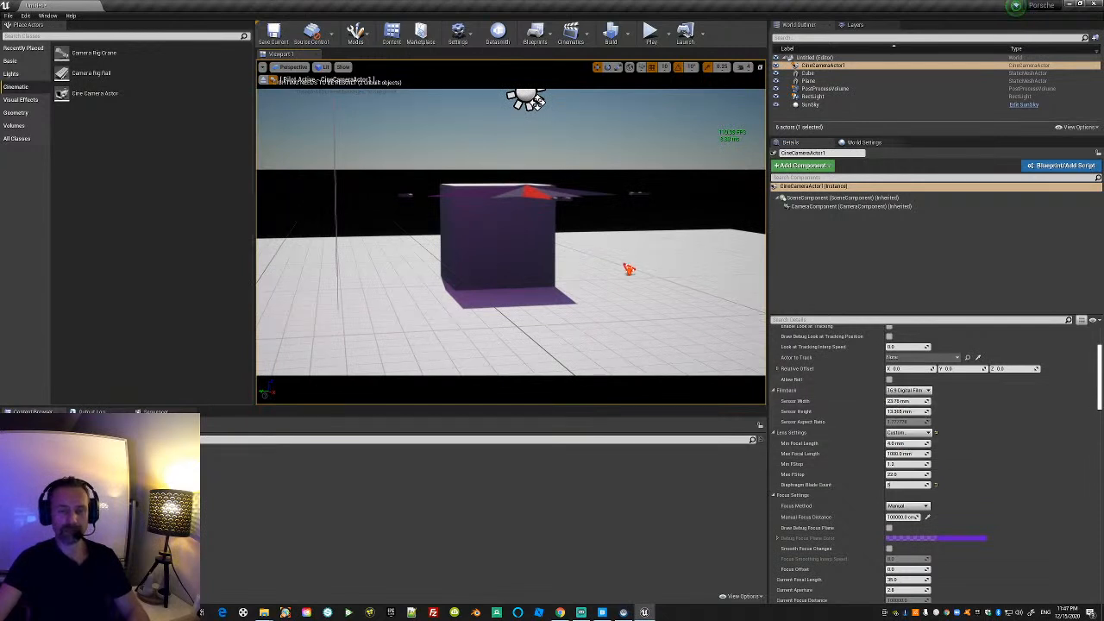
mouse_move(561, 296)
right_down()
mouse_move(586, 287)
mouse_move(564, 282)
mouse_move(570, 332)
mouse_move(526, 306)
mouse_move(534, 320)
mouse_move(507, 332)
mouse_move(552, 301)
mouse_move(573, 321)
mouse_move(518, 317)
mouse_move(566, 304)
right_up()
key(g)
key(s)
key(w)
key(w)
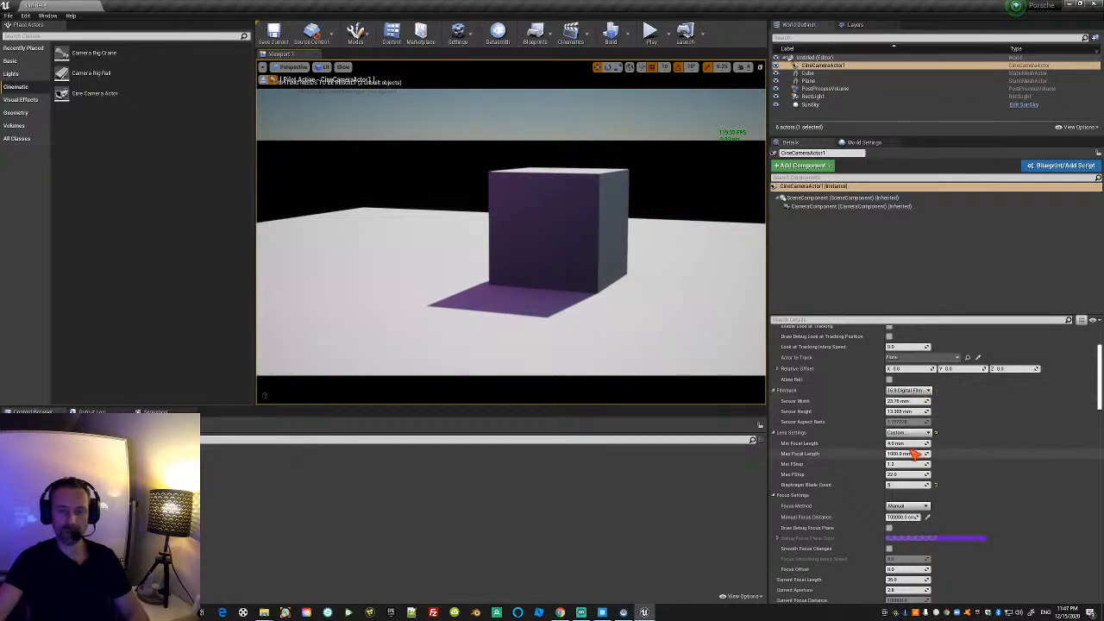
Set the cine camera's manual focus distance to about 197 cm and pull the camera back to look down on the cube.
drag(903, 517, 882, 518)
right_drag(588, 254, 557, 236)
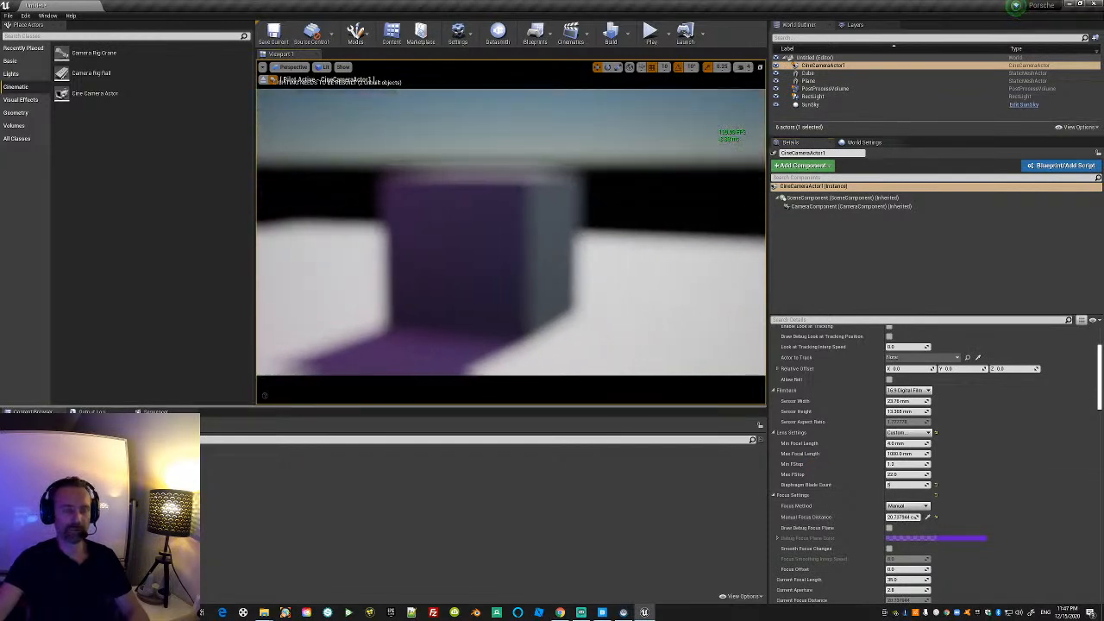
drag(916, 516, 921, 516)
key(s)
right_drag(546, 229, 544, 224)
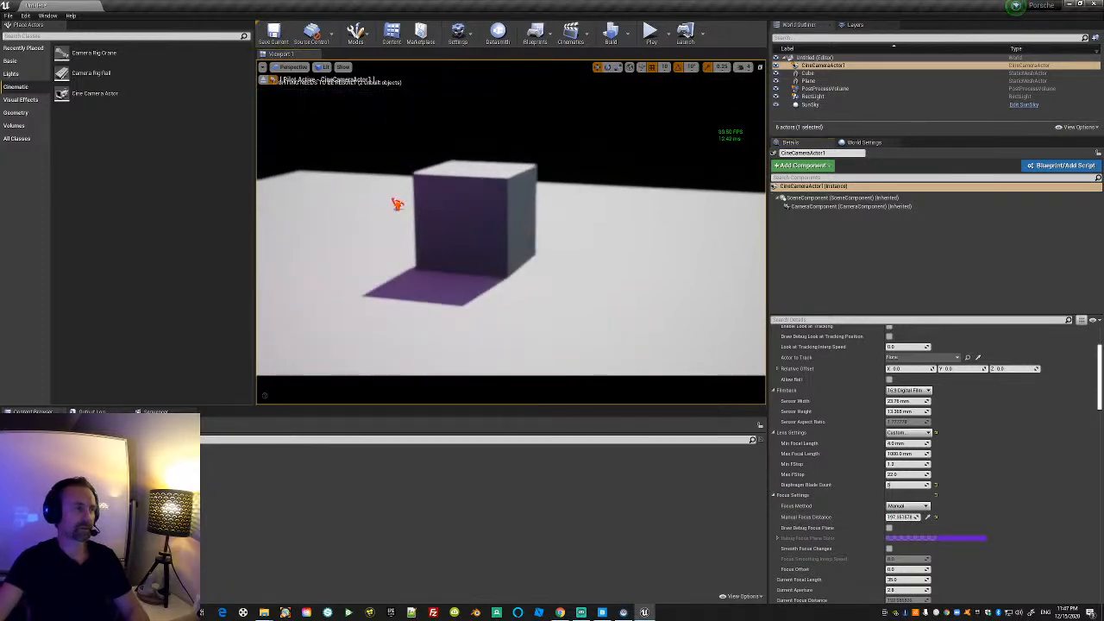
Add a sphere beside the cube, raise it above the floor plane, and reframe both objects with the piloted camera.
click(12, 61)
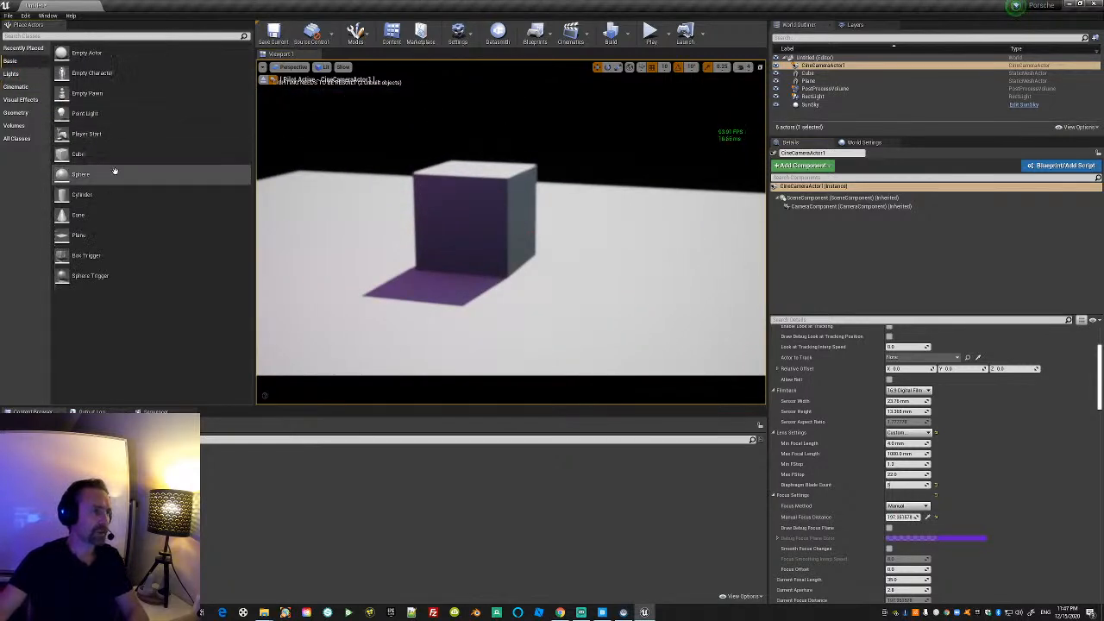
drag(87, 175, 593, 219)
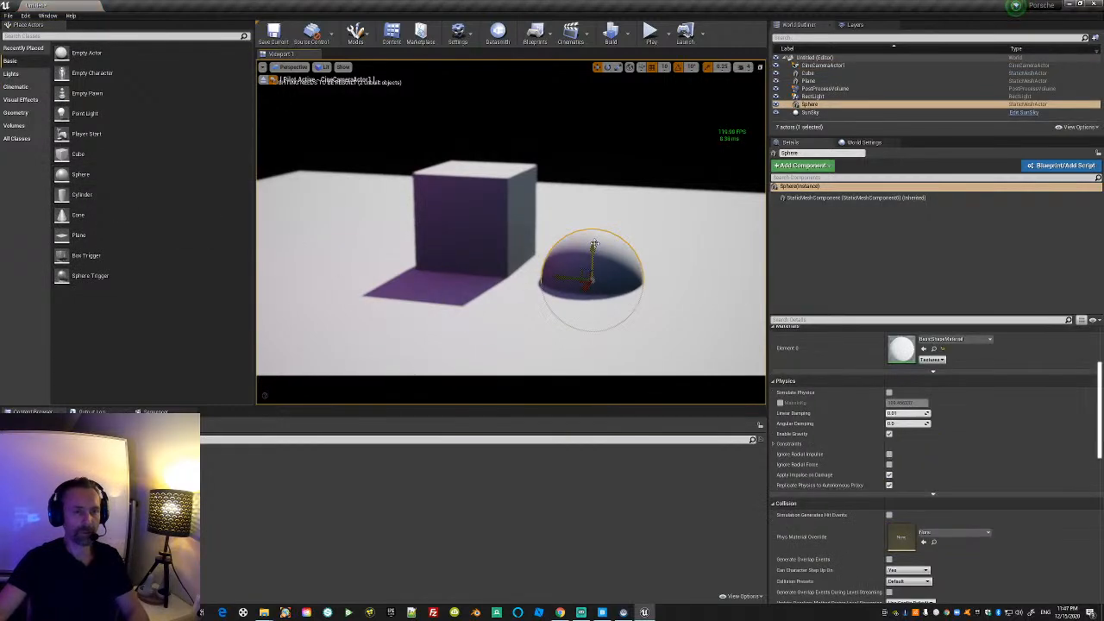
drag(595, 176, 596, 196)
right_drag(595, 199, 557, 191)
key(s)
key(w)
key(w)
key(s)
Stop piloting the cine camera and frame the cube and sphere in the free perspective view.
click(264, 80)
right_drag(473, 258, 499, 255)
key(w)
key(a)
key(d)
key(s)
key(s)
key(w)
key(a)
key(s)
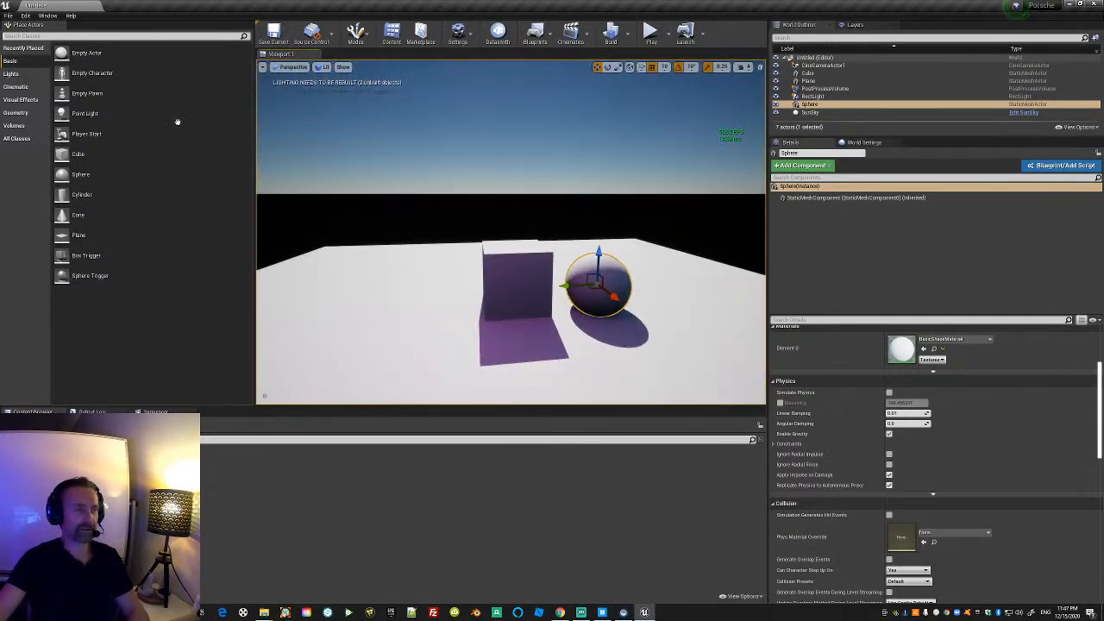
click(9, 16)
click(38, 88)
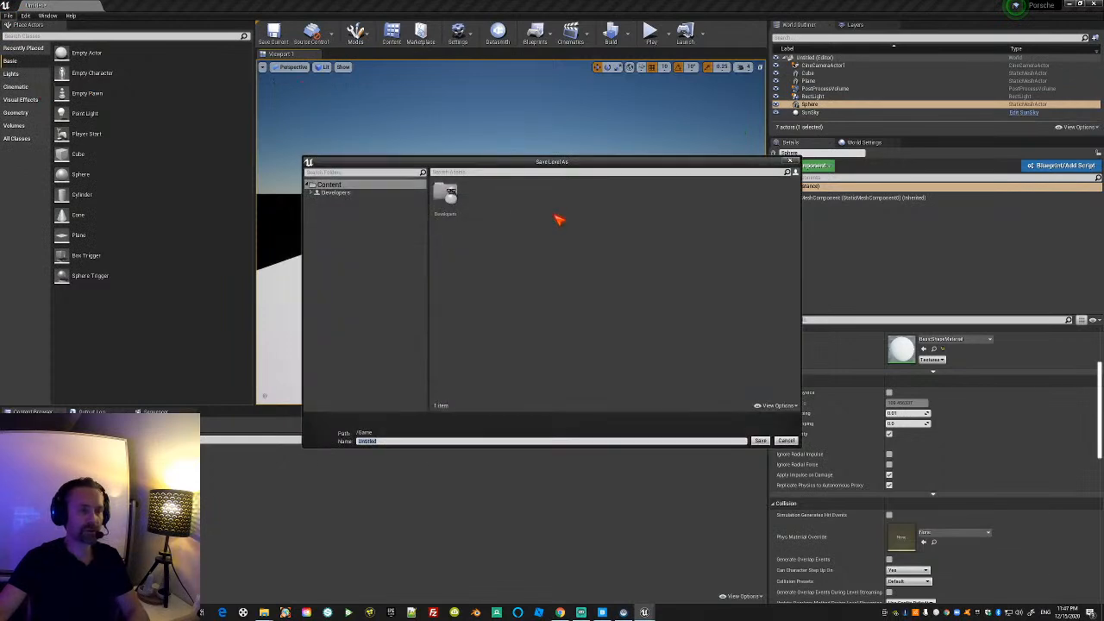
click(785, 440)
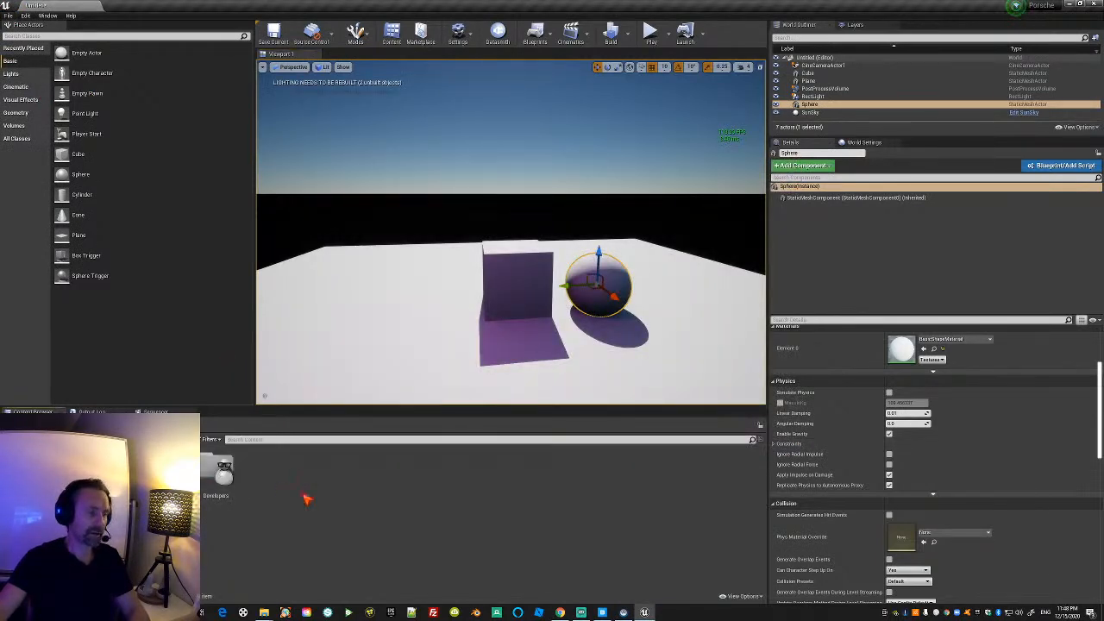
Save the level in the Content folder as Level_001.
click(9, 16)
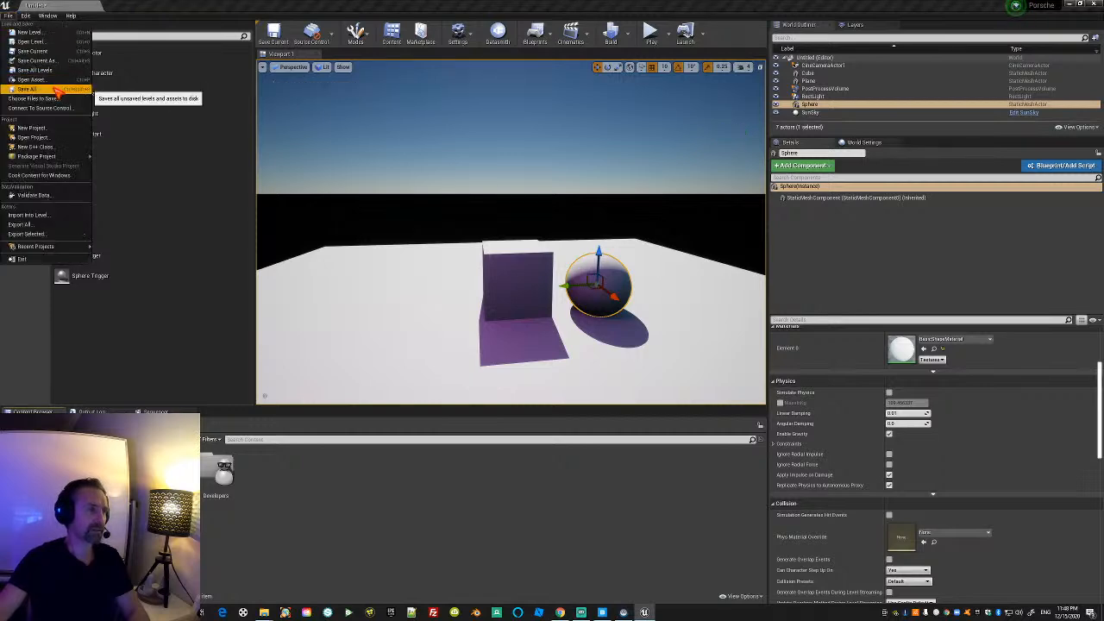
click(38, 87)
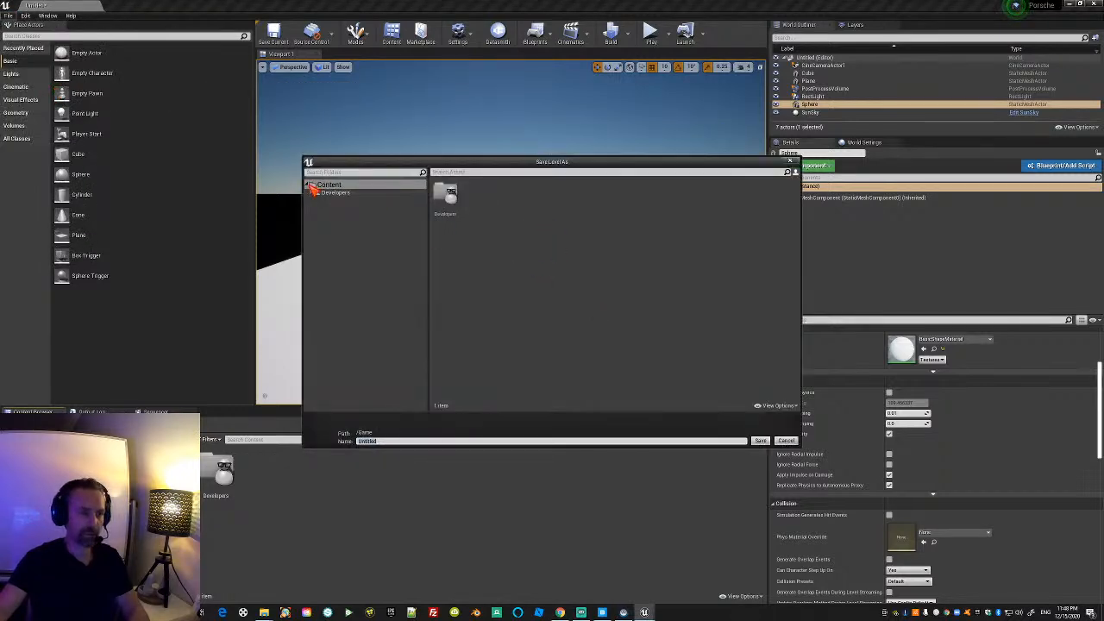
double_click(327, 187)
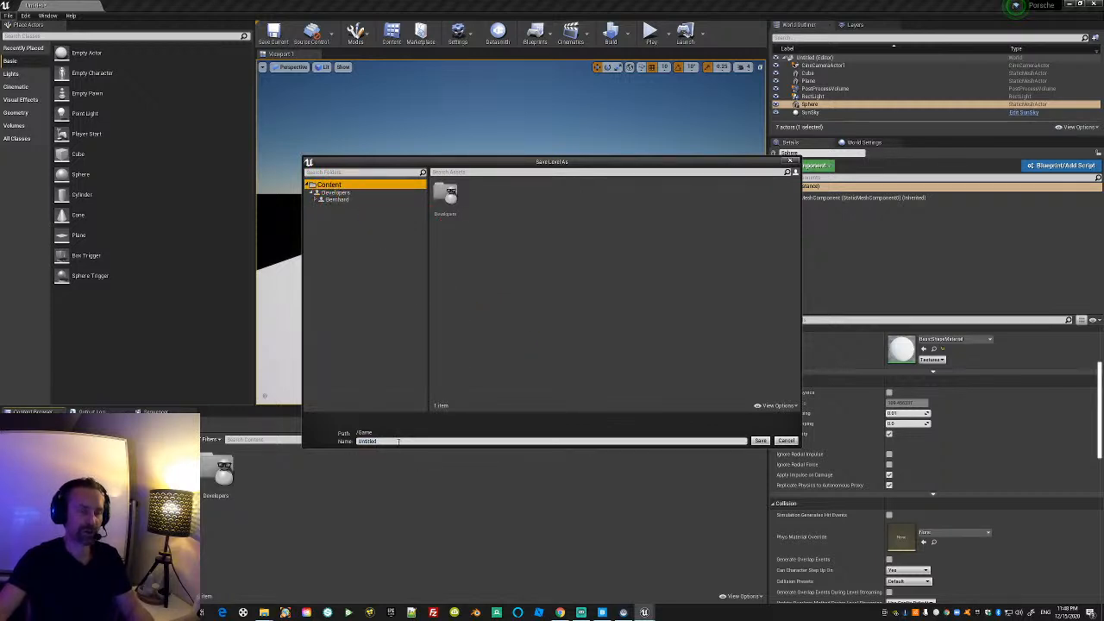
drag(380, 441, 312, 436)
text(Level_001)
key(Return)
mouse_move(409, 239)
right_down()
mouse_move(412, 272)
mouse_move(427, 281)
mouse_move(431, 242)
mouse_move(388, 226)
mouse_move(449, 243)
mouse_move(418, 246)
right_up()
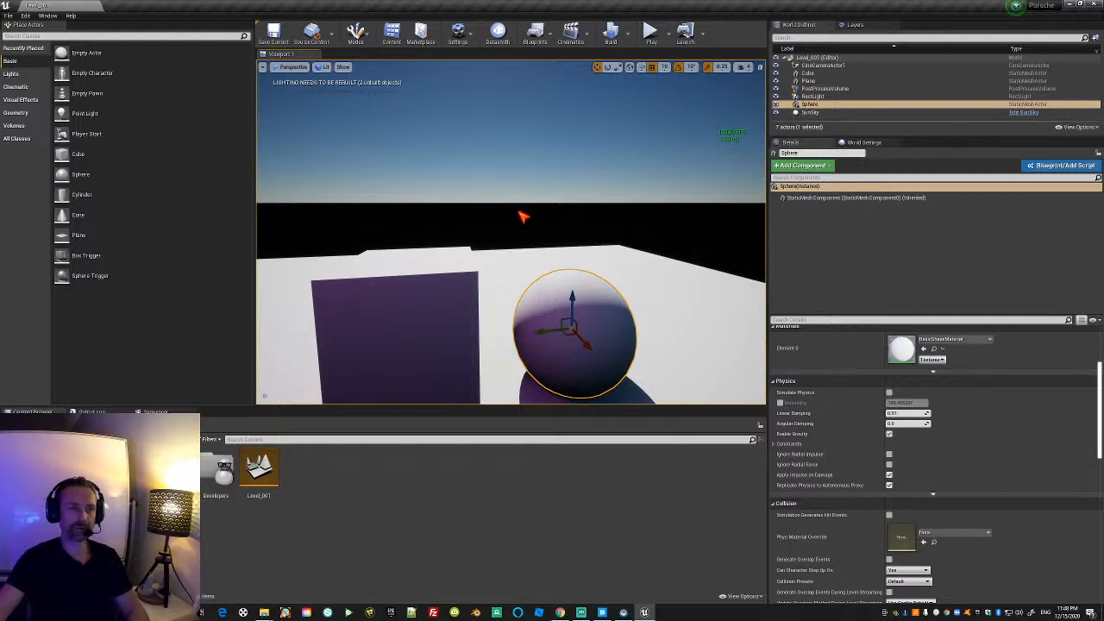
click(499, 39)
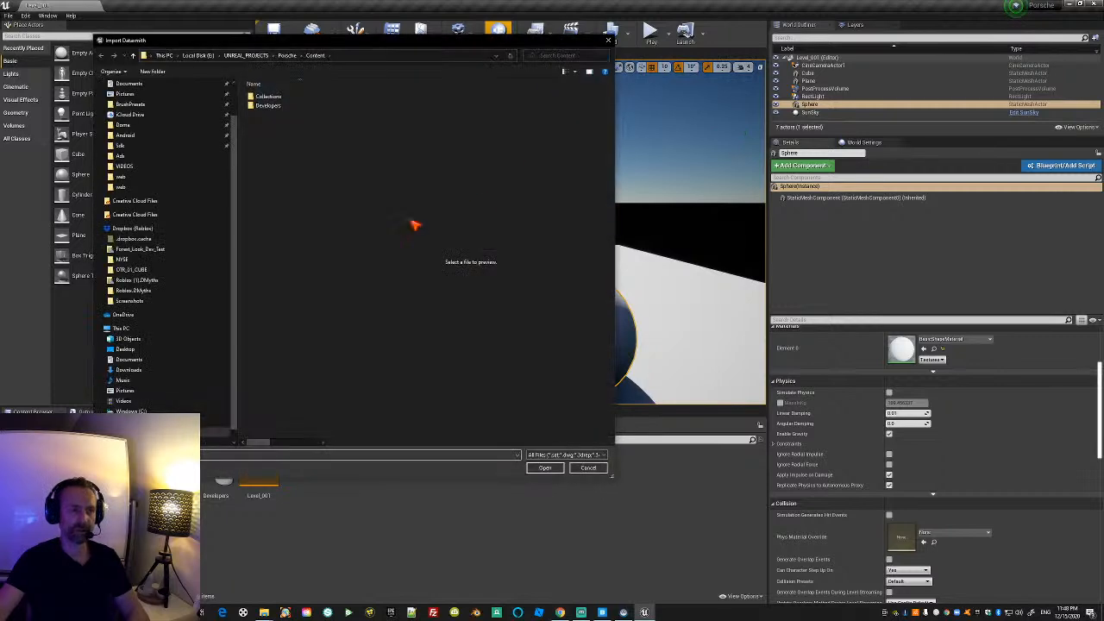
click(608, 40)
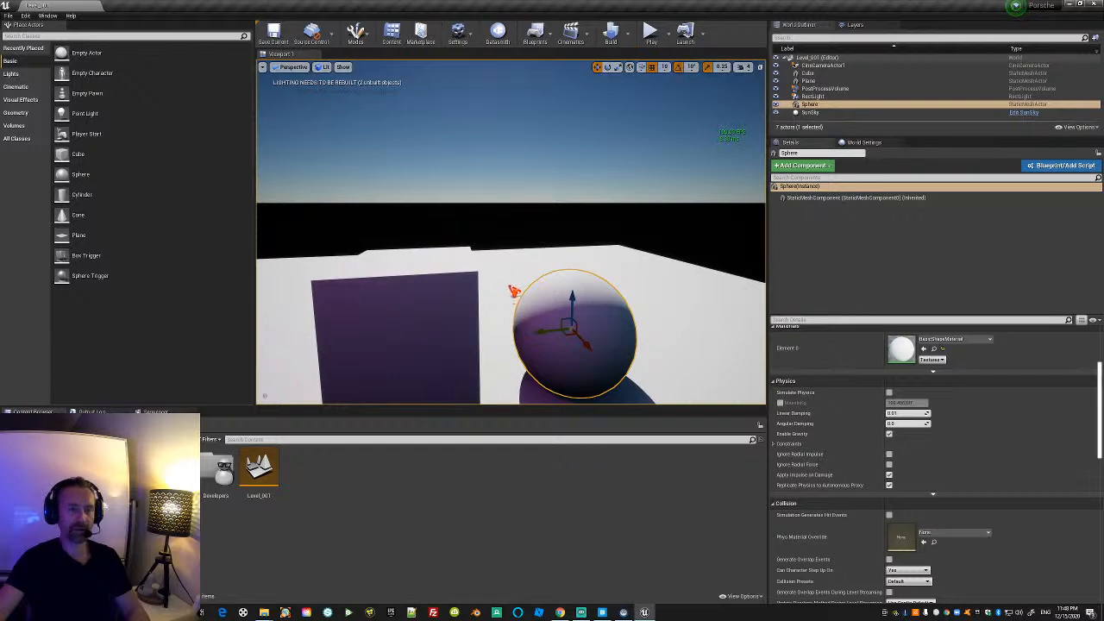
scroll(417, 219, down, 5)
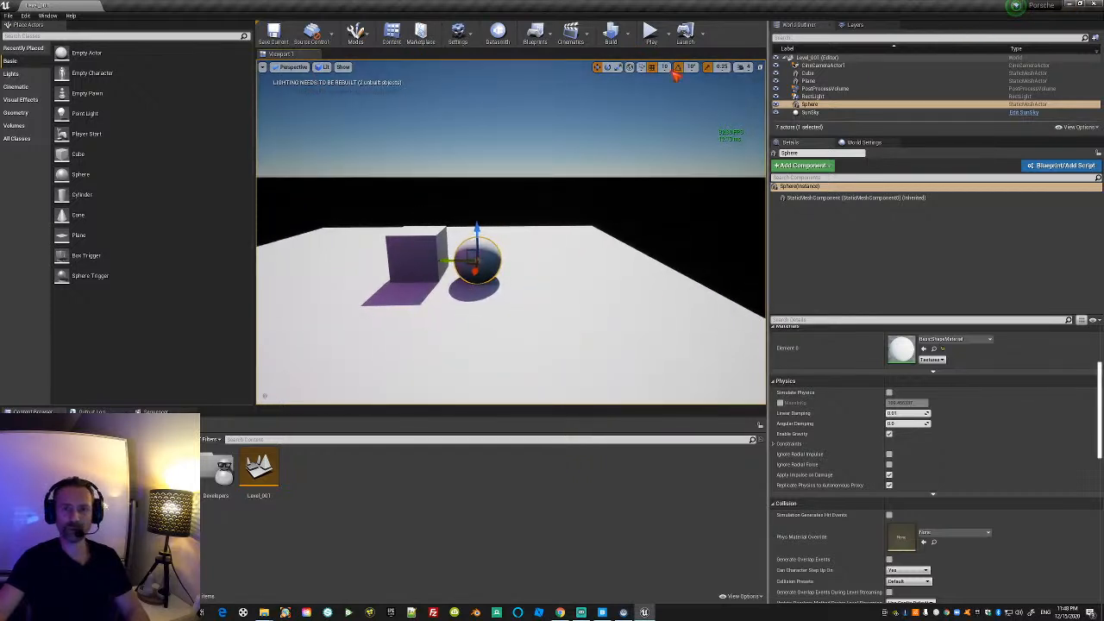
scroll(489, 222, up, 5)
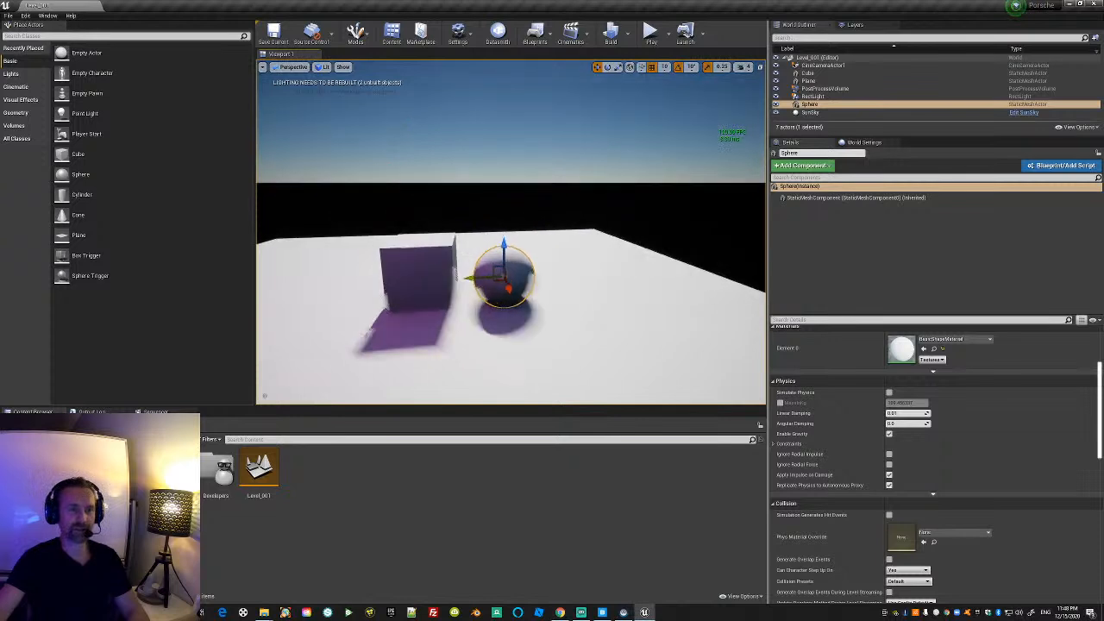
right_drag(489, 221, 491, 220)
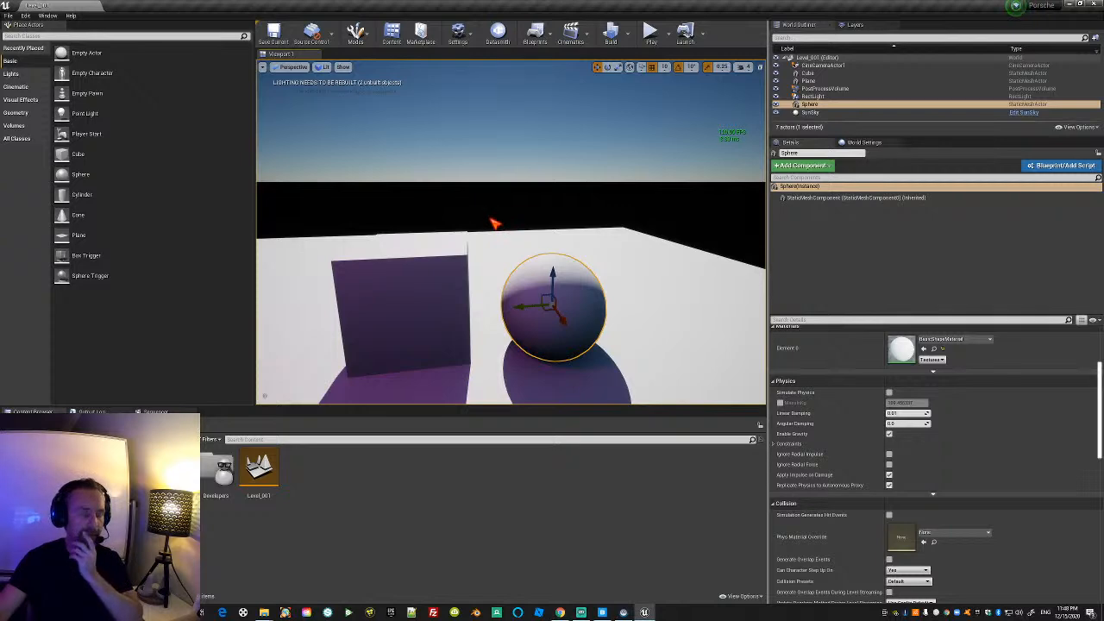
click(602, 612)
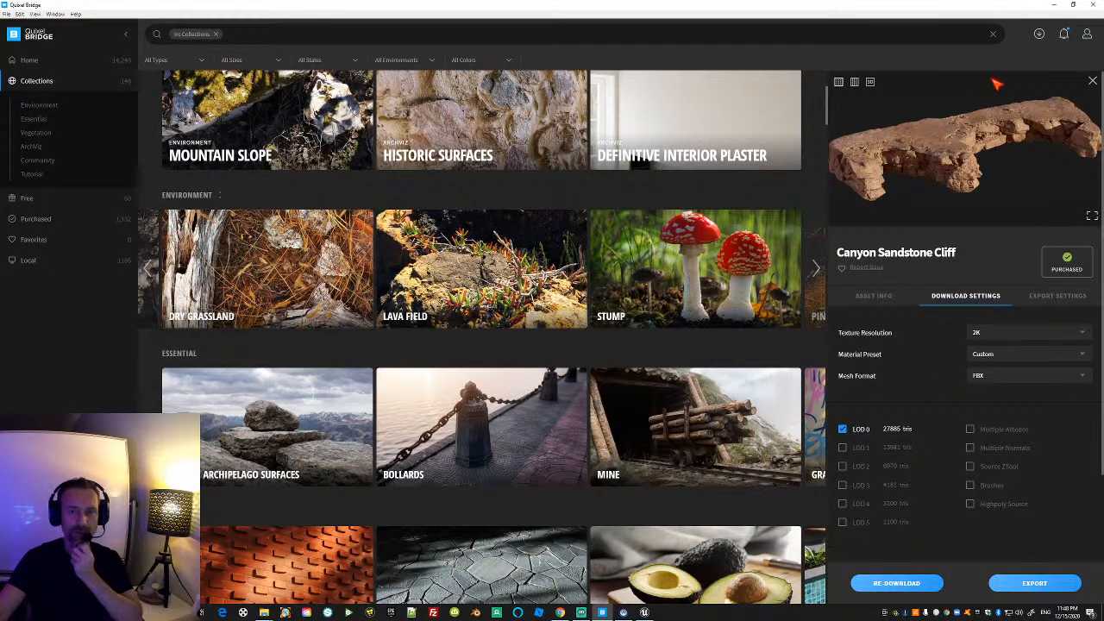
click(1057, 6)
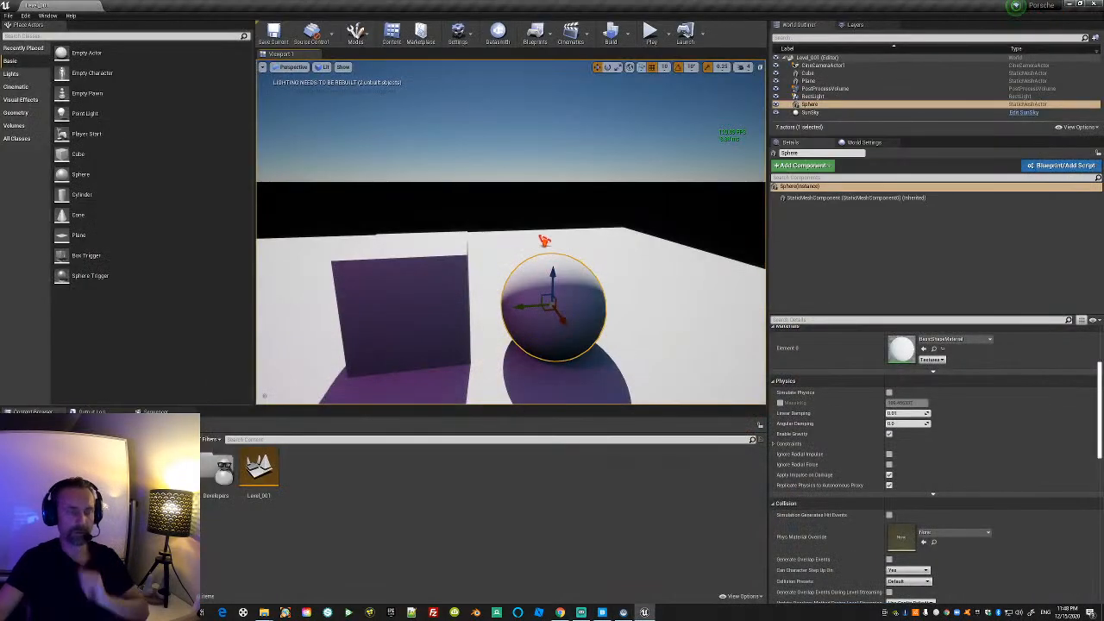
mouse_move(515, 247)
right_down()
mouse_move(552, 245)
mouse_move(534, 226)
mouse_move(517, 229)
right_up()
Switch to the browser, inspect the 1975 Porsche 911 (930) Turbo model on Sketchfab in full screen, and return to Unreal Editor.
click(561, 612)
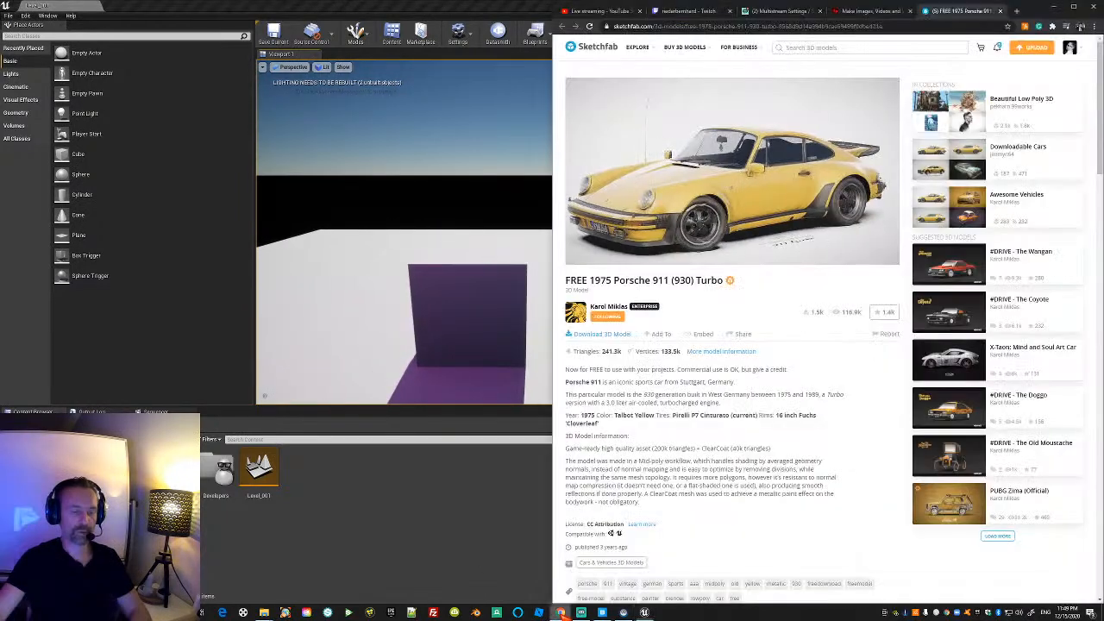
click(888, 255)
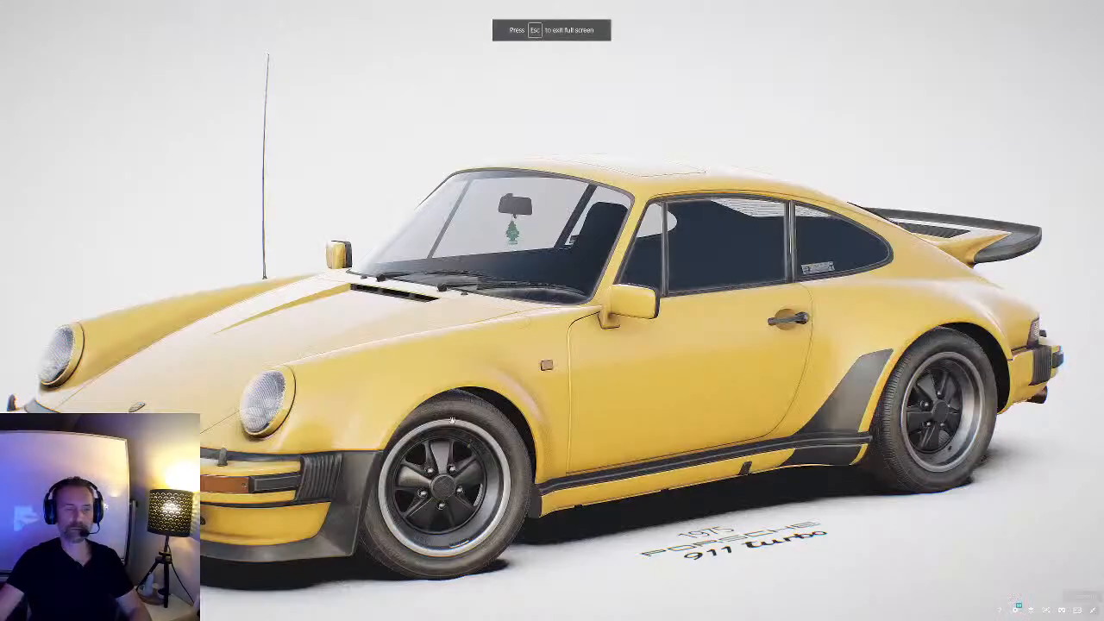
scroll(398, 299, up, 5)
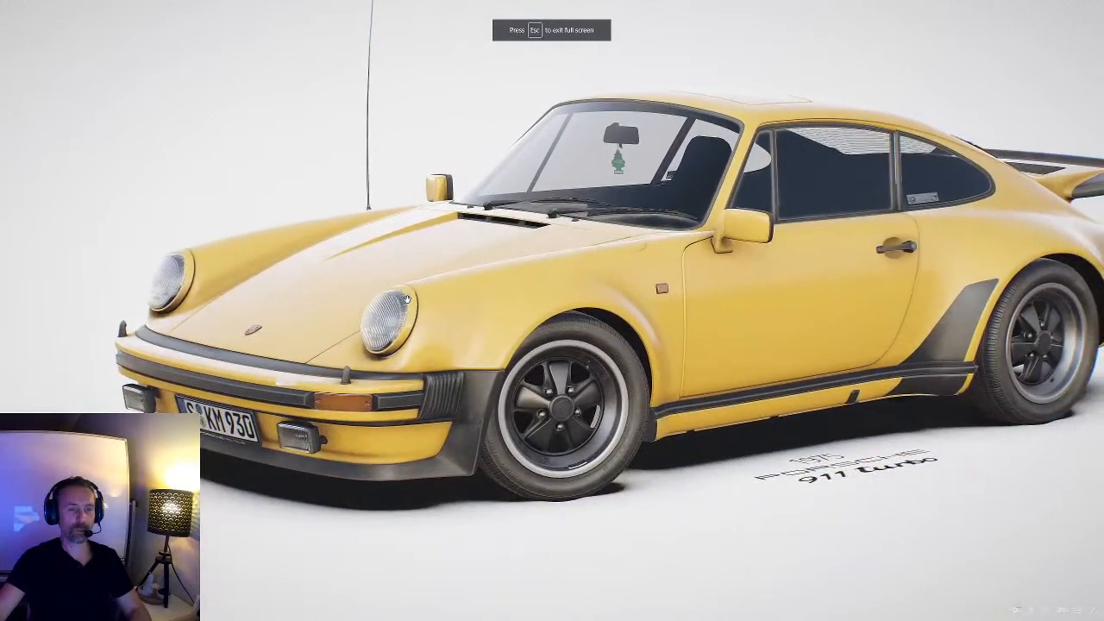
scroll(400, 301, down, 5)
drag(402, 302, 330, 273)
scroll(488, 313, up, 5)
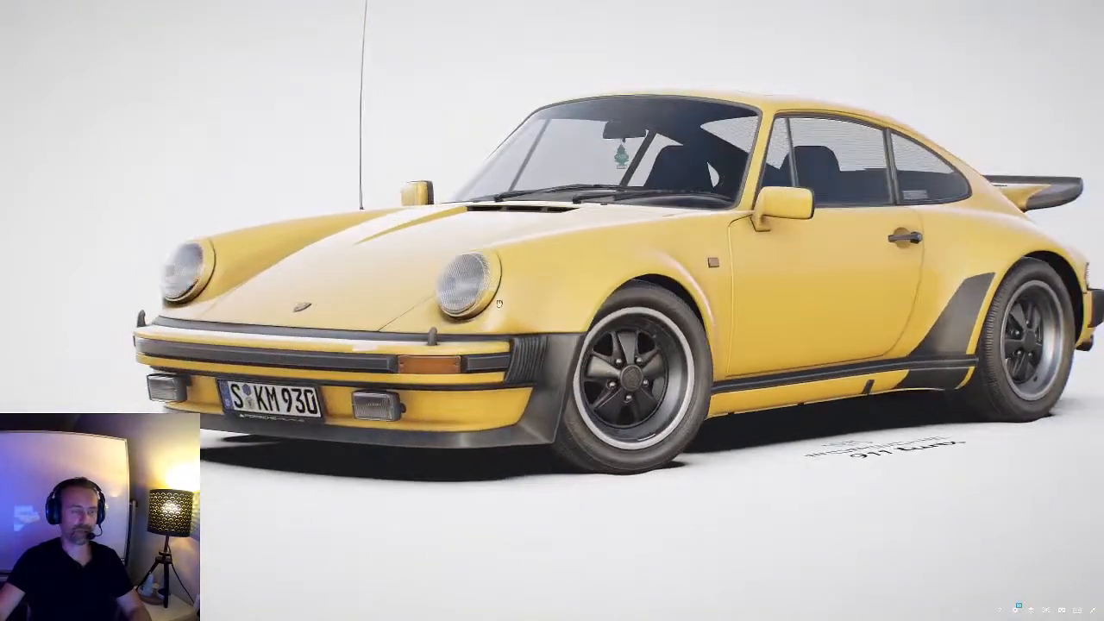
key(Escape)
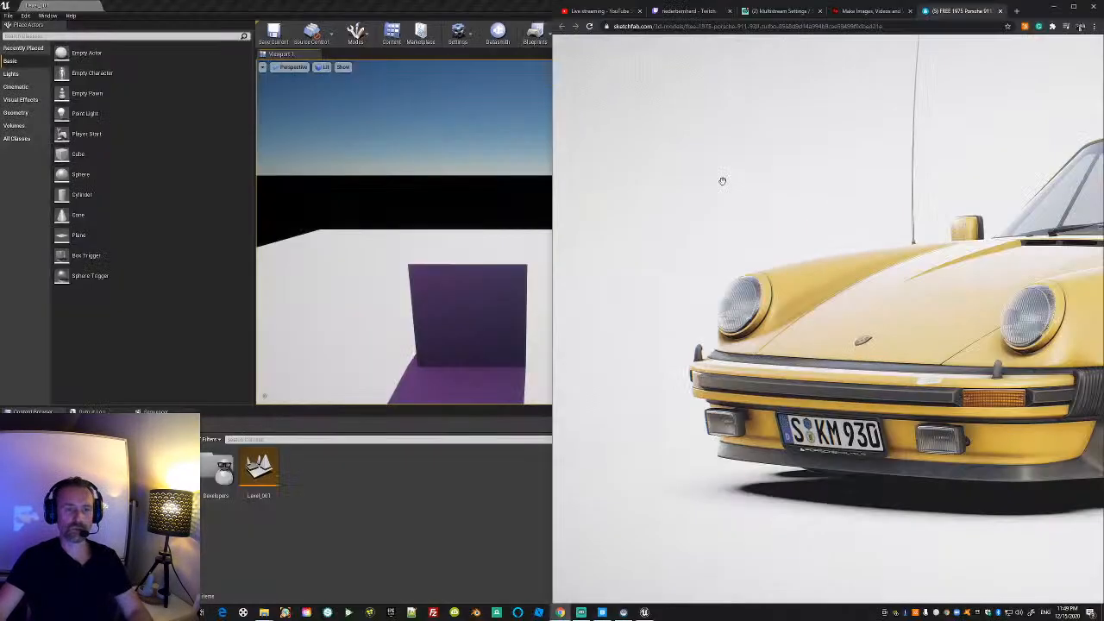
click(7, 15)
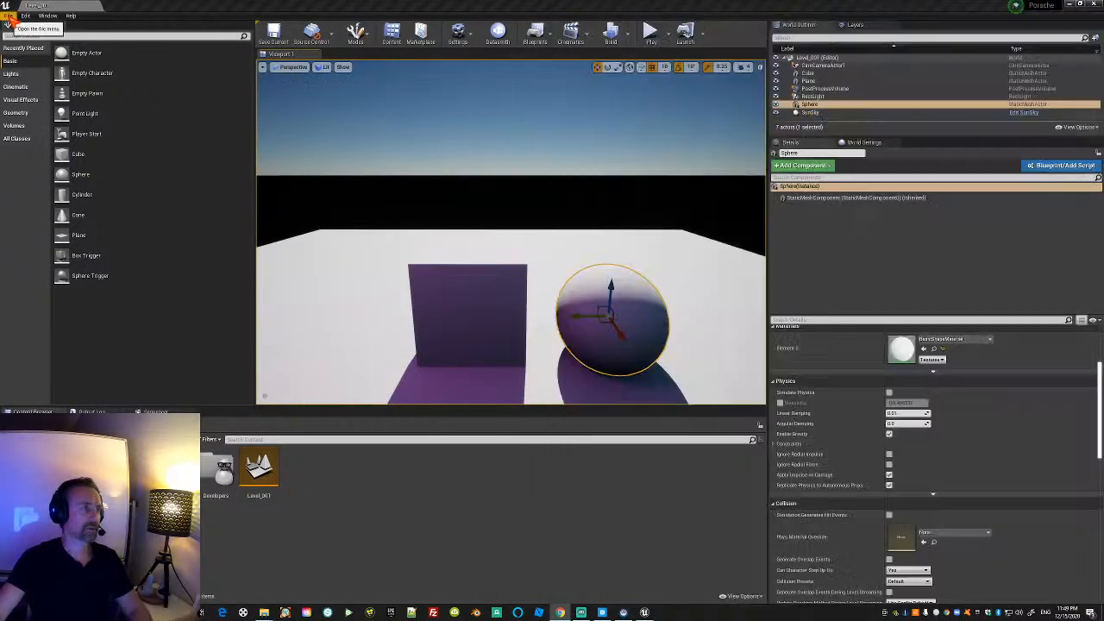
key(Escape)
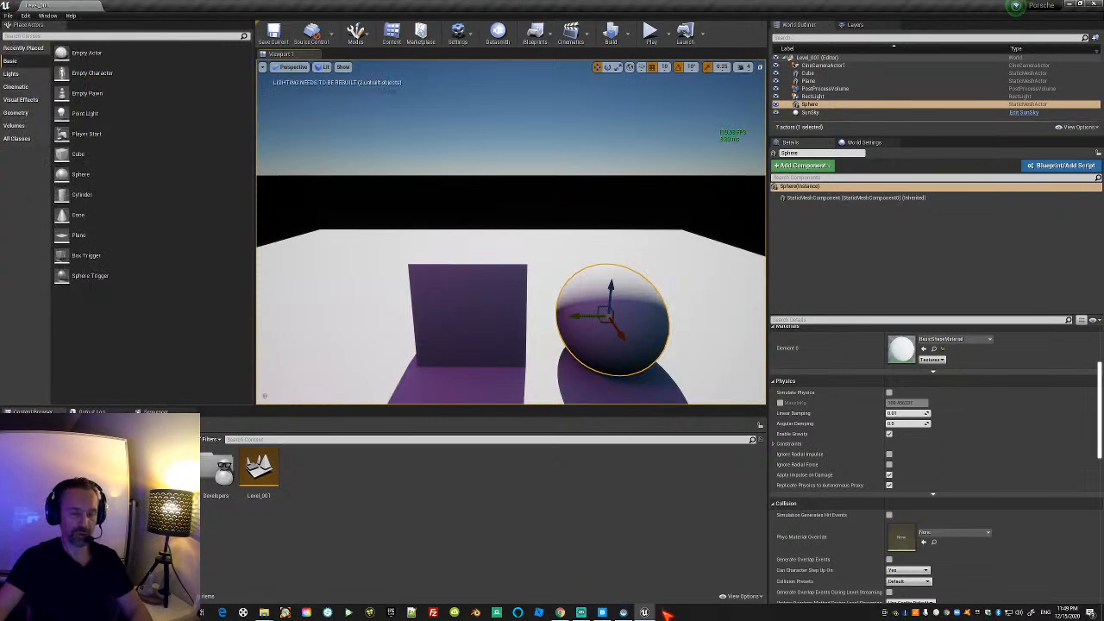
Switch to the browser and download the FREE 1975 Porsche 911 (930) Turbo from Sketchfab in the autoconverted glTF format.
click(560, 612)
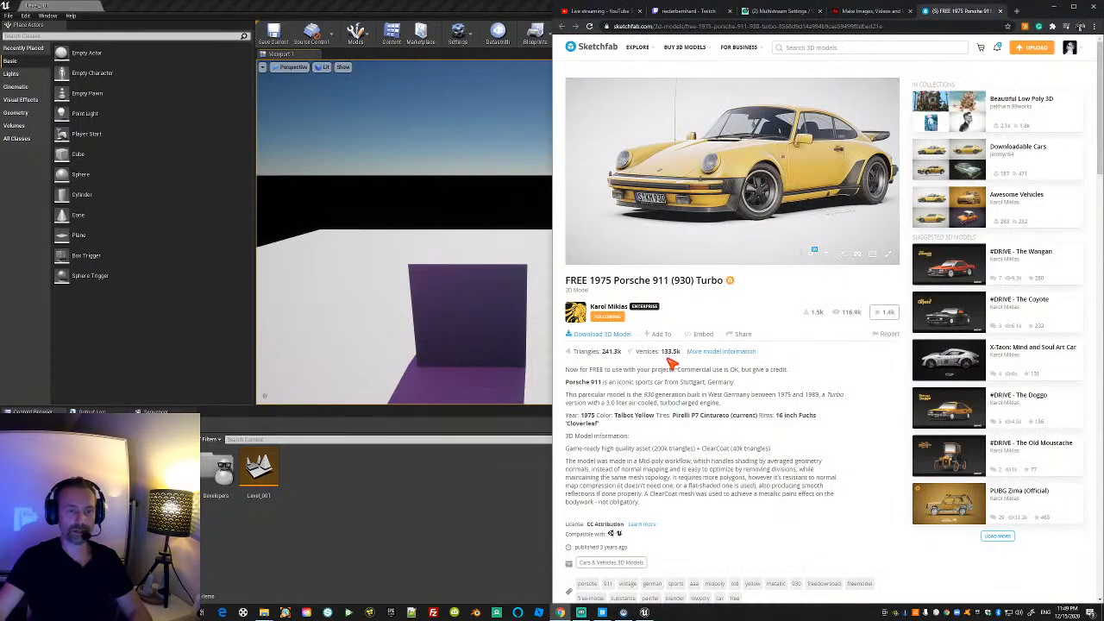
click(603, 334)
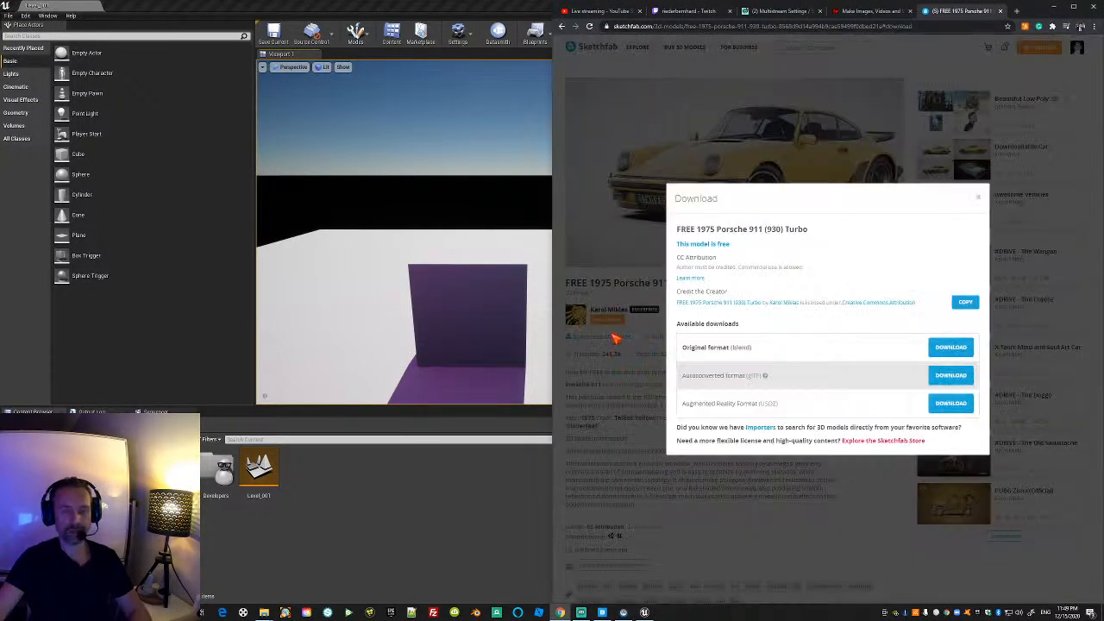
click(951, 376)
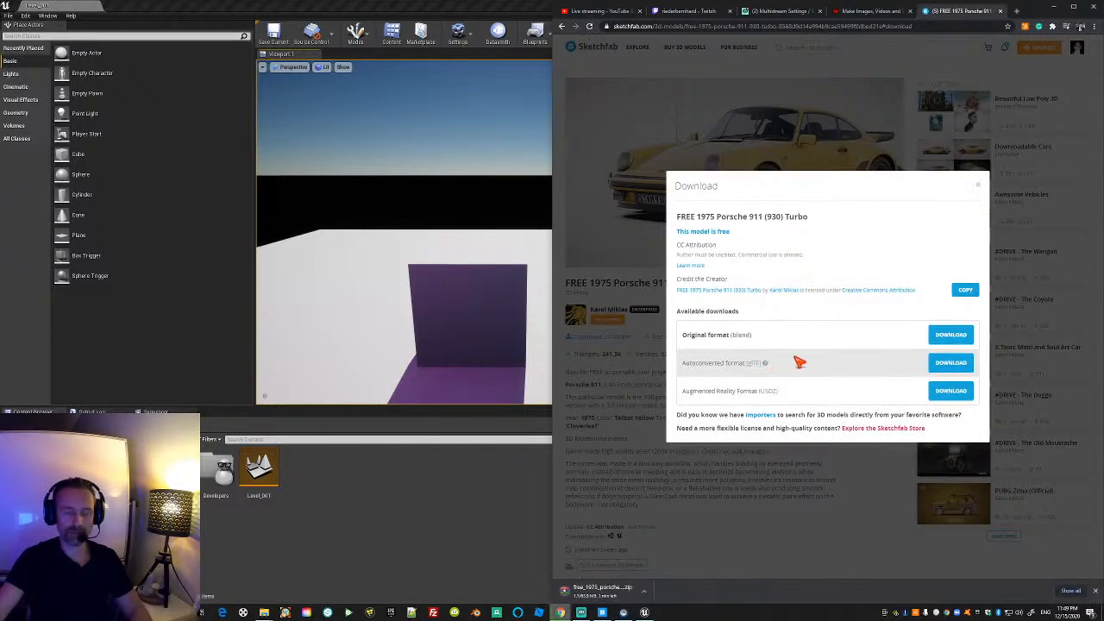
click(978, 187)
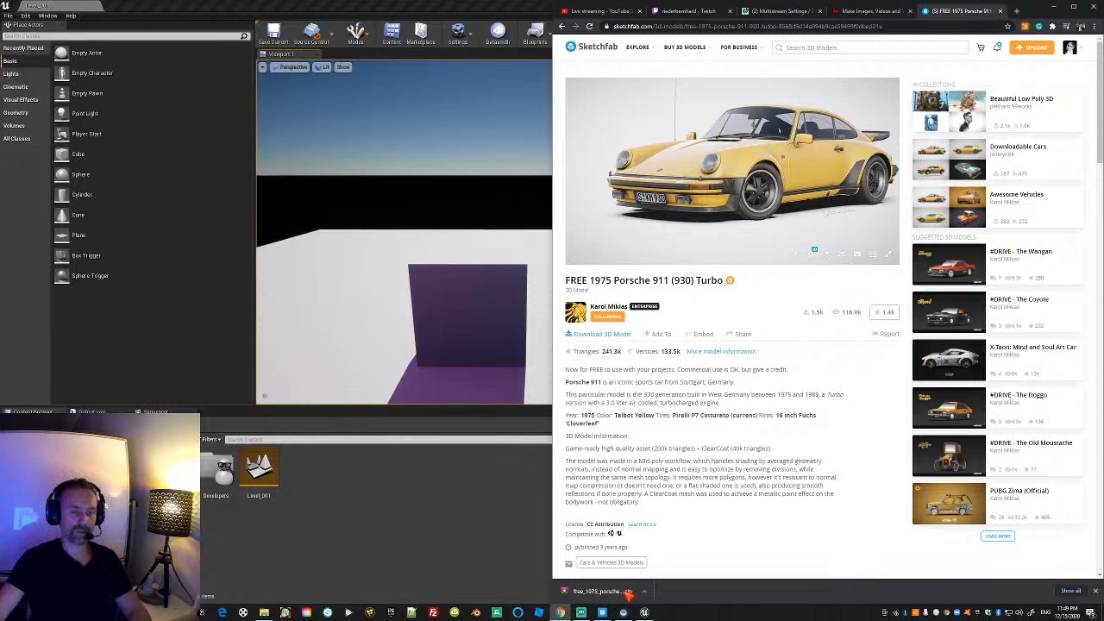
Return to Unreal Editor and create a folder named Datasmith in the Content folder.
click(317, 520)
click(24, 424)
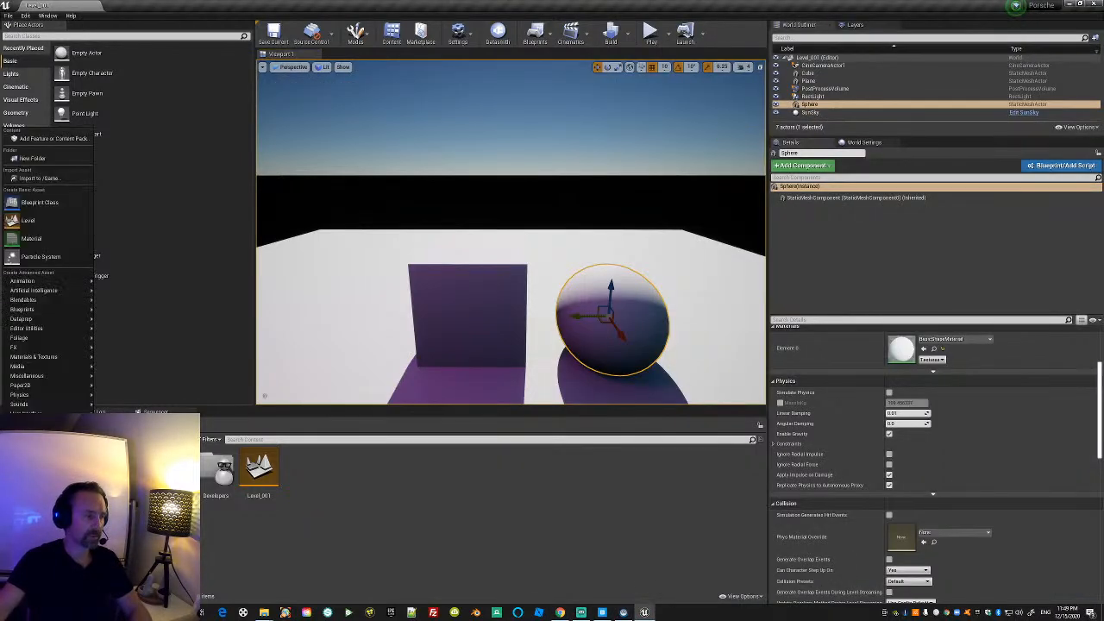
click(24, 425)
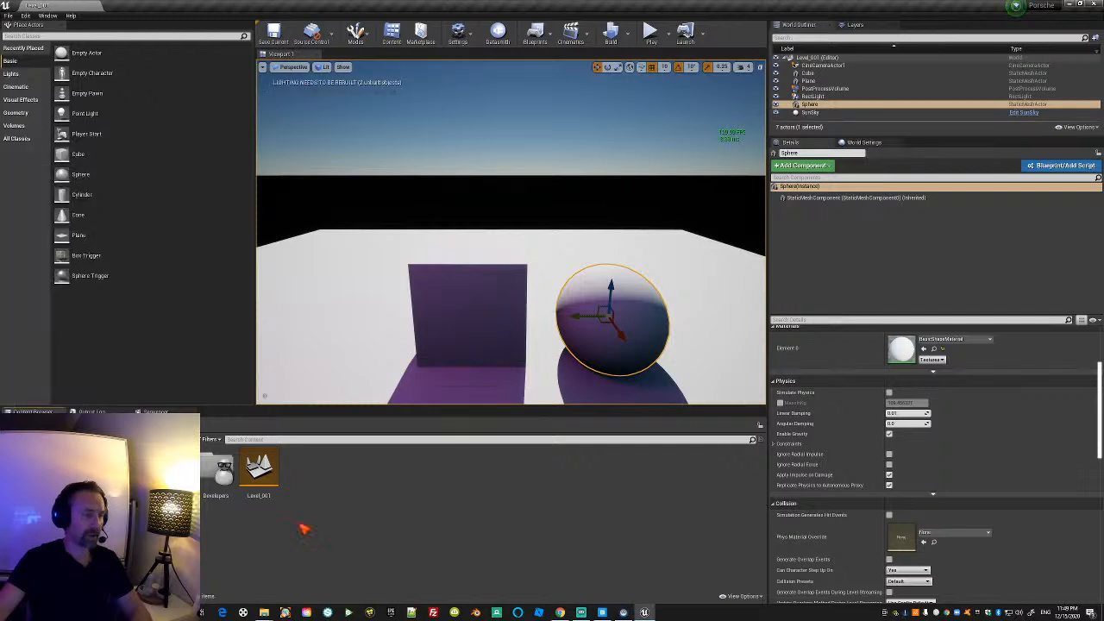
right_click(376, 521)
click(405, 260)
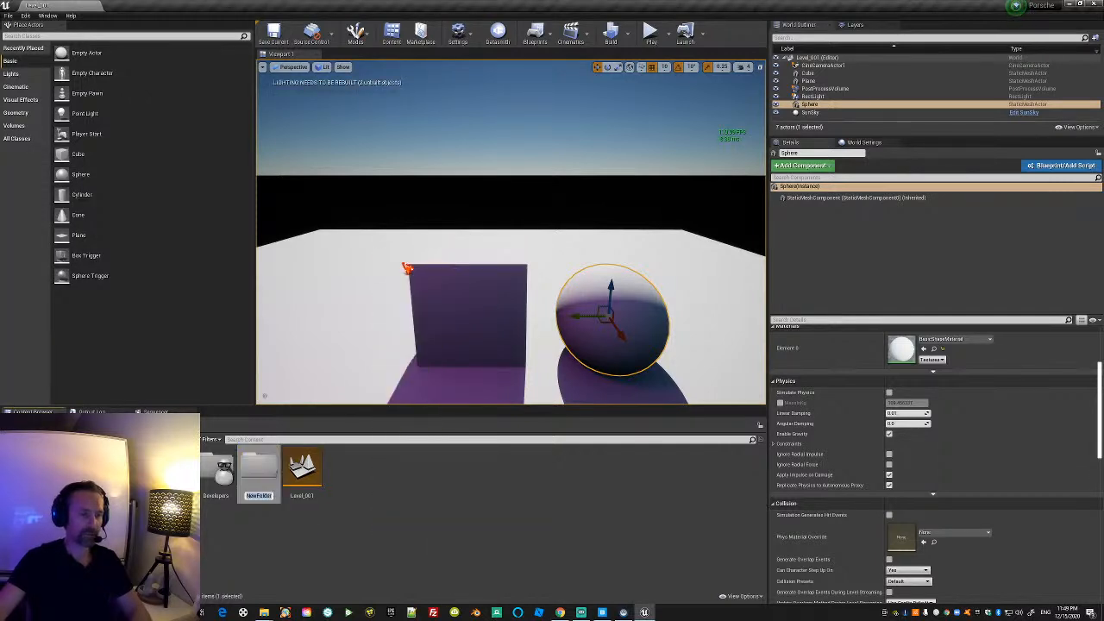
key(Return)
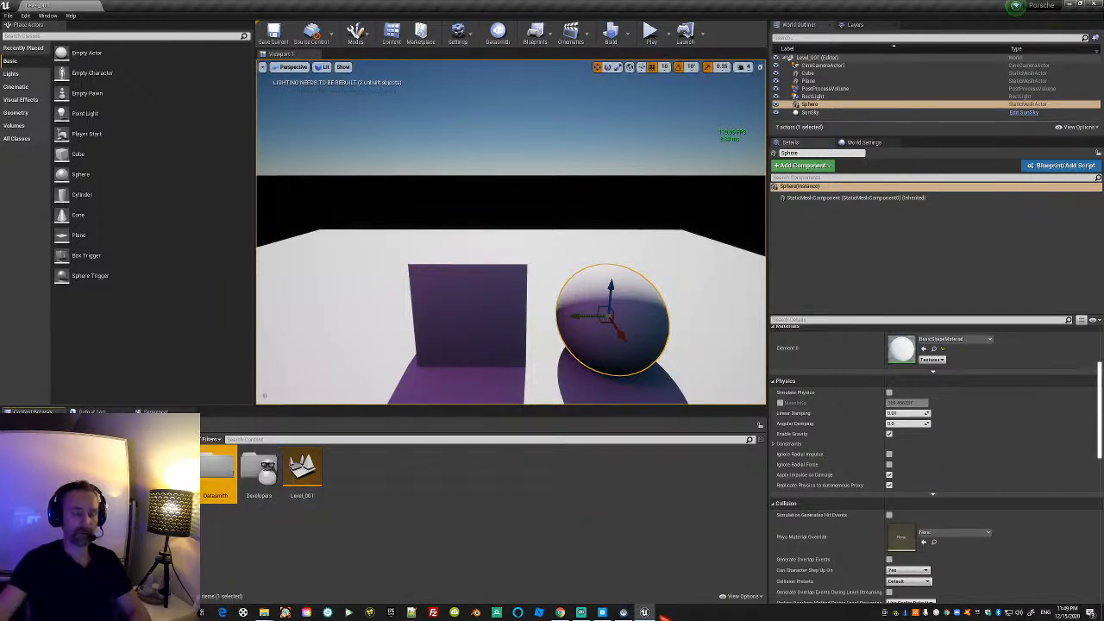
Locate the downloaded Porsche zip from the browser in File Explorer and extract it into its own subfolder.
click(561, 613)
click(643, 592)
click(660, 569)
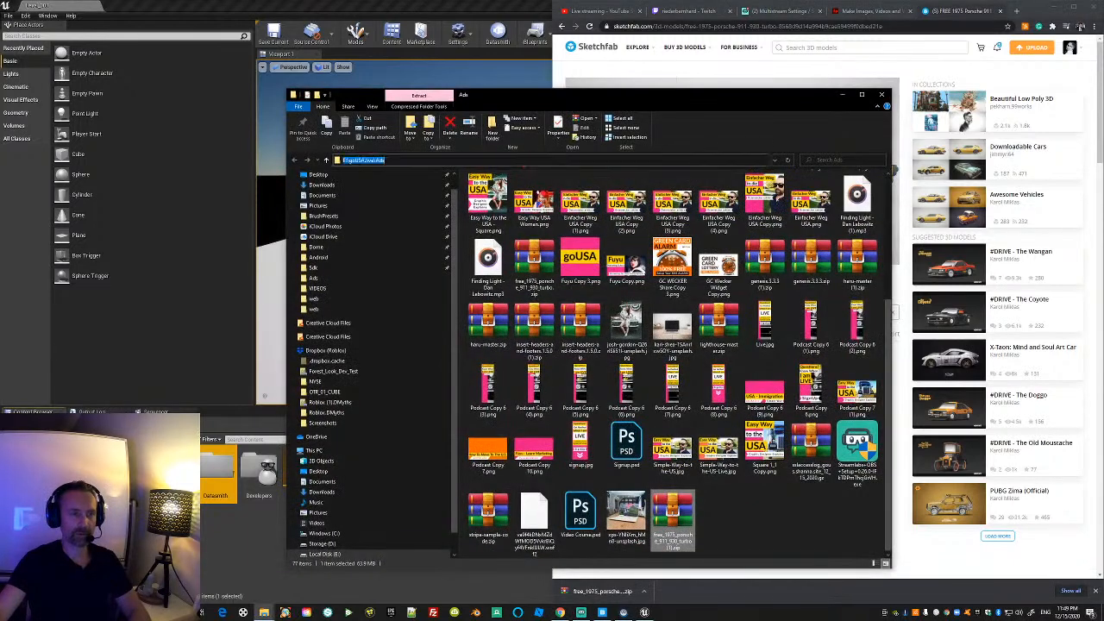
click(524, 161)
right_click(371, 168)
click(346, 188)
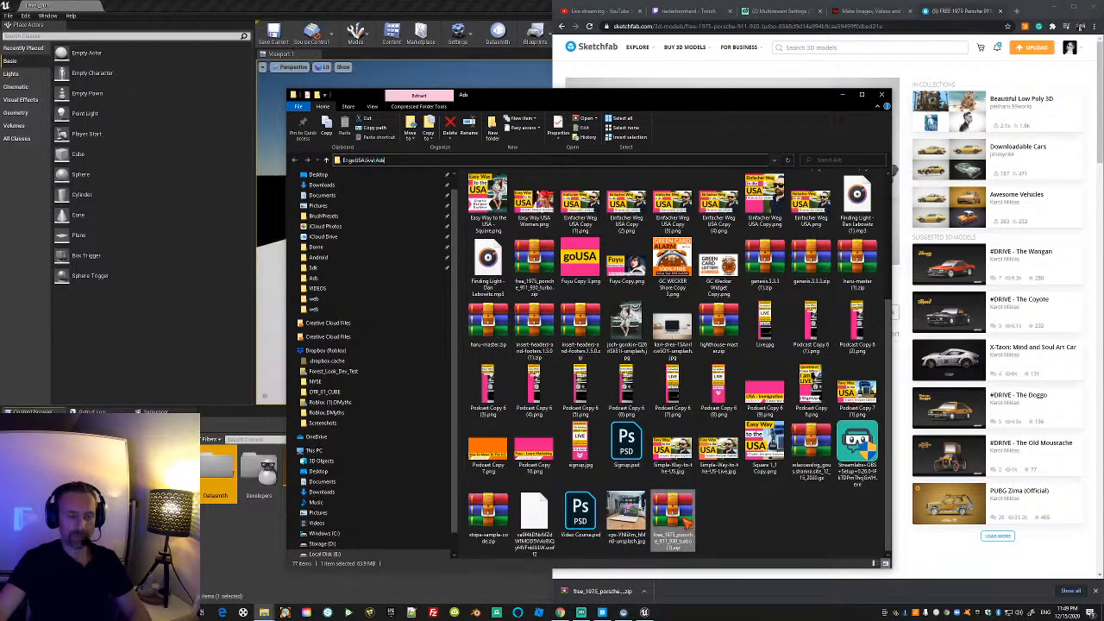
right_click(685, 523)
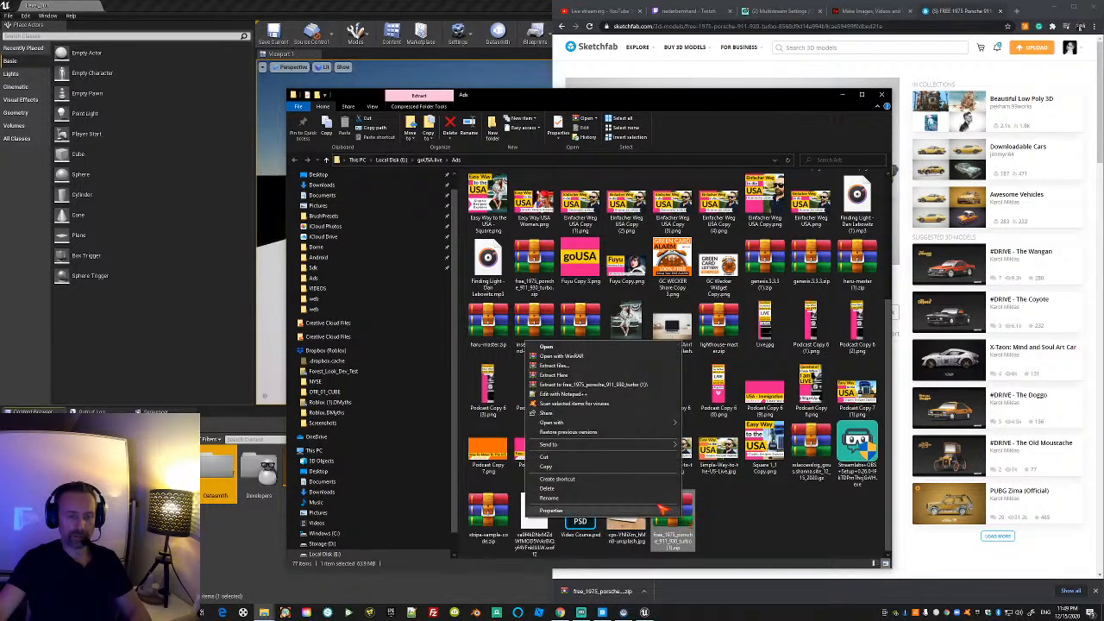
click(592, 386)
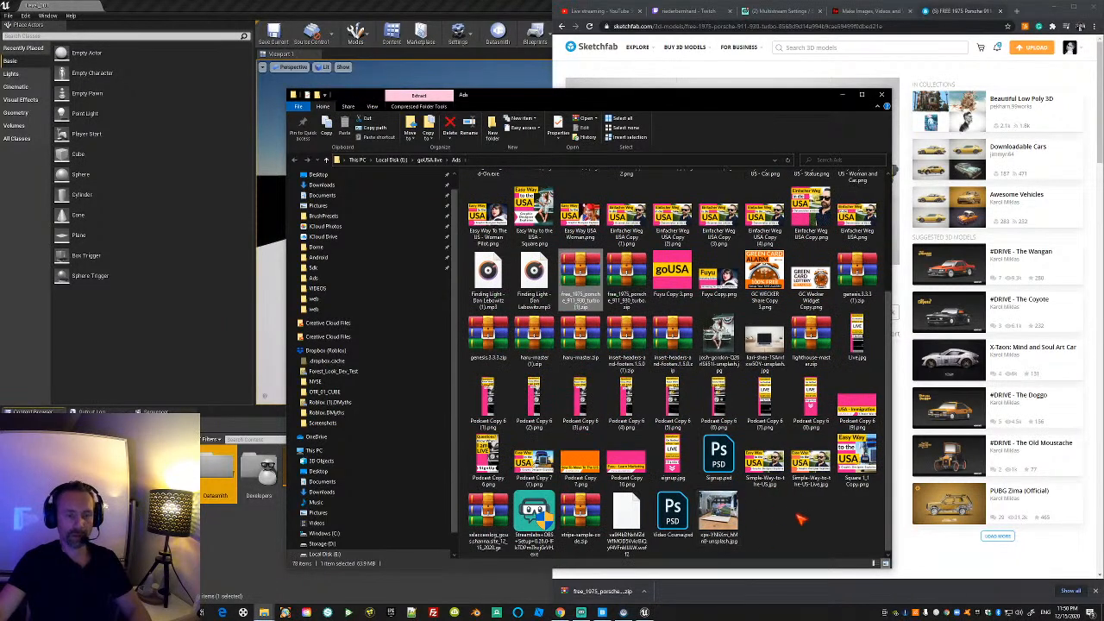
Open the extracted free_1975_porsche_911_930_turbo (1) folder, copy its path and minimize File Explorer.
scroll(789, 518, up, 3)
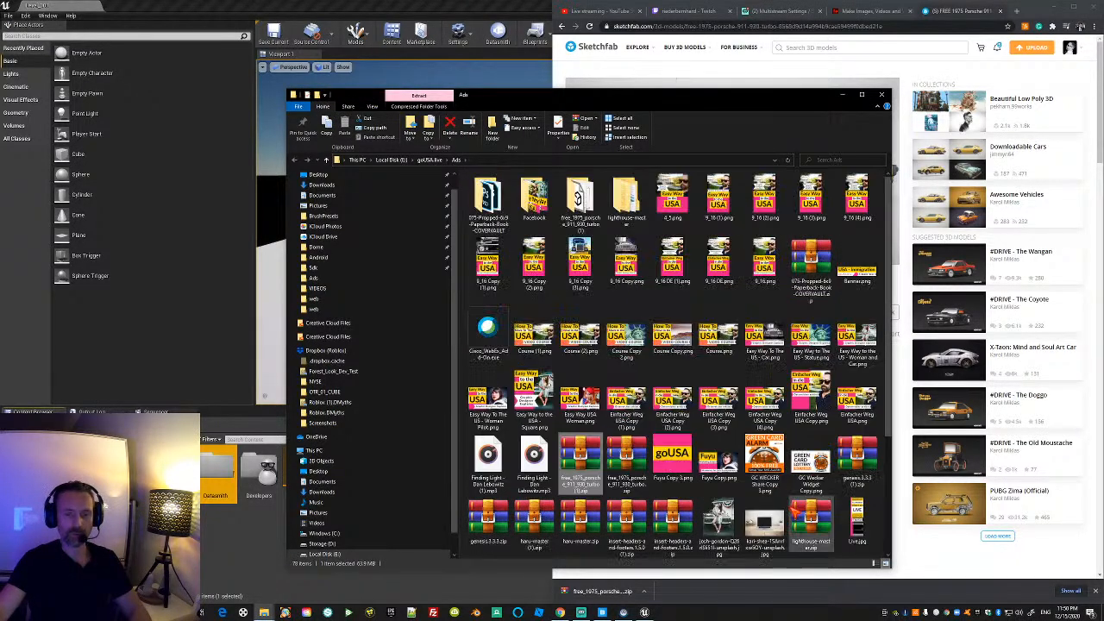
double_click(578, 205)
click(357, 161)
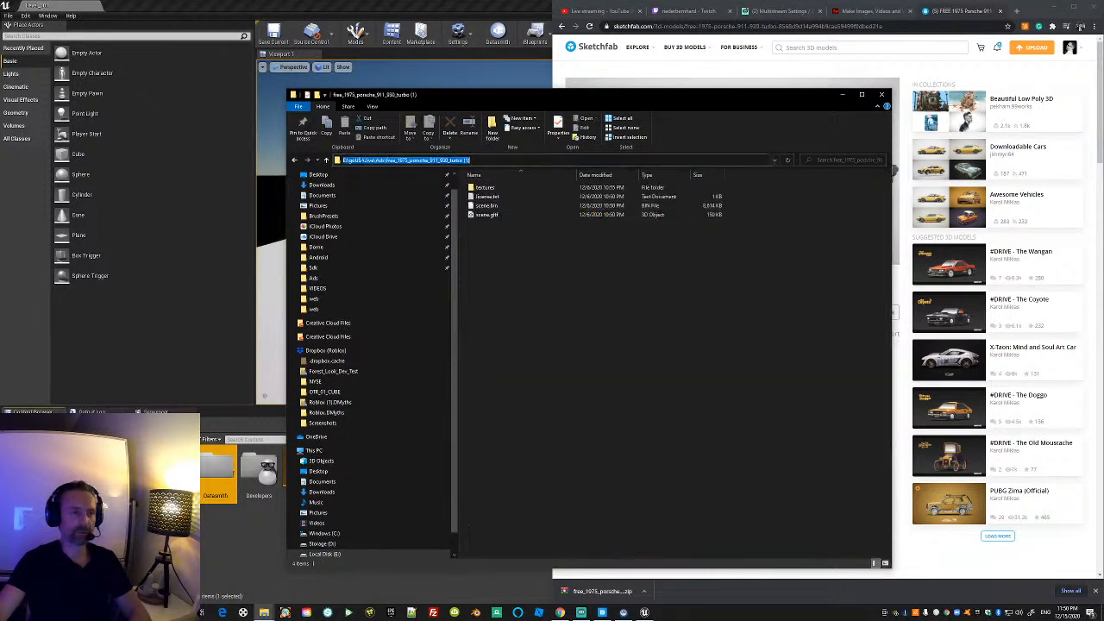
right_click(366, 164)
click(301, 188)
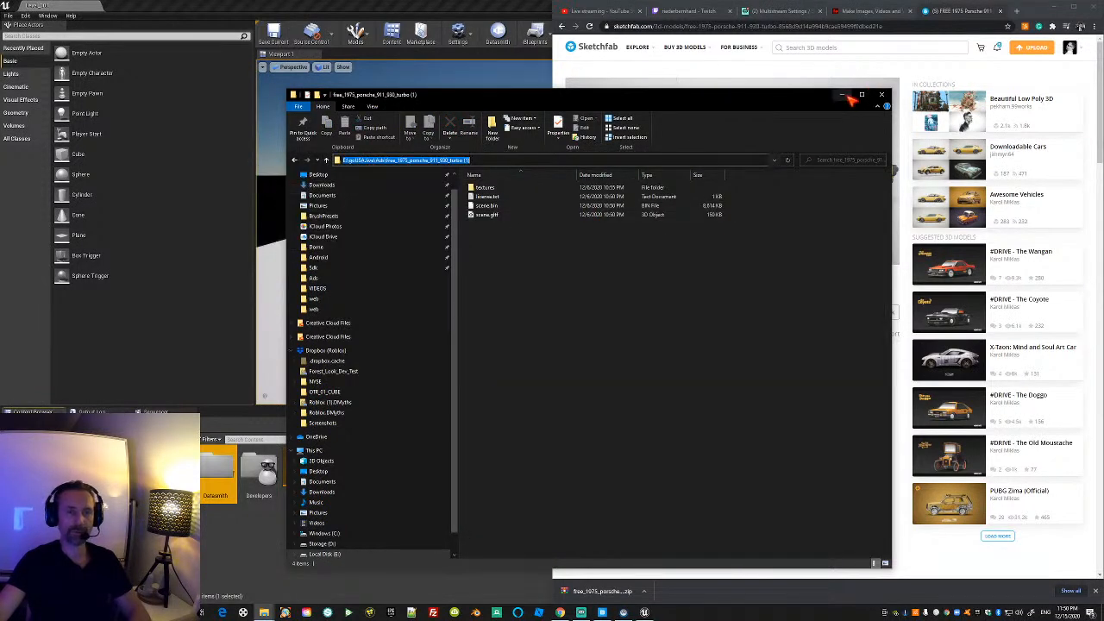
click(843, 95)
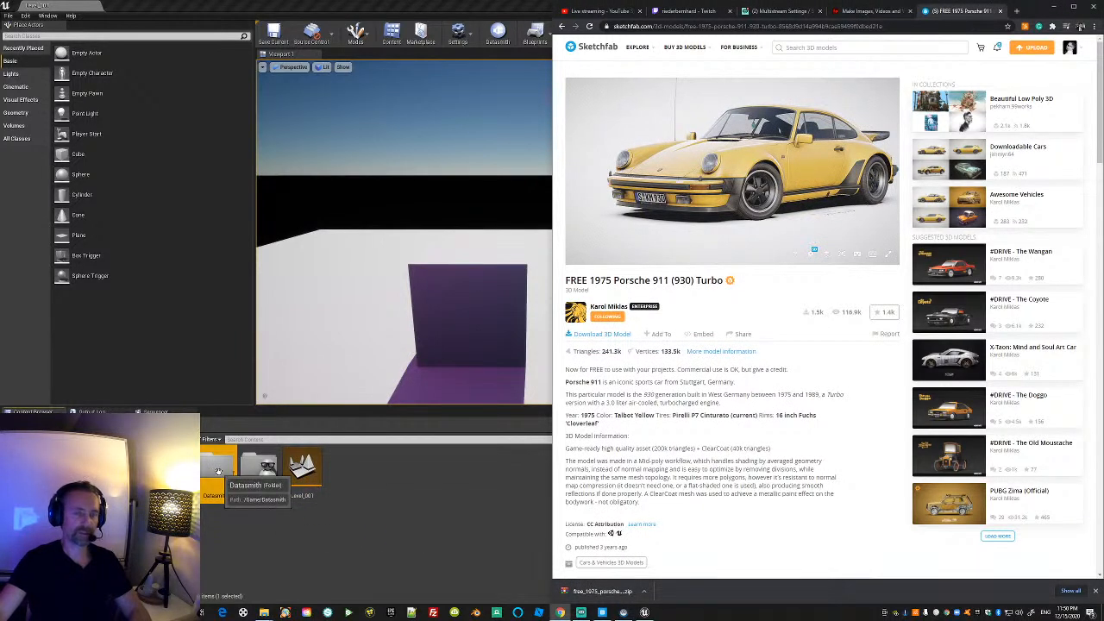
Switch to Unreal Editor and load scene.gltf from the extracted Porsche folder through Datasmith, choosing the Datasmith folder as import location.
click(435, 11)
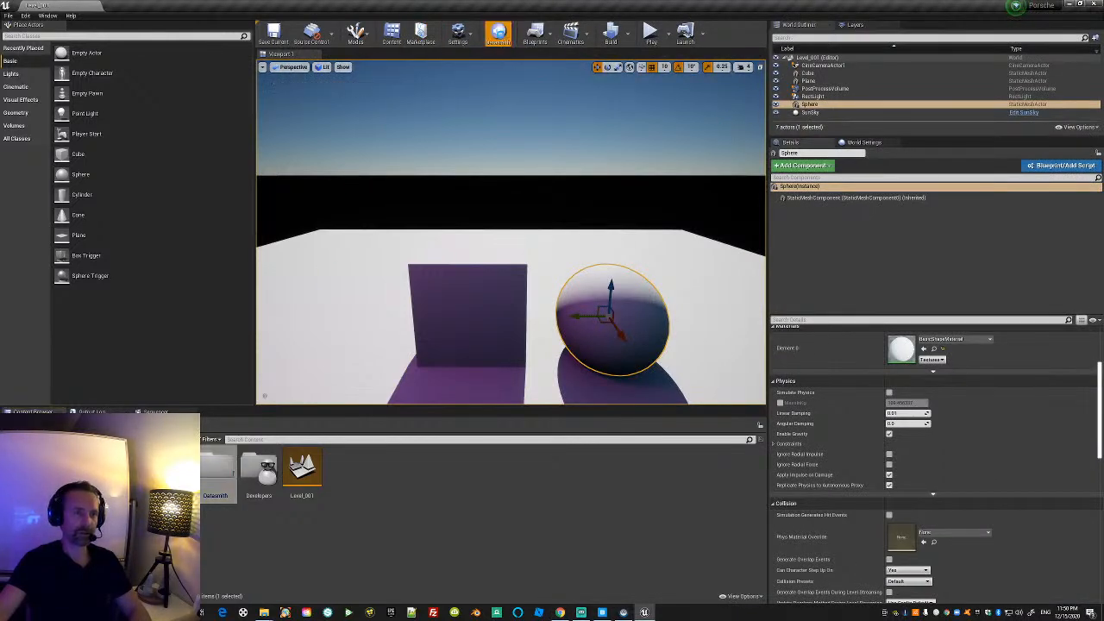
click(499, 36)
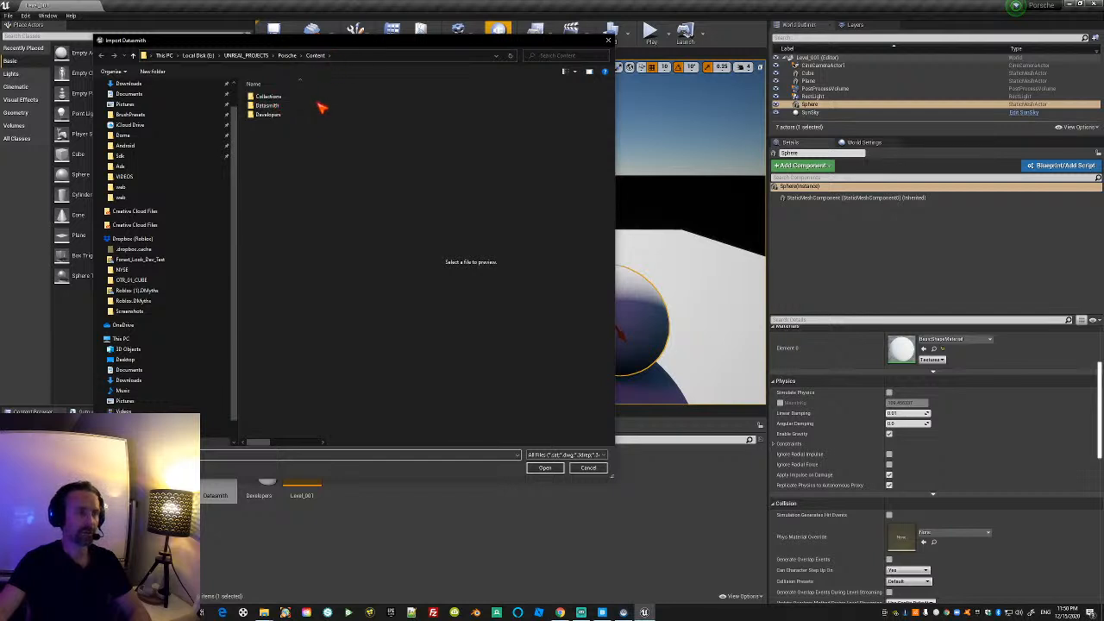
double_click(266, 105)
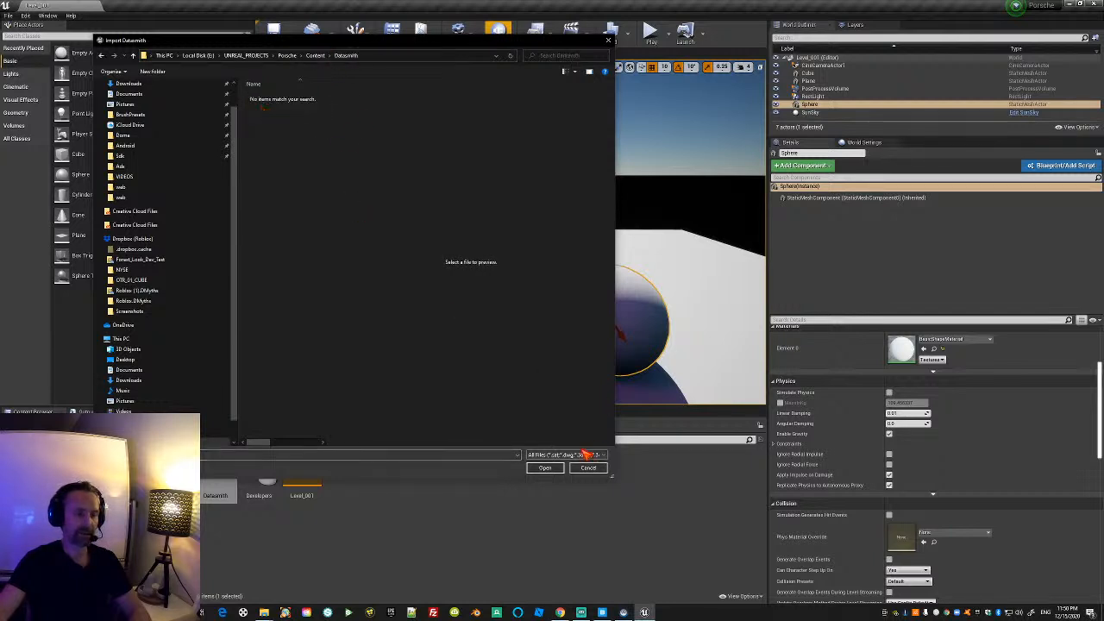
click(385, 57)
key(Return)
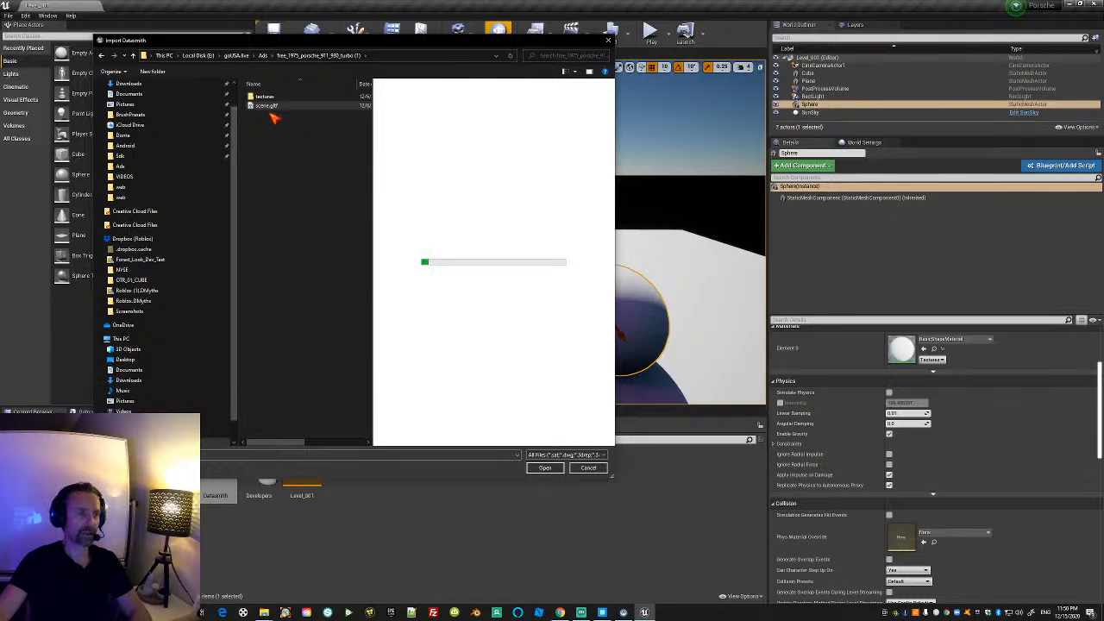
click(544, 468)
click(482, 239)
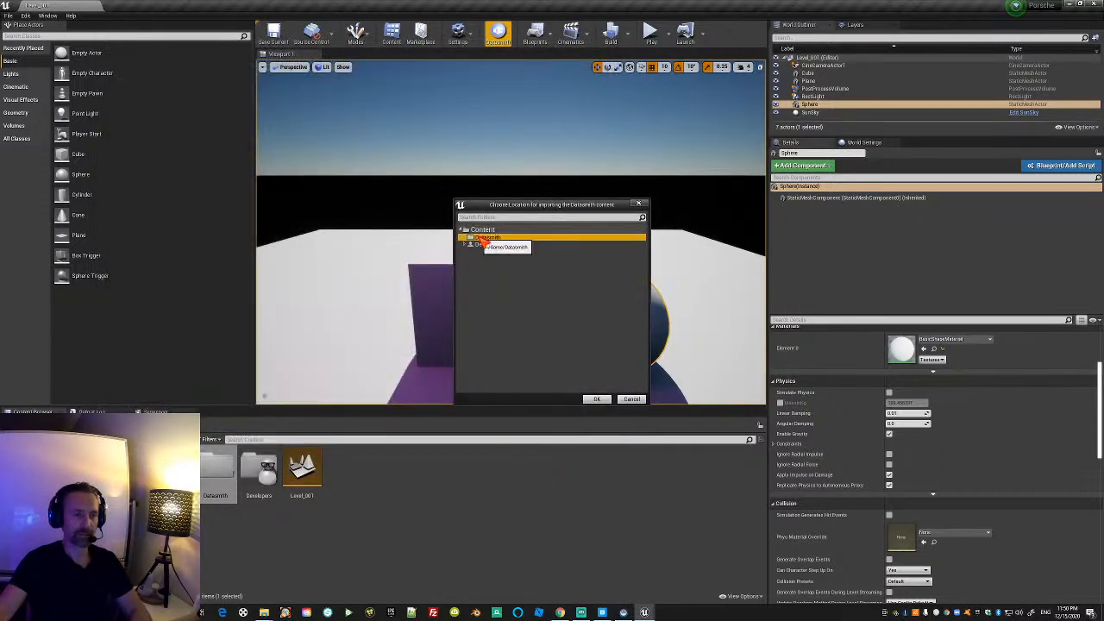
click(597, 400)
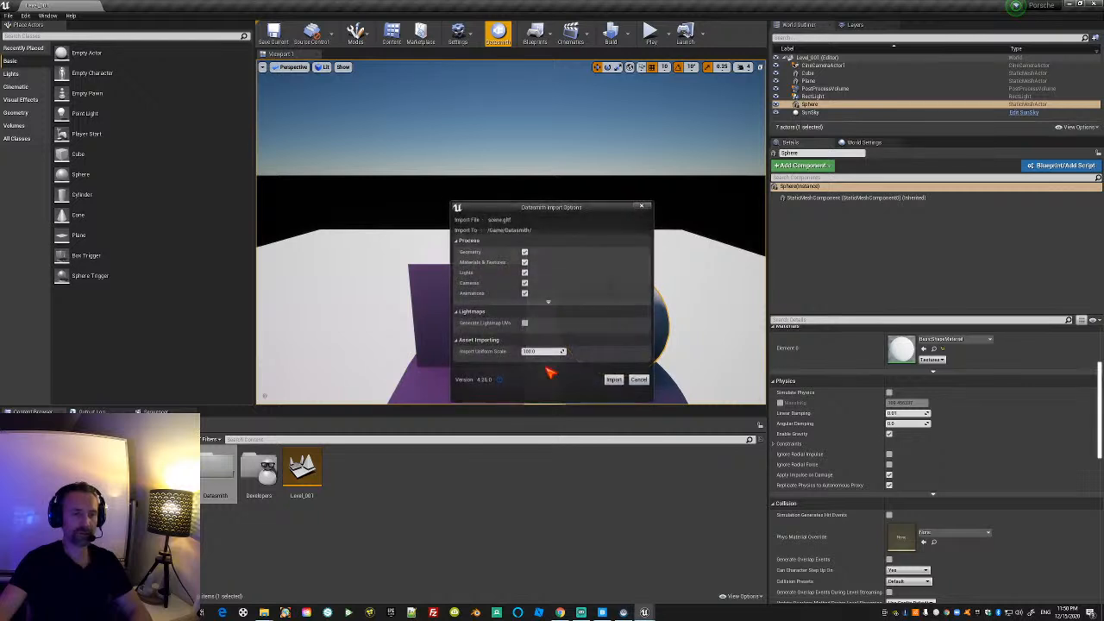
Exclude lights, cameras and animations, keep geometry and materials with the default static mesh options, and import the Porsche.
click(525, 283)
click(525, 272)
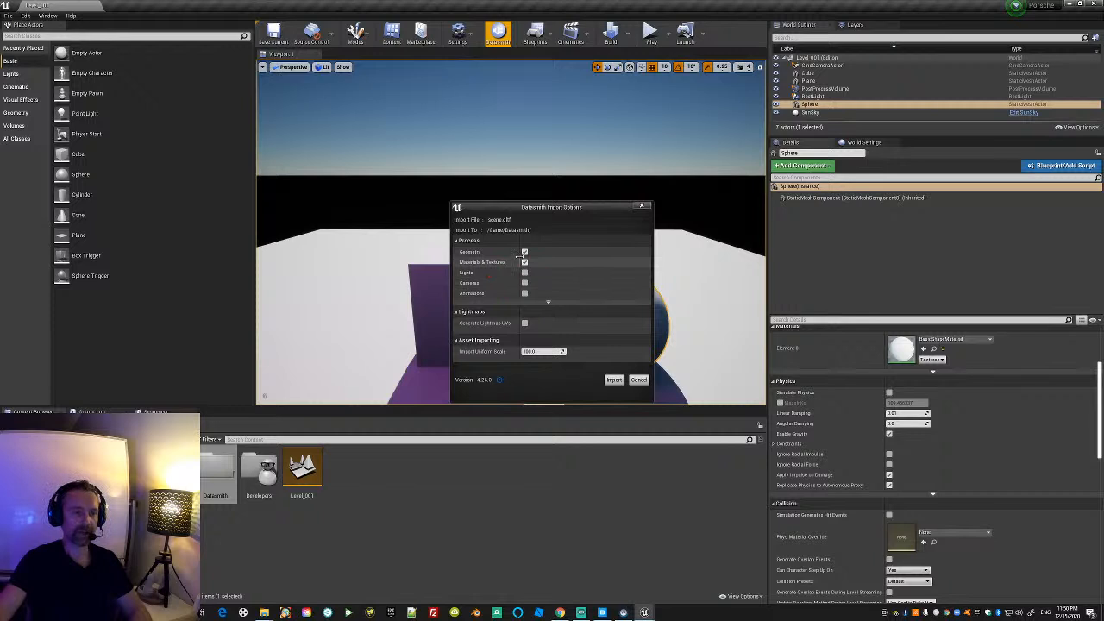
click(548, 302)
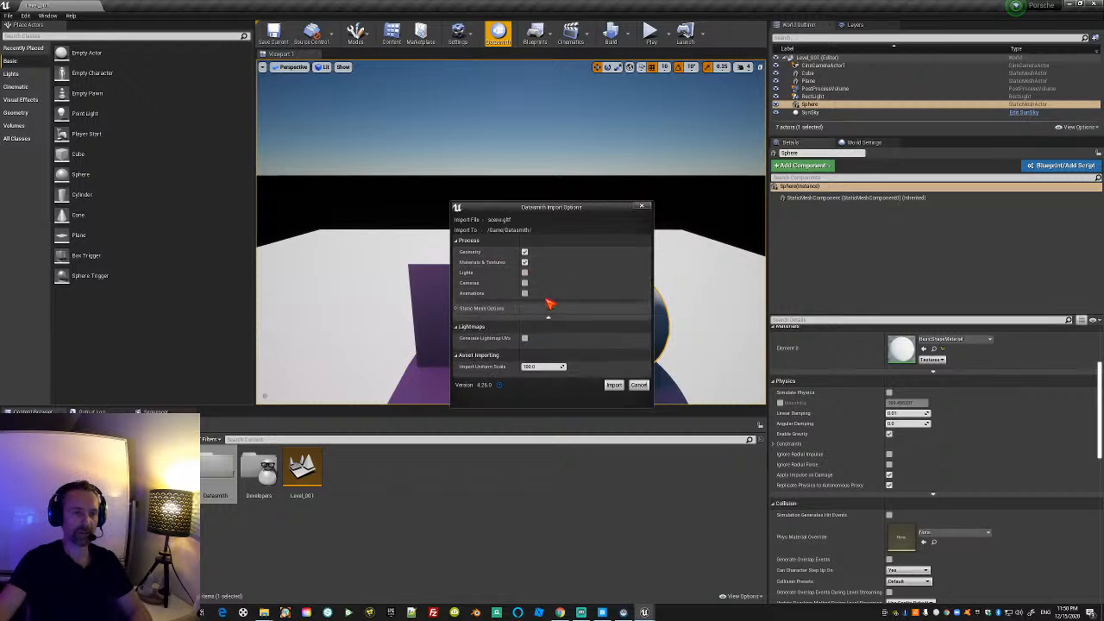
click(456, 309)
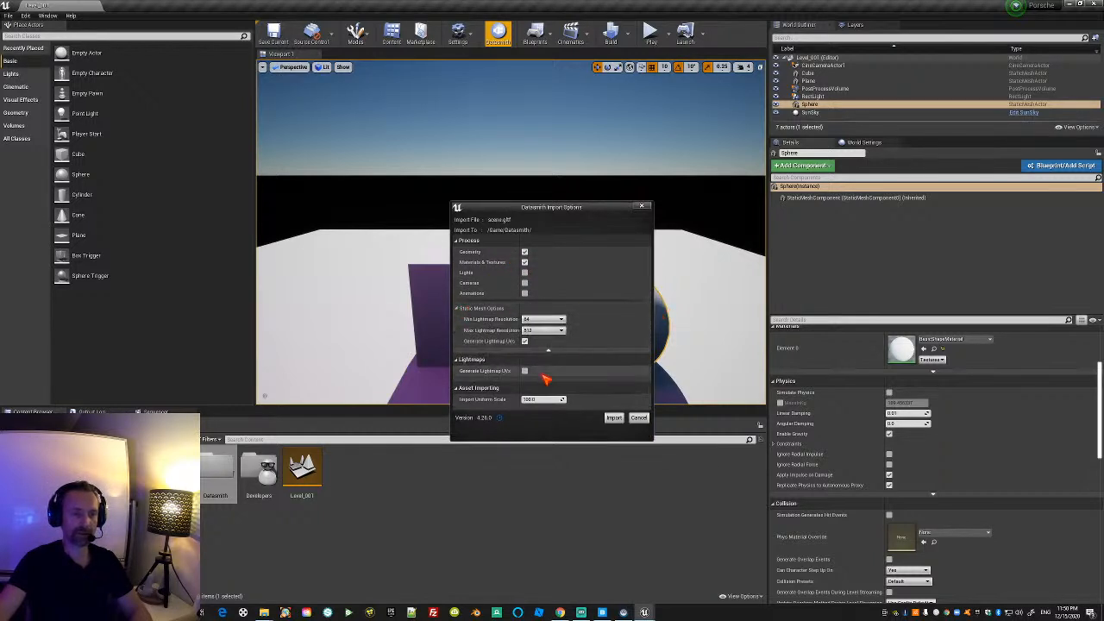
click(613, 418)
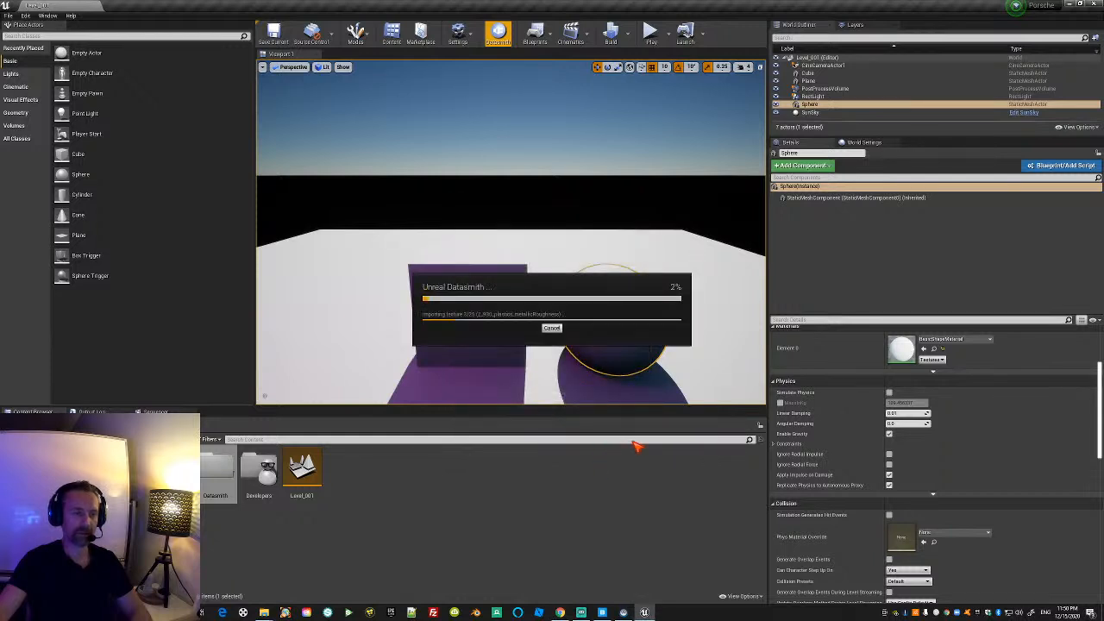
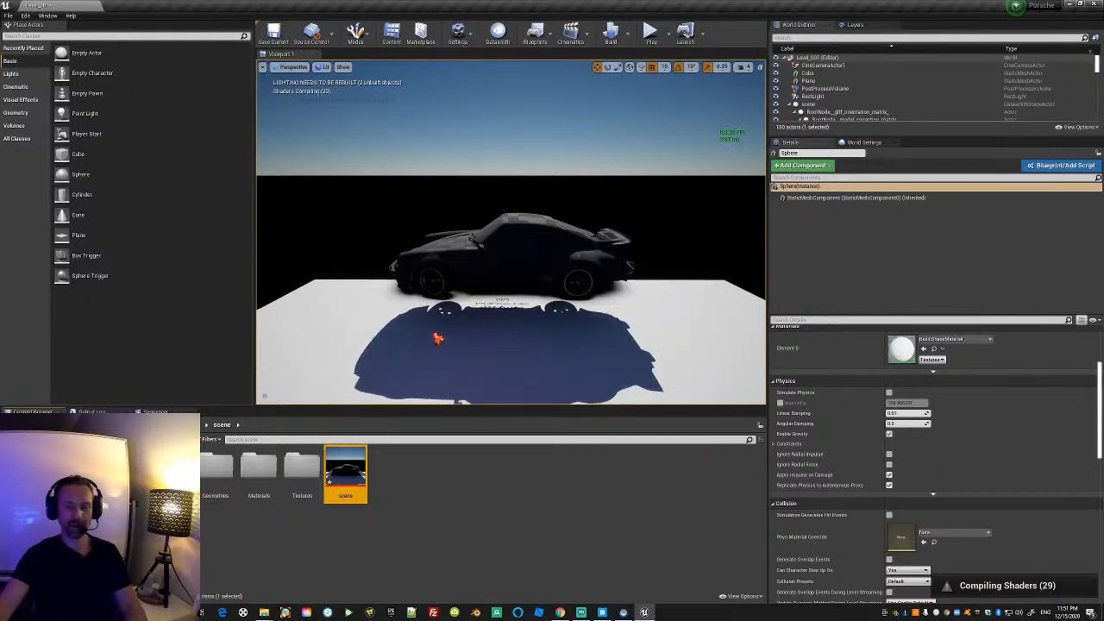
Select the imported car's root actor named scene and move the whole Porsche across the floor plane, clear of the cube and sphere.
right_drag(440, 337, 518, 264)
click(518, 264)
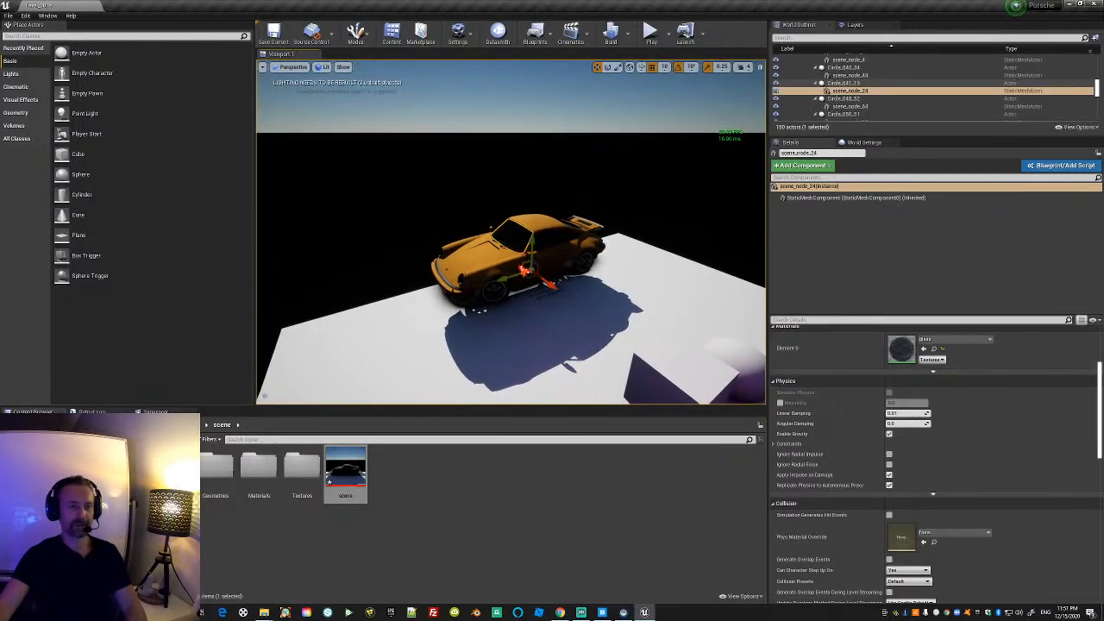
drag(1097, 90, 1098, 67)
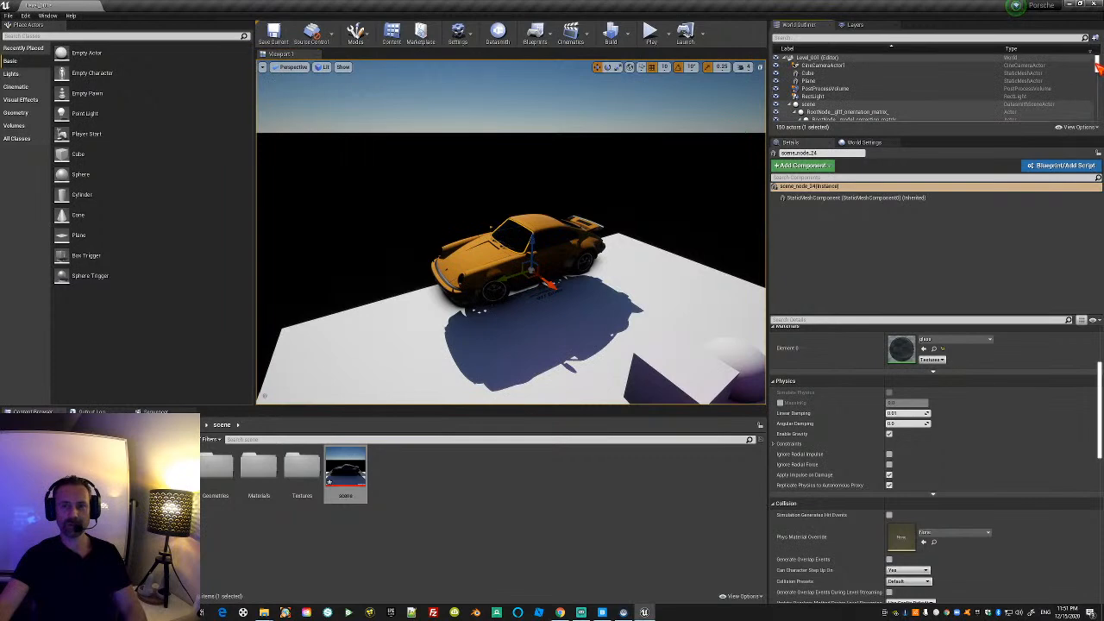
click(810, 104)
drag(550, 285, 595, 340)
right_drag(552, 345, 578, 328)
drag(517, 332, 668, 359)
right_drag(669, 359, 544, 358)
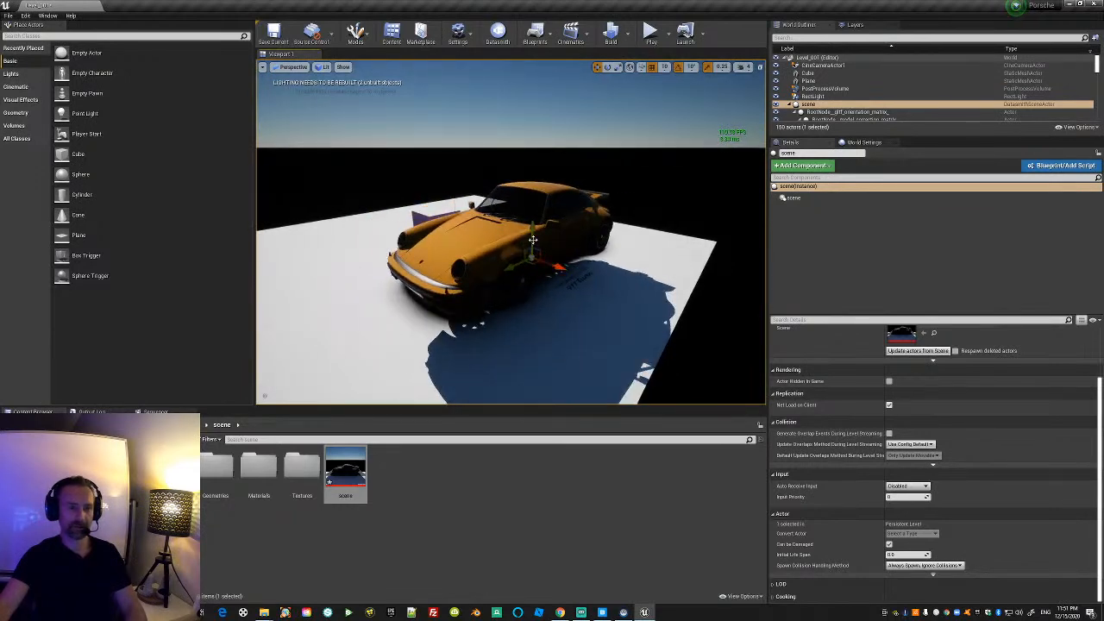
mouse_move(418, 310)
right_down()
mouse_move(457, 304)
mouse_move(423, 308)
right_up()
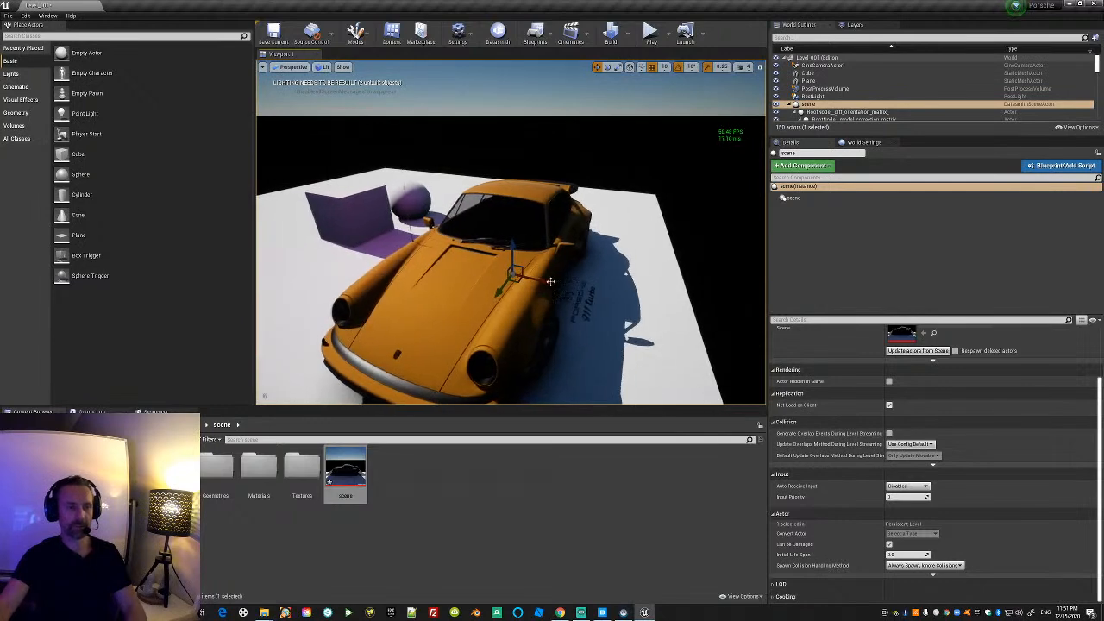
drag(545, 283, 509, 285)
Select the floor plane and scale it up along both horizontal axes around the car.
right_drag(508, 284, 333, 284)
click(406, 317)
right_drag(383, 317, 431, 336)
click(340, 252)
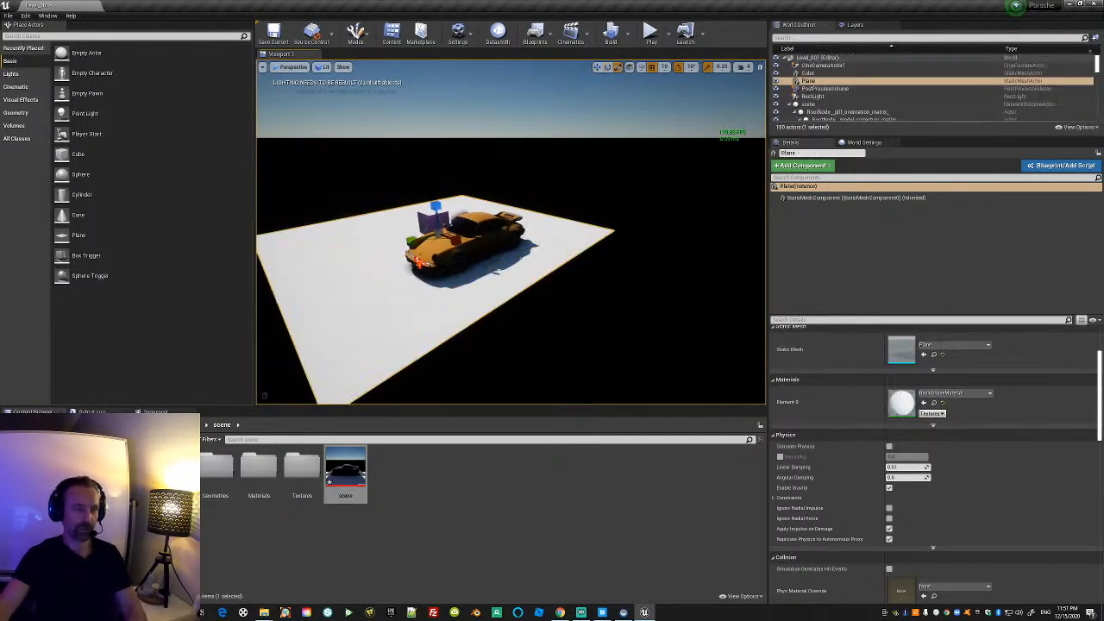
drag(456, 240, 509, 259)
drag(414, 244, 378, 258)
Select the cube and move it farther away from the sphere and the Porsche.
key(w)
right_drag(616, 264, 690, 263)
key(a)
key(s)
click(440, 261)
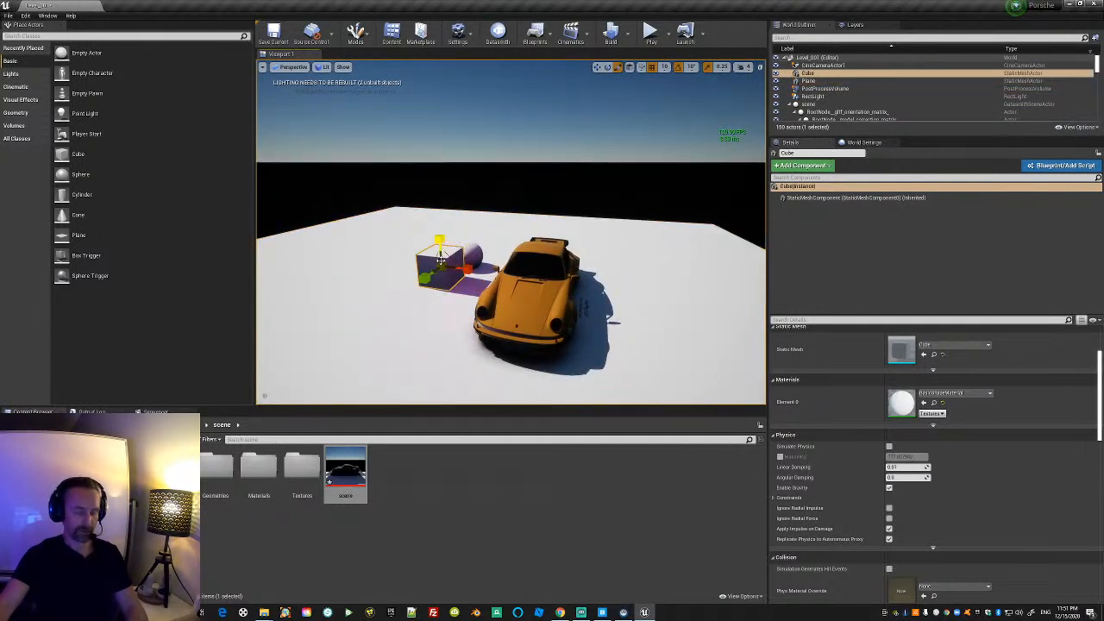
drag(417, 262, 367, 259)
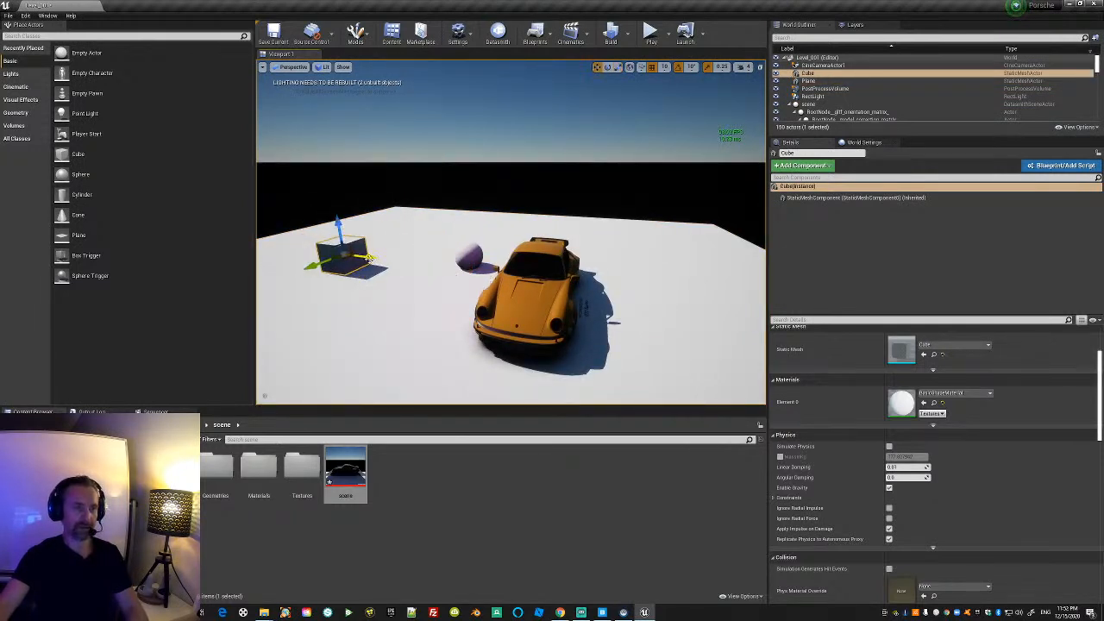
Select the sphere and inspect the Porsche up close in side view.
click(470, 257)
right_drag(452, 293, 23, 295)
key(w)
key(d)
key(d)
key(w)
key(s)
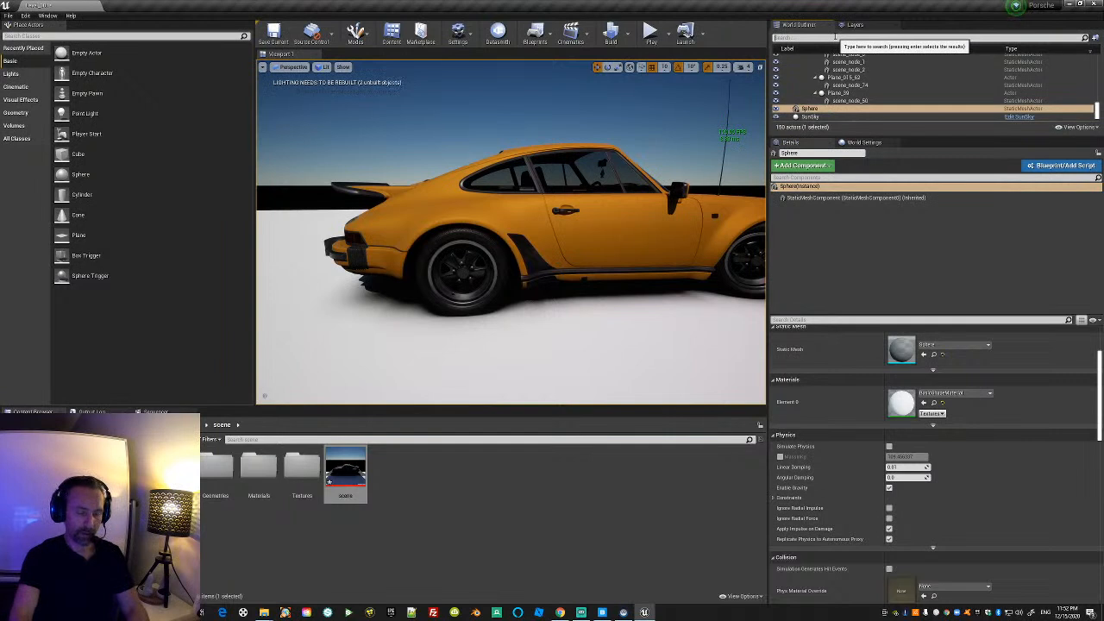
Select the post process volume, filter its settings for translucency, and enable the Include Translucent Objects override under Ray Tracing Reflections.
click(835, 38)
text(post)
click(828, 65)
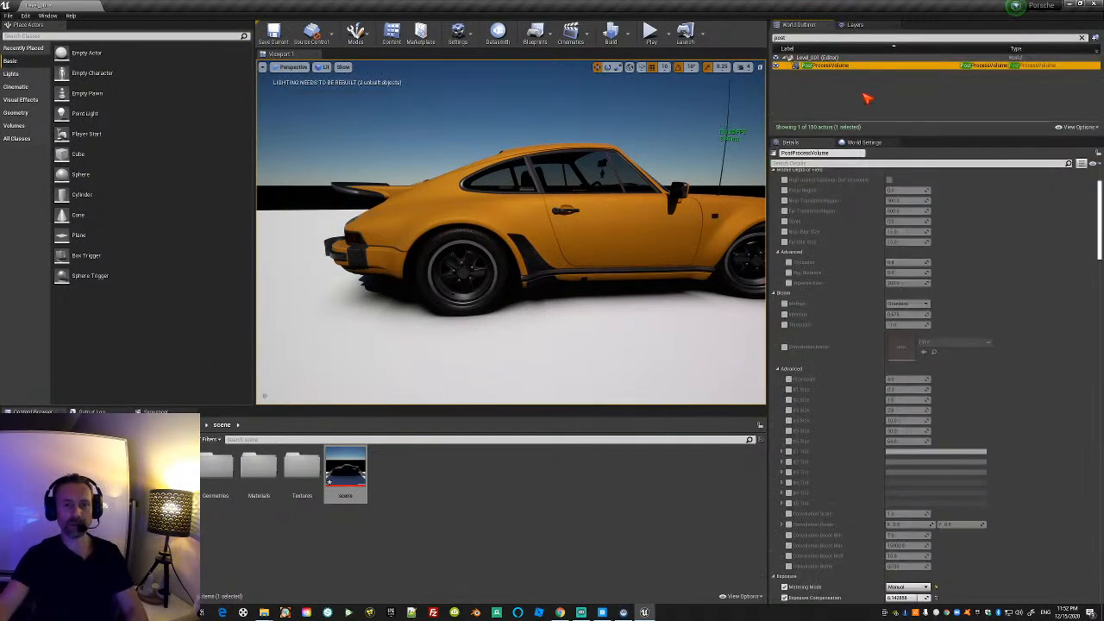
click(793, 163)
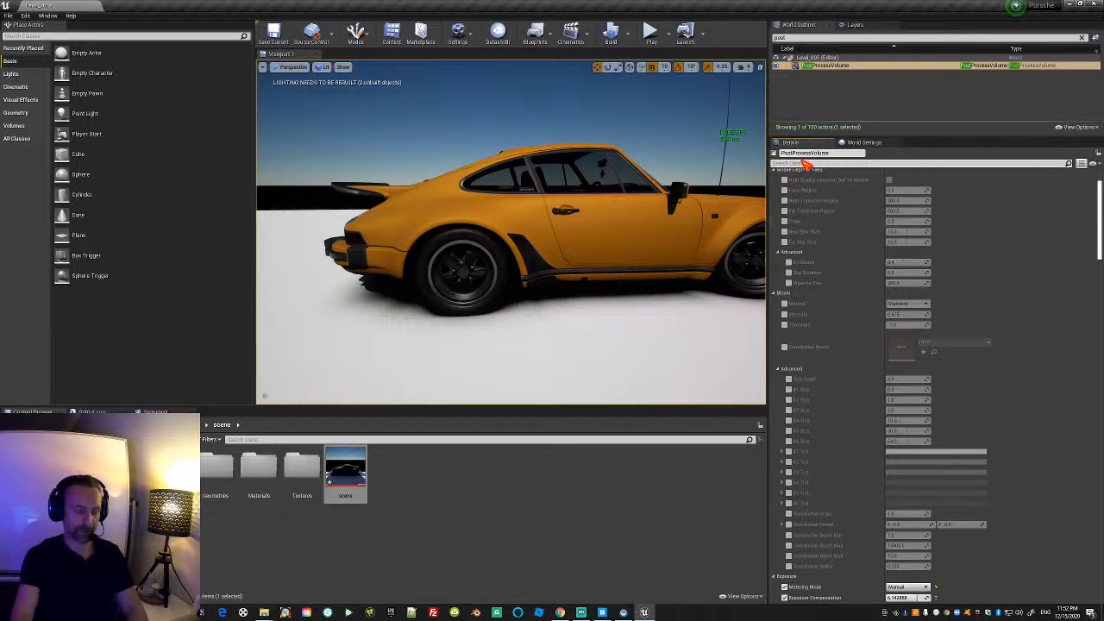
text(transl)
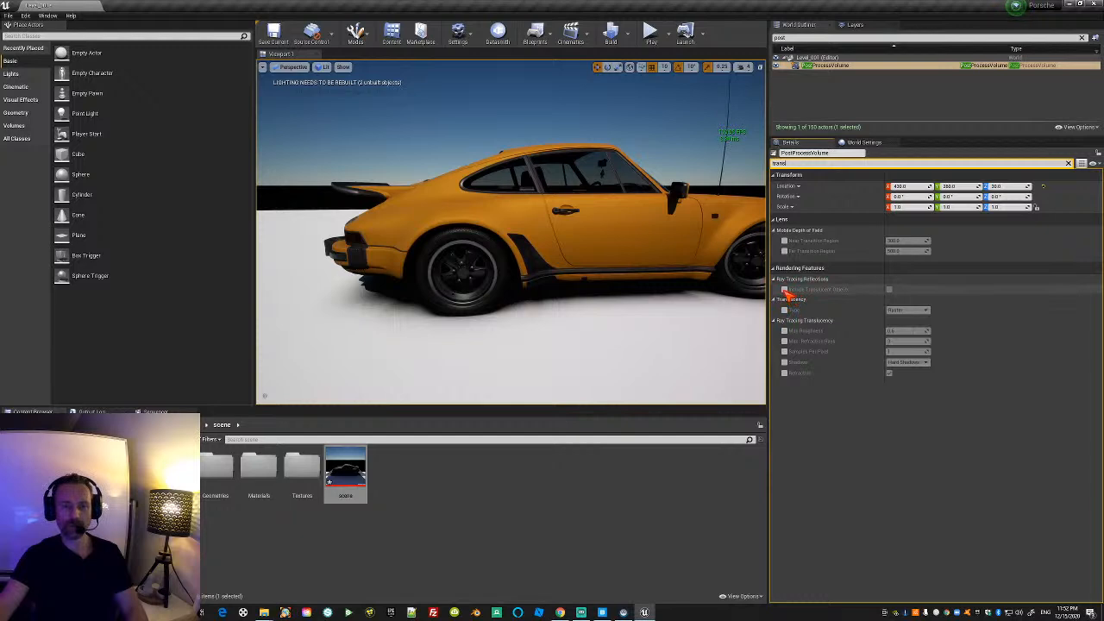
key(d)
right_drag(649, 311, 655, 313)
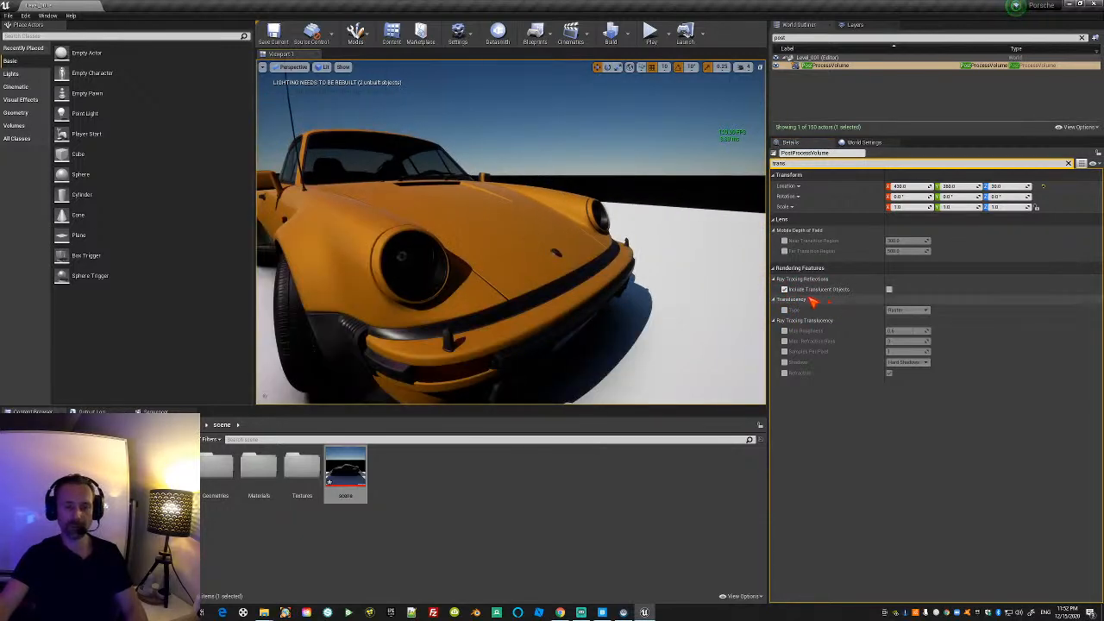
Enable the Translucency Type override on the post process volume and set it to Ray Tracing.
click(784, 310)
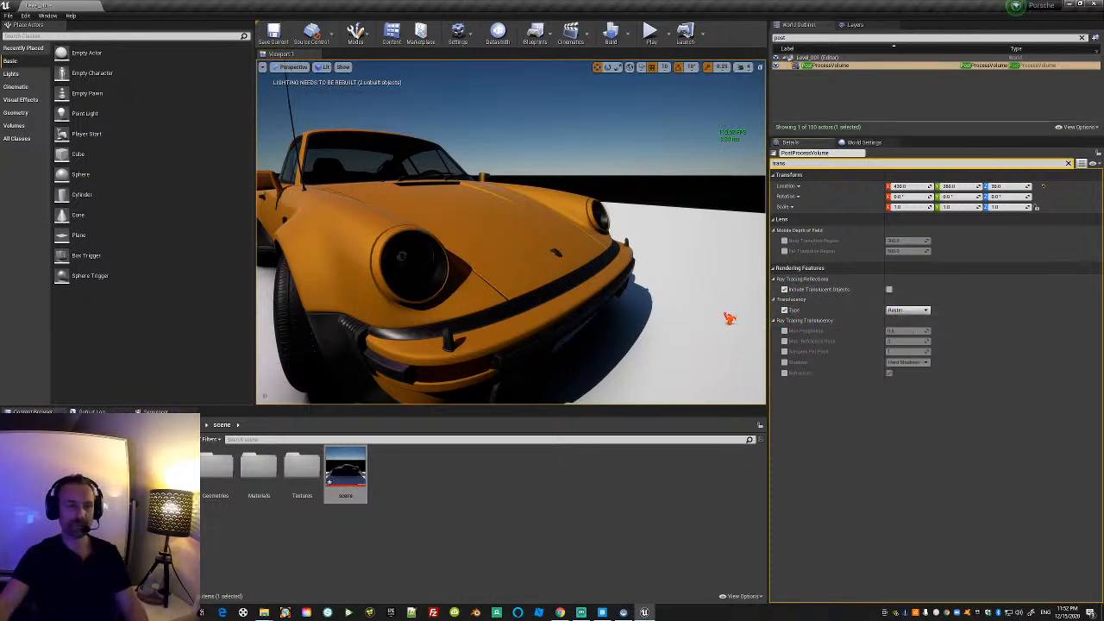
click(910, 324)
right_drag(535, 246, 519, 241)
key(s)
alt+right_drag(561, 303, 621, 303)
Enable the Max Roughness, Max Refraction Rays, Samples Per Pixel, Shadows and Refraction overrides for Ray Tracing Translucency, with Shadows set to Area Shadows.
click(784, 331)
click(784, 340)
click(784, 351)
click(784, 361)
click(784, 372)
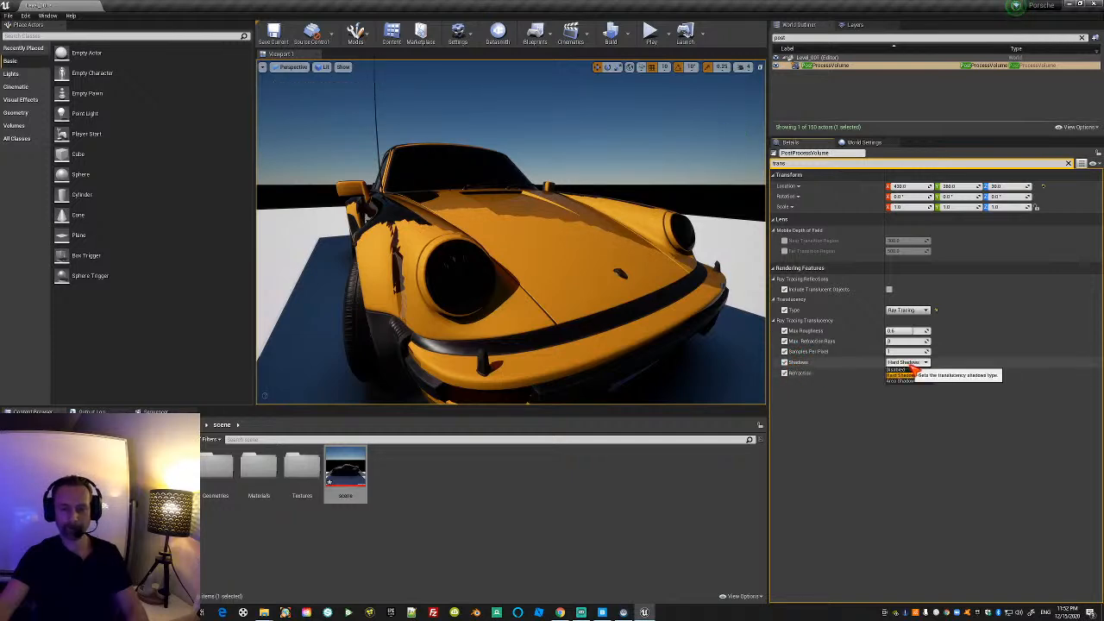
right_drag(550, 288, 599, 292)
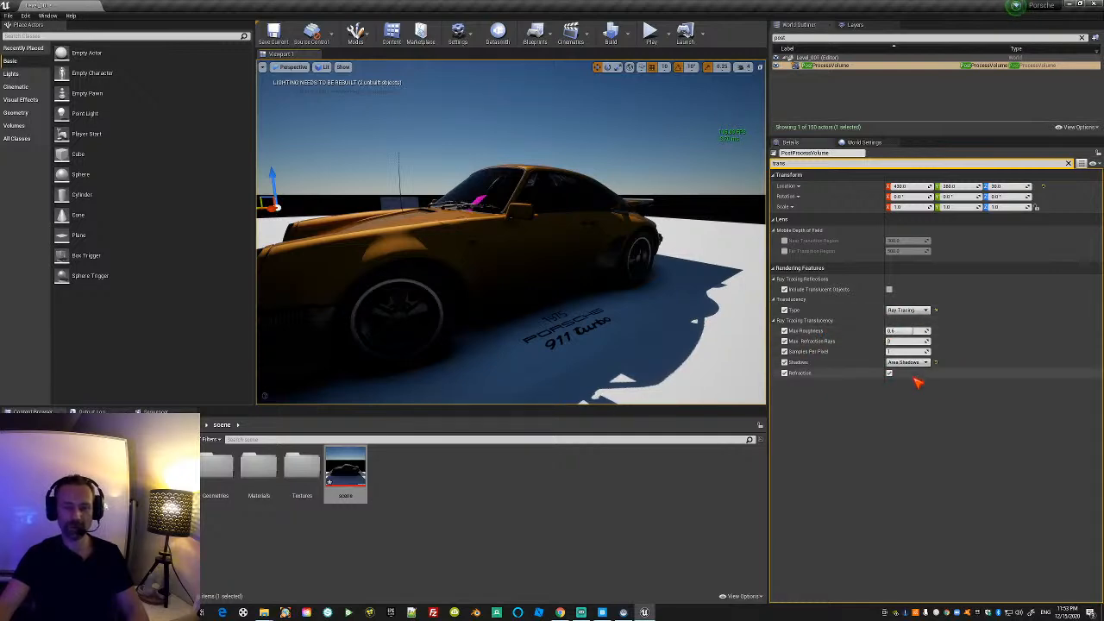
Inspect the Porsche's windows and shadow from several sides, and raise the rect light vertically.
right_drag(500, 298, 509, 296)
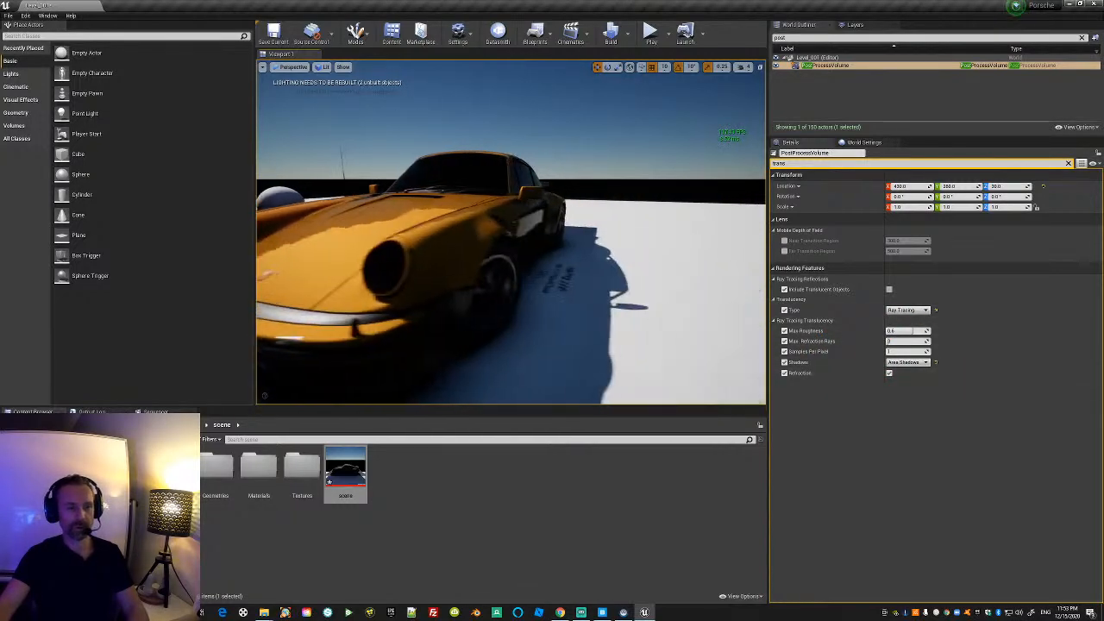
right_drag(510, 233, 388, 211)
right_drag(511, 233, 552, 276)
right_drag(511, 233, 431, 252)
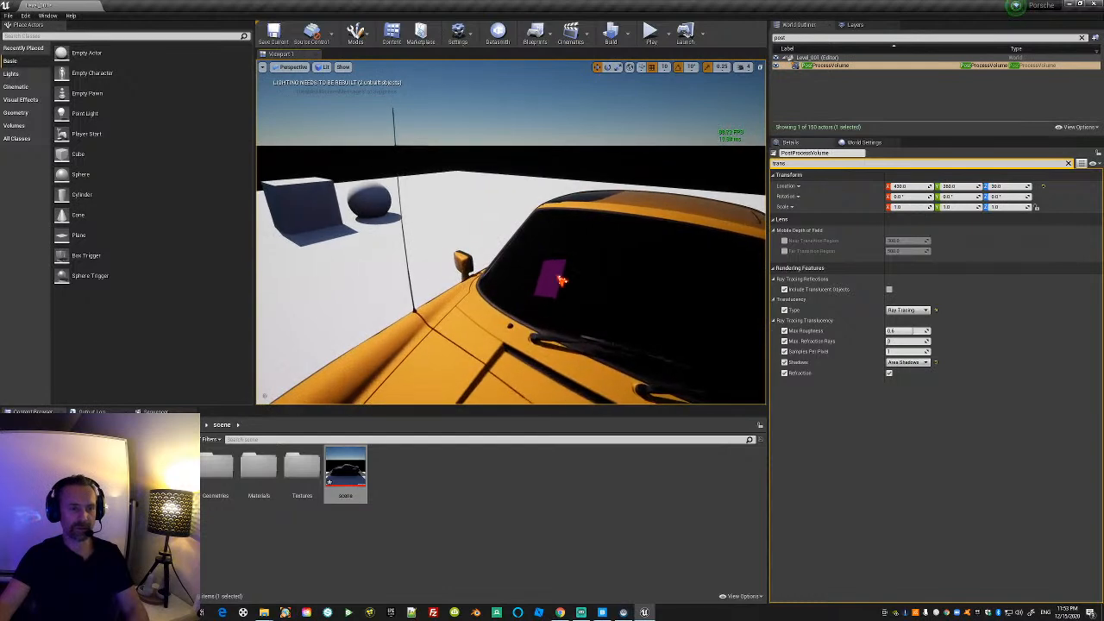
mouse_move(561, 288)
right_down()
mouse_move(483, 272)
mouse_move(461, 242)
mouse_move(561, 288)
right_up()
mouse_move(497, 206)
right_down()
mouse_move(470, 207)
mouse_move(497, 206)
right_up()
click(422, 116)
right_drag(422, 117, 461, 131)
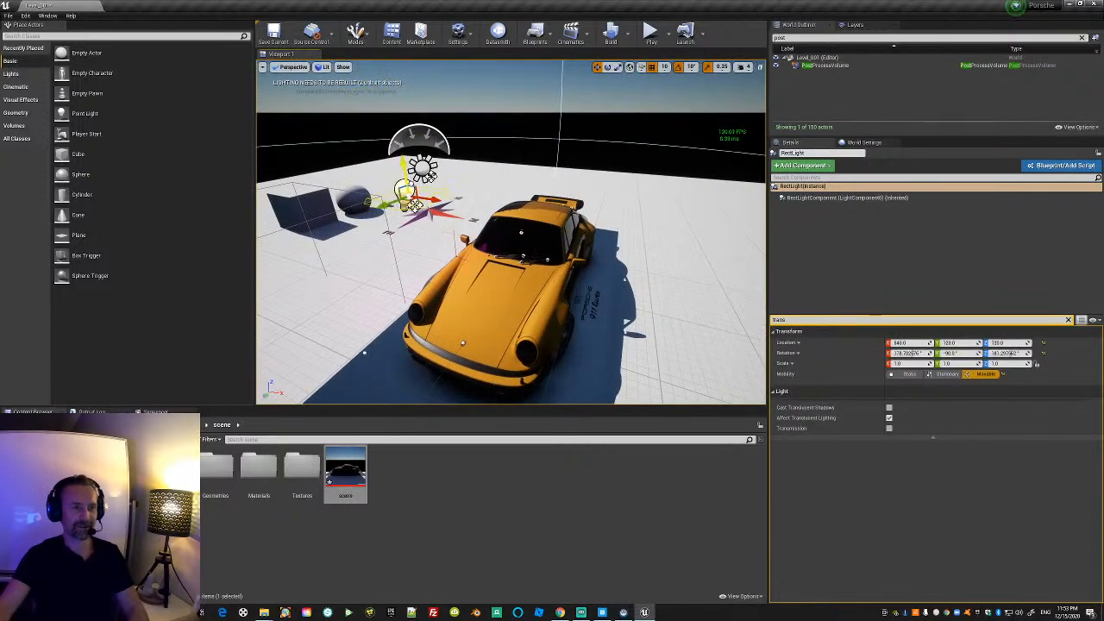
drag(399, 142, 386, 65)
right_drag(488, 152, 411, 157)
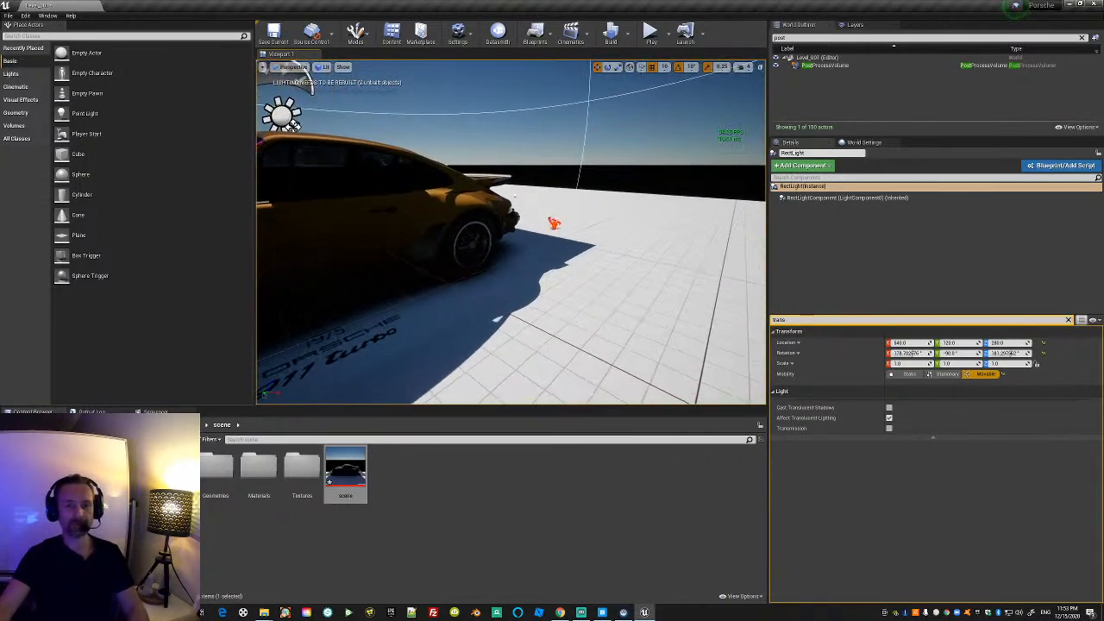
Filter the post process volume's settings for ray and set the Ray Tracing Global Illumination type to Brute Force.
click(830, 66)
click(889, 373)
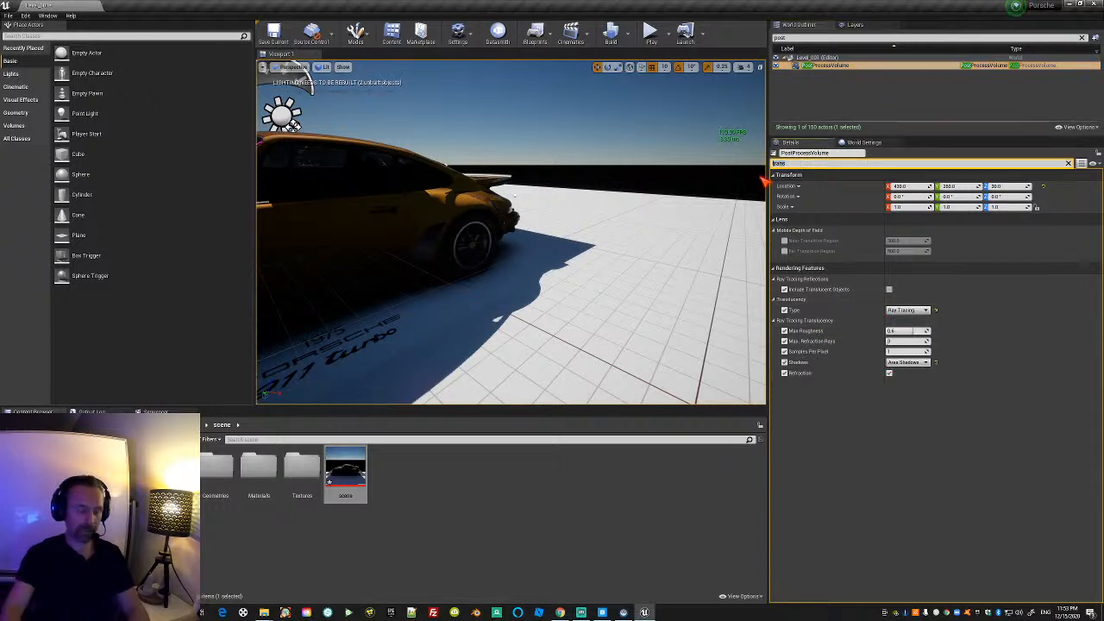
text(ray)
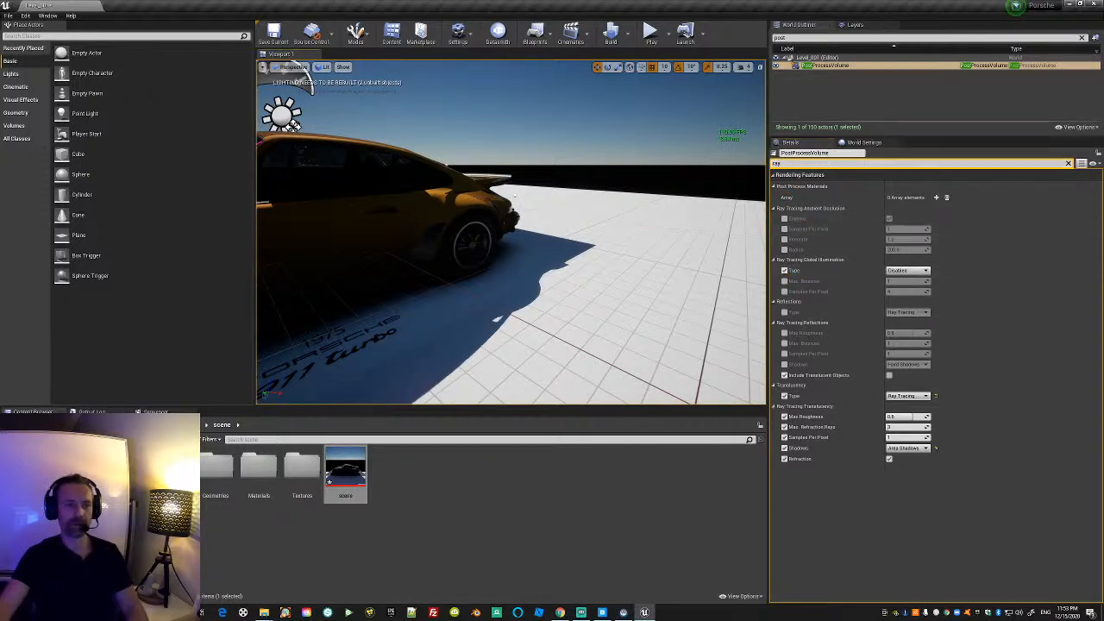
click(908, 271)
click(908, 284)
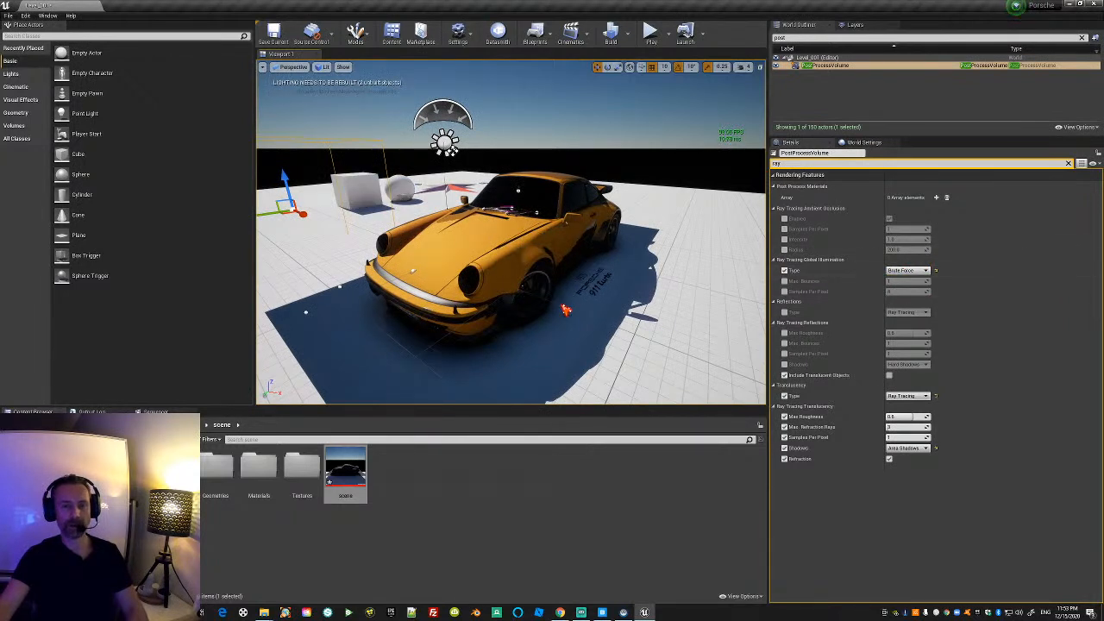
Try the Final Gather type for Ray Tracing Global Illumination on the car and set it back to Brute Force.
click(921, 273)
click(910, 283)
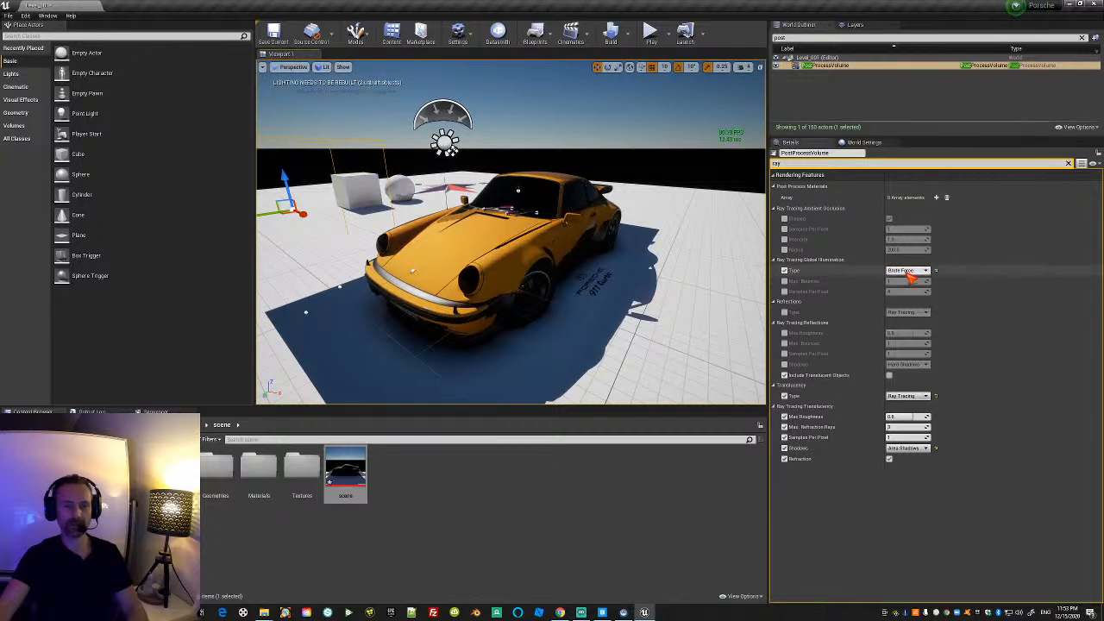
click(903, 290)
right_drag(653, 331, 652, 342)
key(w)
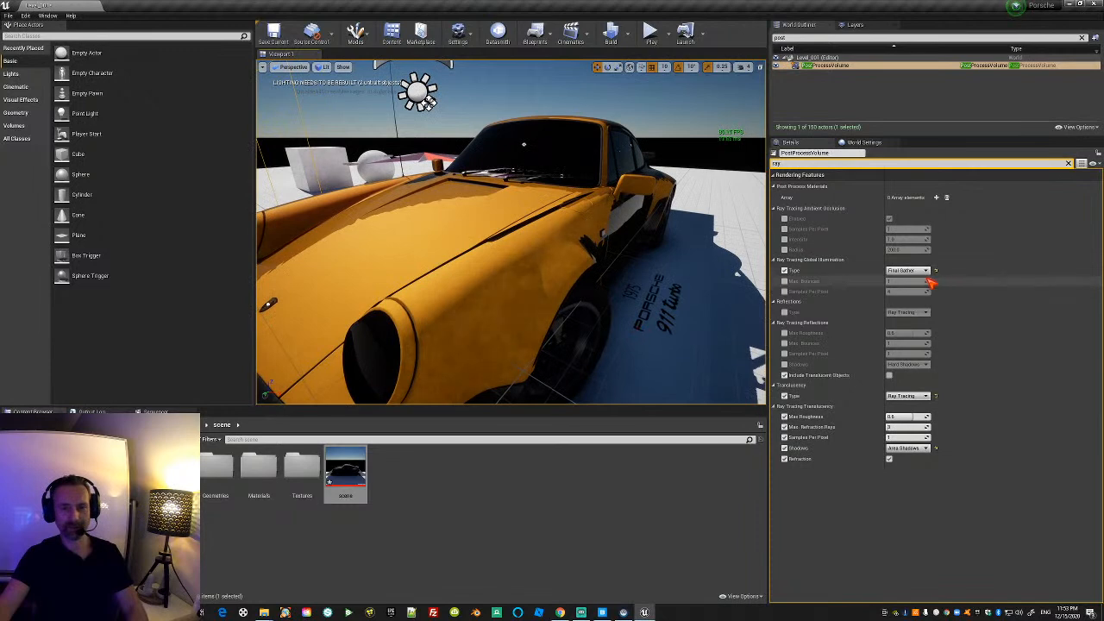
click(904, 284)
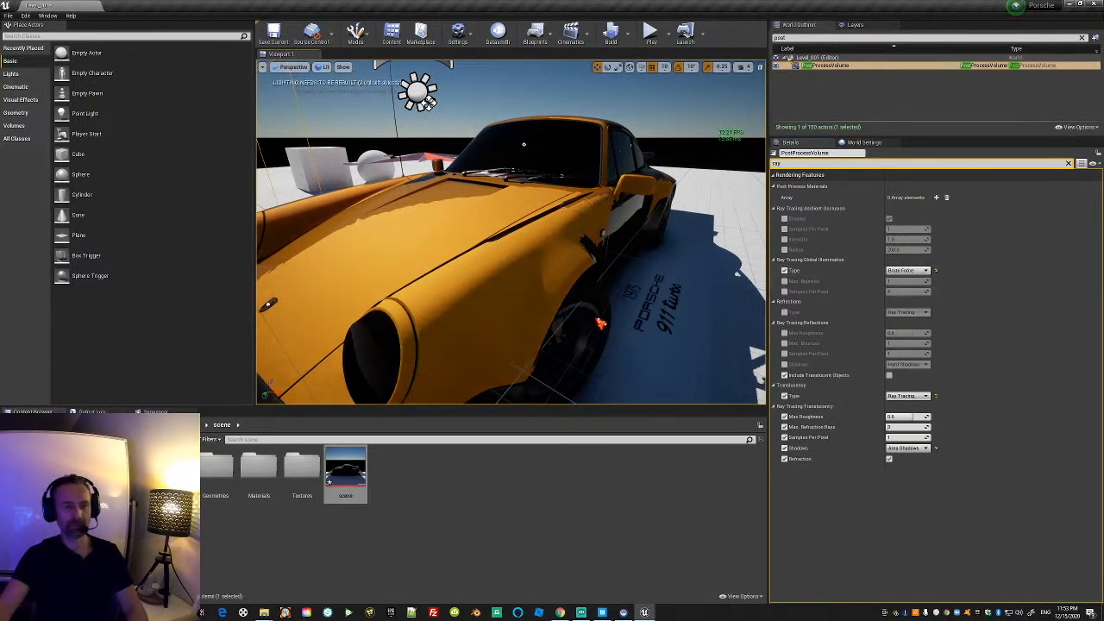
mouse_move(517, 233)
alt+right_down()
mouse_move(449, 233)
mouse_move(511, 233)
alt+right_up()
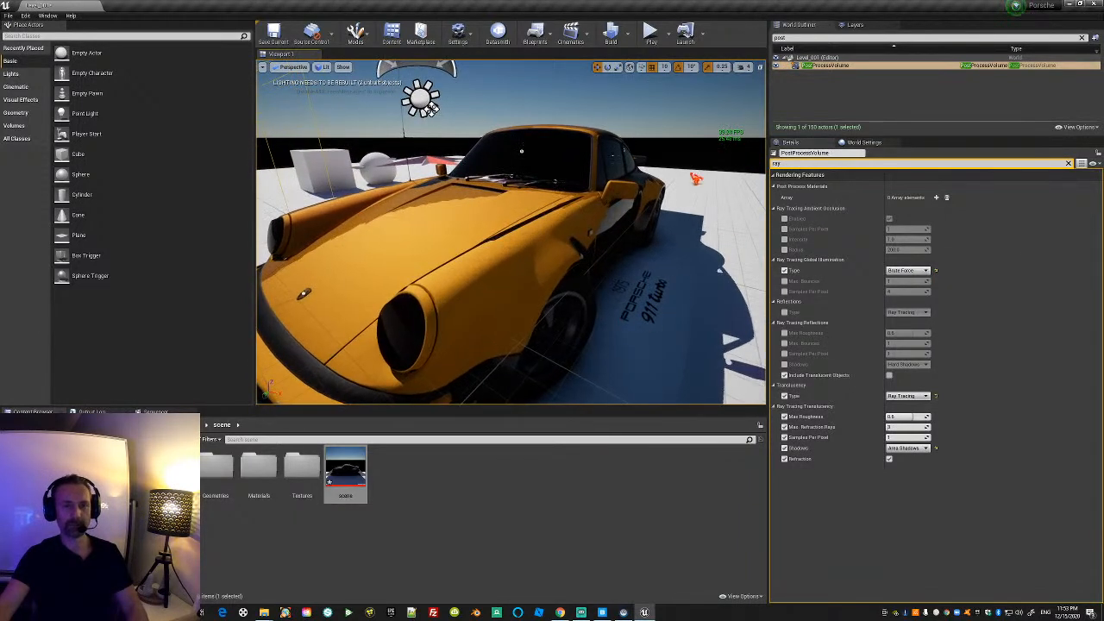
Enable the Max Bounces and Samples Per Pixel overrides for Ray Tracing Global Illumination, plus the Reflections Type override.
click(784, 281)
click(784, 291)
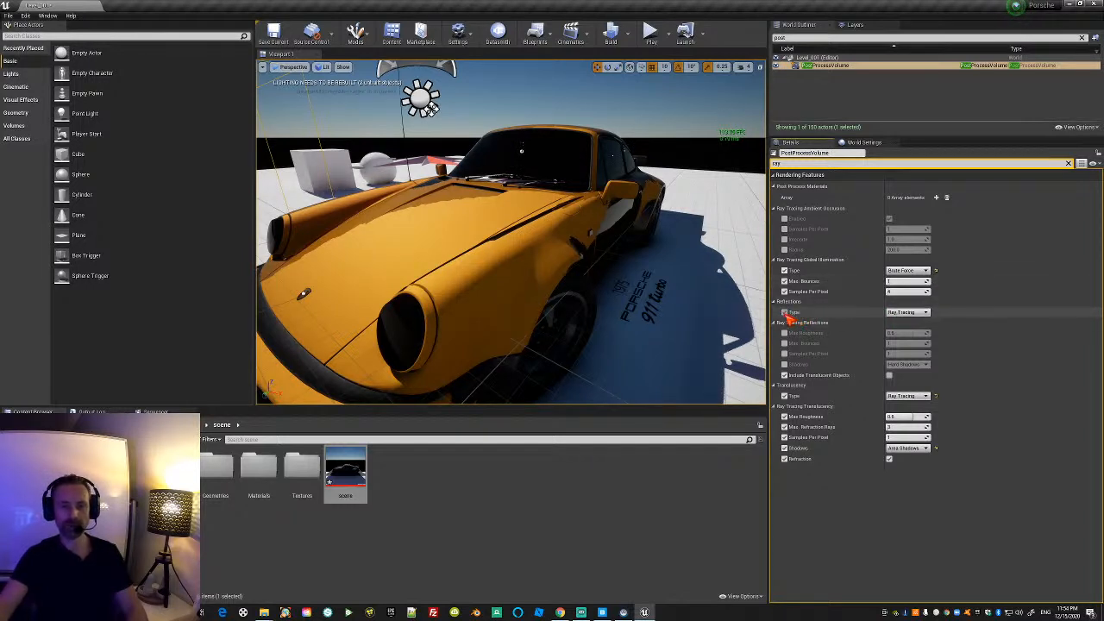
right_drag(603, 259, 638, 251)
Select the imported ground plane with the baked car shadow and 911 turbo lettering, move it clear of the car, and delete it.
click(410, 319)
mouse_move(454, 301)
right_down()
mouse_move(414, 301)
mouse_move(464, 304)
right_up()
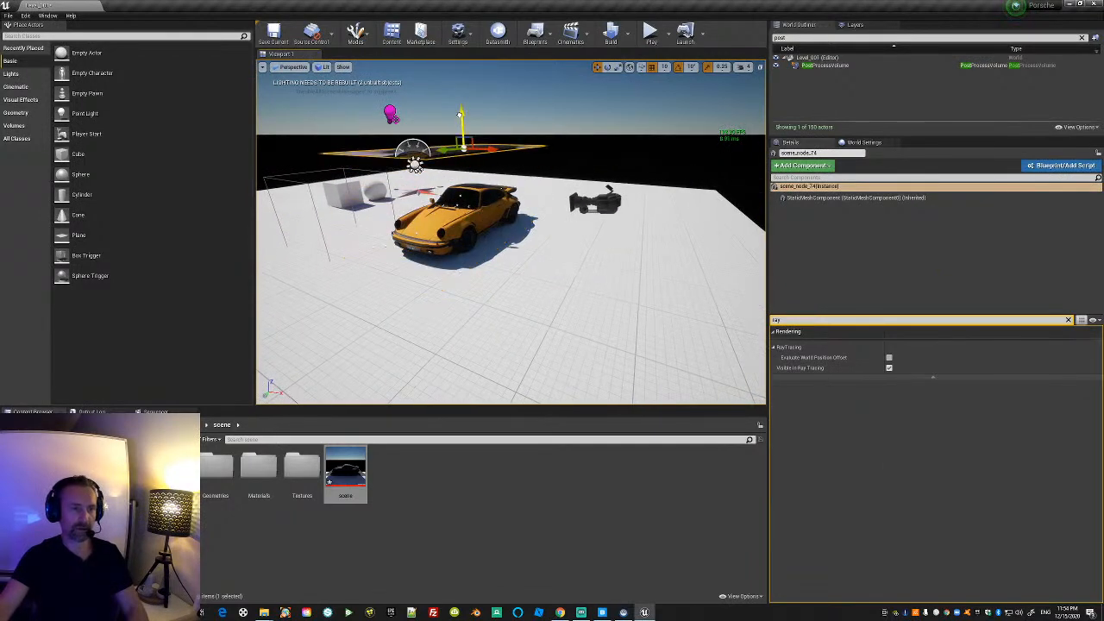
right_drag(460, 107, 527, 112)
drag(480, 233, 701, 233)
right_drag(701, 233, 626, 243)
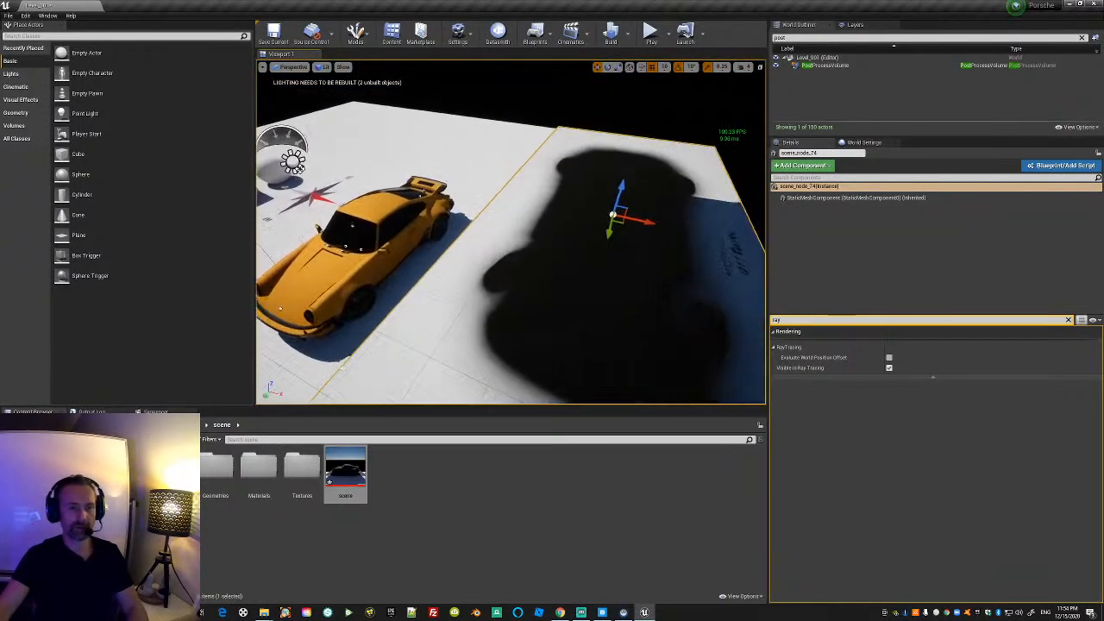
mouse_move(497, 328)
right_down()
mouse_move(502, 345)
mouse_move(497, 328)
right_up()
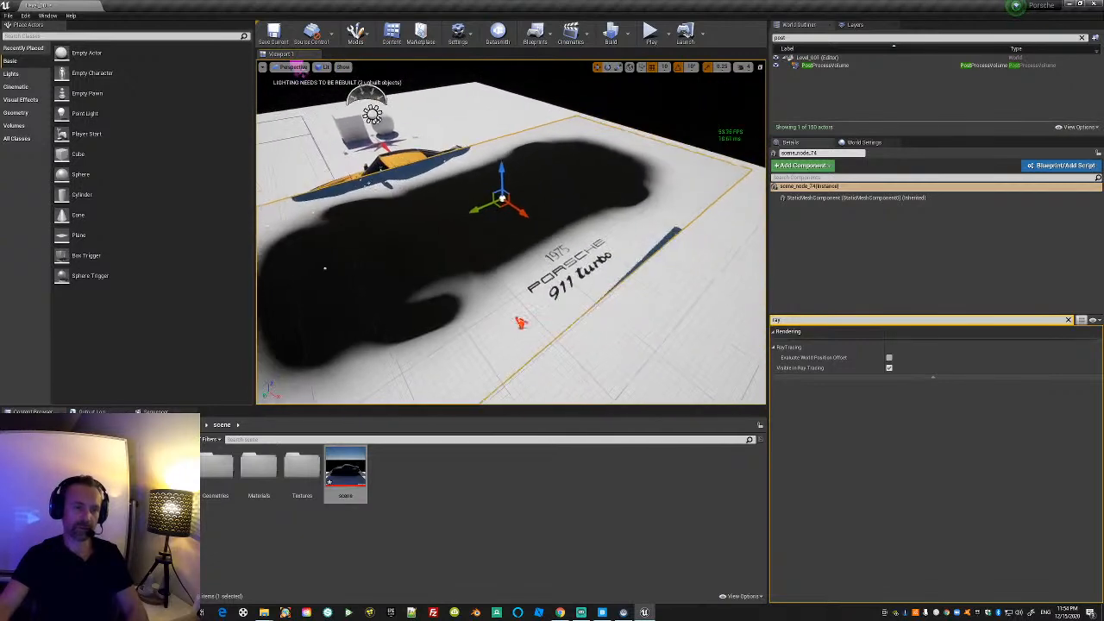
click(595, 345)
right_drag(596, 345, 473, 302)
key(g)
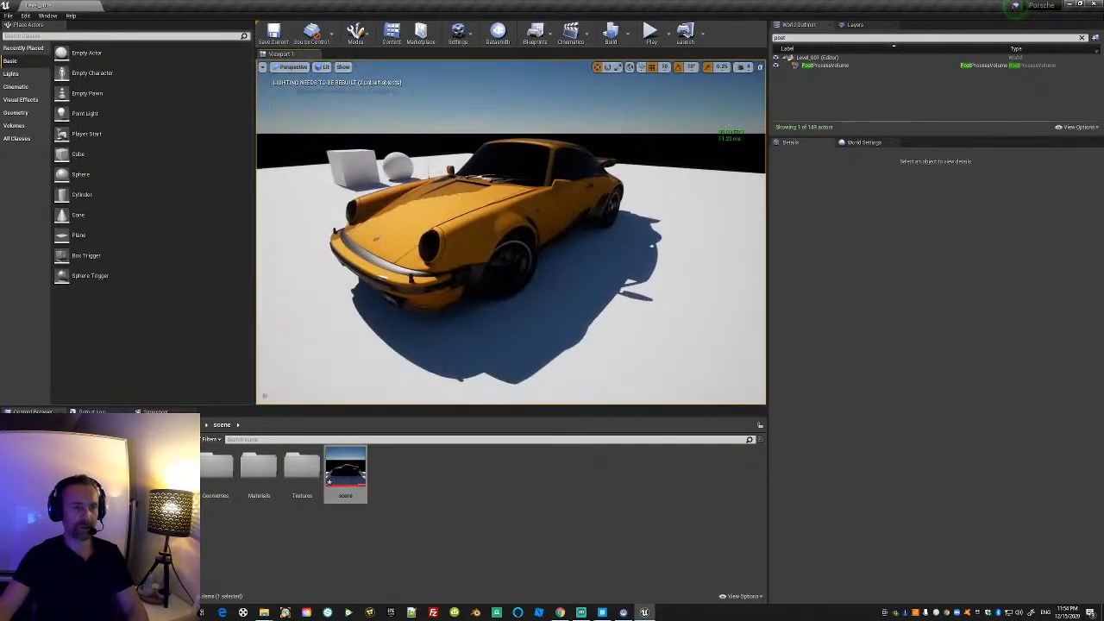
Search the project settings for clip, check the Near Clip Plane value, and close the settings.
click(464, 255)
right_drag(464, 255, 481, 254)
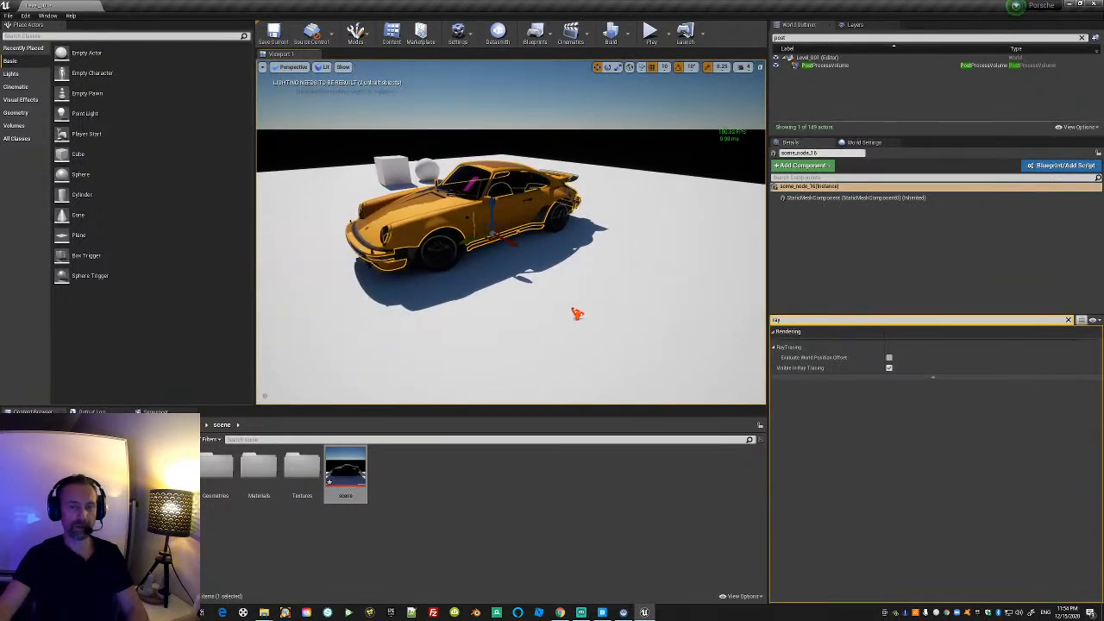
click(470, 46)
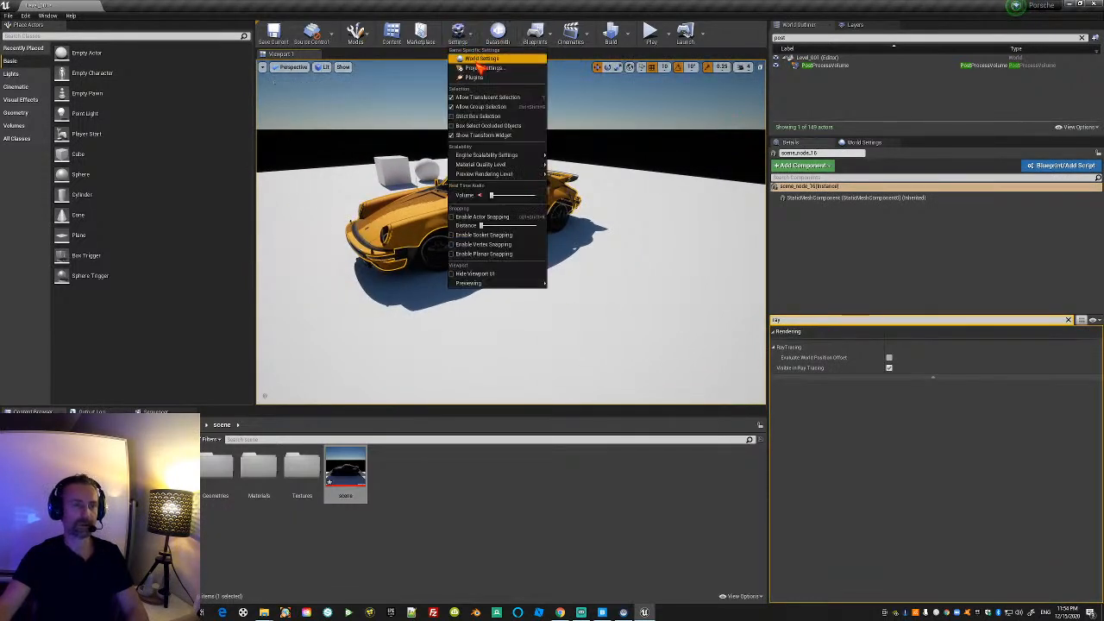
click(477, 71)
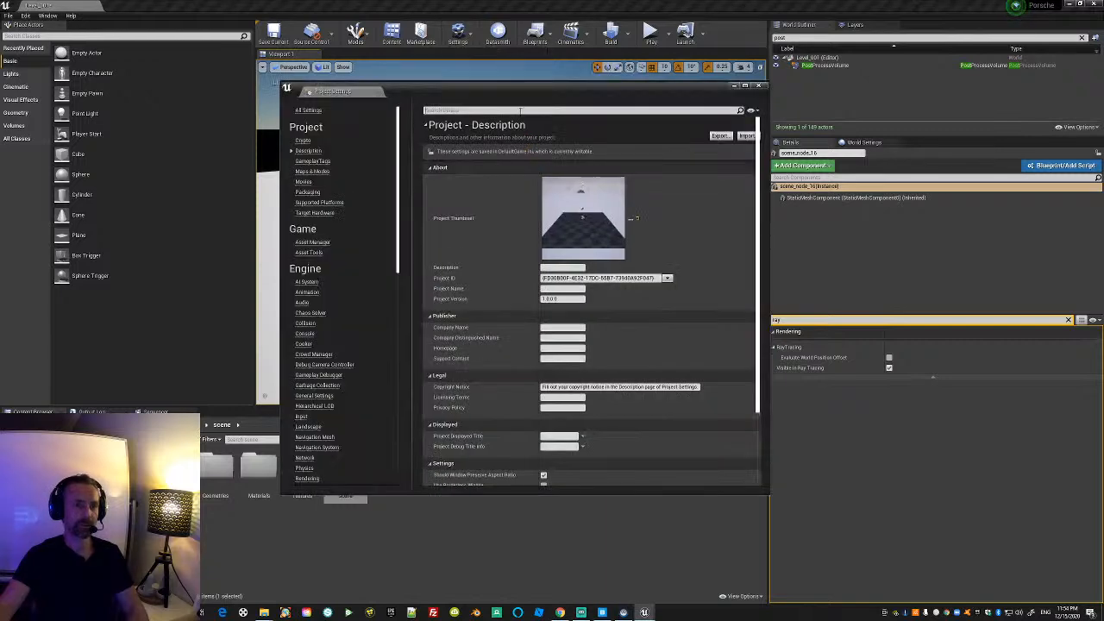
click(516, 110)
text(clip)
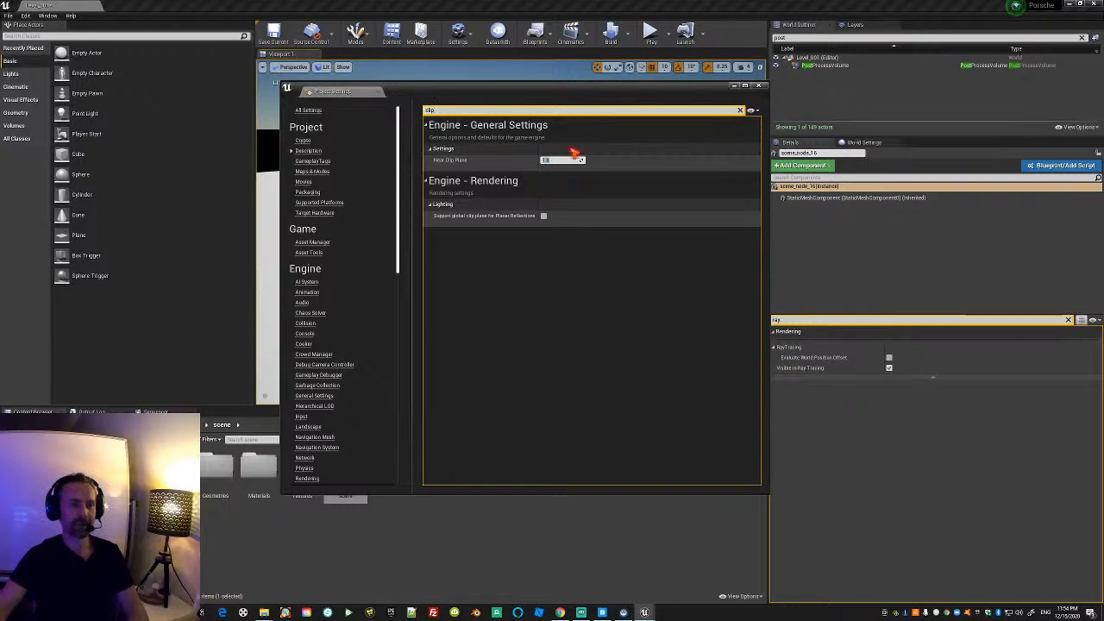
click(759, 85)
Deselect the car body and save the level together with all imported Datasmith assets.
right_drag(587, 161, 707, 171)
click(584, 158)
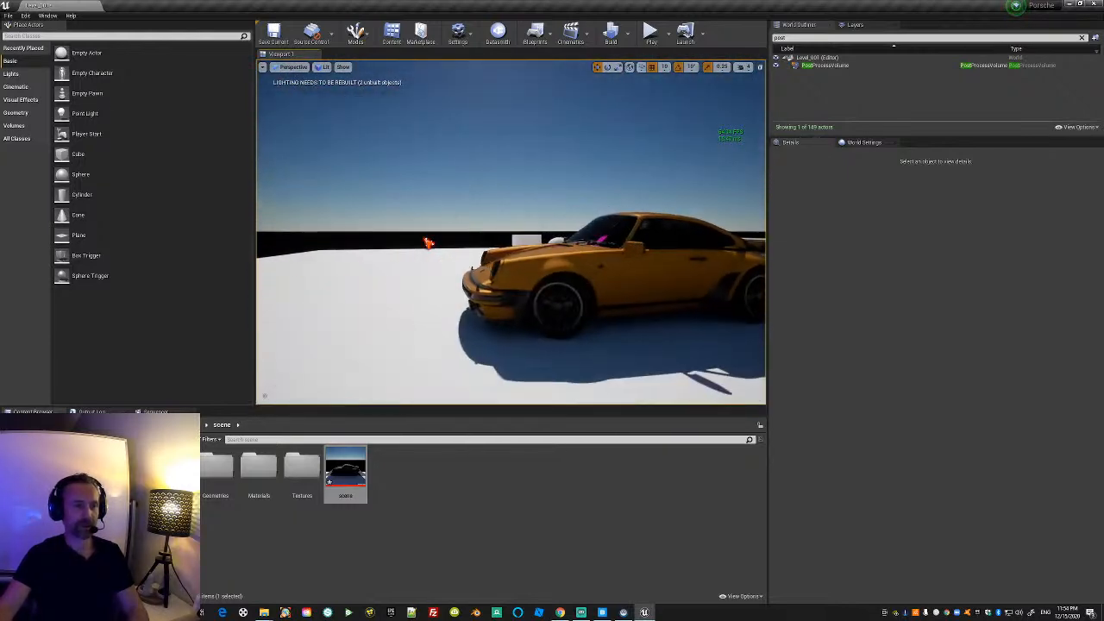
click(8, 16)
click(40, 91)
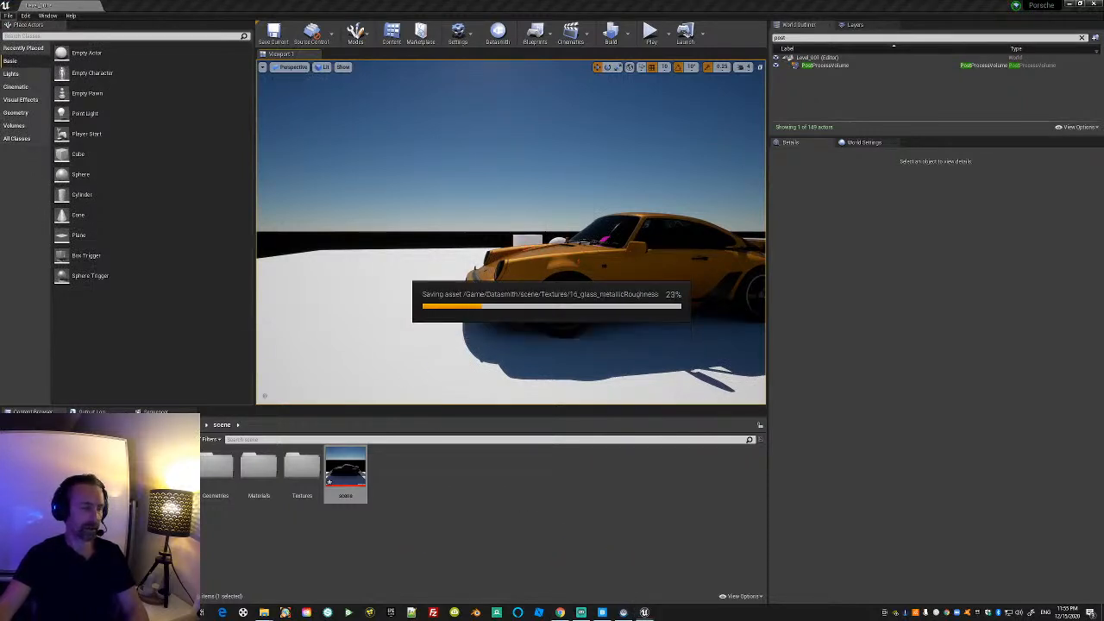
Search the computer for epic and start the Epic Games Launcher.
click(87, 612)
text(epic)
key(Return)
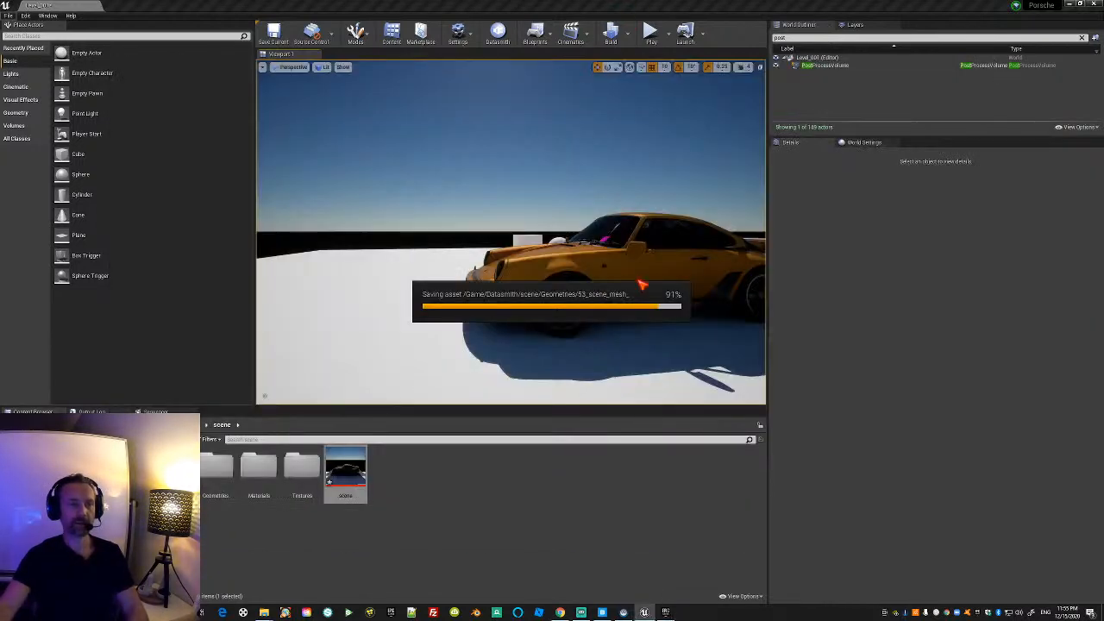
Open the paint material instance from the imported scene's Materials folder and place its editor window over the level.
alt+drag(511, 233, 597, 227)
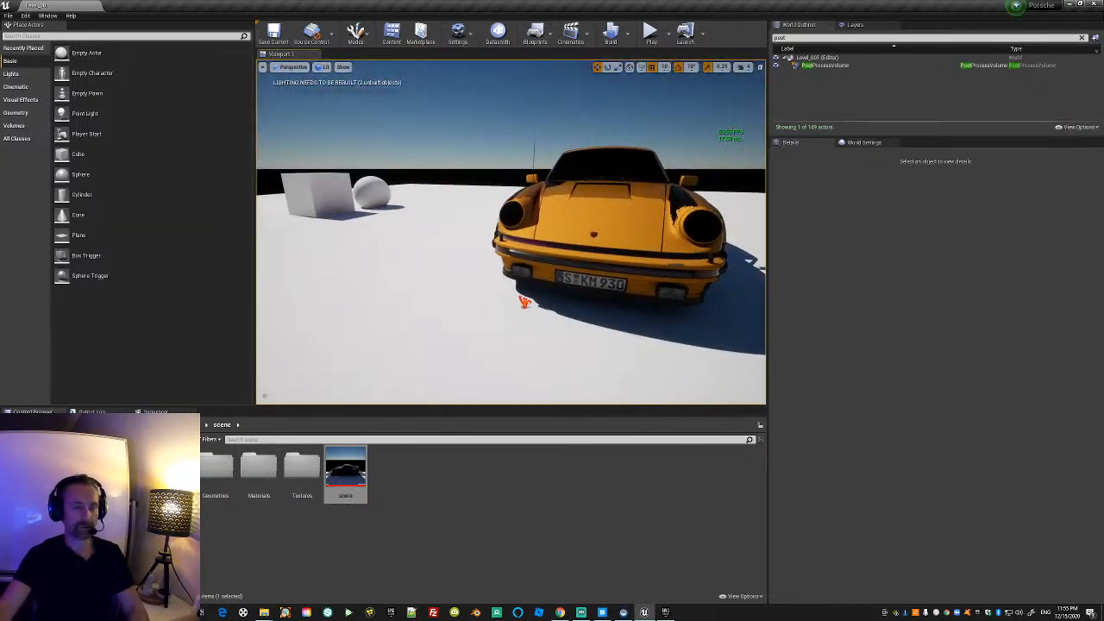
double_click(258, 465)
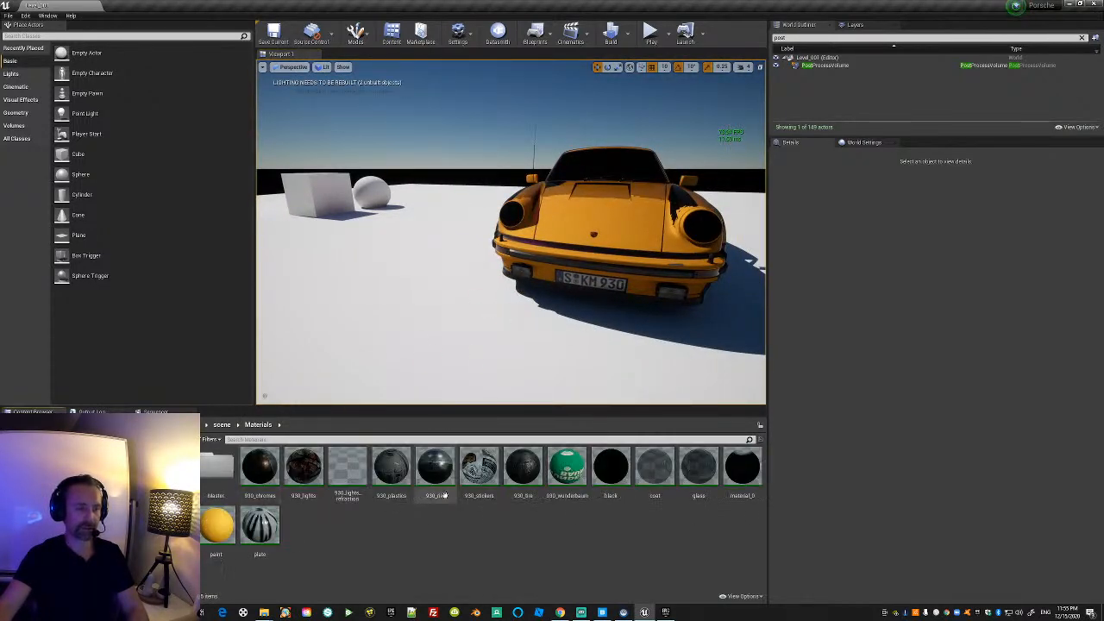
right_drag(516, 316, 651, 274)
double_click(216, 526)
drag(686, 274, 660, 69)
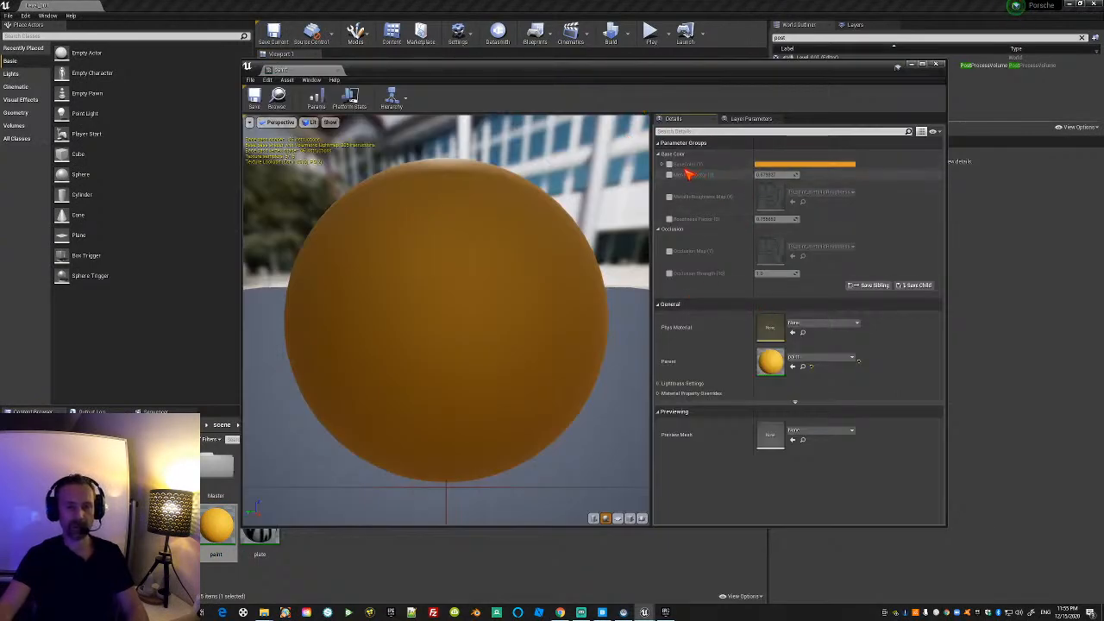
Open the paint instance's parent material and move the BaseColor node clear of the Multiply nodes.
double_click(770, 361)
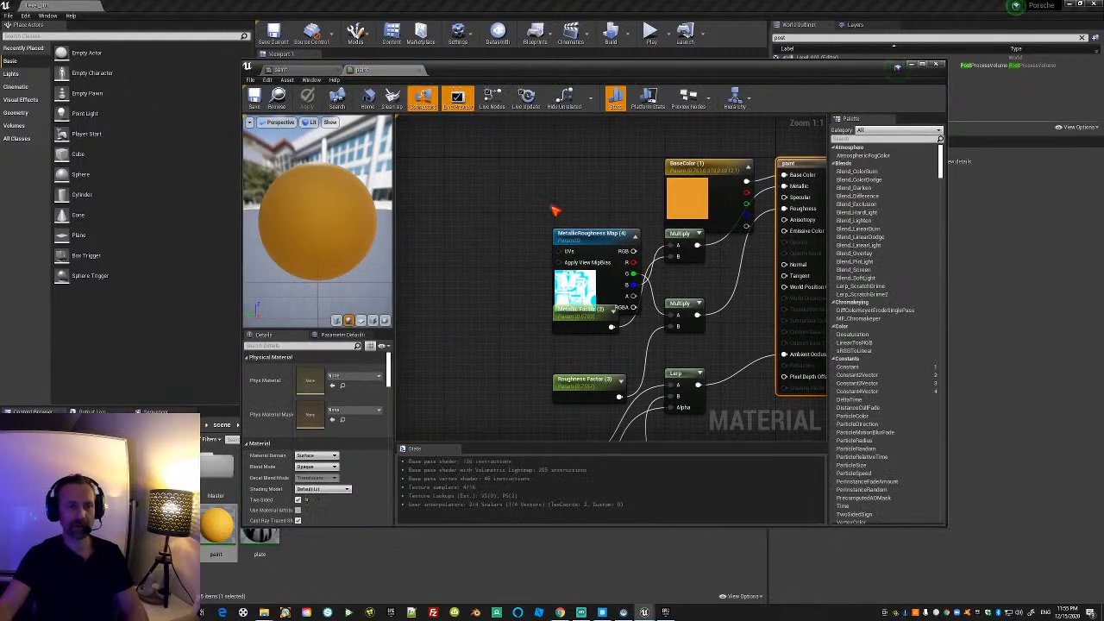
drag(615, 176, 555, 142)
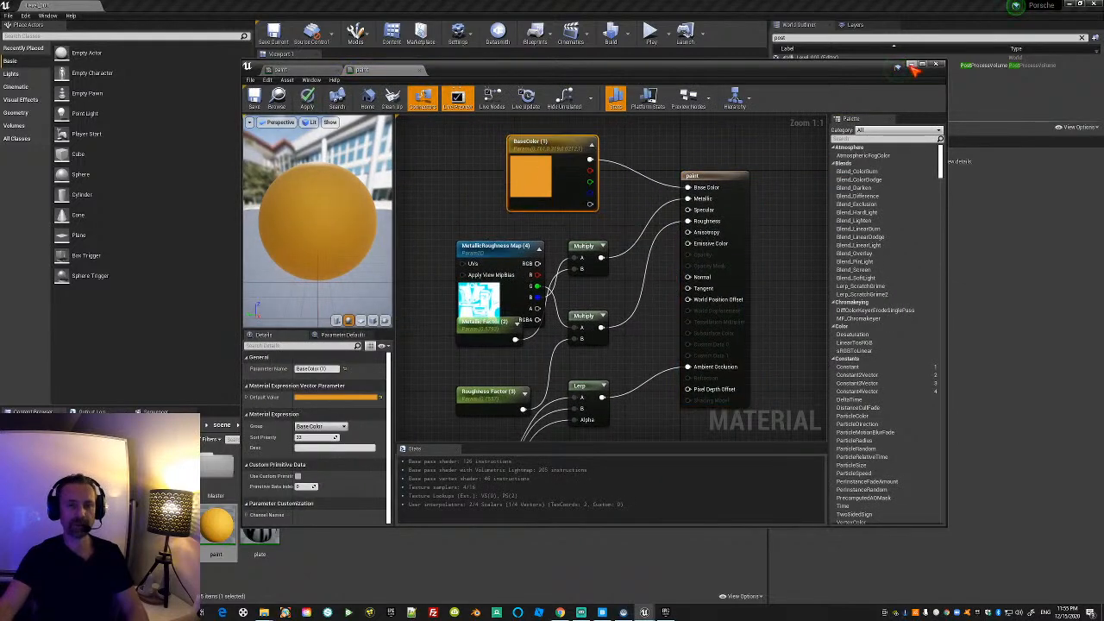
Close the paint material editor and bring the cube and sphere beside the car into view.
click(939, 67)
click(573, 337)
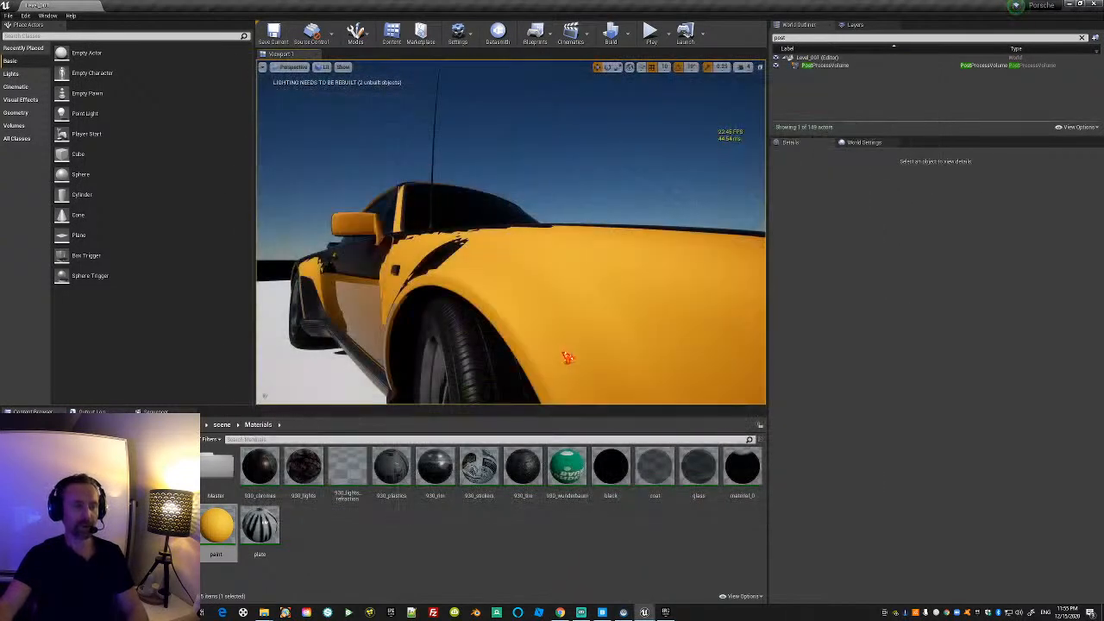
right_drag(537, 322, 402, 308)
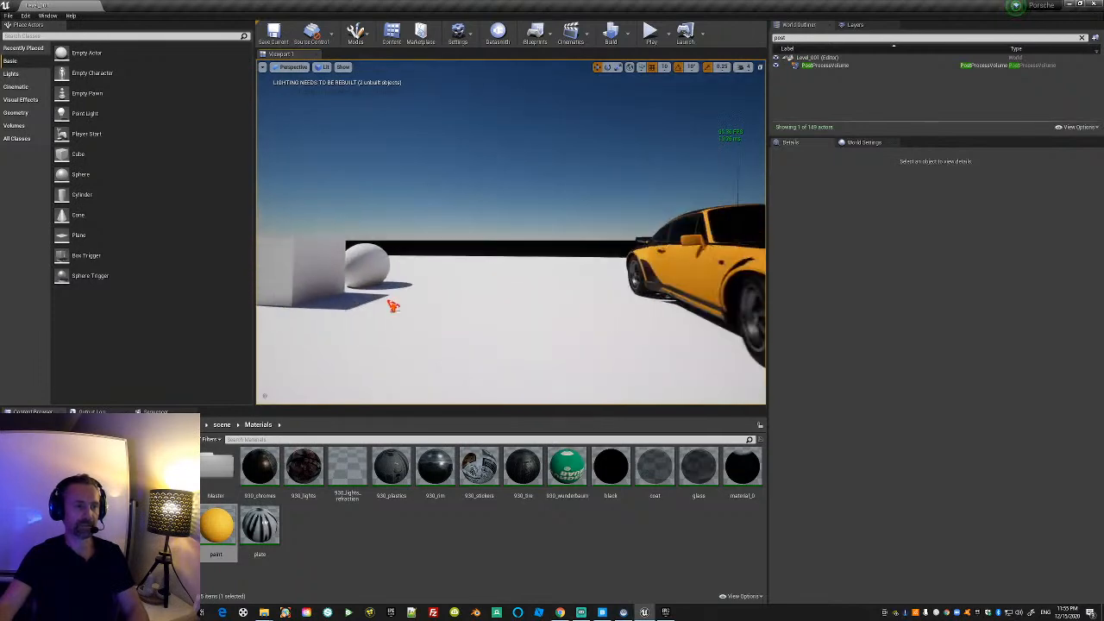
Locate the cube's BasicShapeMaterial in the engine's BasicShapes folder and apply it to the car body.
click(321, 269)
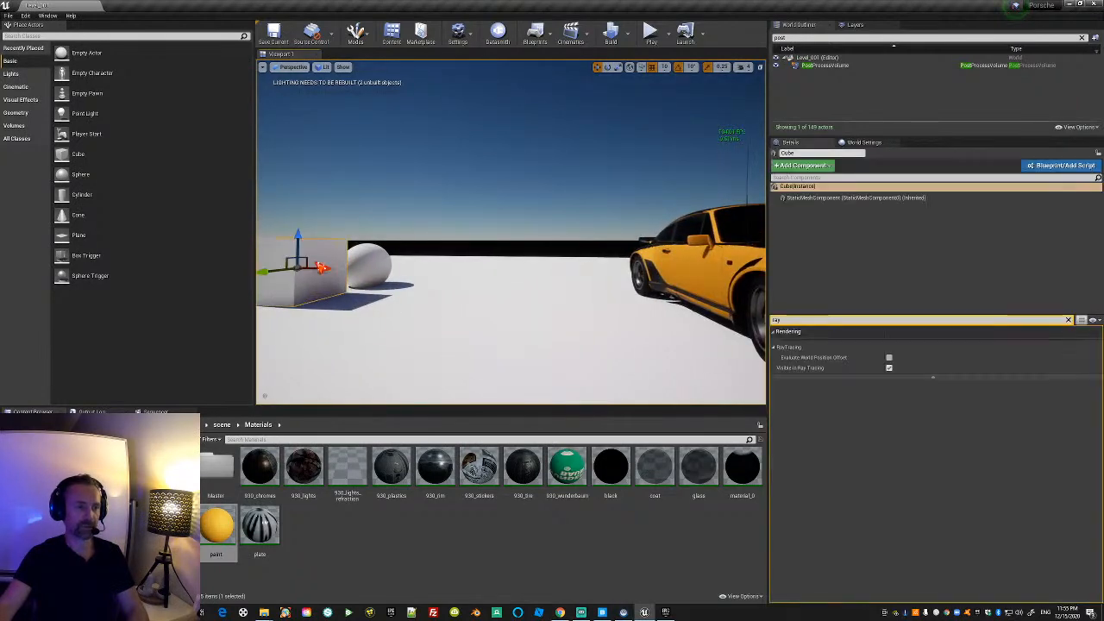
click(1069, 320)
click(933, 468)
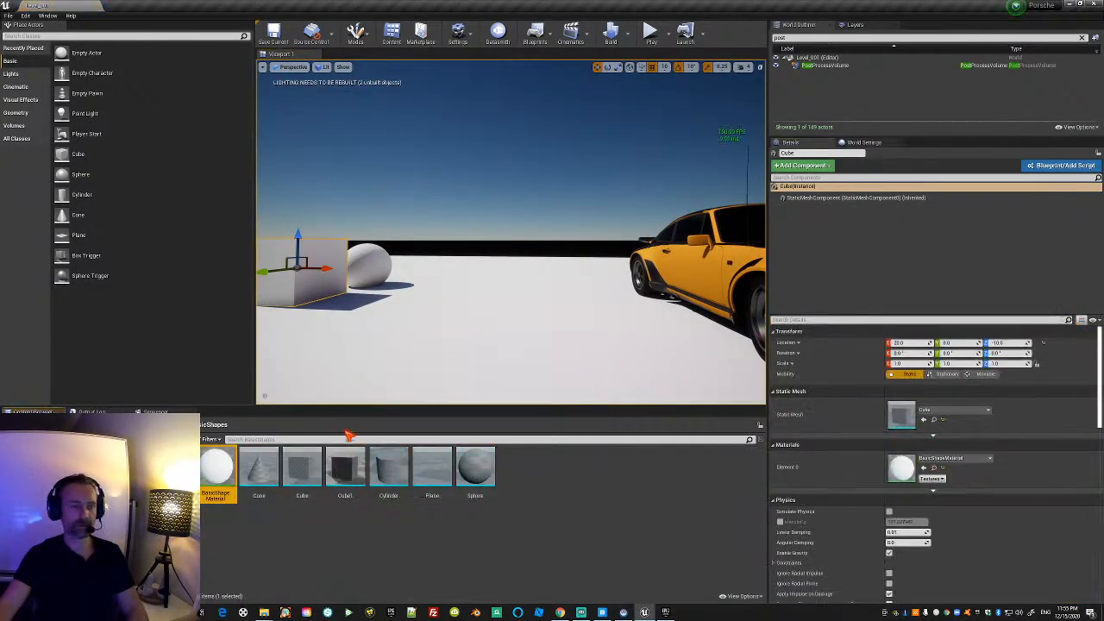
drag(212, 466, 689, 280)
right_drag(655, 306, 496, 316)
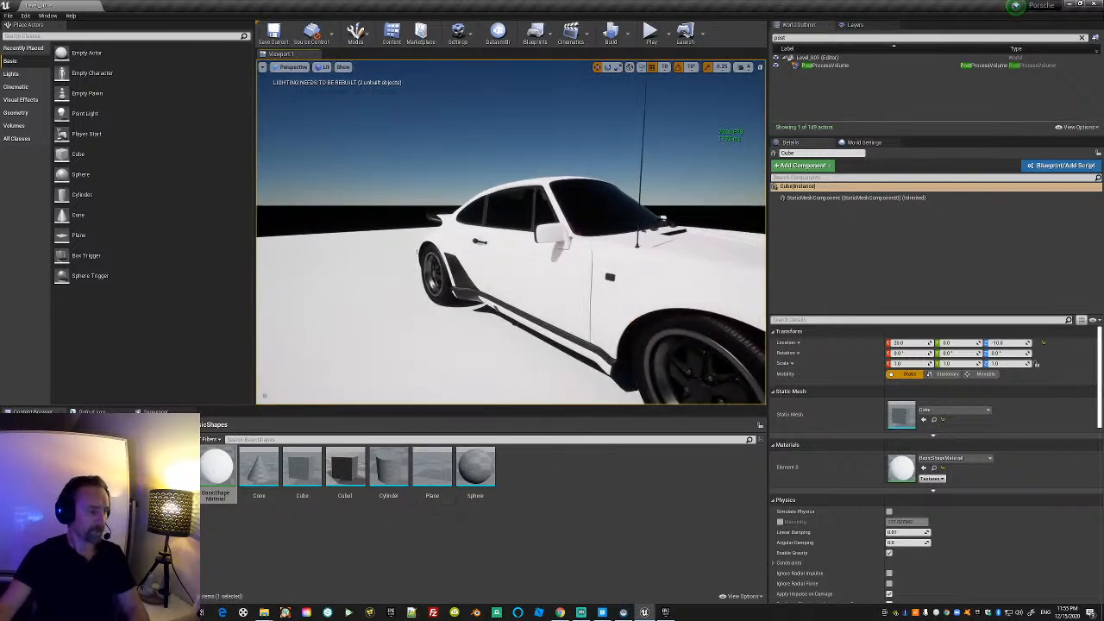
Hide the engine content folders from the Content Browser.
click(29, 451)
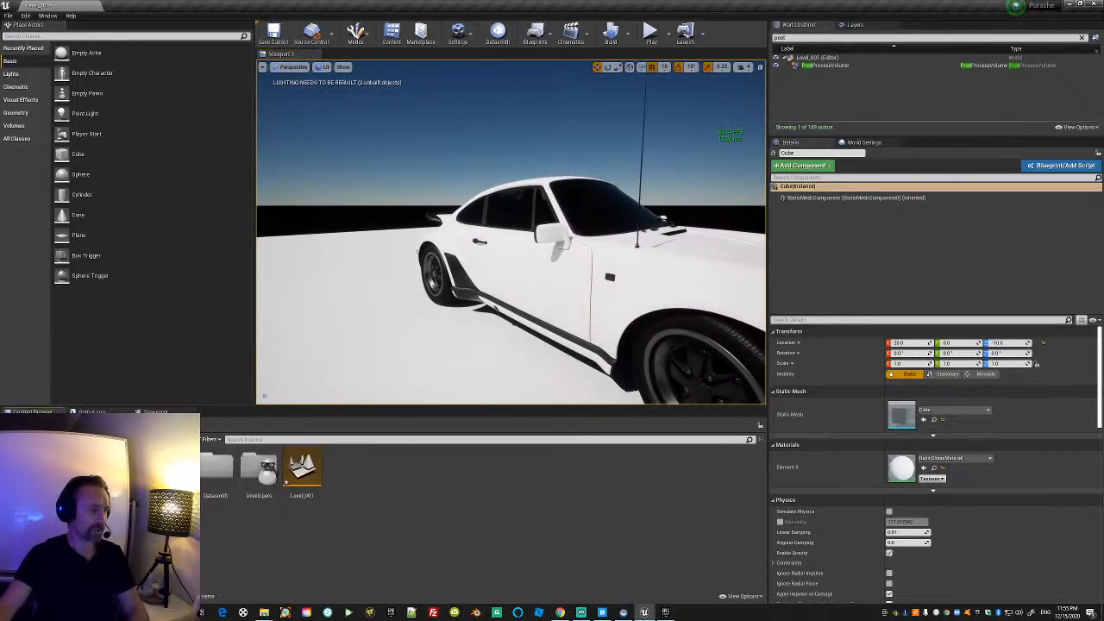
click(38, 483)
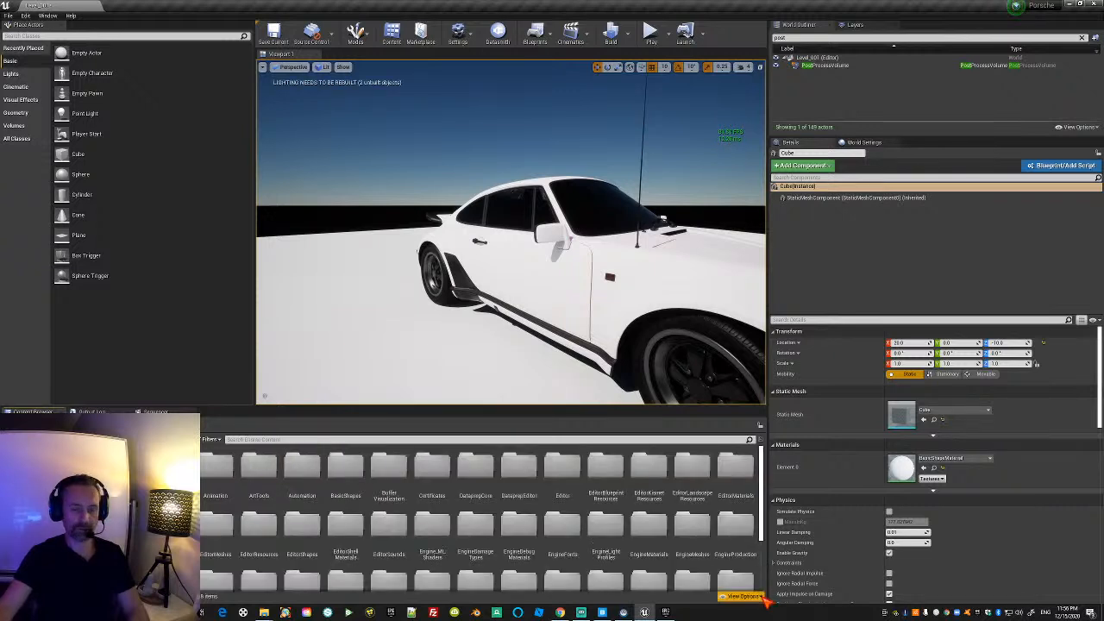
click(762, 599)
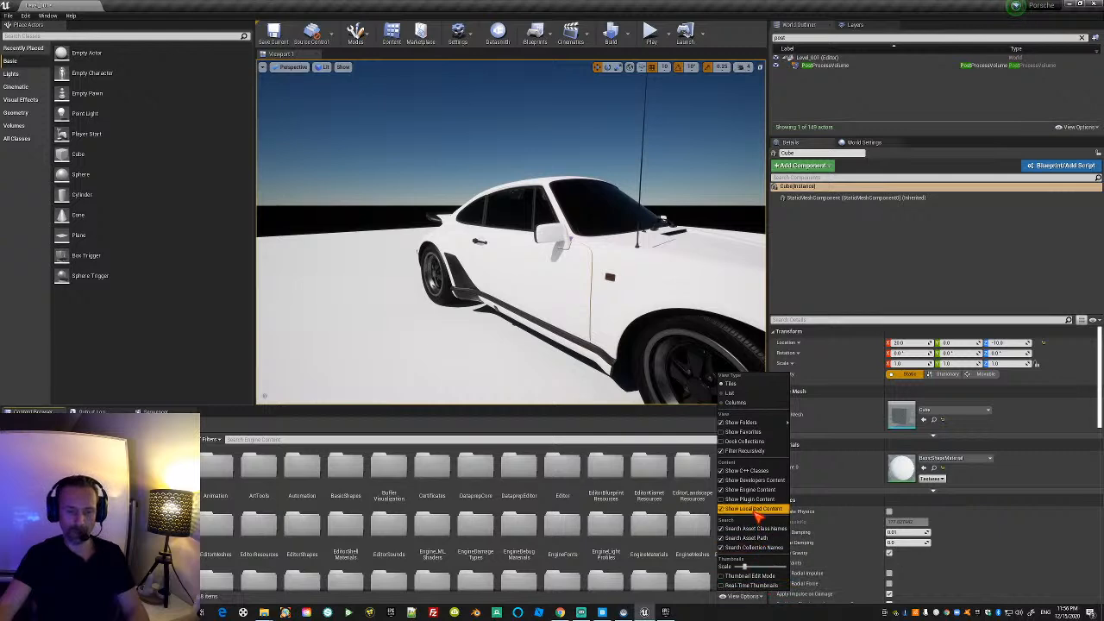
click(751, 489)
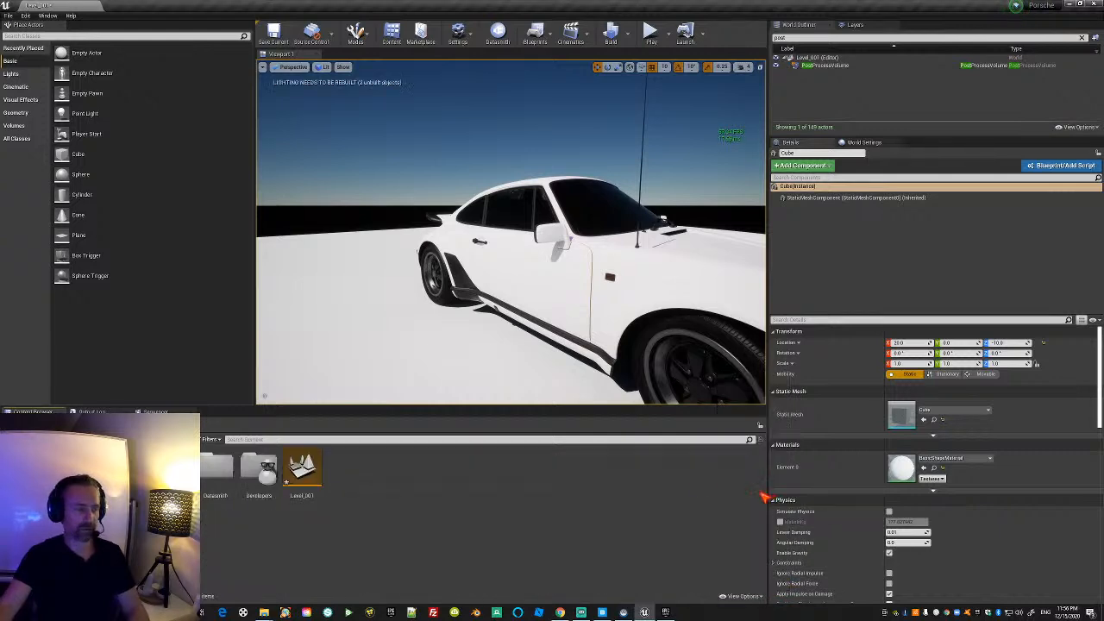
Frame the whole car in the viewport and save all modified levels and assets.
right_drag(510, 233, 384, 222)
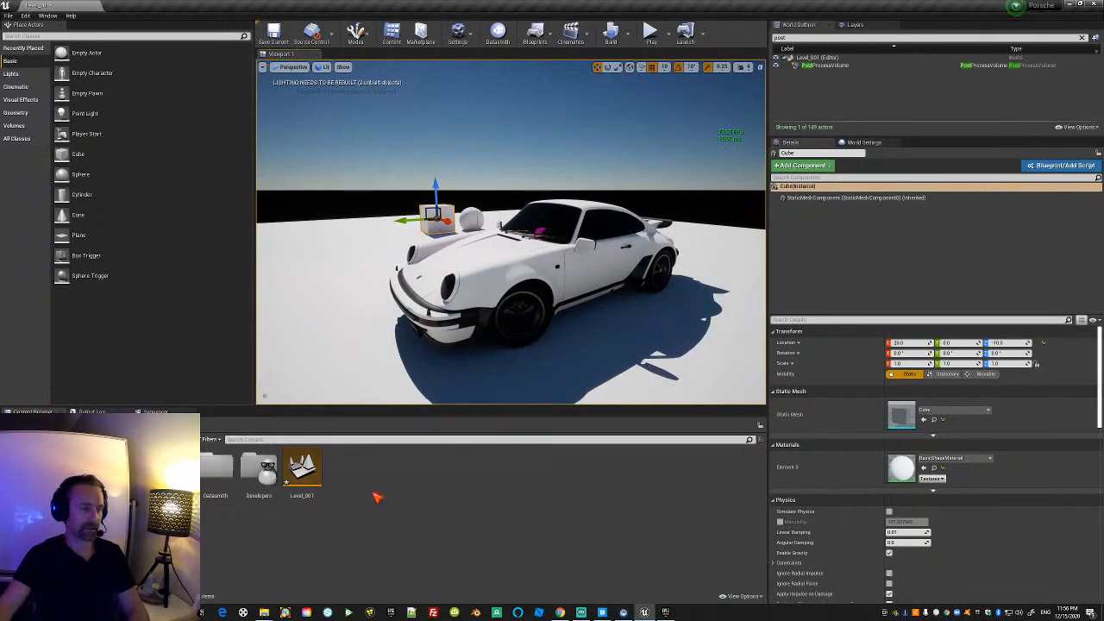
click(9, 16)
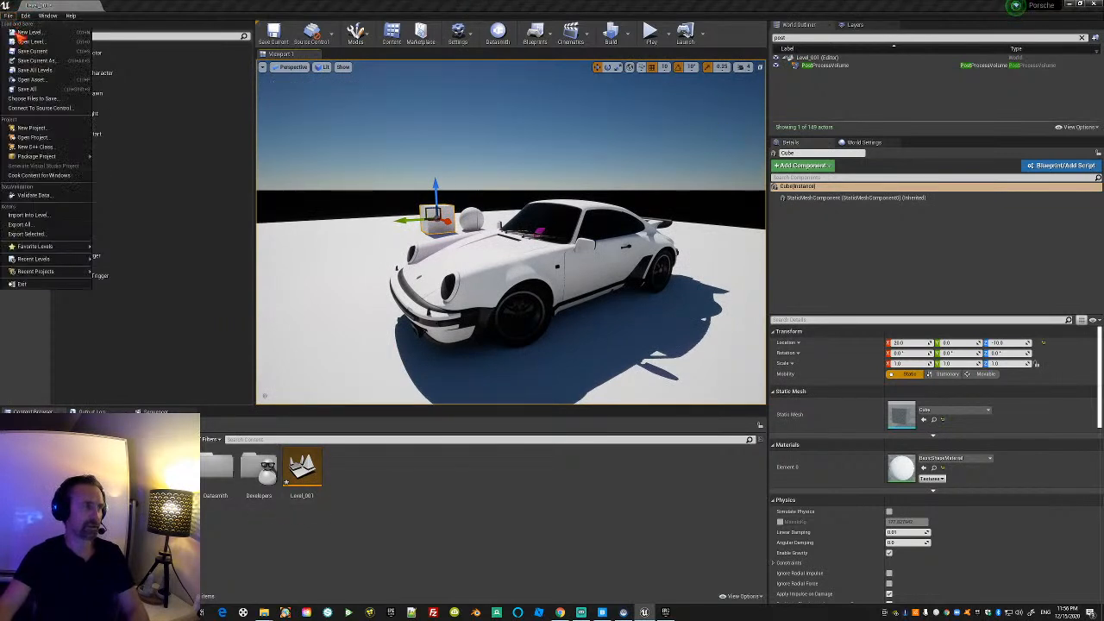
click(31, 89)
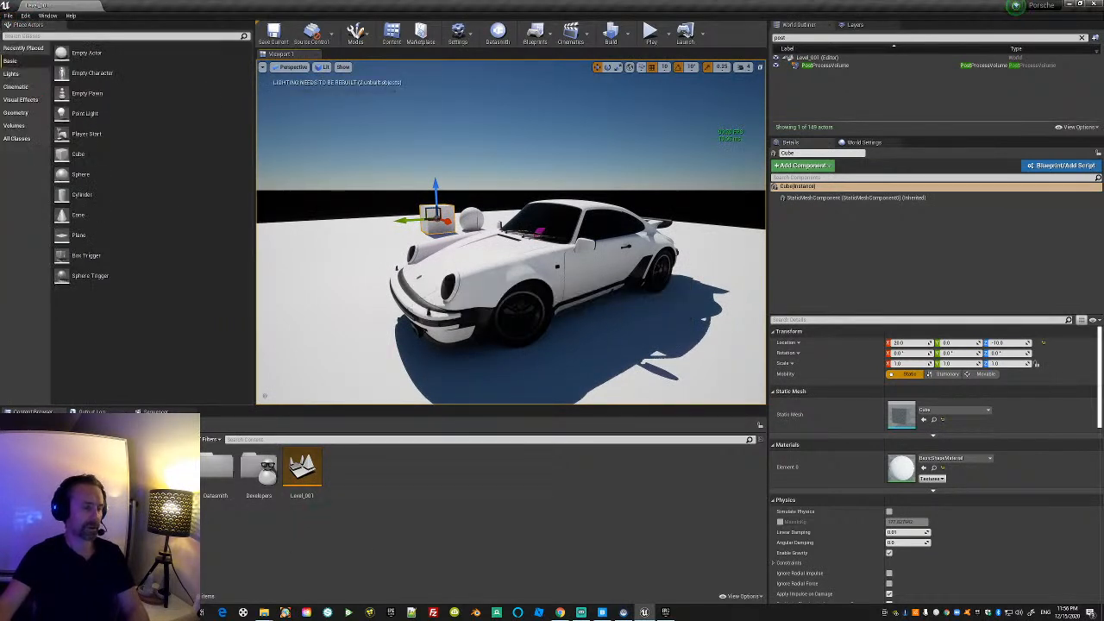
Create a Materials folder in the project's root Content folder and open it.
right_click(484, 504)
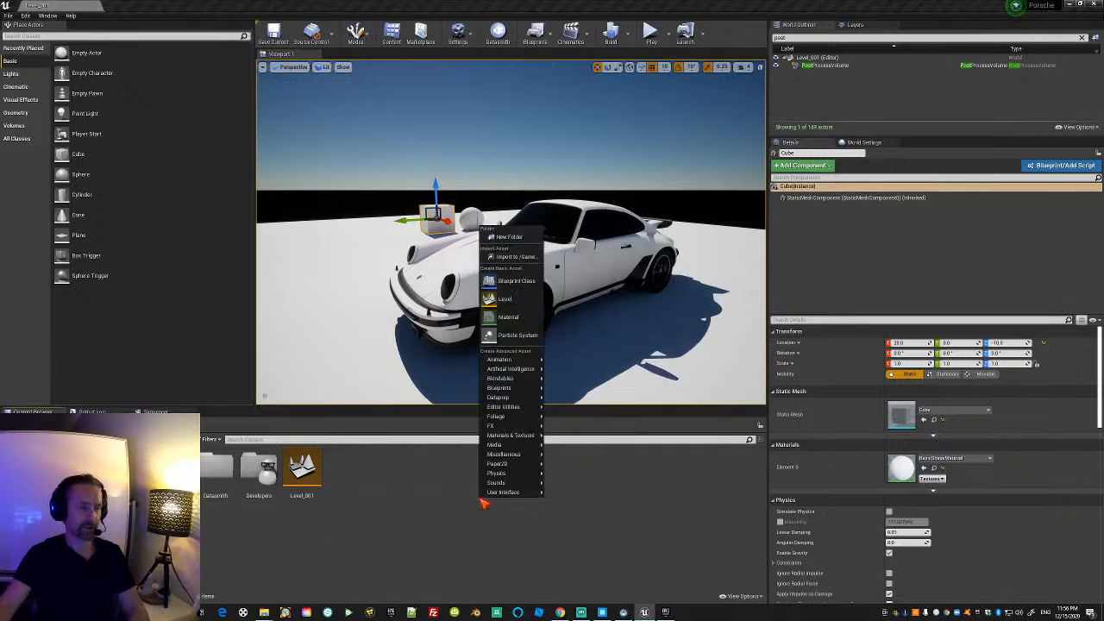
click(507, 237)
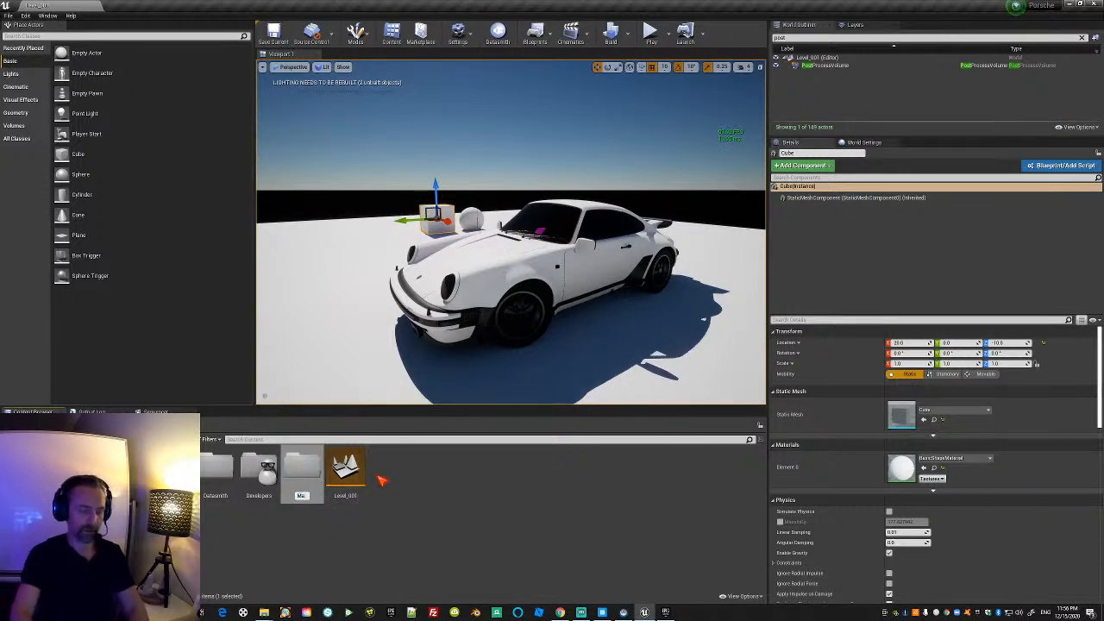
key(Return)
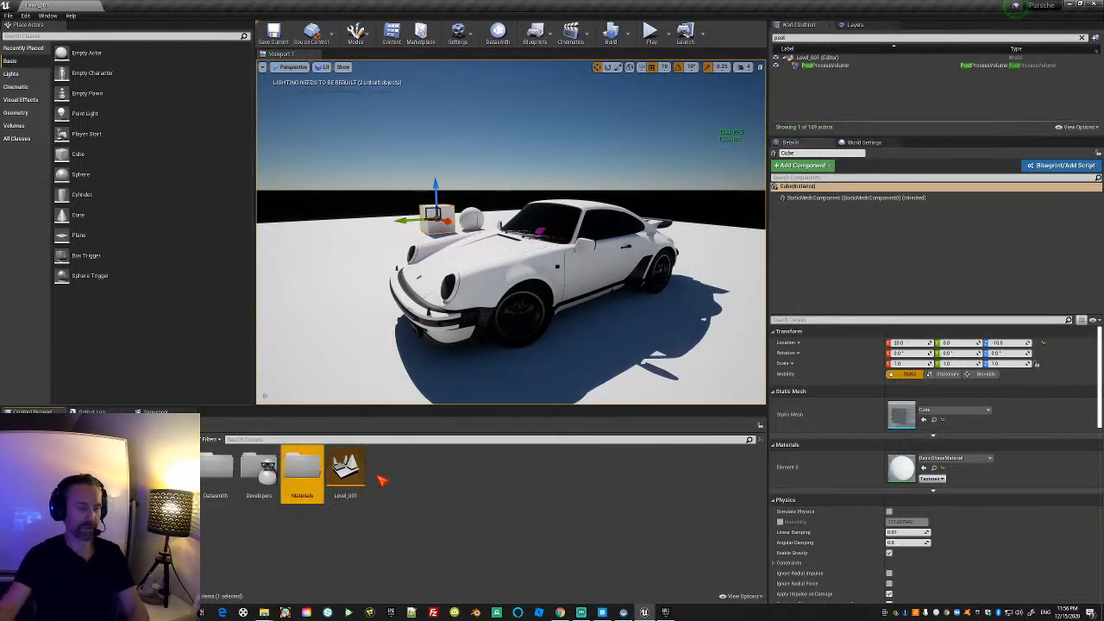
double_click(298, 469)
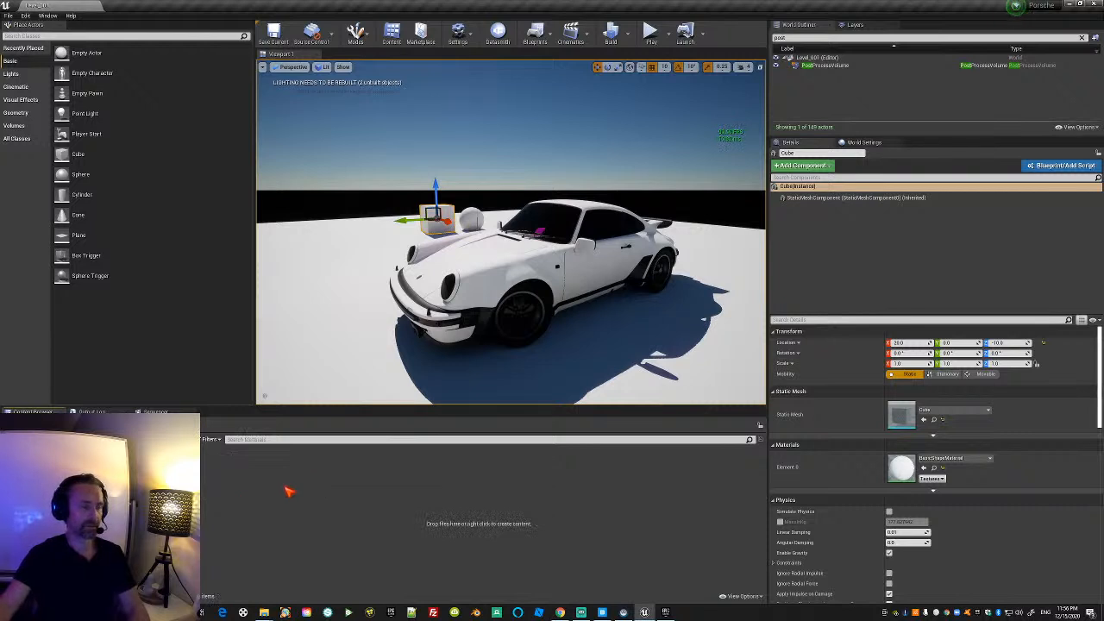
Create a material named BR_Car_001 in the Materials folder and open it for editing.
right_click(289, 492)
click(327, 302)
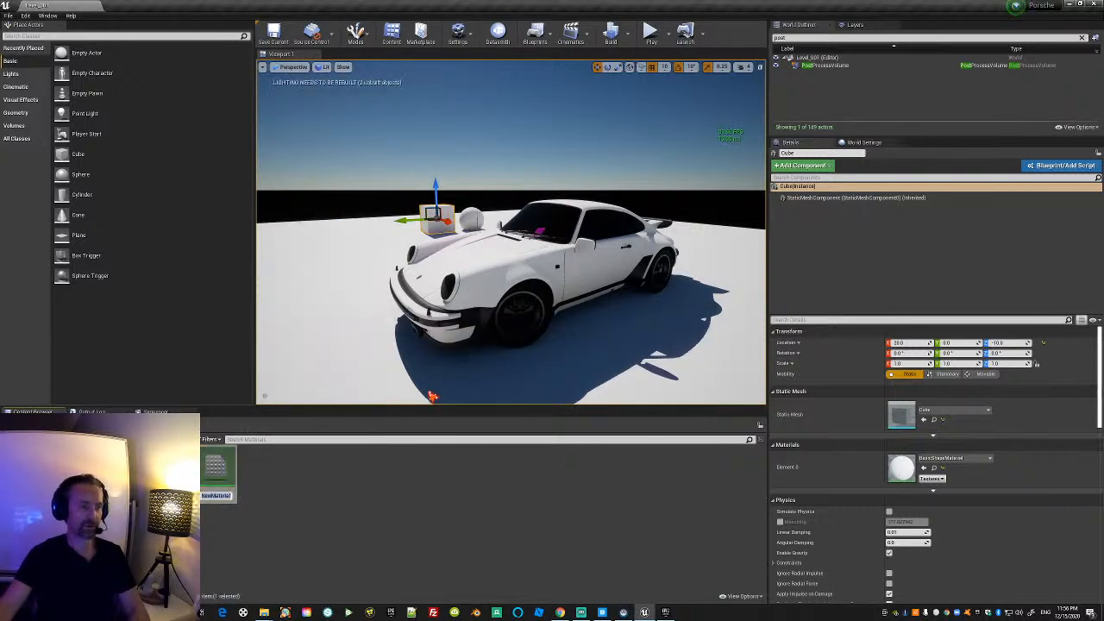
text(BR_)
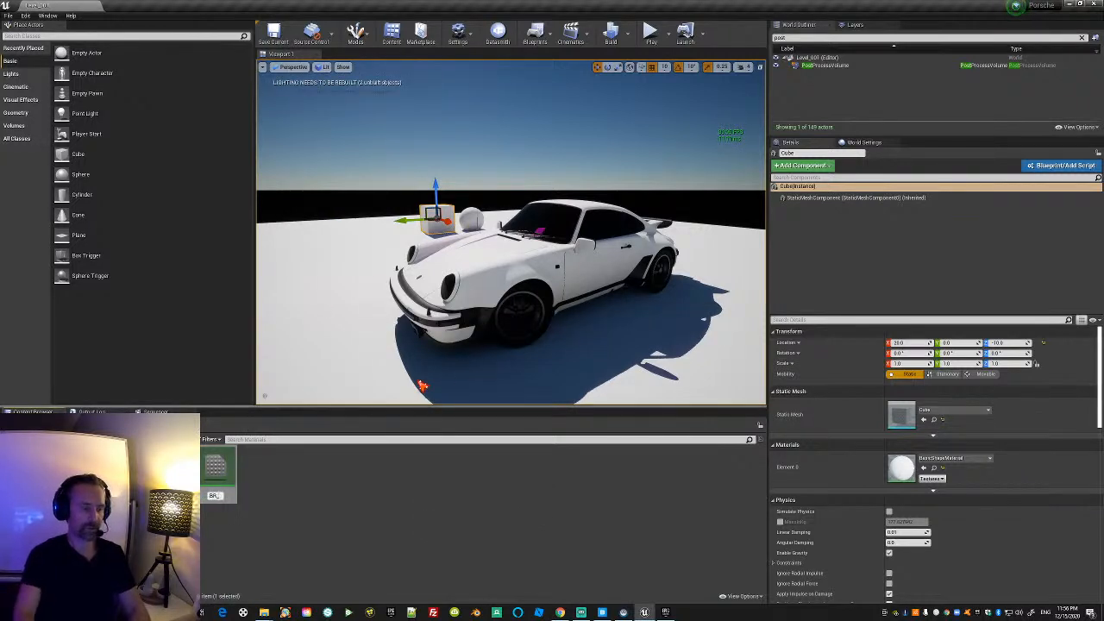
text(Car_001)
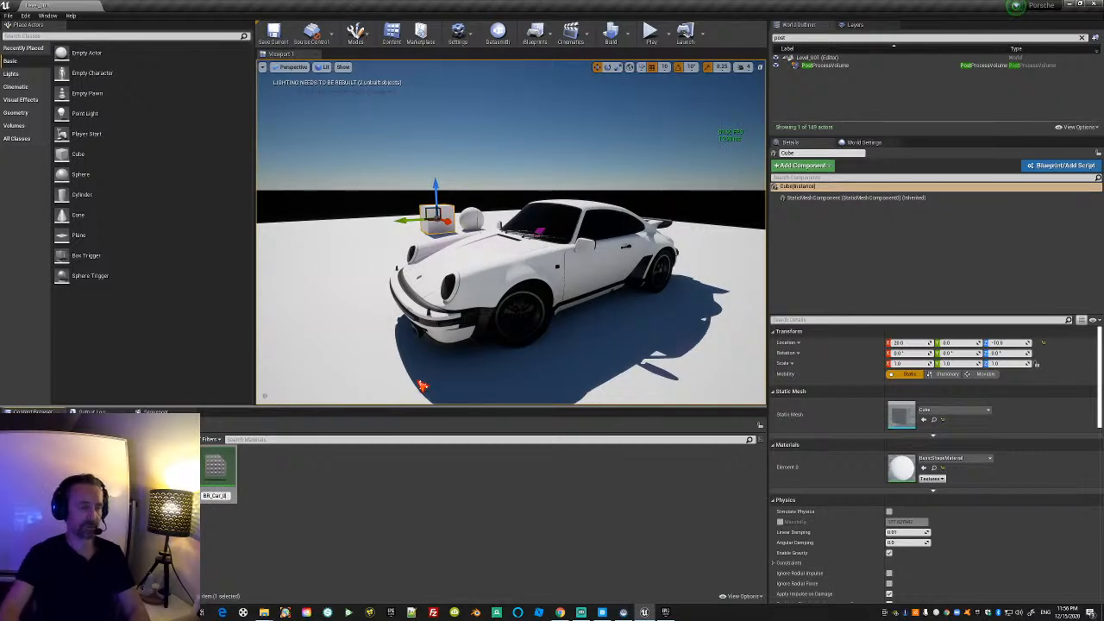
key(Return)
double_click(222, 466)
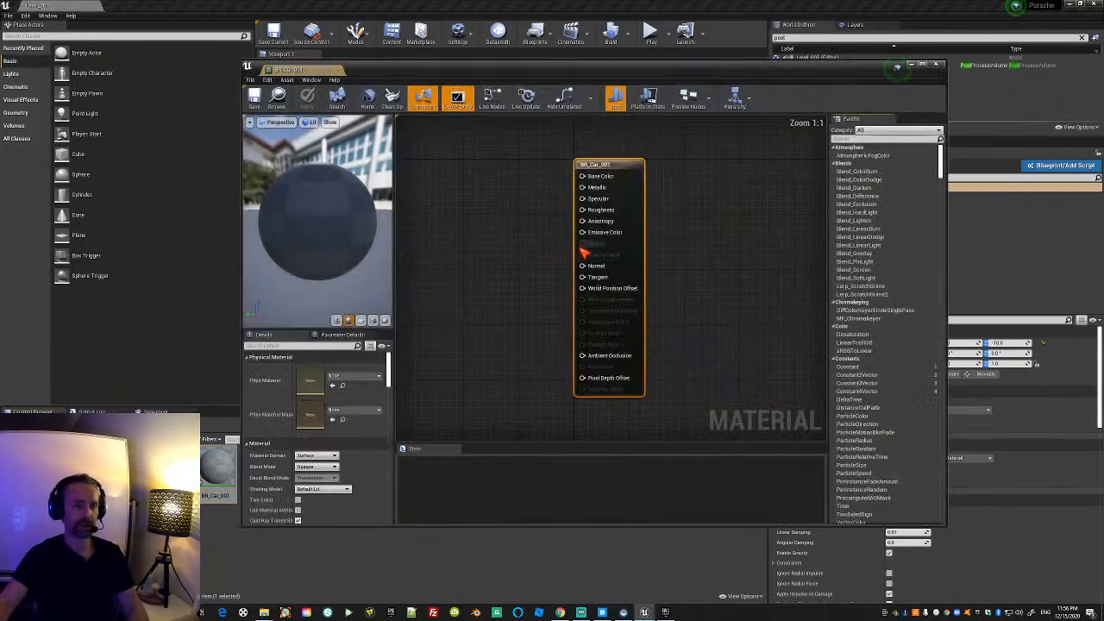
Add three Constant nodes and connect them to the Metallic, Specular and Roughness inputs of BR_Car_001.
click(507, 233)
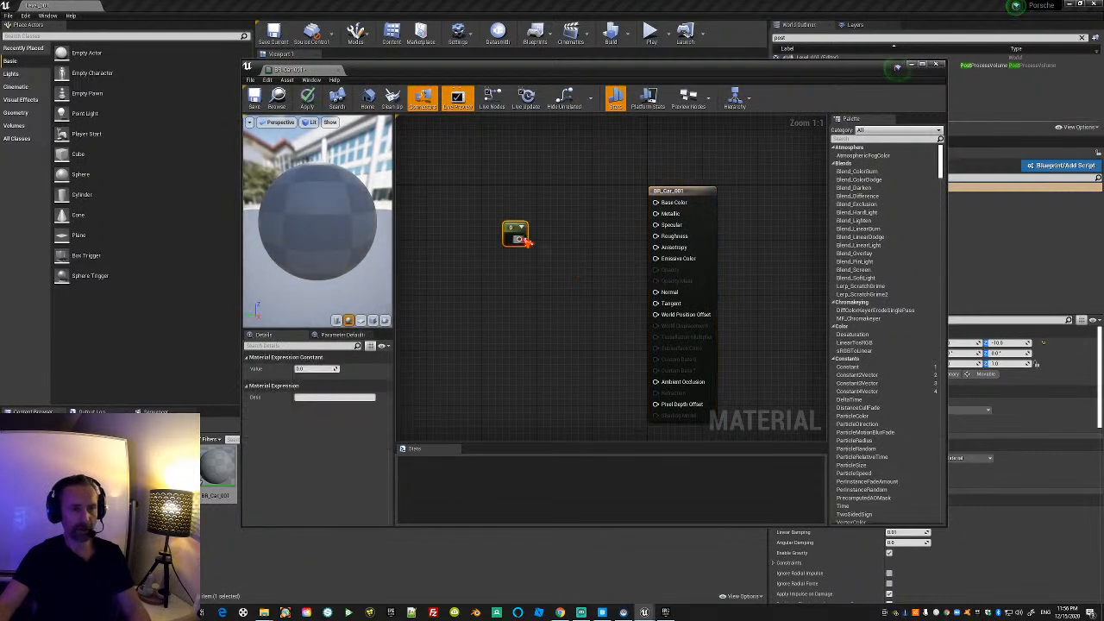
drag(515, 229, 660, 214)
drag(516, 296, 488, 242)
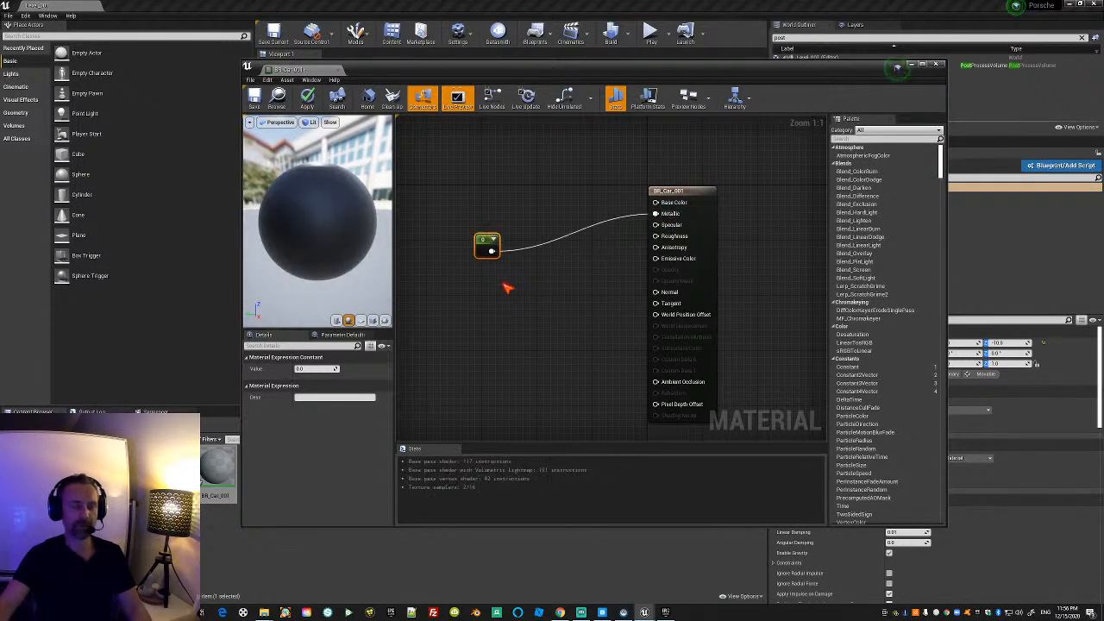
click(507, 289)
drag(517, 299, 656, 225)
drag(494, 252, 528, 235)
drag(517, 296, 484, 267)
click(550, 335)
drag(559, 344, 655, 235)
drag(552, 339, 465, 336)
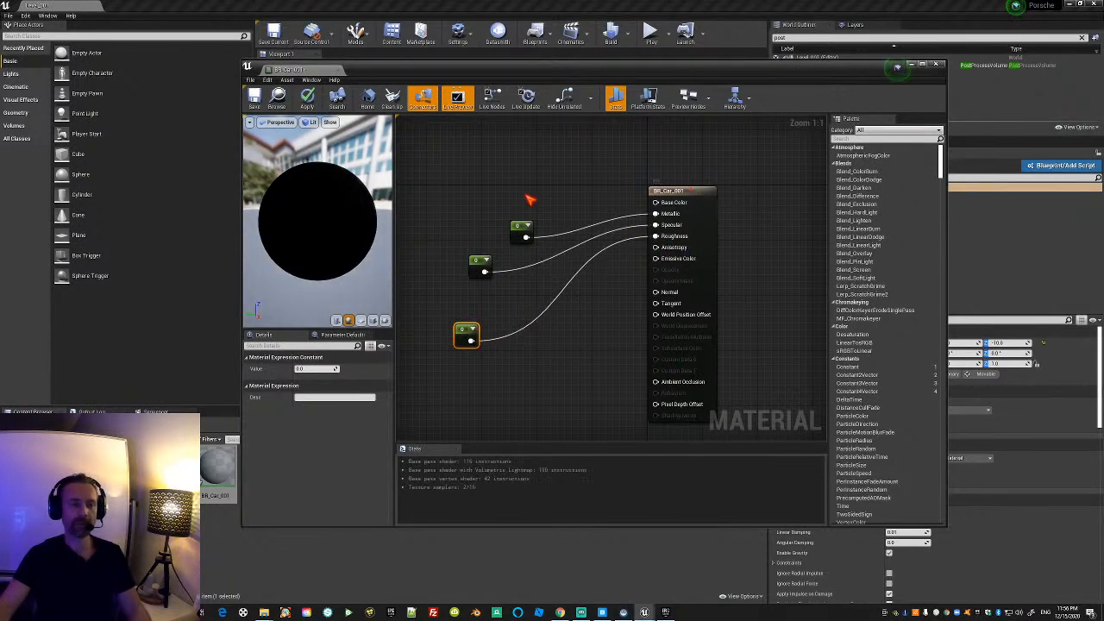
Add a Constant3Vector node, connect it to Base Color, and move it clear of the Metallic constant.
right_click(484, 169)
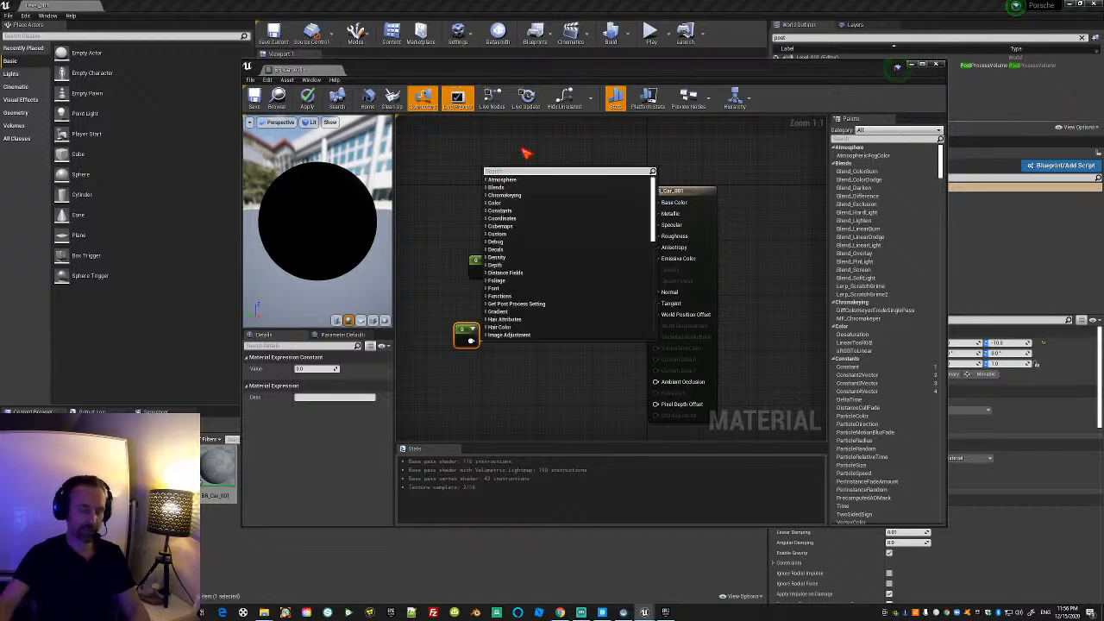
text(constant)
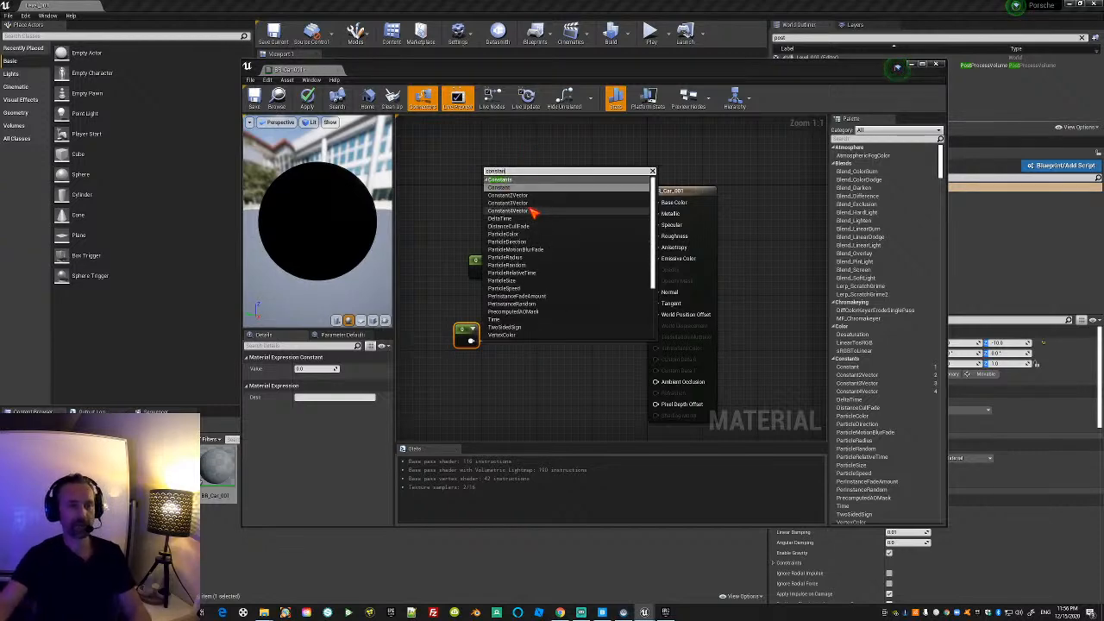
click(528, 210)
drag(535, 183, 655, 202)
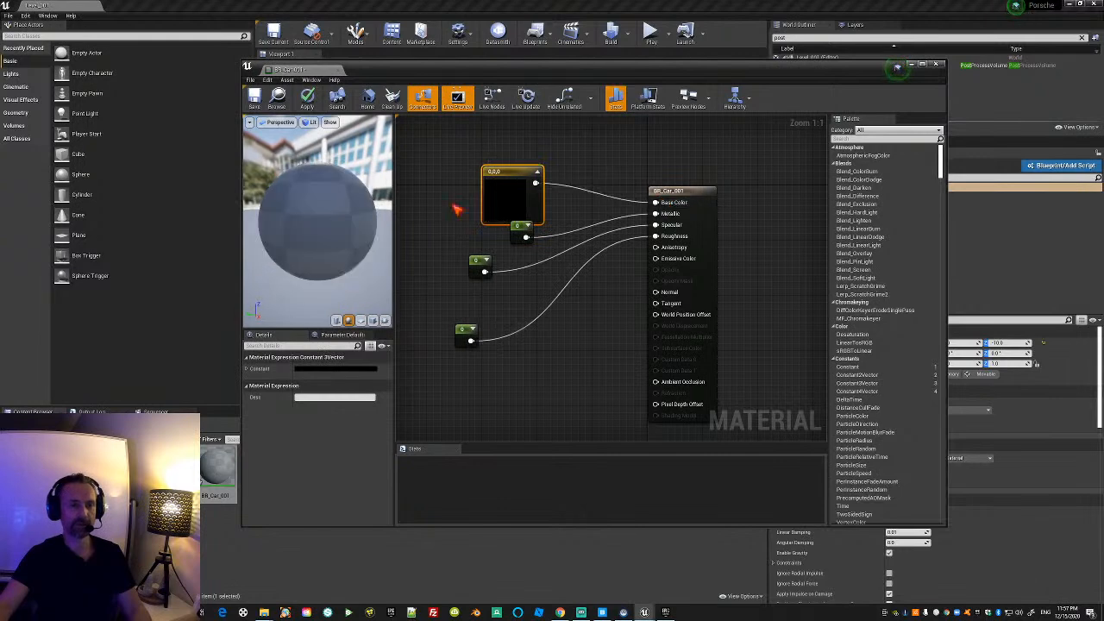
drag(506, 201, 492, 173)
Set the Base Color vector to orange with RGB 1, 0.175, 0 and save the material.
double_click(496, 173)
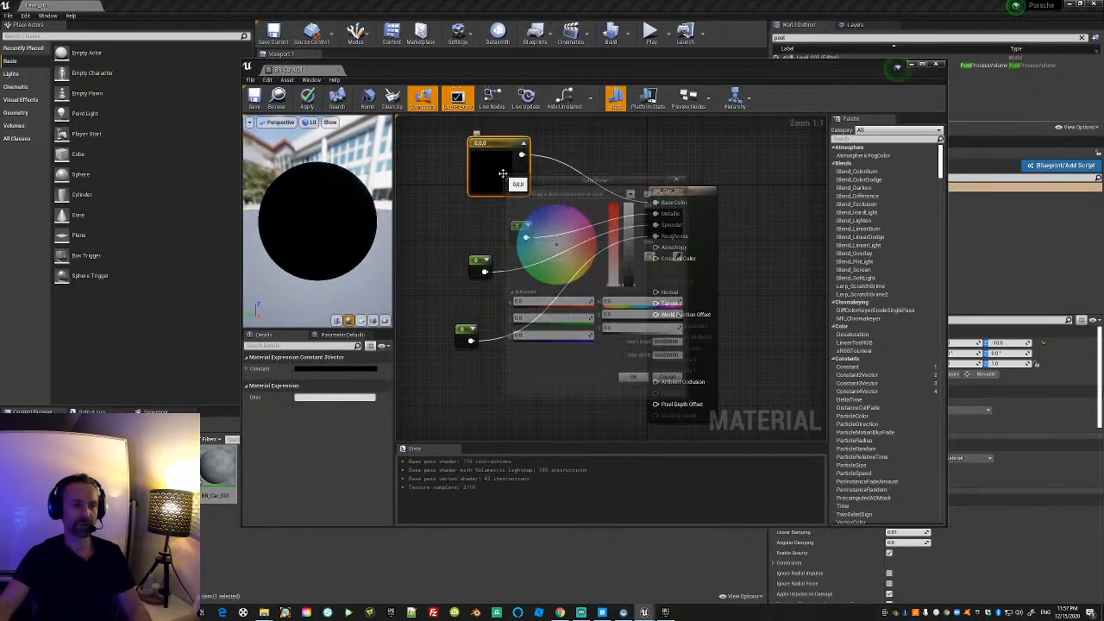
drag(619, 226, 621, 199)
click(617, 214)
drag(591, 239, 604, 252)
drag(634, 217, 635, 203)
mouse_move(593, 253)
mouse_down()
mouse_move(602, 246)
mouse_move(603, 259)
mouse_up()
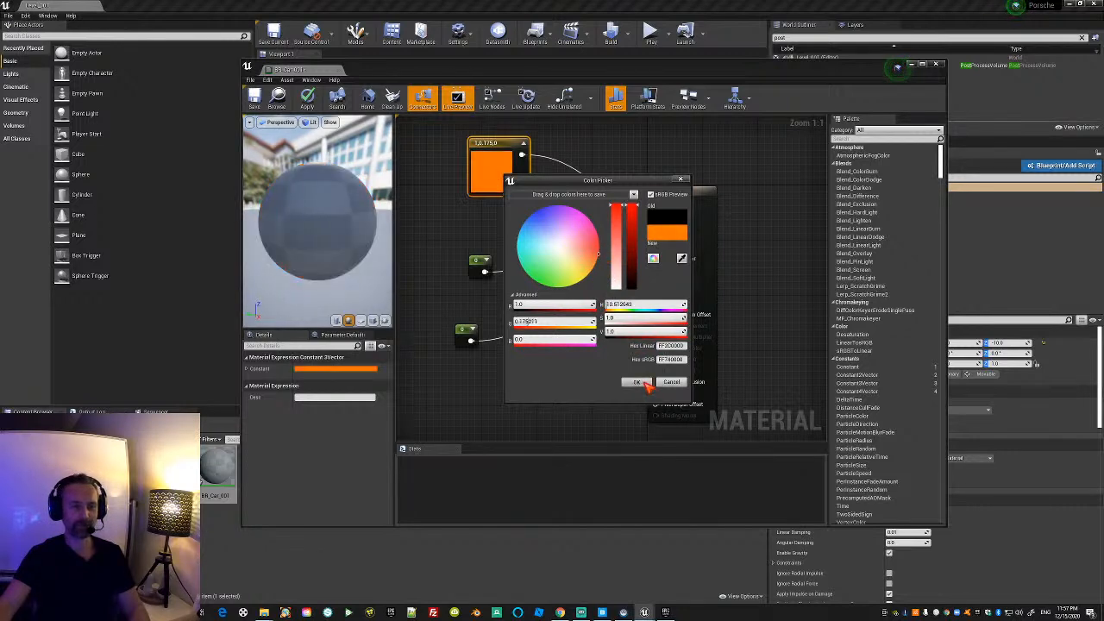
click(636, 382)
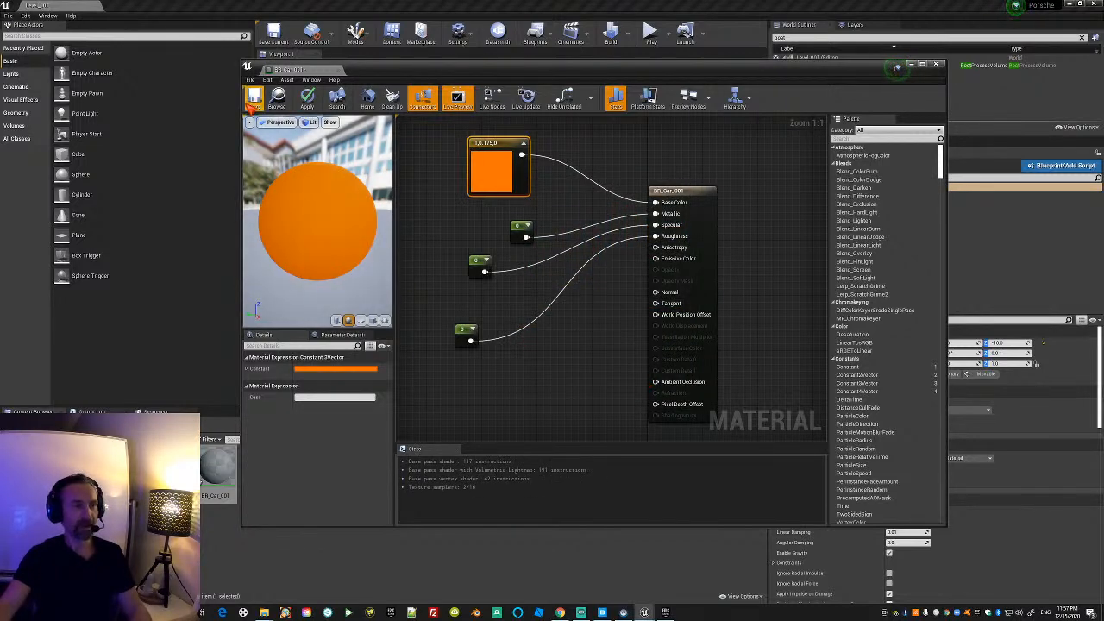
key(ctrl+s)
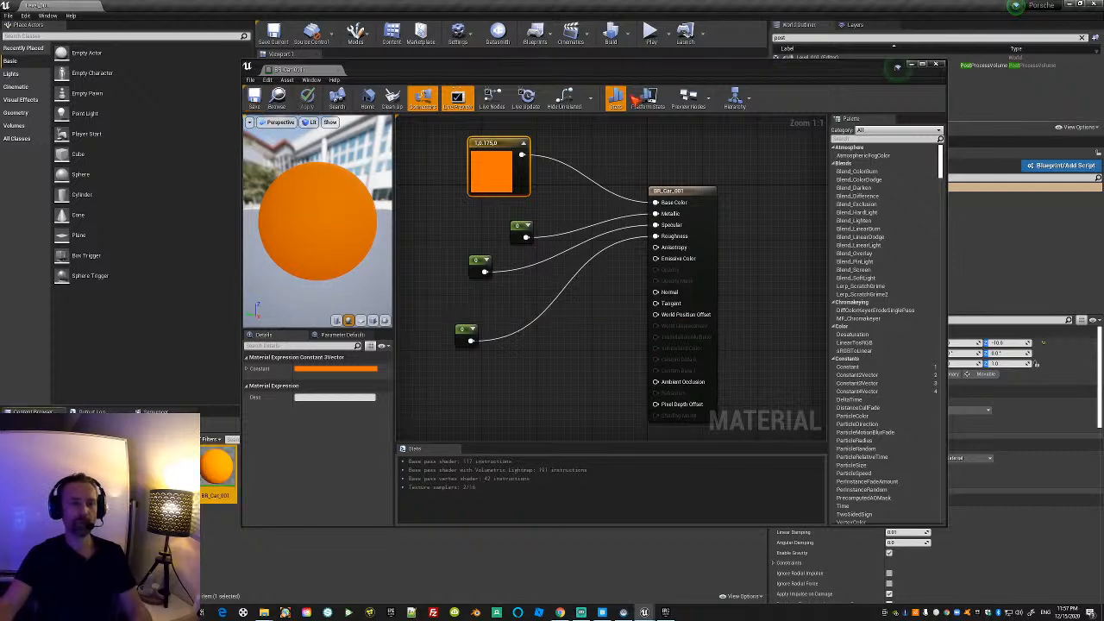
Move the material editor window clear of the viewport and apply BR_Car_001 to the car body.
drag(602, 74, 912, 155)
drag(216, 467, 484, 332)
mouse_move(485, 332)
right_down()
mouse_move(518, 332)
mouse_move(485, 332)
right_up()
drag(662, 152, 754, 112)
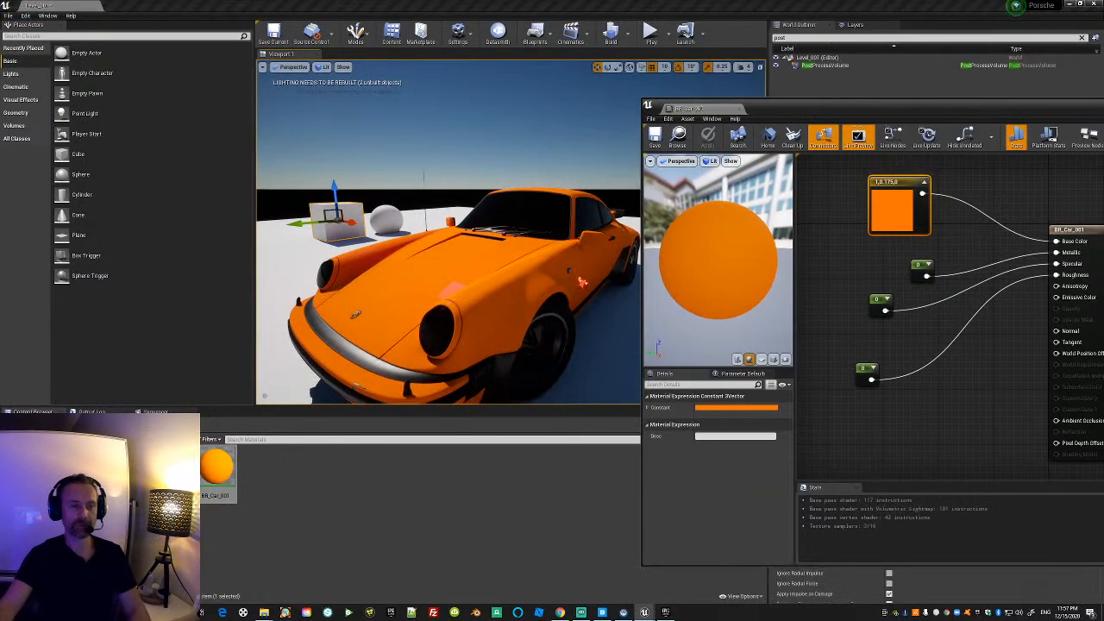
Set the constant feeding BR_Car_001's Specular input to 1, save the material and check the car's paint in the viewport.
right_drag(901, 324, 840, 328)
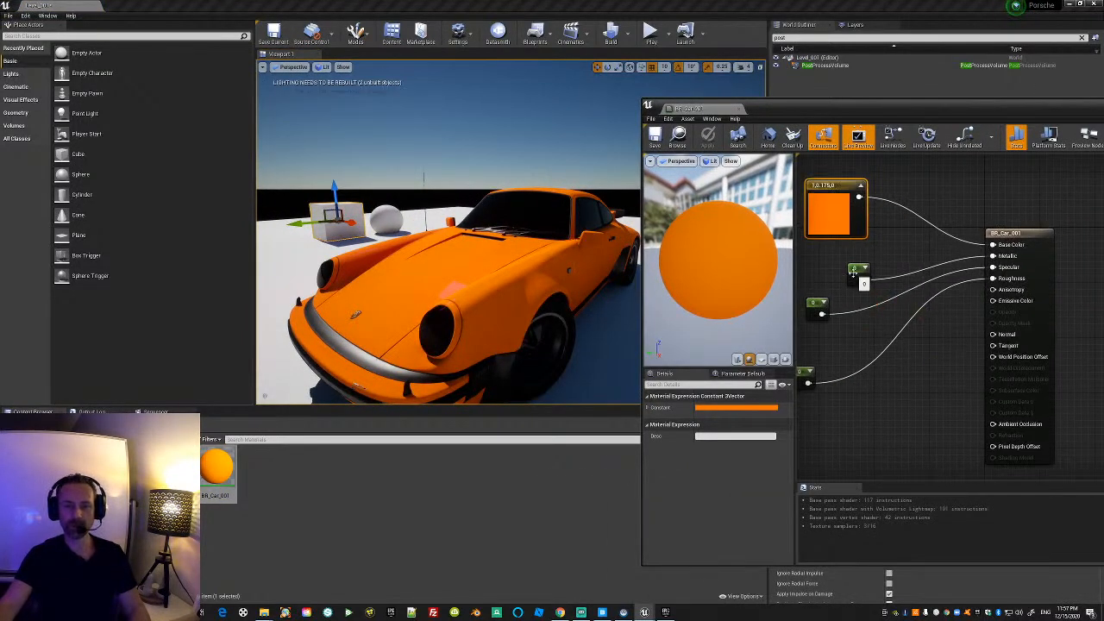
click(859, 346)
right_drag(866, 364, 927, 360)
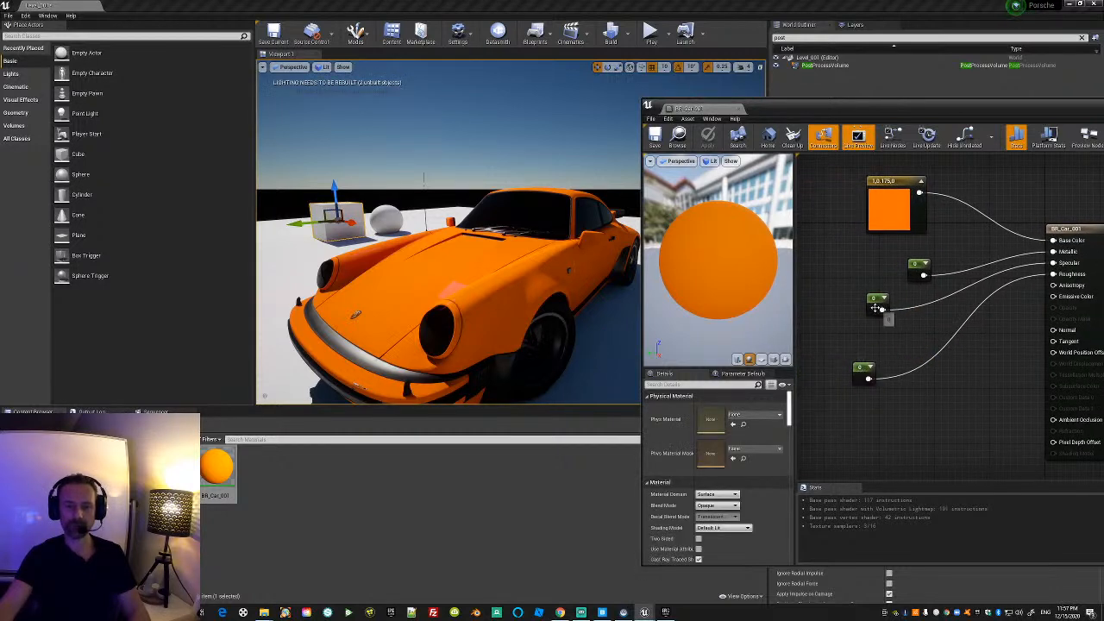
click(859, 372)
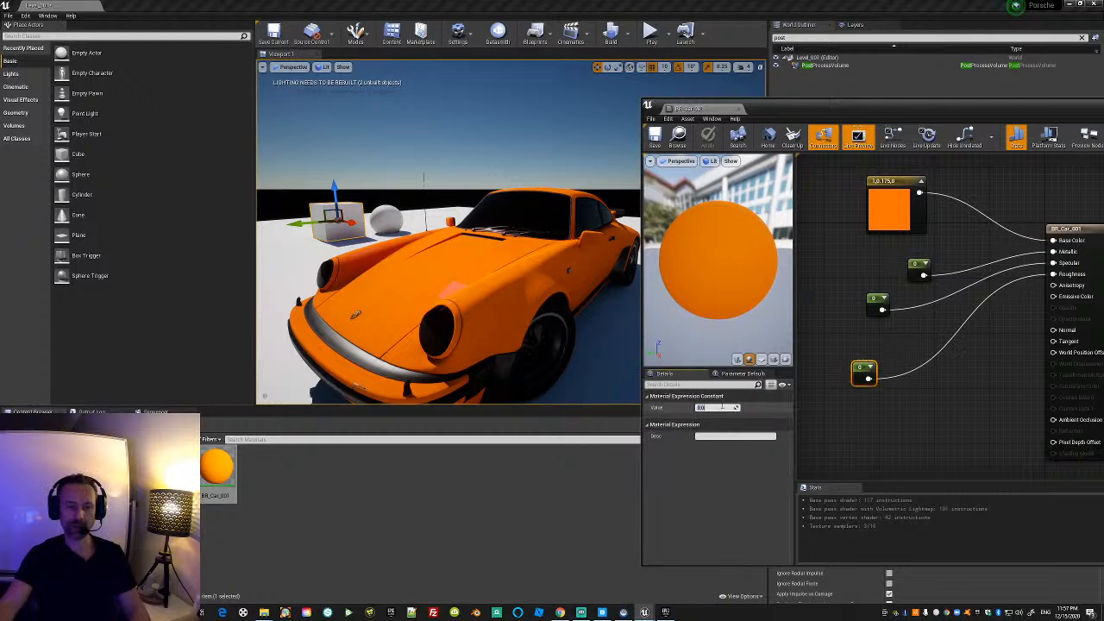
click(879, 303)
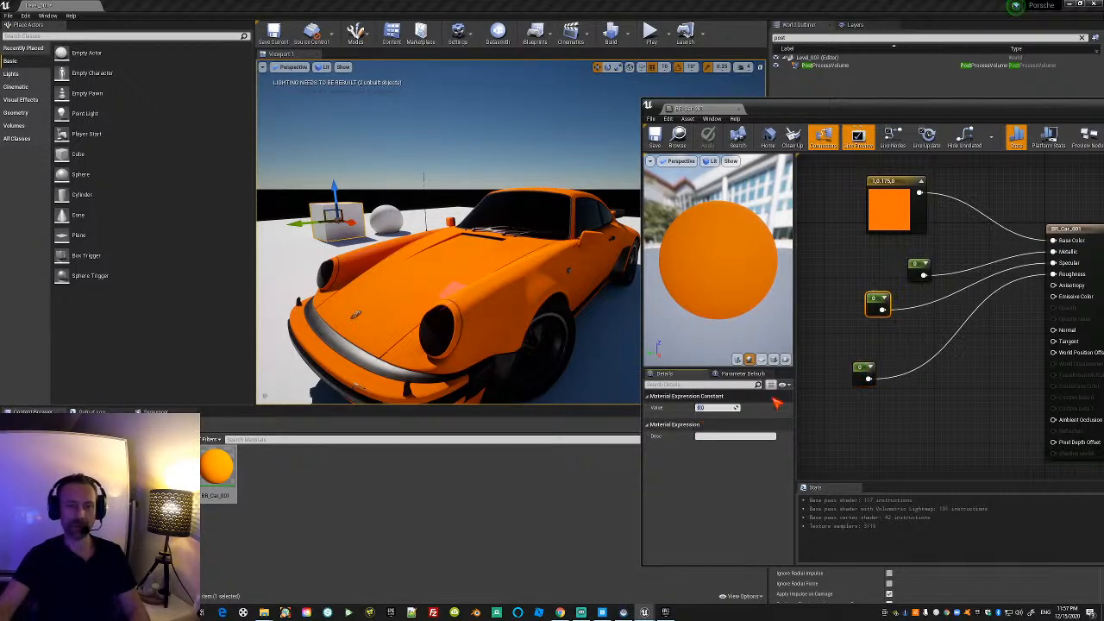
text(1)
key(Return)
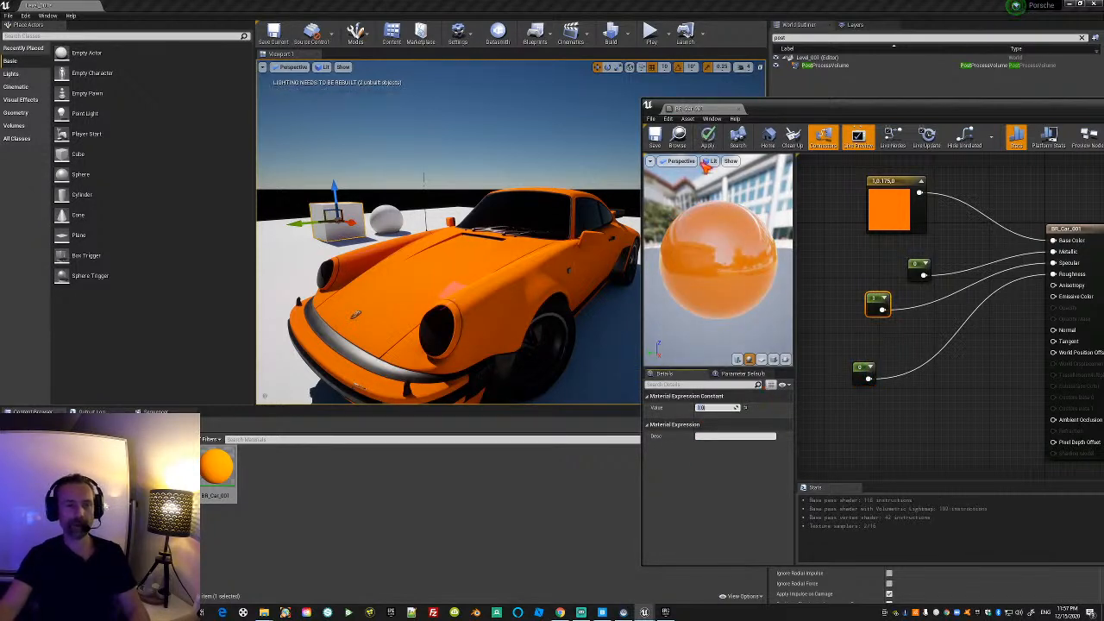
key(ctrl+s)
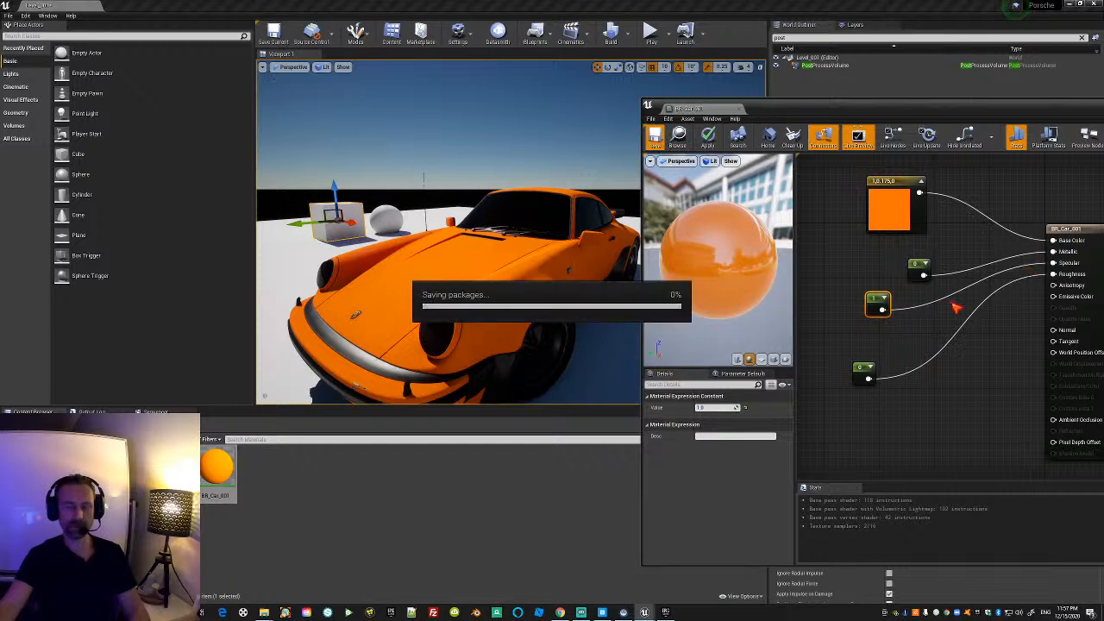
right_drag(502, 348, 324, 319)
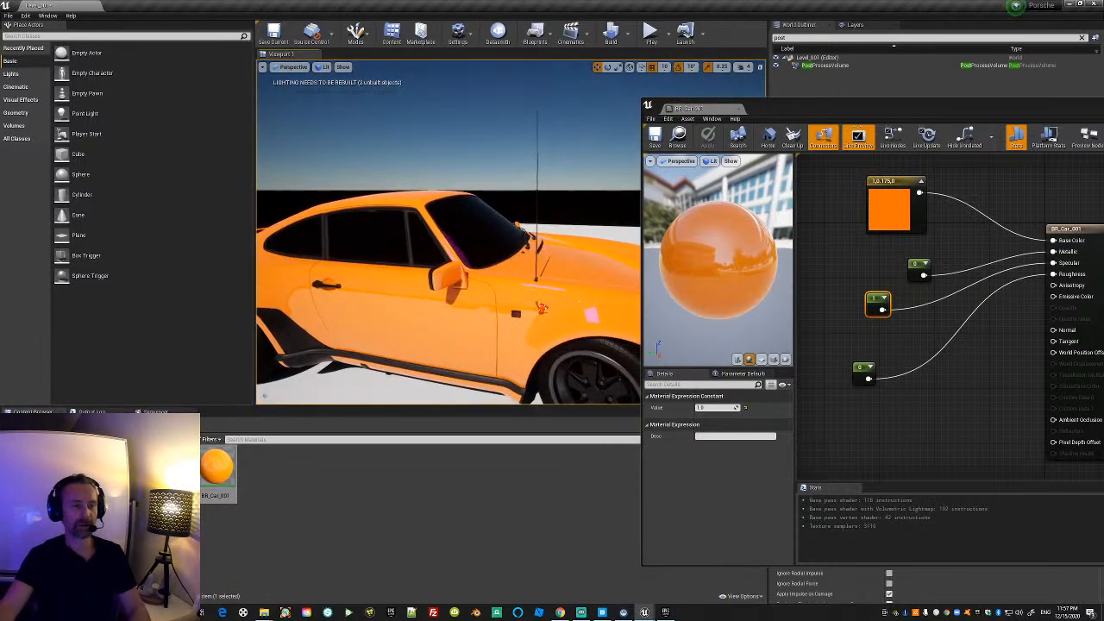
Move the material editor window clear of the viewport and delete the rect light above the car.
drag(873, 119, 1017, 111)
right_drag(509, 259, 406, 276)
right_drag(509, 319, 386, 295)
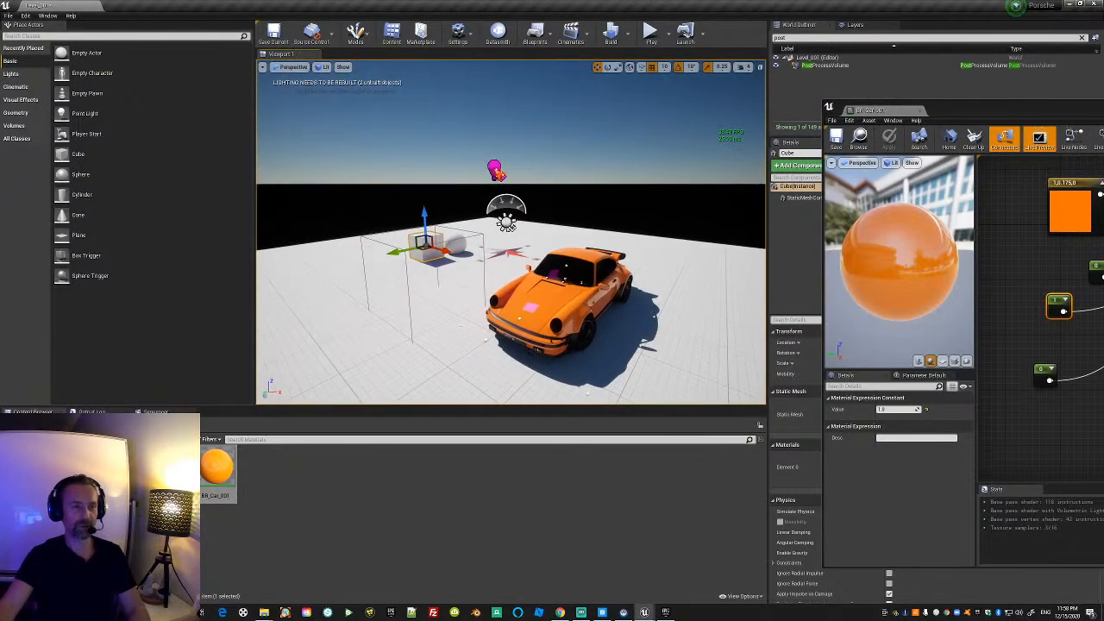
click(494, 170)
right_drag(494, 171, 516, 170)
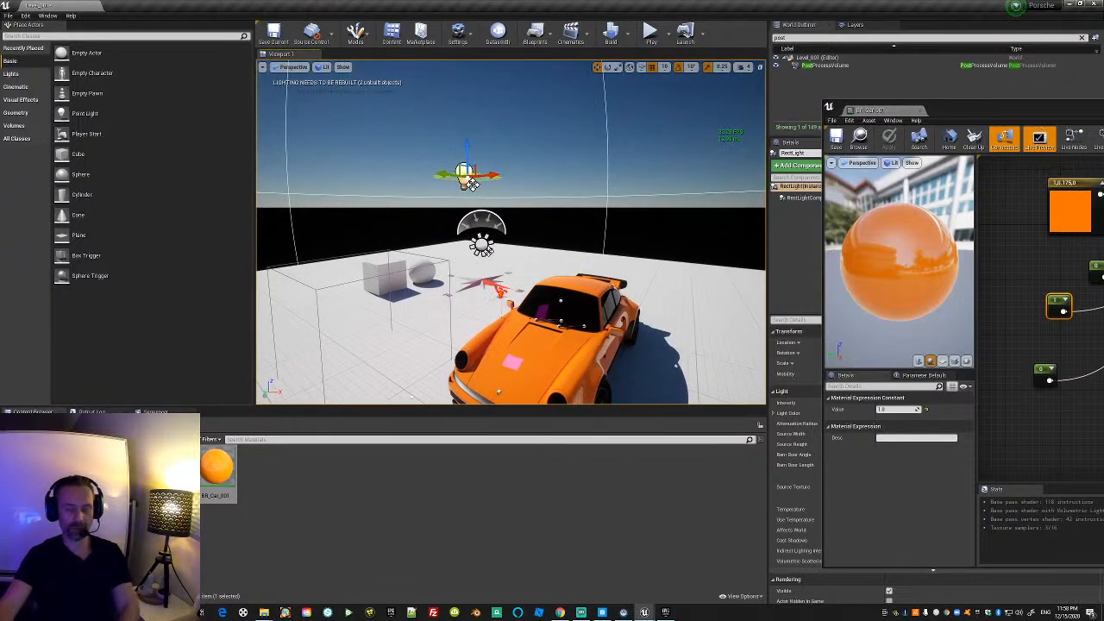
key(Delete)
Set the constant feeding BR_Car_001's Roughness input to about 0.3714, save the material and inspect the paint on the car.
right_drag(514, 310, 583, 333)
drag(972, 113, 536, 120)
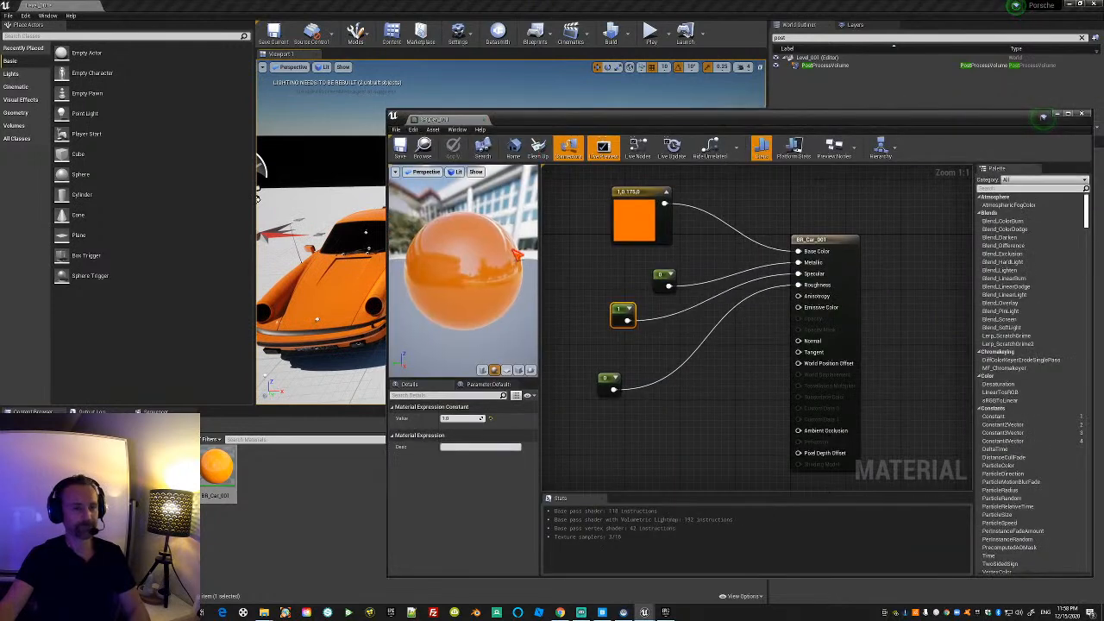
click(670, 282)
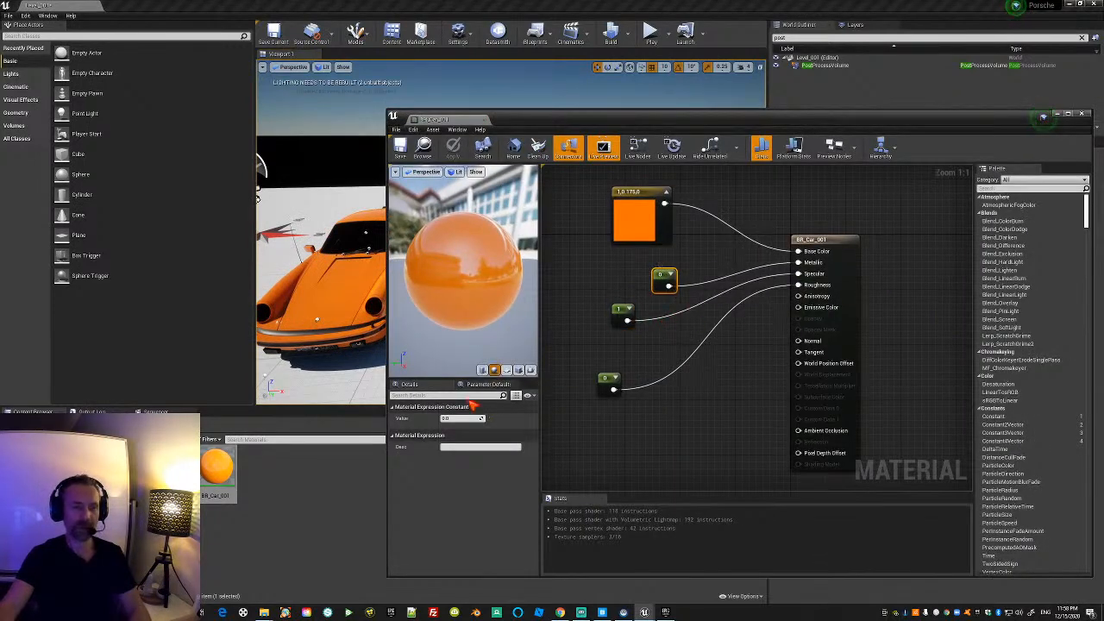
drag(620, 121, 845, 101)
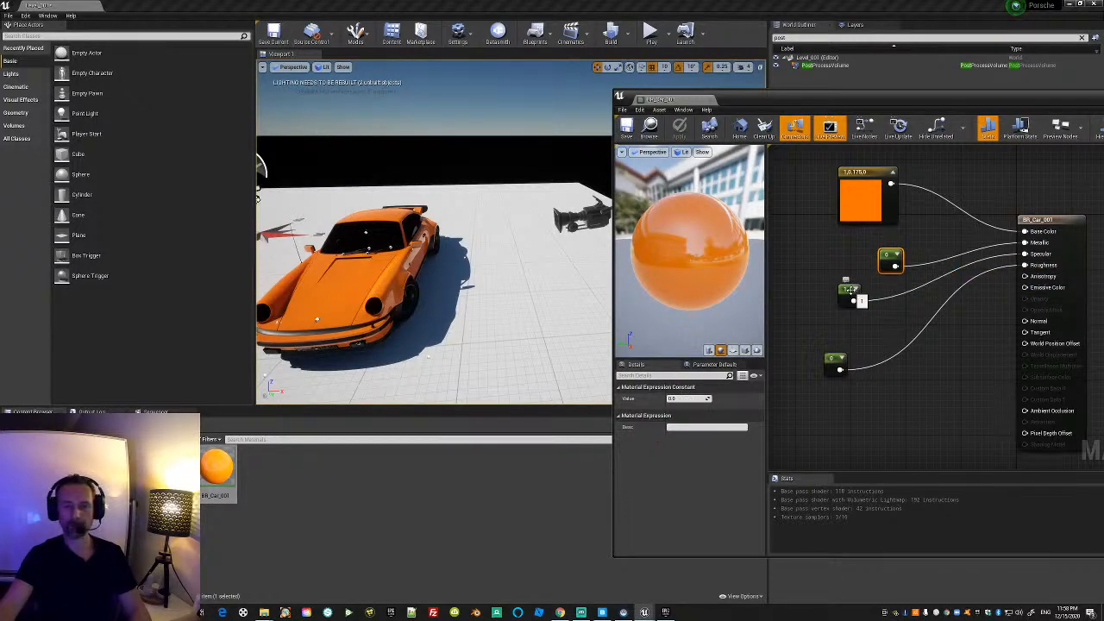
click(829, 362)
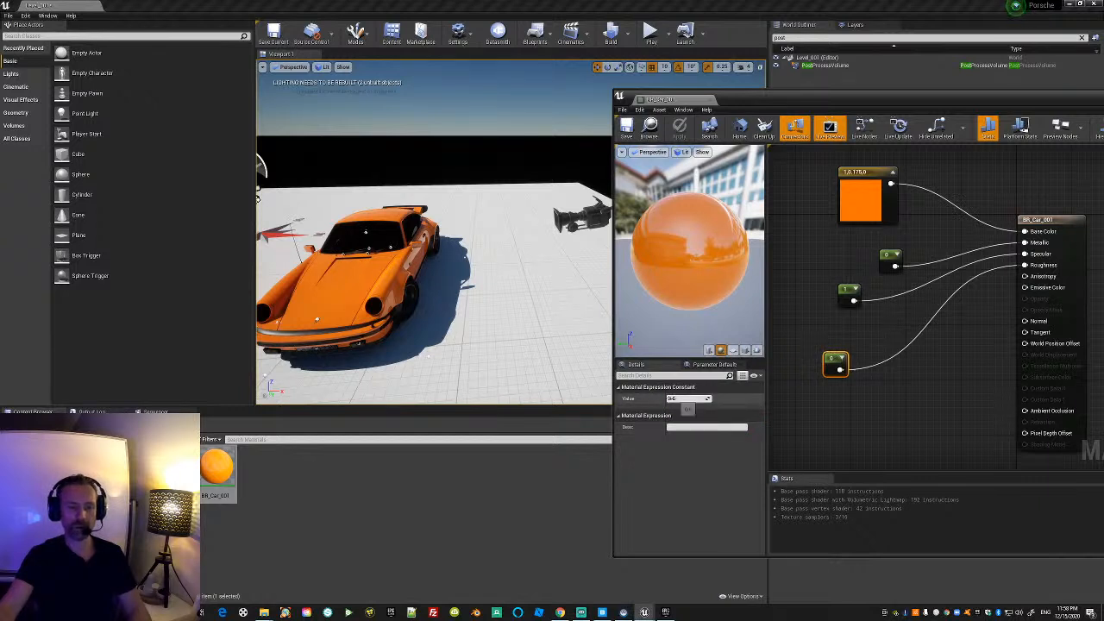
drag(688, 399, 708, 259)
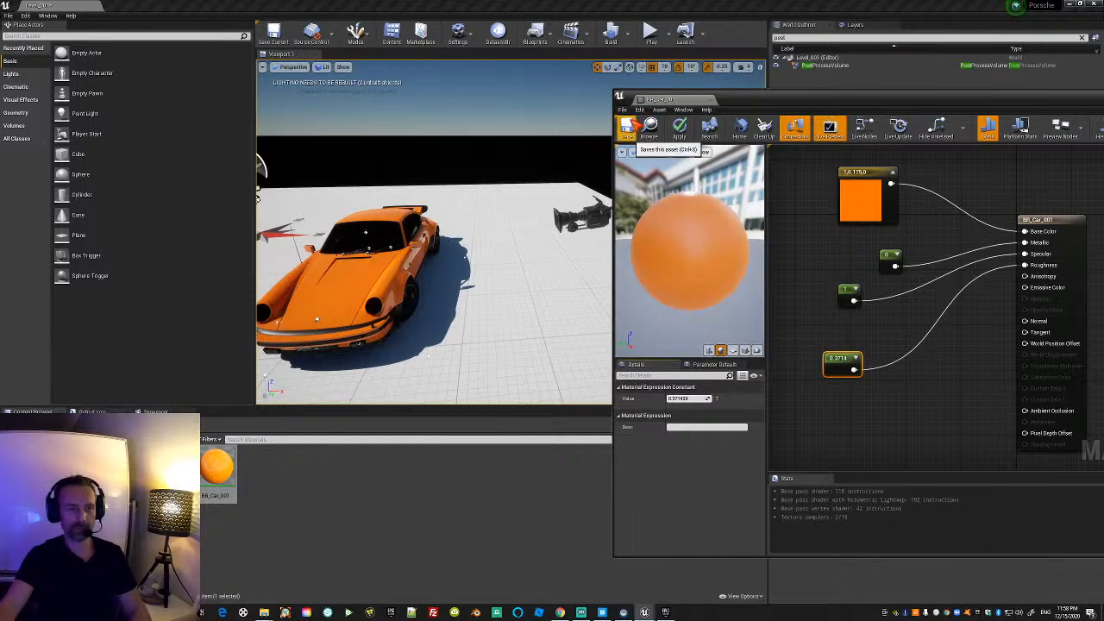
click(627, 128)
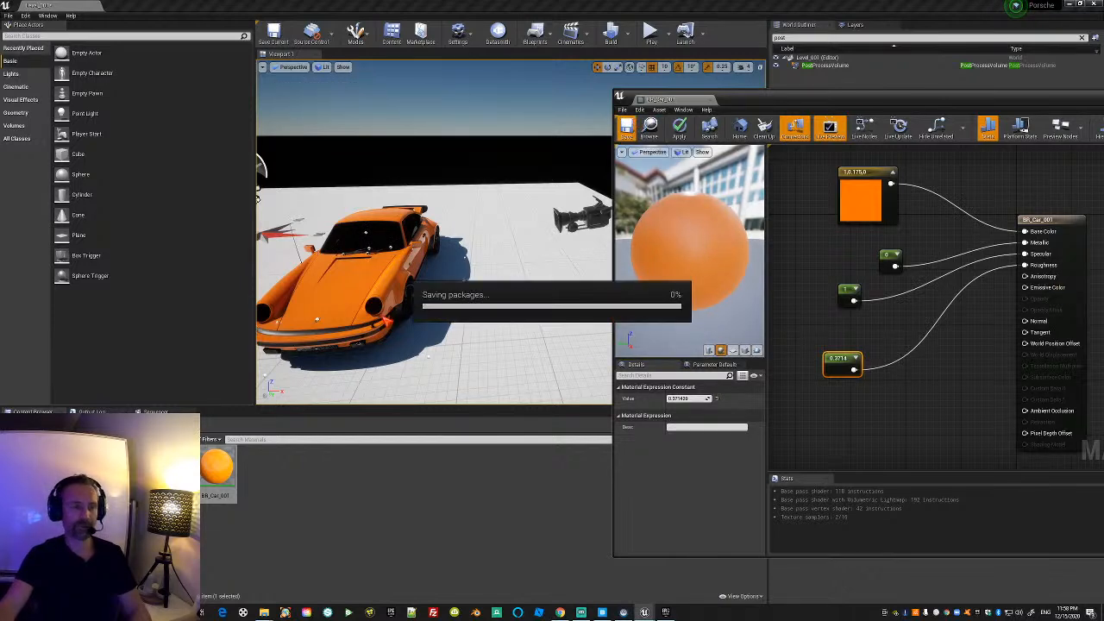
right_drag(448, 224, 431, 276)
right_drag(420, 122, 475, 226)
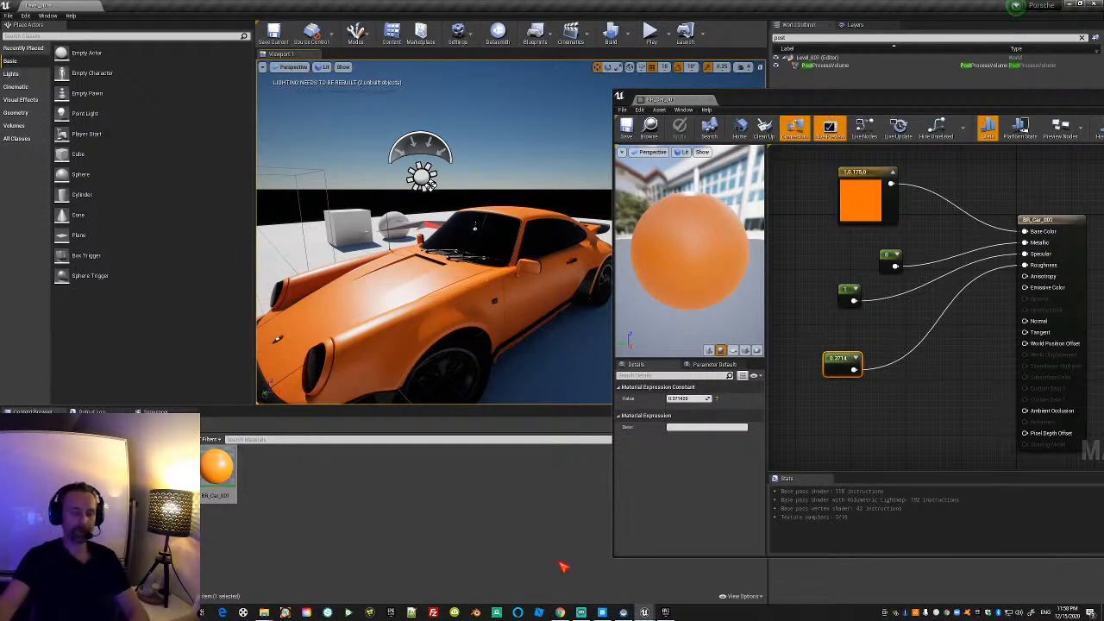
Switch to the Epic Games Launcher and search the library's vault for "auto".
click(665, 613)
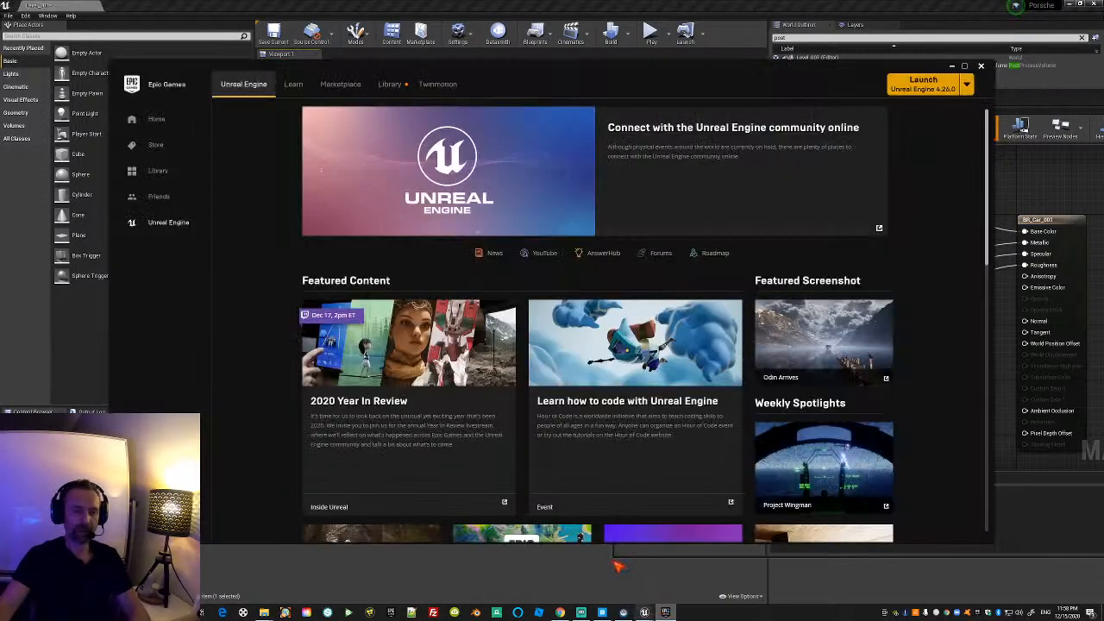
click(389, 84)
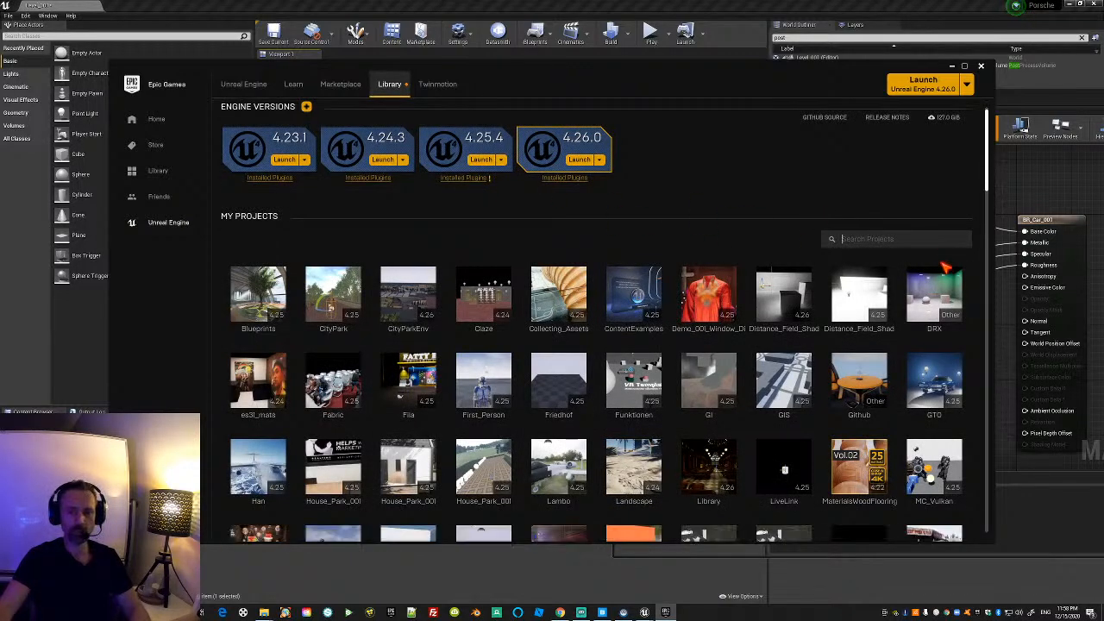
scroll(956, 252, down, 3)
drag(990, 205, 986, 270)
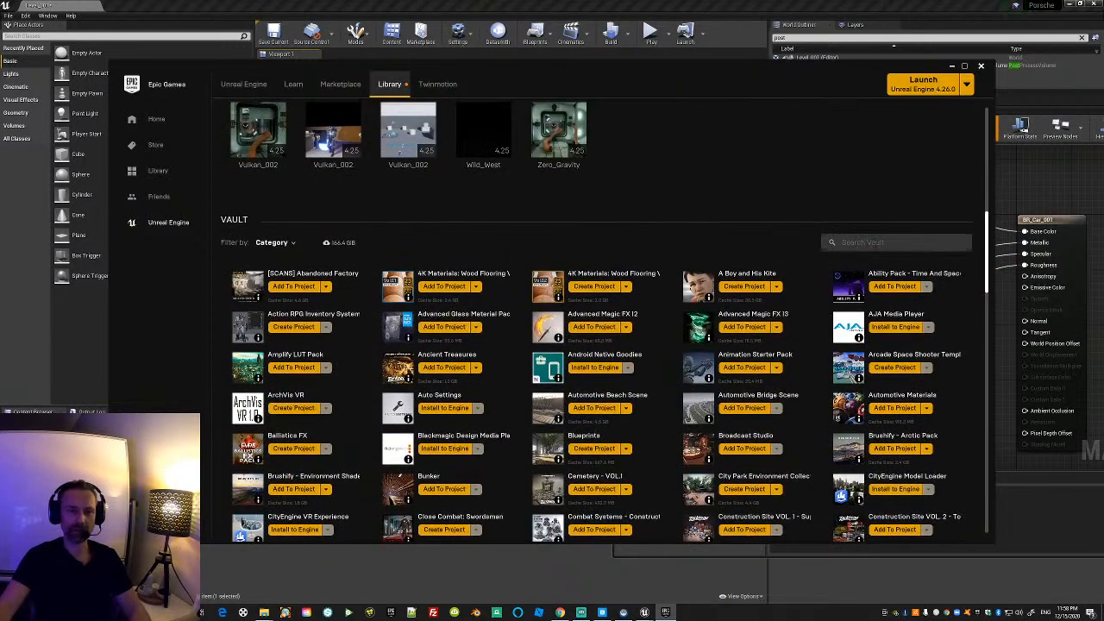
click(880, 245)
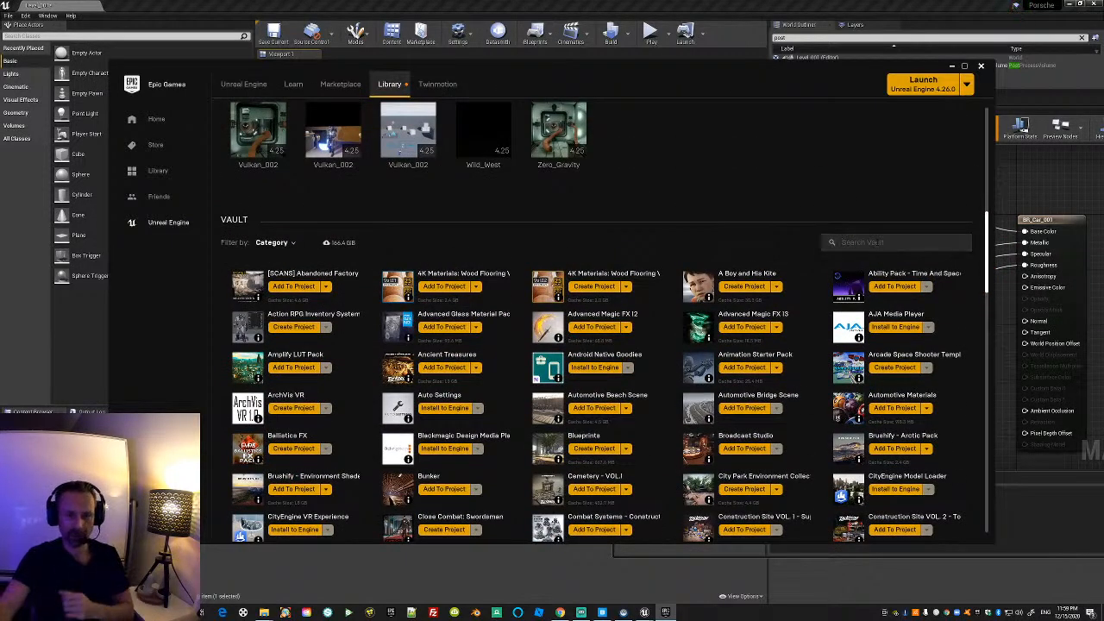
text(auto)
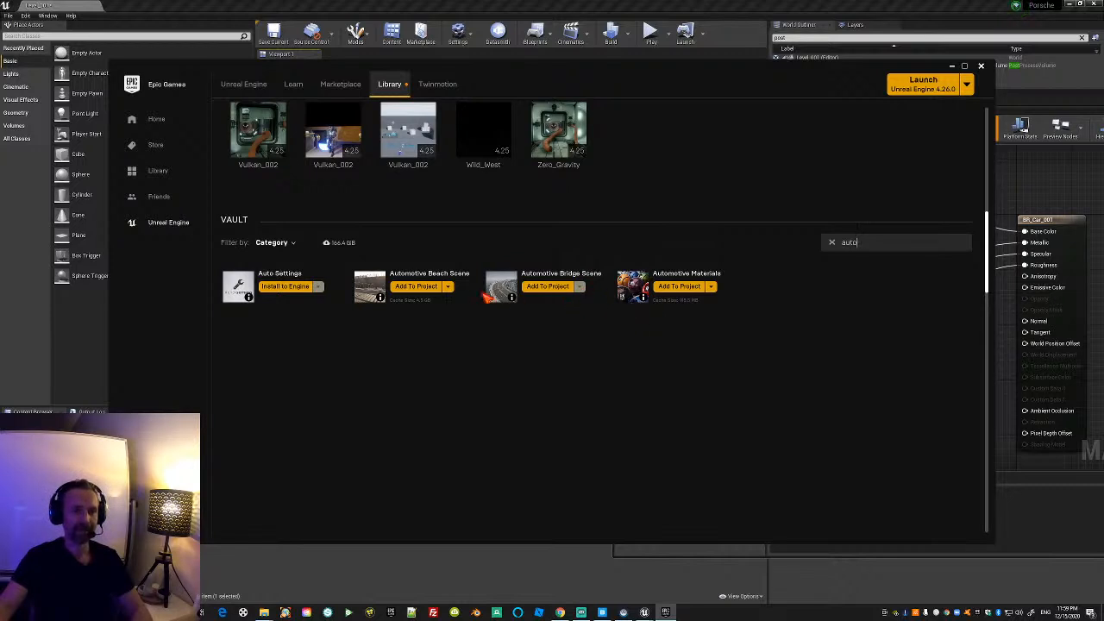
Add the Automotive Materials pack to the Porsche project.
click(680, 286)
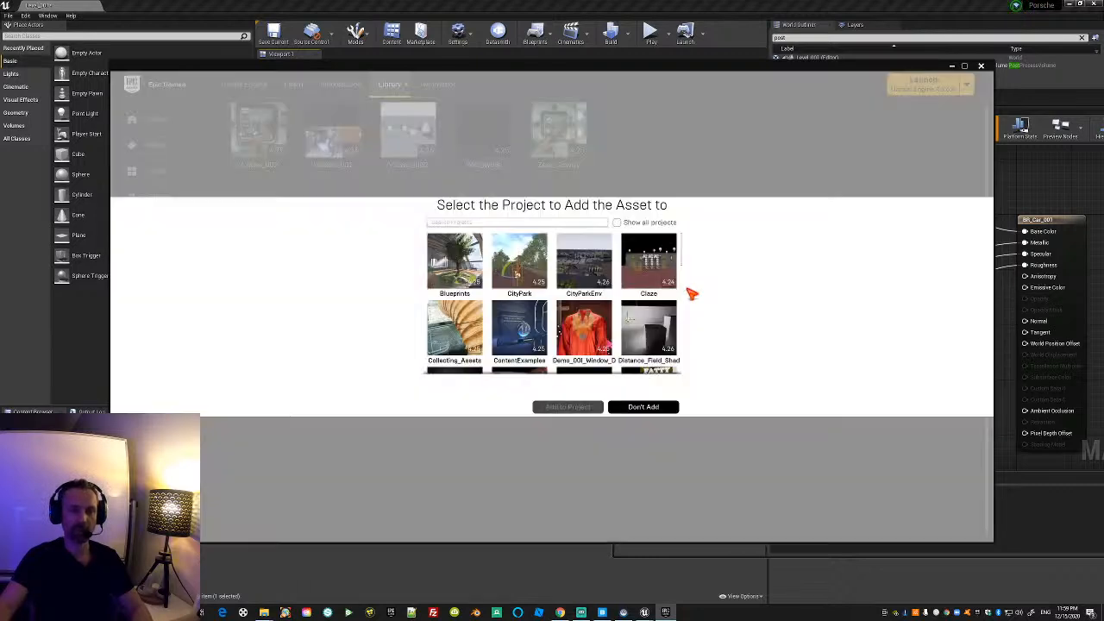
click(498, 224)
text(Porsch)
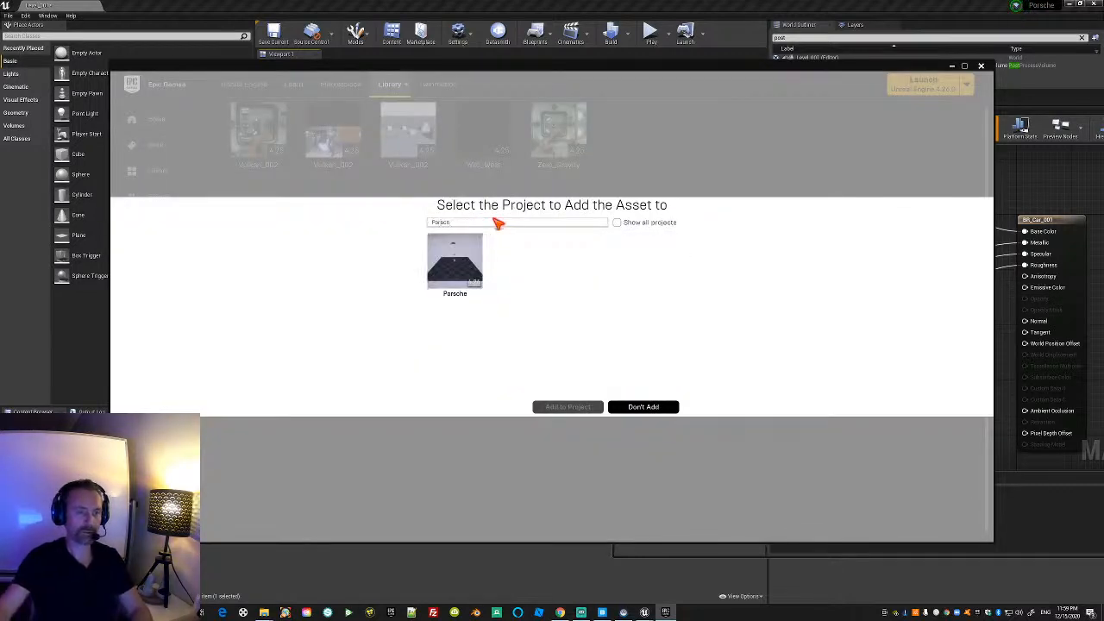
click(454, 263)
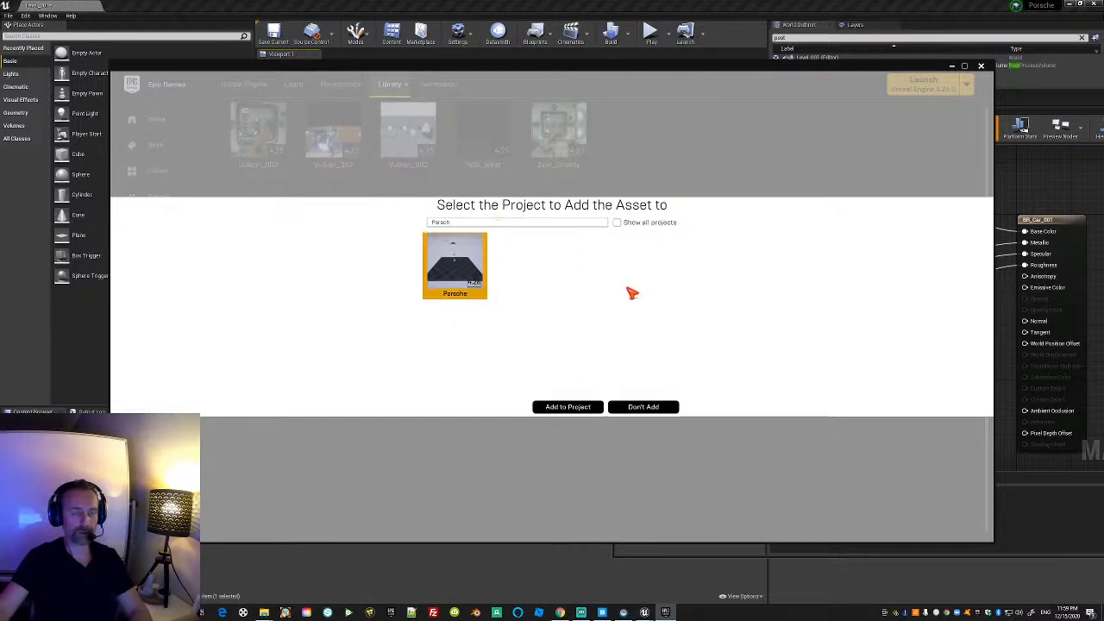
click(566, 408)
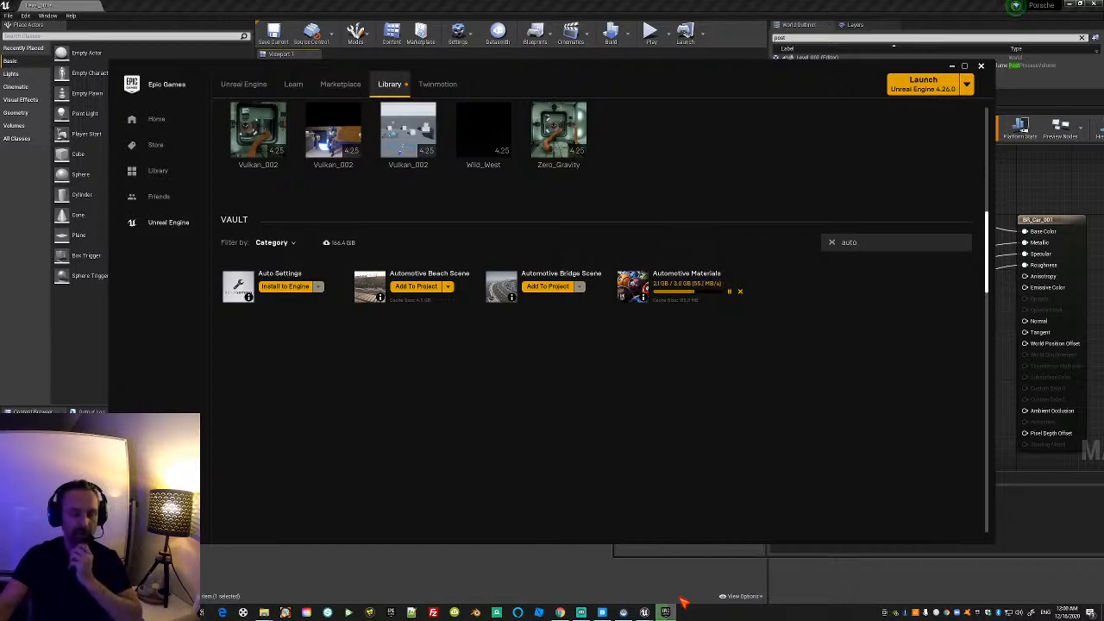
Choose the Porsche project as the destination for the Automotive Bridge Scene.
click(548, 287)
click(500, 224)
text(Porsche)
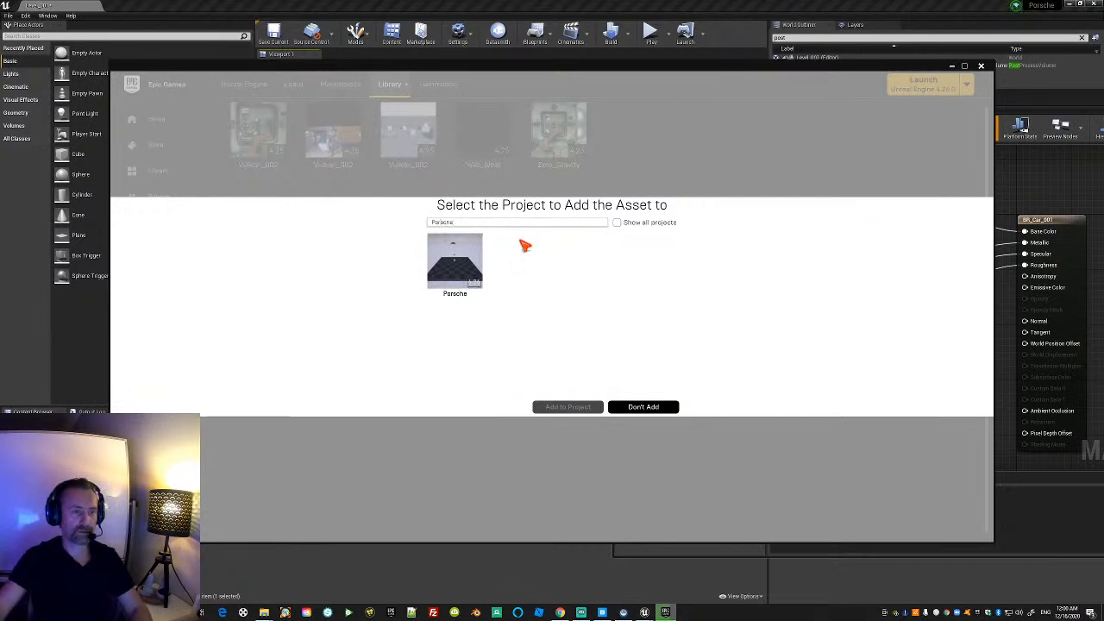
click(453, 269)
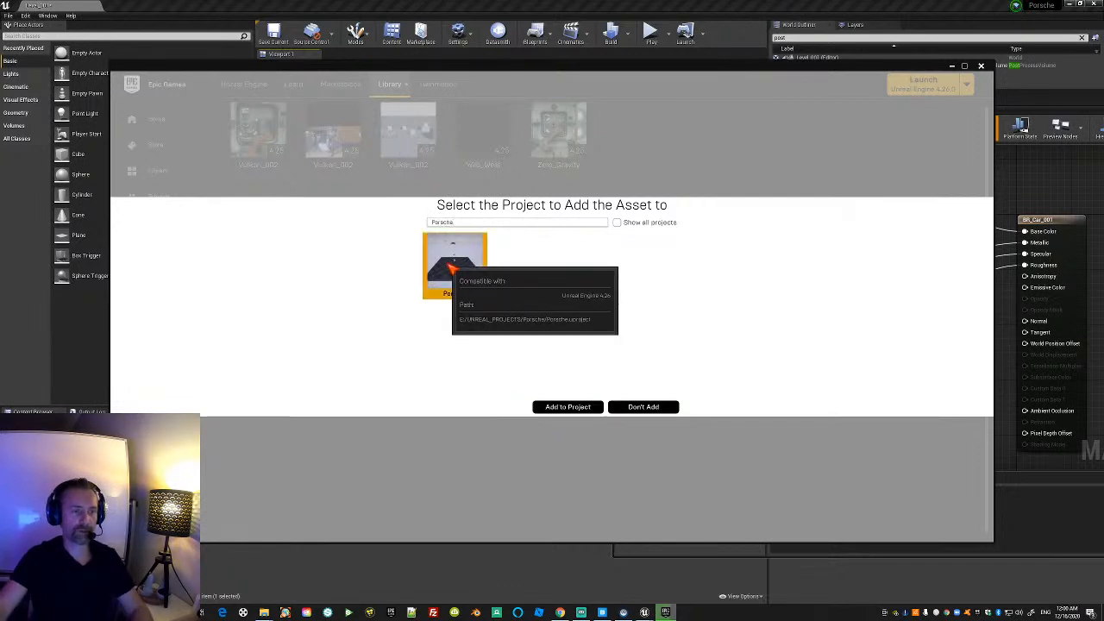
Add the chosen vault asset to the Porsche project and switch back to Unreal Editor.
click(569, 409)
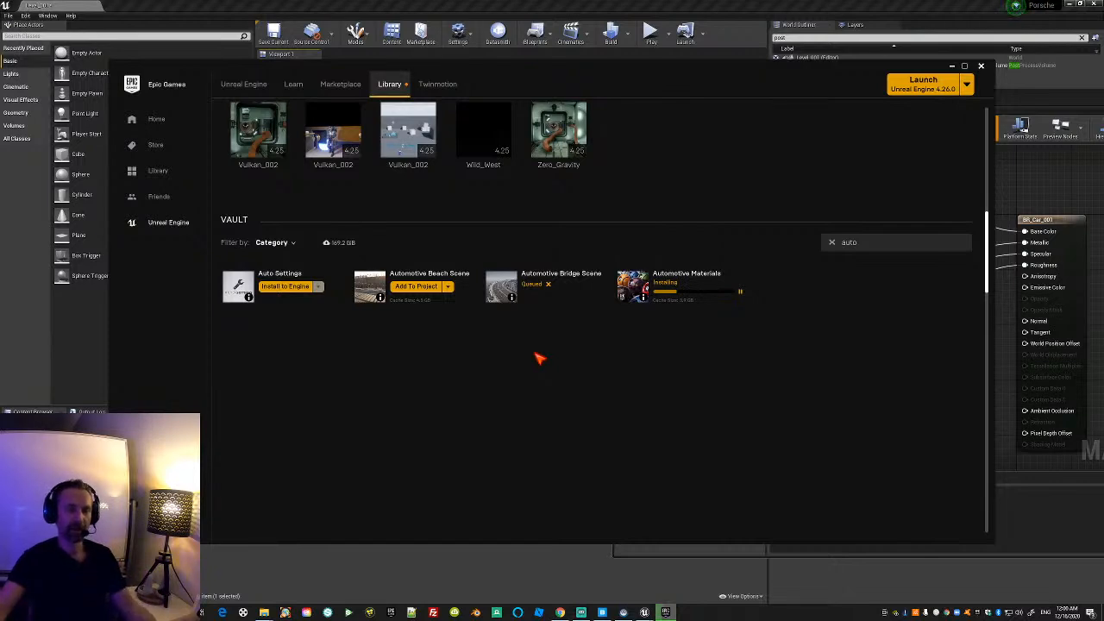
click(723, 15)
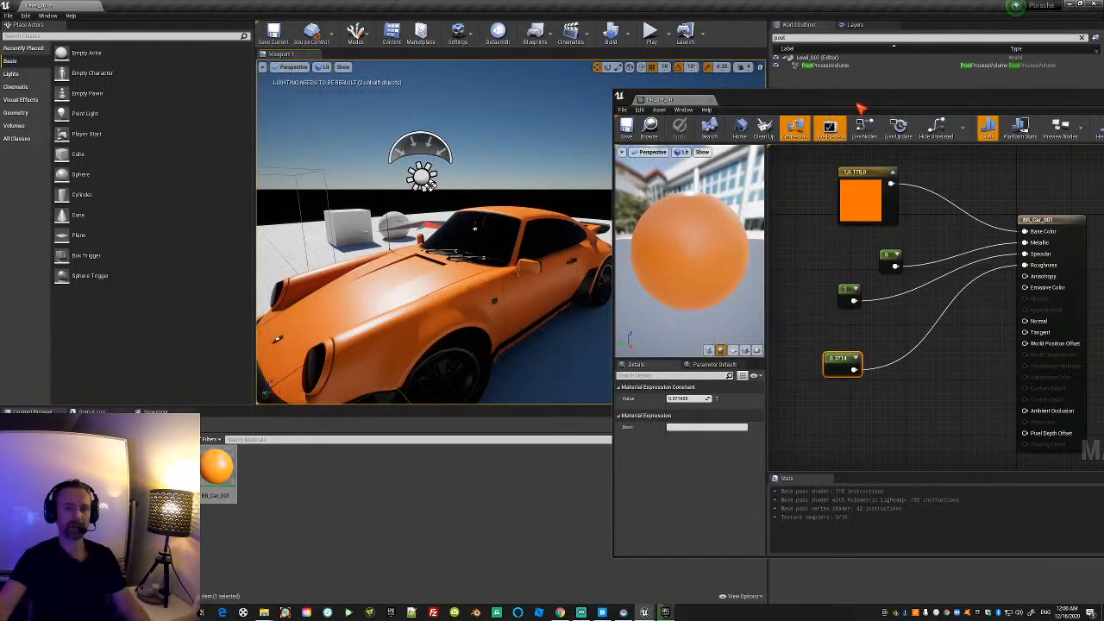
Reopen the BR_Car_001 material and move its orange color node and metallic constant node apart in the graph.
drag(856, 105, 615, 122)
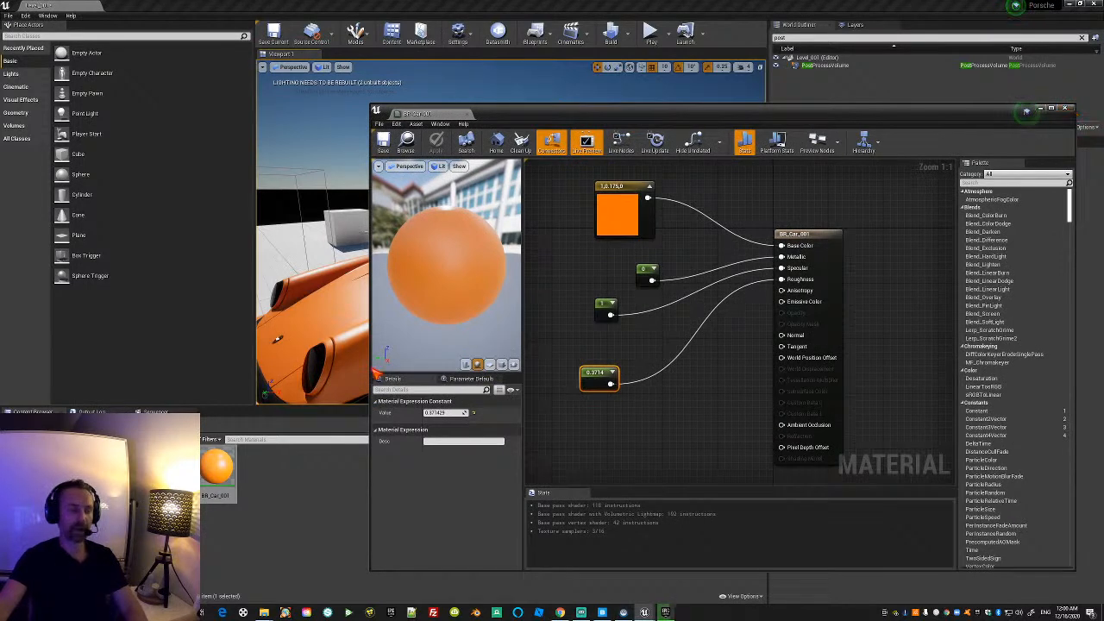
click(1069, 110)
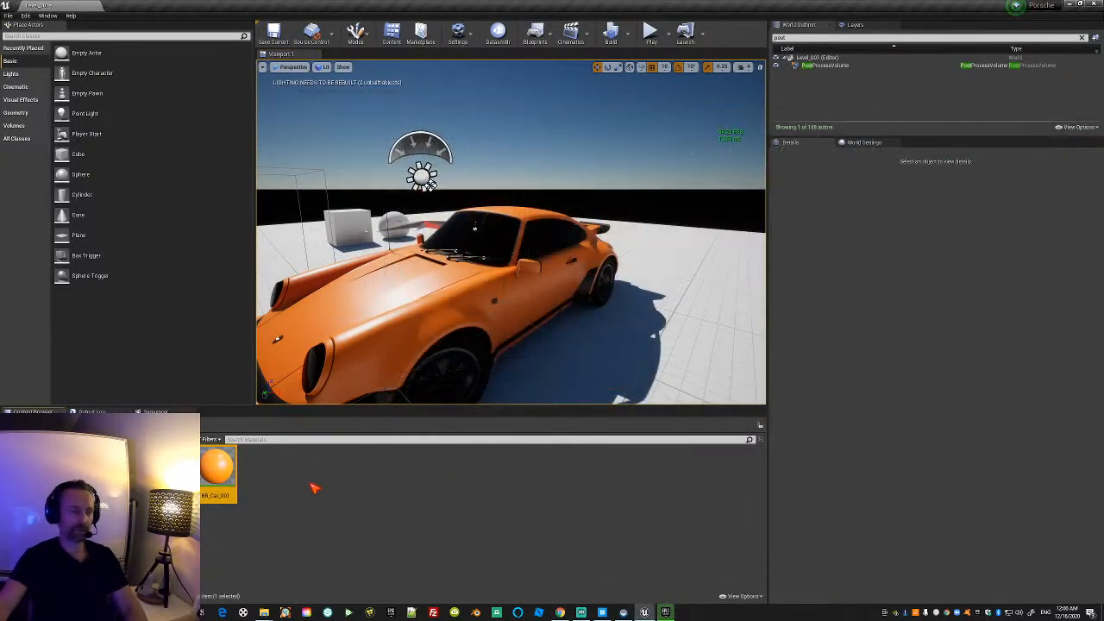
double_click(218, 466)
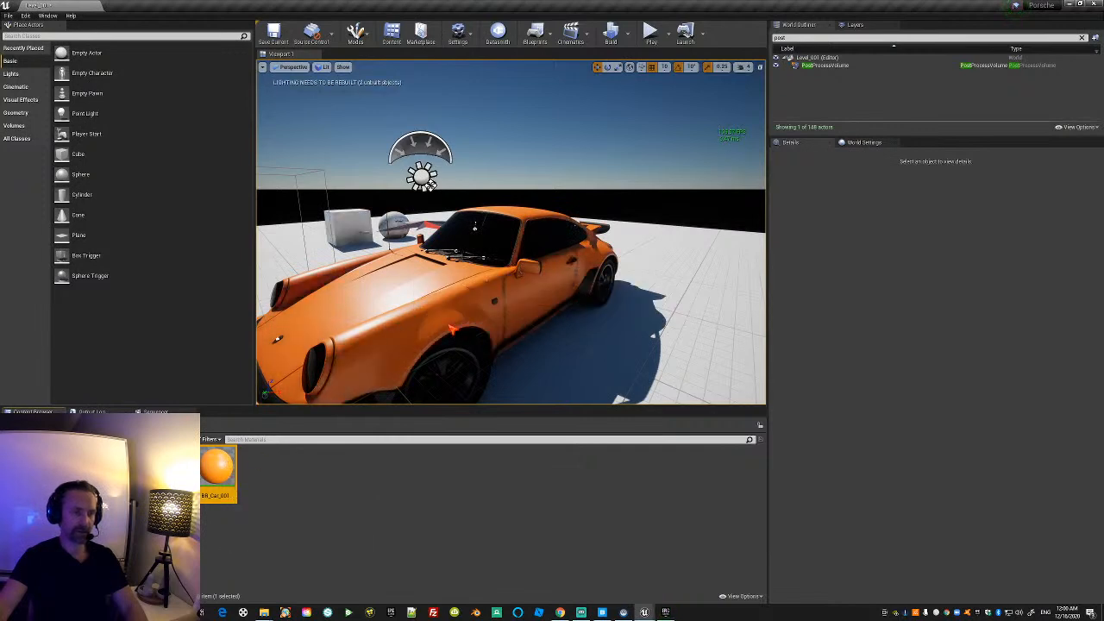
right_drag(690, 398, 711, 484)
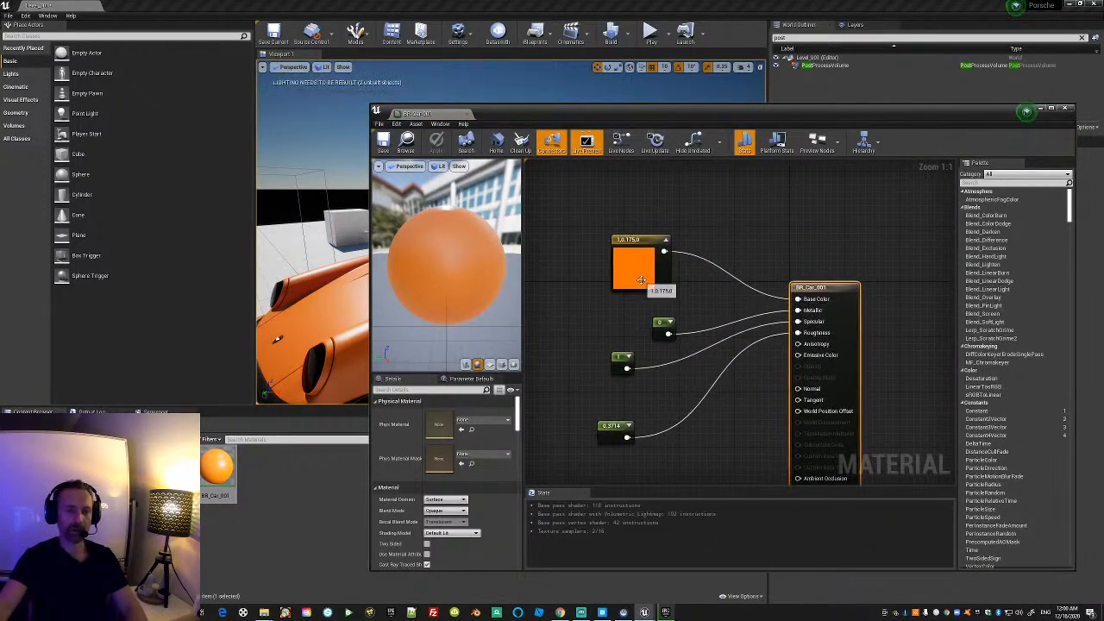
drag(644, 280, 651, 253)
drag(658, 324, 642, 306)
Convert the constant feeding the Metallic input into a parameter named Metallic.
right_click(642, 306)
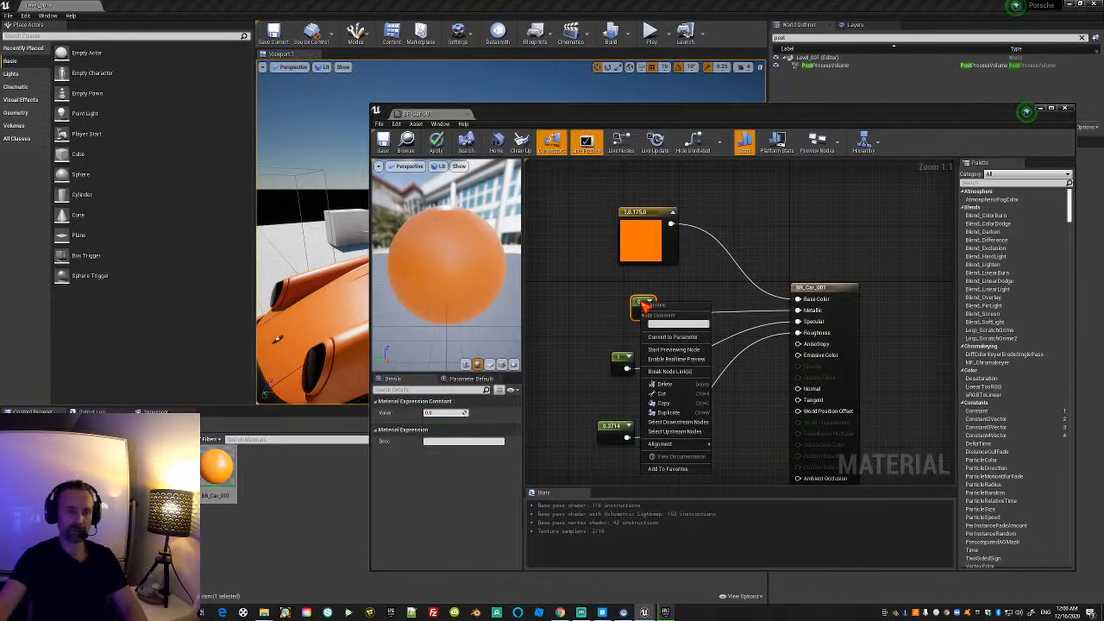
click(680, 336)
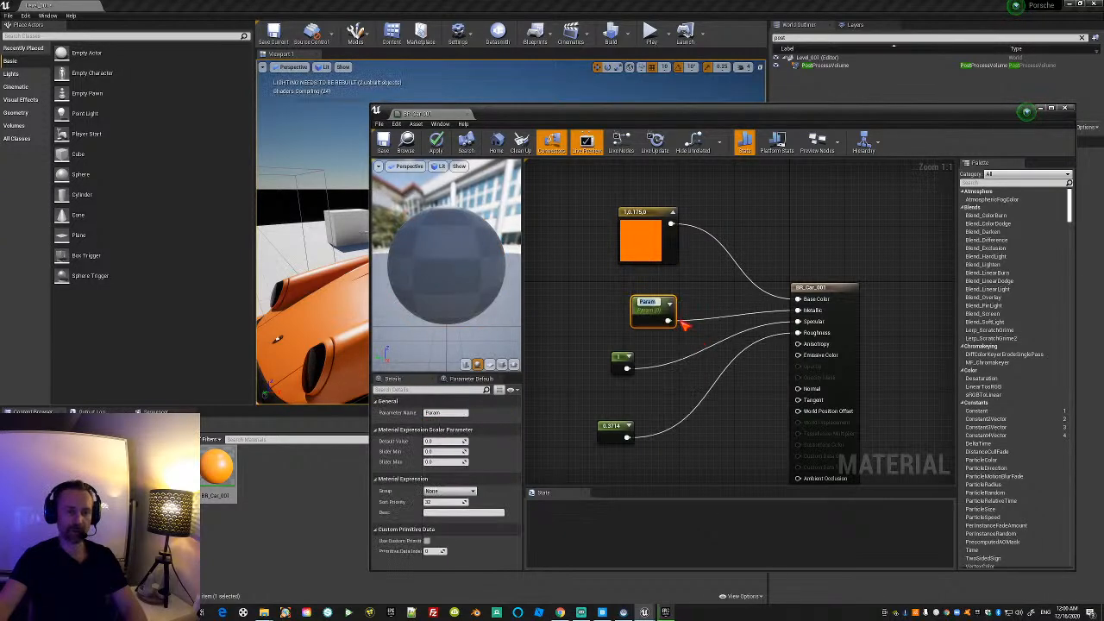
text(Metallic)
key(Return)
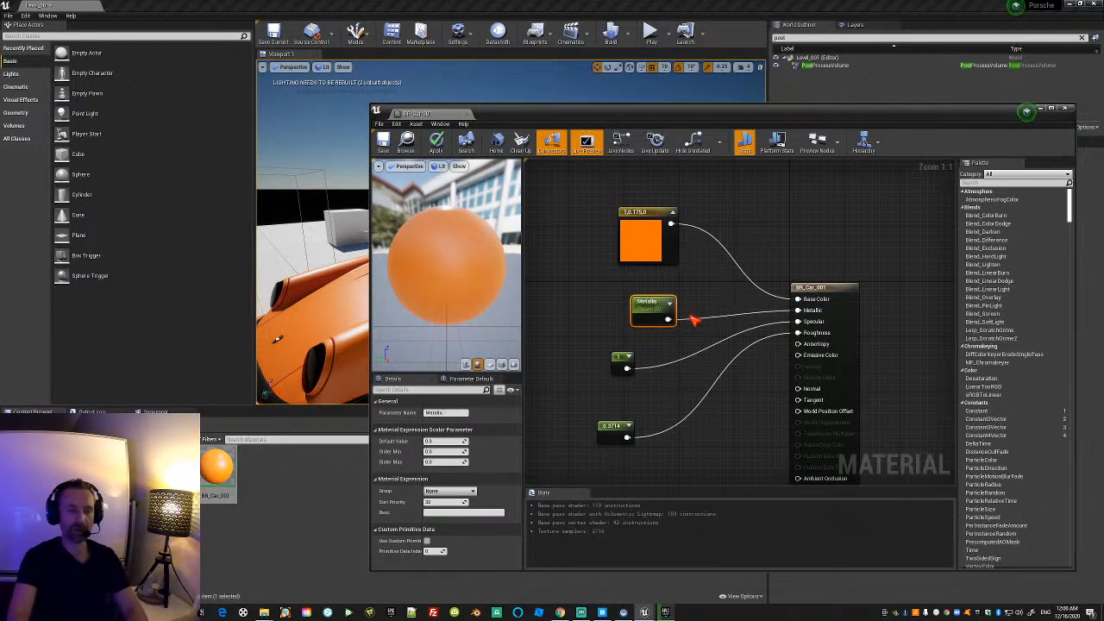
Convert the constant feeding the Specular input into a parameter named Spec.
right_click(620, 361)
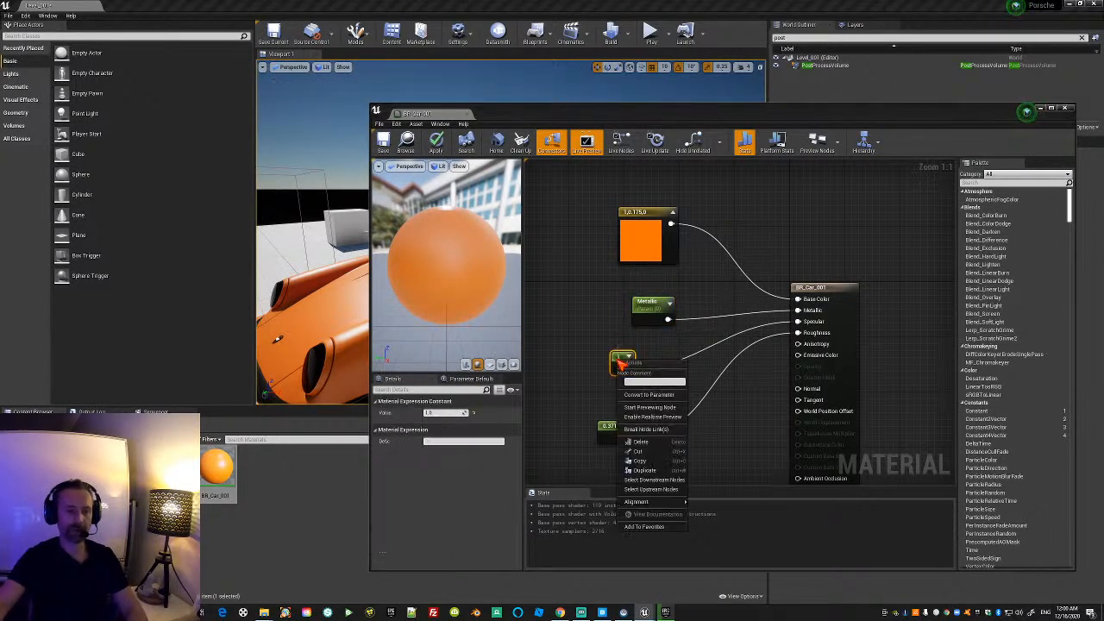
click(649, 395)
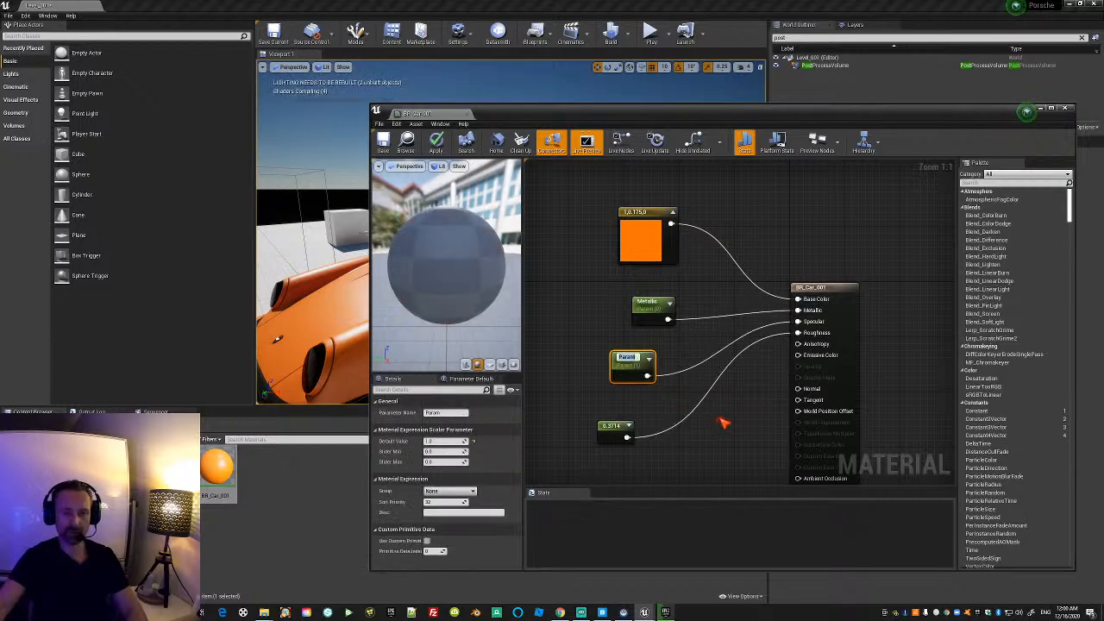
text(Spec)
key(Return)
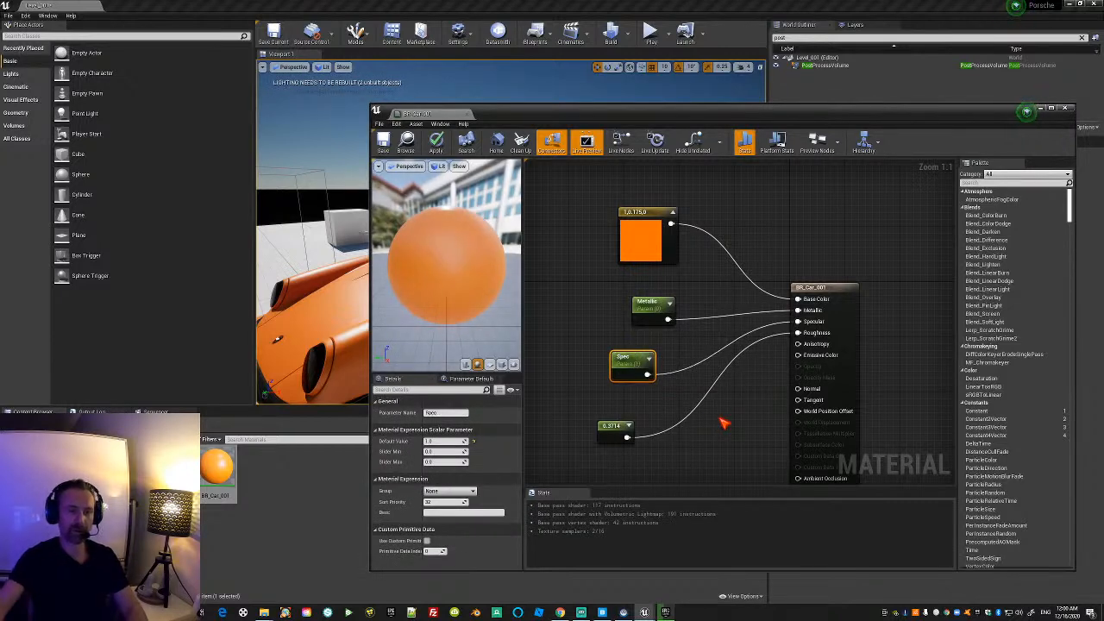
Convert the constant feeding the Roughness input into a parameter named Roughness and save the material.
right_click(612, 428)
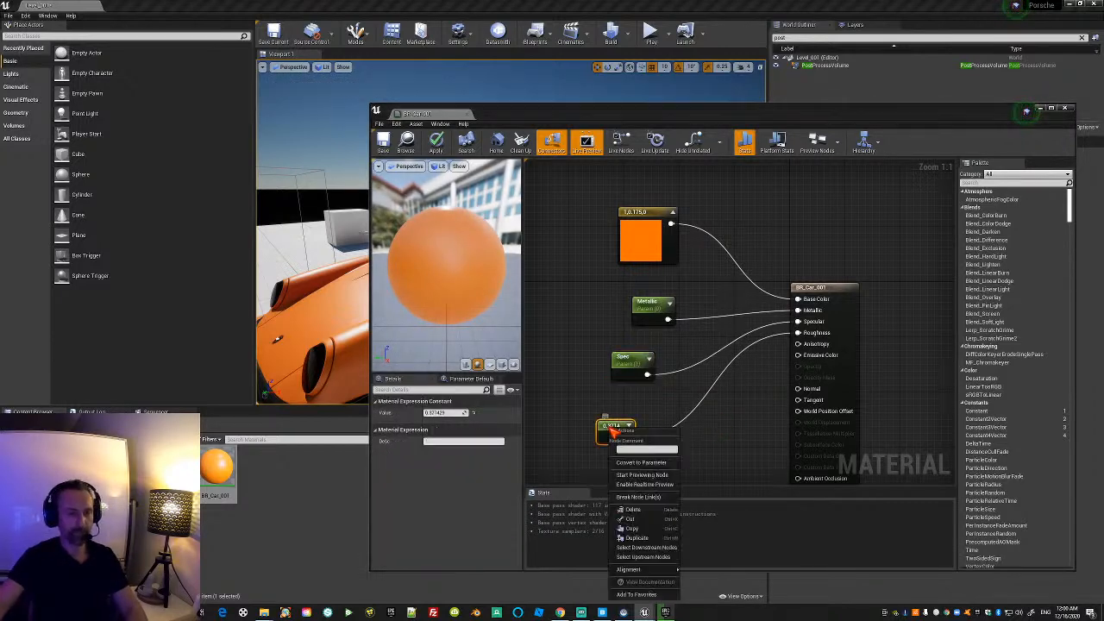
click(641, 462)
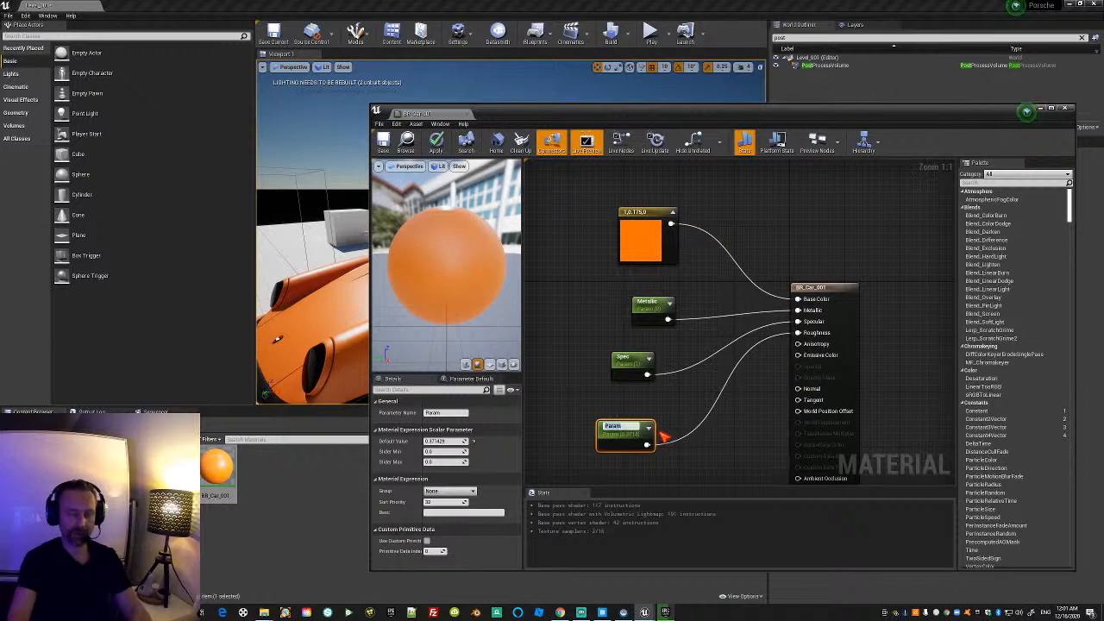
text(Roughness)
key(Return)
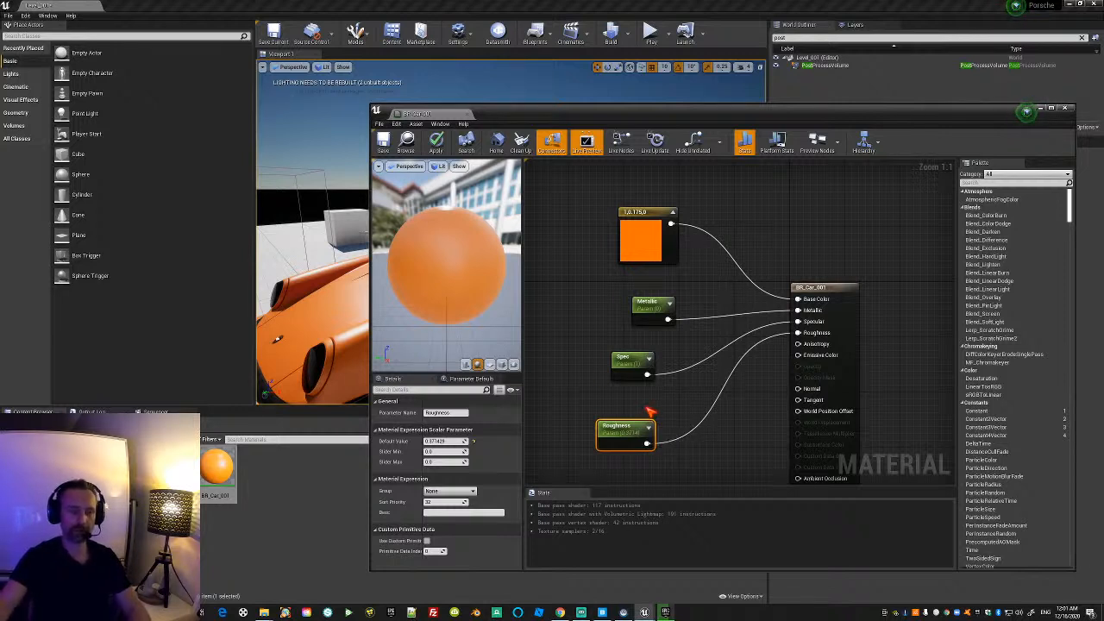
click(395, 145)
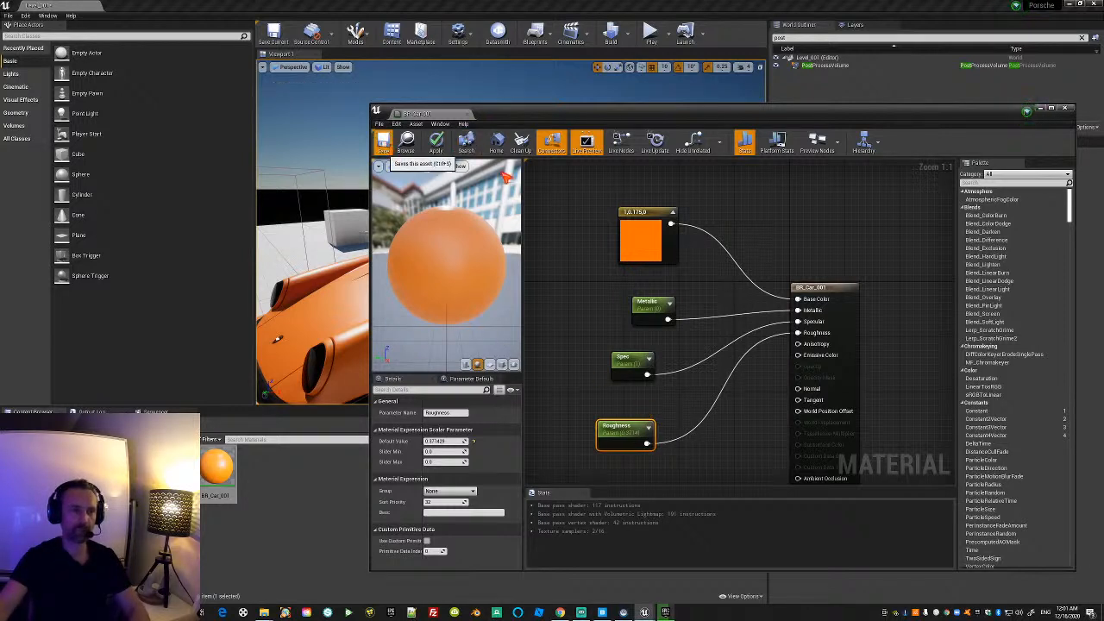
Convert the orange Base Color constant into a parameter named Color and save the material.
click(641, 235)
right_click(640, 235)
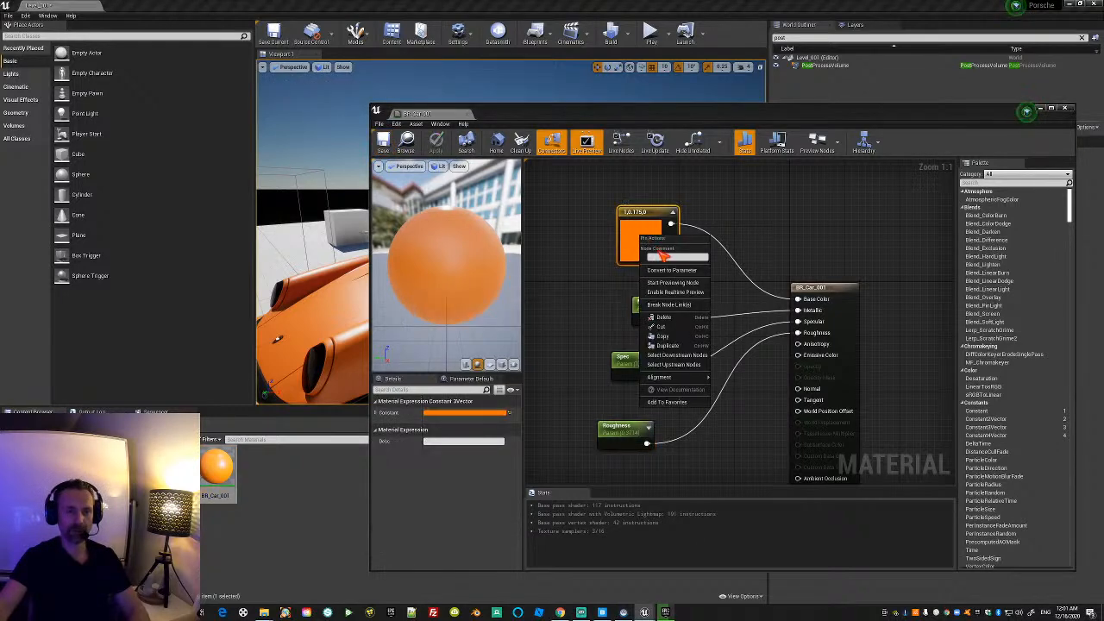
click(672, 270)
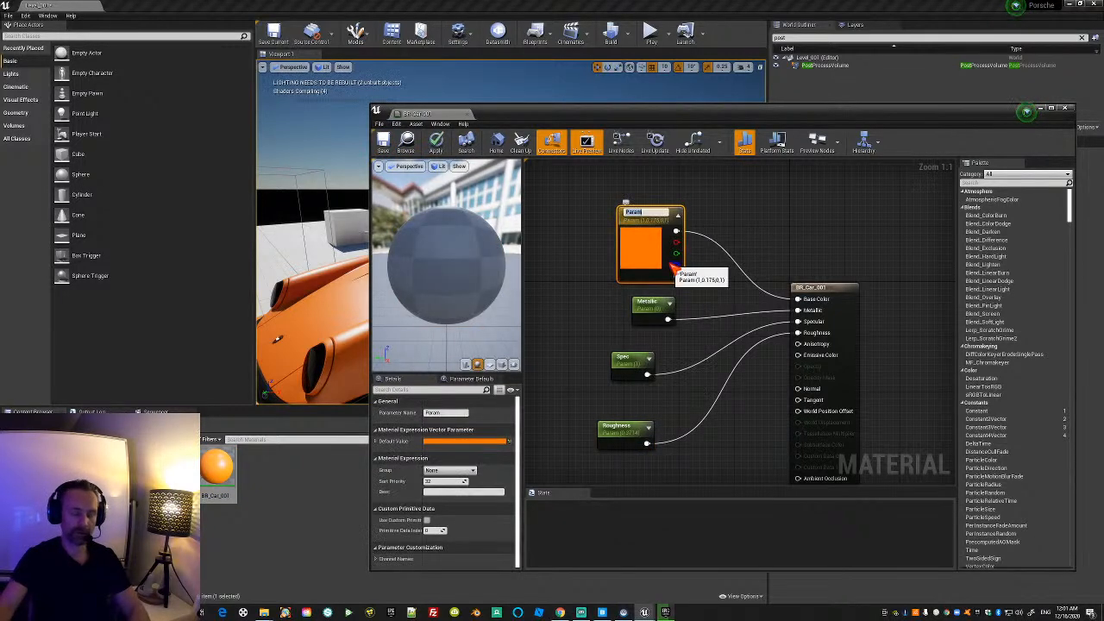
text(Color)
key(Return)
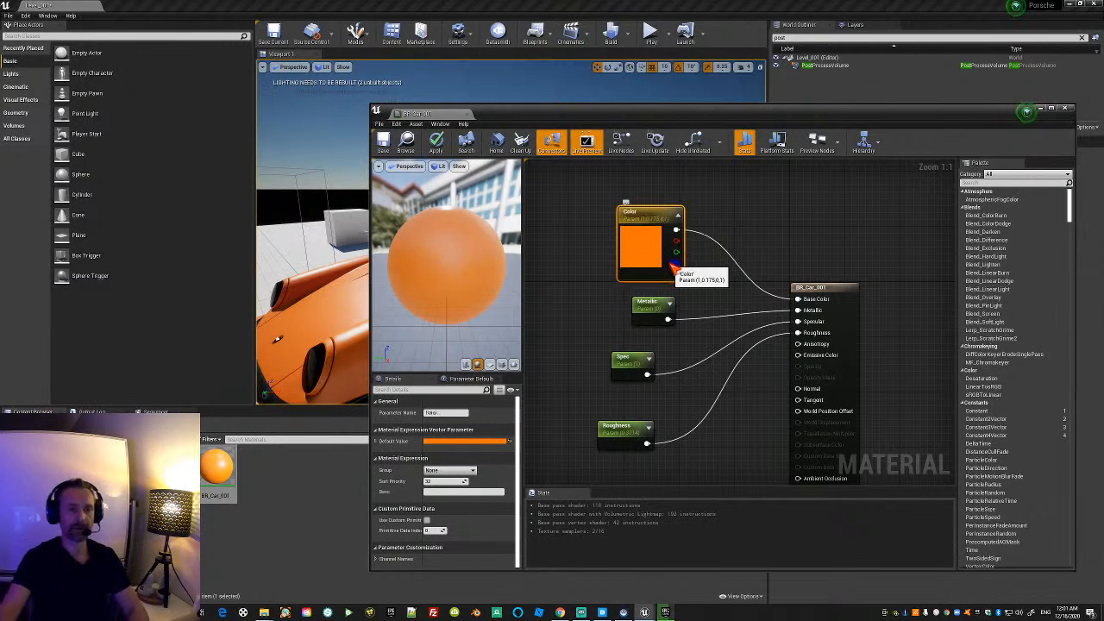
key(ctrl+s)
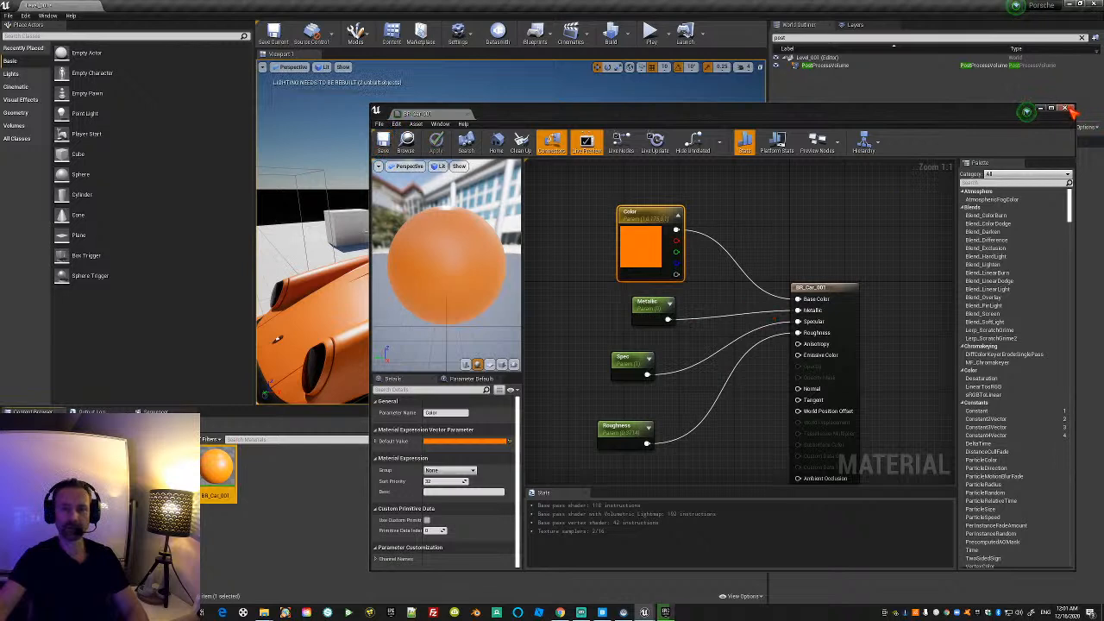
Set the slider maximum of the Spec and Metallic parameters to 1.
click(632, 364)
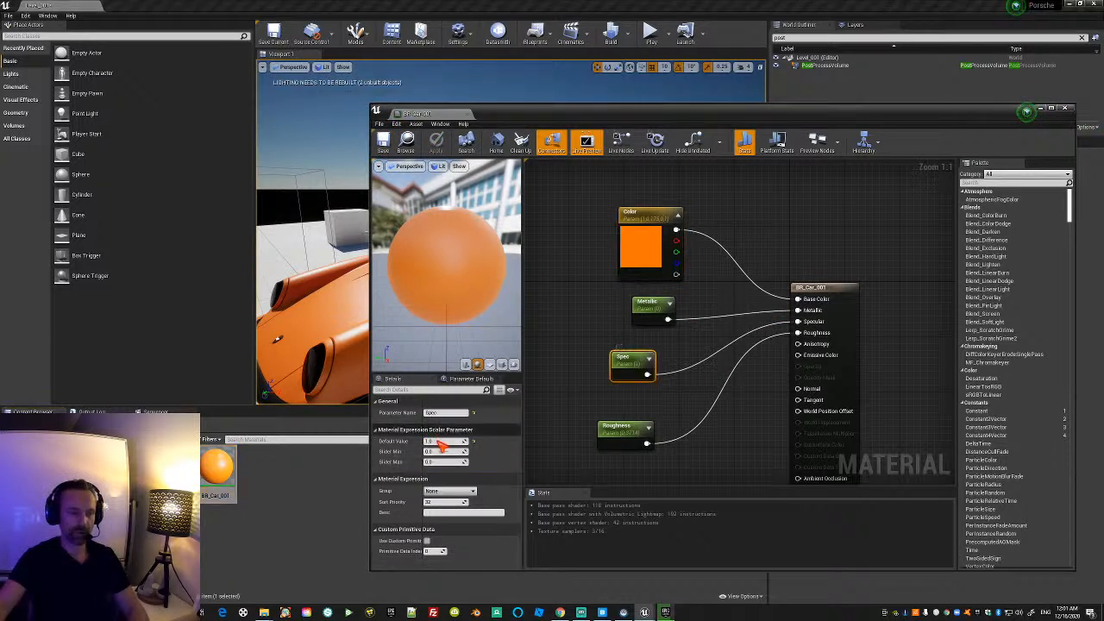
click(444, 461)
text(1)
key(Return)
click(653, 315)
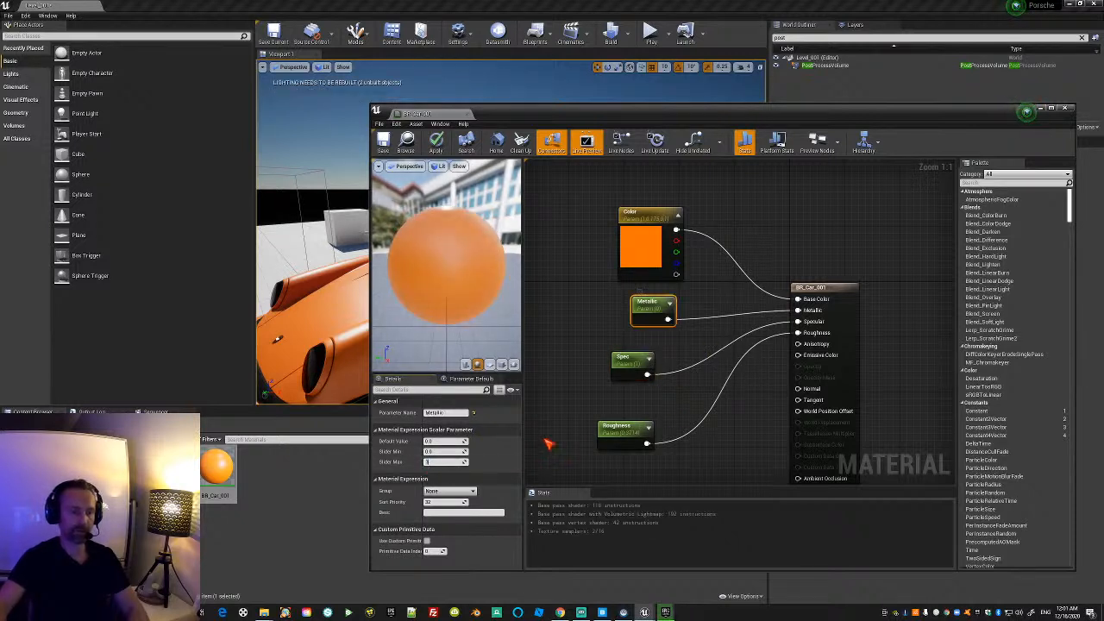
Set the Roughness parameter's slider maximum to 1 and save the material.
click(626, 433)
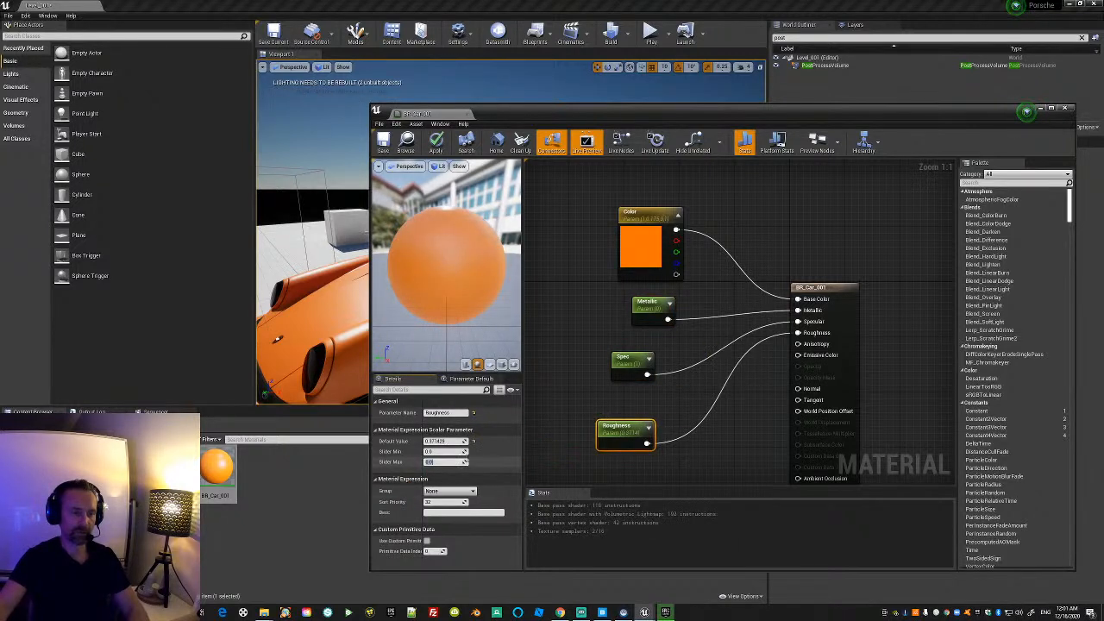
click(439, 462)
text(1)
key(Return)
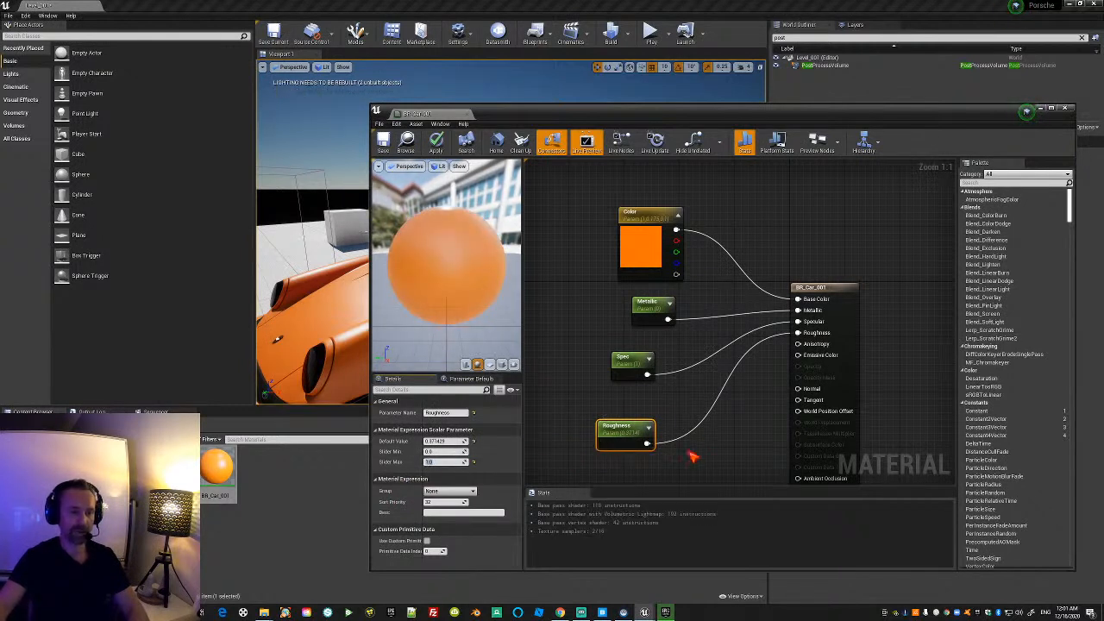
key(ctrl+s)
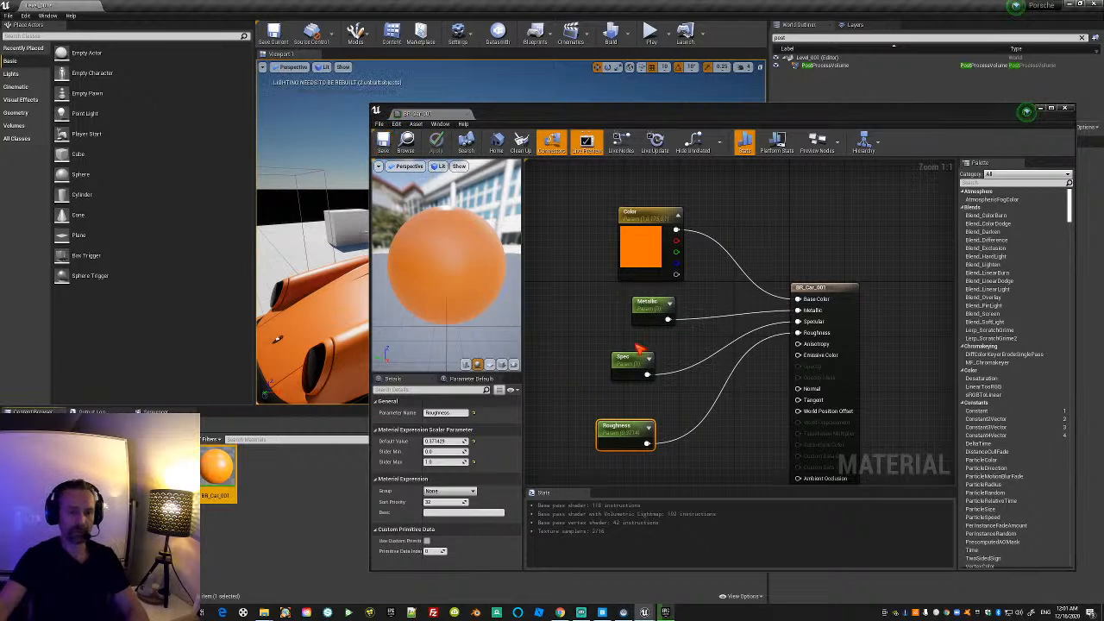
Set the Roughness parameter's default value to 0 and save the material.
click(442, 441)
text(0)
key(Return)
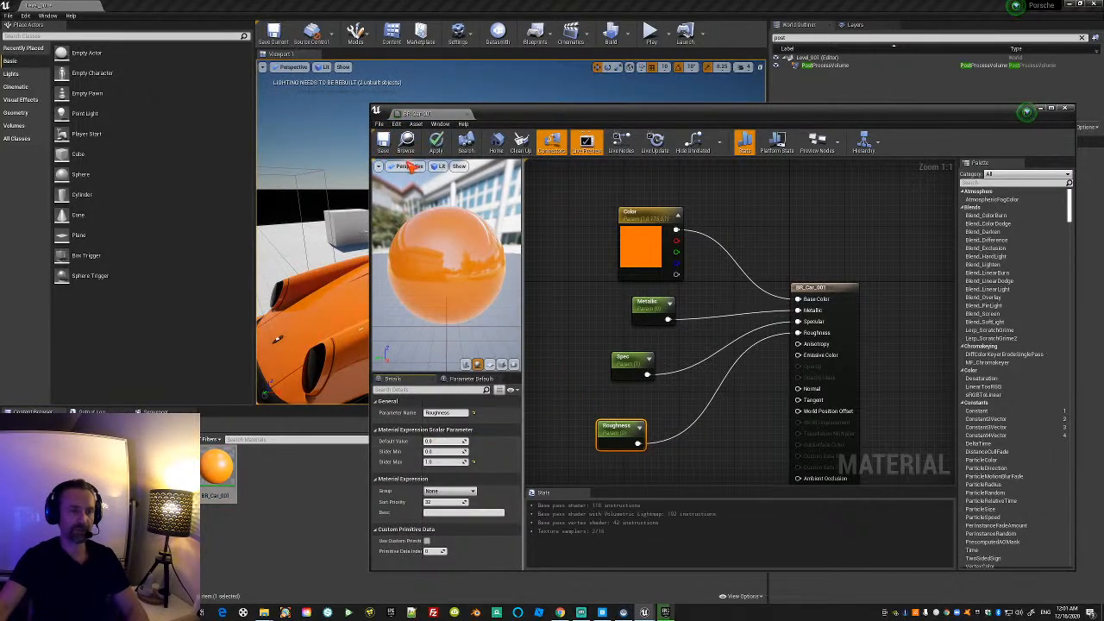
click(383, 140)
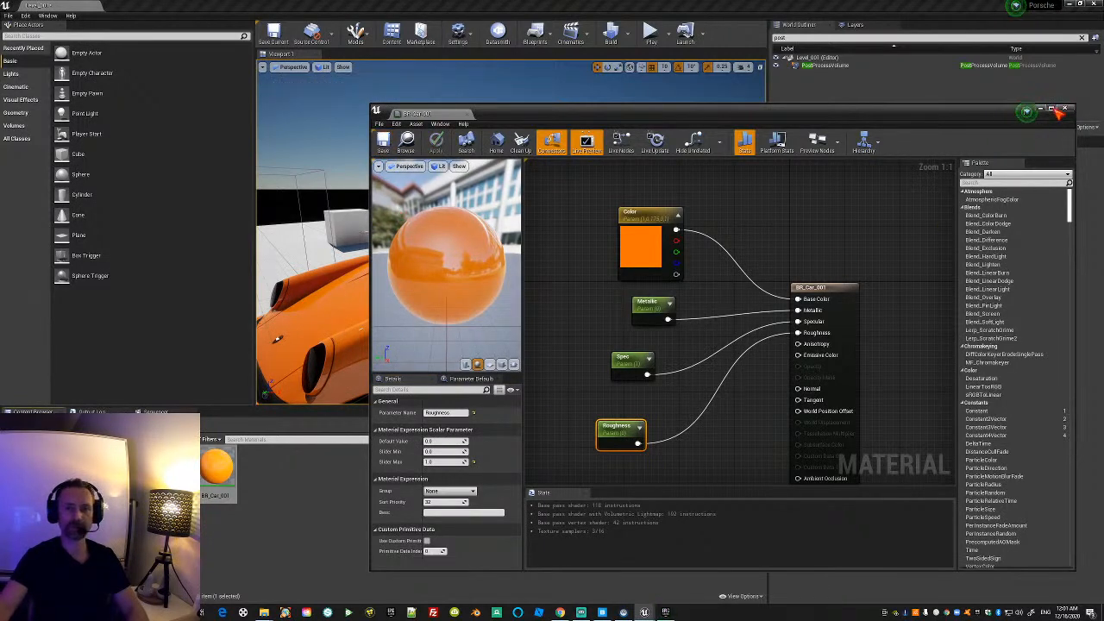
Maximize the material editor and examine the material on the preview sphere.
click(1052, 109)
drag(239, 225, 434, 225)
scroll(273, 225, down, 5)
scroll(271, 225, up, 3)
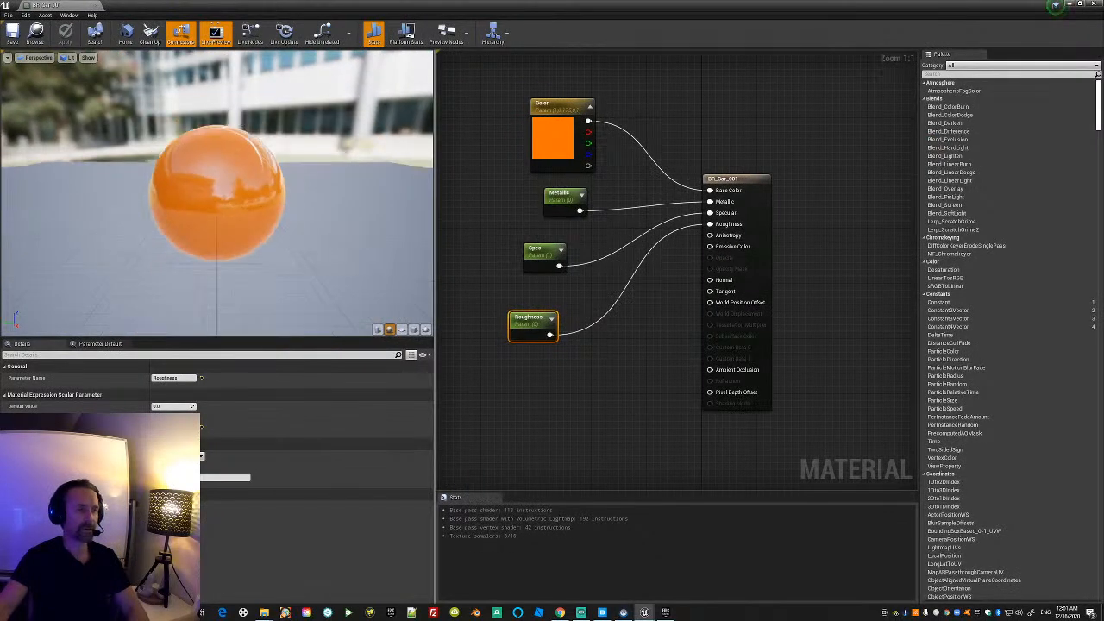
Try a light purple as the Color parameter's value, cancelling the color change.
double_click(550, 136)
click(606, 183)
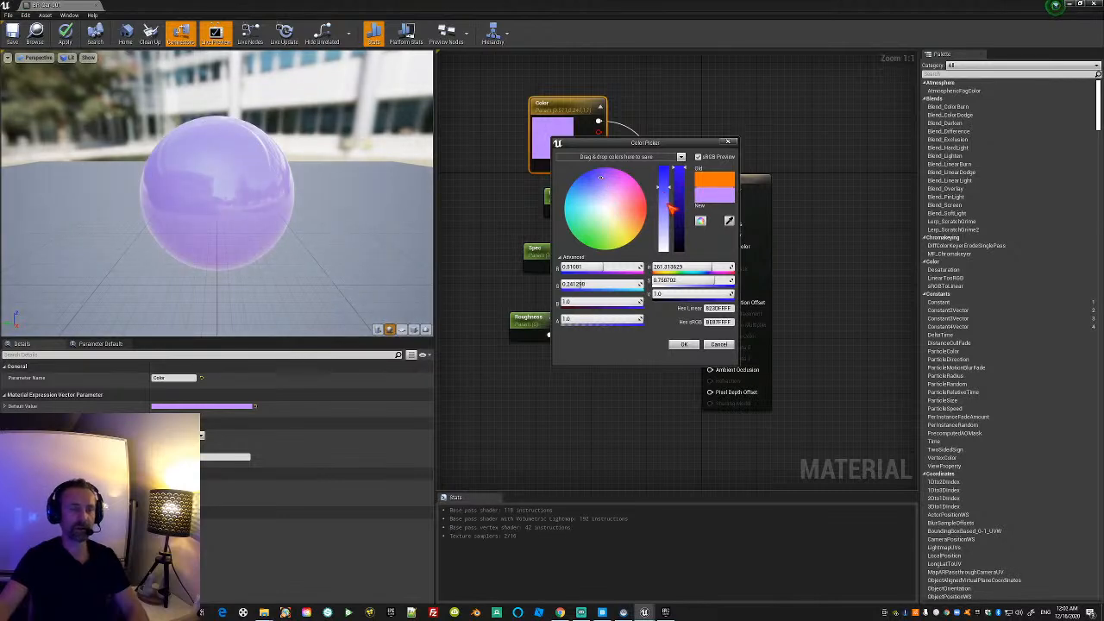
click(717, 345)
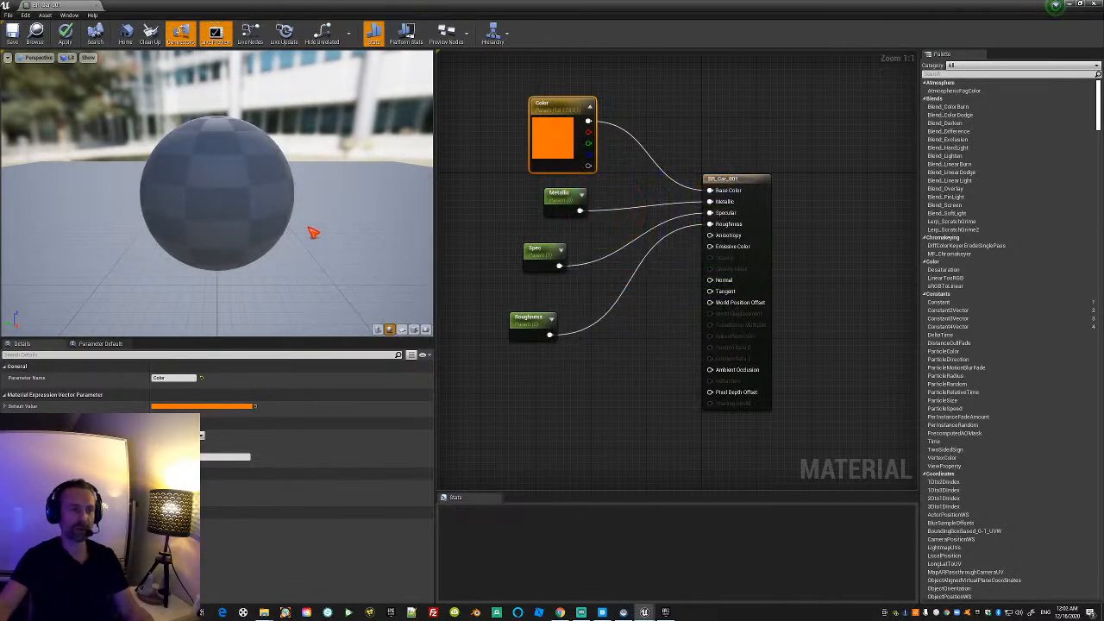
Close the material editor, applying the changes to the original BR_Car_001 material.
click(1080, 12)
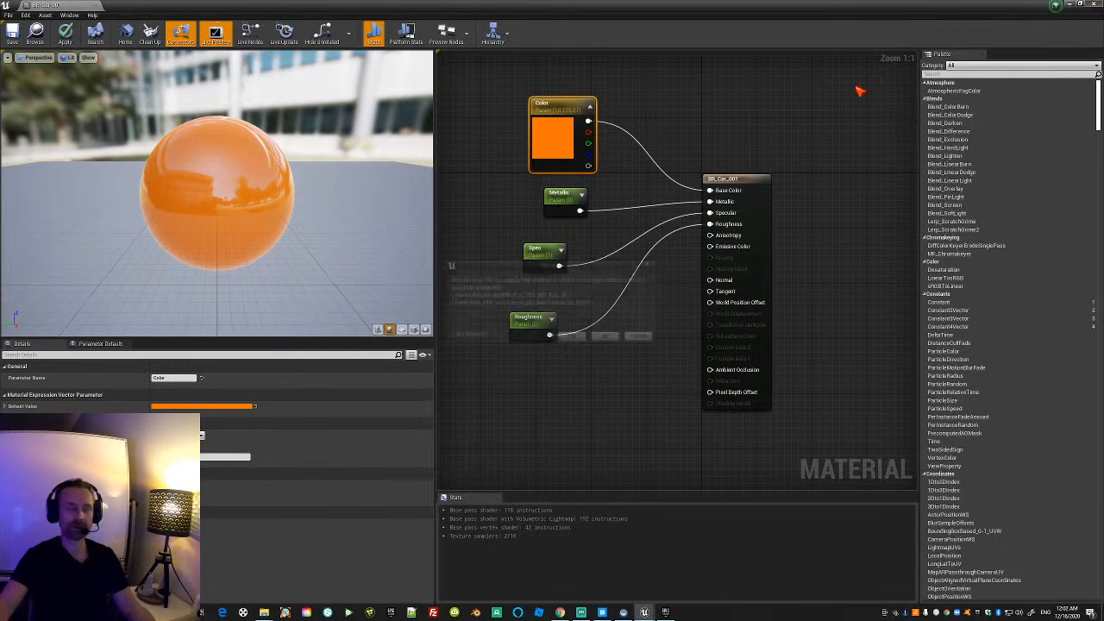
click(576, 342)
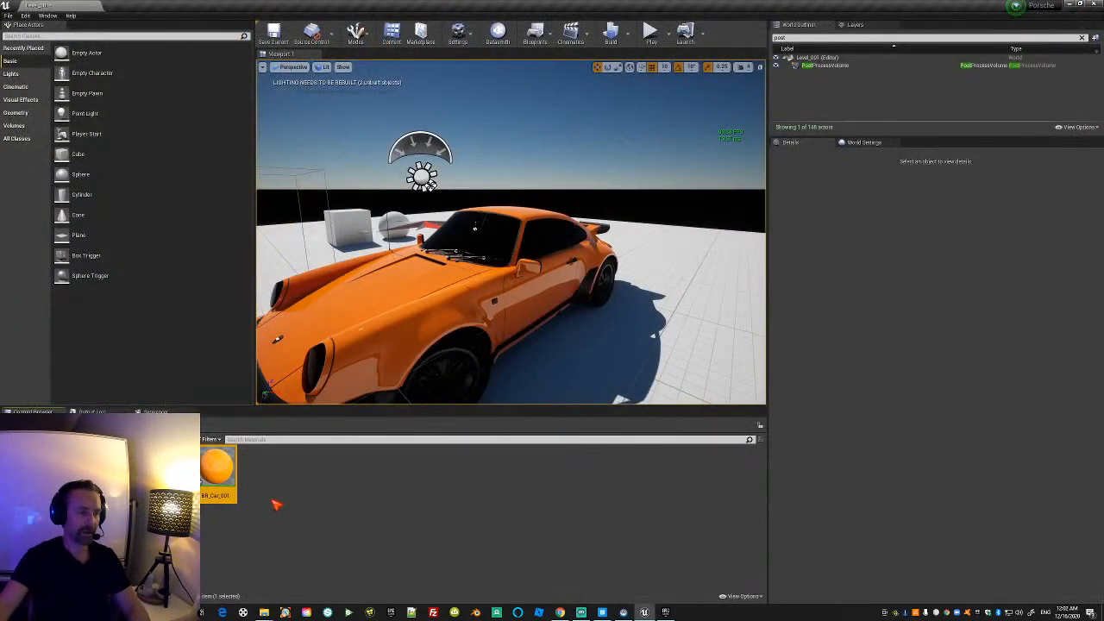
Create a material instance from BR_Car_001, keeping its default name, and open it for editing.
right_click(219, 473)
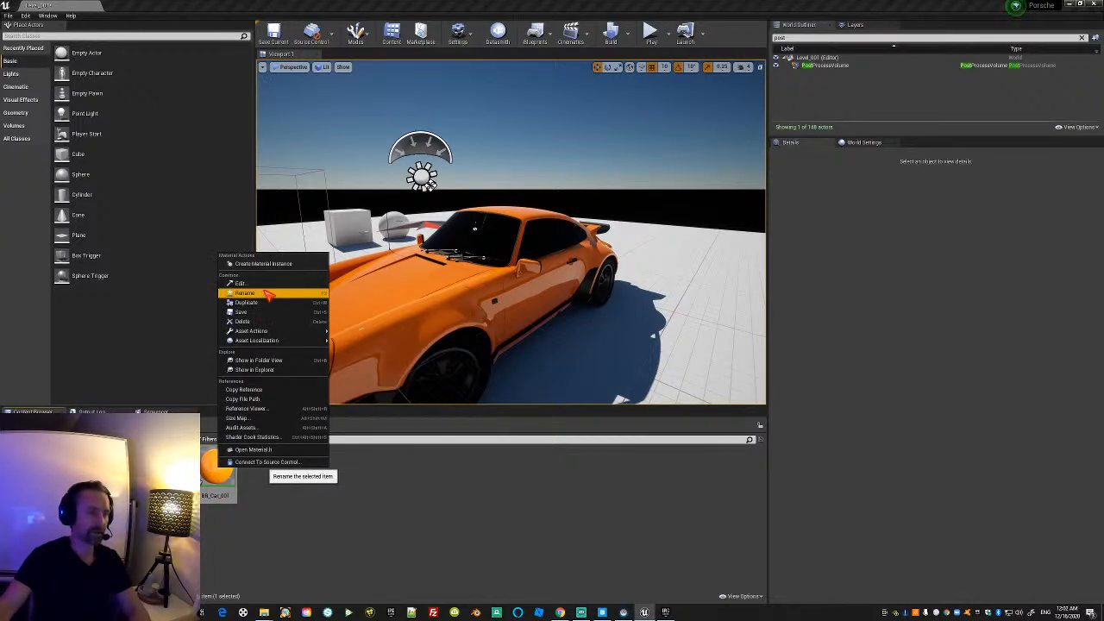
click(274, 263)
key(Return)
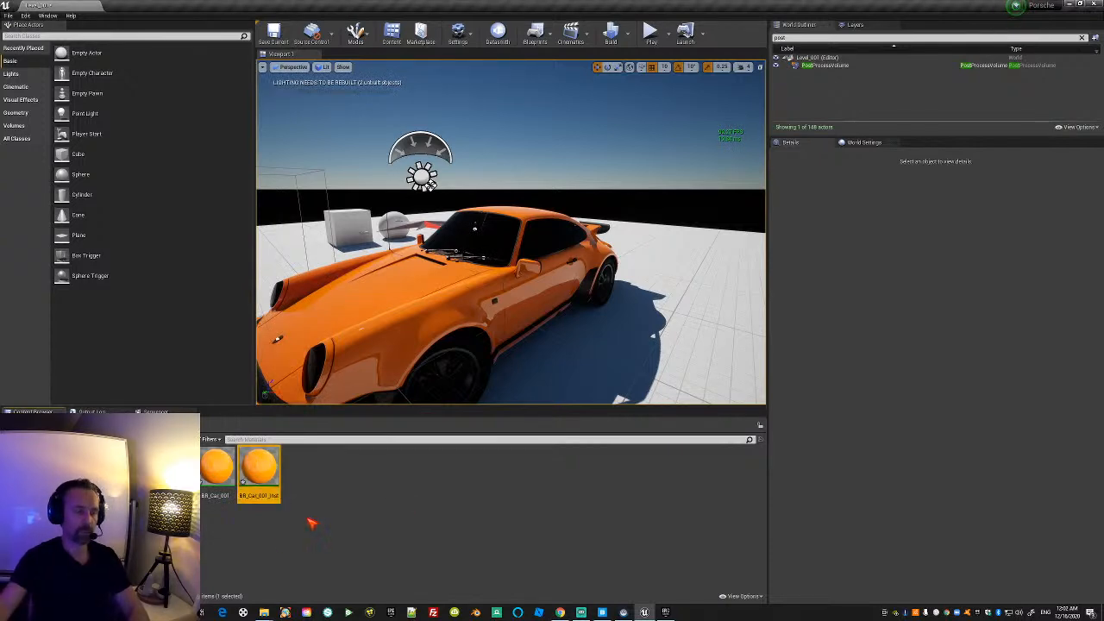
double_click(261, 473)
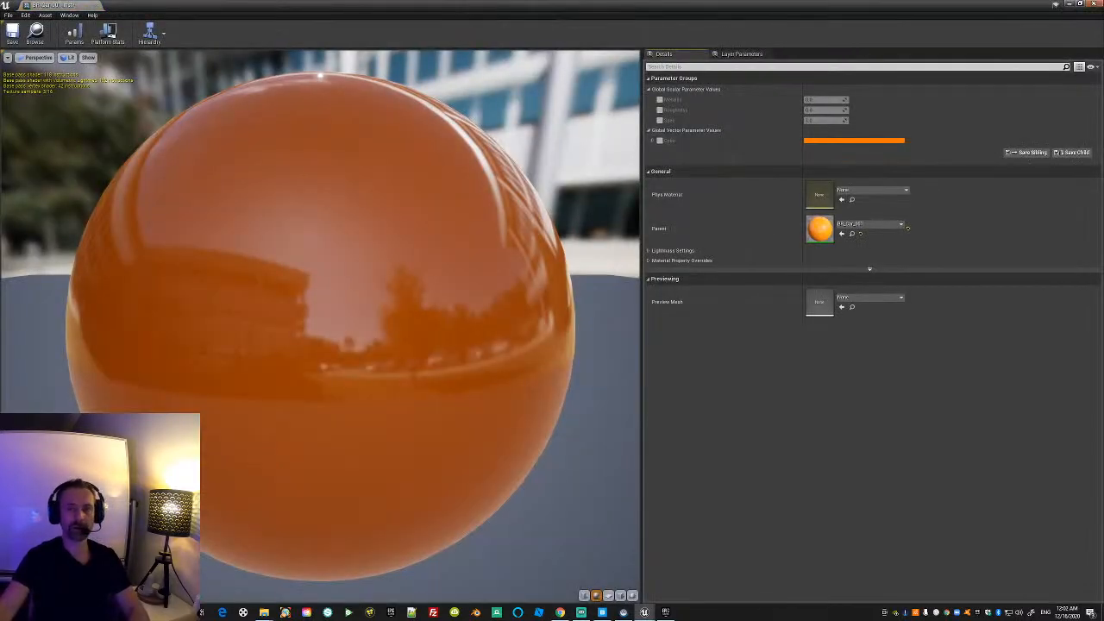
Enable the Metallic, Roughness and Spec overrides in the material instance and set Metallic to 1.0.
click(1082, 4)
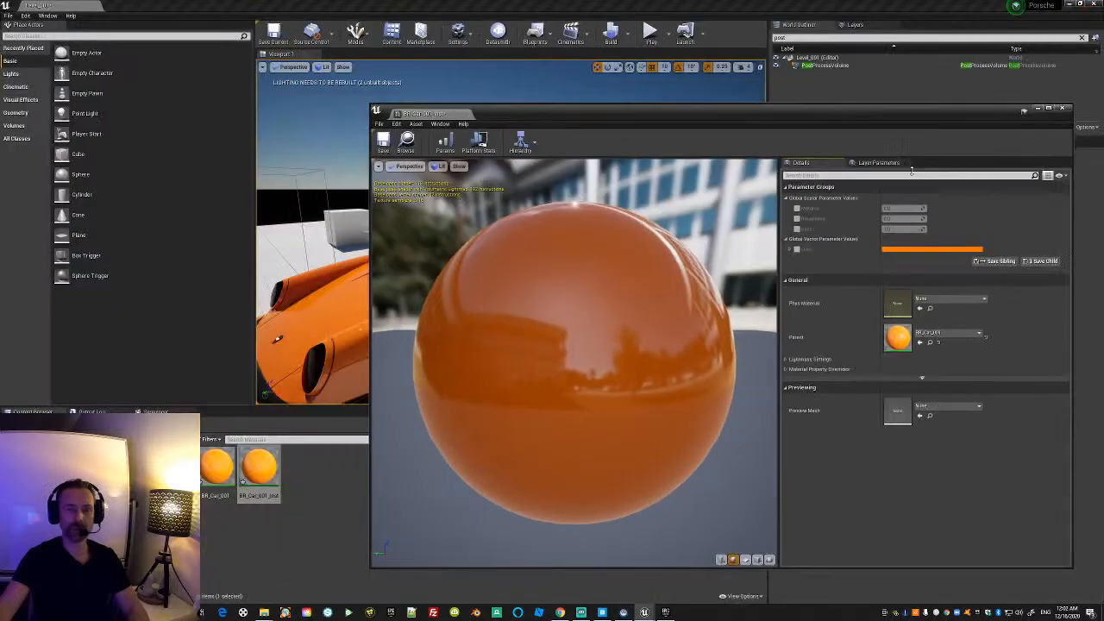
click(8, 15)
click(32, 89)
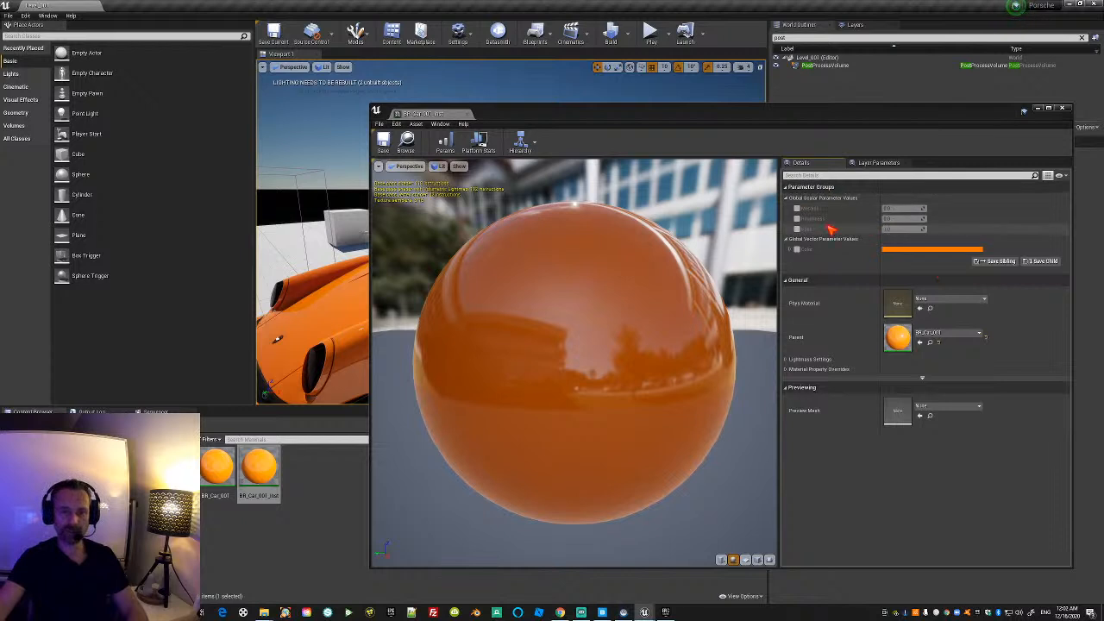
click(796, 208)
click(797, 218)
click(797, 229)
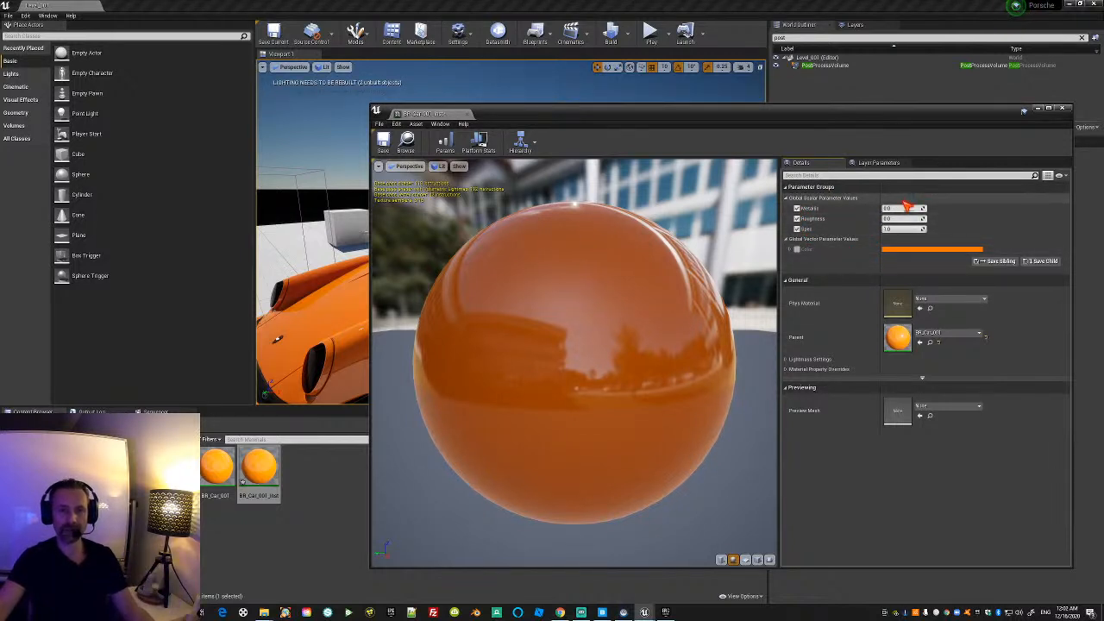
drag(894, 208, 923, 208)
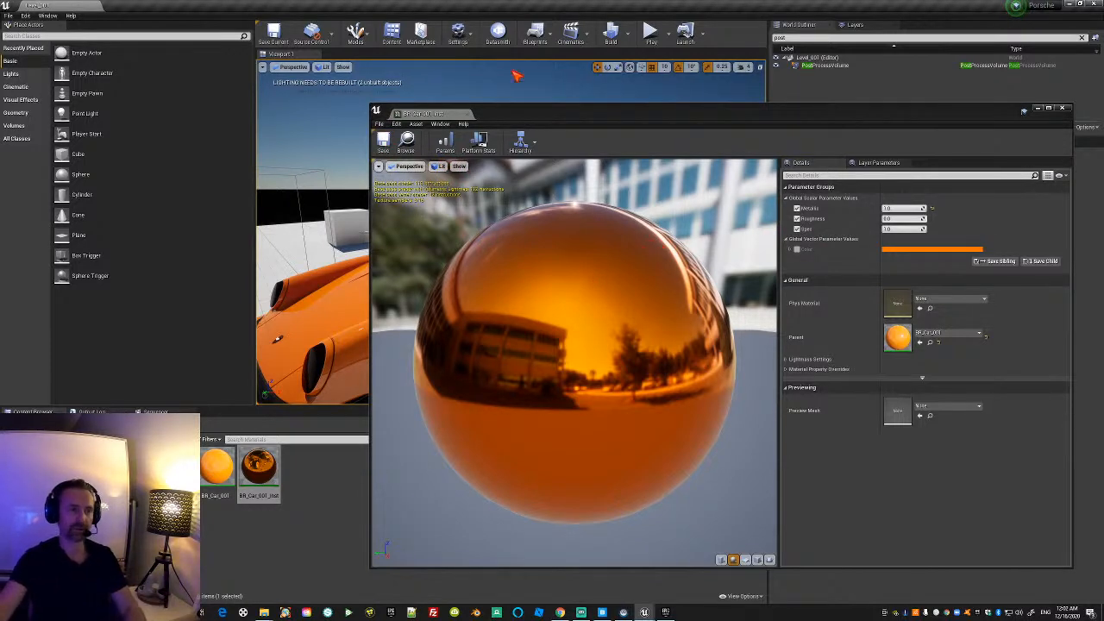
Move the instance editor aside and apply the material instance to the cube and the sphere.
drag(514, 112, 767, 177)
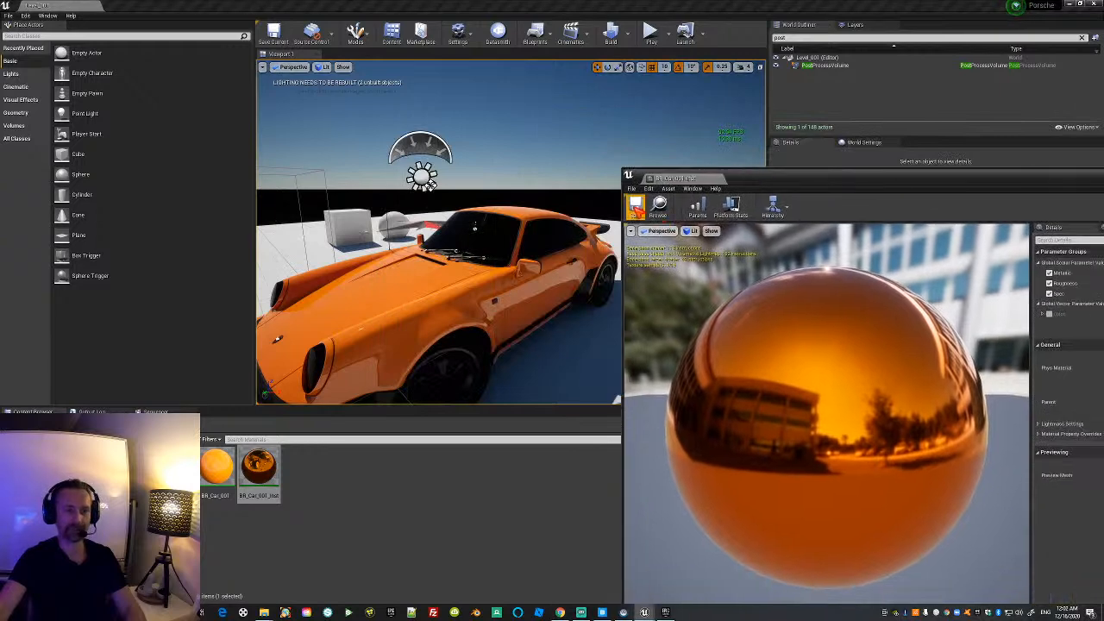
right_drag(506, 342, 518, 362)
key(a)
drag(258, 467, 392, 223)
drag(258, 467, 327, 252)
key(a)
right_drag(336, 288, 388, 295)
key(s)
Apply the material instance to the Porsche's body and view it from around the front.
drag(258, 468, 509, 284)
right_drag(509, 285, 483, 288)
key(w)
key(a)
key(w)
key(d)
key(w)
key(a)
right_drag(578, 288, 521, 298)
key(d)
key(a)
Lower the material instance's Metallic value to about 0.65 and check the paint on the car.
drag(1035, 176, 934, 145)
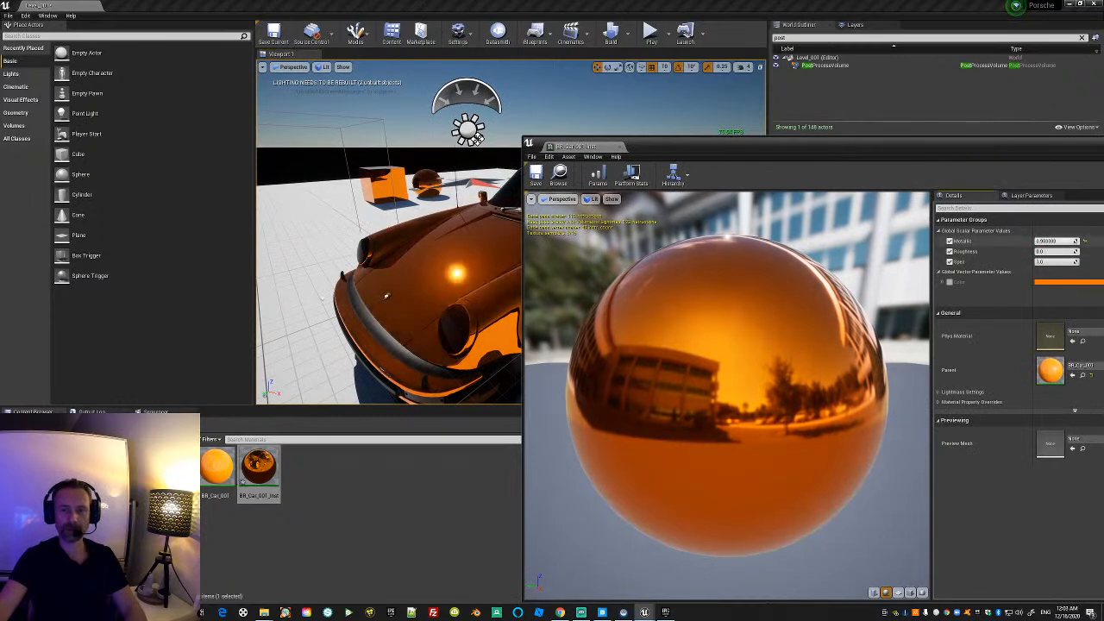
mouse_move(1069, 241)
mouse_down()
mouse_move(1045, 242)
mouse_move(1078, 242)
mouse_move(1065, 242)
mouse_up()
drag(657, 145, 977, 149)
key(d)
mouse_move(604, 242)
right_down()
mouse_move(593, 252)
mouse_move(608, 237)
right_up()
right_drag(511, 233, 608, 237)
drag(977, 154, 474, 257)
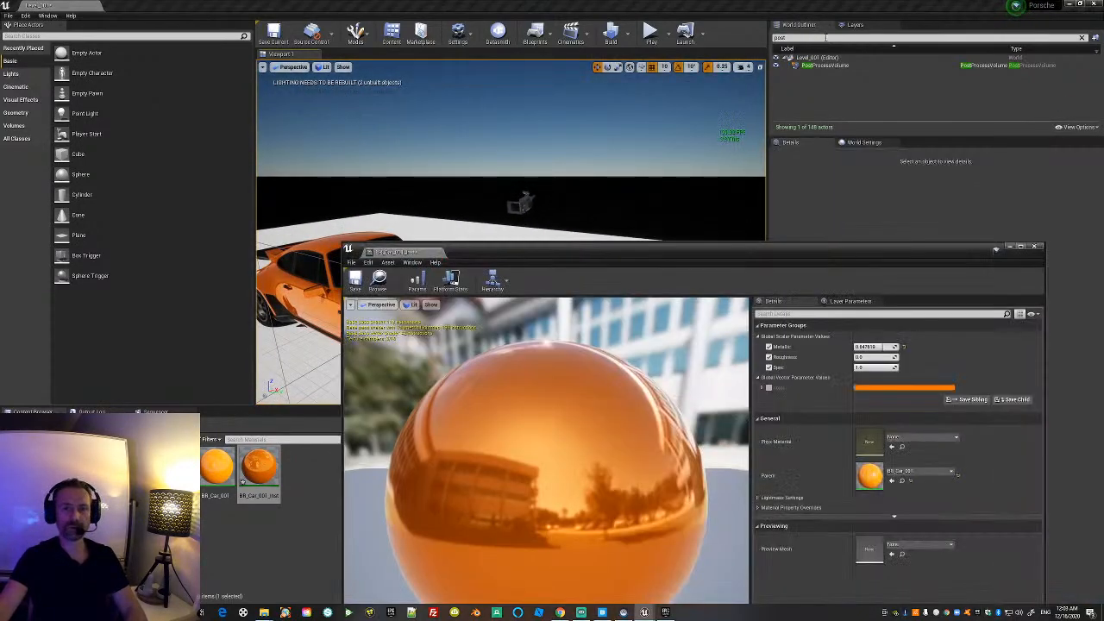
Clear the outliner's search filter, close the instance editor and delete the SunSky actor from the level.
click(1081, 38)
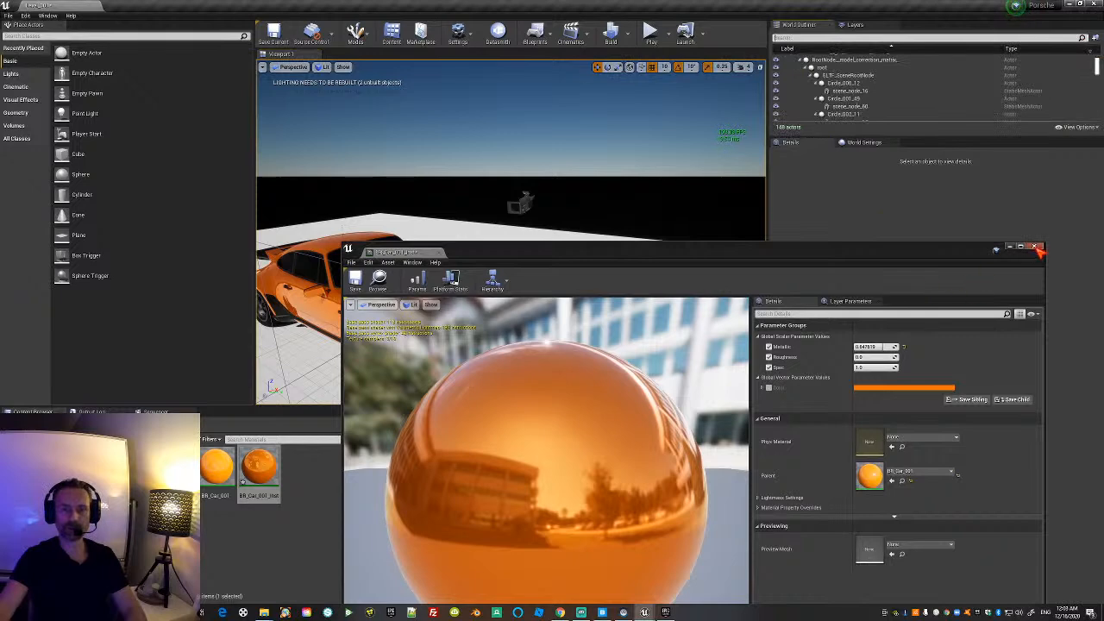
click(1036, 247)
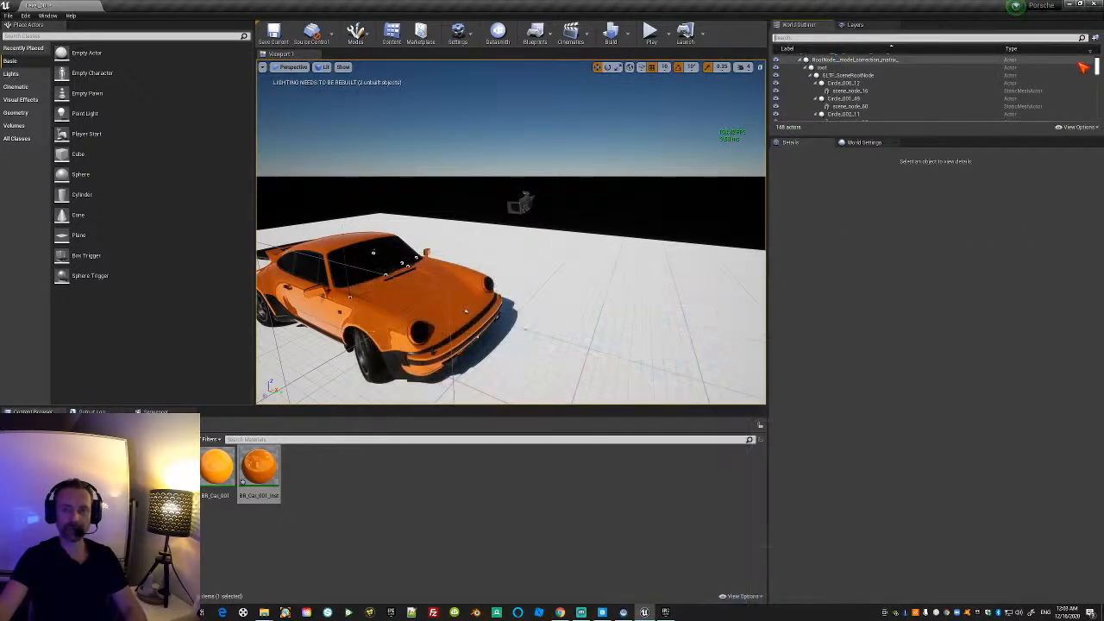
scroll(835, 76, up, 3)
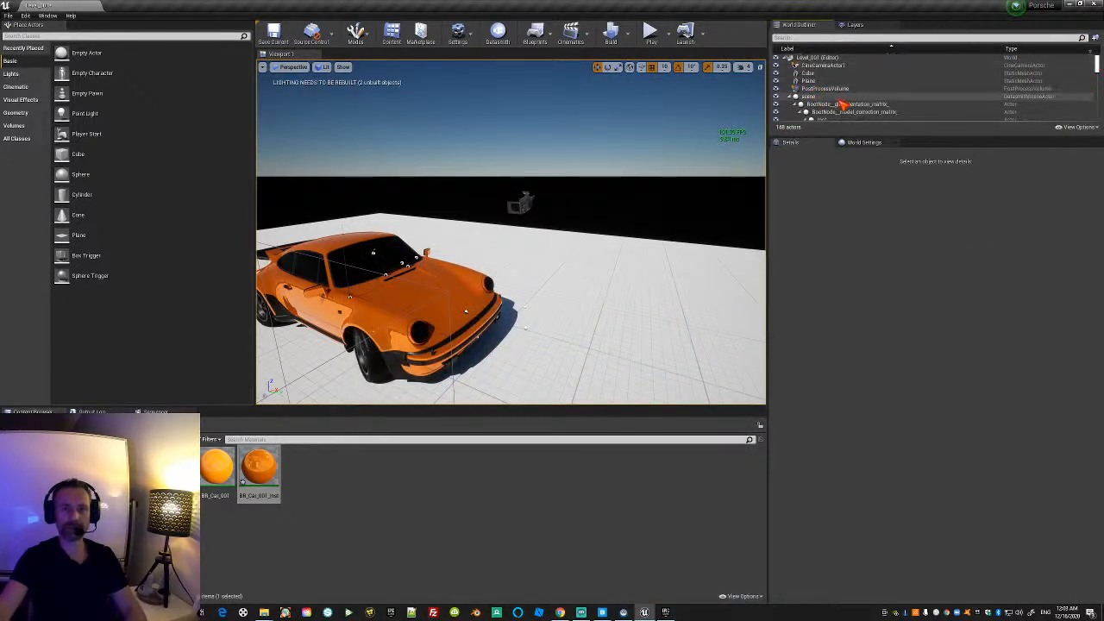
click(790, 95)
click(810, 112)
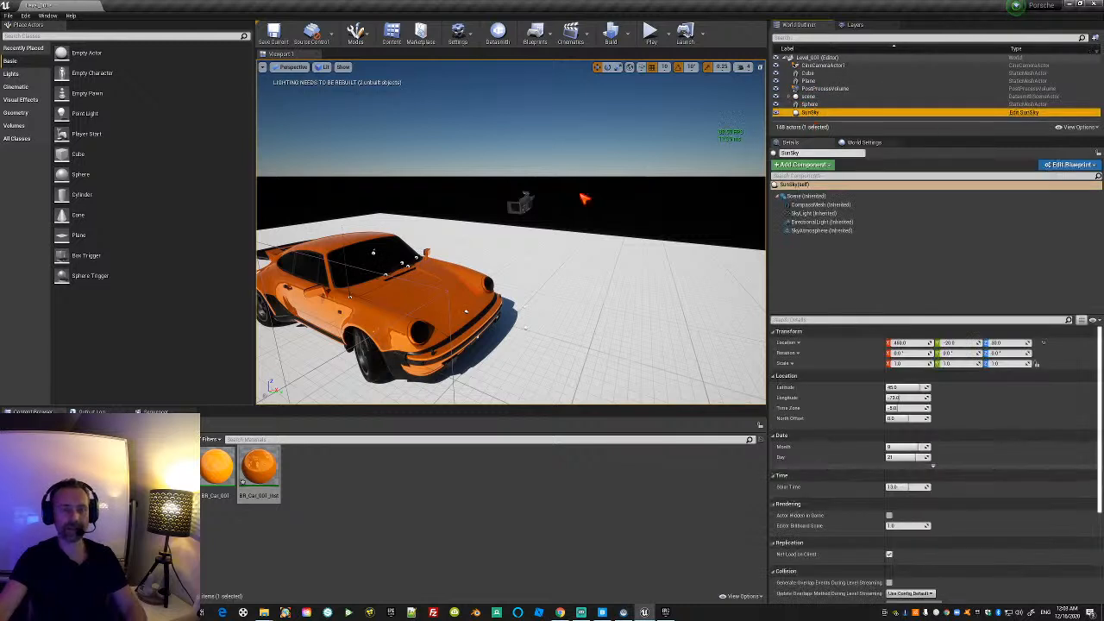
key(Delete)
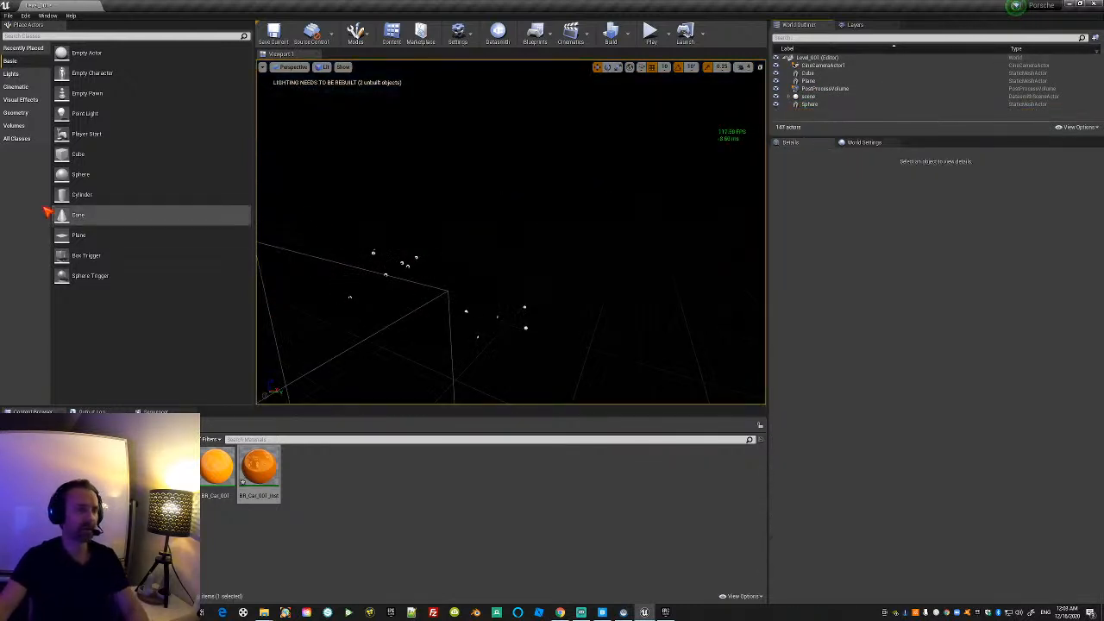
Place an HDRI Backdrop light at the car and lower it to Z -70.
click(12, 73)
drag(86, 154, 374, 255)
right_drag(577, 301, 578, 224)
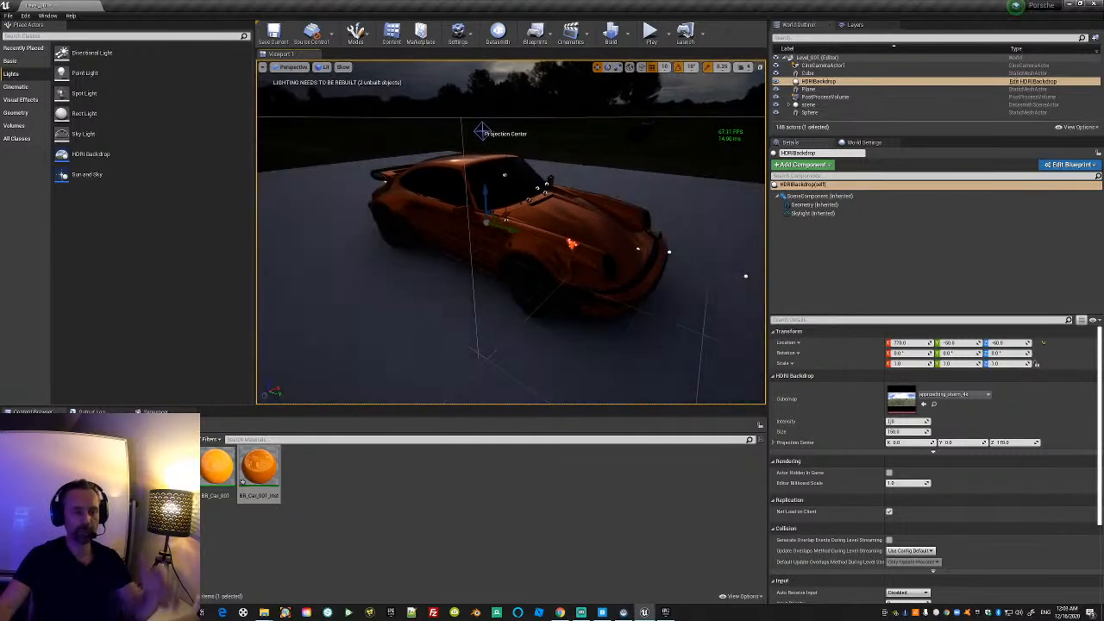
drag(484, 194, 486, 198)
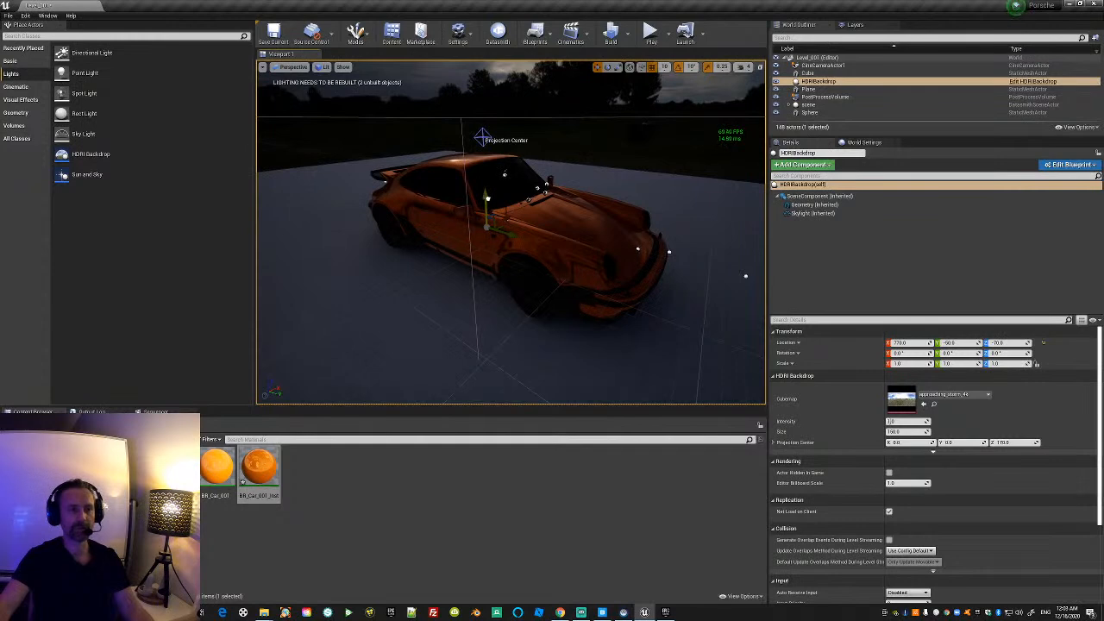
mouse_move(511, 258)
right_down()
mouse_move(489, 216)
mouse_move(495, 156)
mouse_move(520, 186)
mouse_move(521, 237)
mouse_move(552, 250)
mouse_move(510, 259)
mouse_move(528, 263)
mouse_move(517, 211)
mouse_move(521, 268)
mouse_move(500, 271)
mouse_move(509, 293)
mouse_move(518, 251)
mouse_move(526, 263)
right_up()
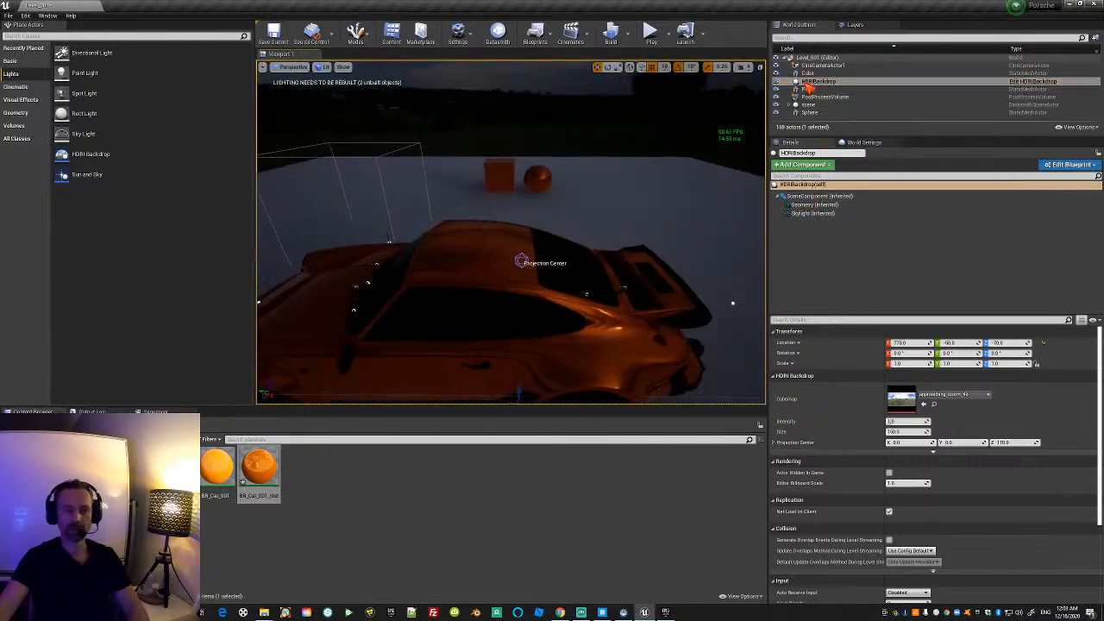
Examine the HDRI Backdrop's Skylight and Geometry components, viewing the dome in wireframe before returning to lit shading.
click(812, 213)
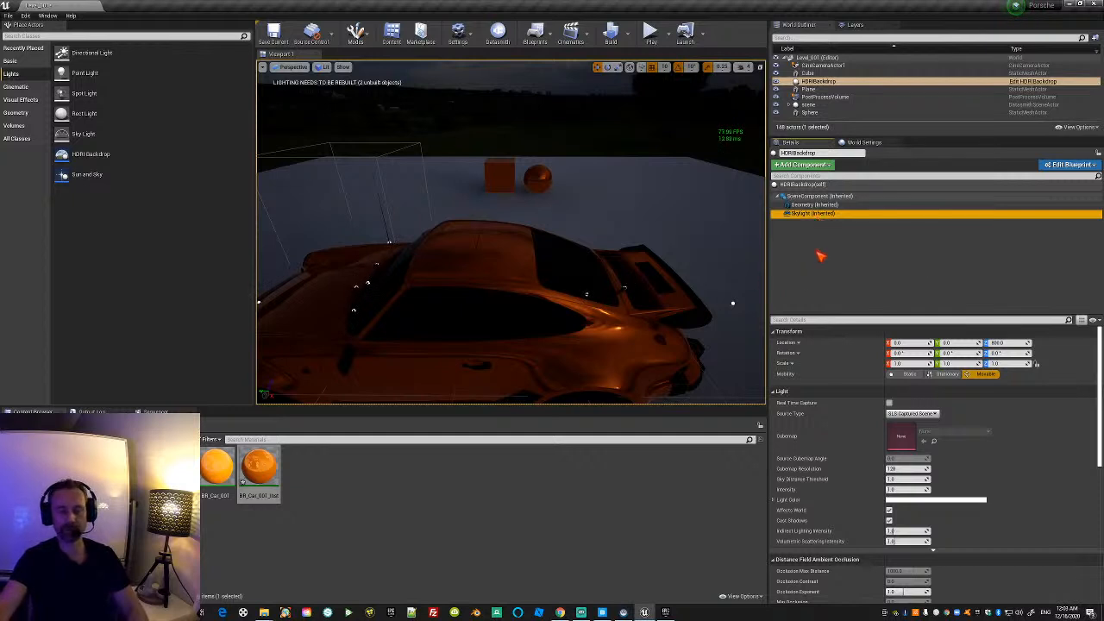
click(805, 206)
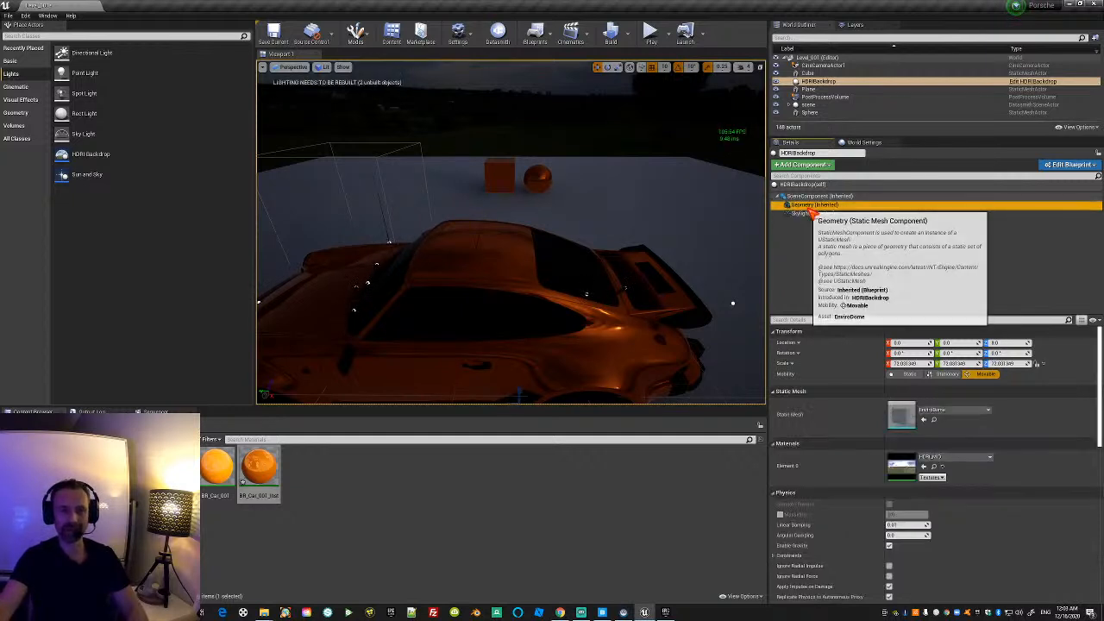
right_drag(617, 252, 602, 223)
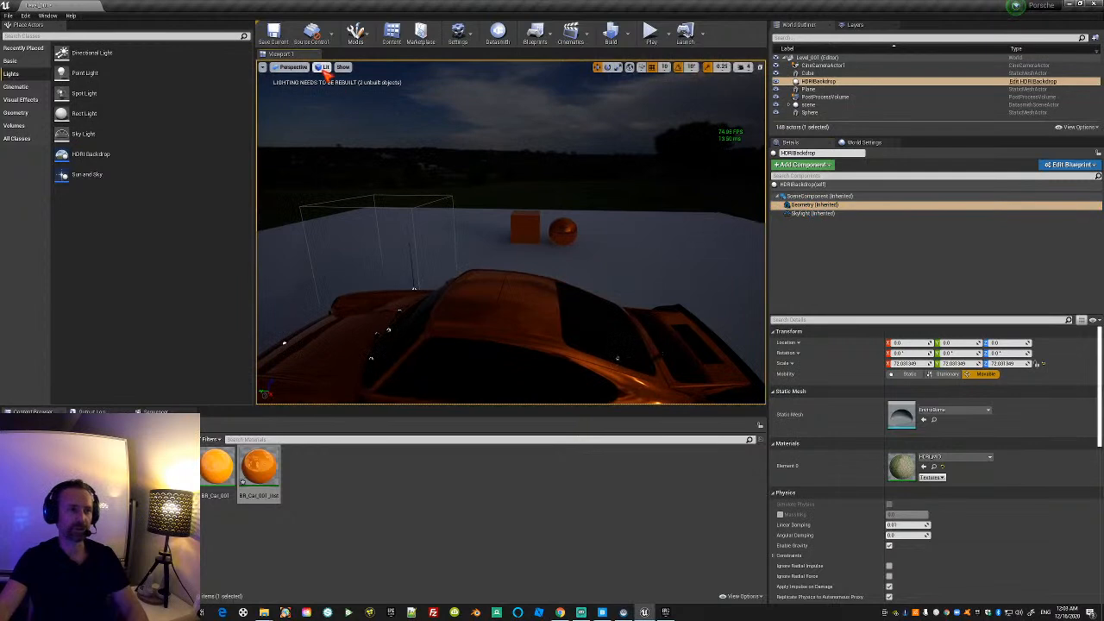
click(323, 66)
click(345, 104)
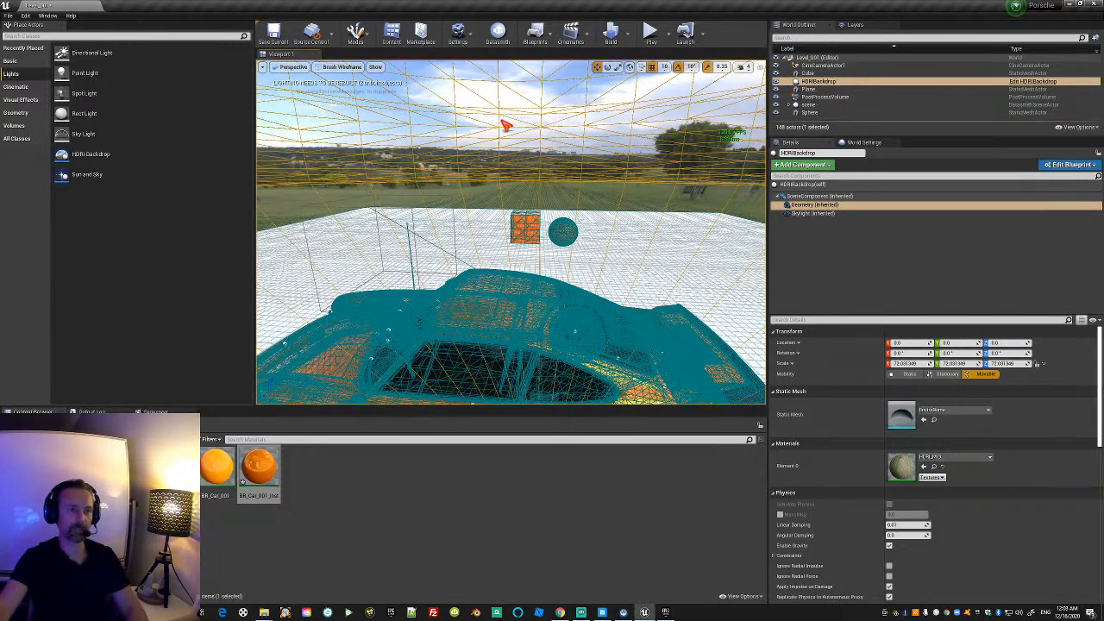
click(340, 67)
click(335, 85)
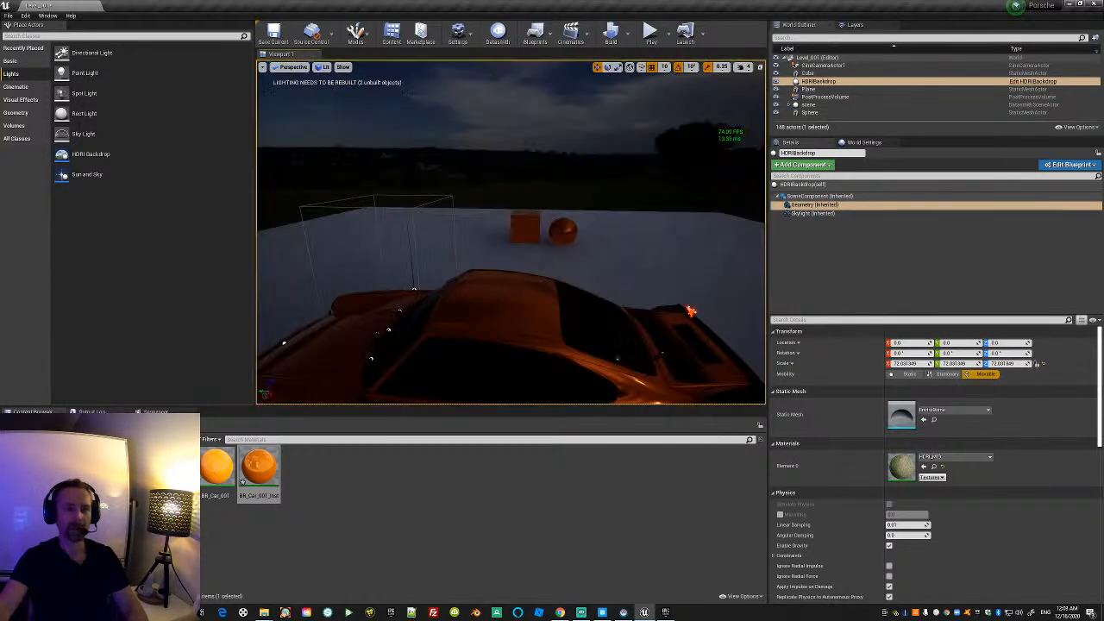
Set the PostProcessVolume's Exposure Compensation to about 9.86.
click(822, 96)
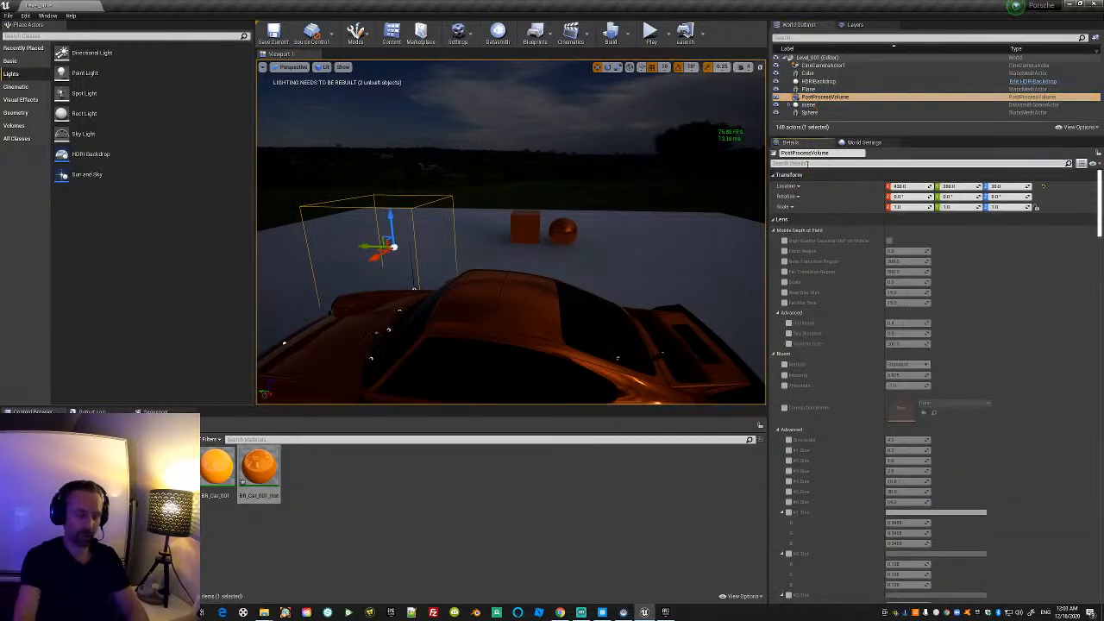
text(exposu)
click(907, 207)
drag(903, 207, 924, 207)
middle_drag(569, 259, 557, 326)
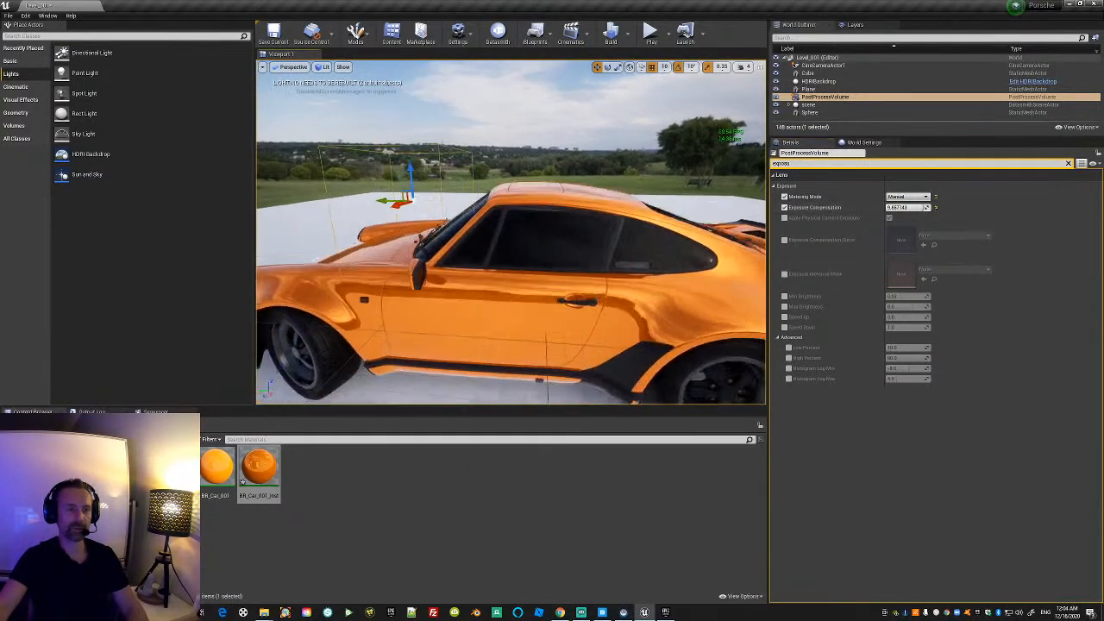
Examine the Porsche's paint reflections from all sides under the HDRI lighting.
key(a)
right_drag(511, 259, 724, 235)
key(a)
right_drag(552, 233, 418, 233)
key(w)
key(s)
key(w)
key(d)
key(a)
key(a)
right_drag(518, 233, 597, 252)
key(w)
key(s)
Reopen the car paint material instance and set its Roughness to about 0.24.
double_click(259, 466)
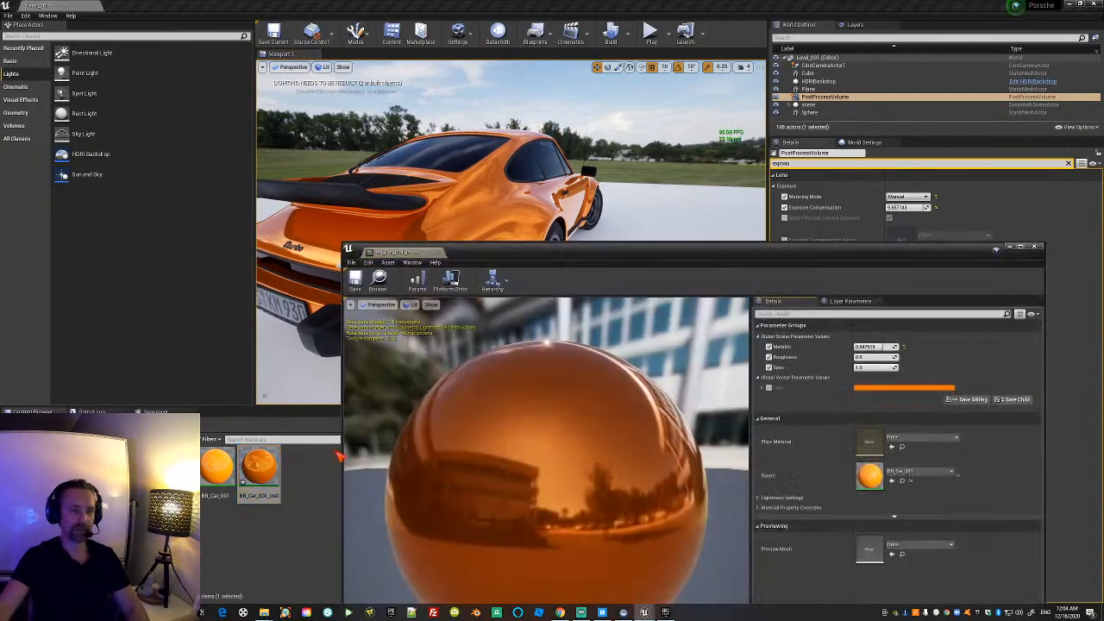
drag(709, 270, 899, 100)
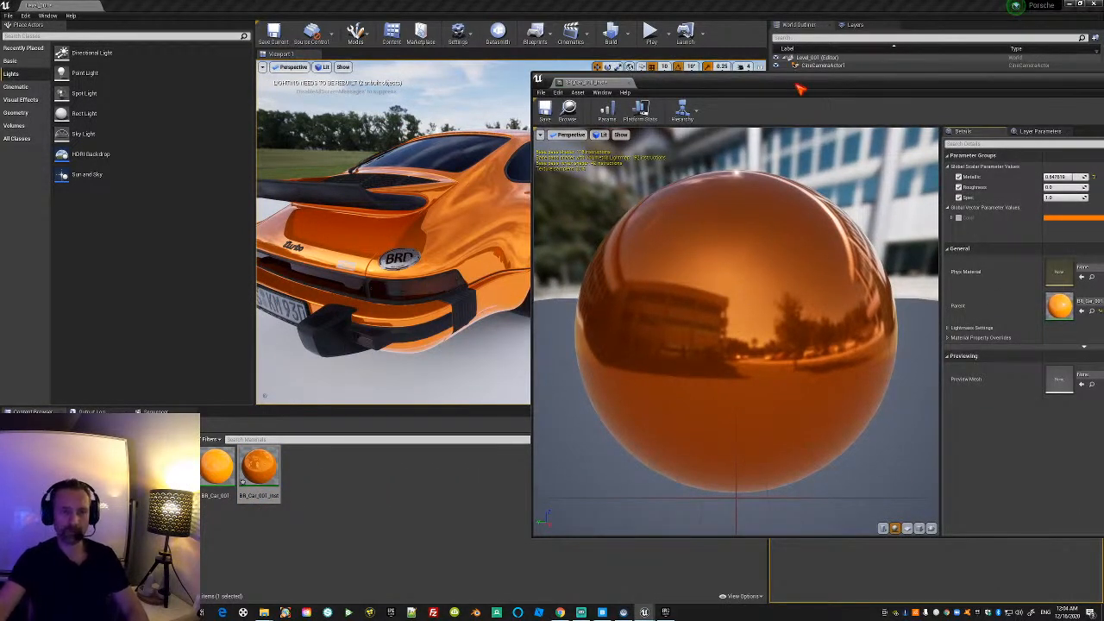
drag(814, 107, 583, 97)
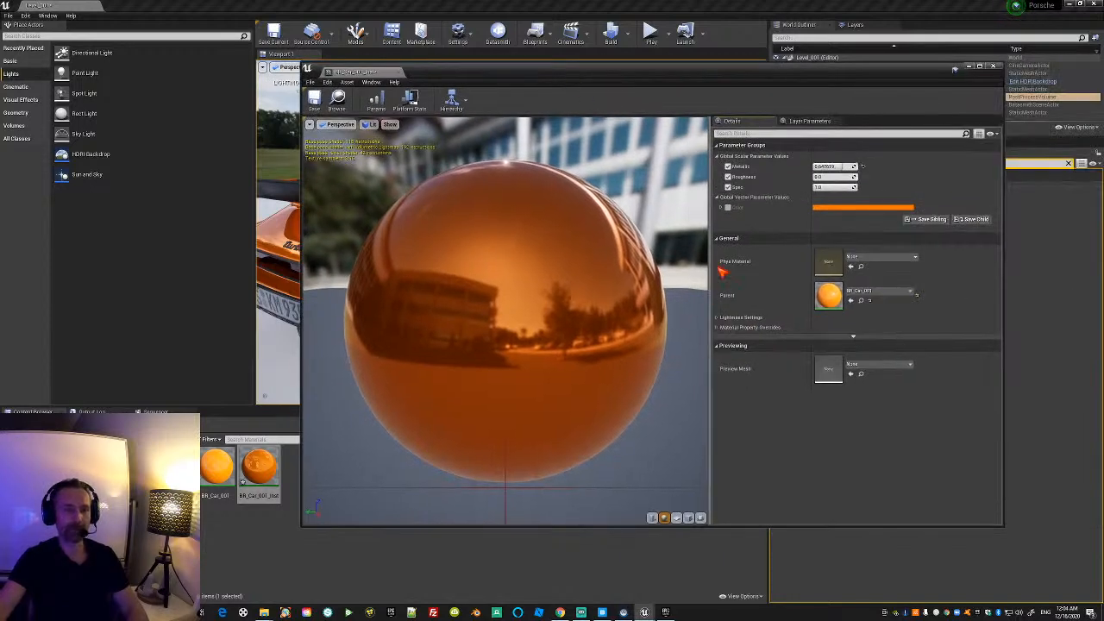
drag(1007, 534, 950, 532)
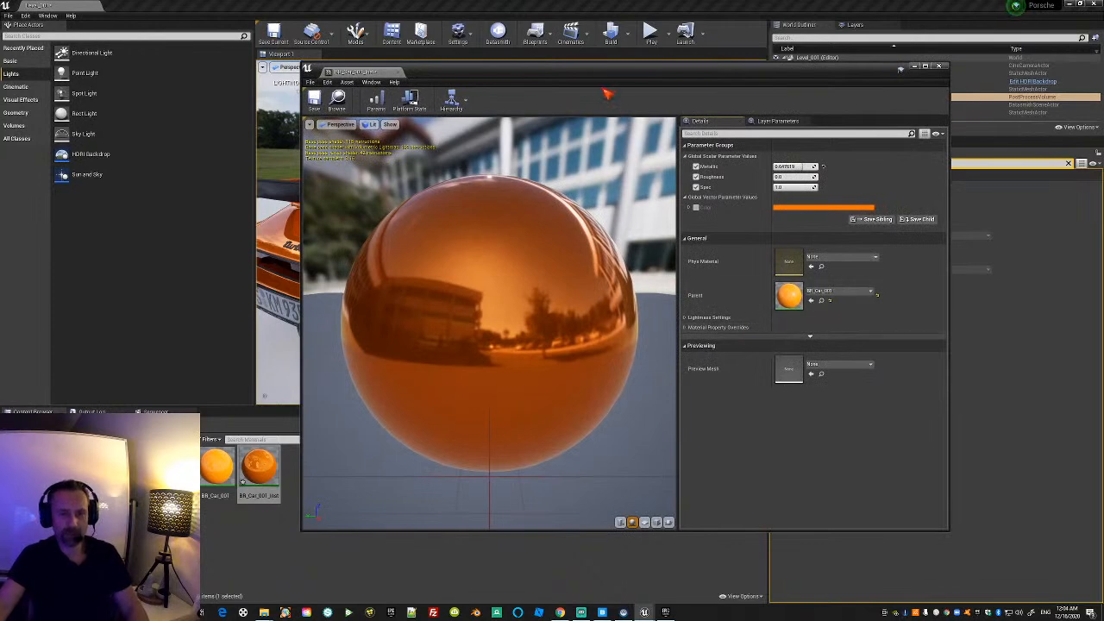
drag(567, 77, 733, 150)
drag(956, 251, 980, 250)
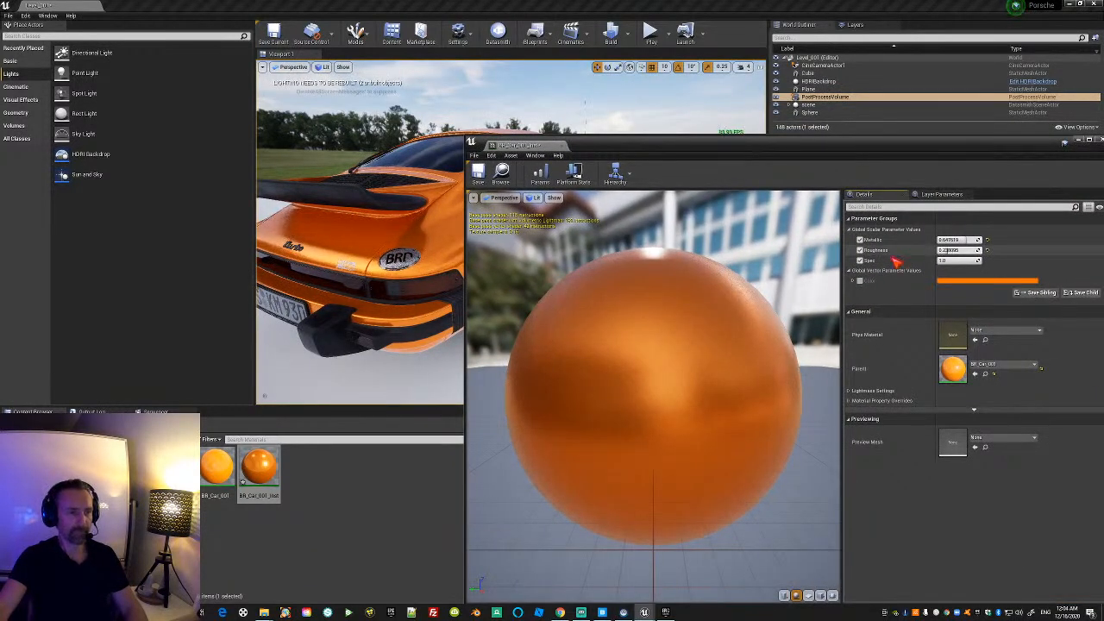
Check the rougher paint on the Porsche and close the material instance editor.
drag(655, 144, 837, 134)
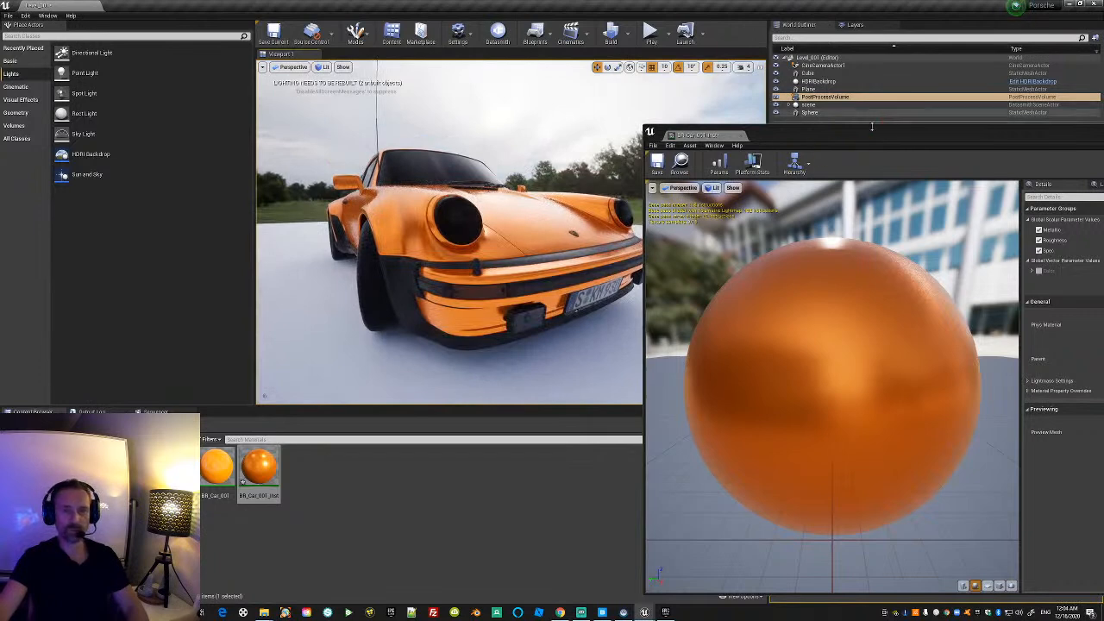
drag(897, 134, 568, 144)
click(953, 138)
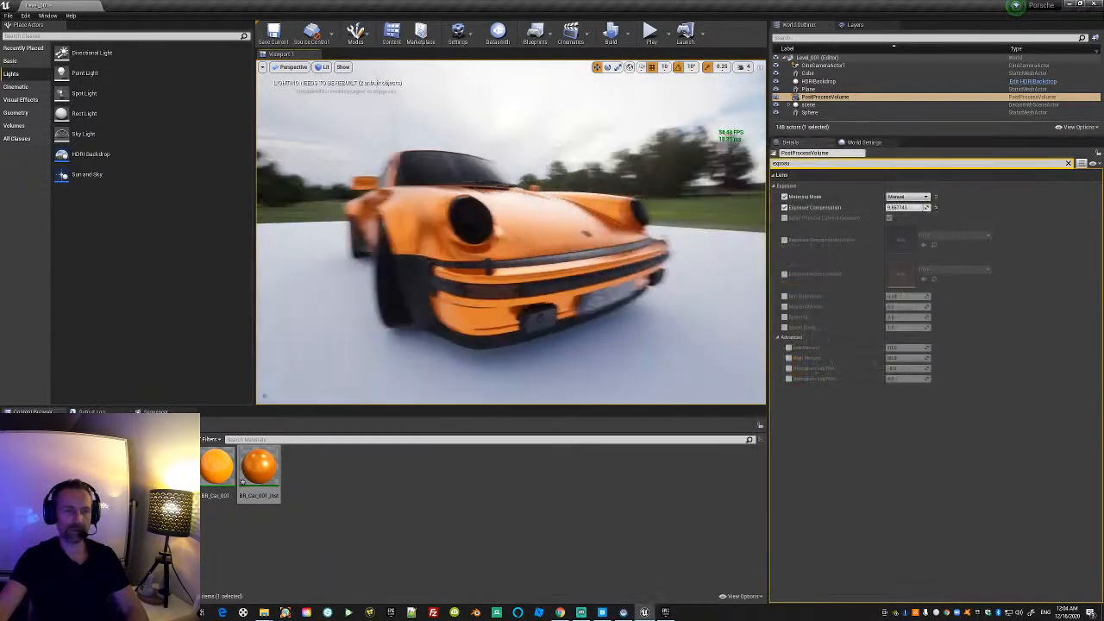
click(8, 17)
click(31, 90)
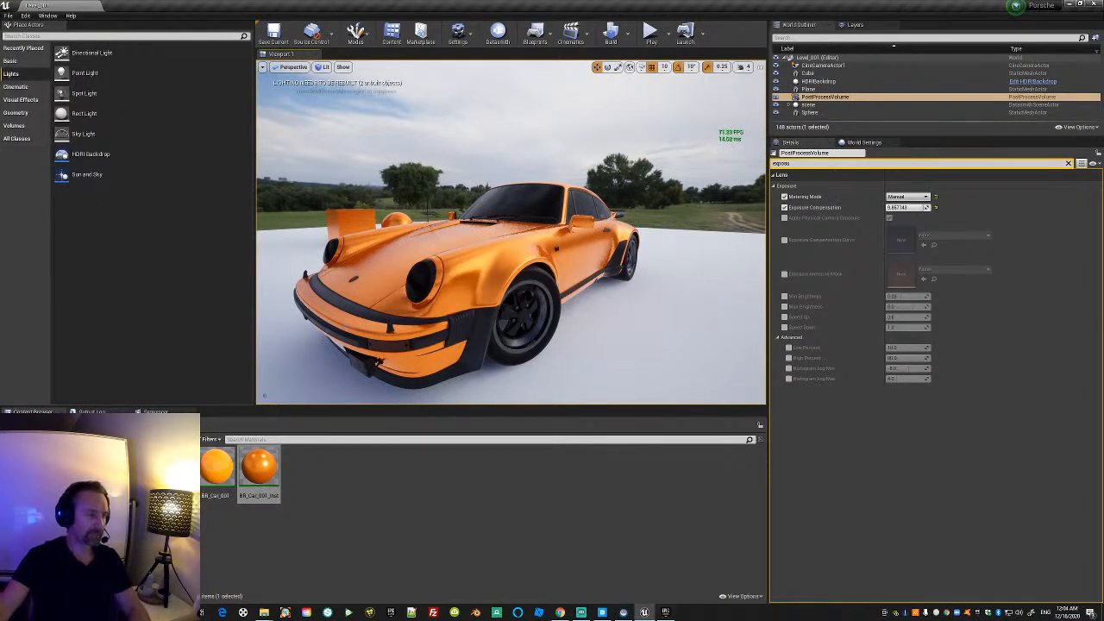
Open the AutomotiveMaterials content folder and look up the Automotive Materials pack in the Epic Games Launcher's vault.
click(45, 461)
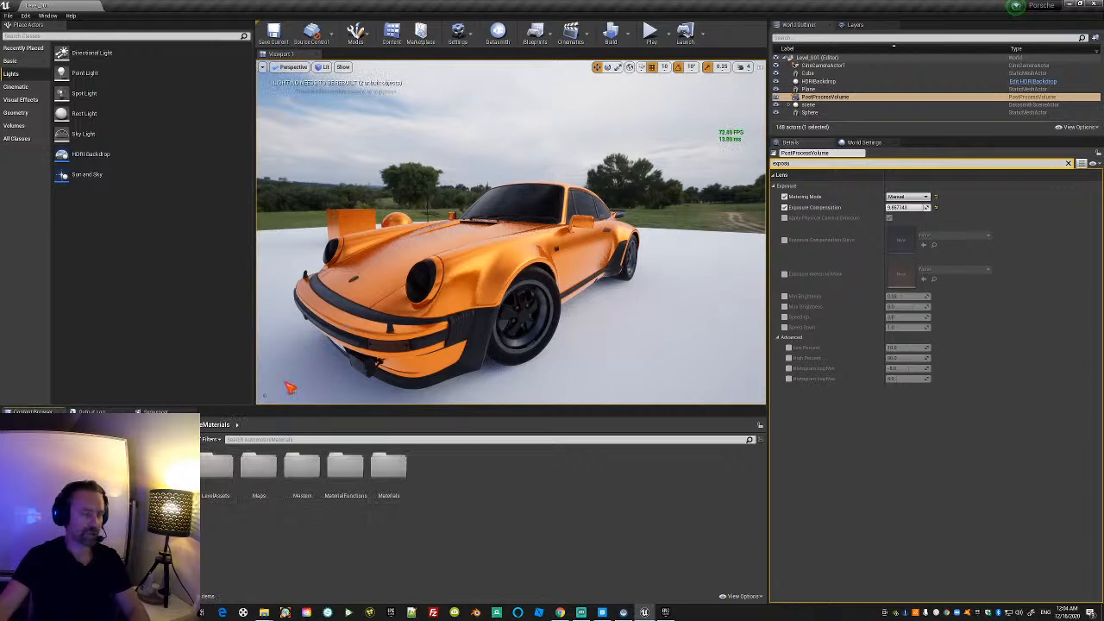
click(666, 613)
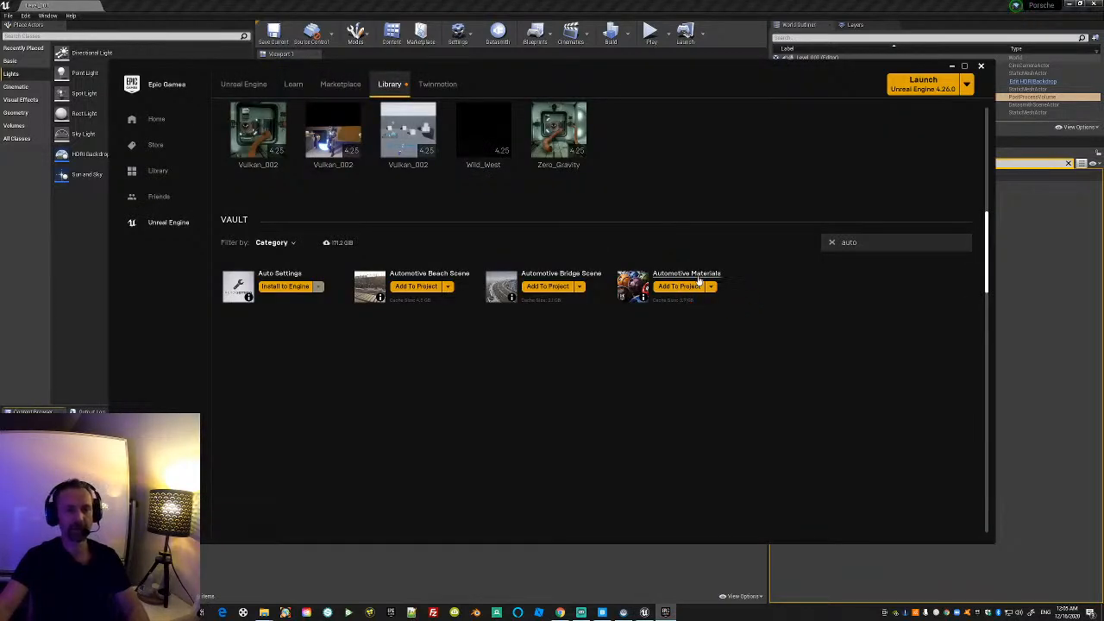
click(951, 67)
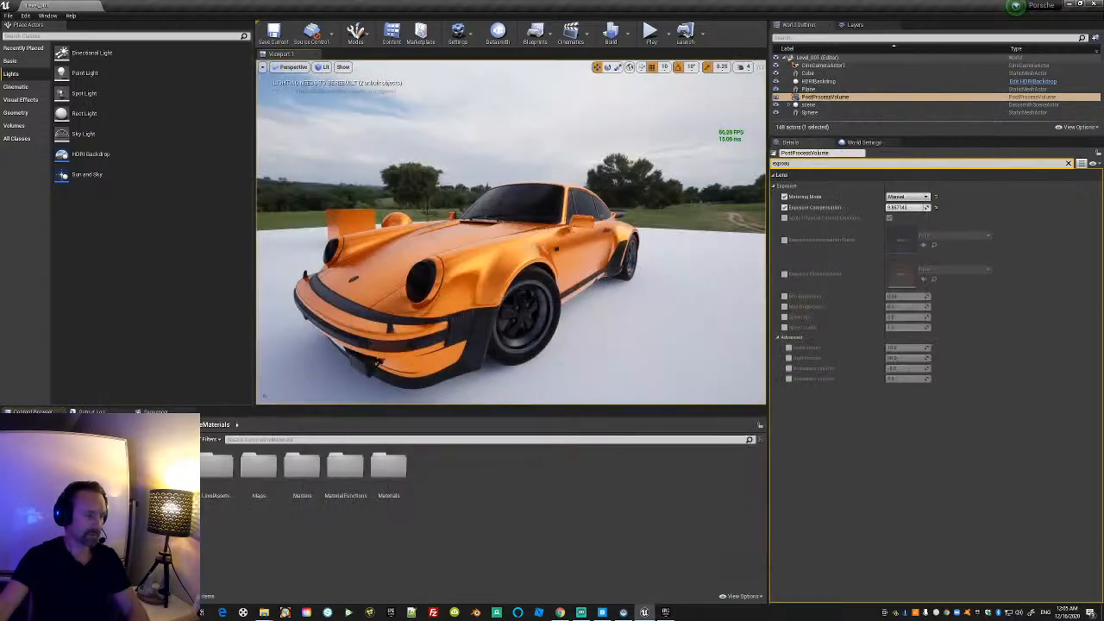
Apply MI_CarPaint_Orange from the pack's Materials/Exterior/CarPaint folder to the Porsche's body.
click(9, 15)
click(49, 127)
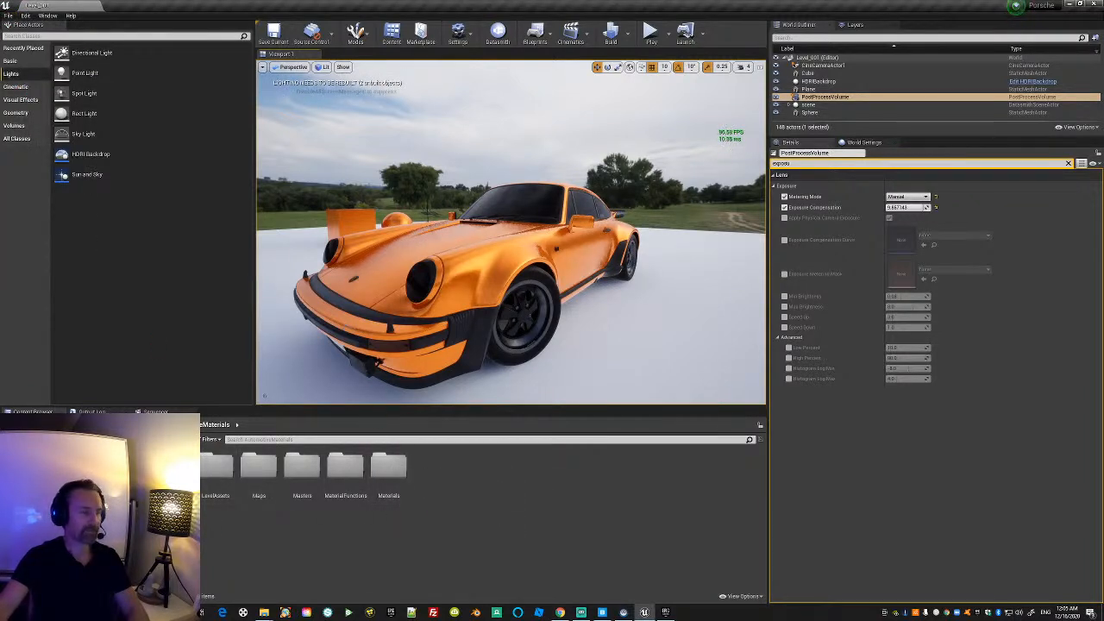
double_click(384, 470)
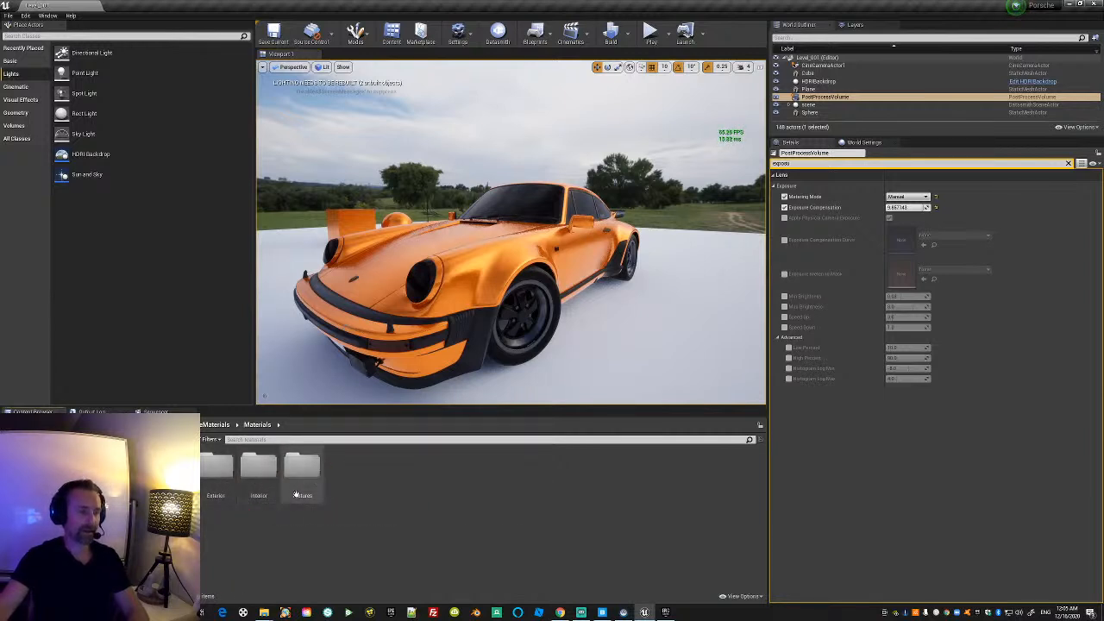
double_click(217, 473)
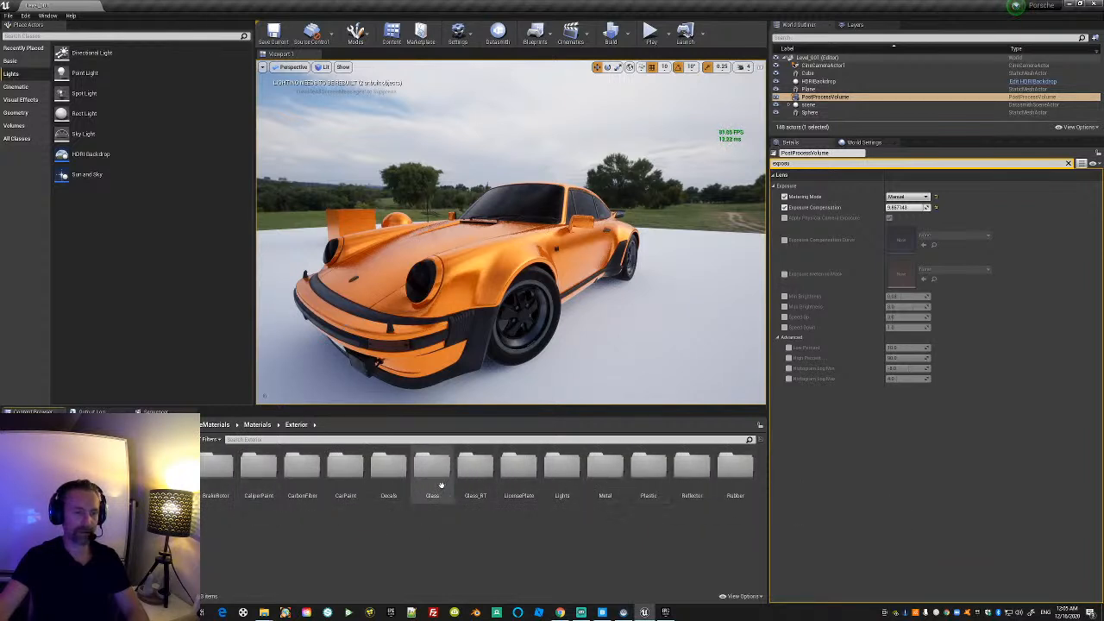
double_click(346, 470)
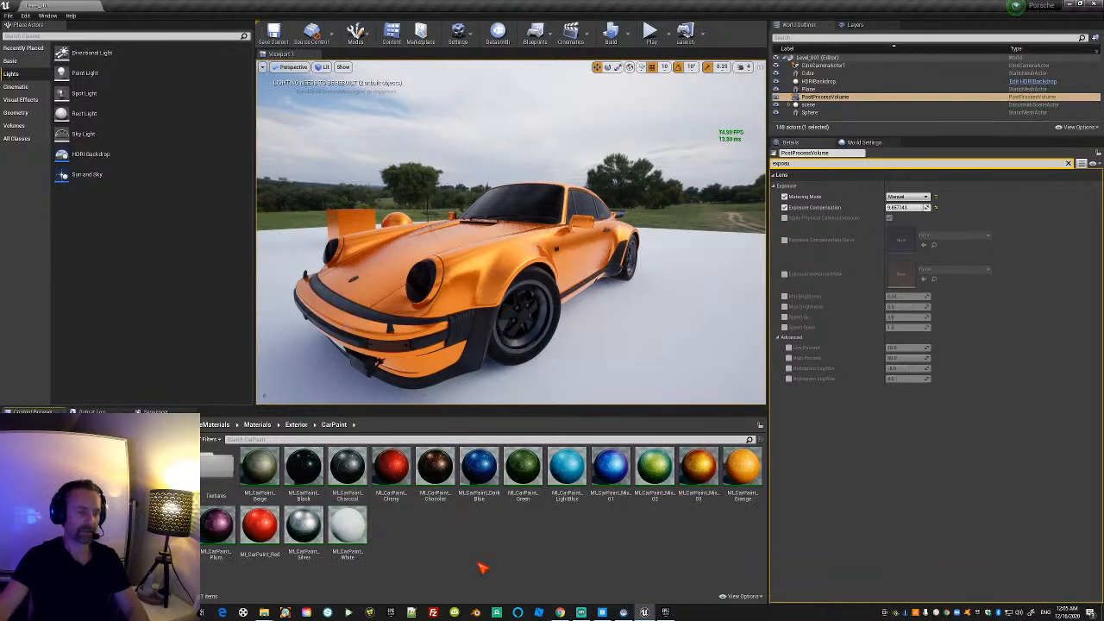
click(740, 472)
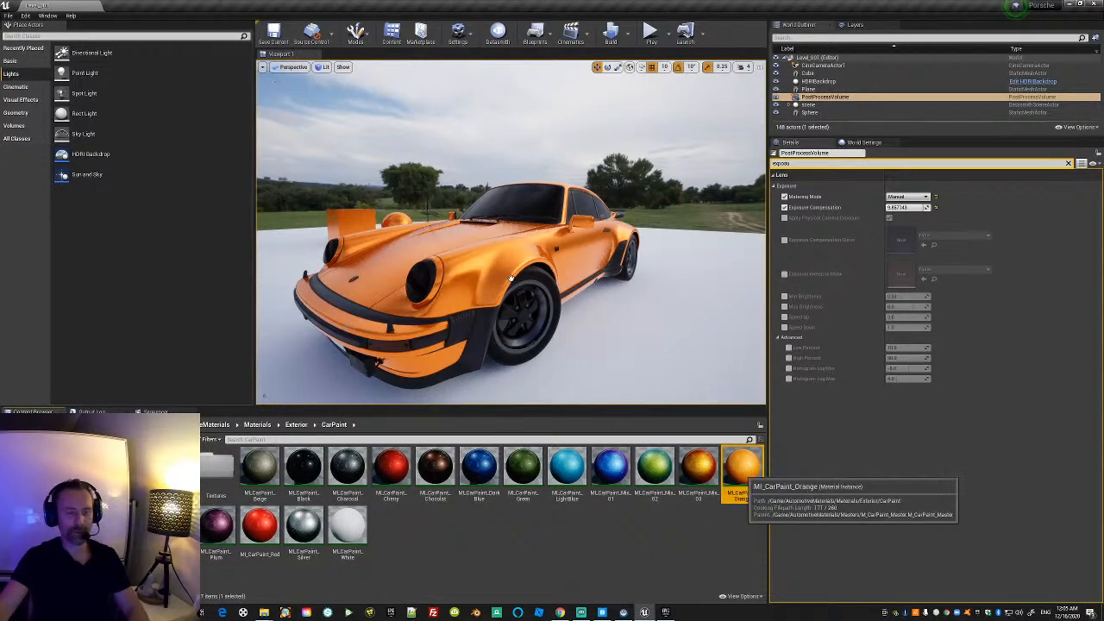
click(704, 535)
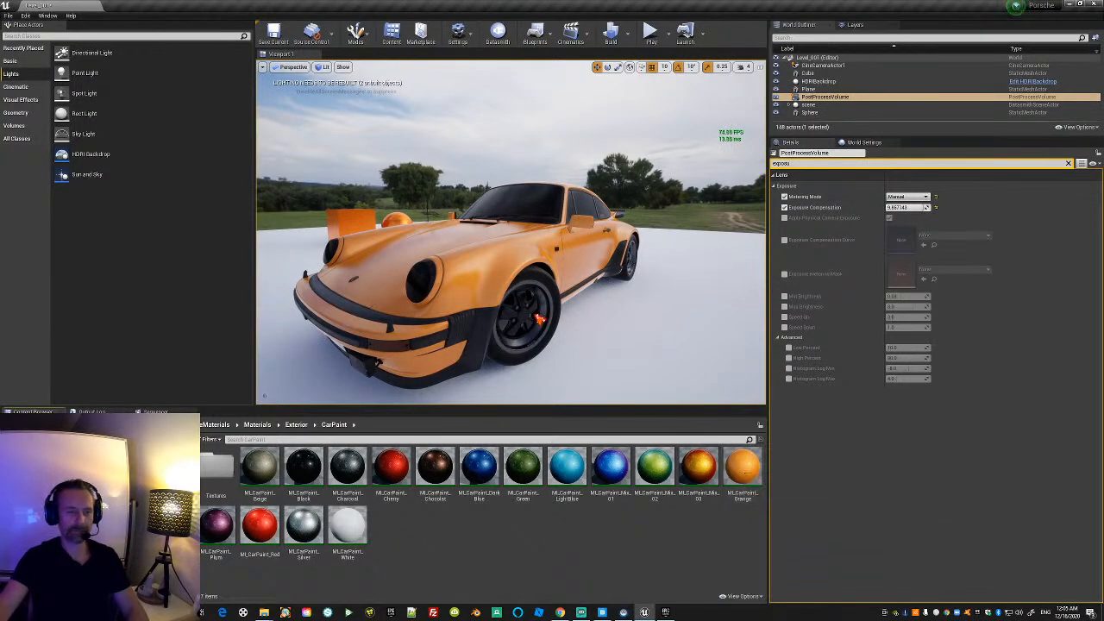
Examine the orange paint's reflections along the Porsche's side and up close at the rear fender.
key(a)
right_drag(559, 335, 487, 343)
key(d)
key(w)
key(w)
key(a)
key(s)
key(a)
key(s)
key(d)
key(w)
key(d)
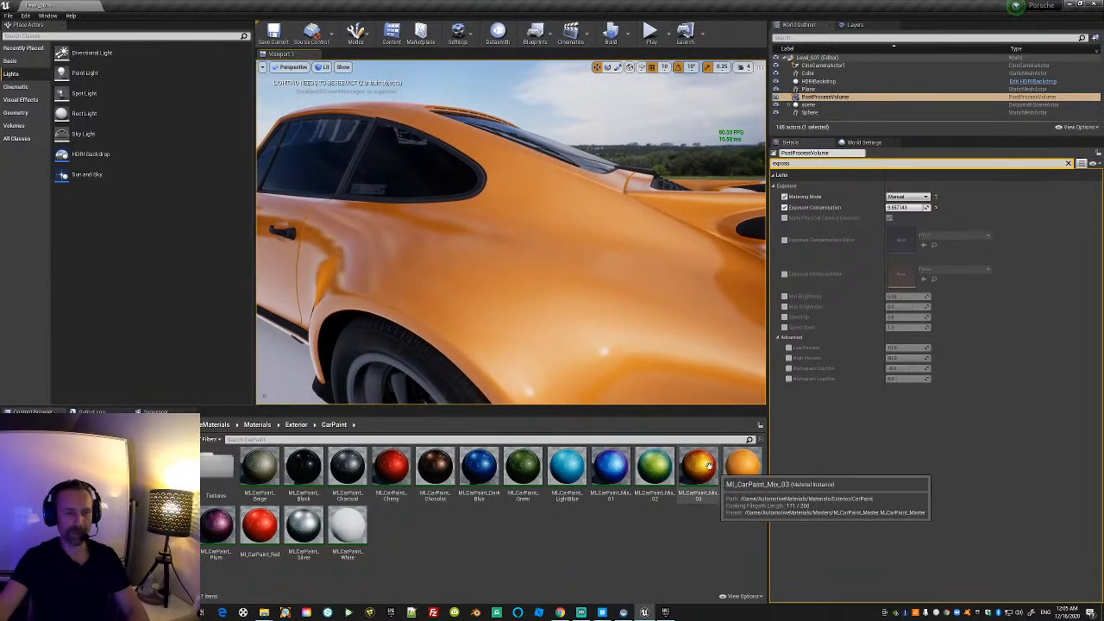
Apply MI_CarPaint_Mix_03 to the Porsche's body and look over the two-tone paint at the rear and door.
right_drag(558, 337, 594, 365)
drag(714, 466, 595, 252)
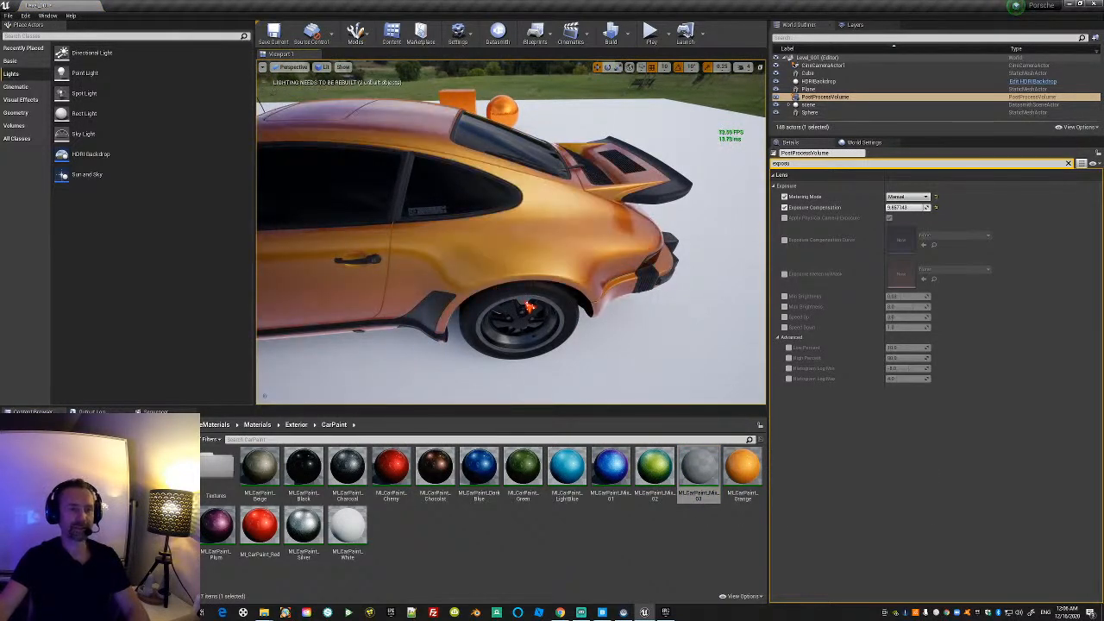
right_drag(595, 252, 560, 255)
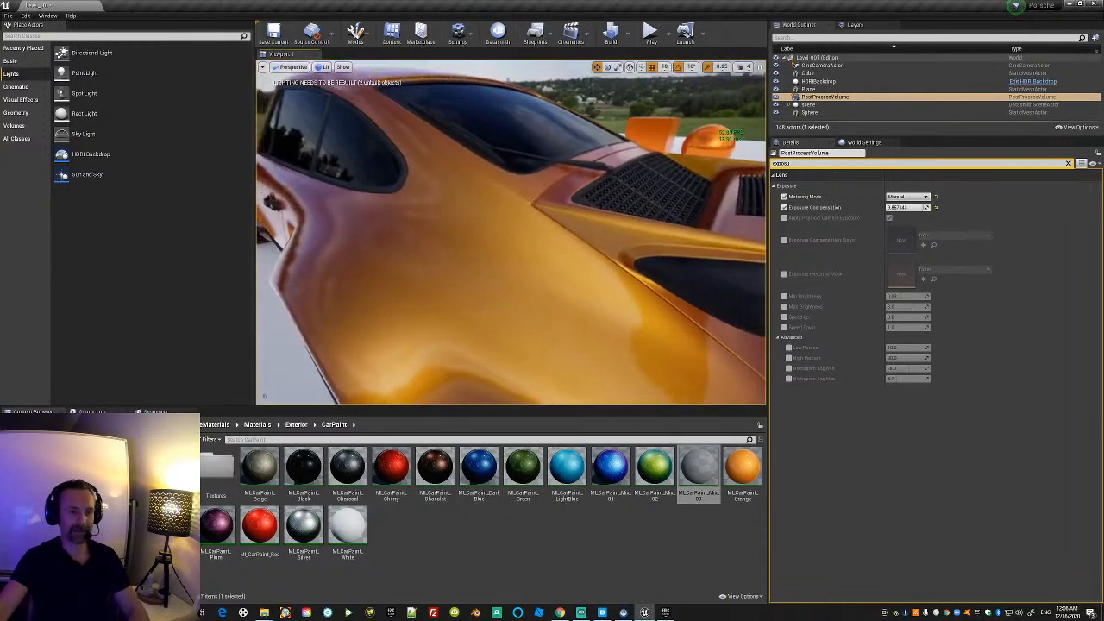
right_drag(527, 308, 531, 259)
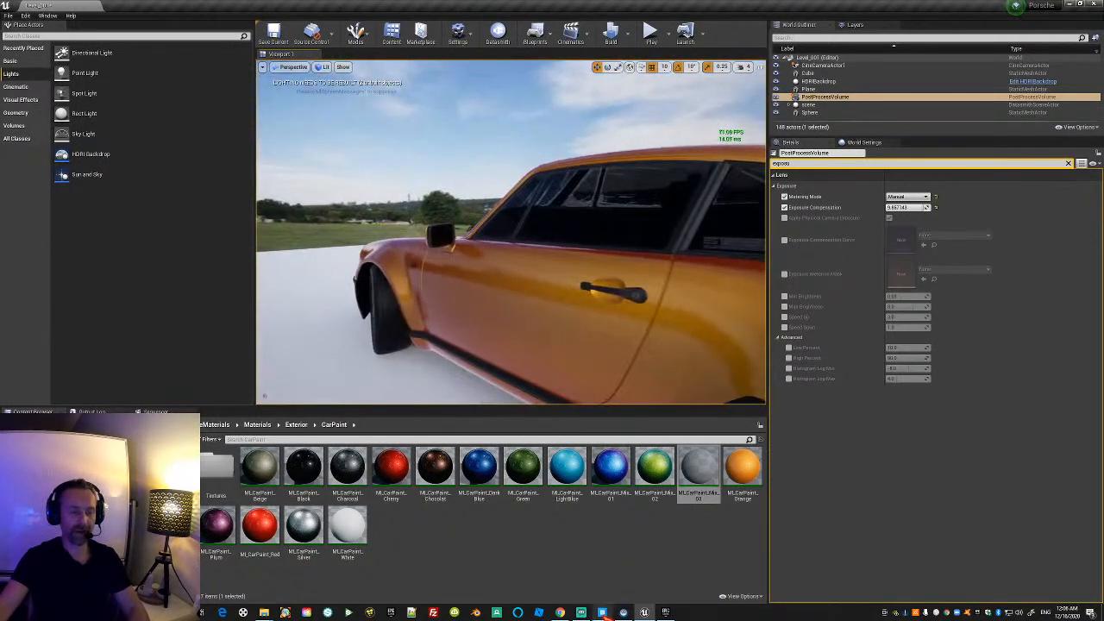
Switch to the Sketchfab page in Chrome and inspect the yellow 1975 Porsche 911 (930) Turbo model in the fullscreen 3D viewer.
click(559, 613)
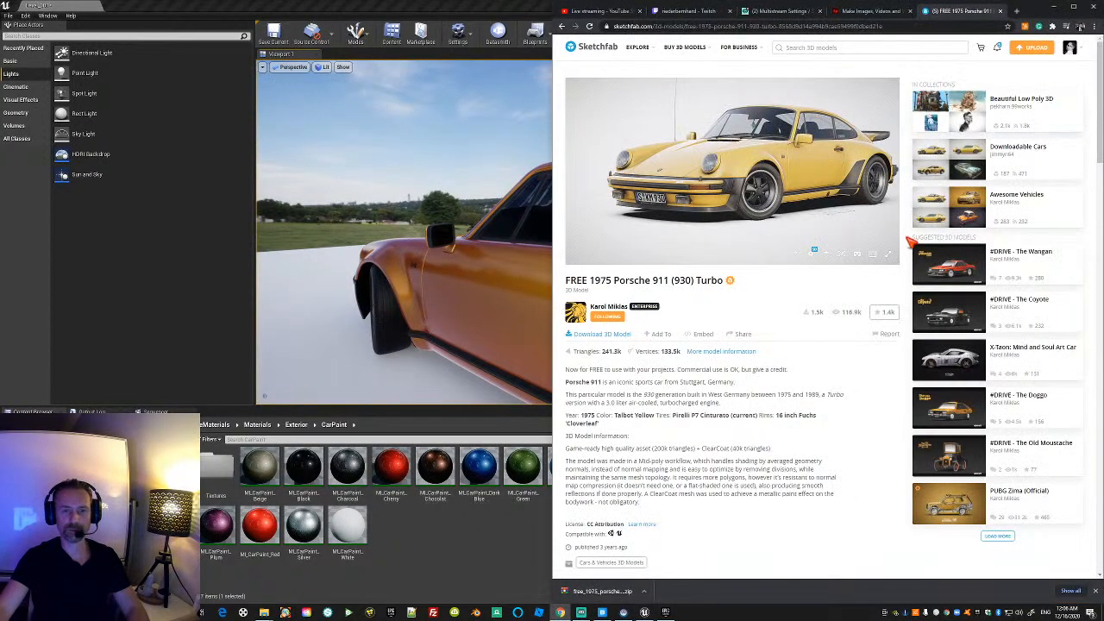
click(888, 256)
drag(461, 297, 609, 324)
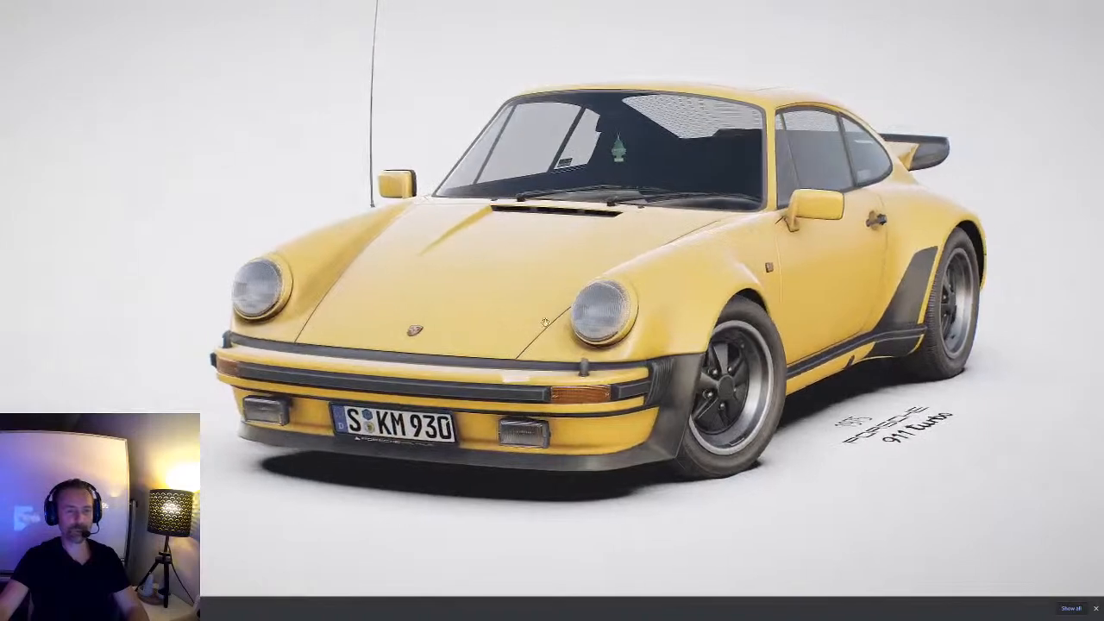
scroll(610, 324, up, 5)
drag(753, 232, 776, 192)
scroll(727, 232, down, 5)
key(Escape)
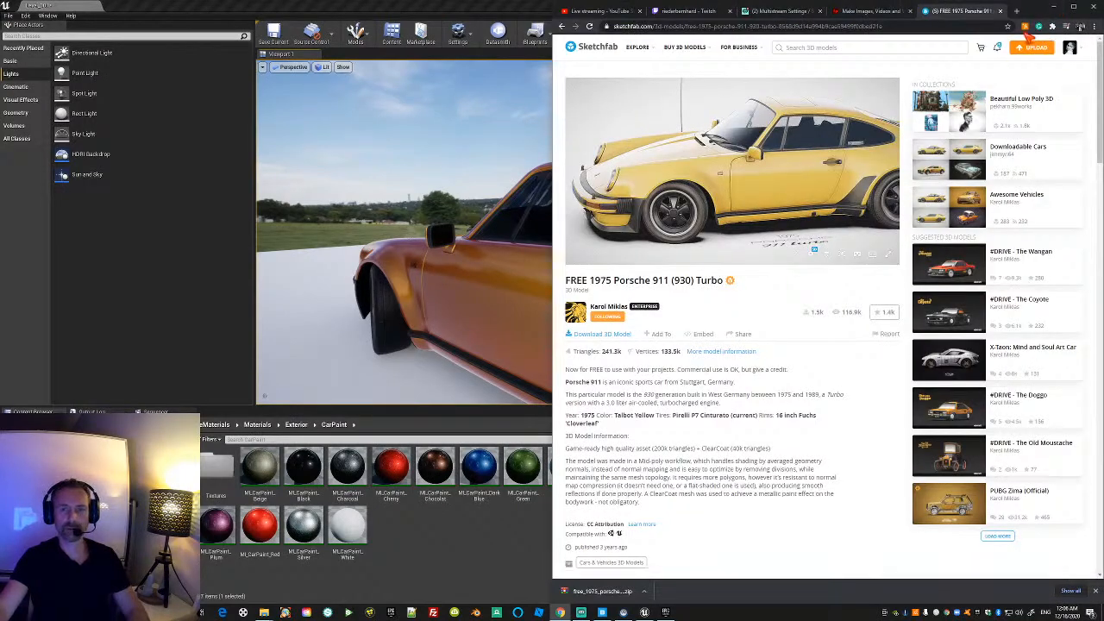
click(1058, 7)
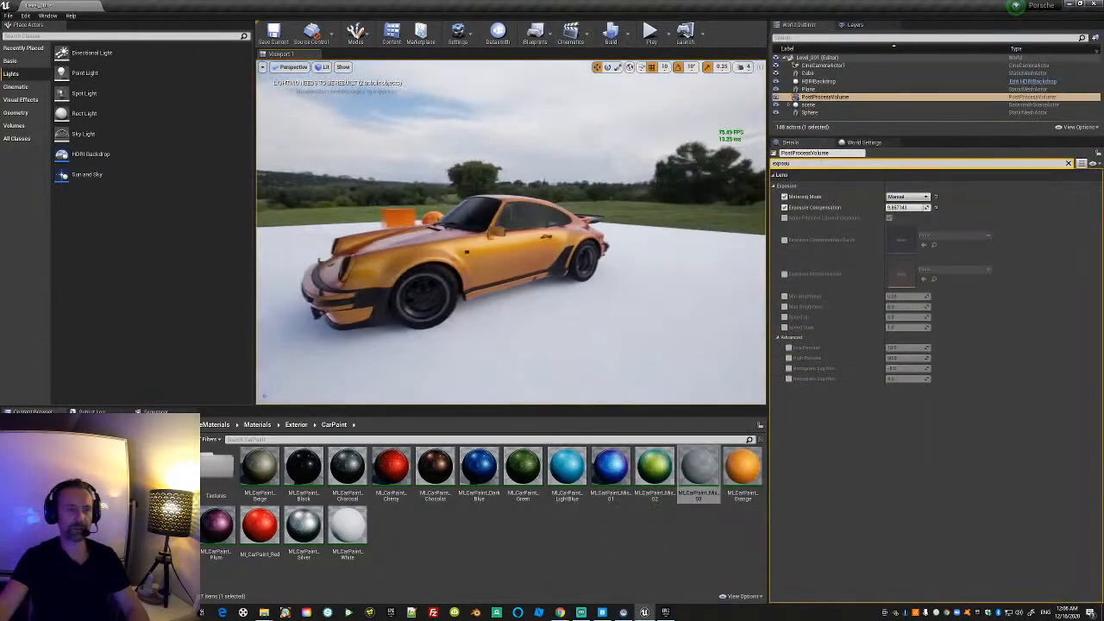
Check the available download formats for the 1975 Porsche 911 (930) Turbo on its Sketchfab page in Chrome.
right_drag(511, 233, 543, 234)
mouse_move(439, 326)
right_down()
mouse_move(452, 325)
mouse_move(423, 326)
right_up()
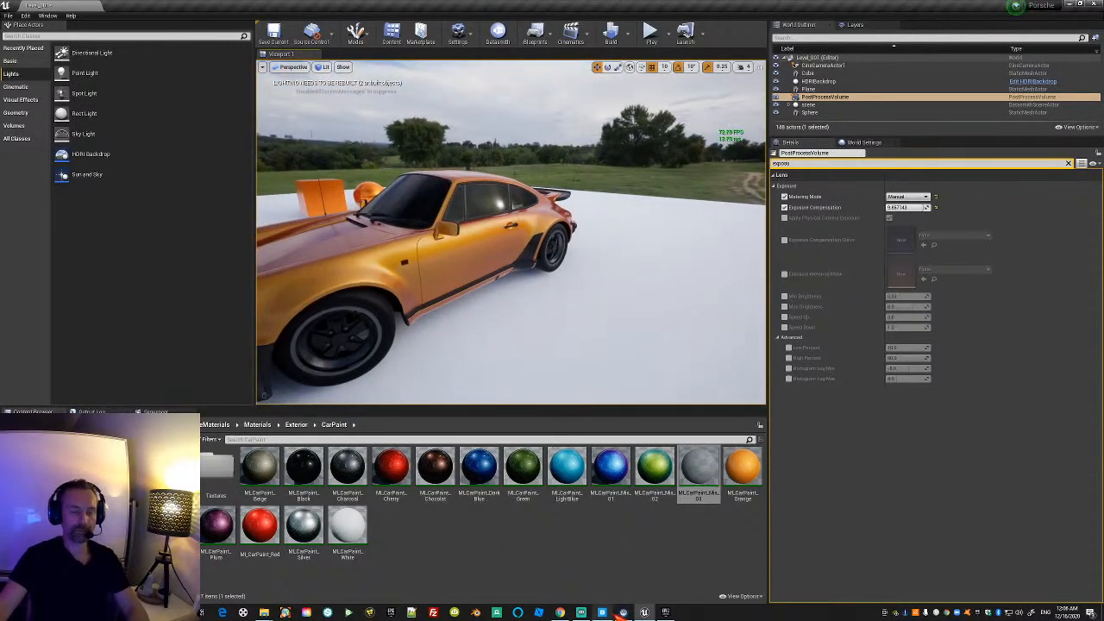
click(560, 612)
click(619, 337)
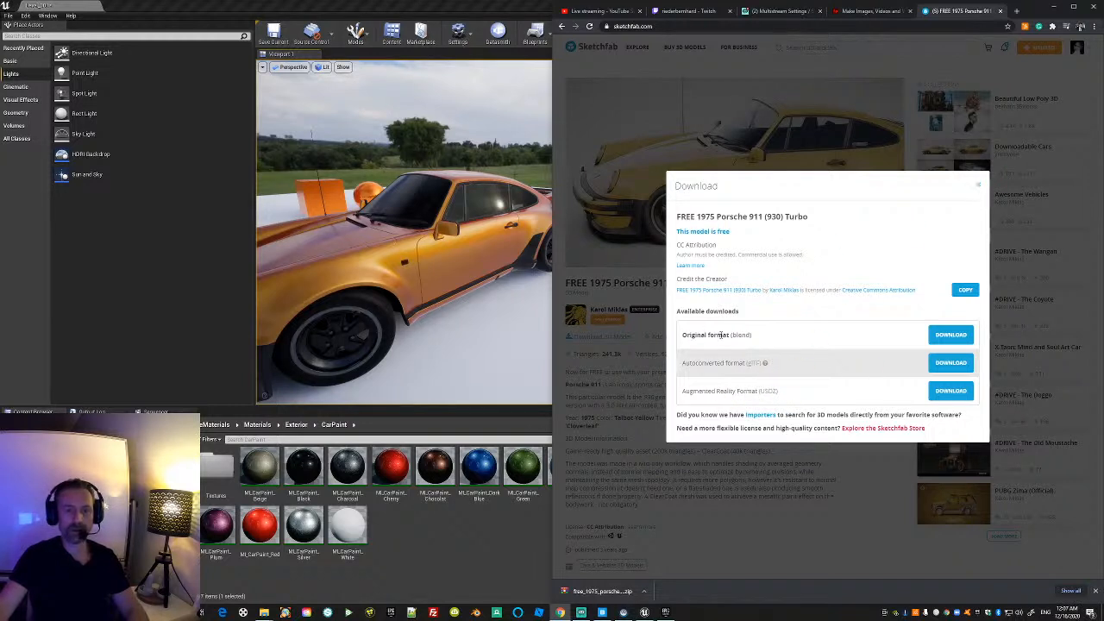
click(979, 188)
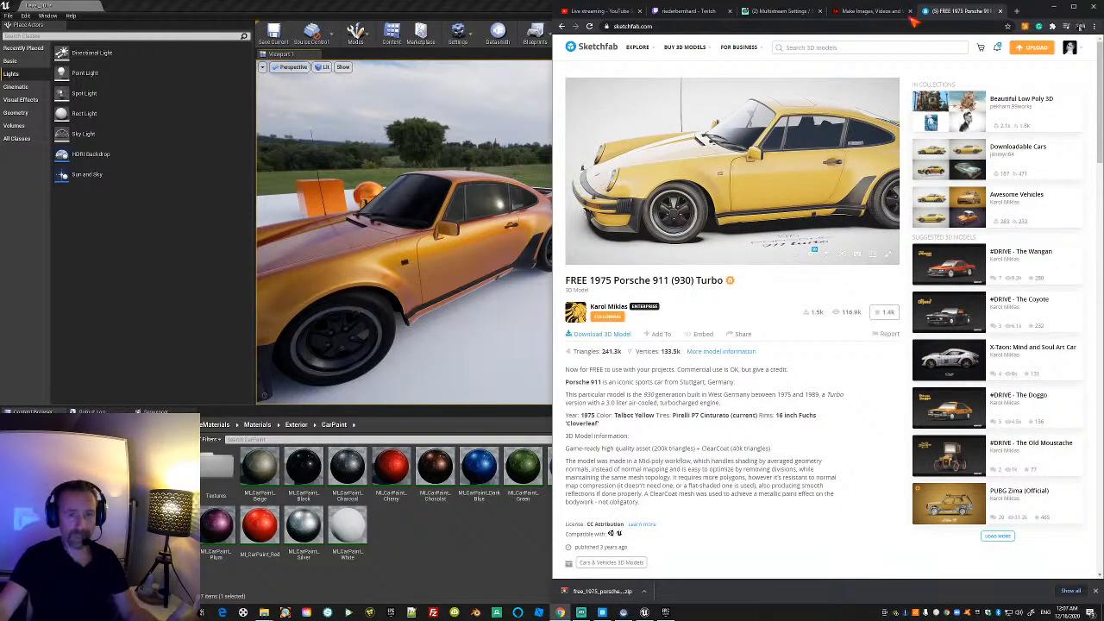
click(1053, 10)
Back in Unreal Editor, save all modified assets and levels of the Porsche project.
alt+drag(500, 266, 466, 259)
right_drag(509, 250, 664, 250)
alt+drag(552, 251, 357, 251)
alt+right_drag(509, 250, 379, 250)
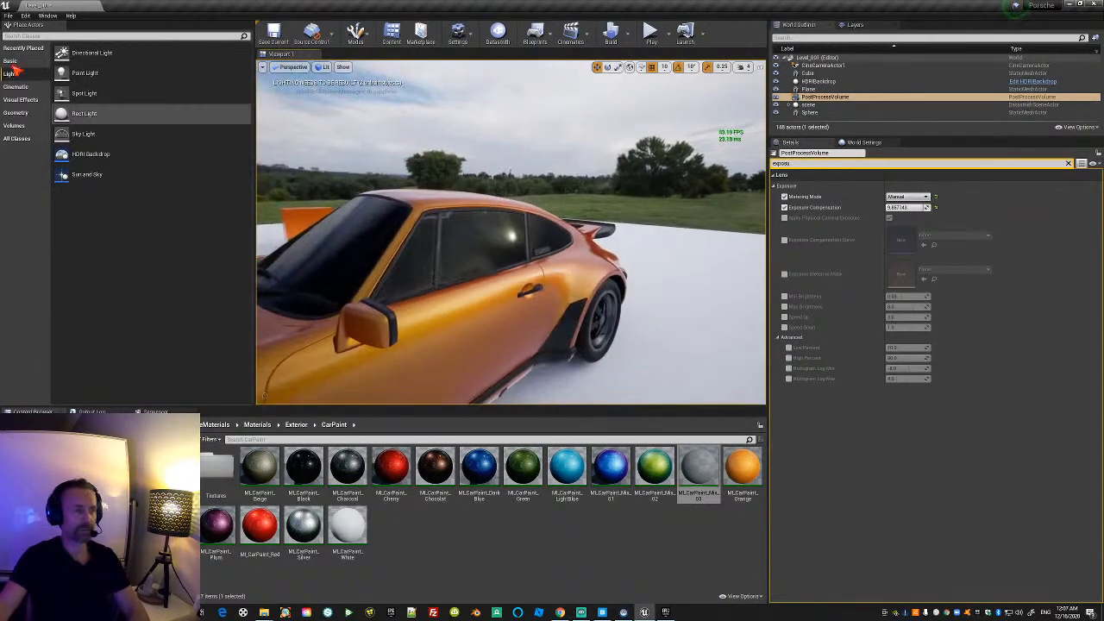
click(9, 16)
click(26, 89)
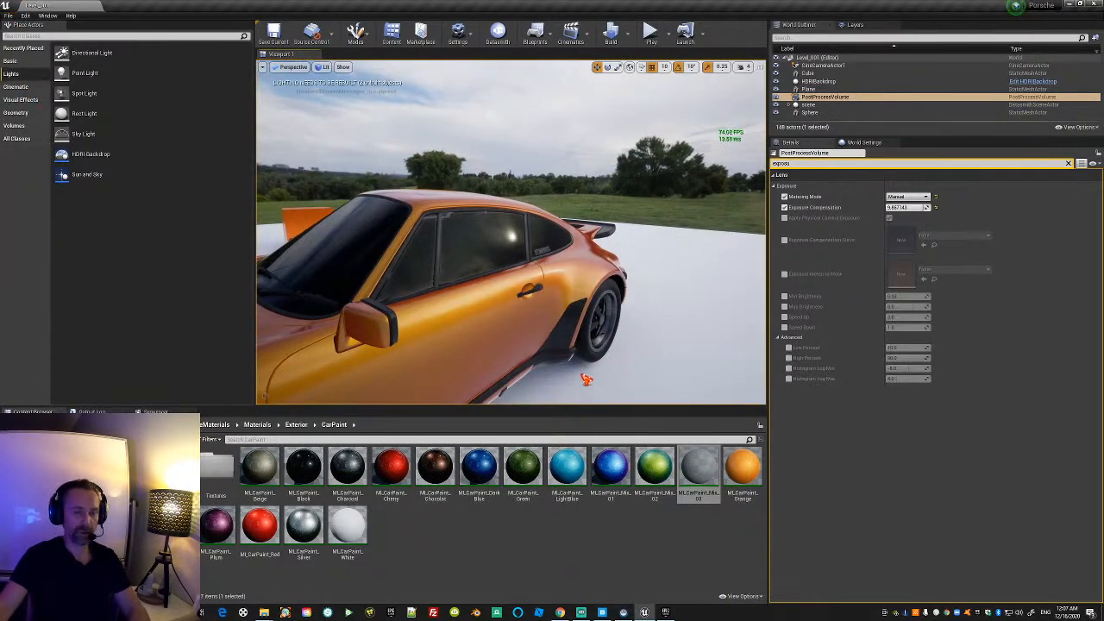
Find Near Clip Plane in the Project Settings by searching for "clip", lower its value, and close the settings.
alt+drag(509, 250, 560, 250)
alt+right_drag(561, 250, 492, 251)
alt+drag(492, 250, 431, 251)
key(w)
right_drag(510, 250, 572, 237)
key(w)
scroll(630, 378, up, 3)
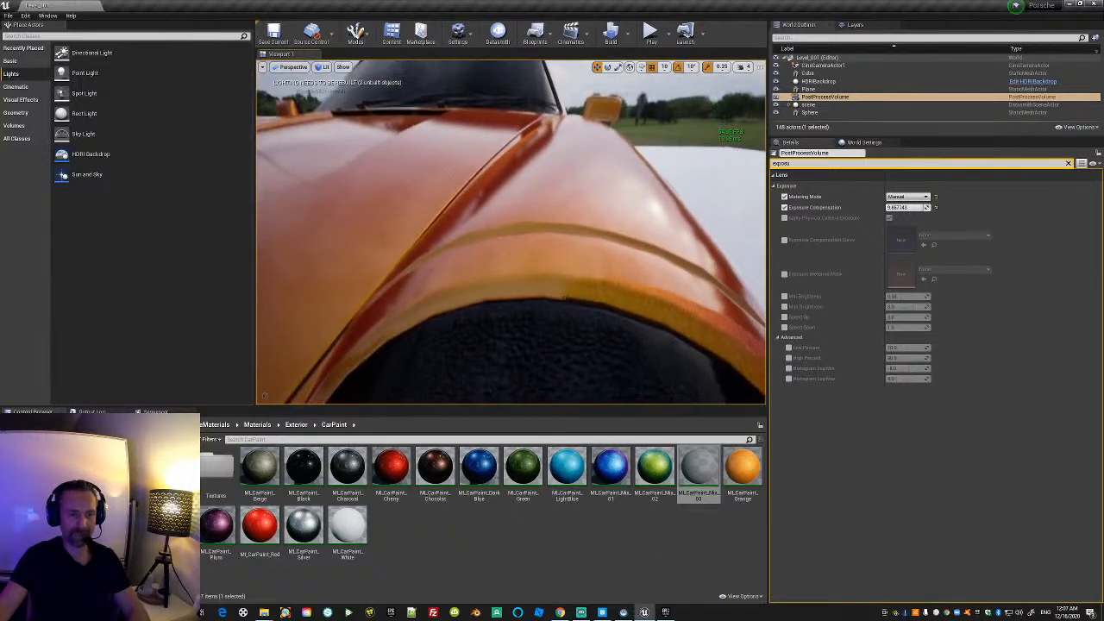
click(461, 36)
click(482, 69)
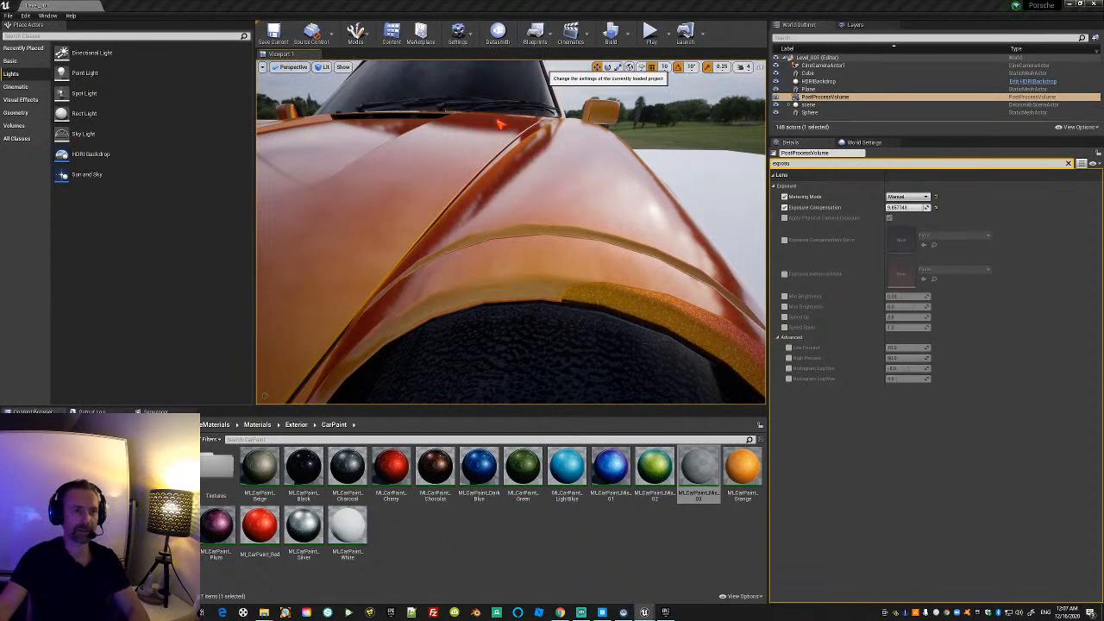
click(513, 110)
text(clip)
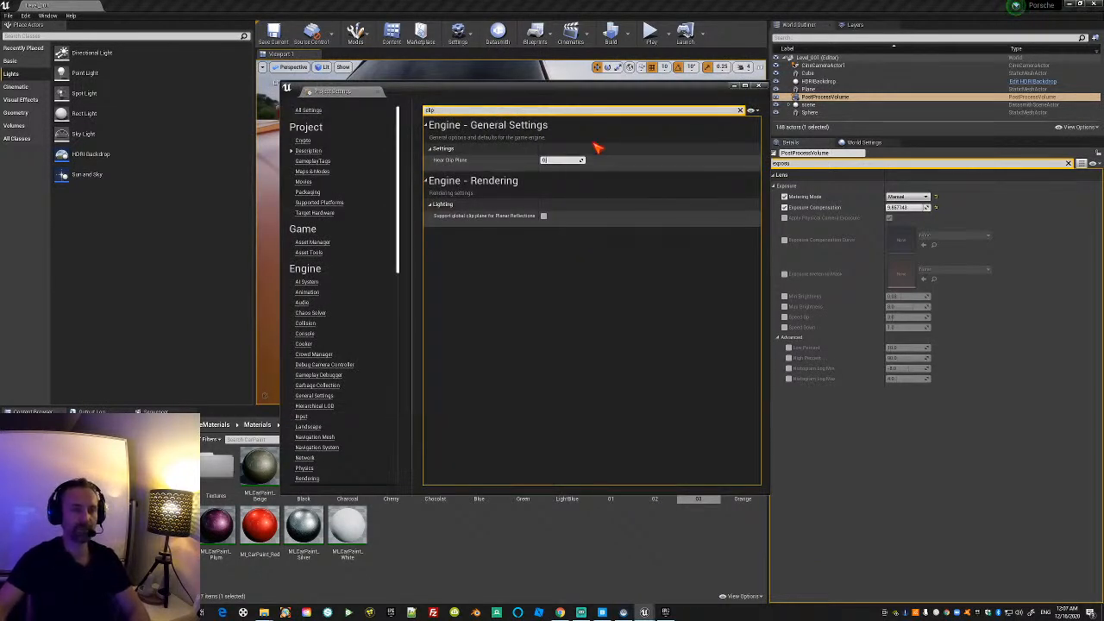
click(759, 86)
Save all changes in the Porsche project and exit the editor.
click(8, 16)
click(33, 90)
click(8, 18)
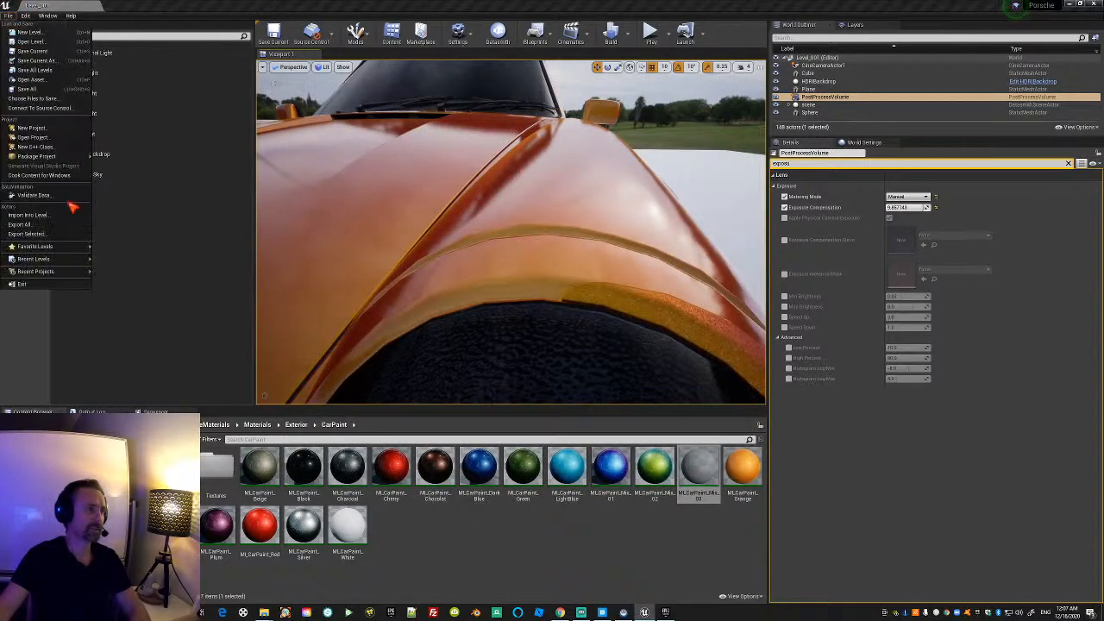
click(51, 284)
In the Epic Games Launcher, clear the vault search, search the projects for "po", and open the Porsche project.
click(645, 612)
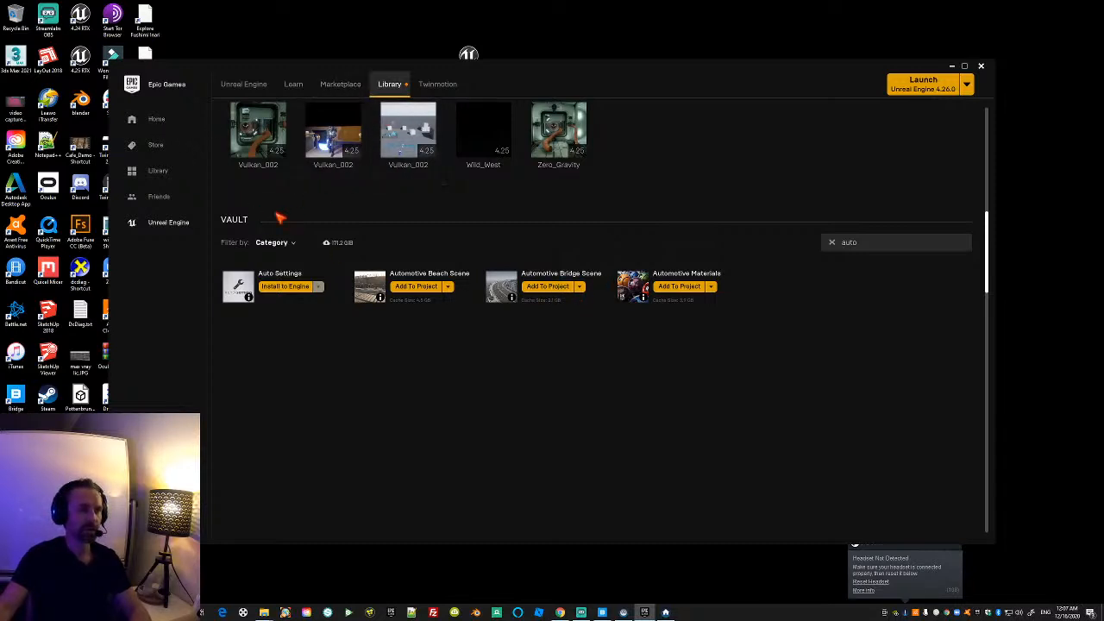
click(832, 242)
drag(988, 263, 983, 125)
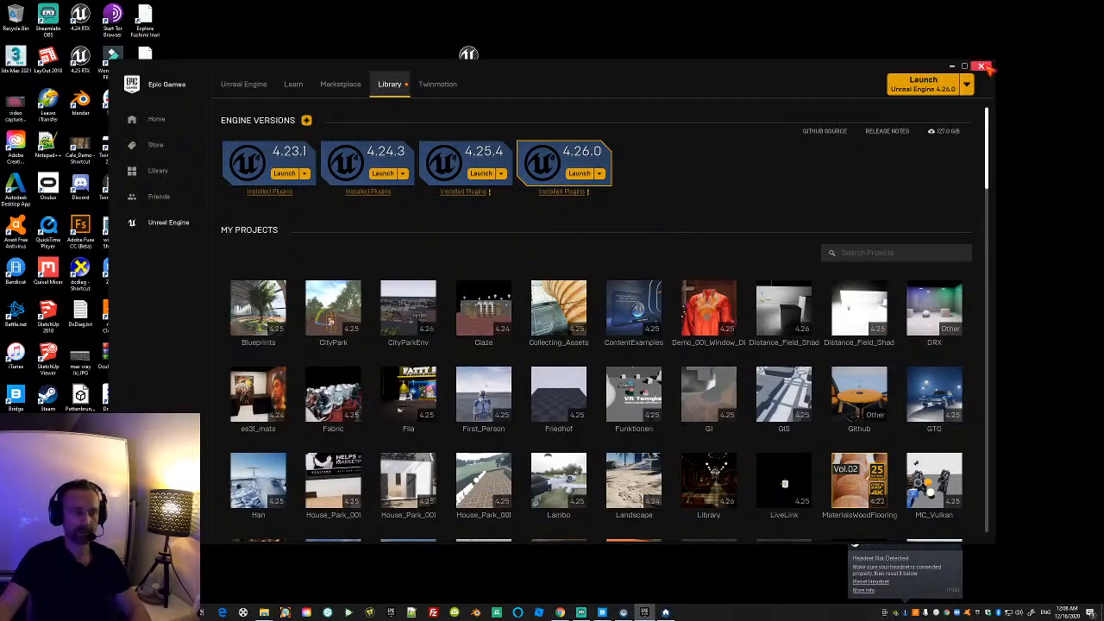
click(854, 252)
text(po)
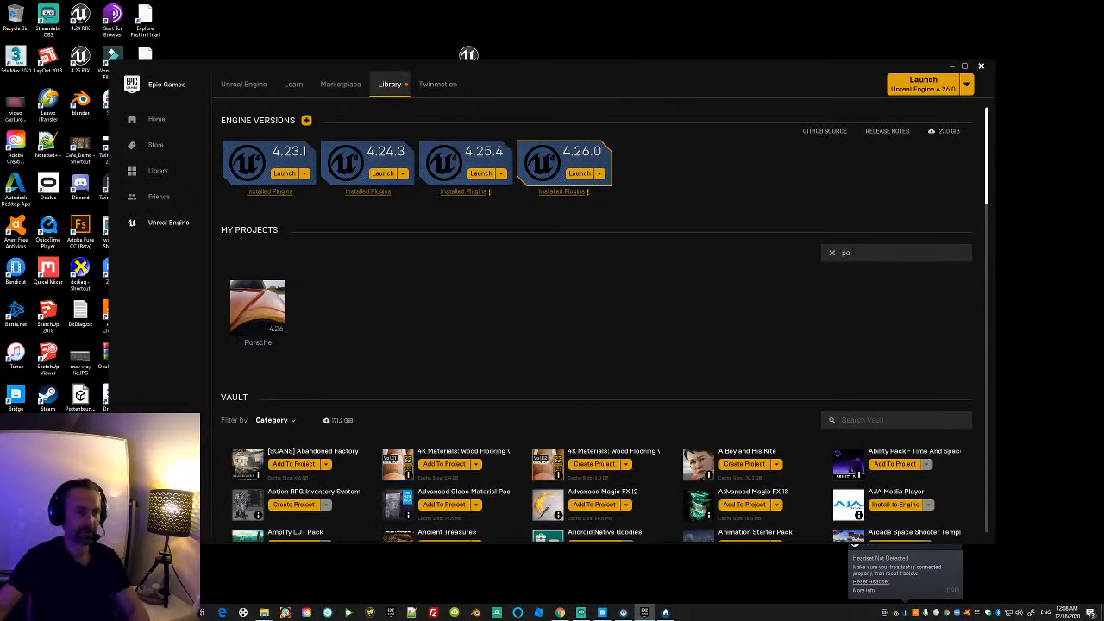
double_click(257, 308)
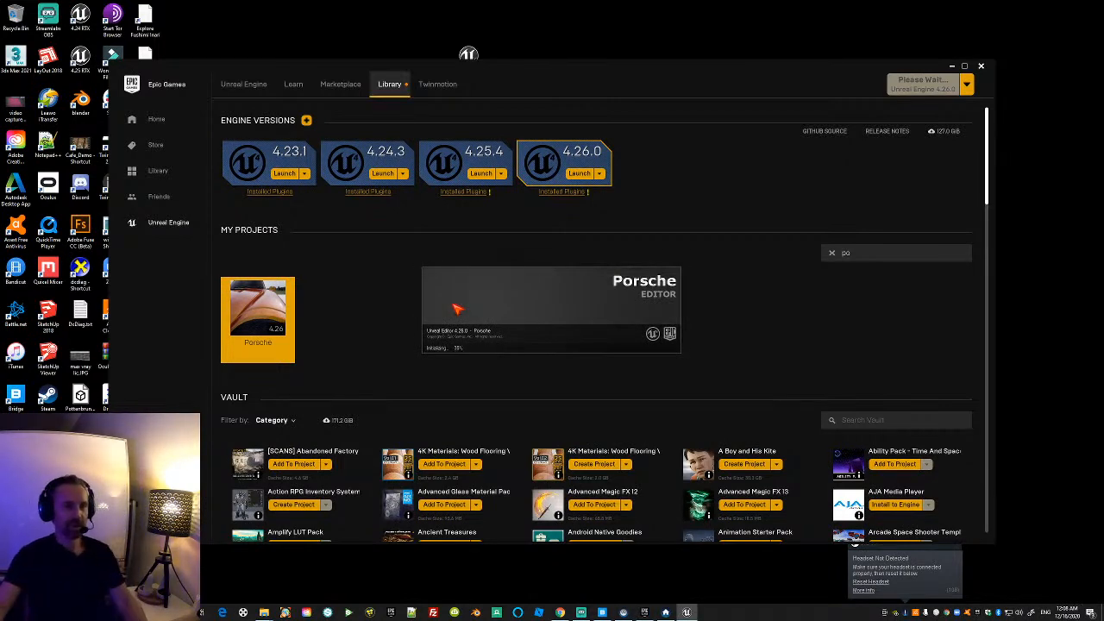
Check the live stream's analytics and chat in YouTube Studio in Chrome, and return to the Unreal editor.
click(561, 613)
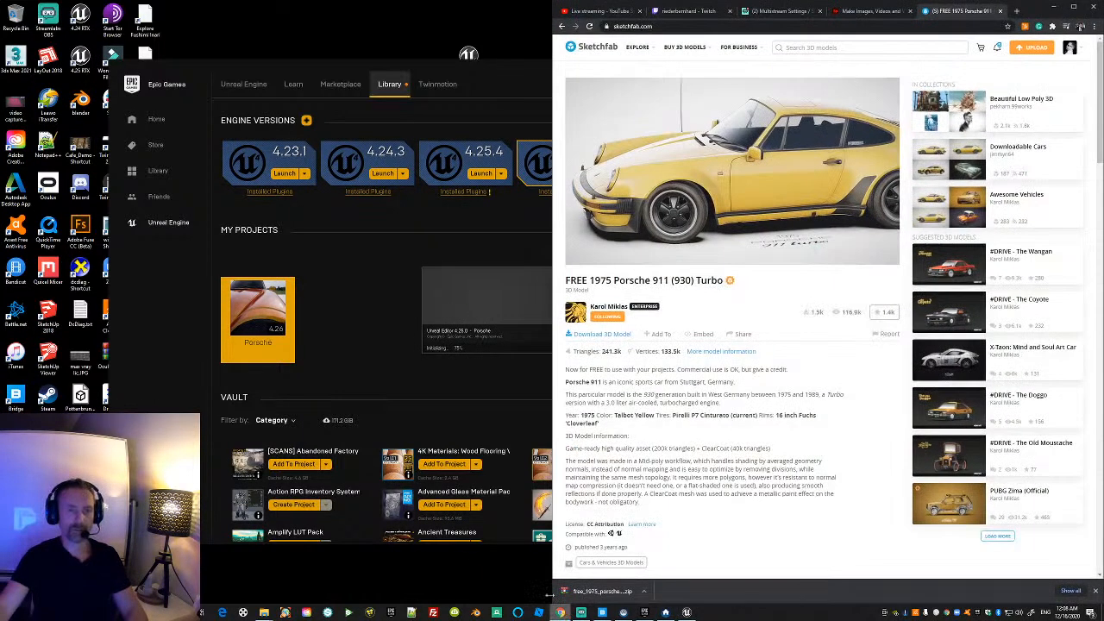
click(604, 11)
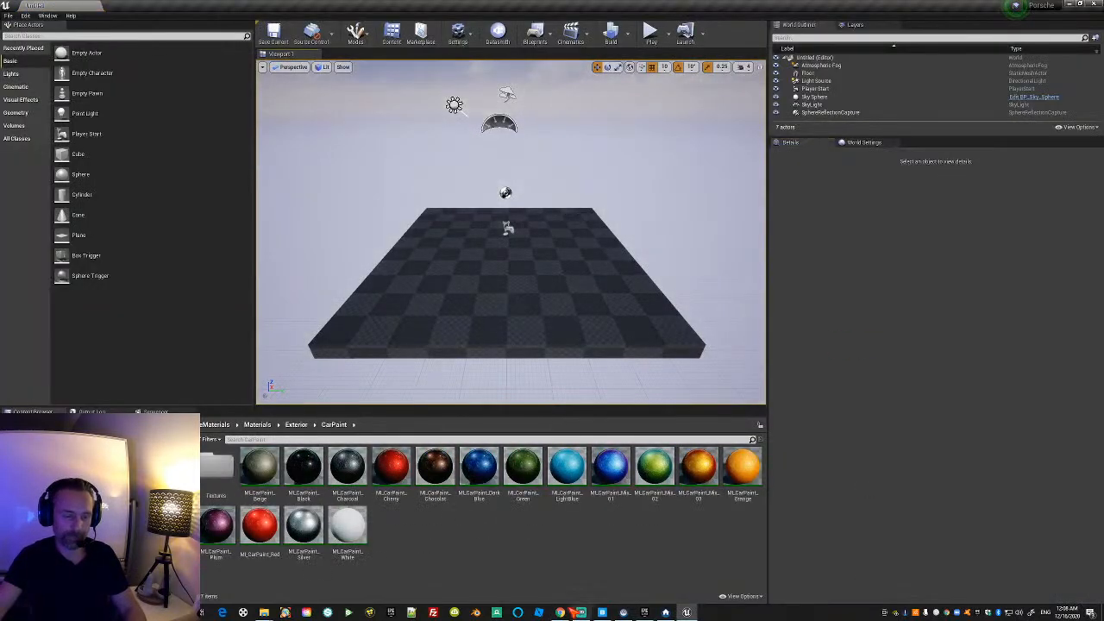
click(560, 612)
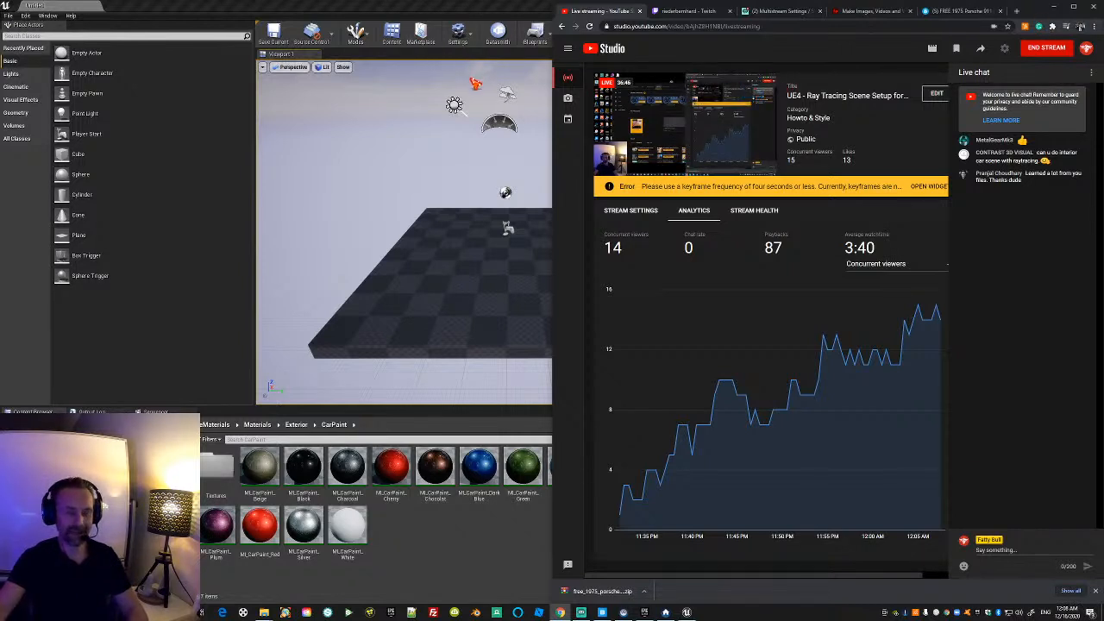
click(441, 11)
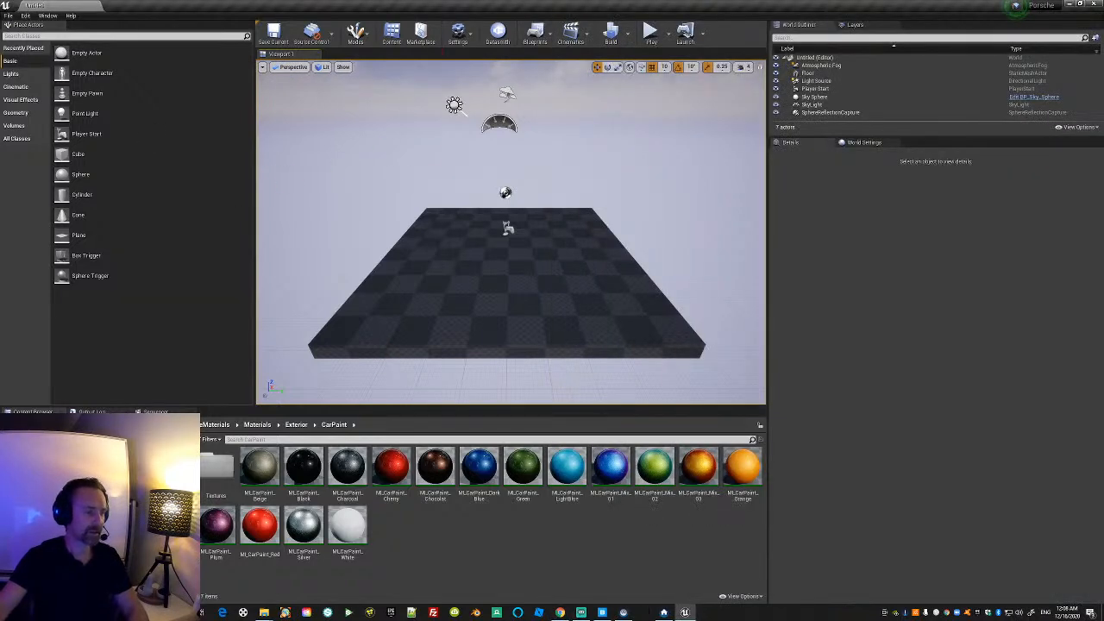
In the project's Maps & Modes settings, set both Editor Startup Map and Game Default Map to Level_001, and close the settings.
mouse_move(555, 281)
right_down()
mouse_move(547, 320)
mouse_move(573, 245)
mouse_move(548, 302)
mouse_move(565, 304)
mouse_move(545, 274)
mouse_move(562, 269)
mouse_move(549, 267)
right_up()
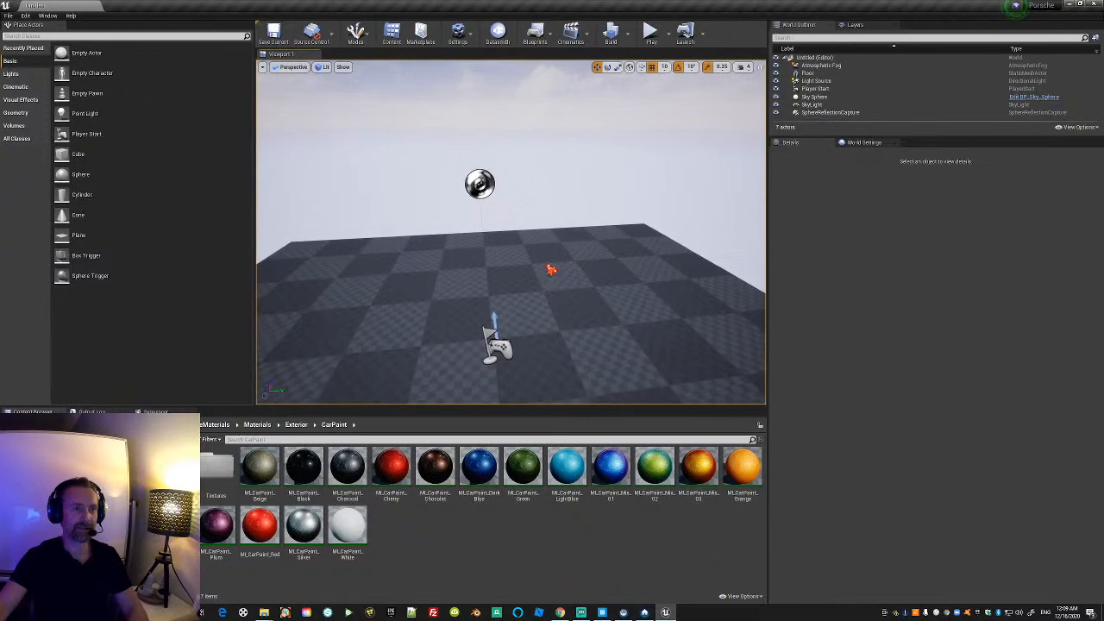
click(459, 34)
click(464, 96)
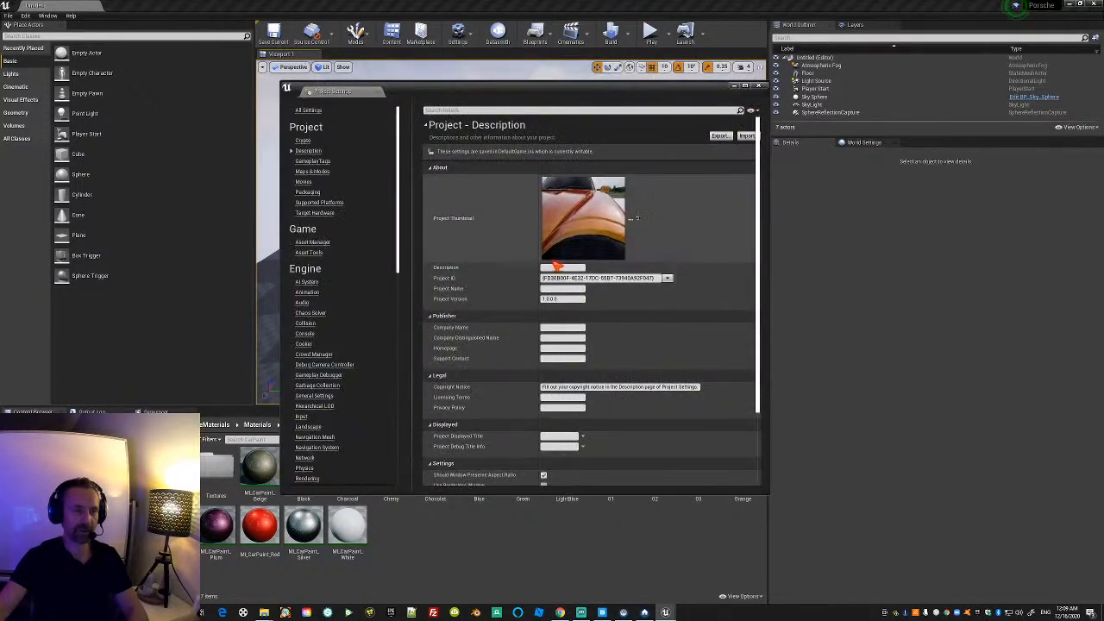
click(314, 172)
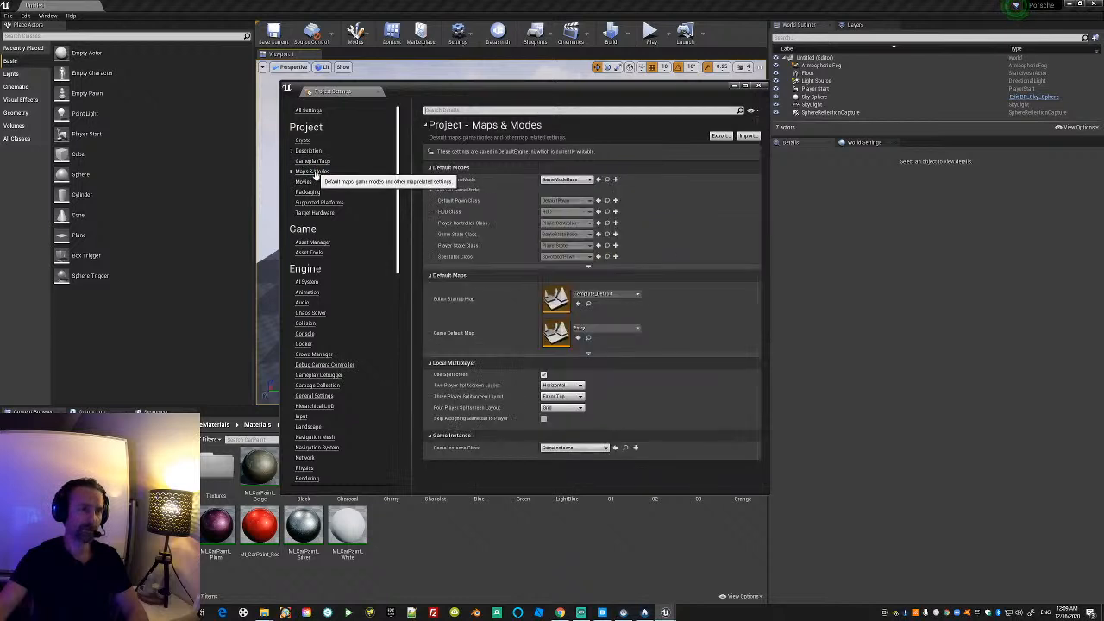
click(608, 294)
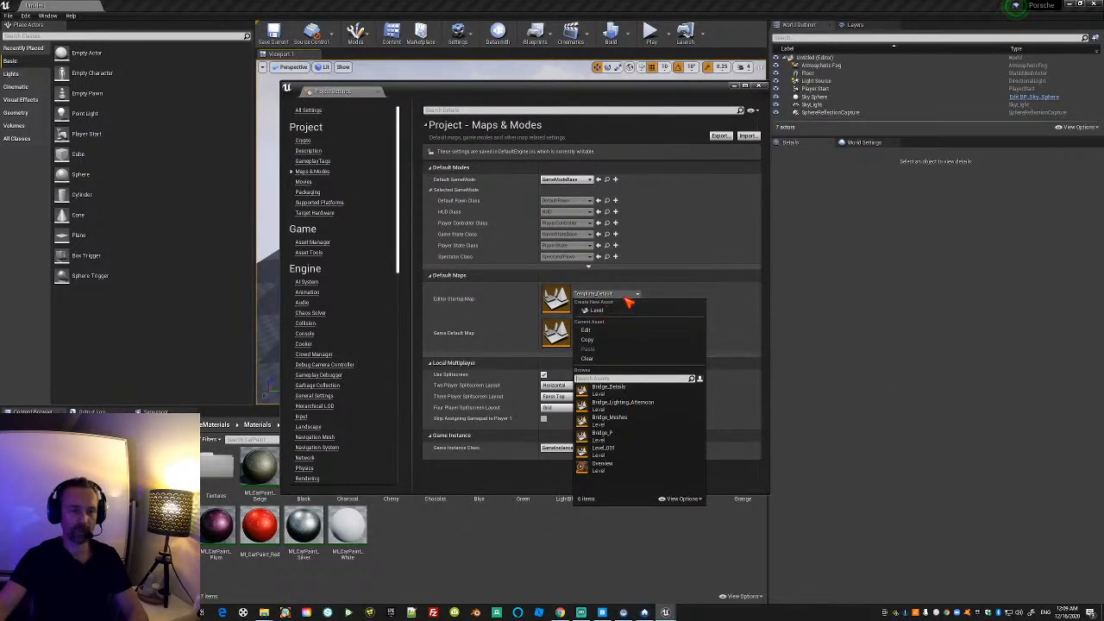
click(619, 450)
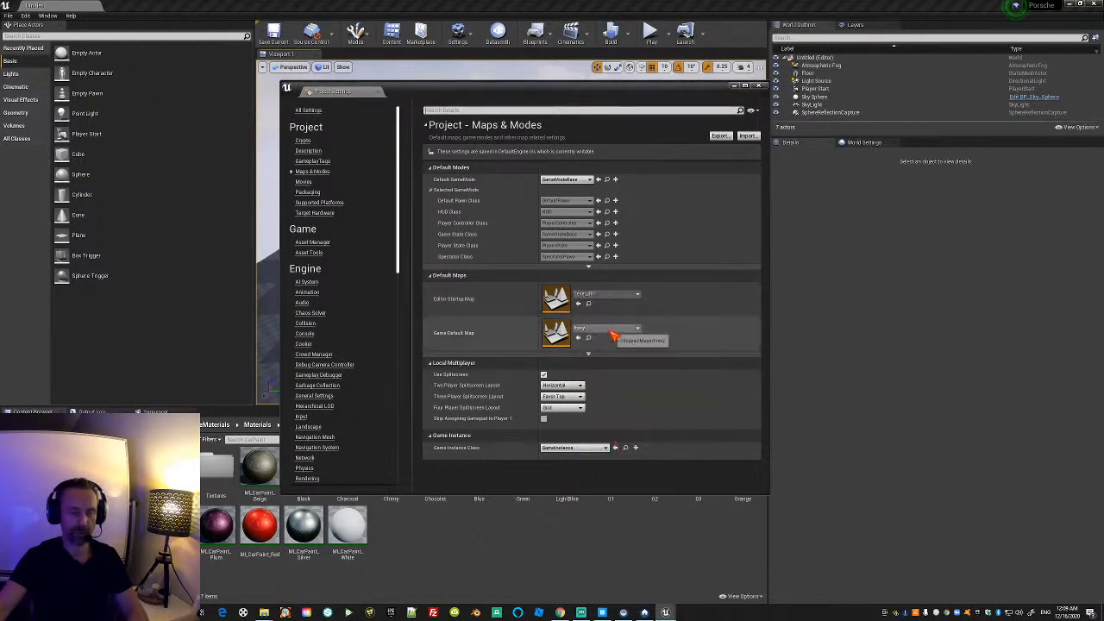
click(609, 333)
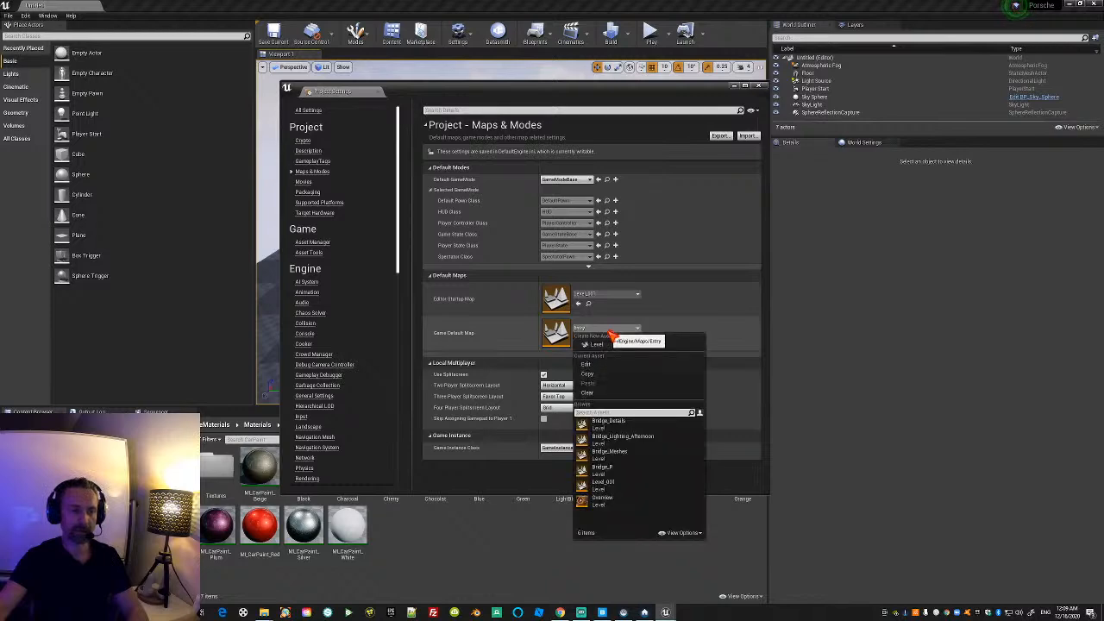
click(629, 486)
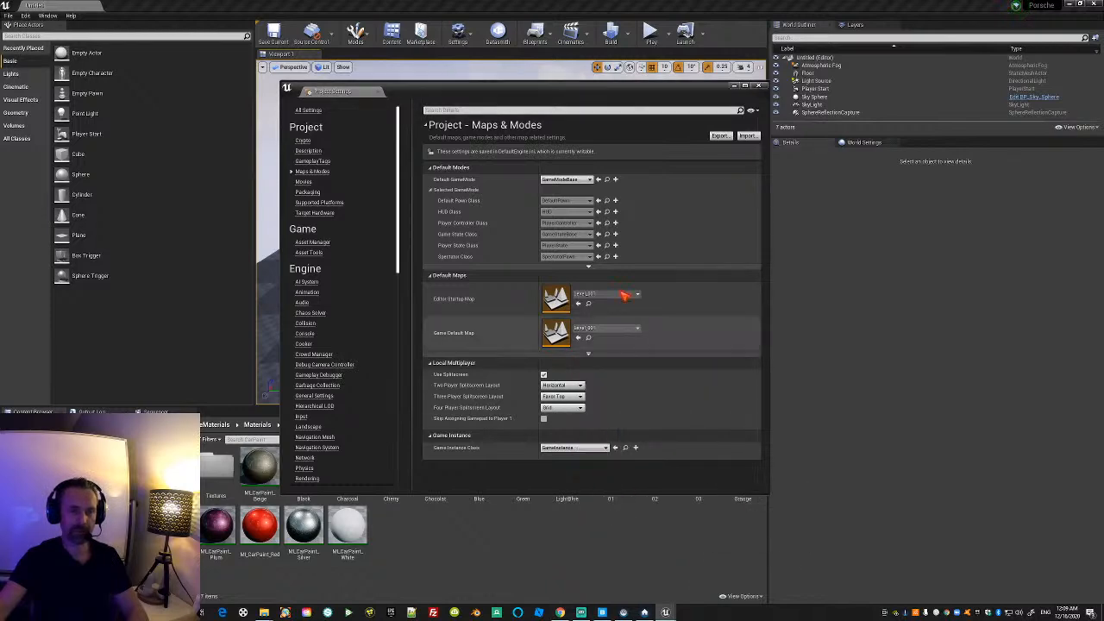
click(758, 85)
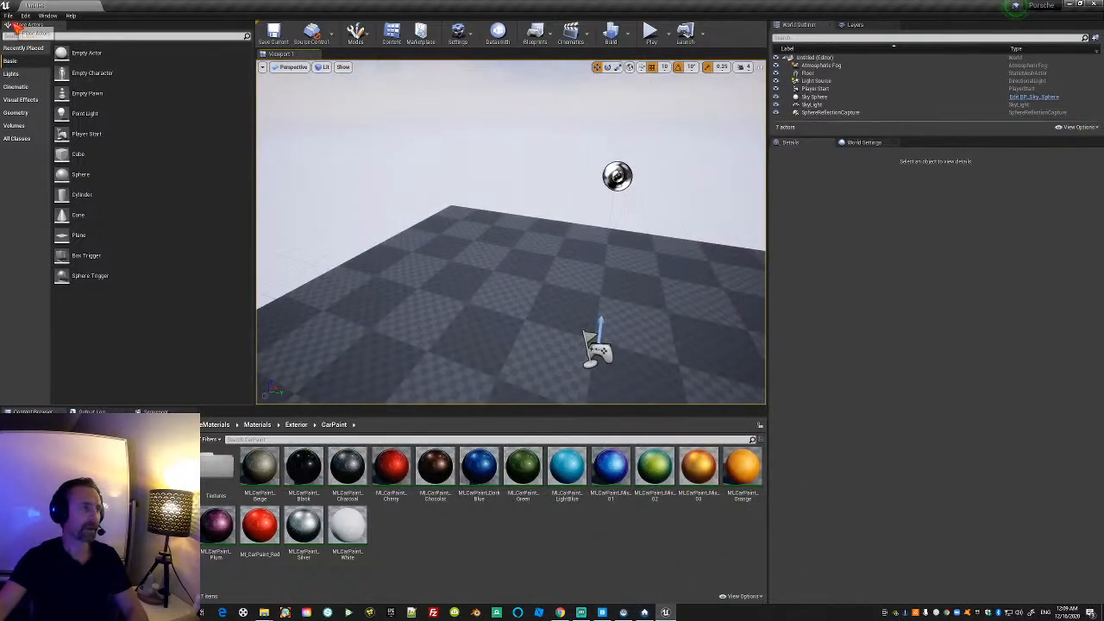
Open the Level_001 map from the project's root Content folder.
click(150, 425)
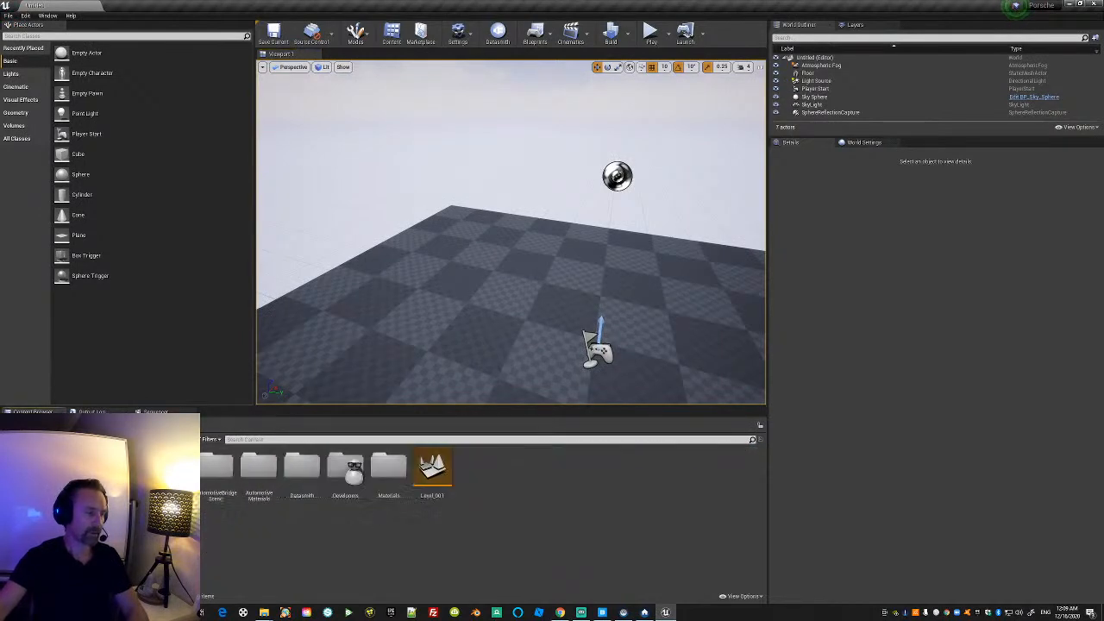
double_click(435, 469)
right_drag(520, 313, 410, 142)
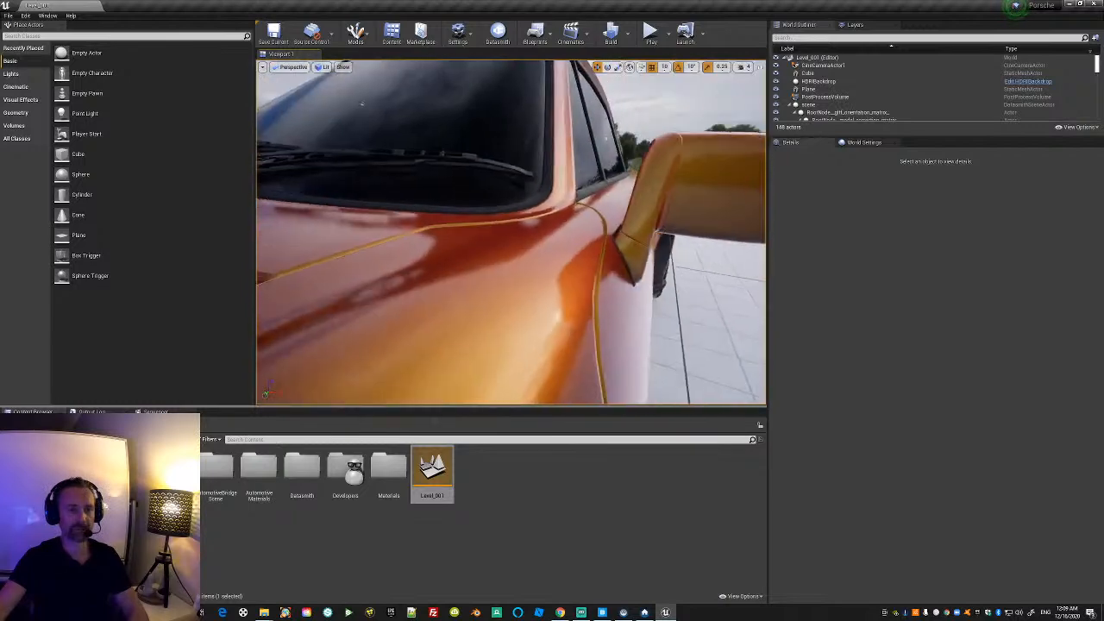
Set the viewport camera speed to 4 and examine the Porsche's paint from the hood around to the rear.
click(747, 67)
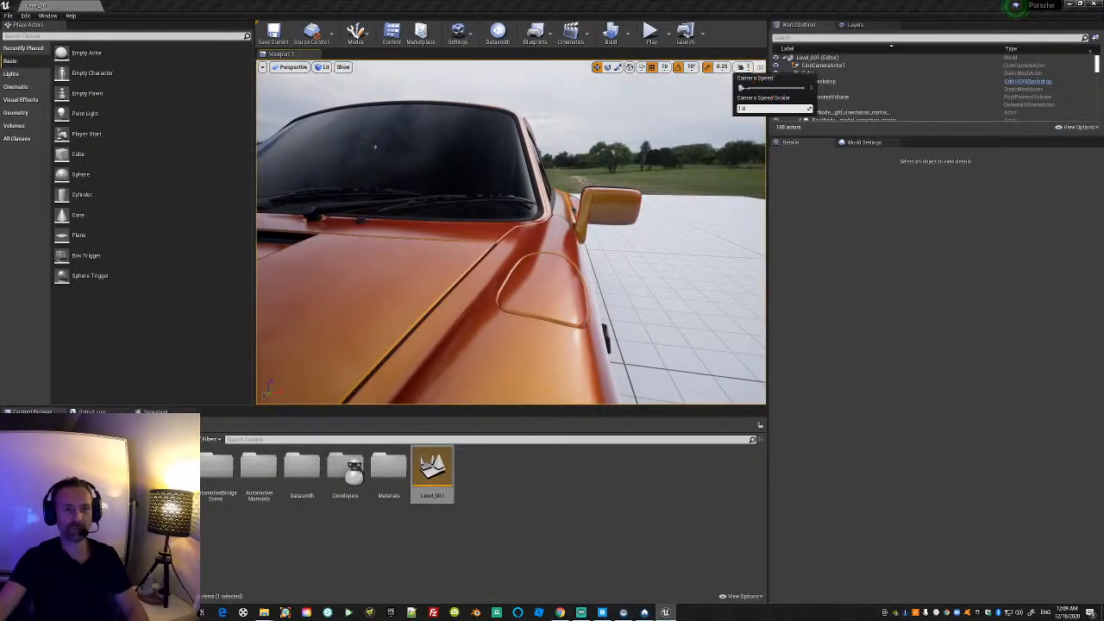
right_drag(535, 220, 509, 213)
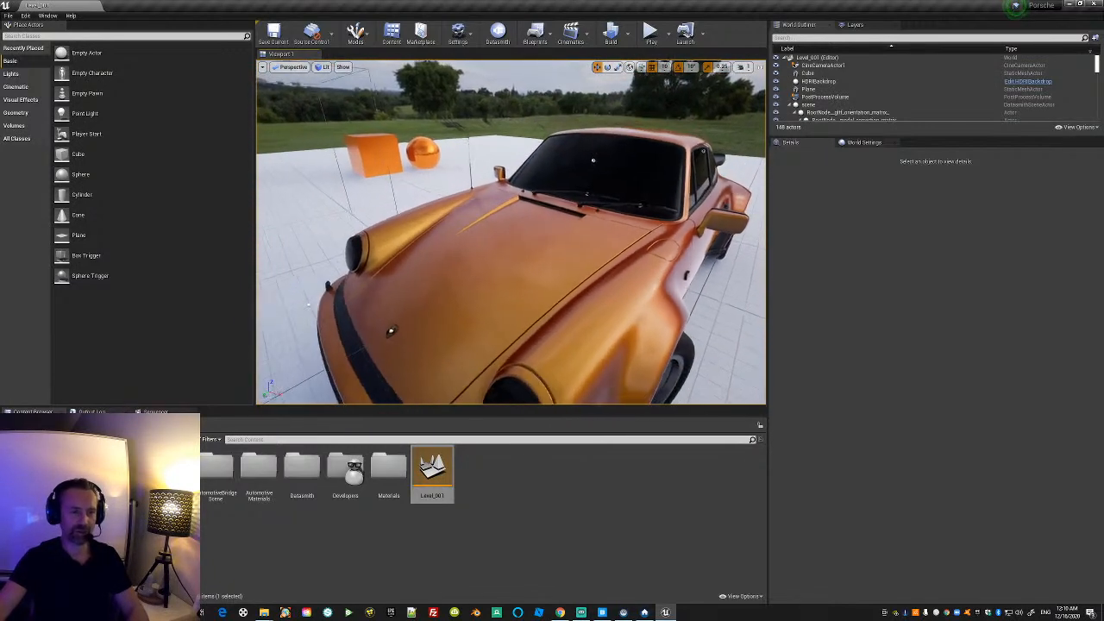
click(741, 67)
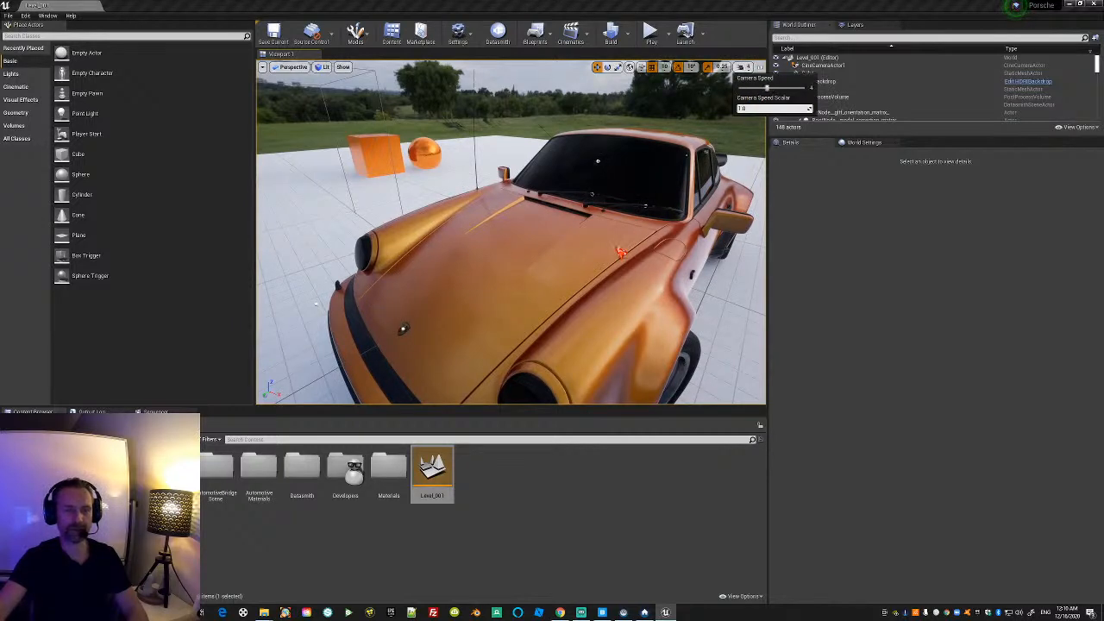
right_drag(535, 241, 621, 285)
right_drag(535, 241, 466, 237)
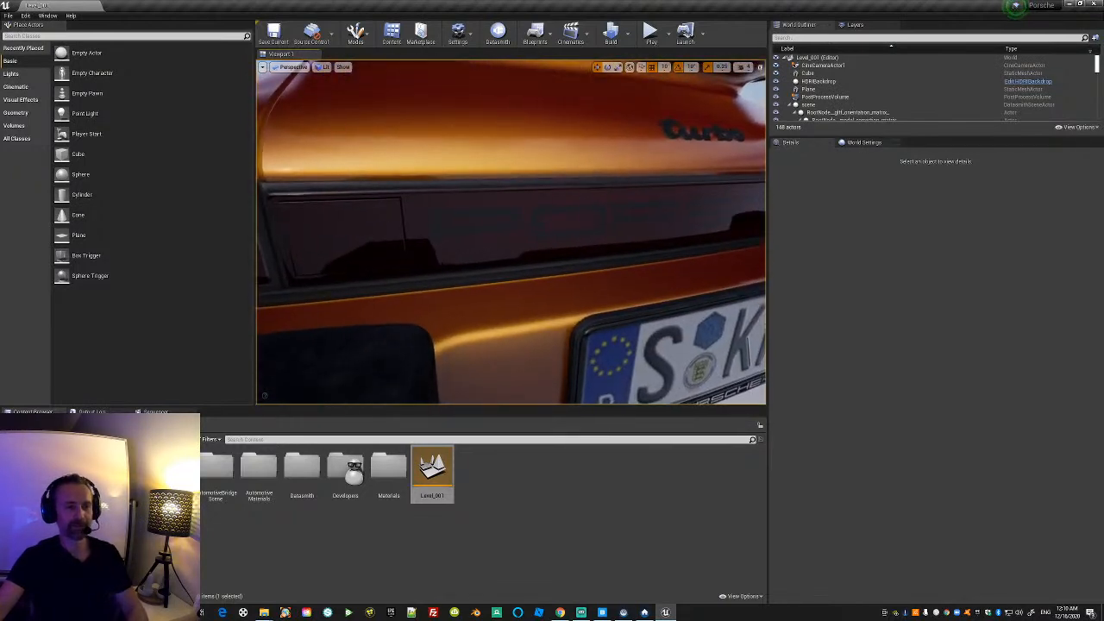
right_drag(510, 232, 515, 224)
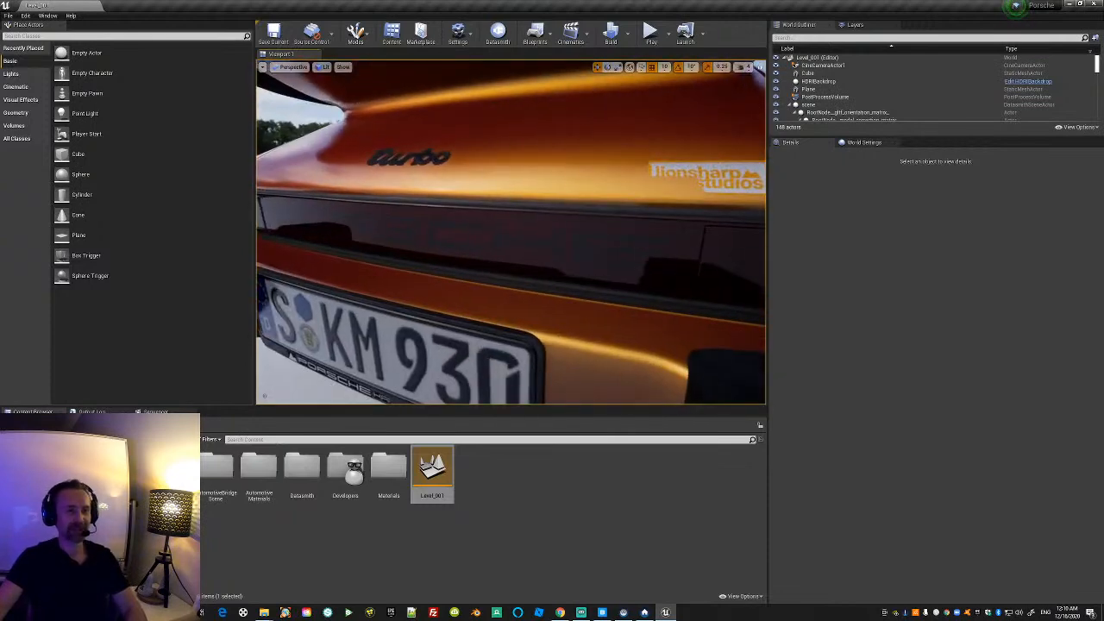
right_drag(511, 232, 656, 264)
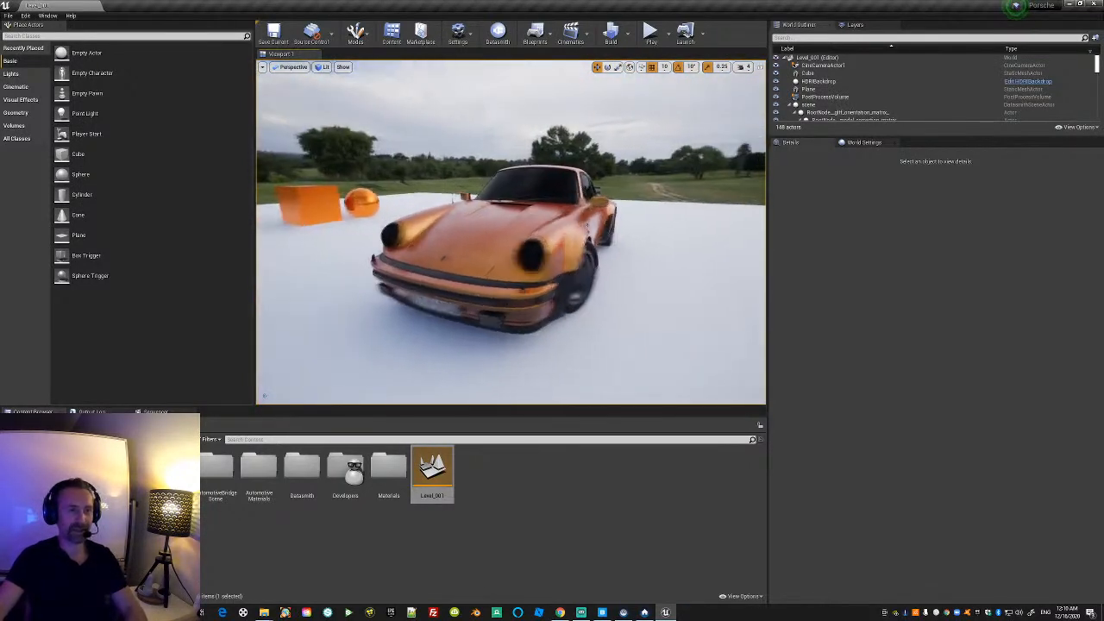
mouse_move(510, 232)
right_down()
mouse_move(609, 232)
mouse_move(302, 234)
mouse_move(509, 233)
mouse_move(505, 217)
right_up()
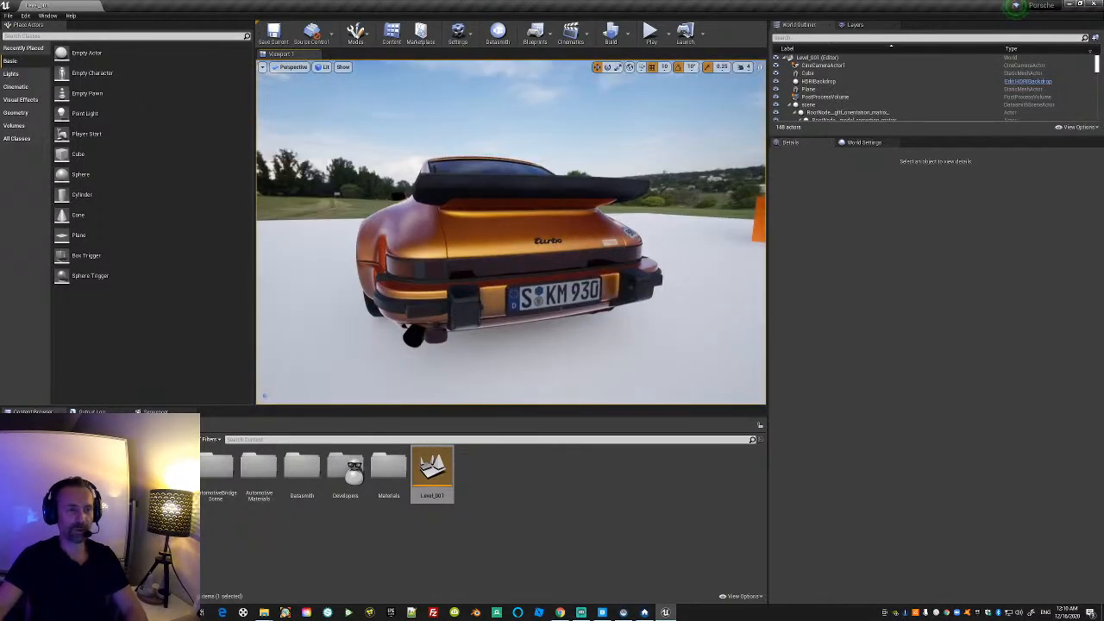
right_drag(424, 335, 638, 337)
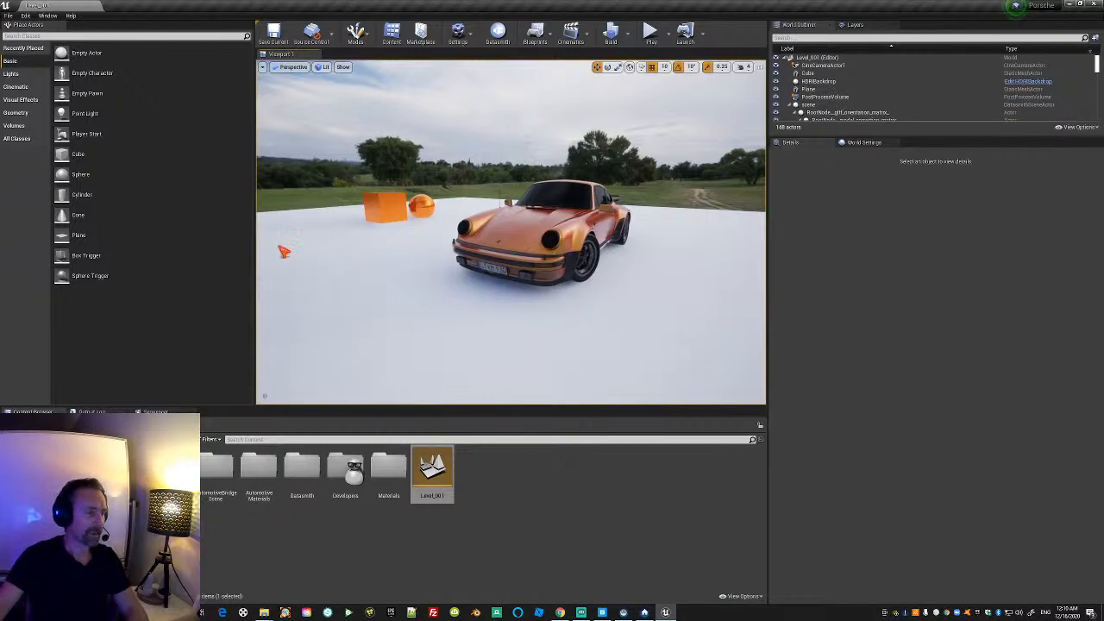
Save the changes in the Porsche project.
click(7, 16)
click(34, 90)
right_drag(482, 314, 397, 314)
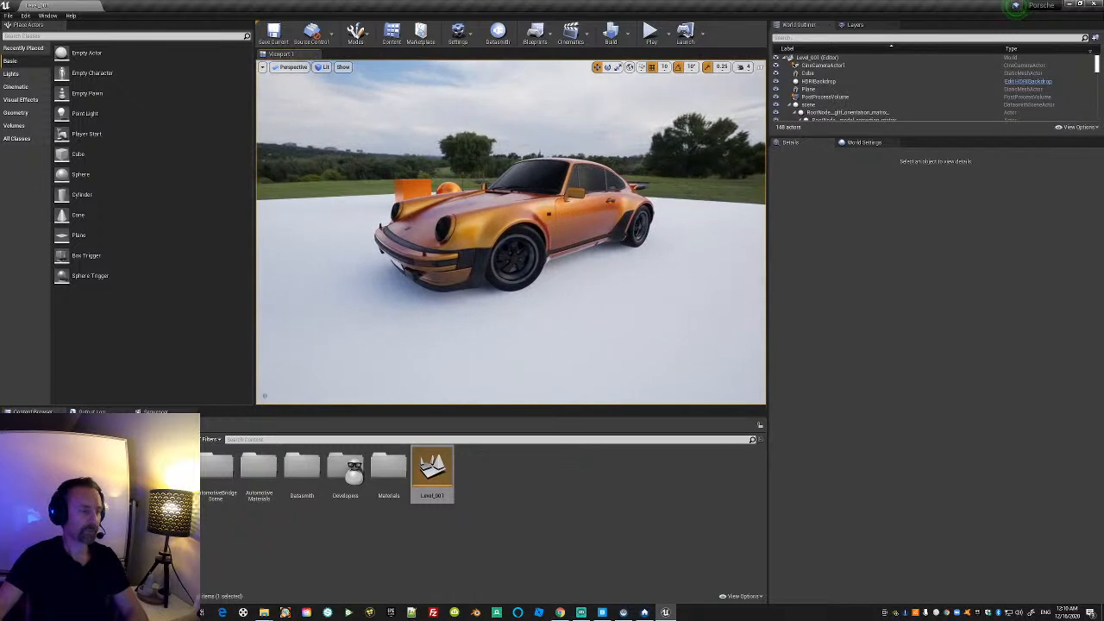
Enlarge the Content Browser and open the CarPaint folder under AutomotiveMaterials, Materials, Exterior.
drag(252, 407, 256, 312)
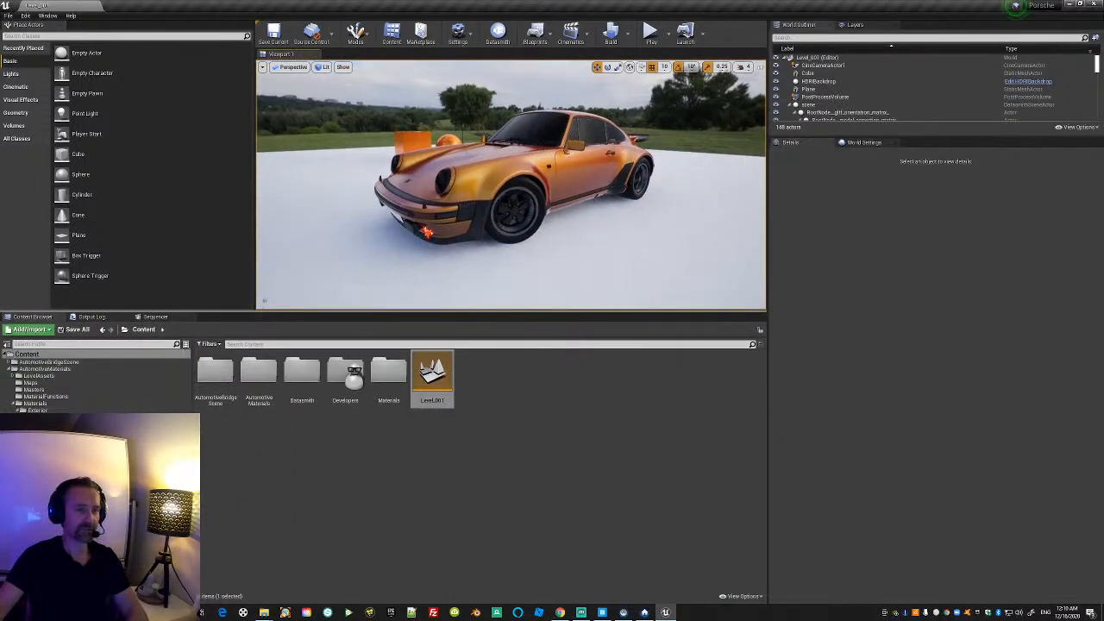
click(45, 368)
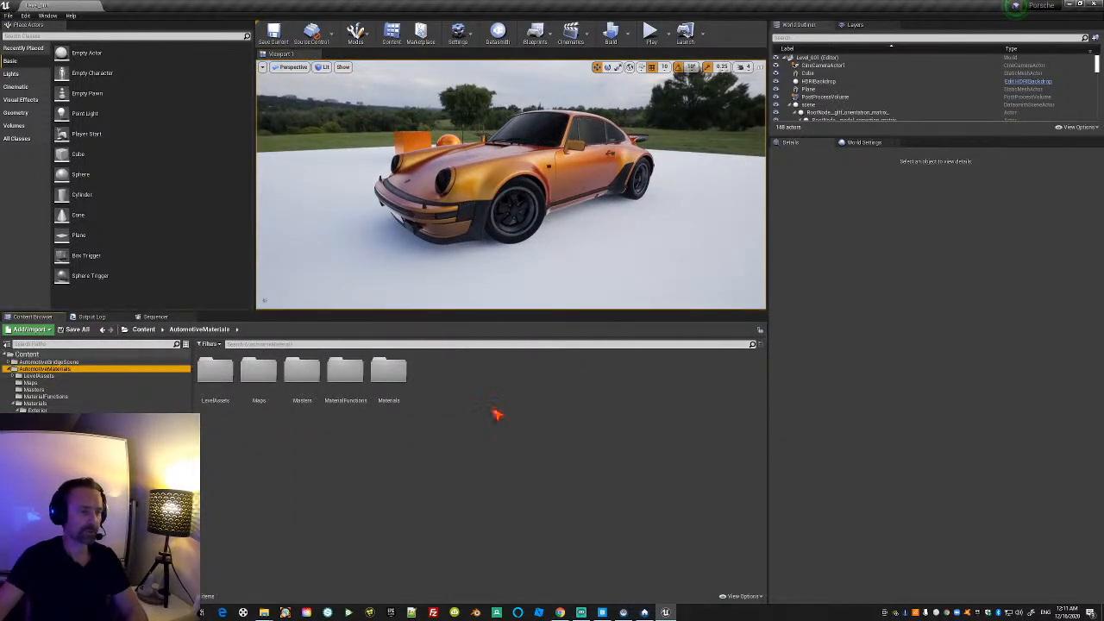
double_click(400, 368)
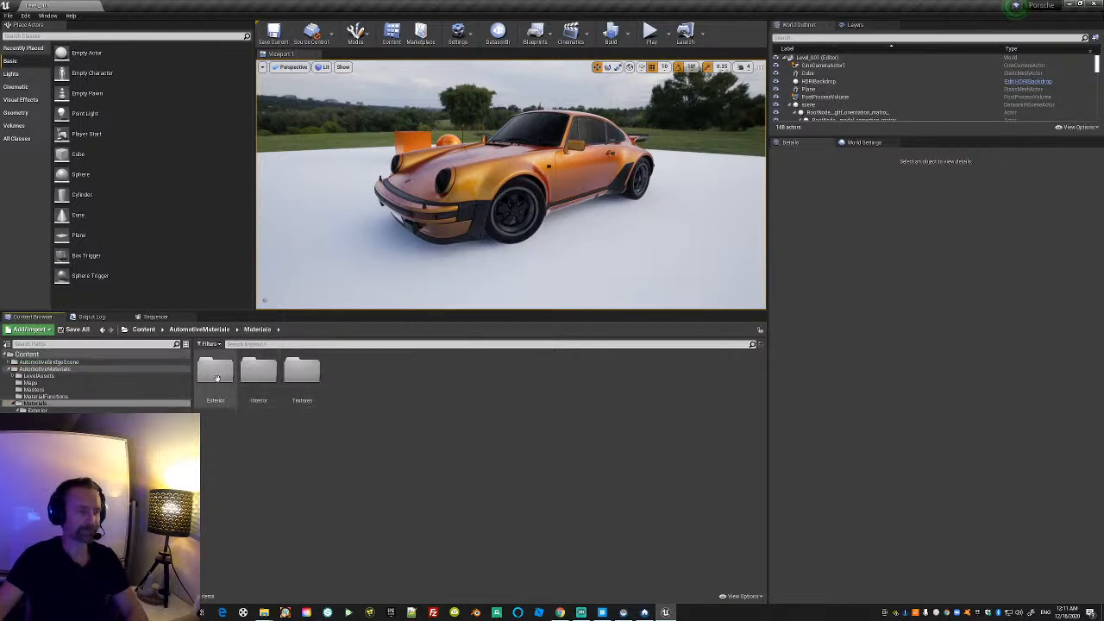
double_click(218, 373)
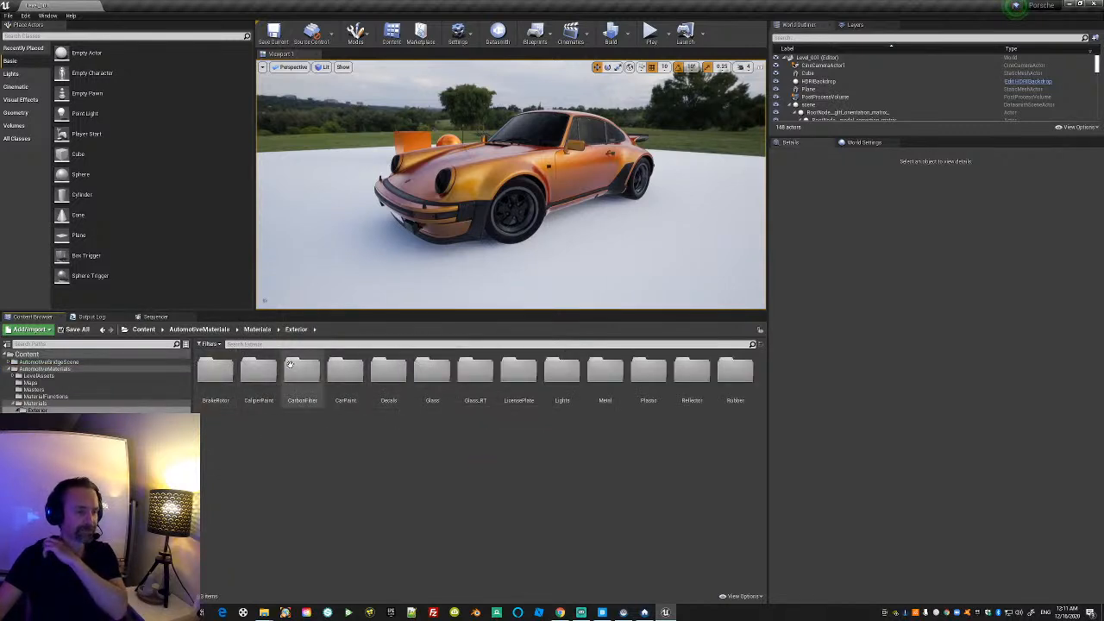
double_click(341, 371)
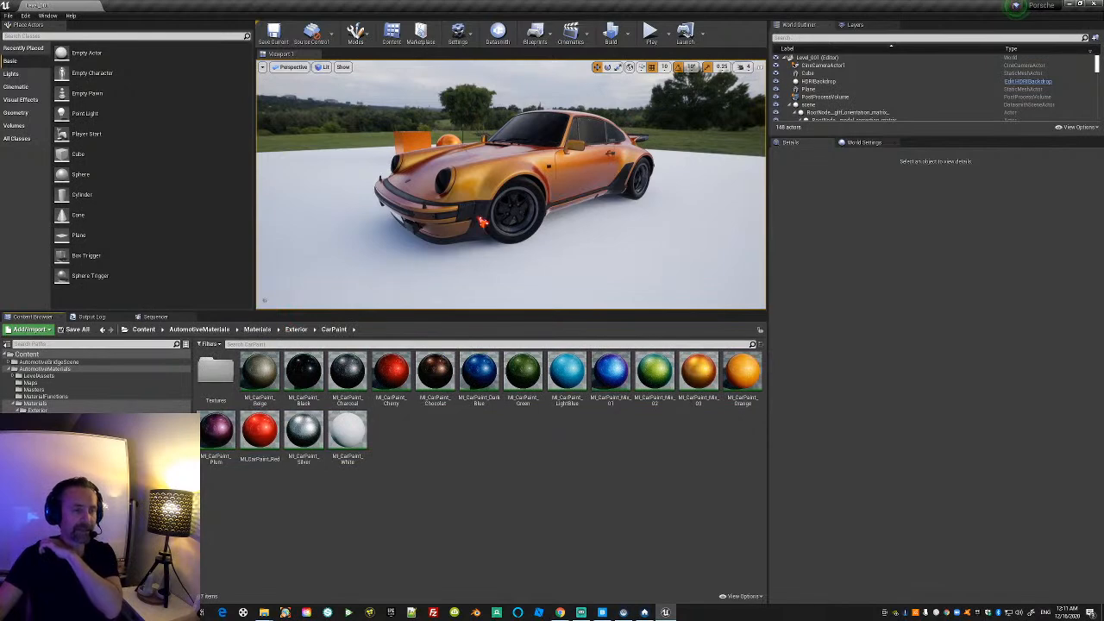
Apply the MI_CarPaint_DarkBlue material to the sphere and the cube behind the car.
right_drag(444, 262, 416, 267)
key(w)
key(a)
key(w)
drag(477, 366, 435, 188)
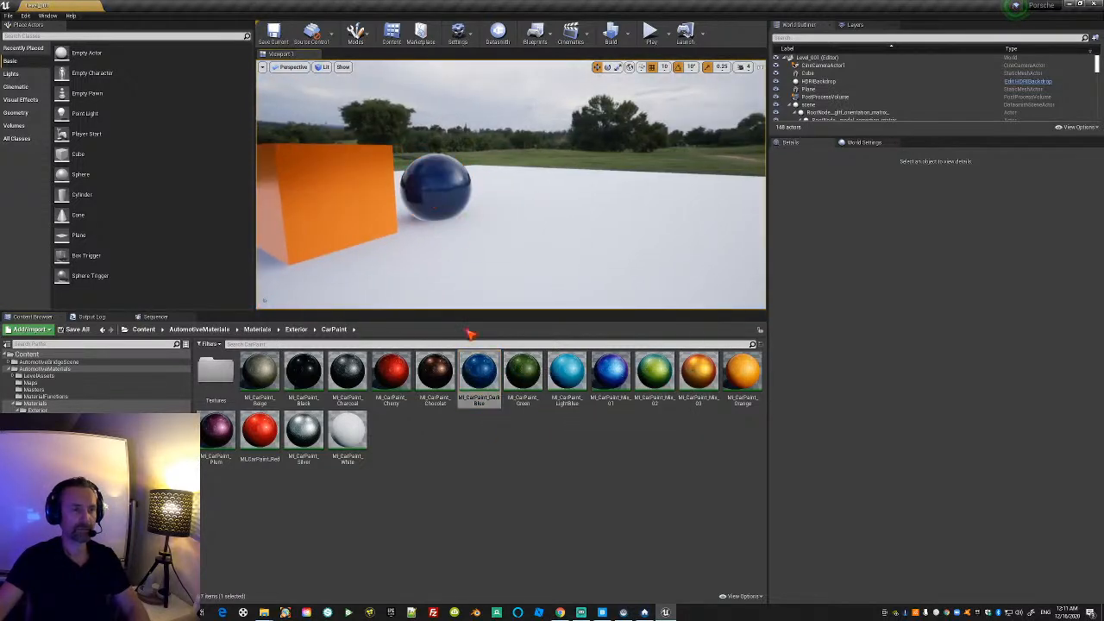
drag(479, 371, 387, 244)
mouse_move(387, 244)
right_down()
mouse_move(405, 241)
mouse_move(389, 241)
right_up()
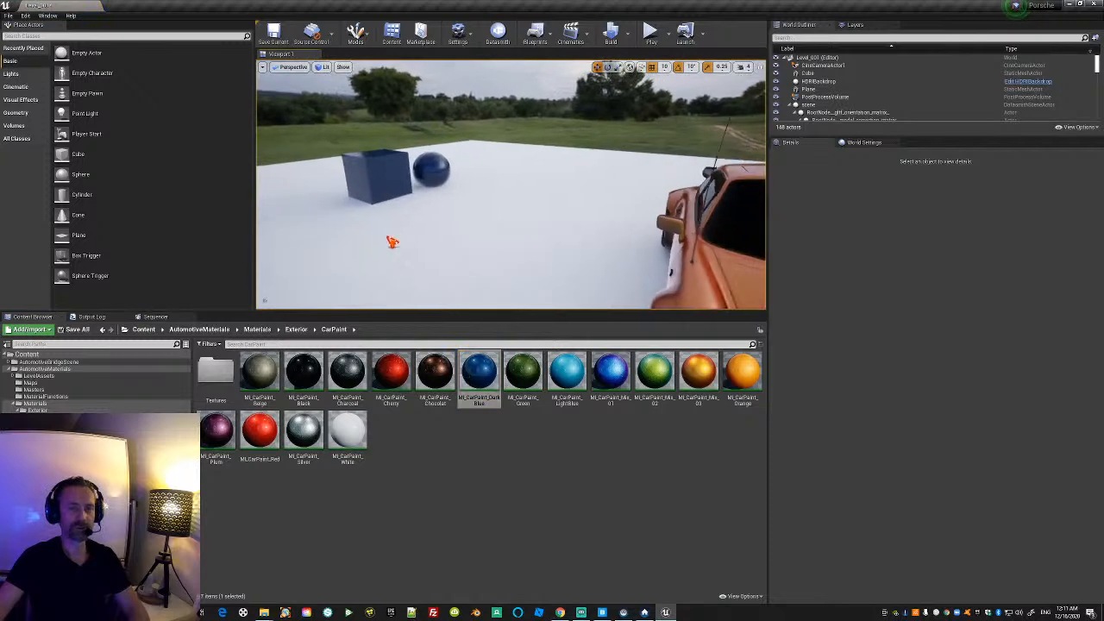
Place a cone and a cylinder on the ground next to the blue cube.
drag(91, 213, 321, 205)
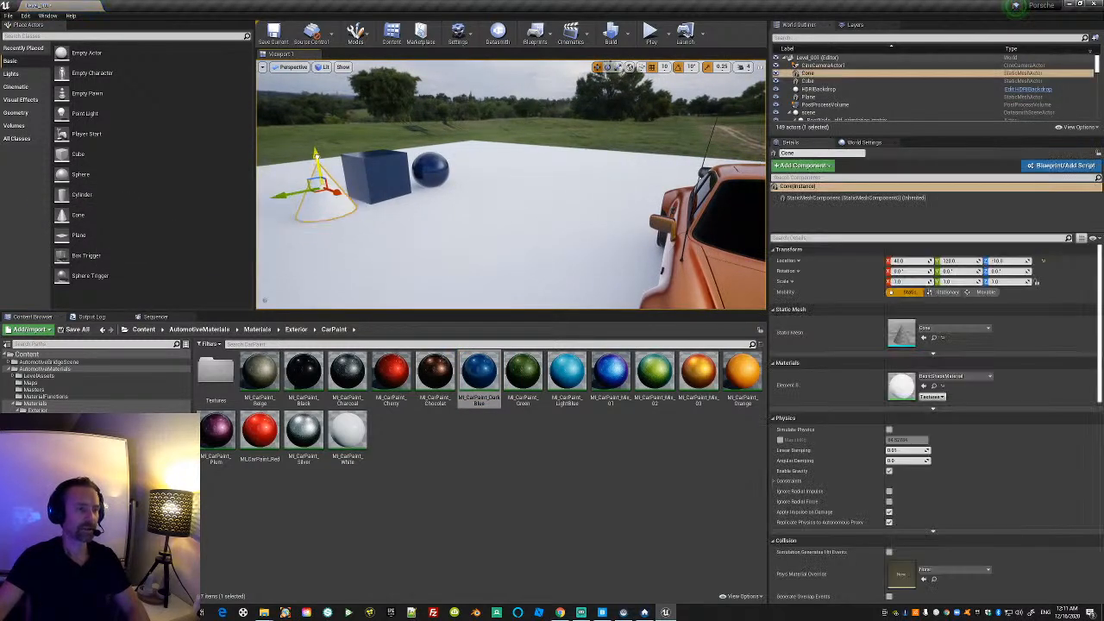
drag(82, 194, 382, 194)
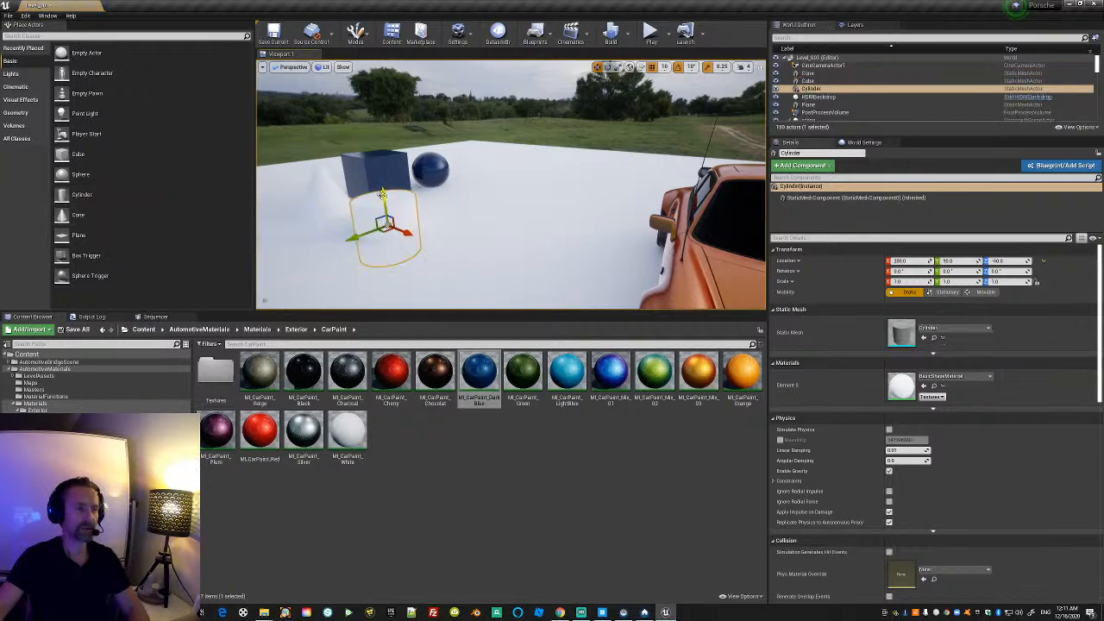
Try MI_CarPaint_LightBlue on the ground plane, replace it with MI_CarPaint_White, and check the car's reflections.
drag(567, 374, 495, 253)
mouse_move(495, 254)
right_down()
mouse_move(530, 301)
mouse_move(520, 250)
mouse_move(539, 241)
mouse_move(479, 241)
right_up()
drag(347, 432, 537, 251)
mouse_move(537, 251)
right_down()
mouse_move(518, 250)
mouse_move(535, 257)
right_up()
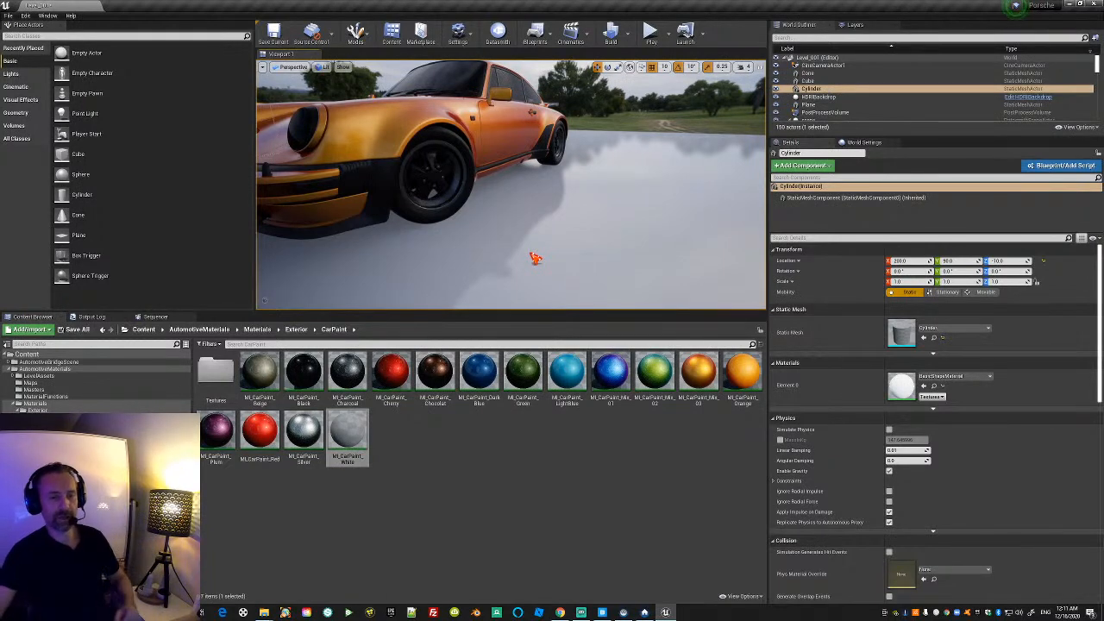
right_drag(519, 256, 538, 269)
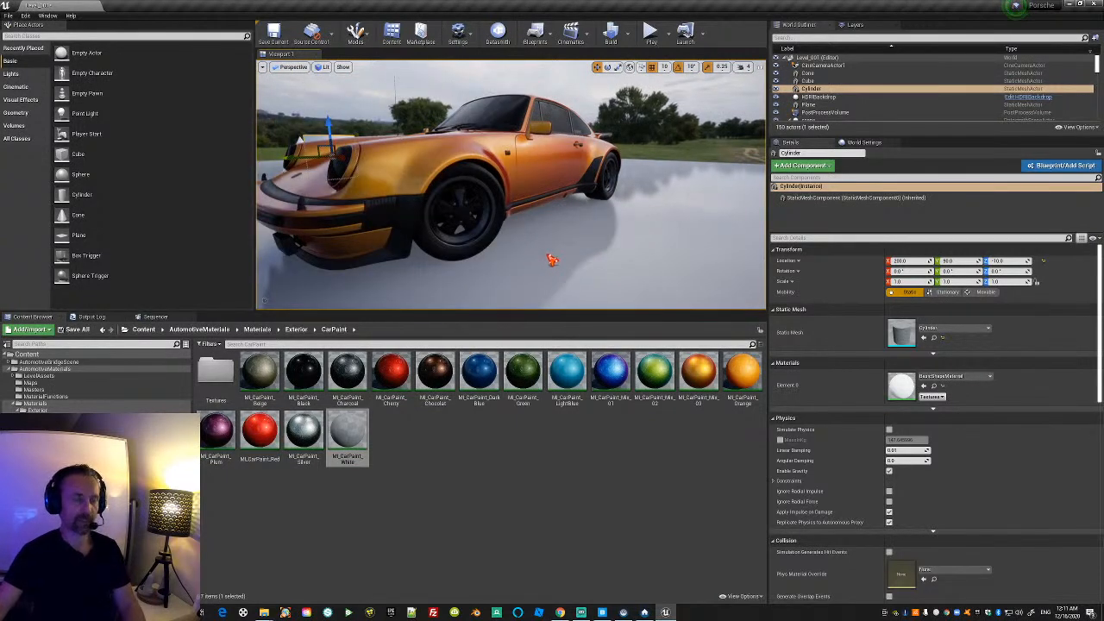
mouse_move(521, 252)
right_down()
mouse_move(470, 254)
mouse_move(556, 255)
mouse_move(483, 252)
mouse_move(539, 254)
mouse_move(526, 253)
right_up()
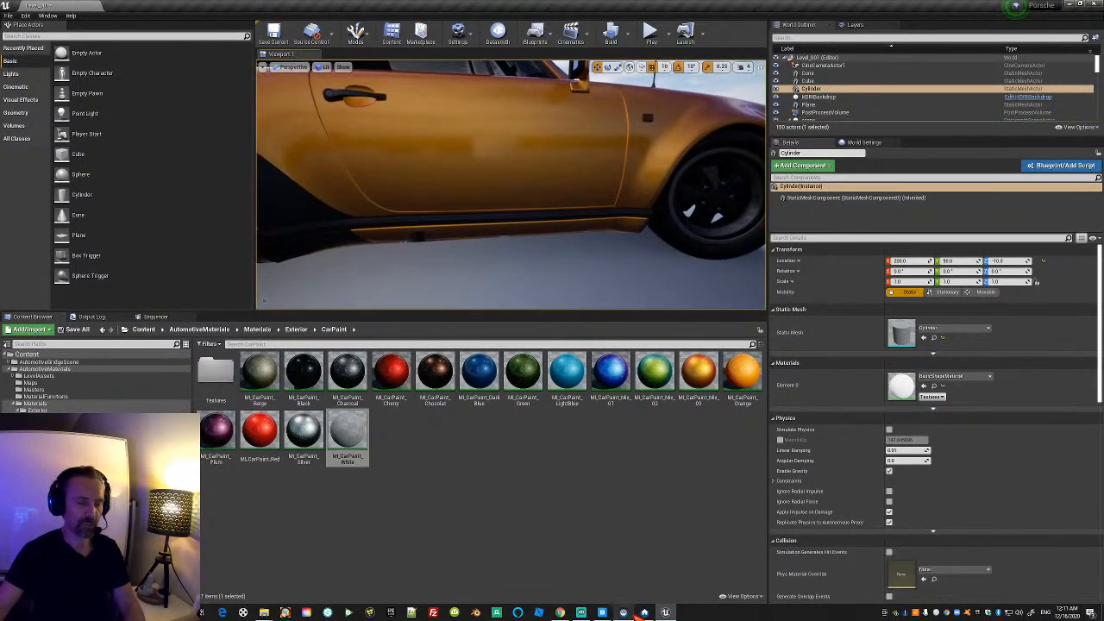
Look at the collections in Quixel Bridge and return to the Unreal editor.
click(604, 612)
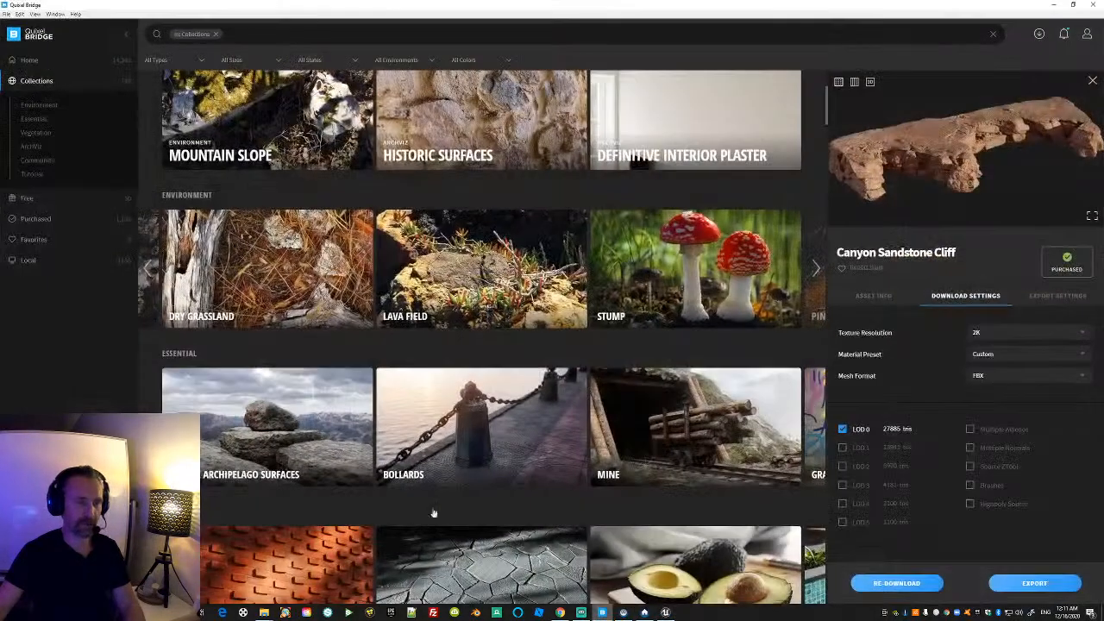
click(1029, 12)
Open the AutomotiveMaterials folder in the Content Browser and collapse its subfolders in the folder tree.
right_drag(451, 227, 362, 246)
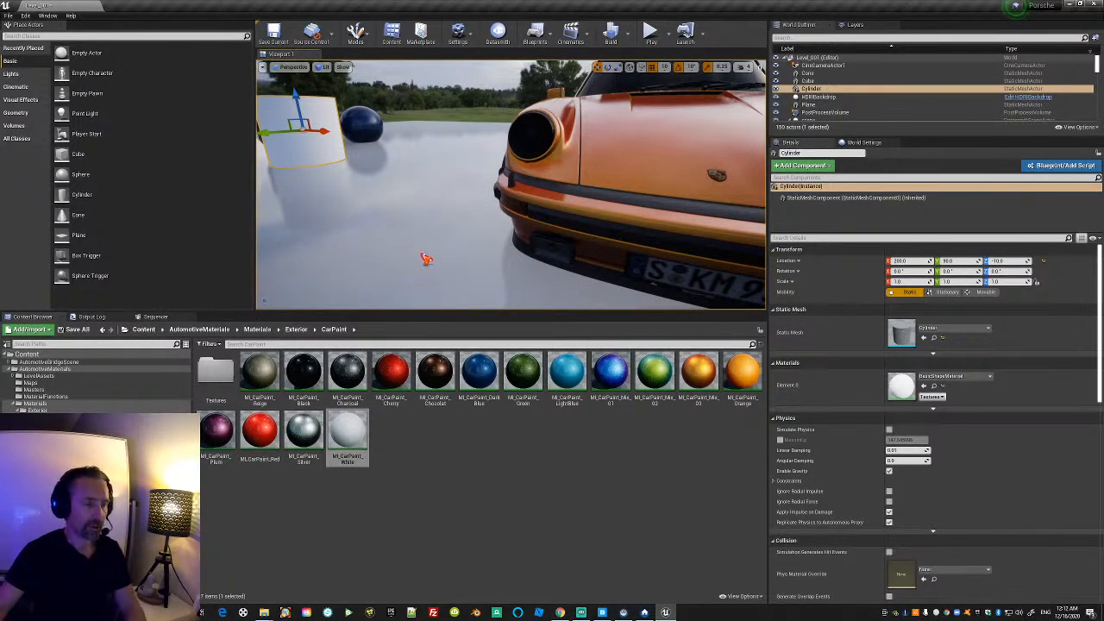
right_drag(467, 238, 505, 239)
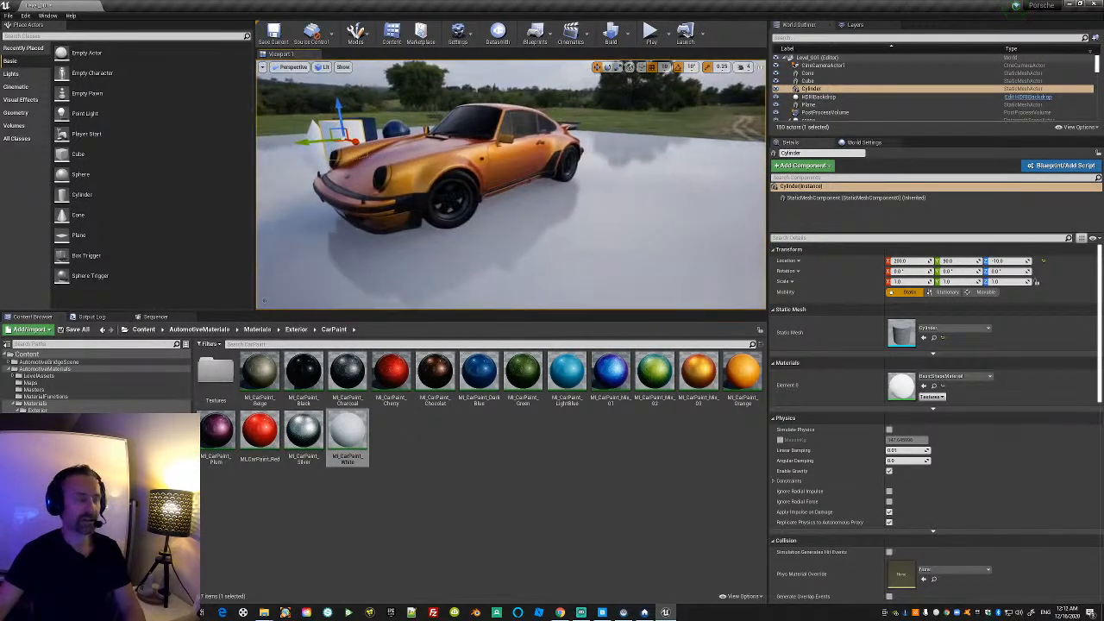
double_click(39, 369)
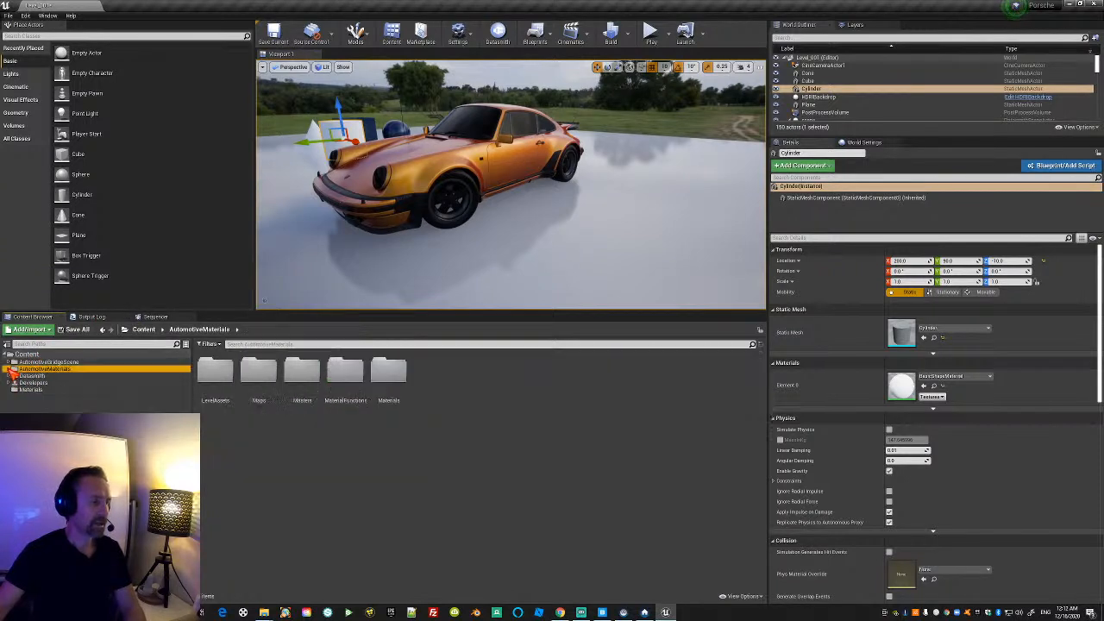
Save the current level and open the Bridge_Details map from the Maps folder of AutomotiveBridgeScene.
click(54, 363)
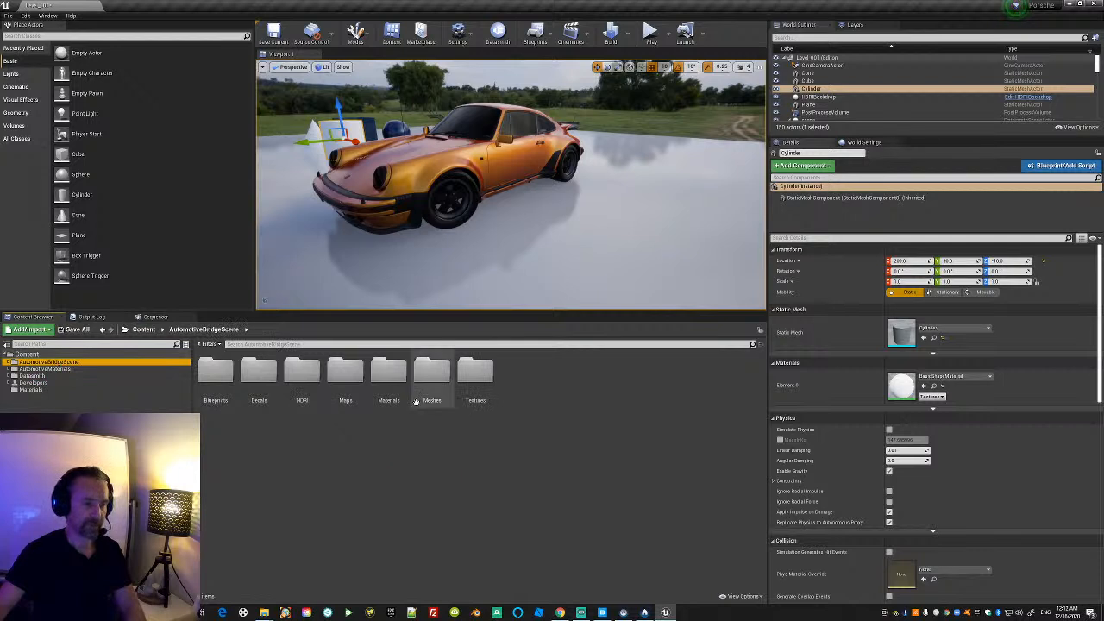
double_click(345, 378)
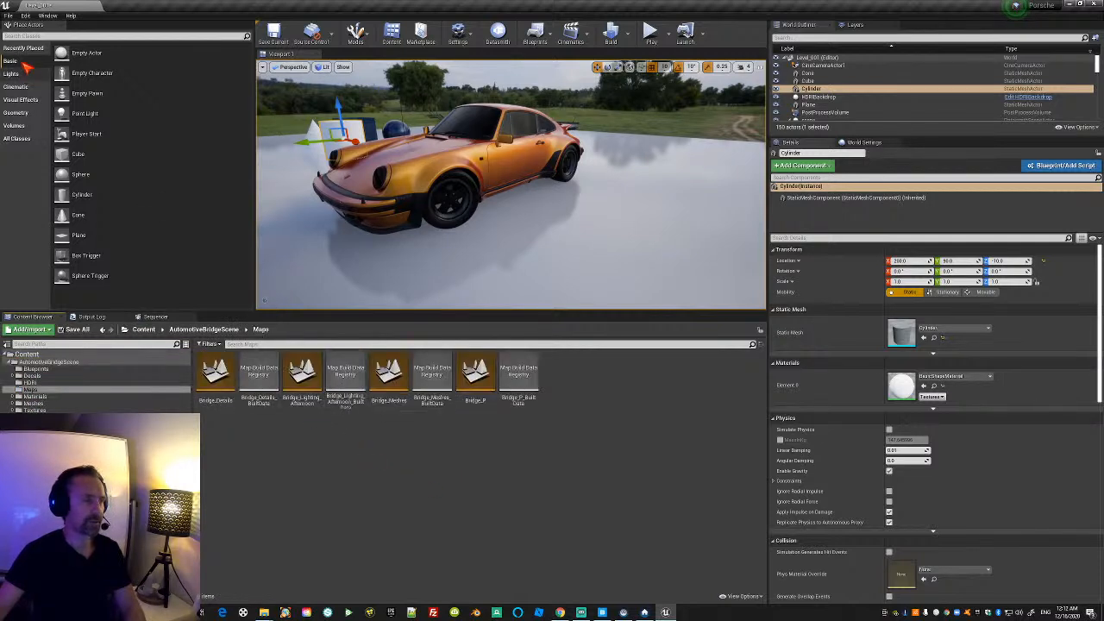
click(7, 16)
click(19, 89)
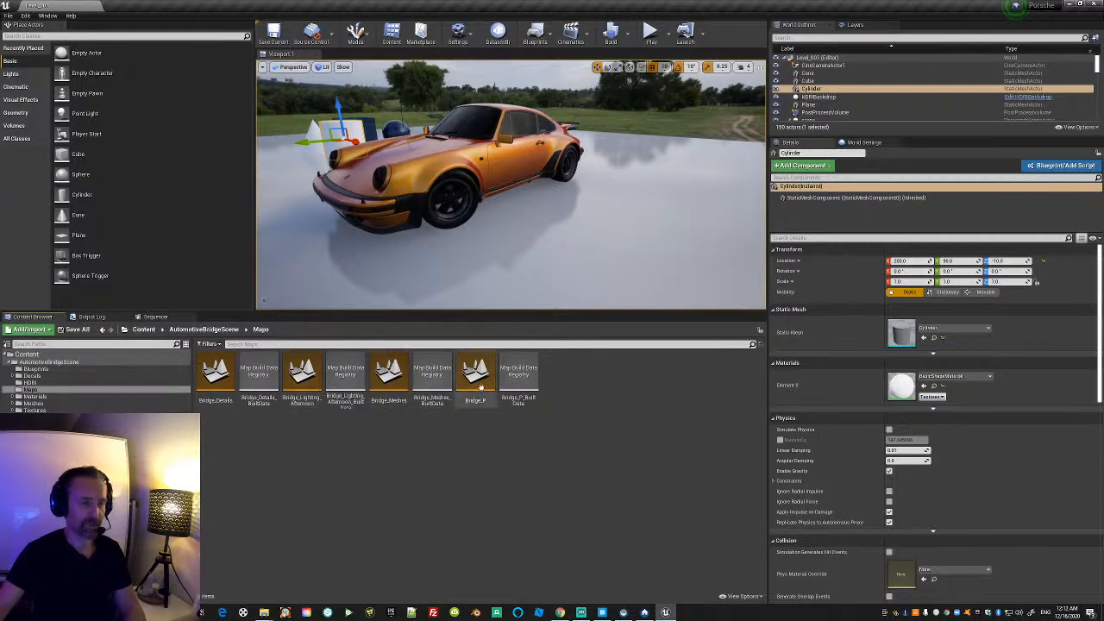
double_click(215, 375)
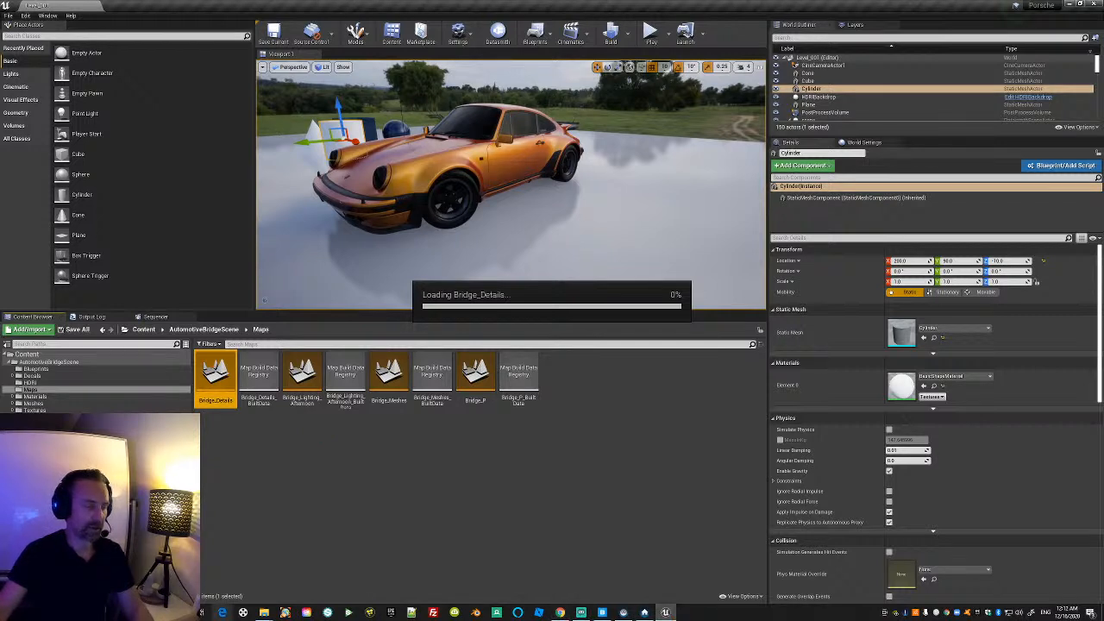
Start the Epic Games Launcher while Bridge_Details loads, and return to the Unreal editor.
click(104, 613)
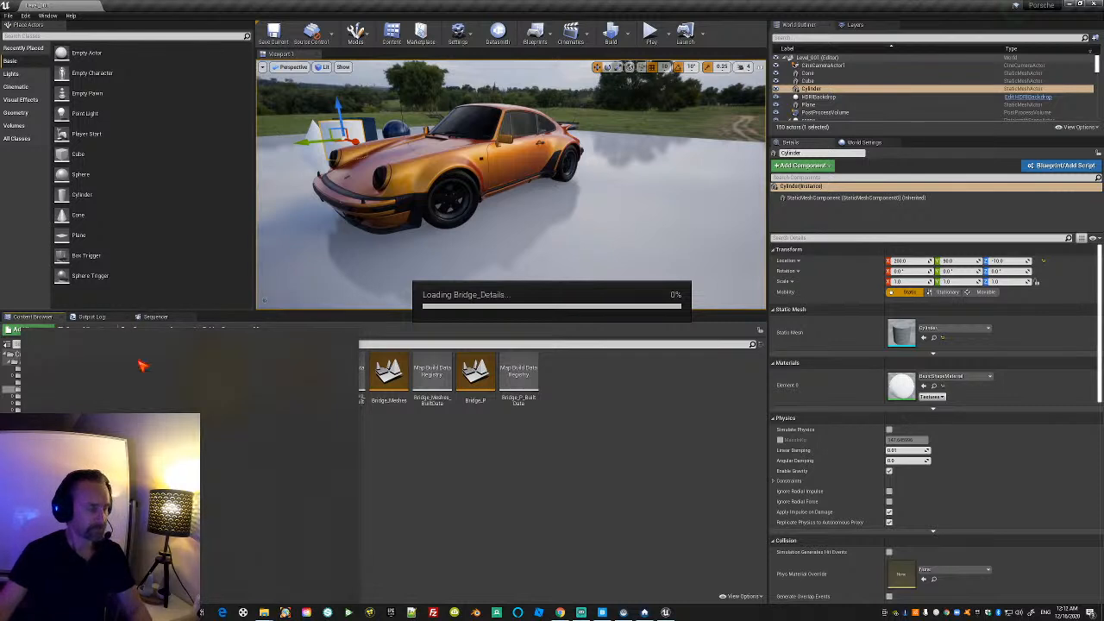
click(110, 379)
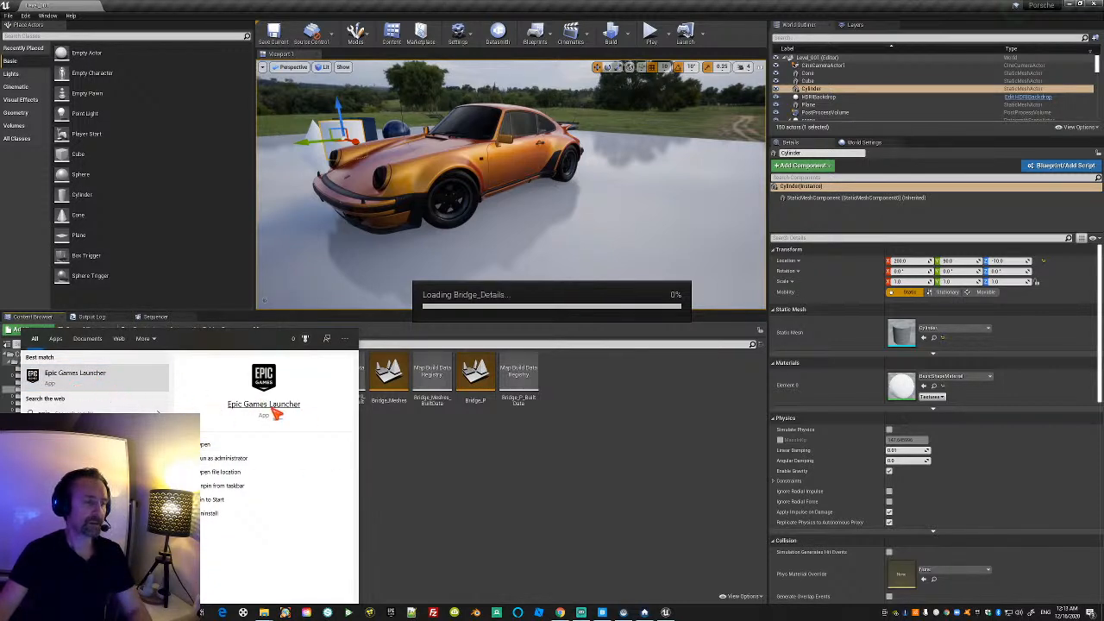
click(562, 6)
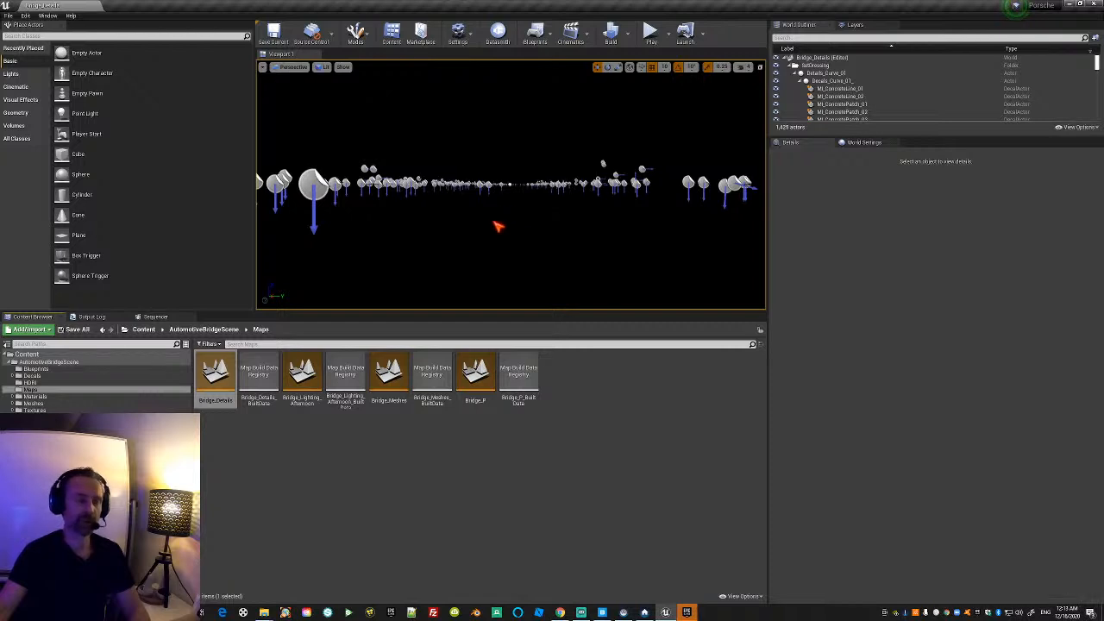
Set the viewport to Unlit and look over the decals and props of Bridge_Details.
mouse_move(514, 233)
right_down()
mouse_move(483, 246)
mouse_move(508, 240)
right_up()
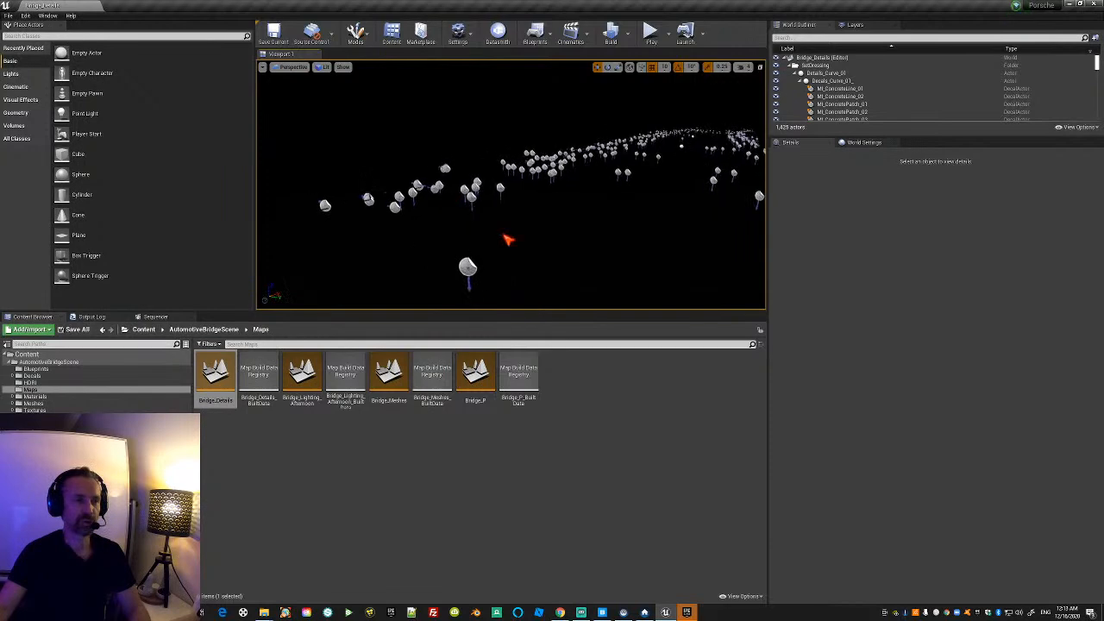
click(325, 67)
click(335, 98)
right_drag(353, 112, 580, 220)
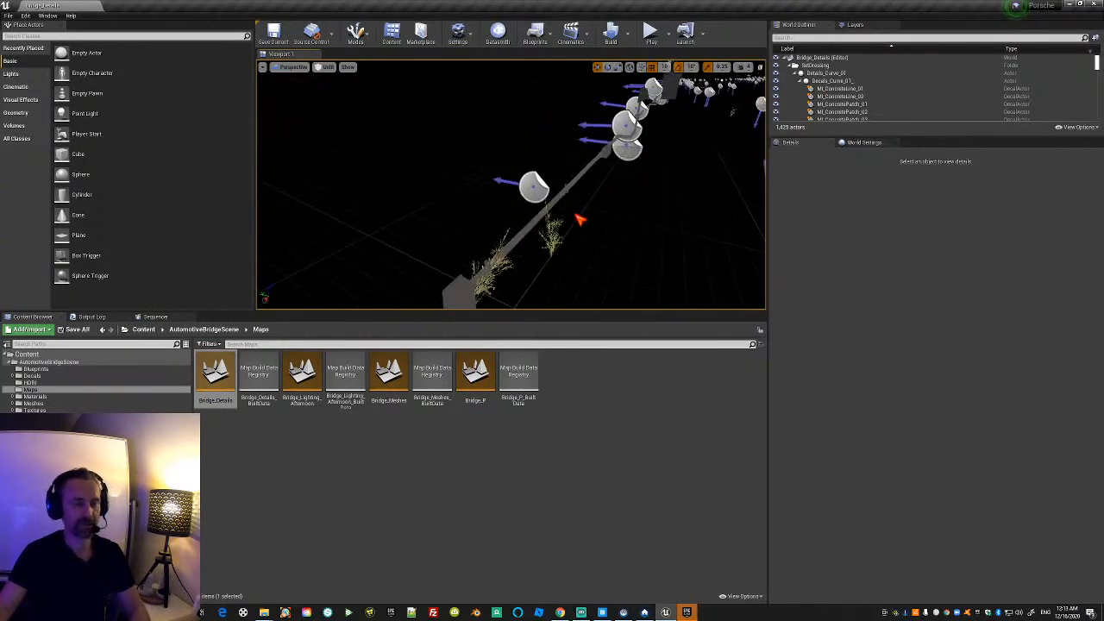
Open the Bridge_Lighting_Afternoon map and look at the projects in the Epic Games Launcher library while it loads.
double_click(308, 376)
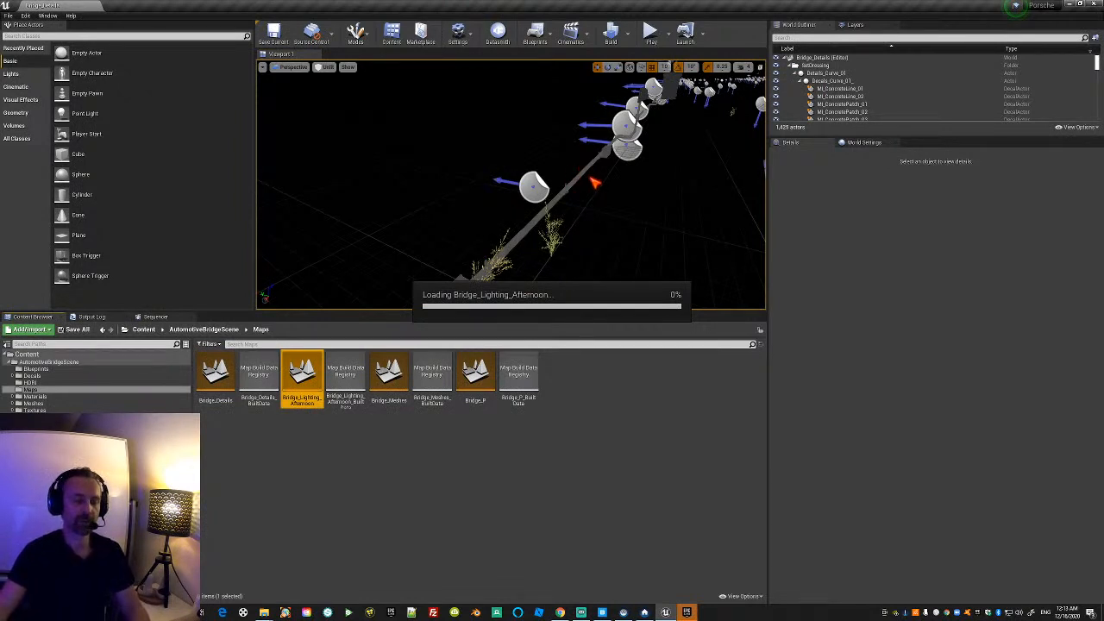
click(687, 612)
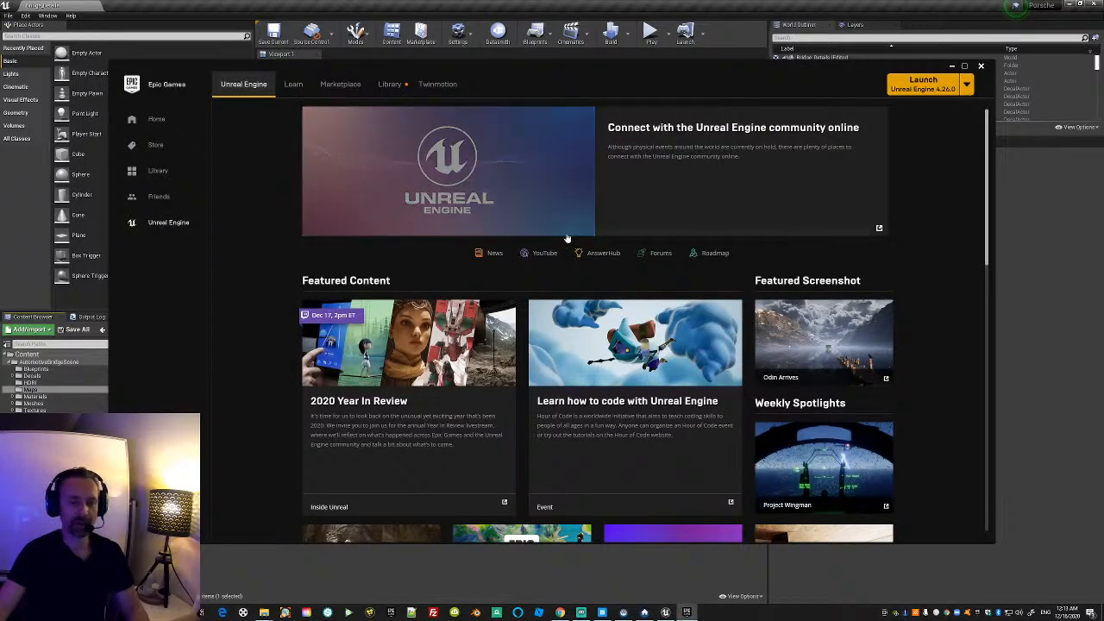
scroll(870, 436, down, 2)
scroll(843, 368, up, 2)
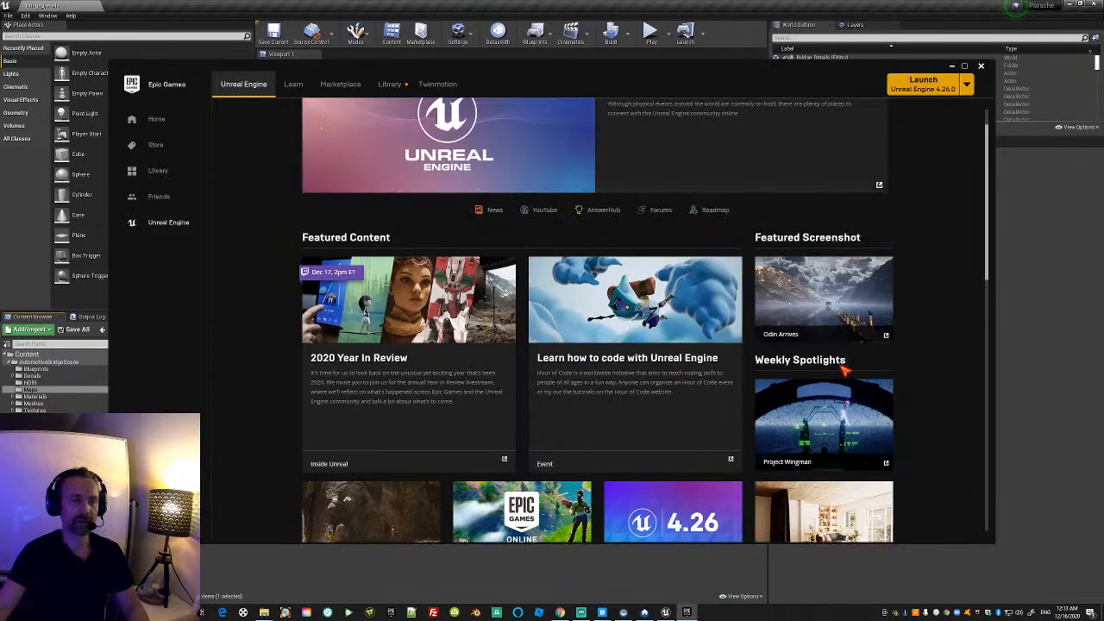
click(389, 84)
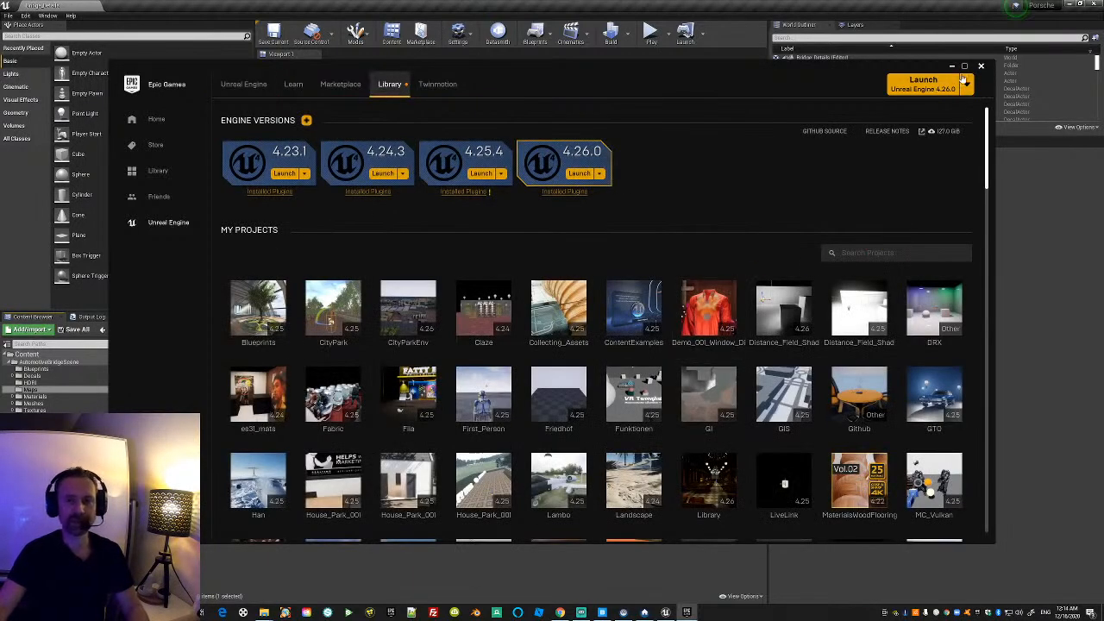
click(951, 66)
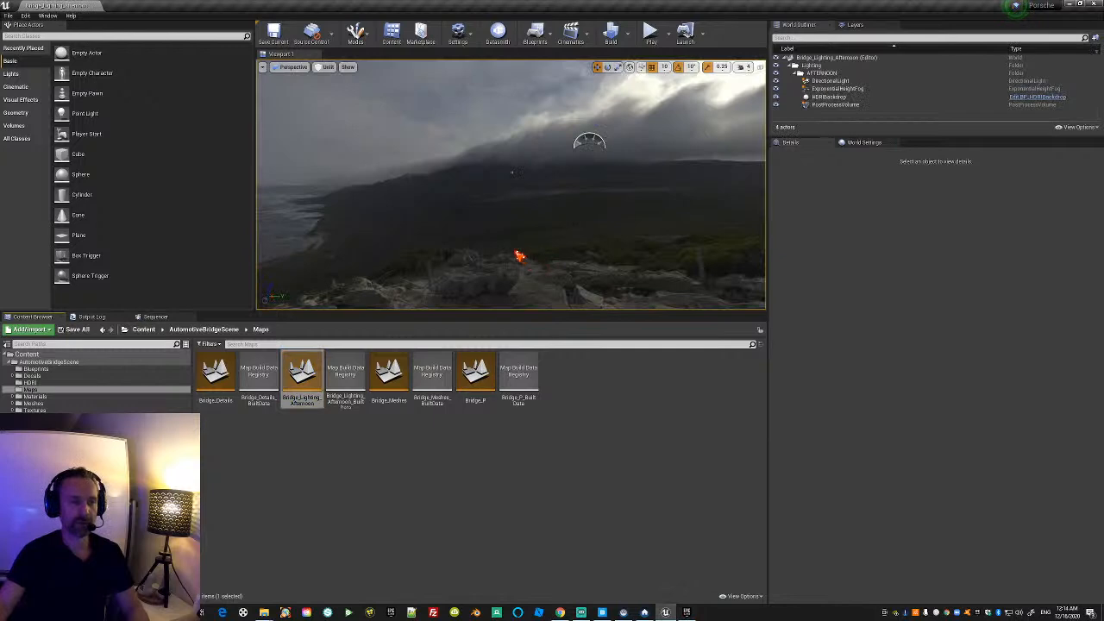
Select the HDRIBackdrop and look around its sky and rocky ground.
right_drag(505, 256, 363, 302)
click(483, 259)
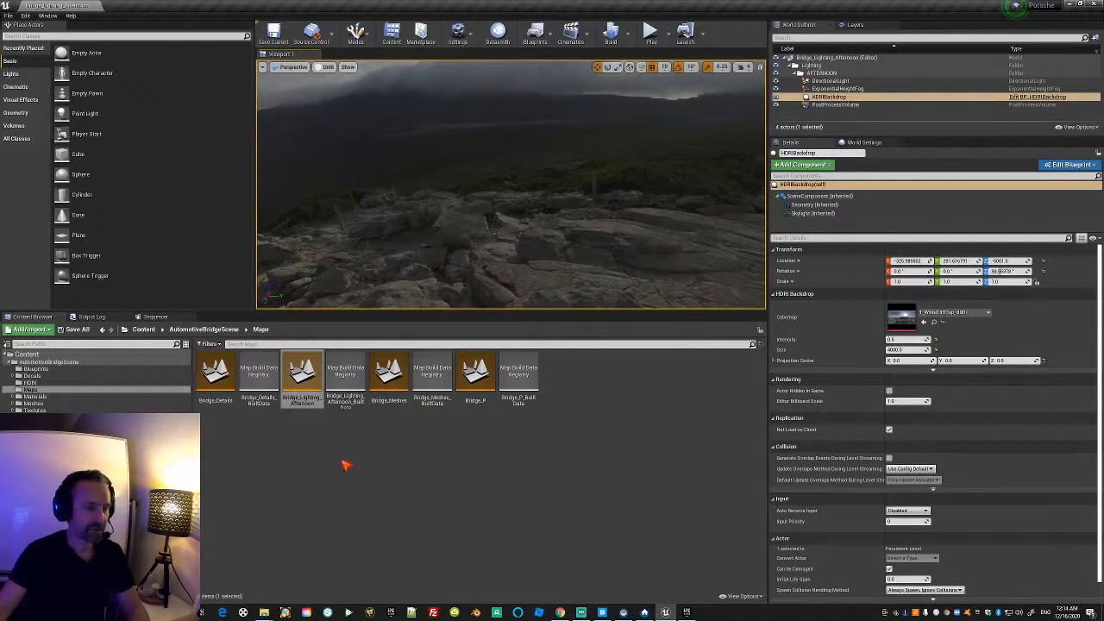
right_drag(529, 239, 552, 269)
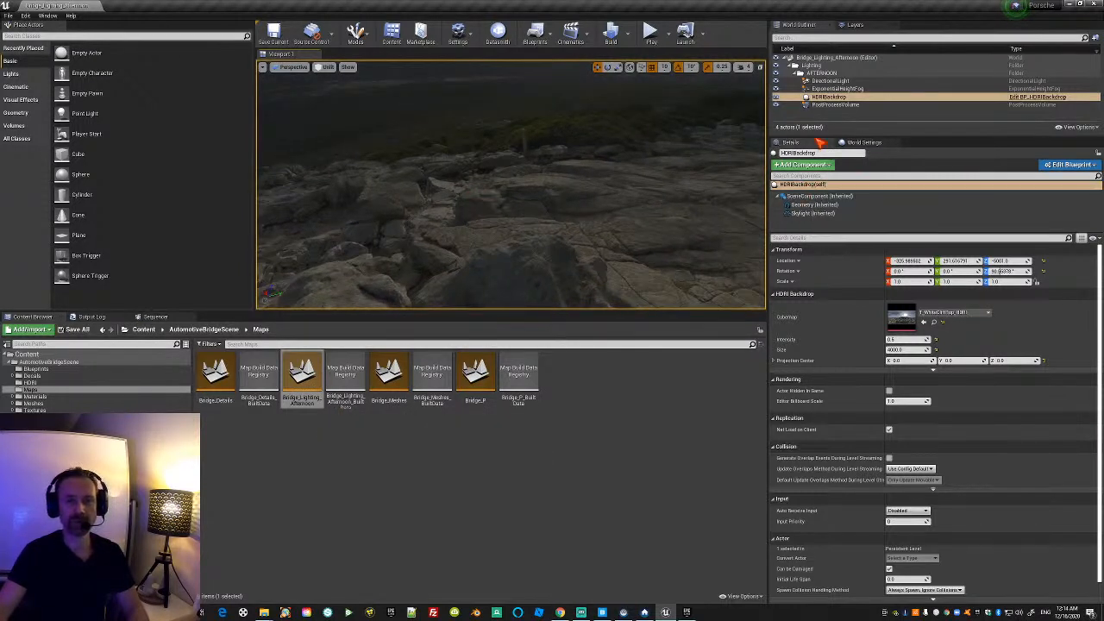
click(835, 98)
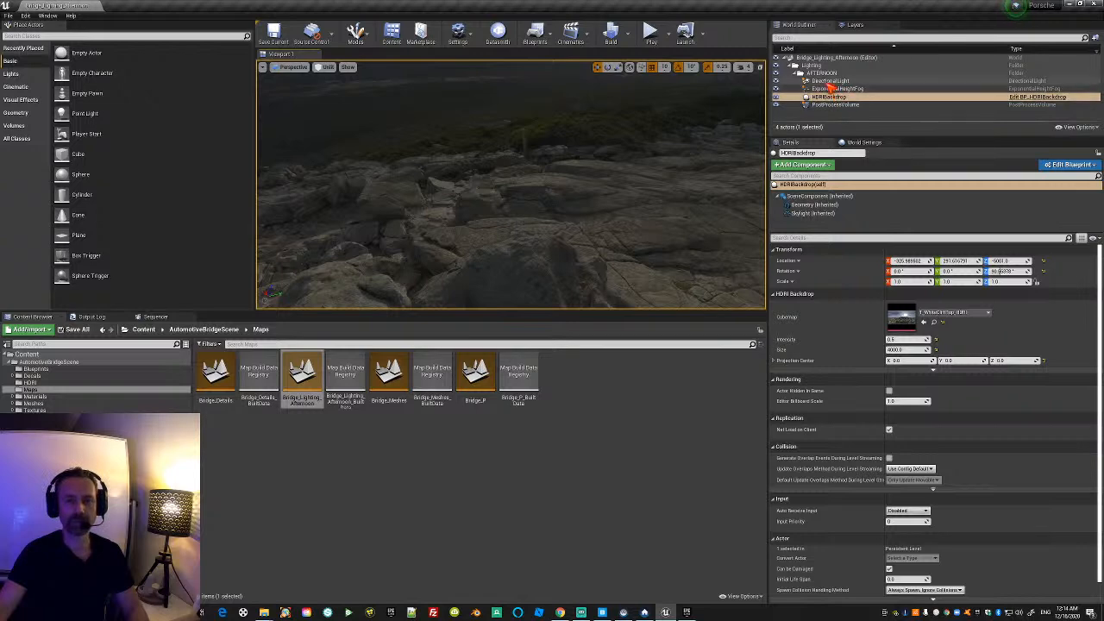
right_drag(488, 227, 485, 195)
Inspect the HDRIBackdrop dome from outside in Brush Wireframe view and return the viewport to Lit.
click(328, 67)
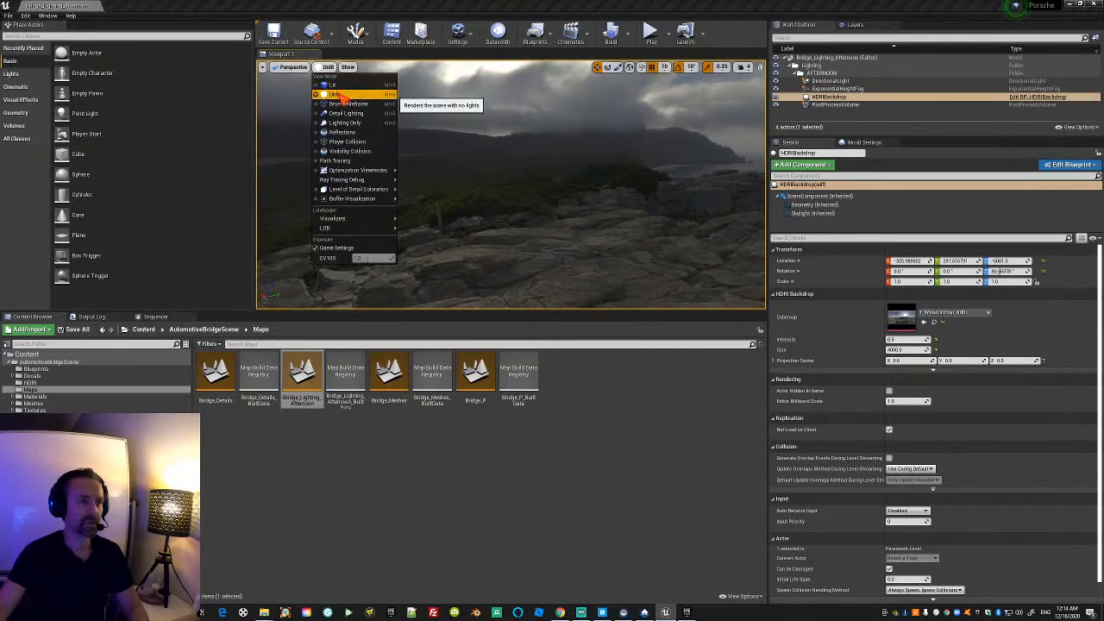
click(348, 104)
mouse_move(483, 209)
right_down()
mouse_move(480, 179)
mouse_move(480, 252)
mouse_move(502, 212)
mouse_move(528, 215)
mouse_move(552, 255)
mouse_move(514, 253)
right_up()
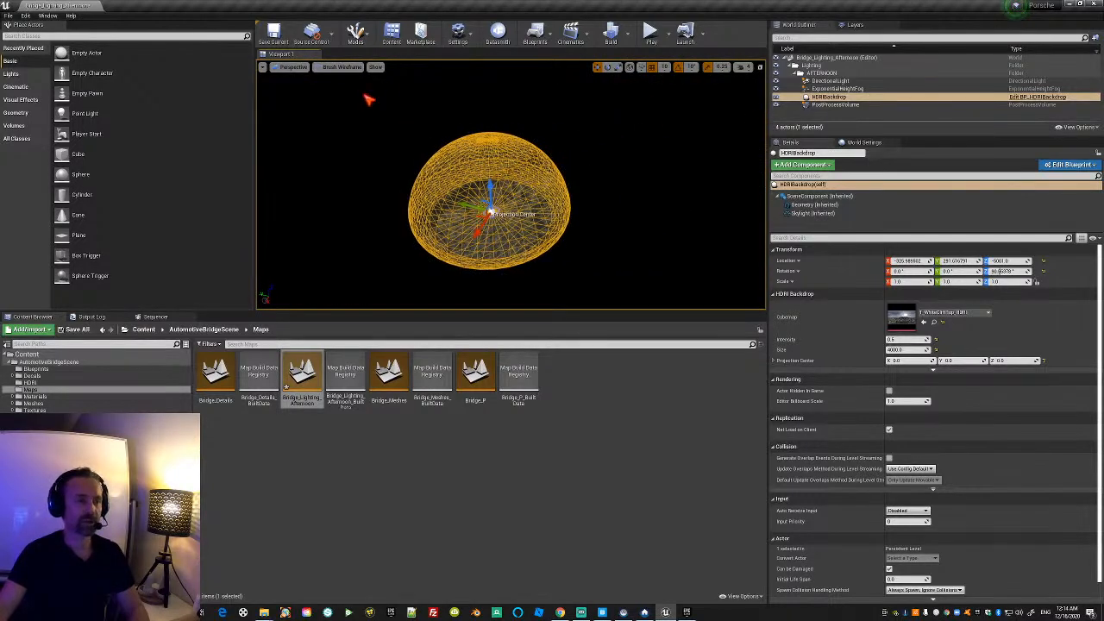
click(343, 67)
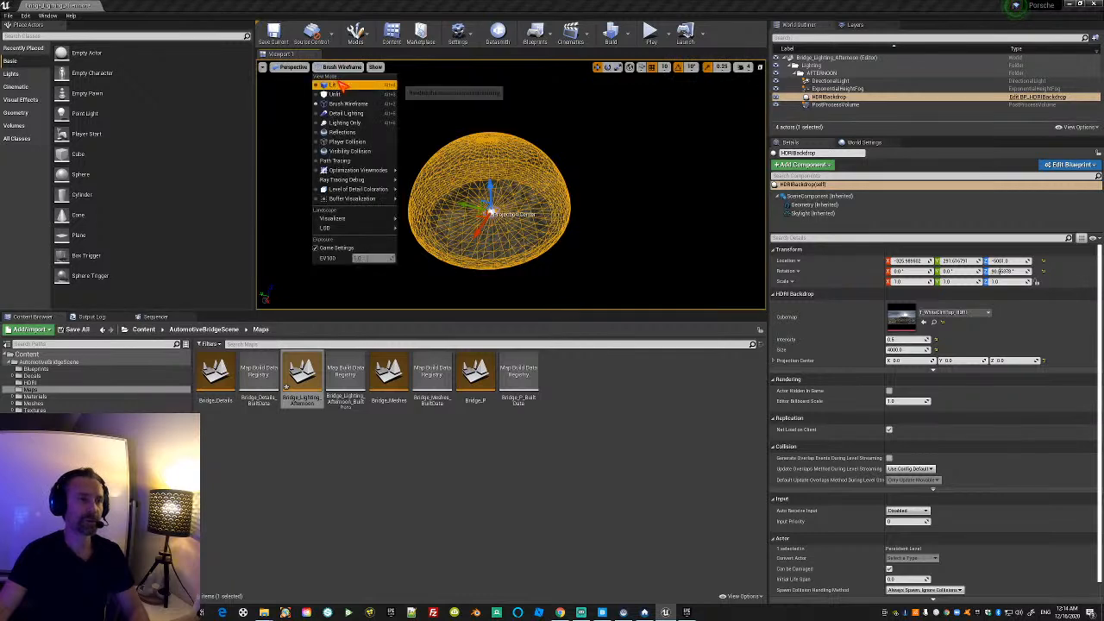
click(326, 86)
right_drag(559, 257, 549, 257)
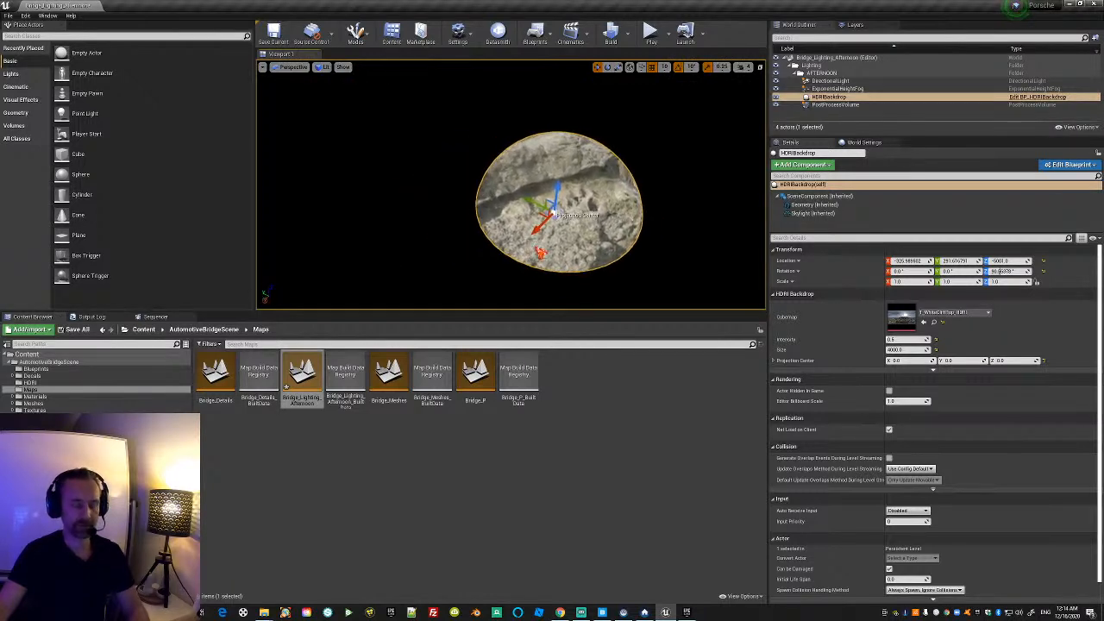
Focus the viewport on the ExponentialHeightFog and look around the foggy coast of the backdrop.
double_click(835, 89)
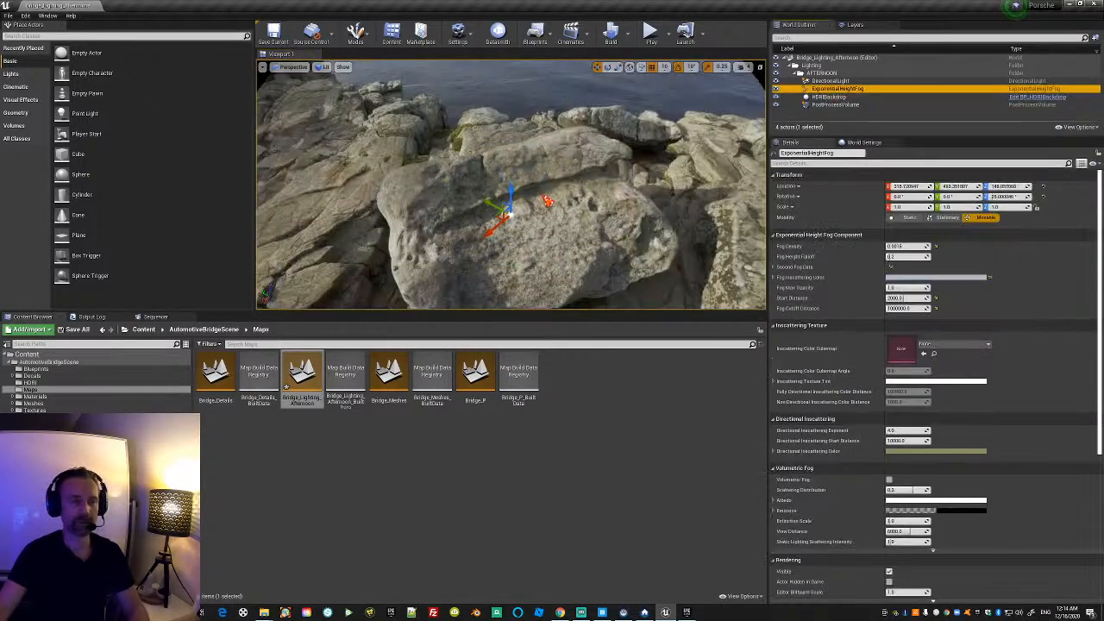
right_drag(511, 207, 746, 138)
right_drag(510, 184, 741, 185)
Open the Bridge_Meshes map without saving changes to Bridge_Lighting_Afternoon.
double_click(388, 375)
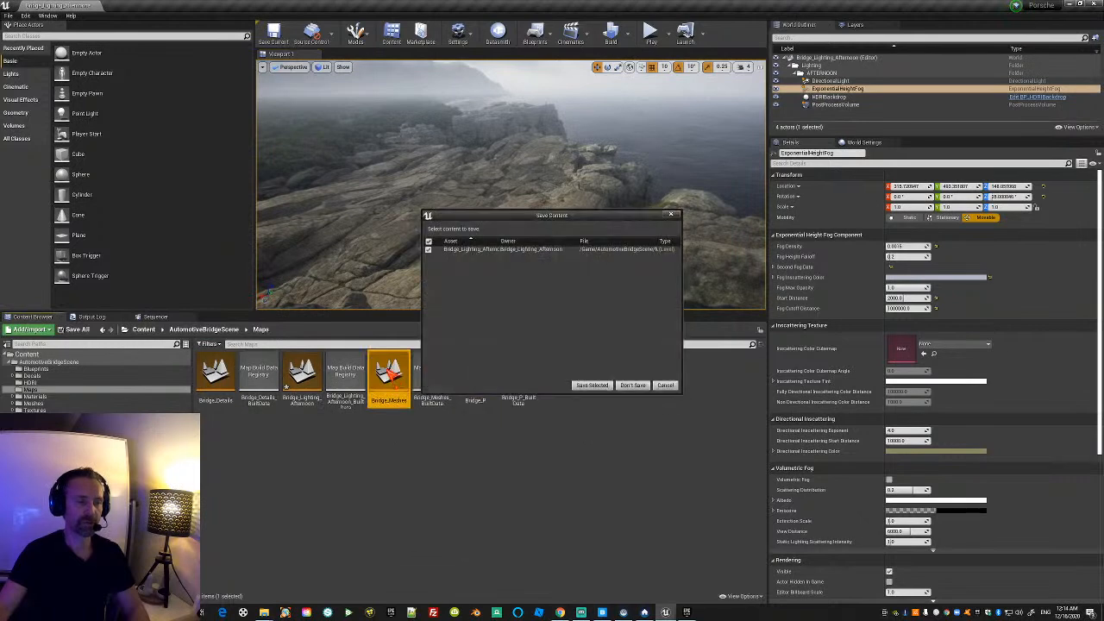
click(632, 385)
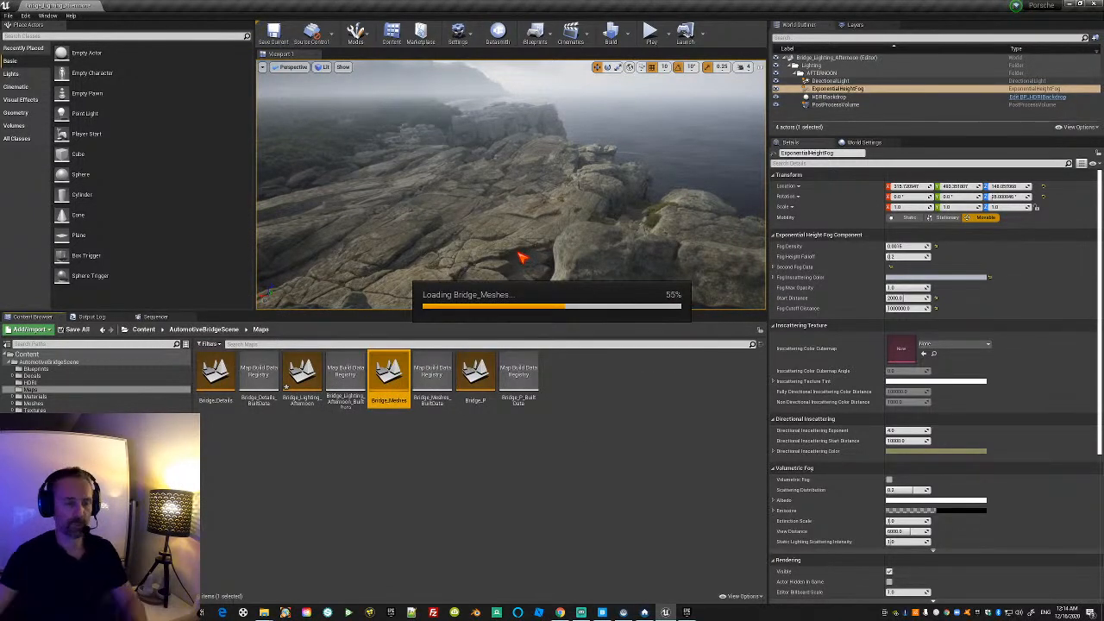
Switch to Chrome, search Google for "free hdri" in a new tab and open the HDRI Haven site.
click(560, 612)
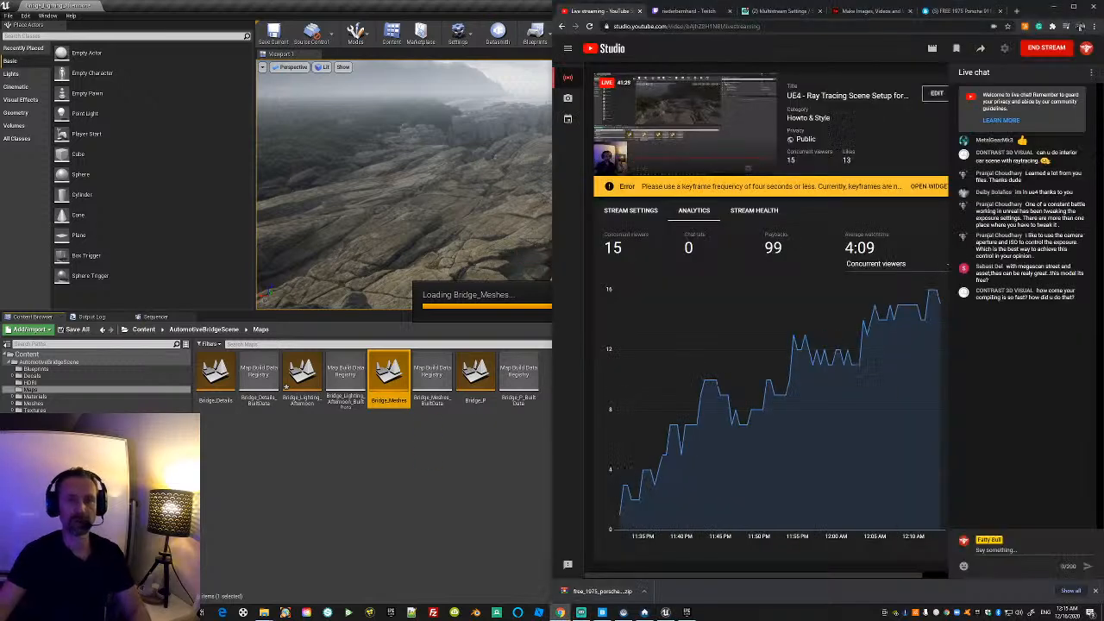
click(1016, 11)
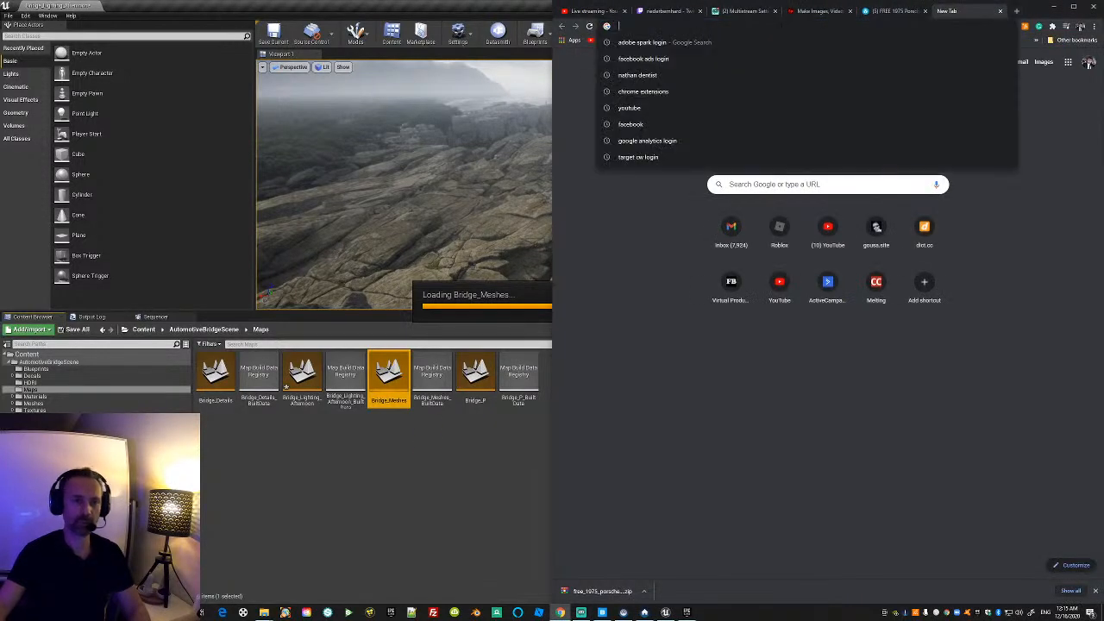
text(free hdri)
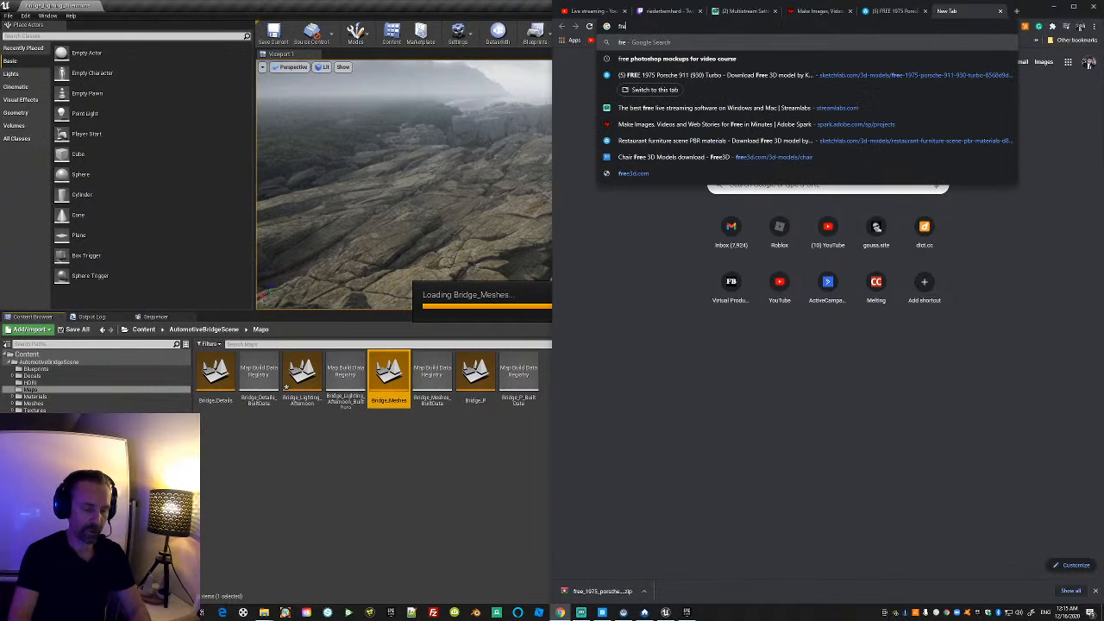
key(Return)
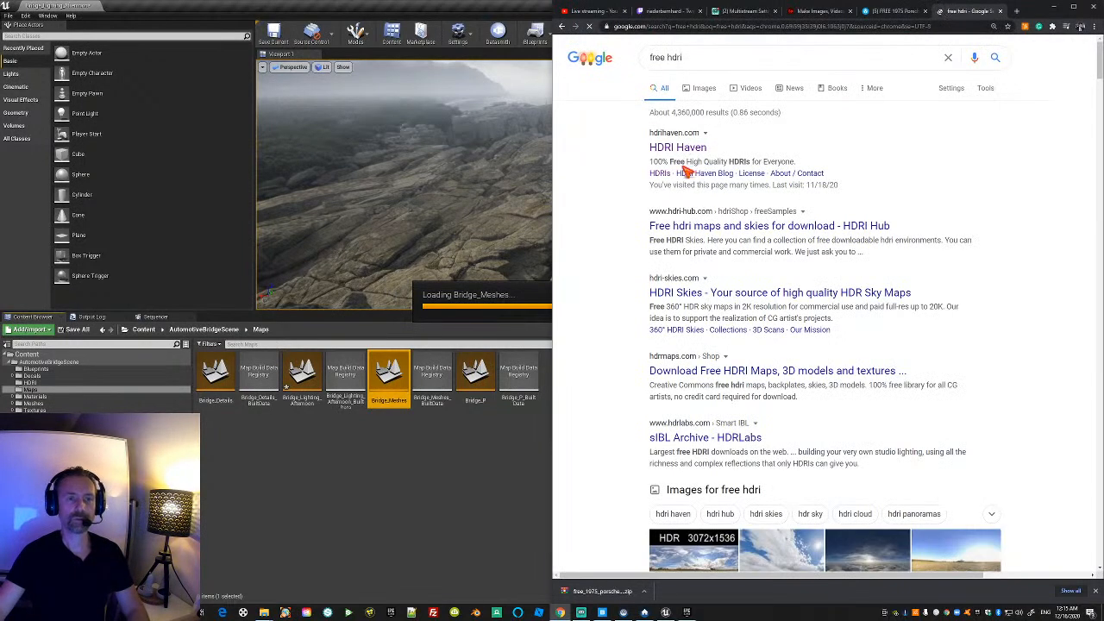
click(689, 148)
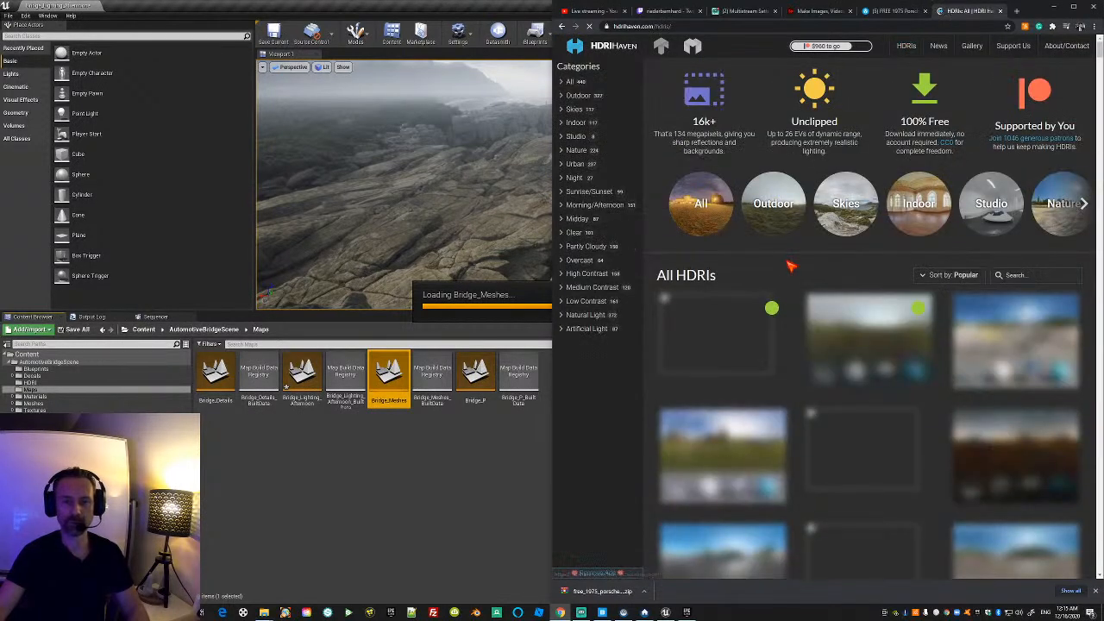
Browse the HDRI Haven collection, open the Herkulessäulen HDRI and look over its preview and download sizes.
scroll(946, 440, down, 2)
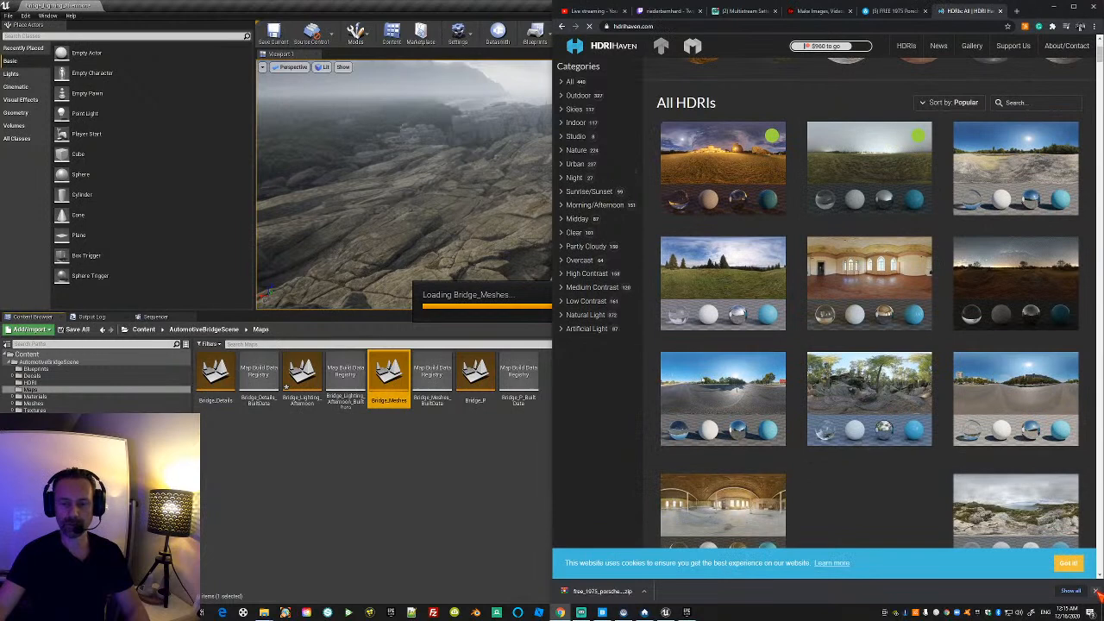
scroll(970, 367, down, 3)
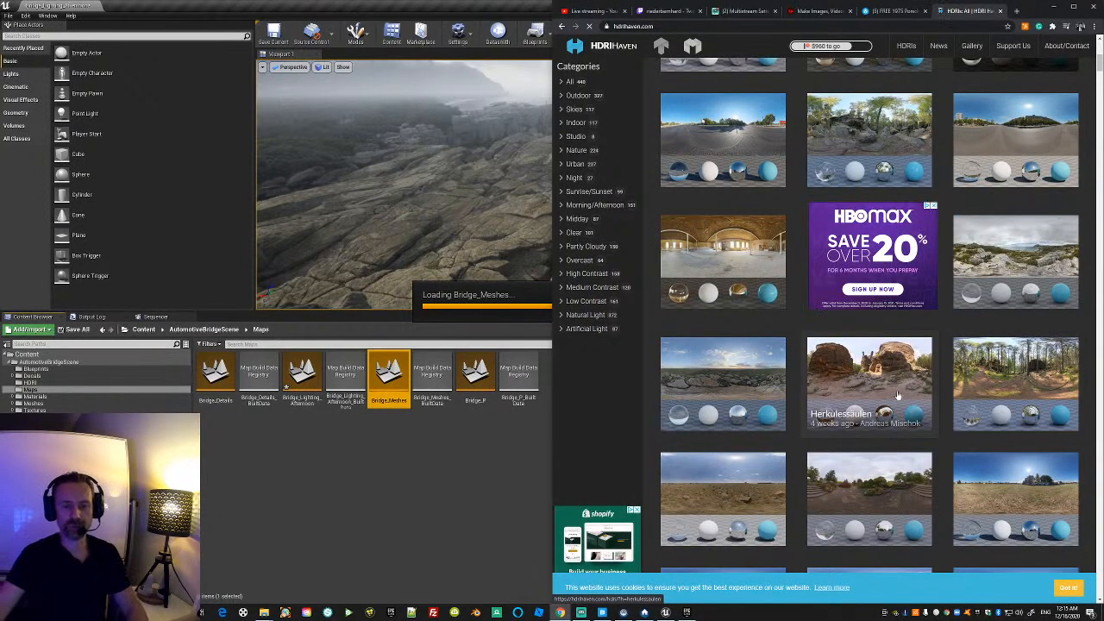
scroll(764, 307, down, 1)
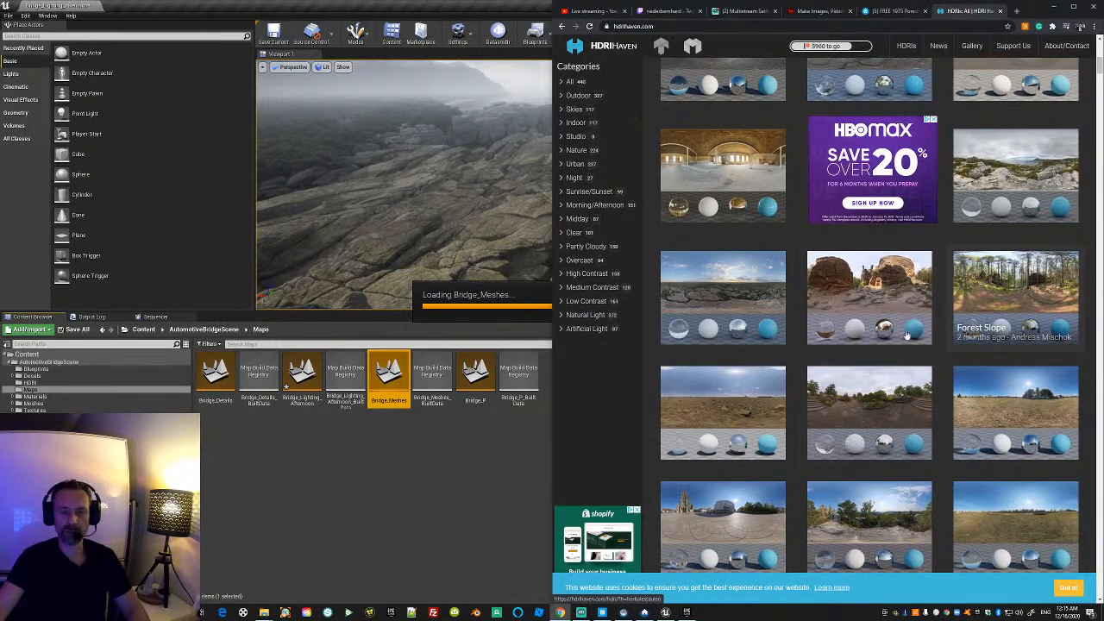
click(871, 298)
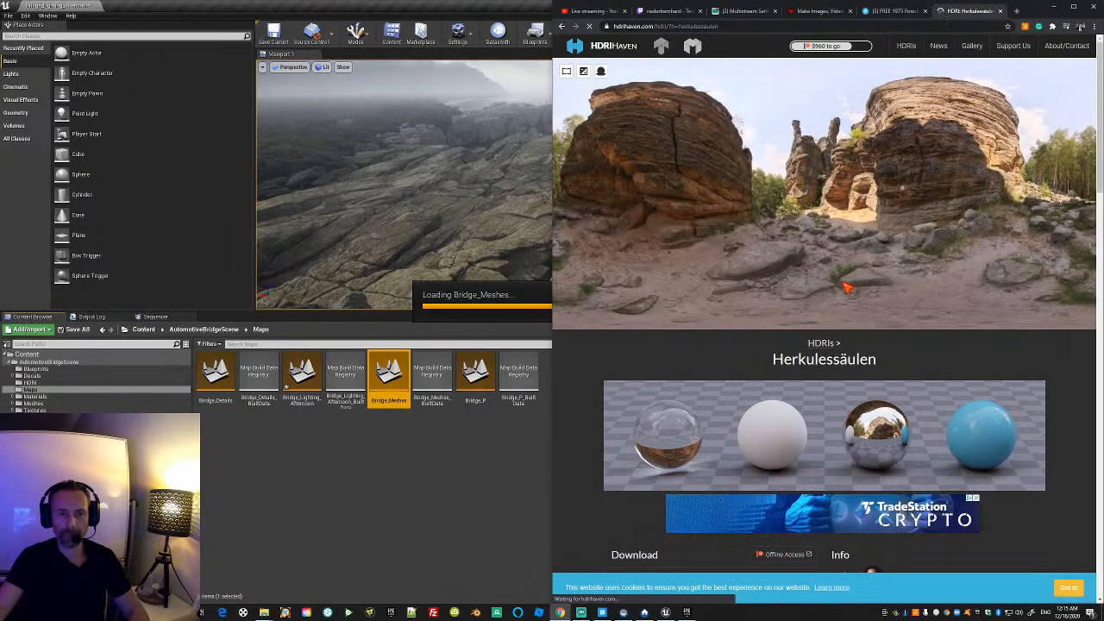
scroll(834, 263, down, 2)
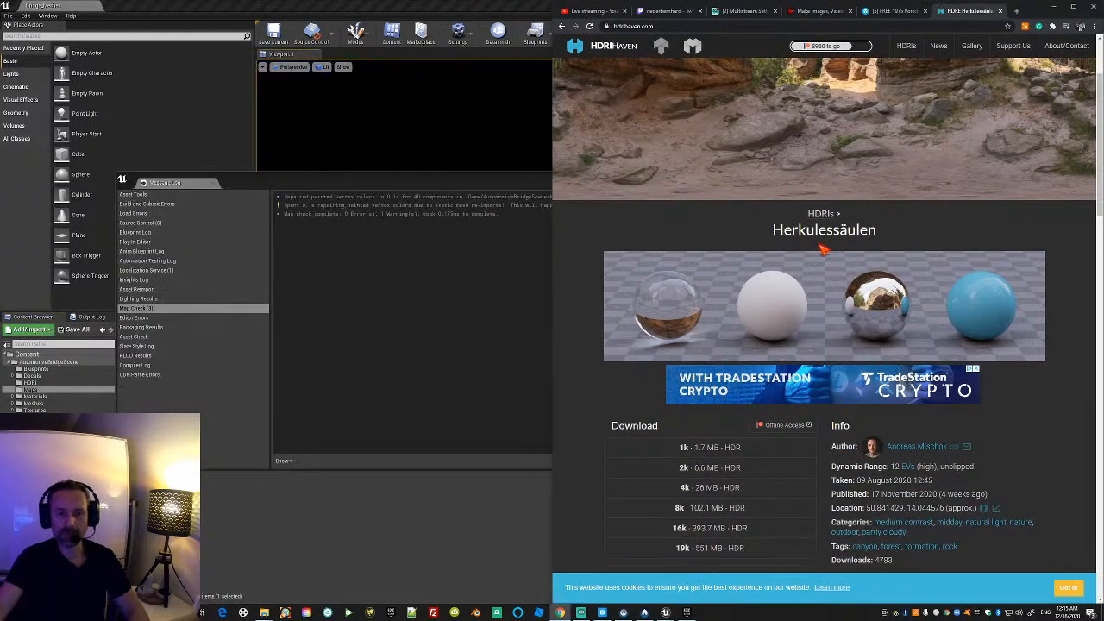
scroll(841, 244, up, 2)
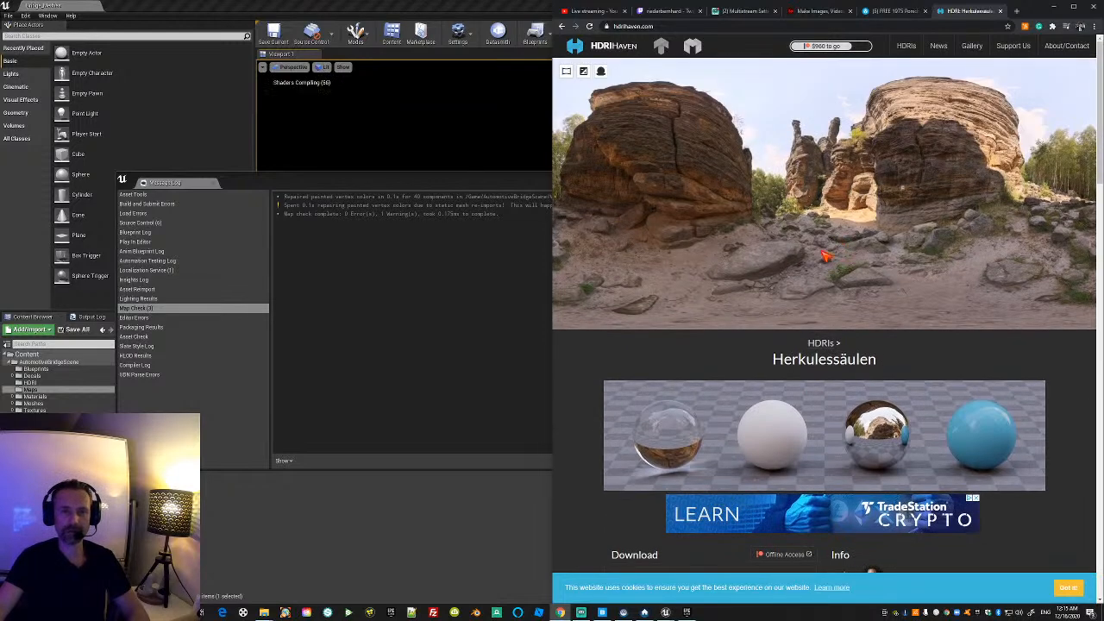
Check the Herkulessäulen HDRI's download sizes, return to Unreal Engine and close the Message Log.
scroll(824, 255, down, 5)
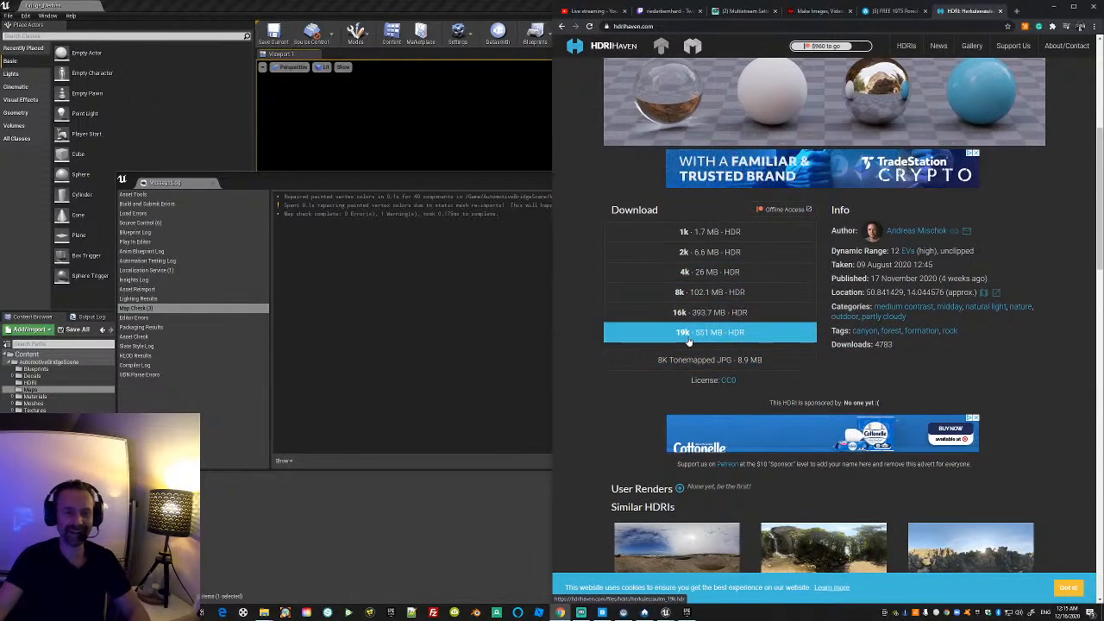
click(1058, 6)
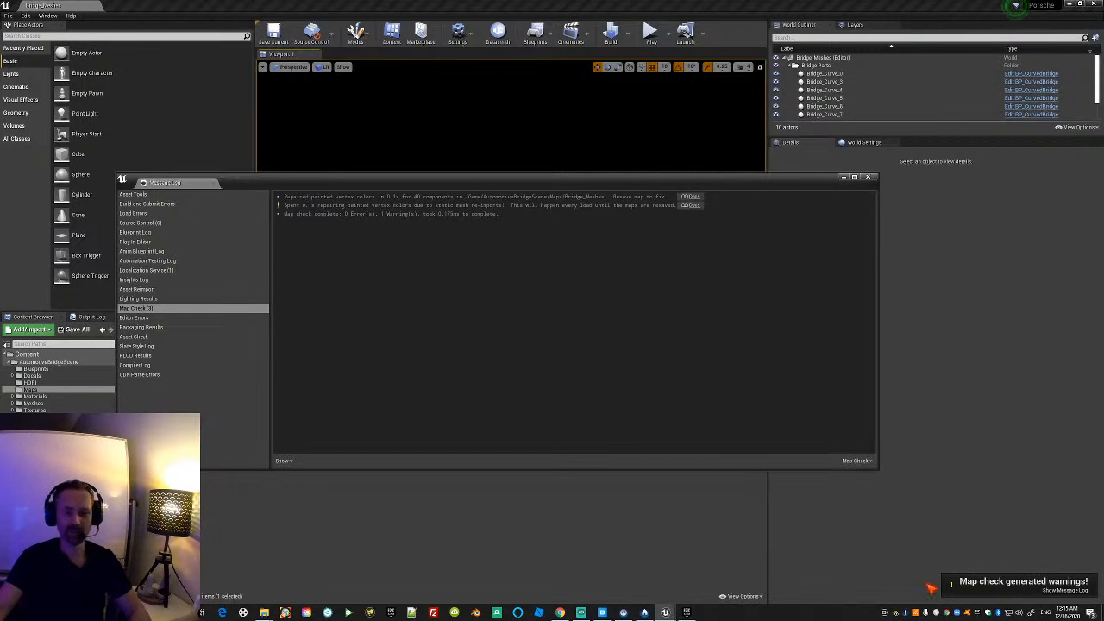
click(868, 178)
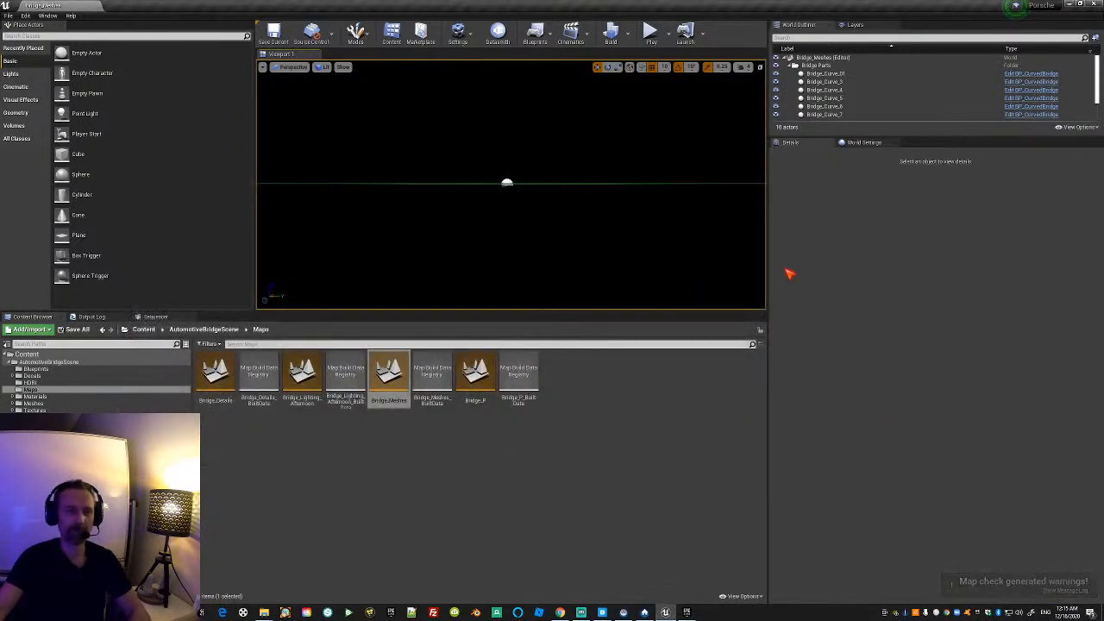
Set the viewport to Unlit and look around the road and railings of the Bridge_Meshes map.
click(324, 66)
click(326, 92)
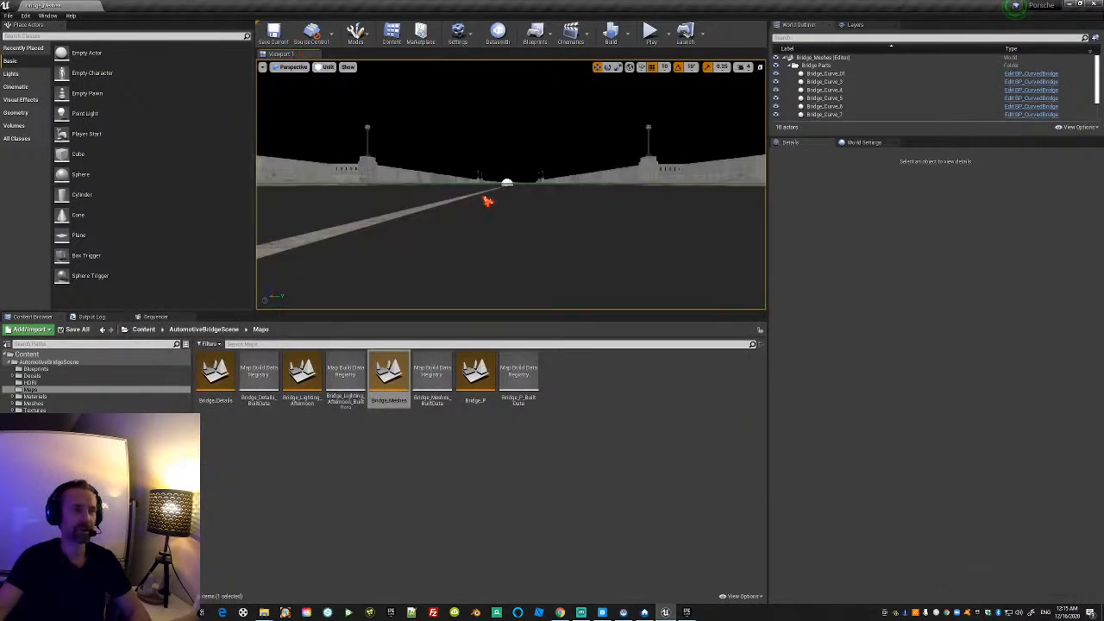
right_drag(522, 206, 677, 202)
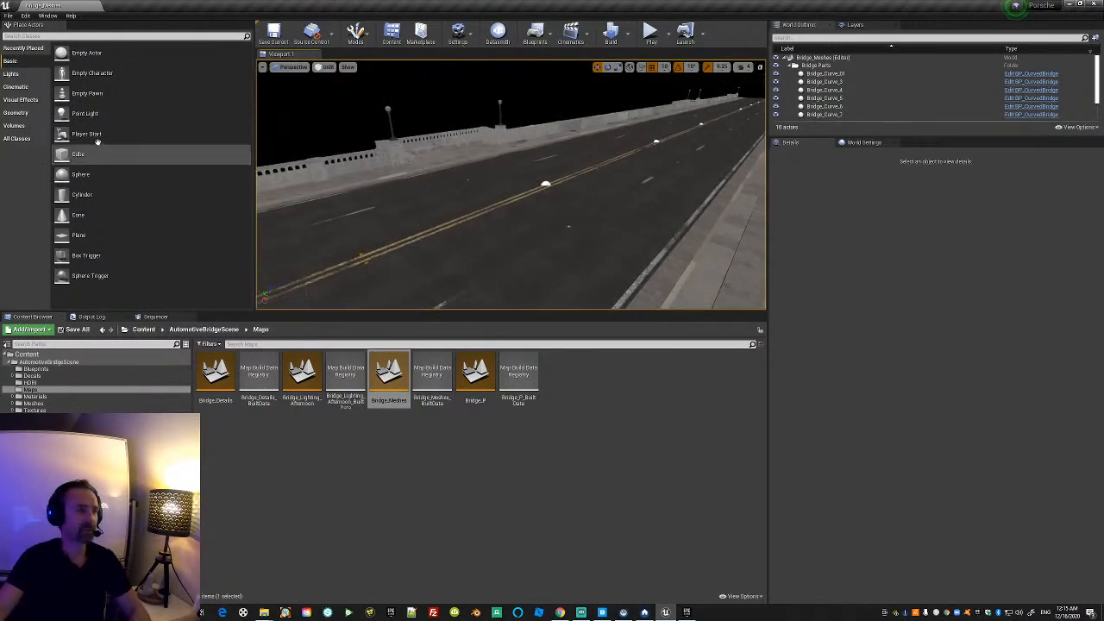
right_drag(565, 207, 595, 203)
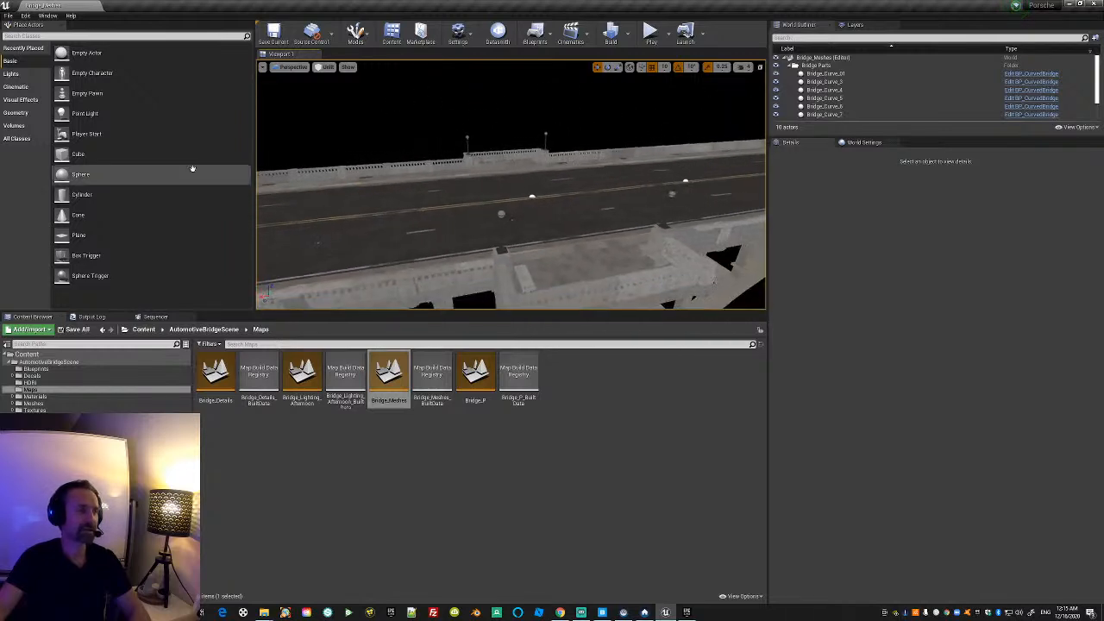
Add an HDRI Backdrop beneath the bridge and set the viewport to Lit.
click(22, 76)
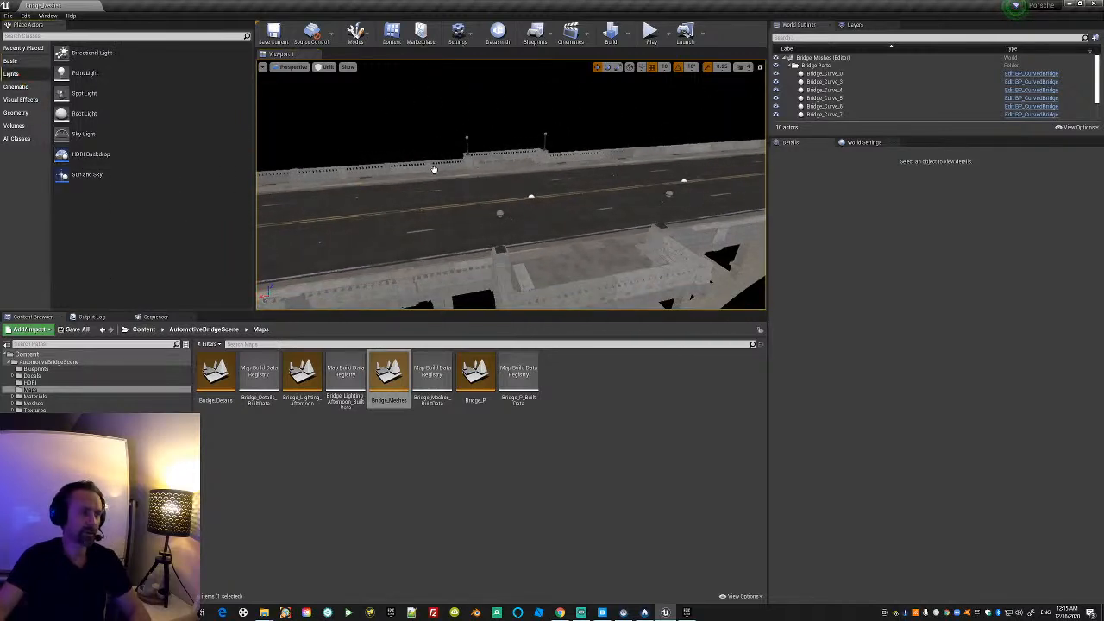
drag(475, 192, 480, 302)
right_drag(480, 302, 501, 430)
click(328, 67)
click(334, 90)
right_drag(503, 229, 362, 284)
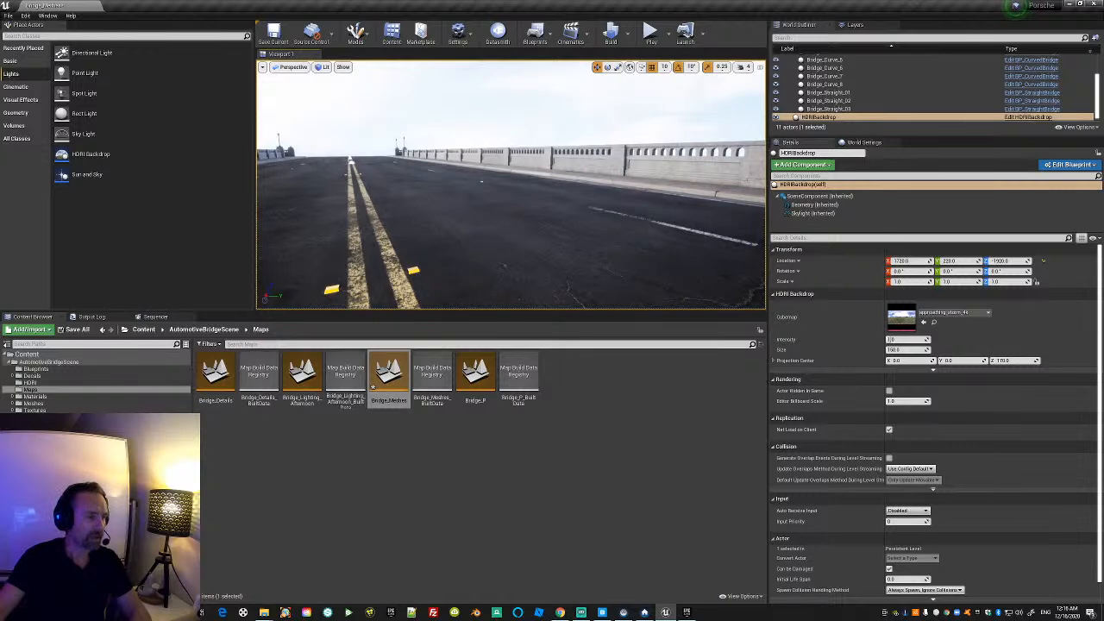
Select Bridge_Straight_01 and examine the bridge from below and along its road.
click(444, 209)
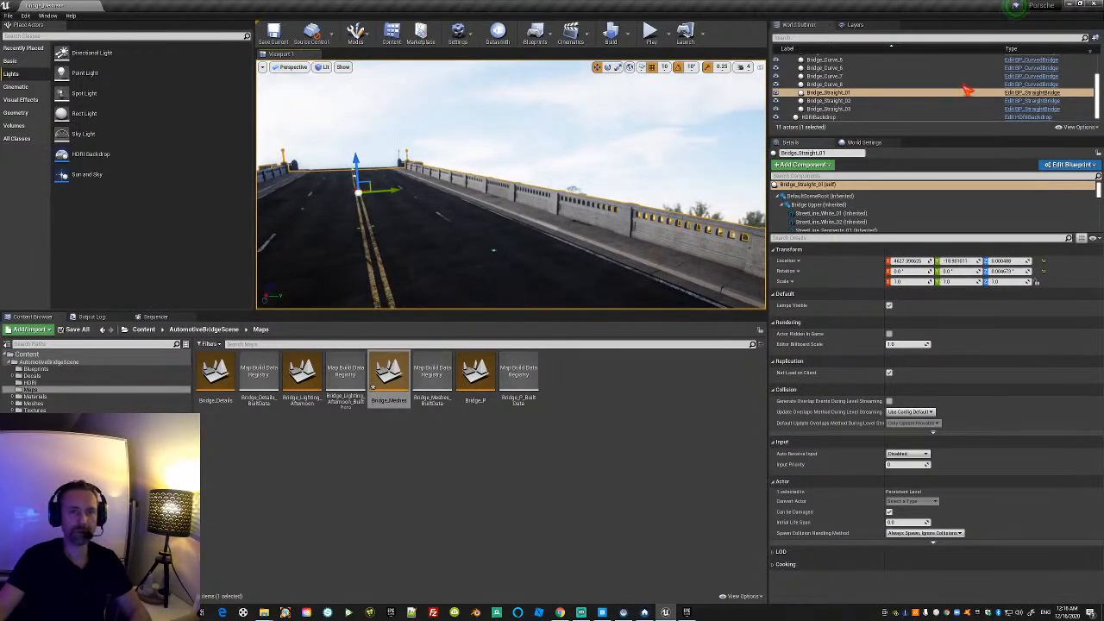
click(820, 101)
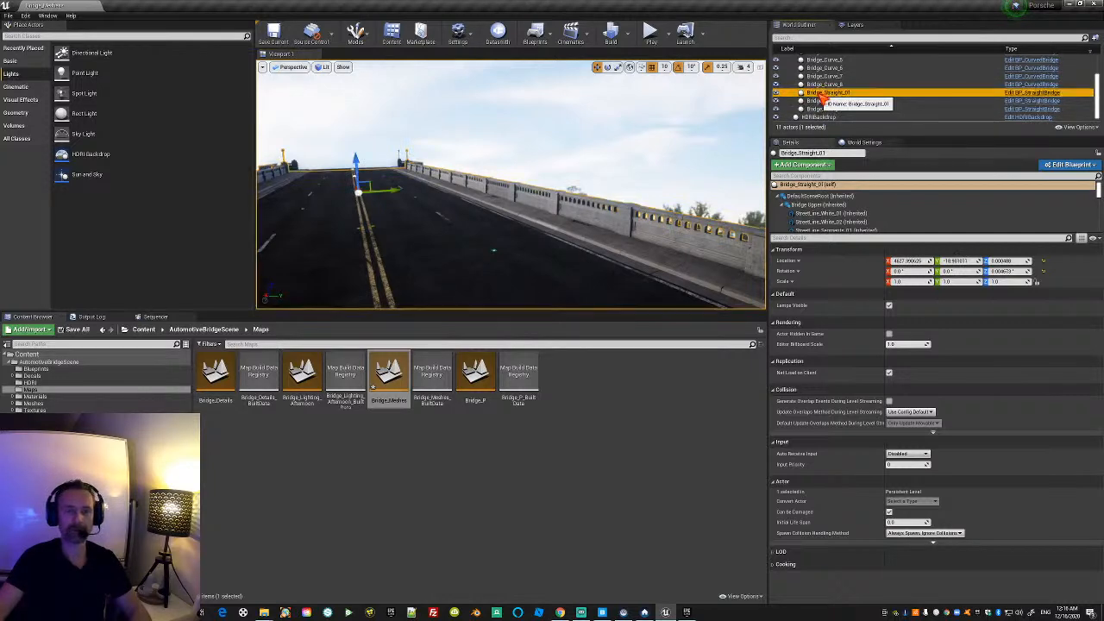
right_drag(624, 207, 677, 159)
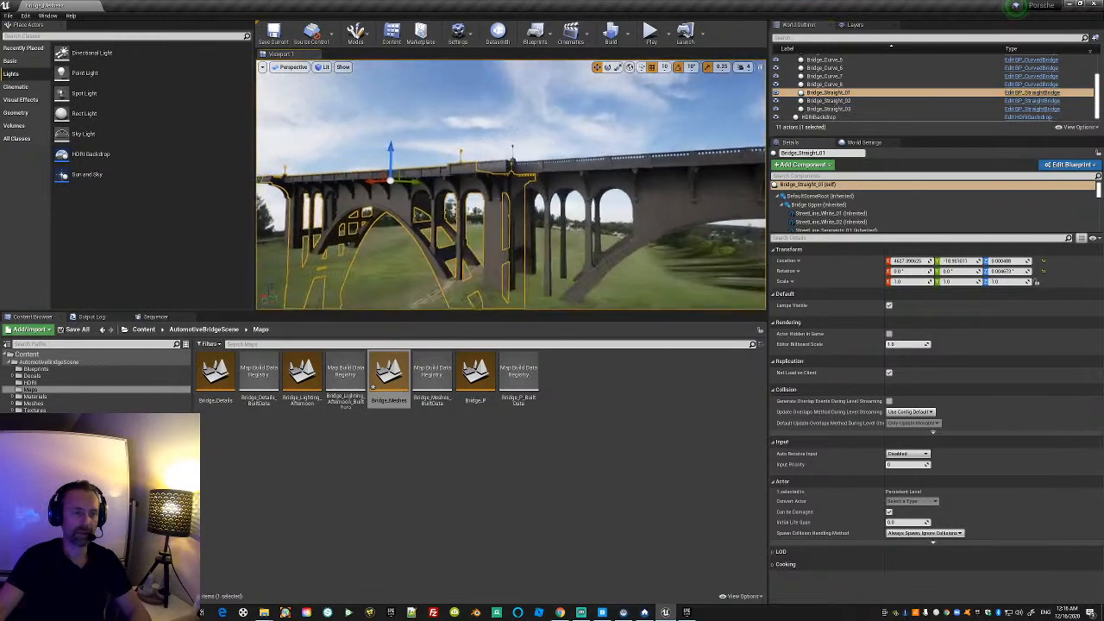
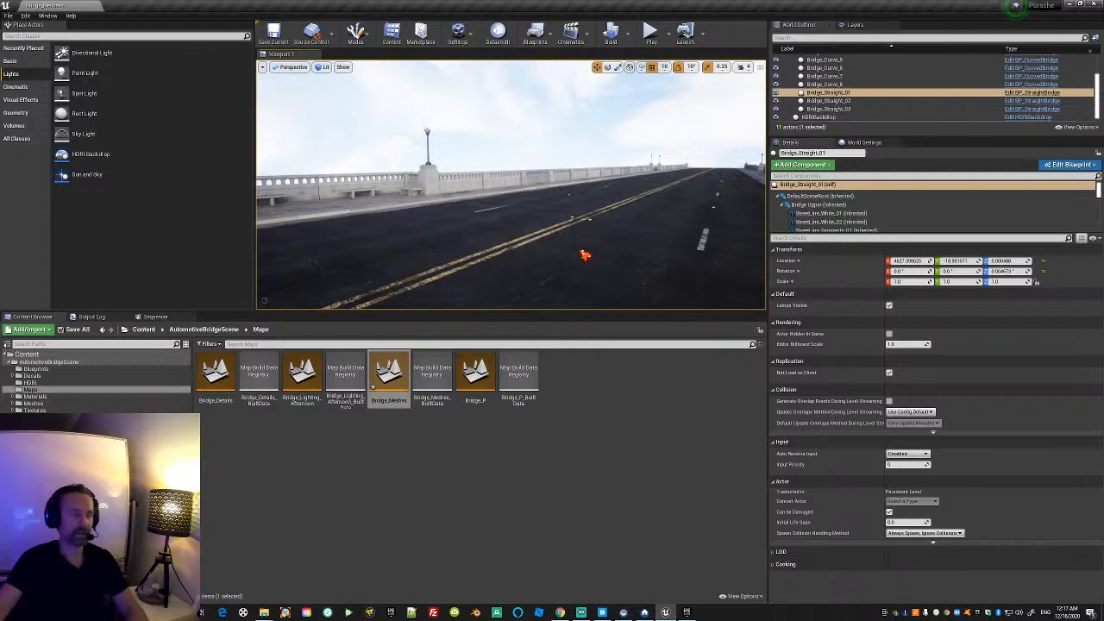
key(w)
right_drag(466, 198, 560, 211)
right_drag(510, 185, 604, 224)
mouse_move(466, 241)
right_down()
mouse_move(458, 259)
mouse_move(460, 248)
mouse_move(367, 255)
mouse_move(406, 269)
mouse_move(449, 257)
mouse_move(464, 239)
right_up()
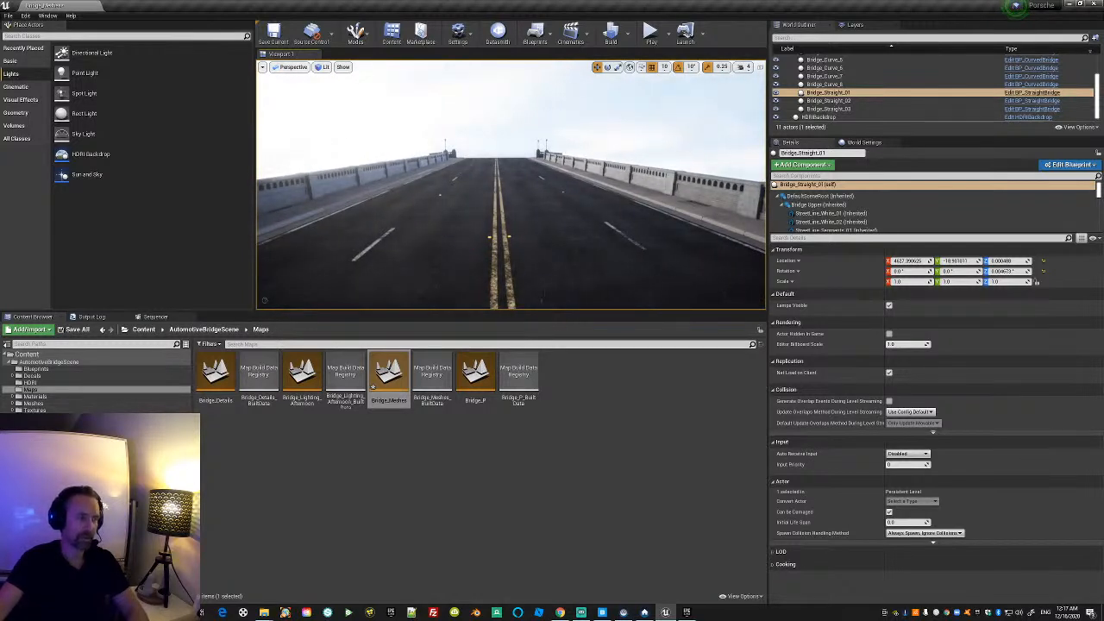
Place the Porsche's scene asset from the Datasmith/scene folder in the middle of the bridge road.
click(39, 418)
double_click(212, 378)
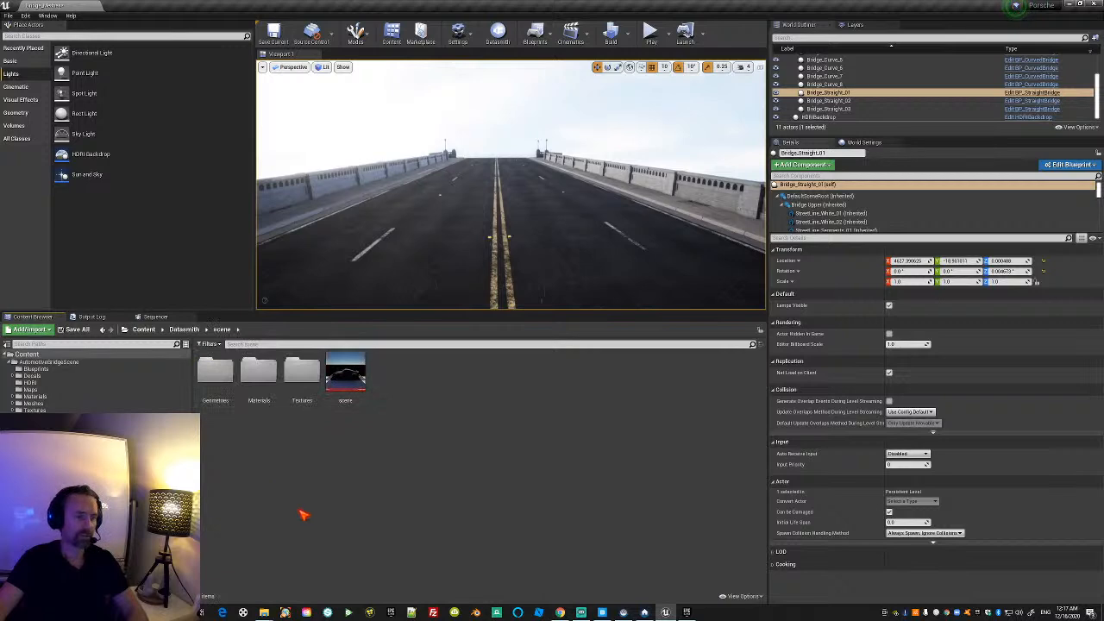
drag(345, 376, 503, 220)
right_drag(534, 282, 593, 248)
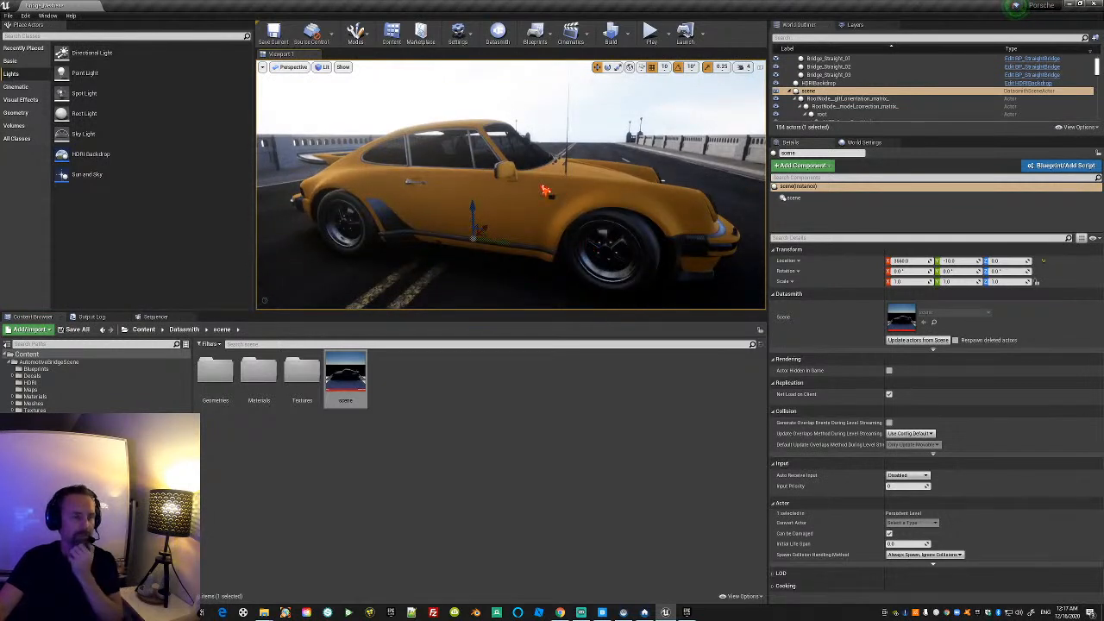
Save the level under the new name Bridge_and_Porsche in the Content folder.
click(8, 16)
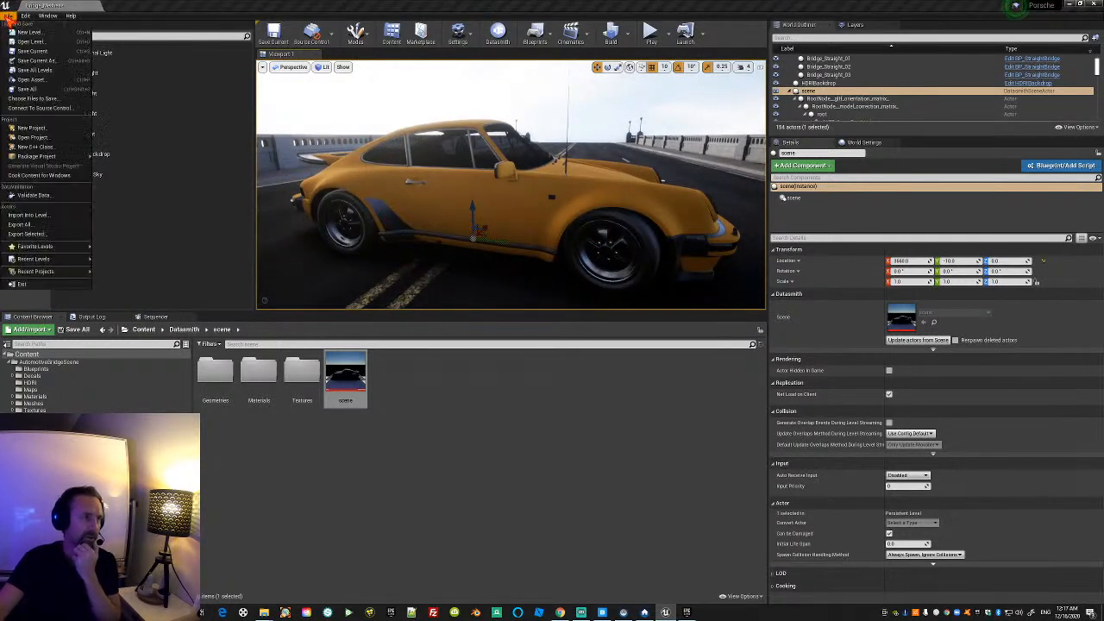
click(37, 64)
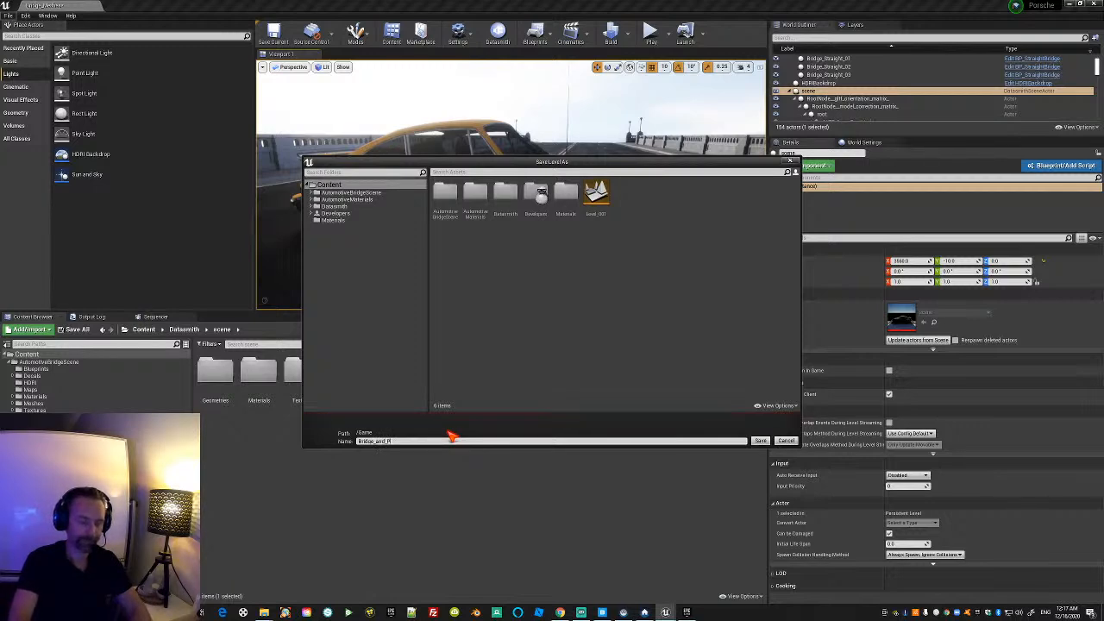
key(Return)
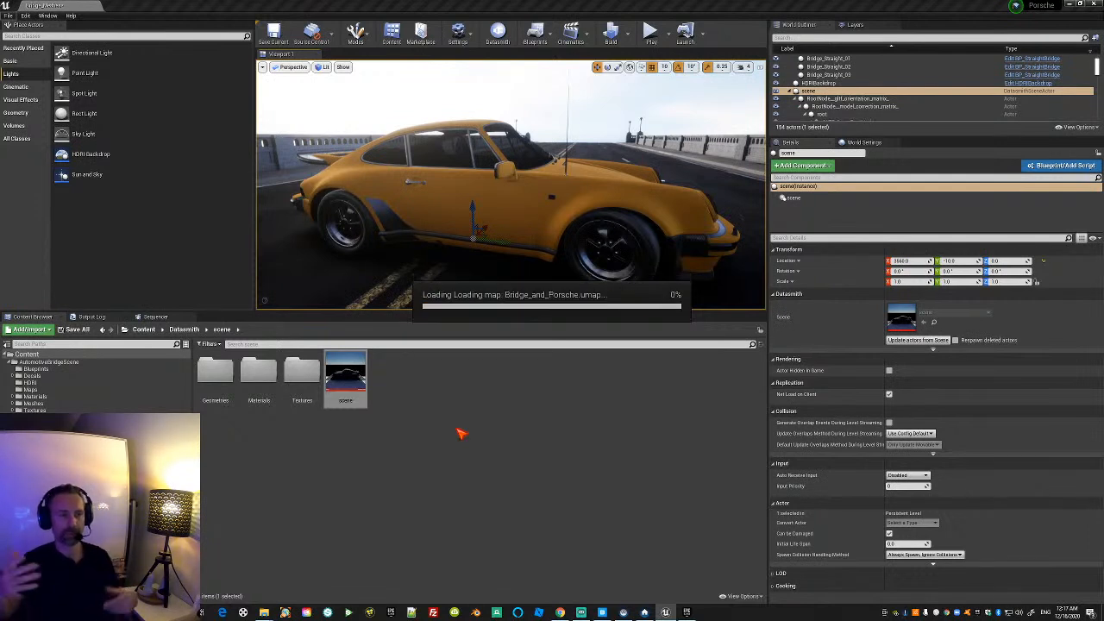
Look around the Porsche on the bridge and frame it from its front corner.
key(w)
right_drag(587, 219, 367, 220)
key(d)
click(545, 195)
right_drag(546, 195, 580, 204)
key(a)
key(w)
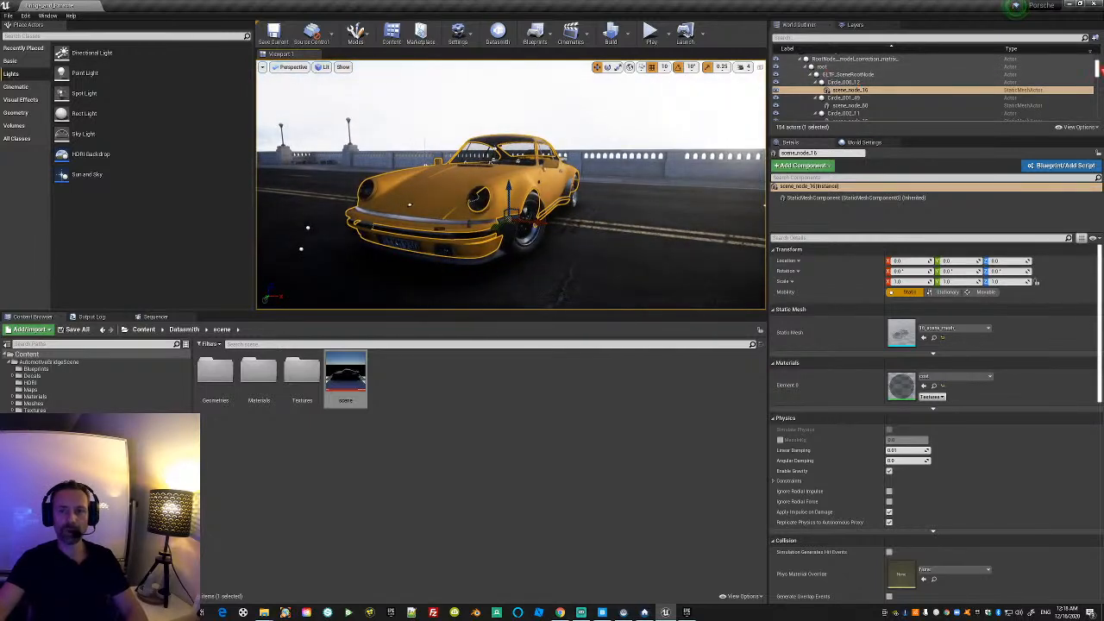
Collapse the Porsche's scene hierarchy in the World Outliner and select the HDRIBackdrop.
scroll(862, 86, up, 3)
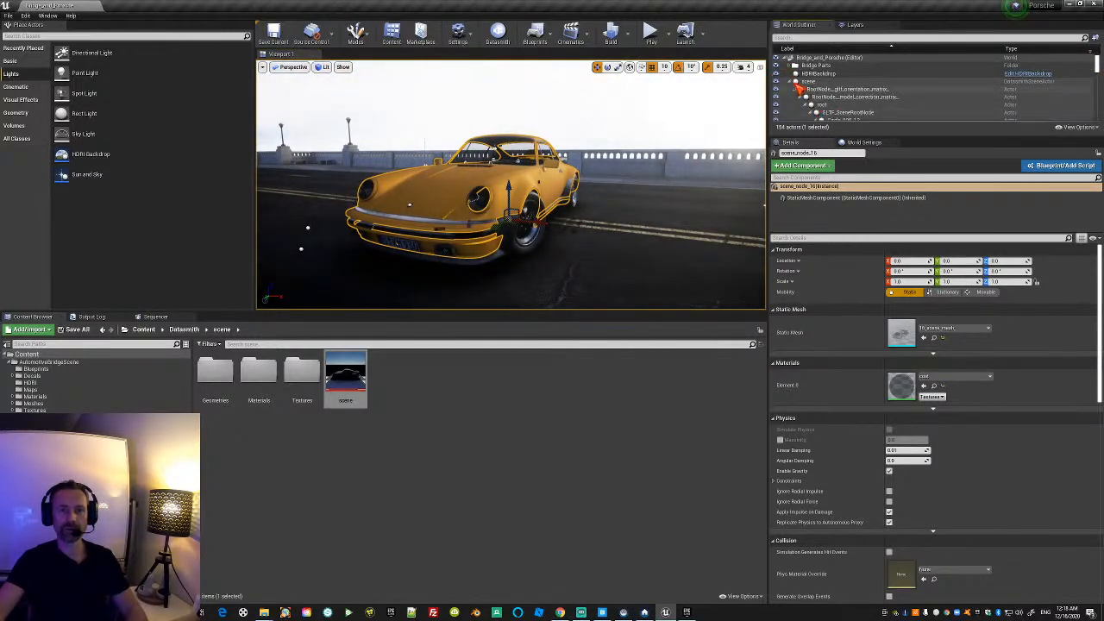
click(795, 82)
click(809, 75)
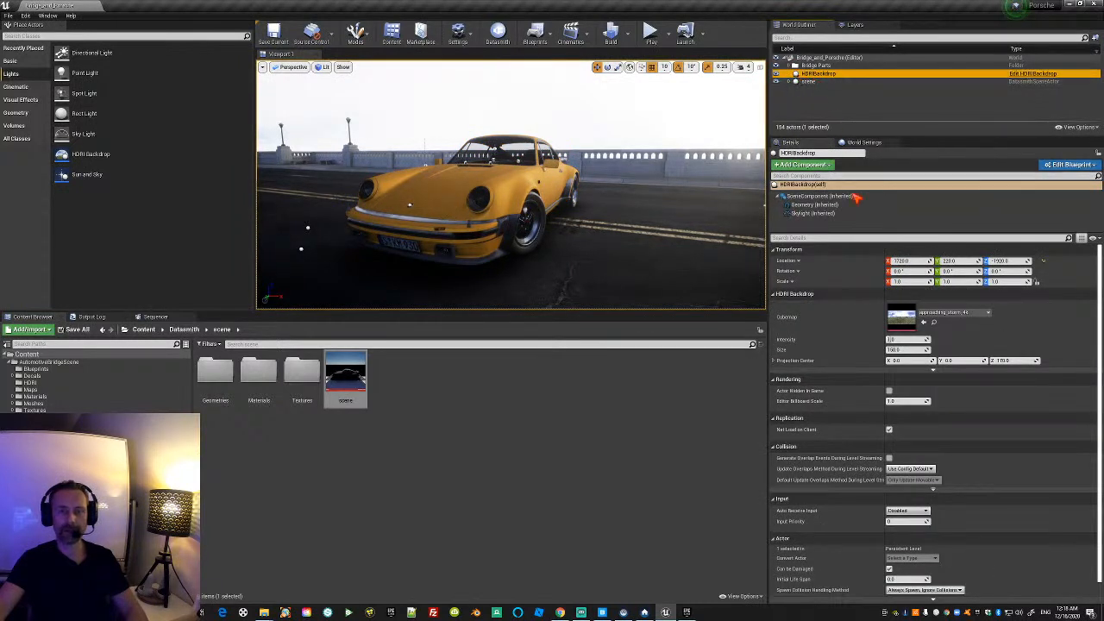
Add a Post Process Volume next to the Porsche and enable its Infinite Extent (Unbound) option.
click(21, 100)
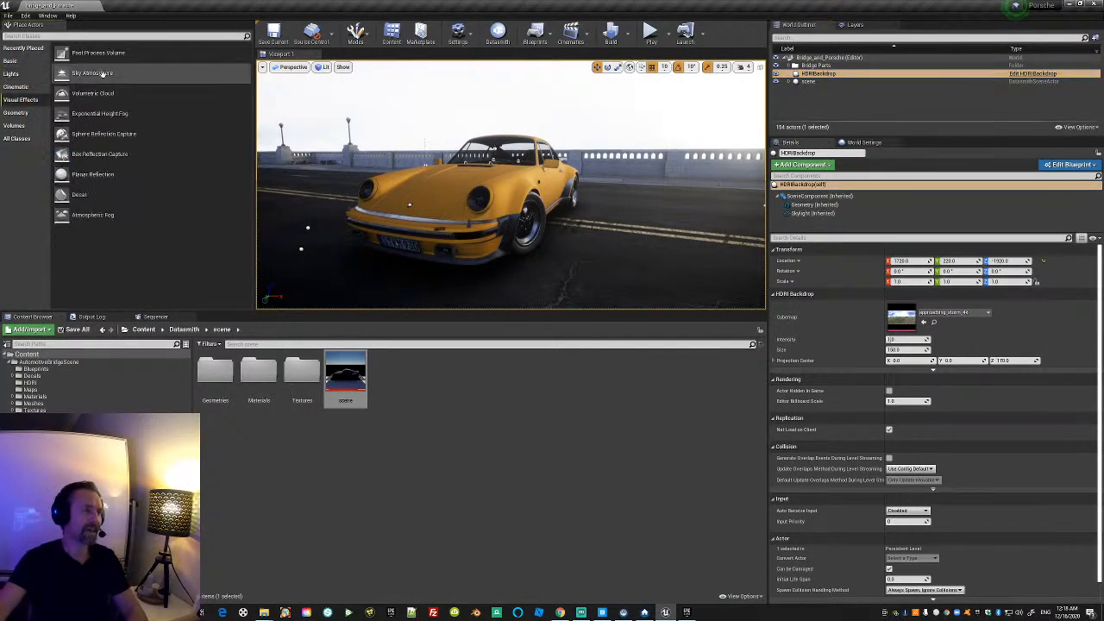
drag(94, 52, 700, 254)
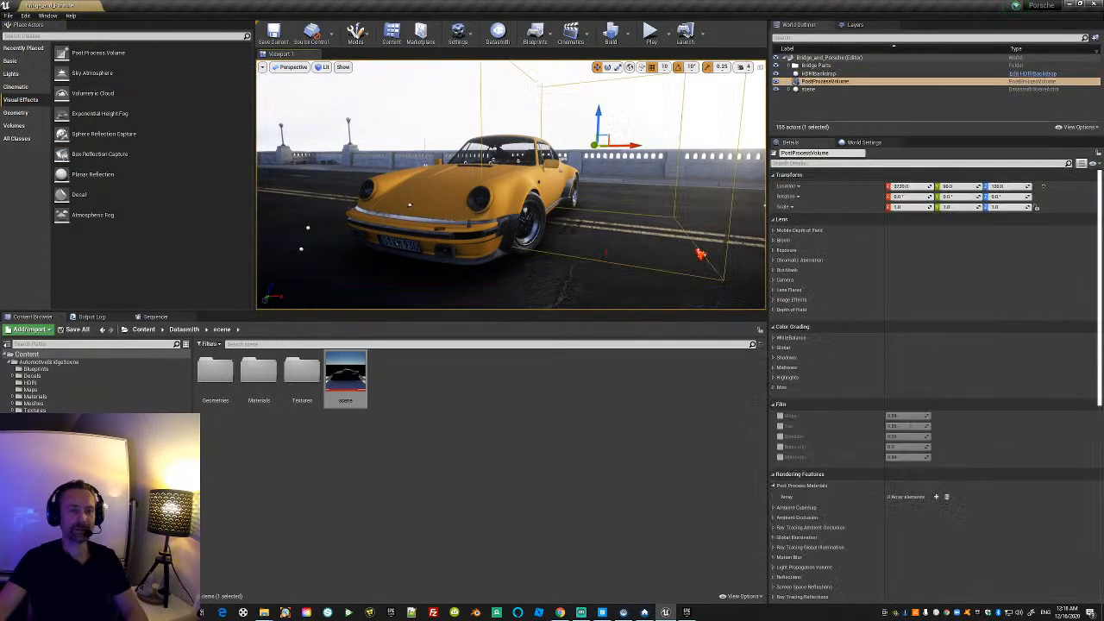
click(836, 163)
text(unbound)
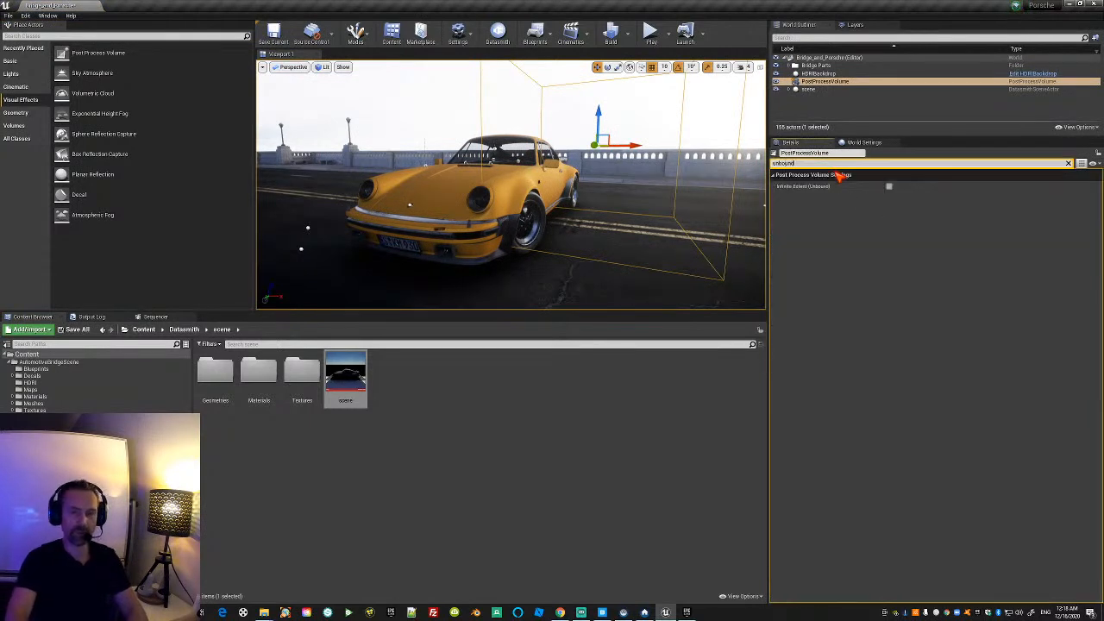
click(888, 185)
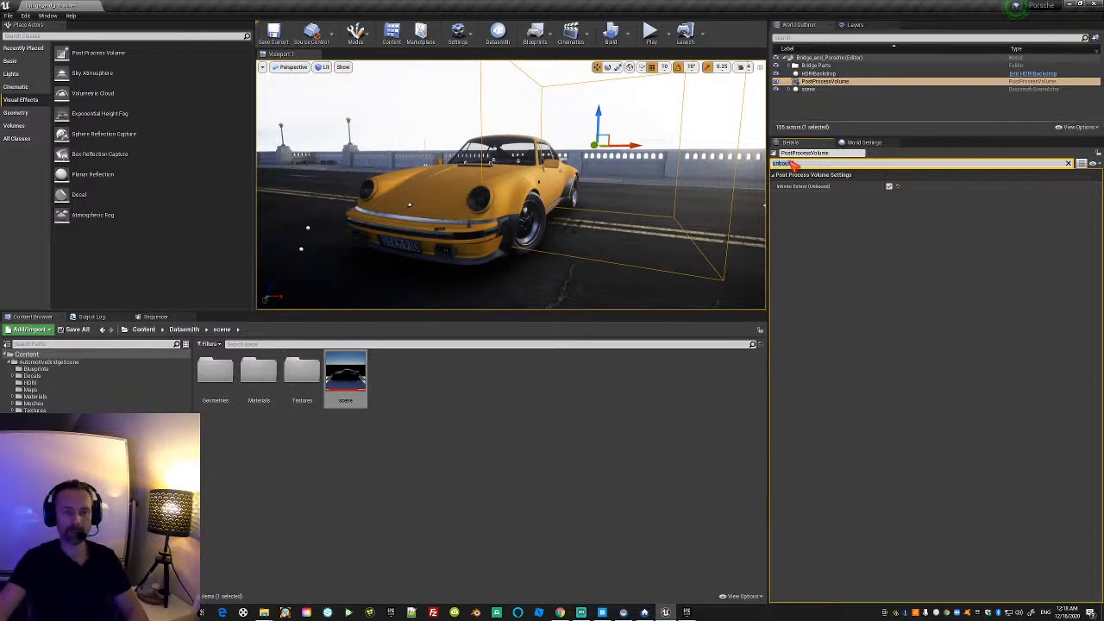
Override the volume's exposure with Manual metering mode and an exposure compensation of about 12.71.
key(BackSpace)
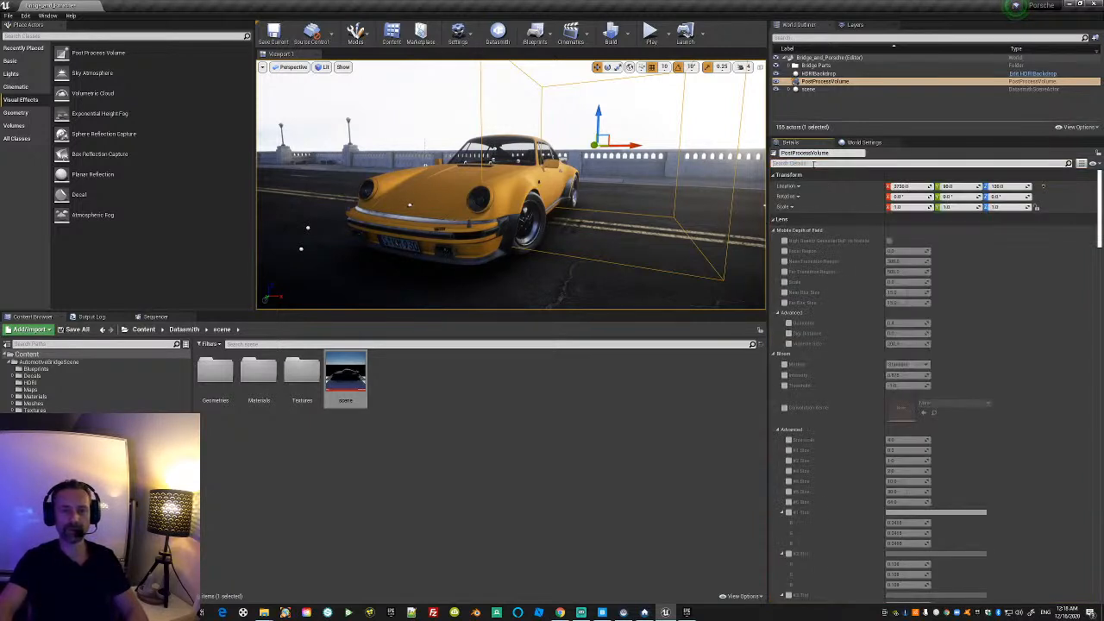
text(expos)
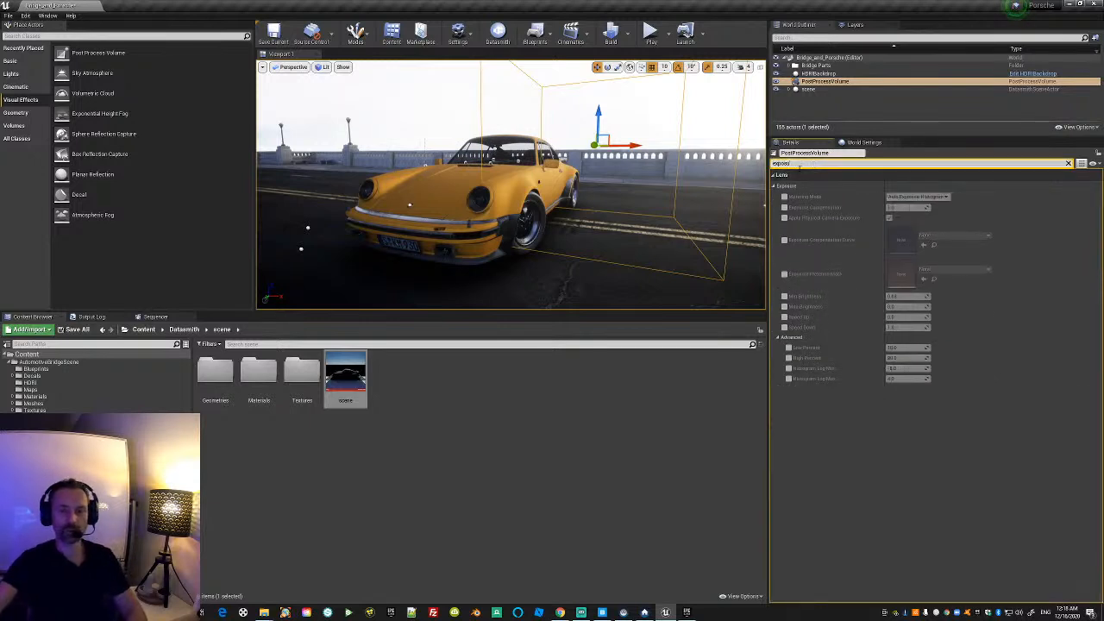
text(u)
click(785, 197)
click(784, 207)
click(917, 197)
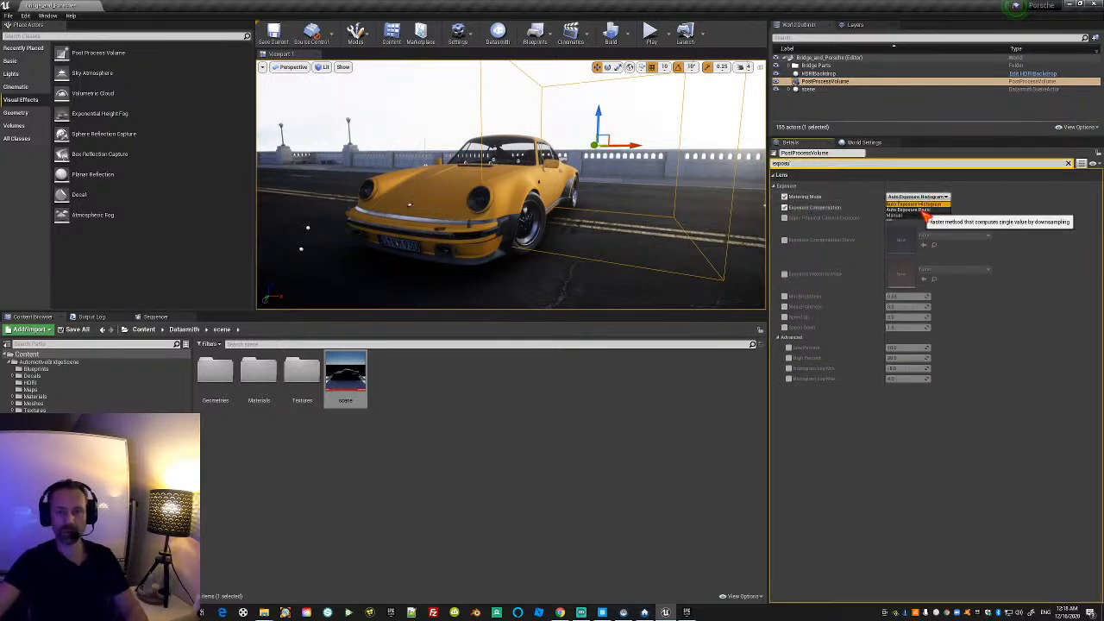
click(917, 216)
drag(895, 207, 928, 207)
Override the volume's bloom with the Standard method and set both its intensity and threshold to 0.
drag(795, 163, 762, 163)
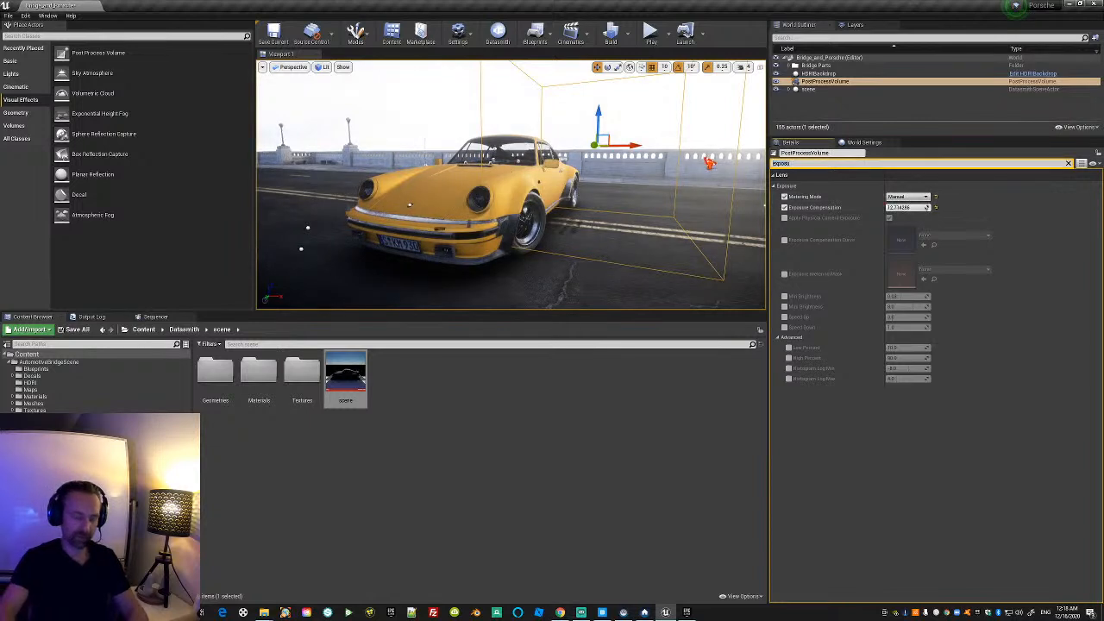
text(bloom)
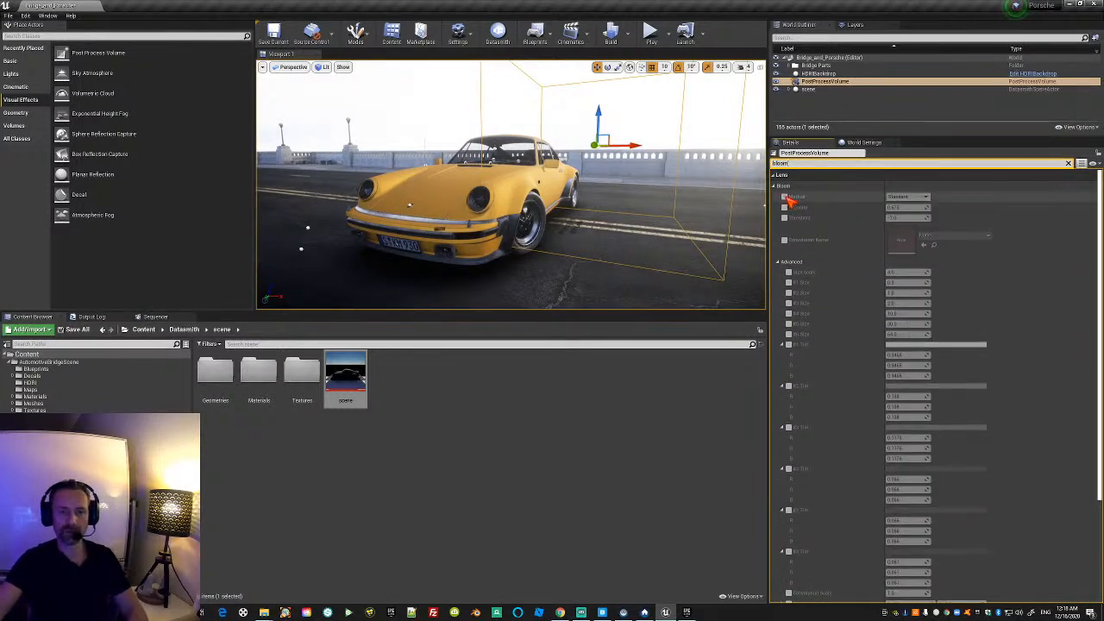
click(901, 197)
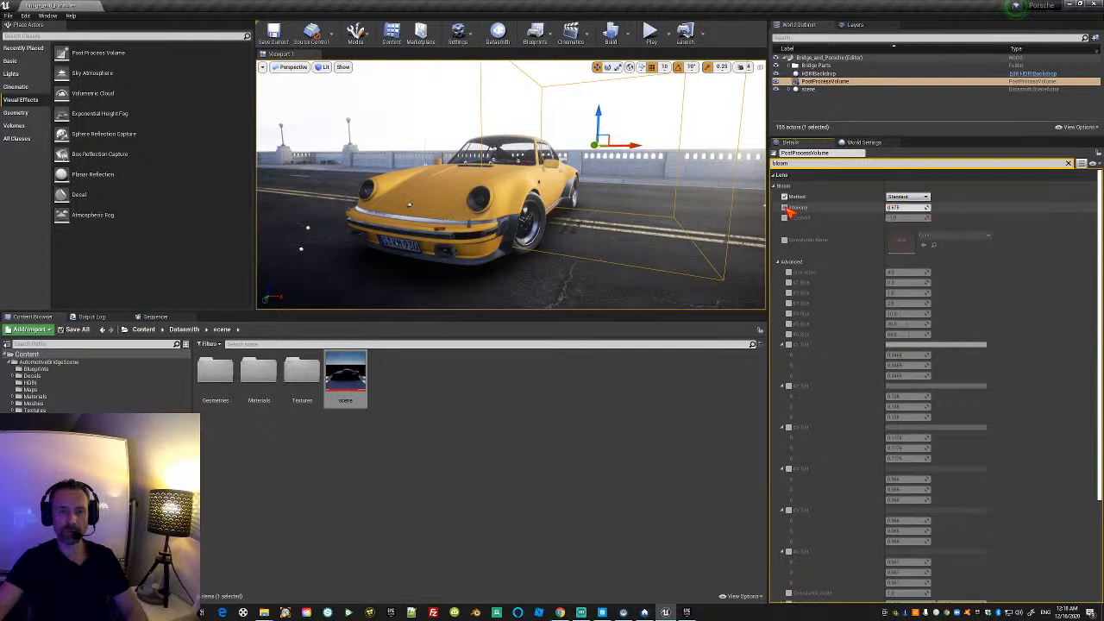
drag(907, 208, 886, 208)
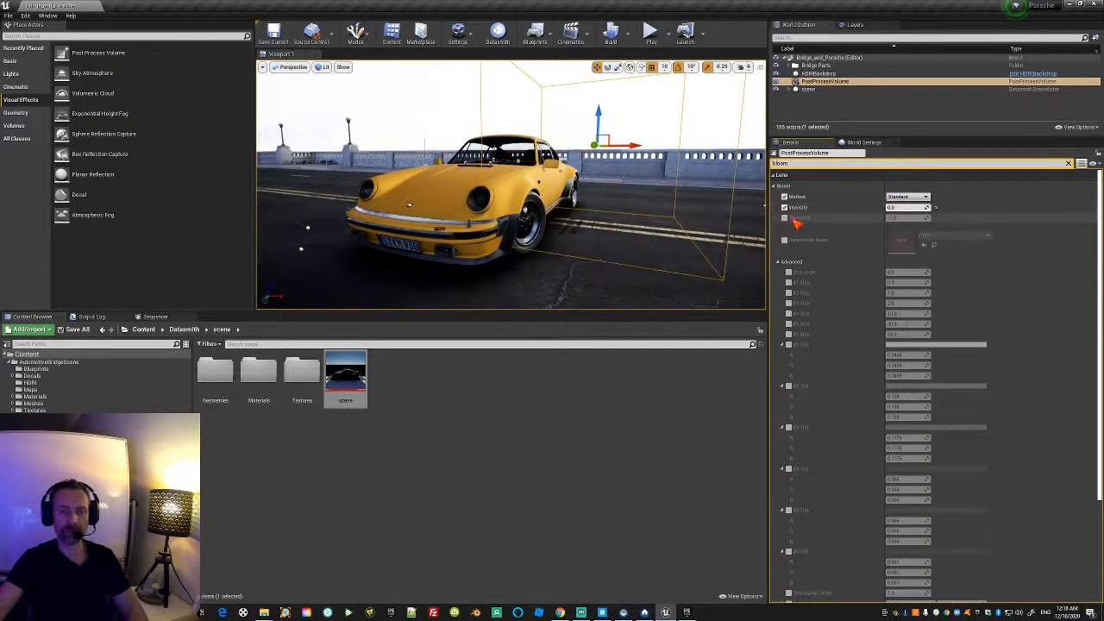
click(906, 217)
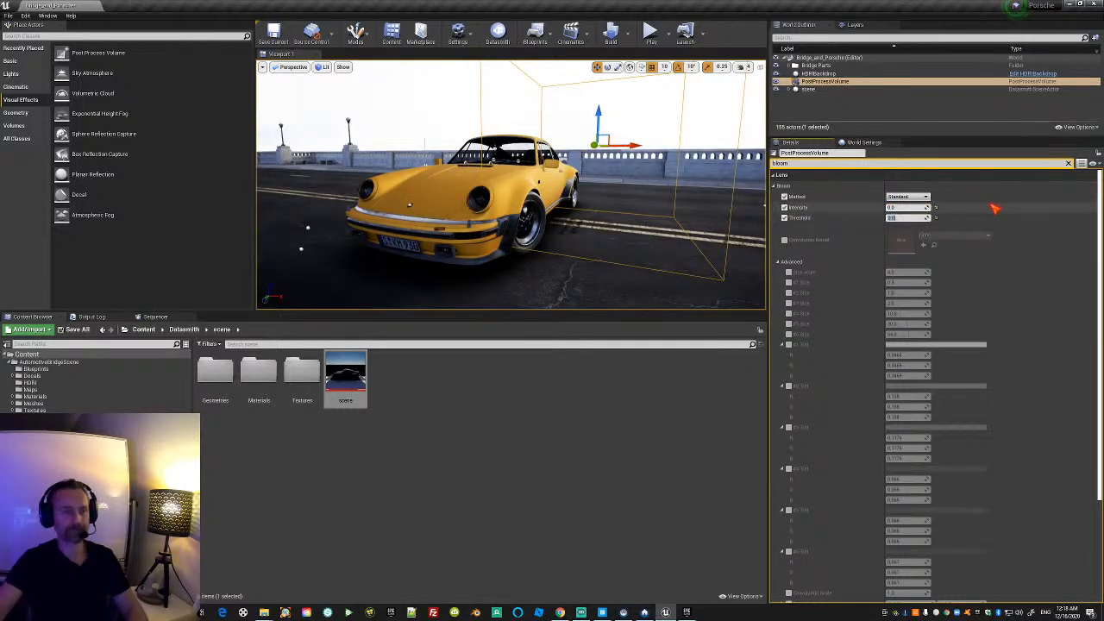
Apply the MI_CarPaint_Orange material from the AutomotiveMaterials exterior car paint folder to the Porsche's body.
right_drag(552, 190, 676, 209)
key(f)
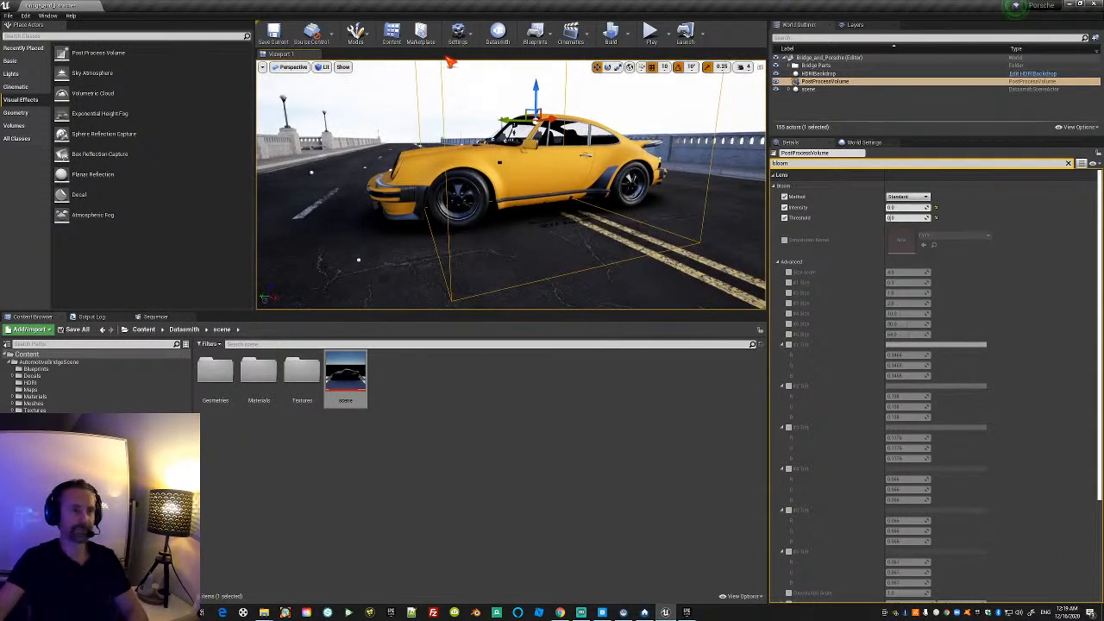
click(35, 396)
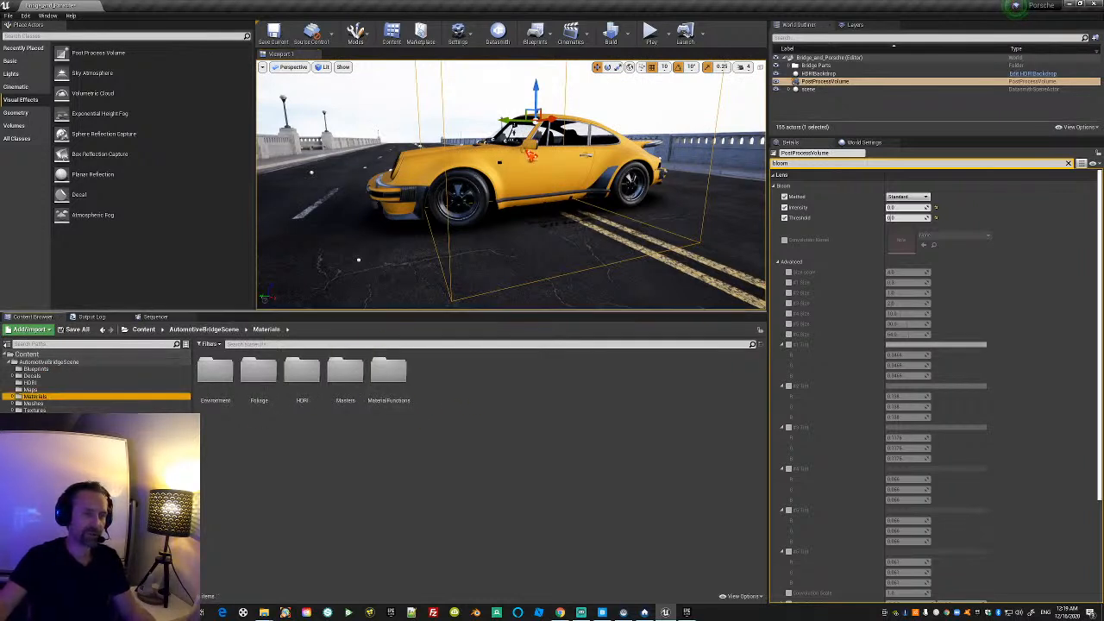
click(354, 258)
key(g)
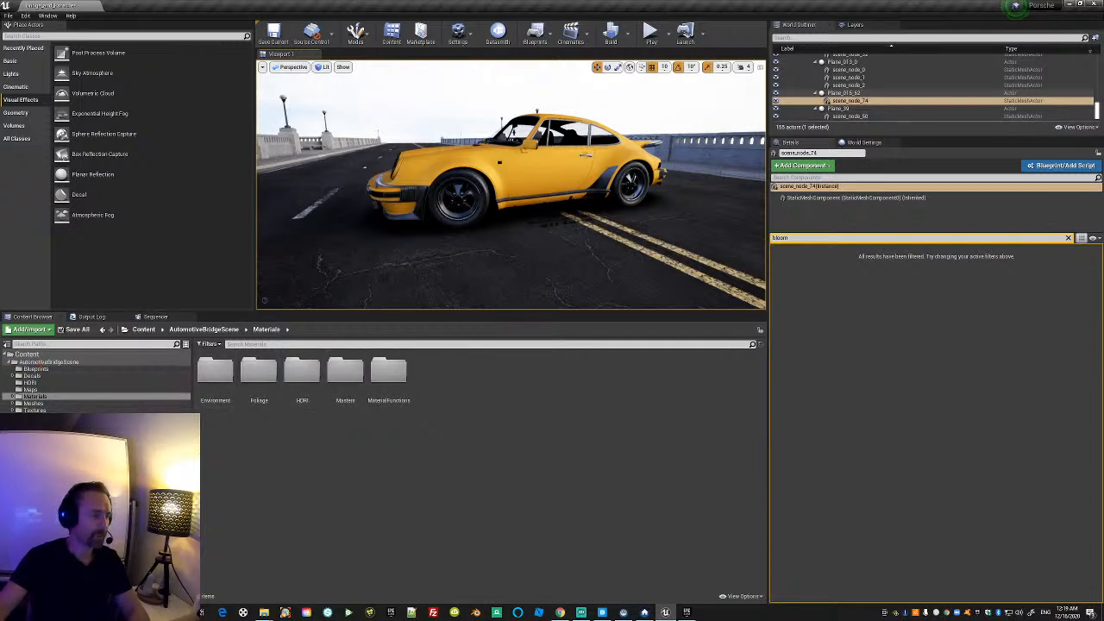
click(53, 418)
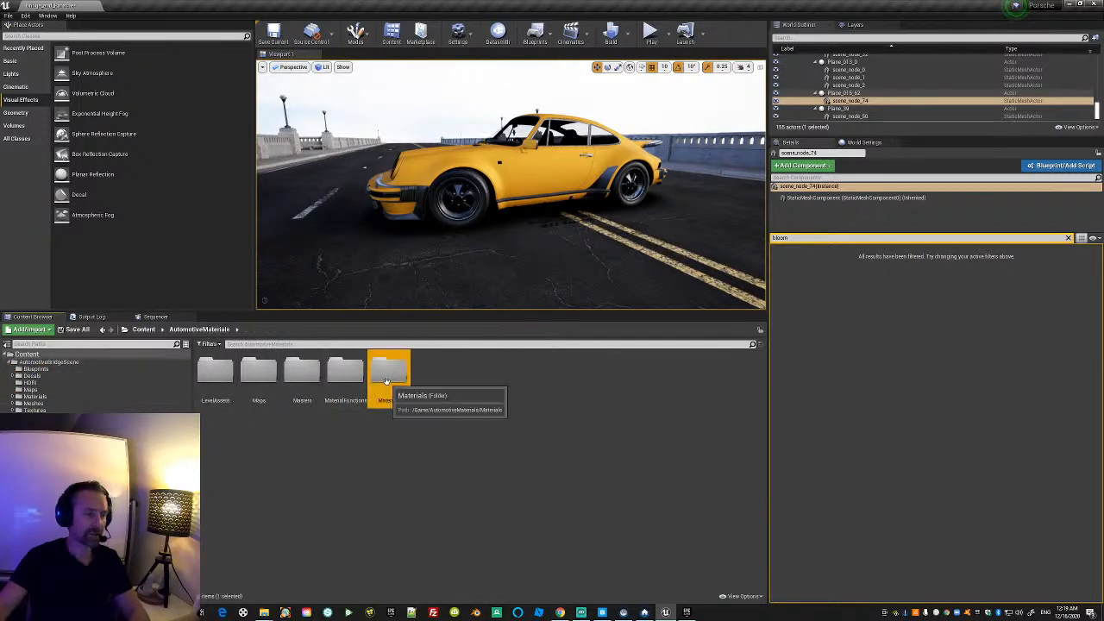
double_click(388, 372)
double_click(214, 371)
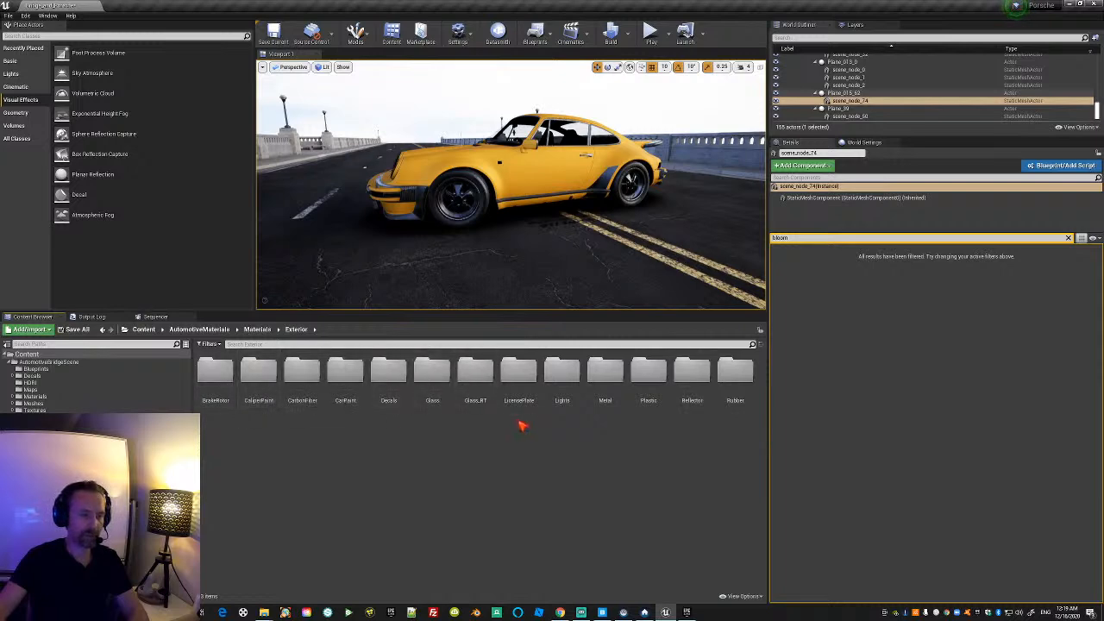
double_click(345, 371)
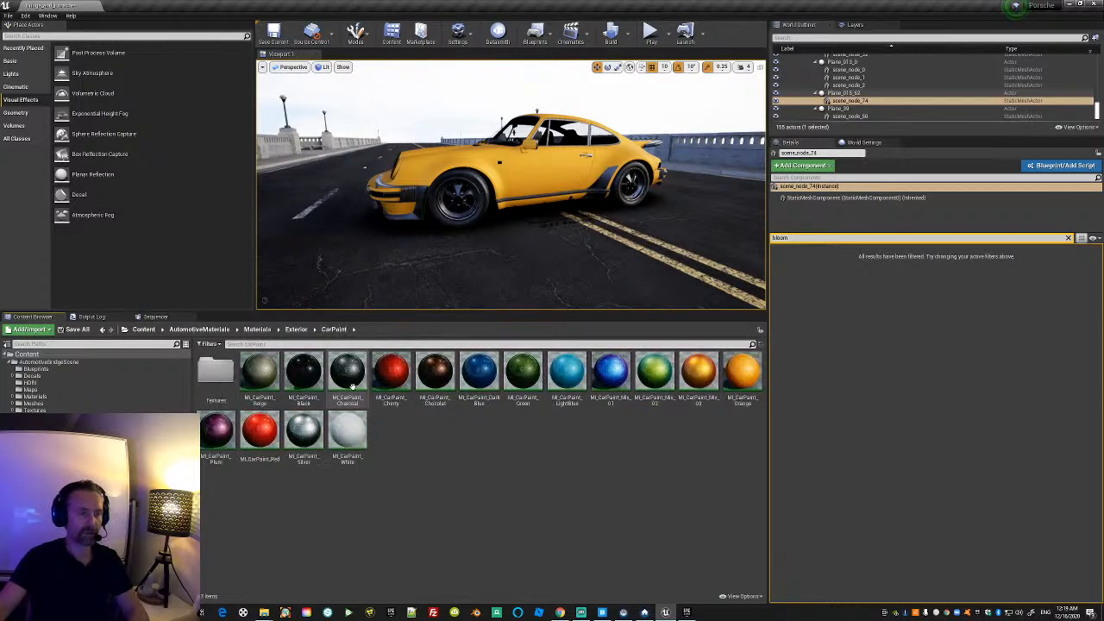
drag(745, 373, 540, 181)
Examine the orange car paint along the Porsche's side, hood and windows up close.
right_drag(550, 222, 440, 280)
key(w)
key(s)
key(d)
key(a)
key(w)
click(556, 245)
mouse_move(556, 245)
right_down()
mouse_move(613, 235)
mouse_move(579, 269)
mouse_move(570, 245)
right_up()
key(s)
key(a)
key(w)
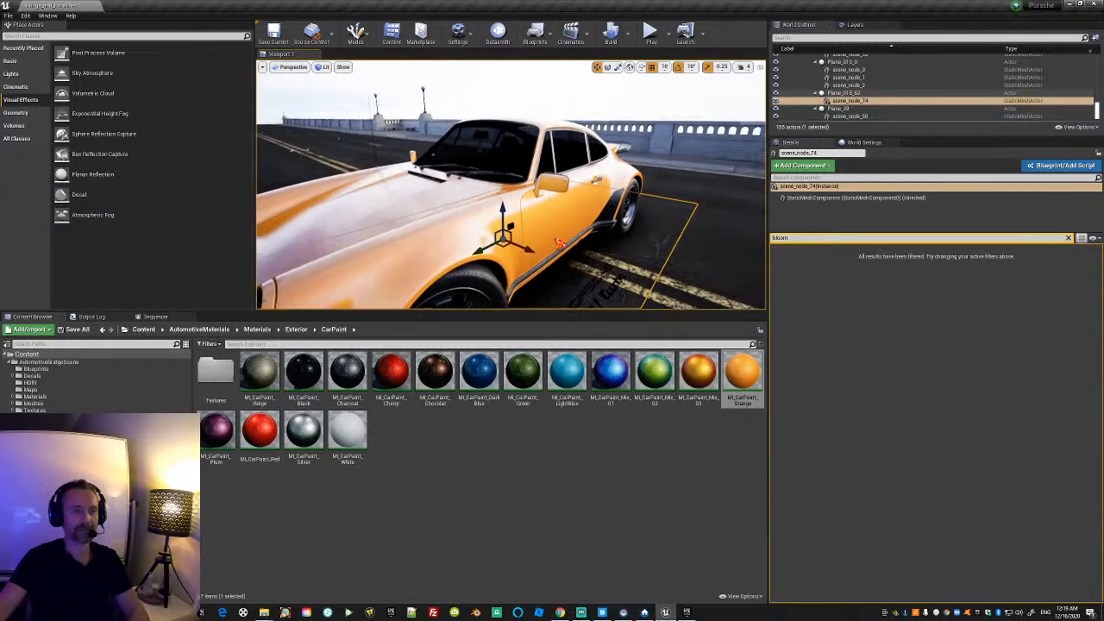
Override the PostProcessVolume's Include Translucent Objects setting for ray tracing reflections and set its translucency type to Ray Tracing.
click(829, 35)
text(post)
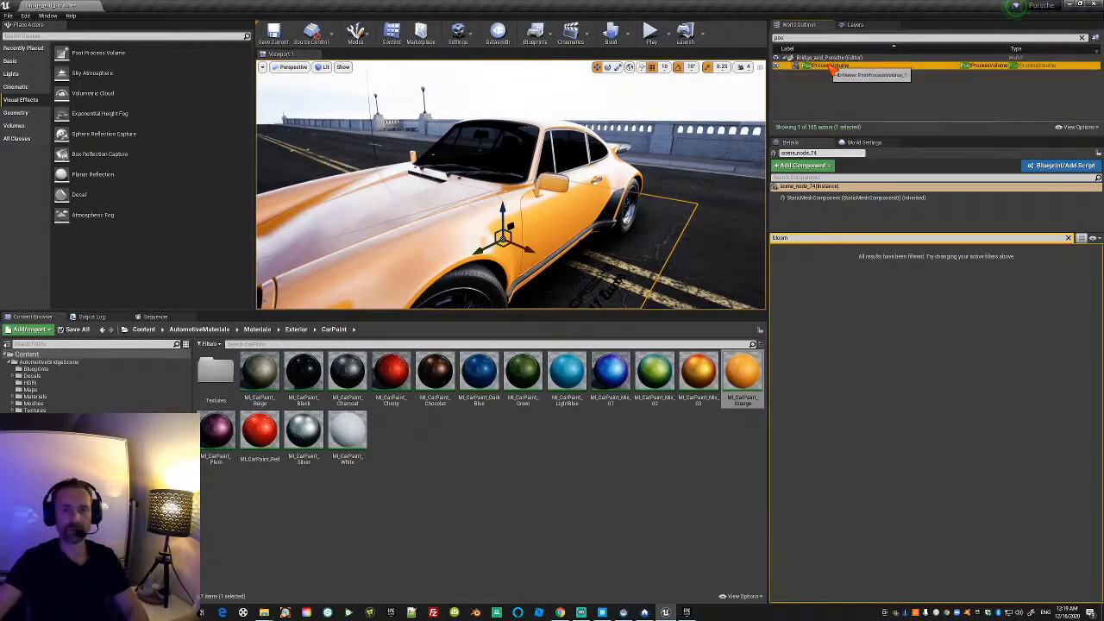
click(830, 65)
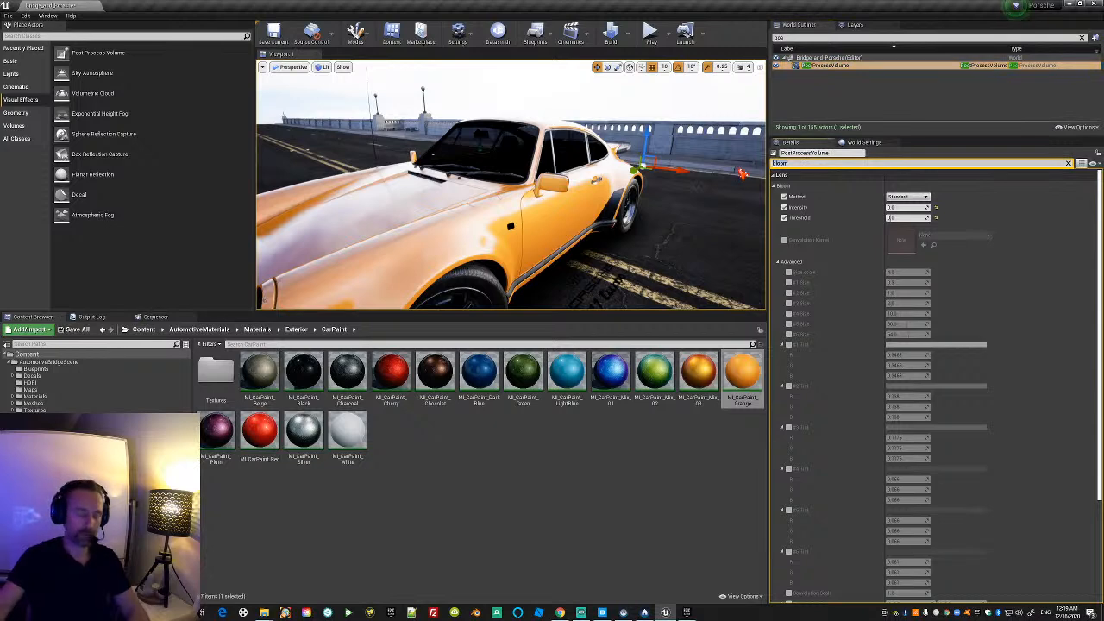
text(ex)
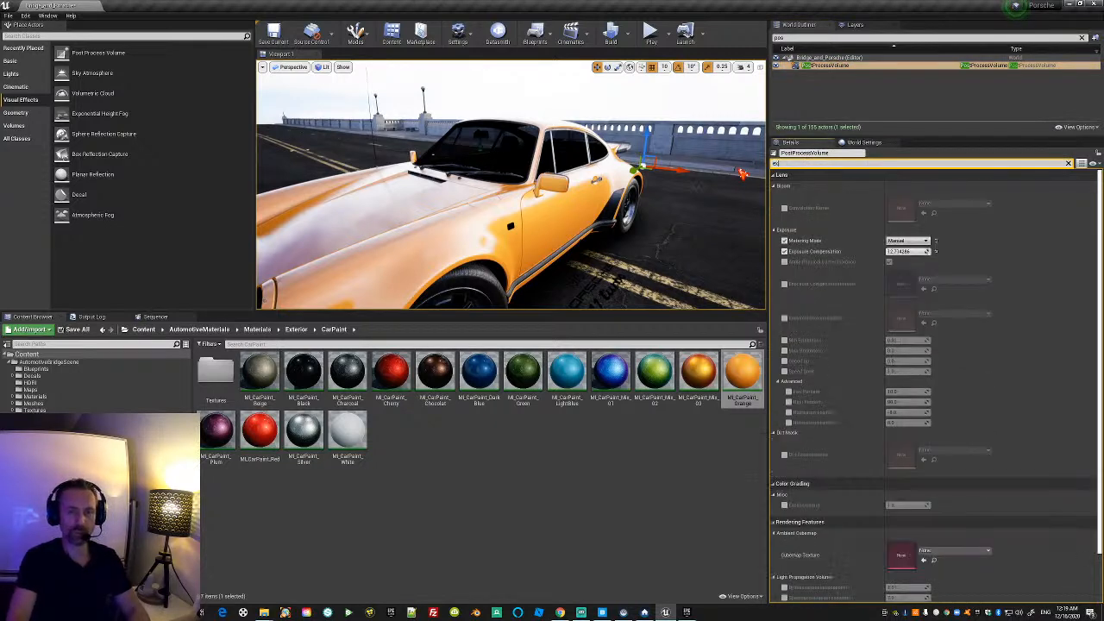
key(BackSpace)
key(BackSpace)
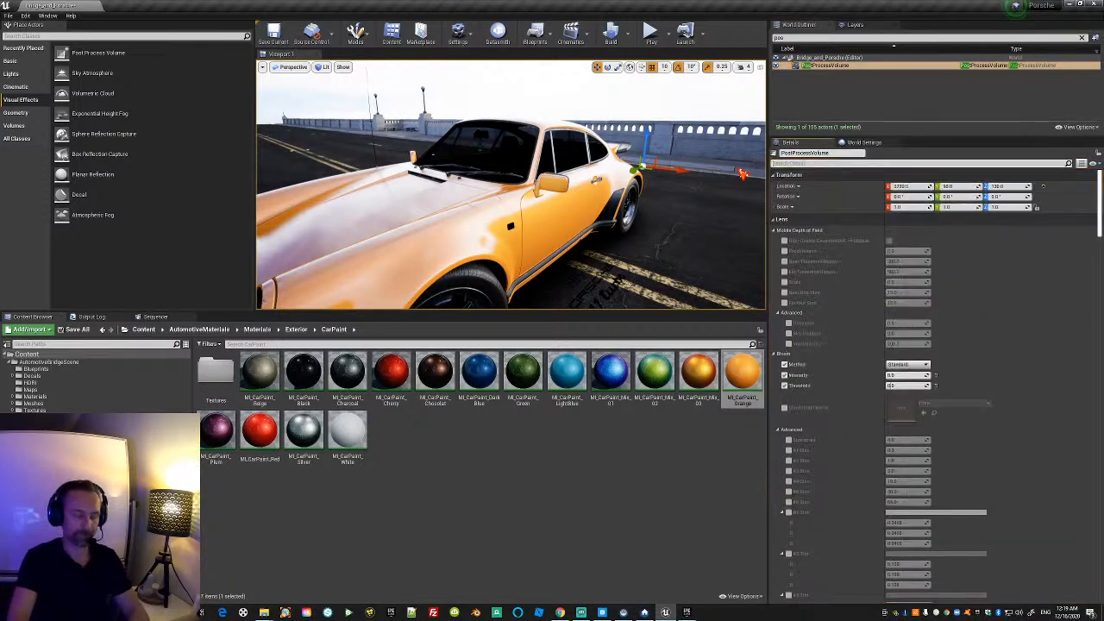
text(trans)
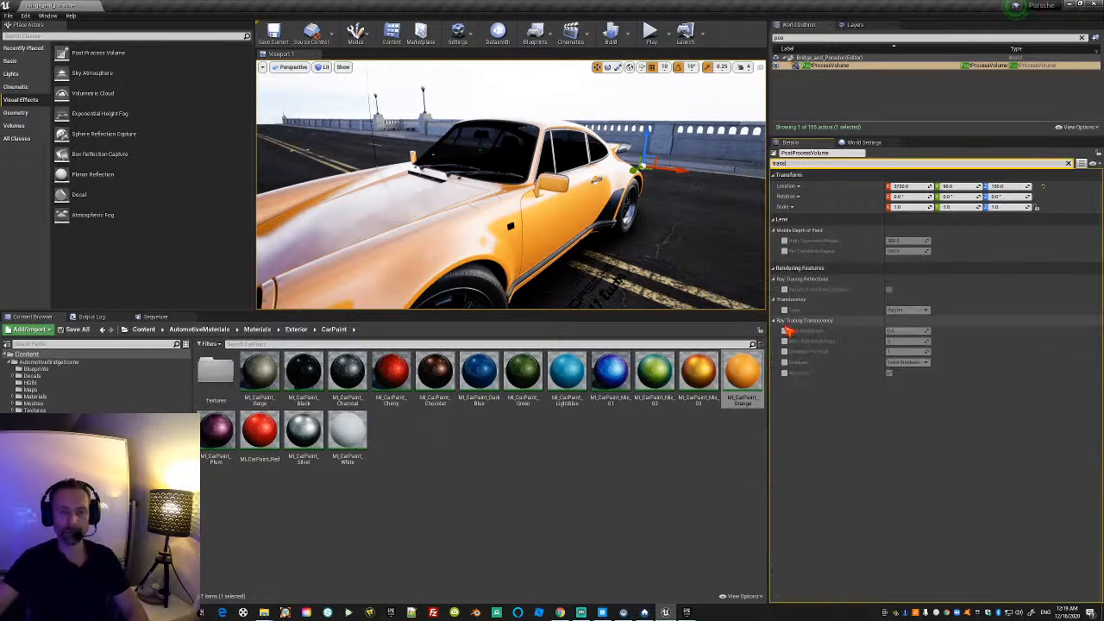
click(784, 290)
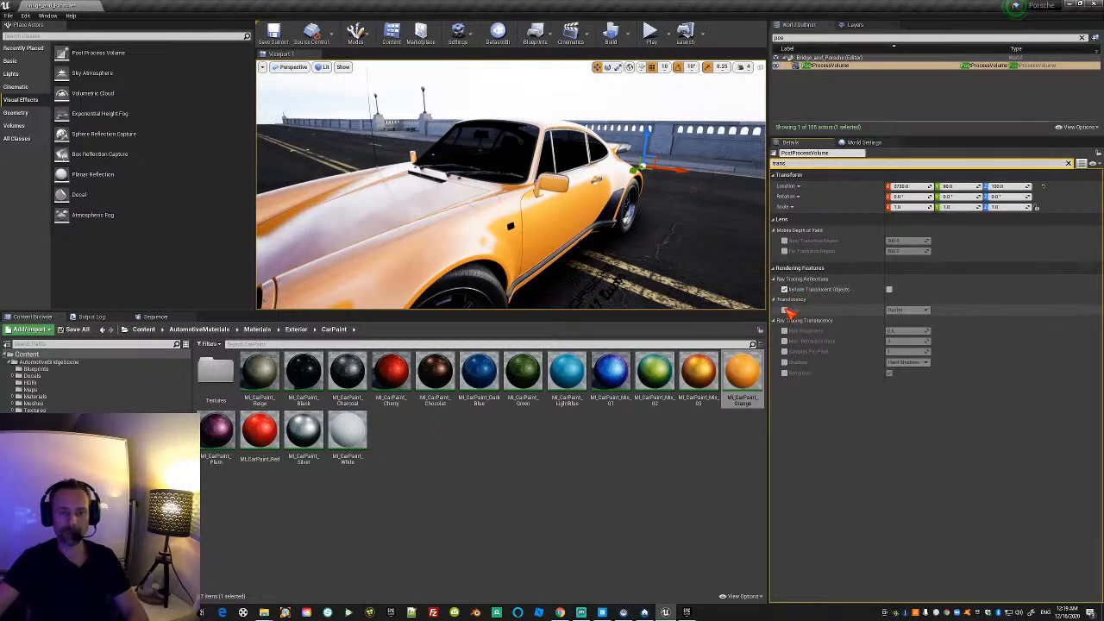
click(908, 324)
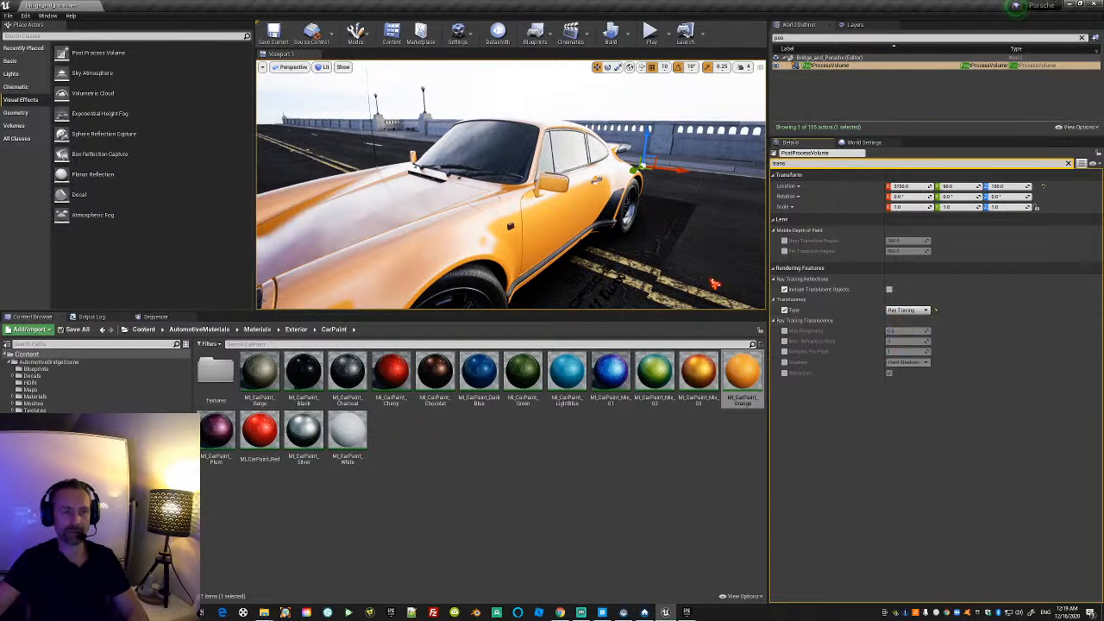
Override the volume's ray tracing translucency roughness, refraction rays, samples, shadows and refraction, with shadows set to Area Shadows.
click(784, 331)
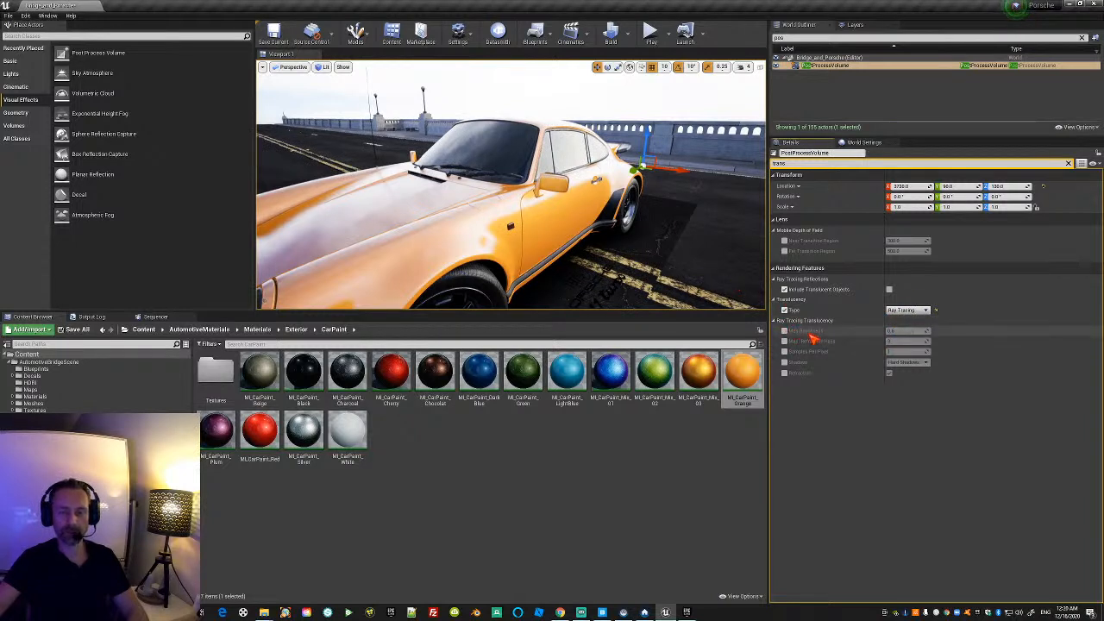
click(784, 342)
click(784, 352)
click(784, 362)
click(784, 373)
click(915, 362)
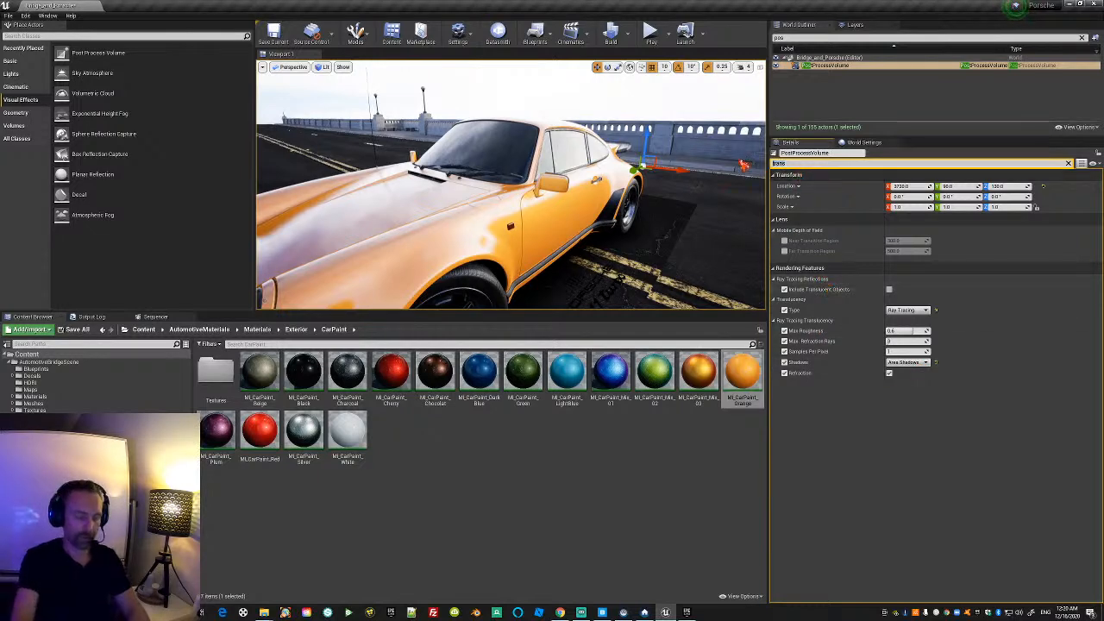
Override the volume's Ray Tracing Global Illumination type, Max Bounces and Samples Per Pixel.
key(ctrl+a)
text(ray)
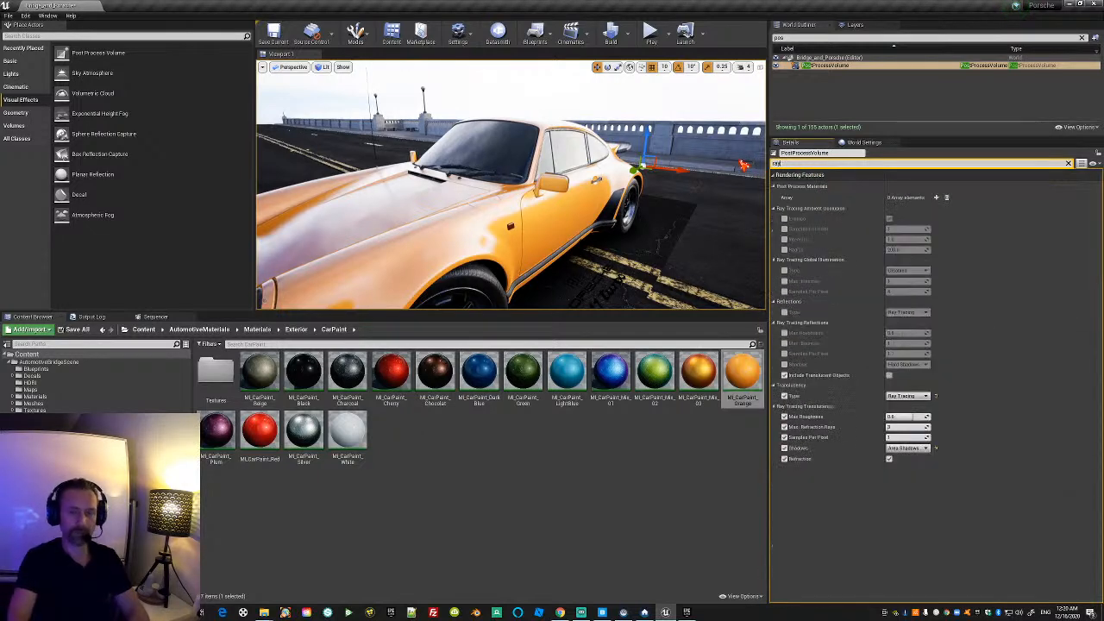
click(787, 271)
click(789, 281)
click(787, 292)
click(909, 271)
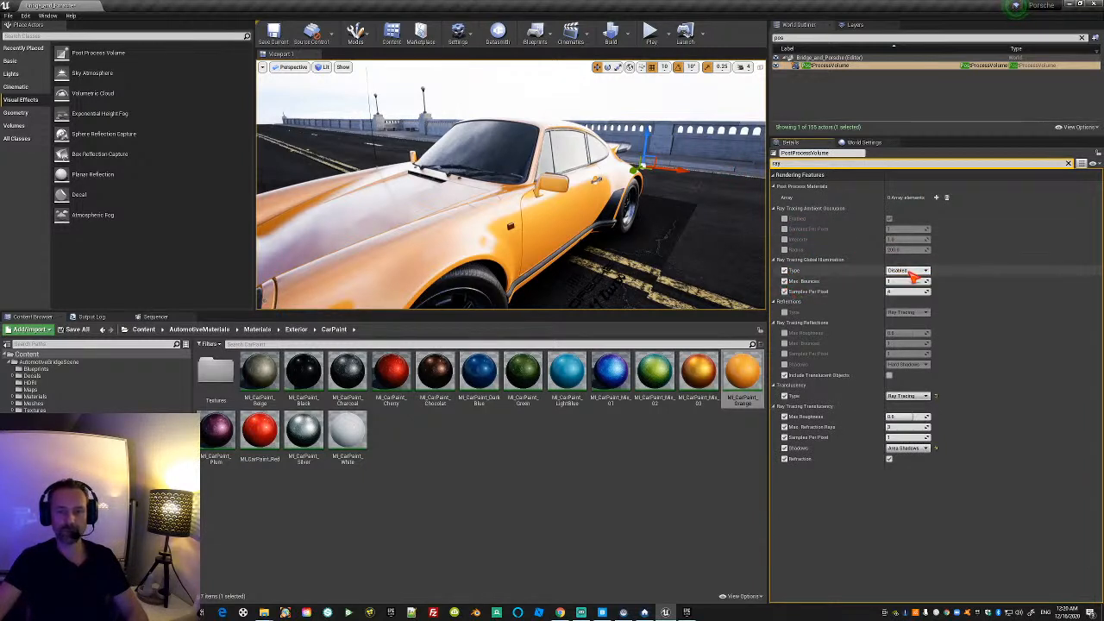
click(903, 283)
Pull the imported ground plane out from under the Porsche and delete it despite its scene reference.
right_drag(517, 199, 462, 239)
right_drag(695, 239, 665, 252)
click(627, 226)
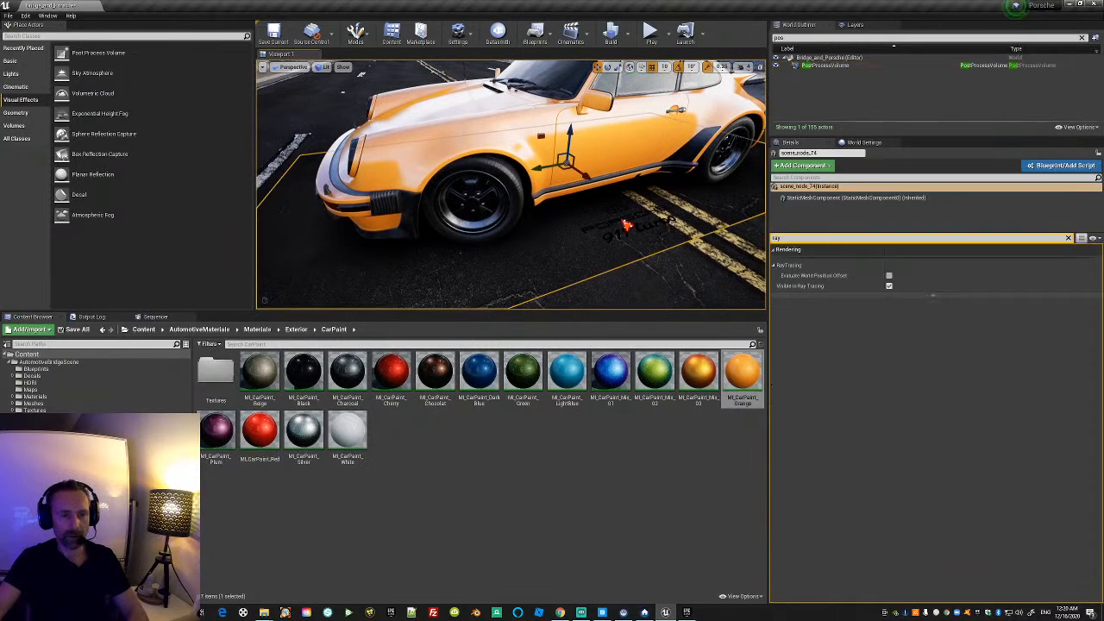
drag(585, 183, 711, 266)
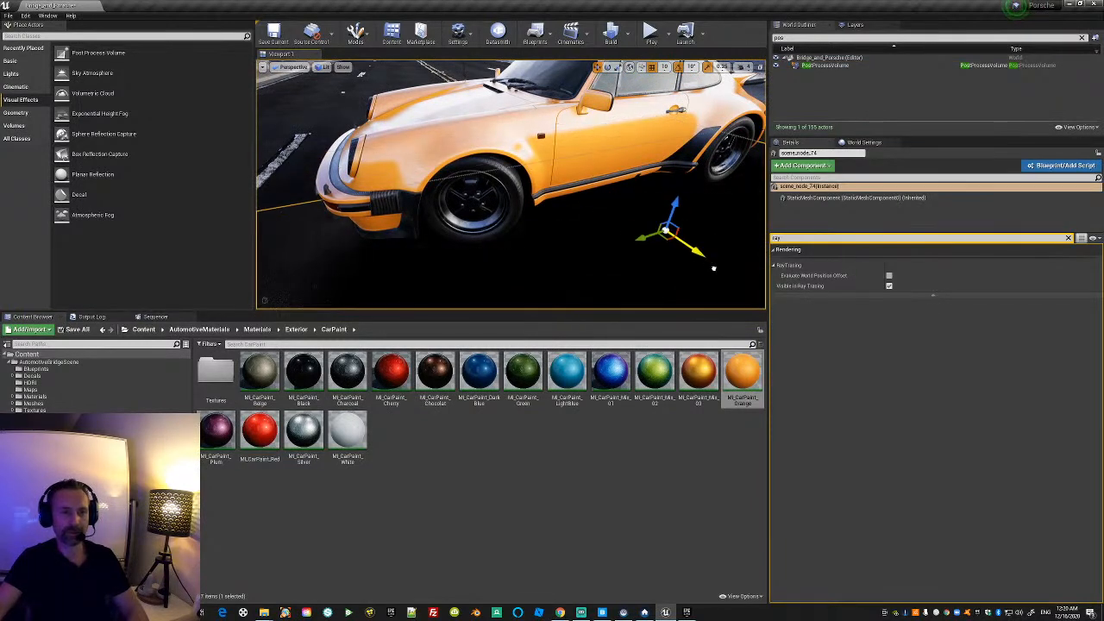
key(f)
drag(581, 209, 642, 257)
right_drag(643, 257, 548, 254)
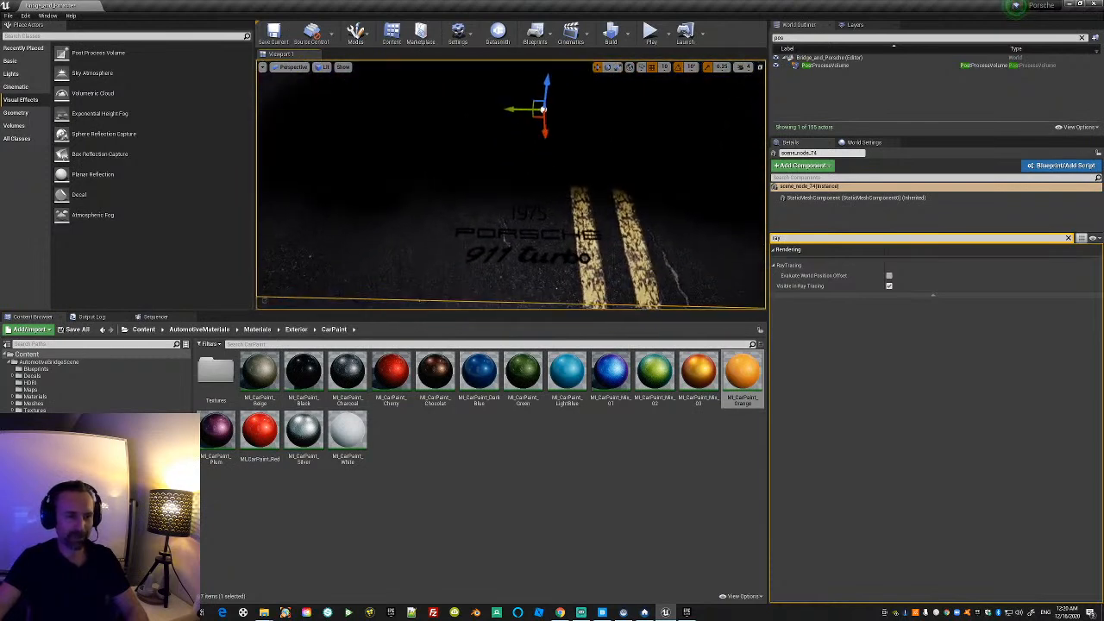
key(Delete)
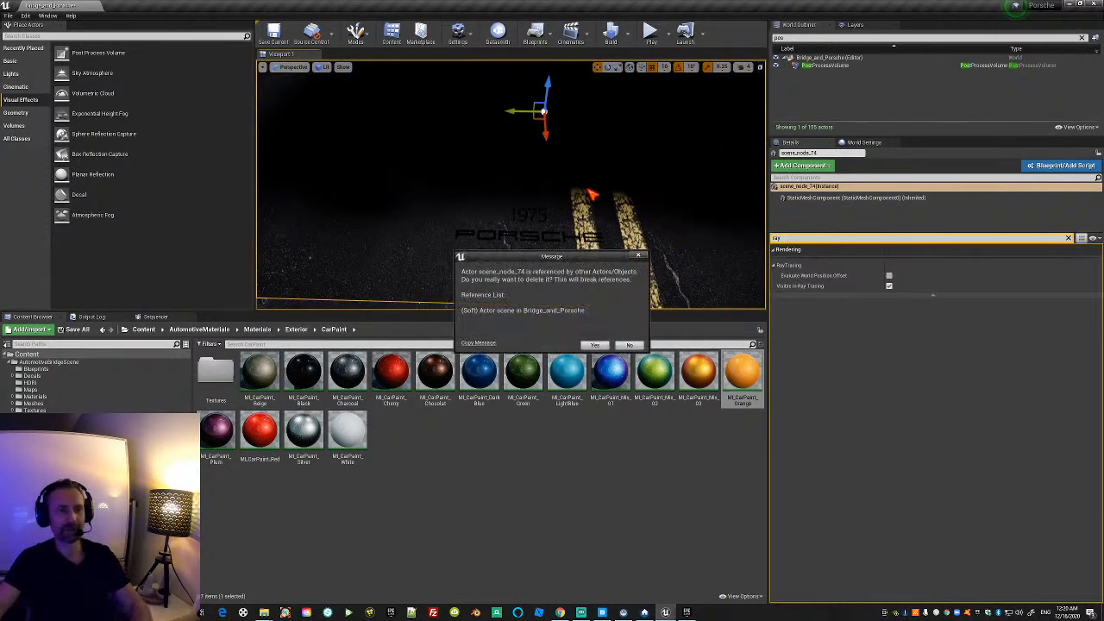
click(597, 345)
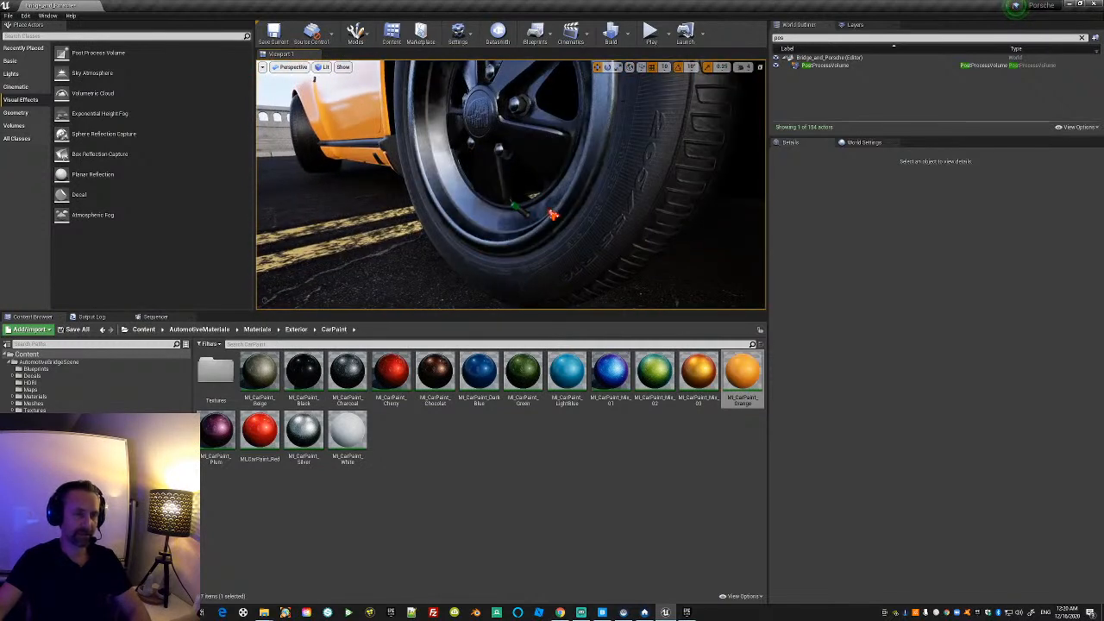
Select the Porsche's whole scene actor and lower it slightly, to a Z location of about -0.6, so the tyres meet the road.
click(585, 214)
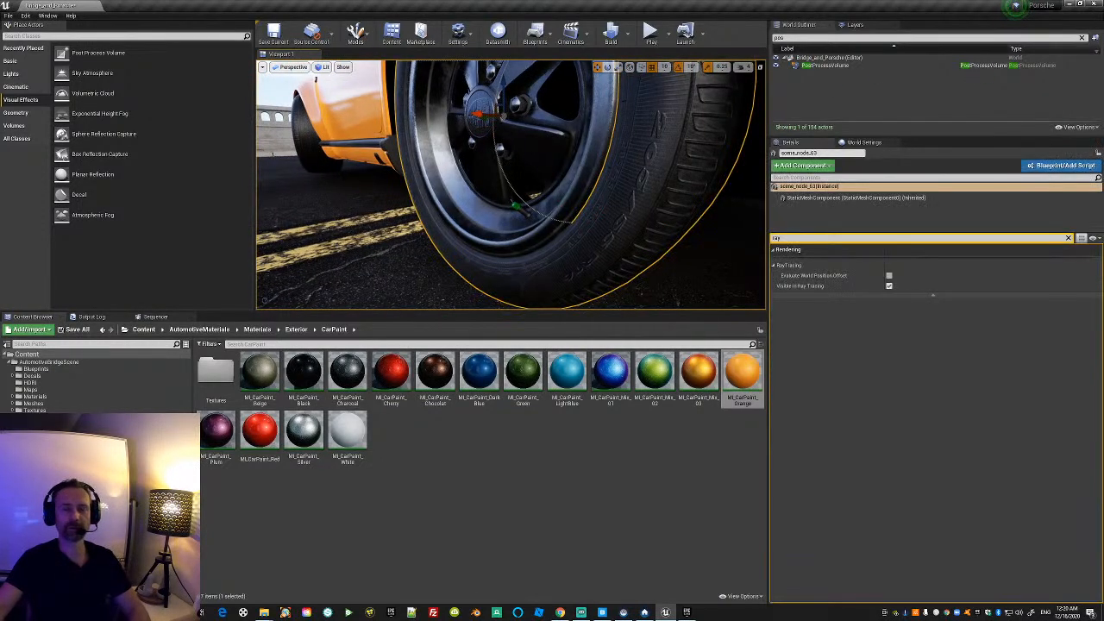
click(1082, 38)
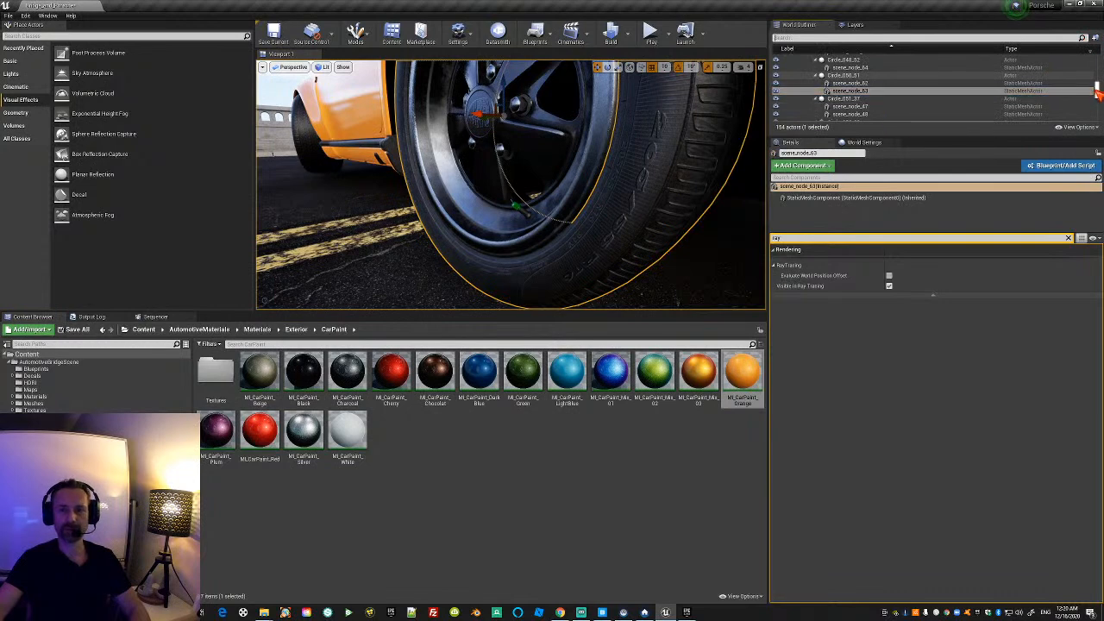
scroll(1098, 64, up, 3)
click(809, 89)
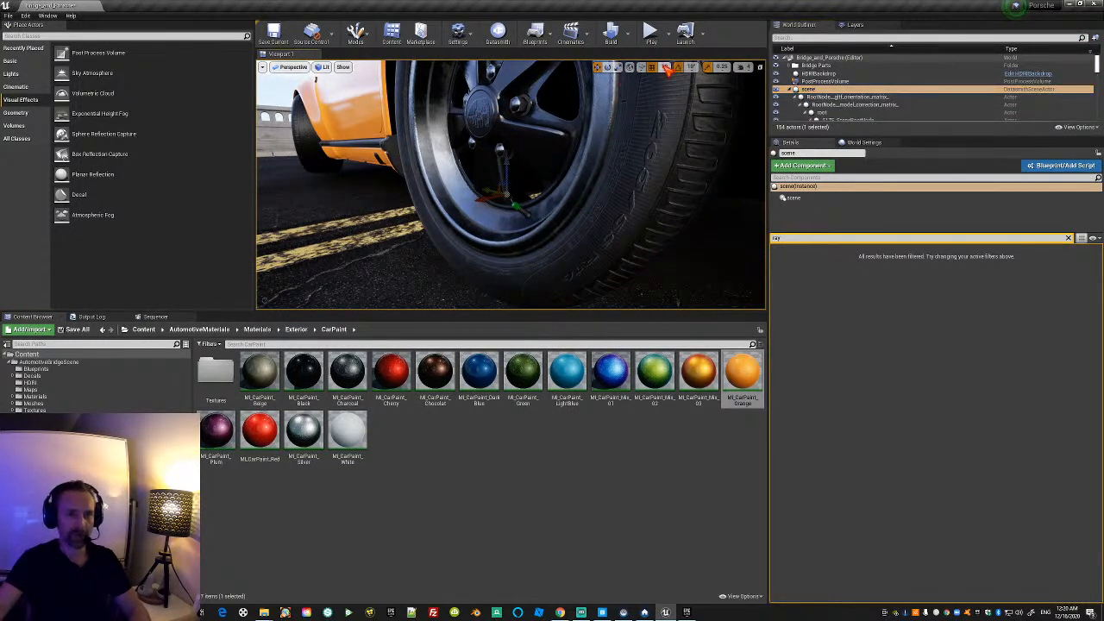
drag(509, 165, 506, 176)
Inspect the Porsche from the wheels and rear lights to an overview of it on the bridge.
right_drag(507, 176, 535, 180)
key(s)
key(w)
key(a)
key(s)
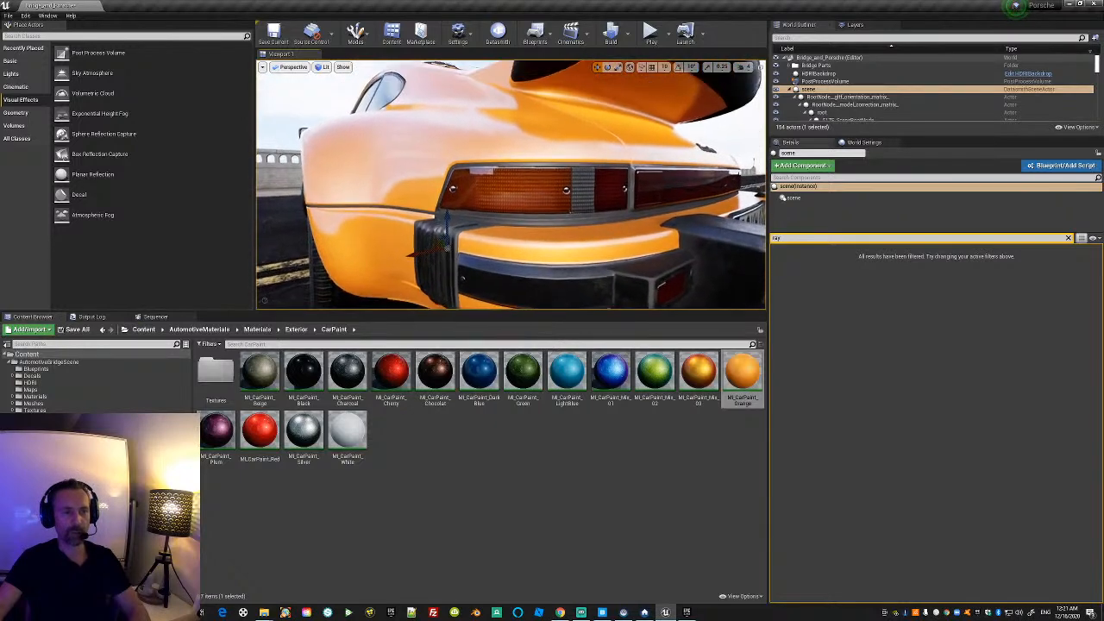
key(s)
right_drag(510, 185, 603, 234)
key(a)
key(e)
key(s)
key(d)
key(a)
Clear the details filter and review the settings of the HDRIBackdrop's Skylight component.
click(1068, 238)
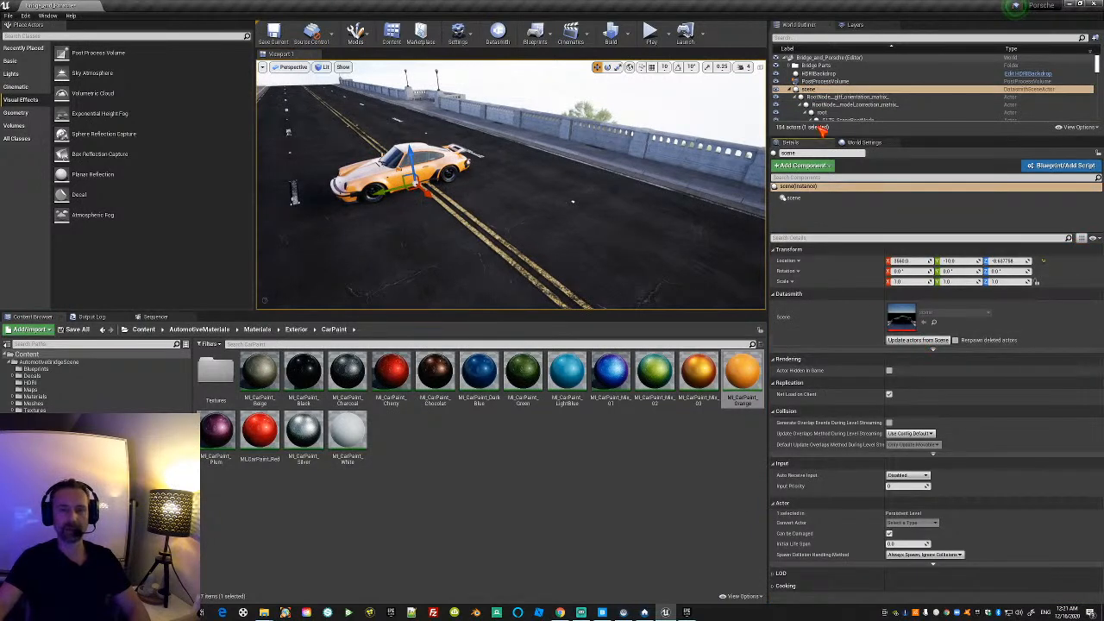
click(819, 73)
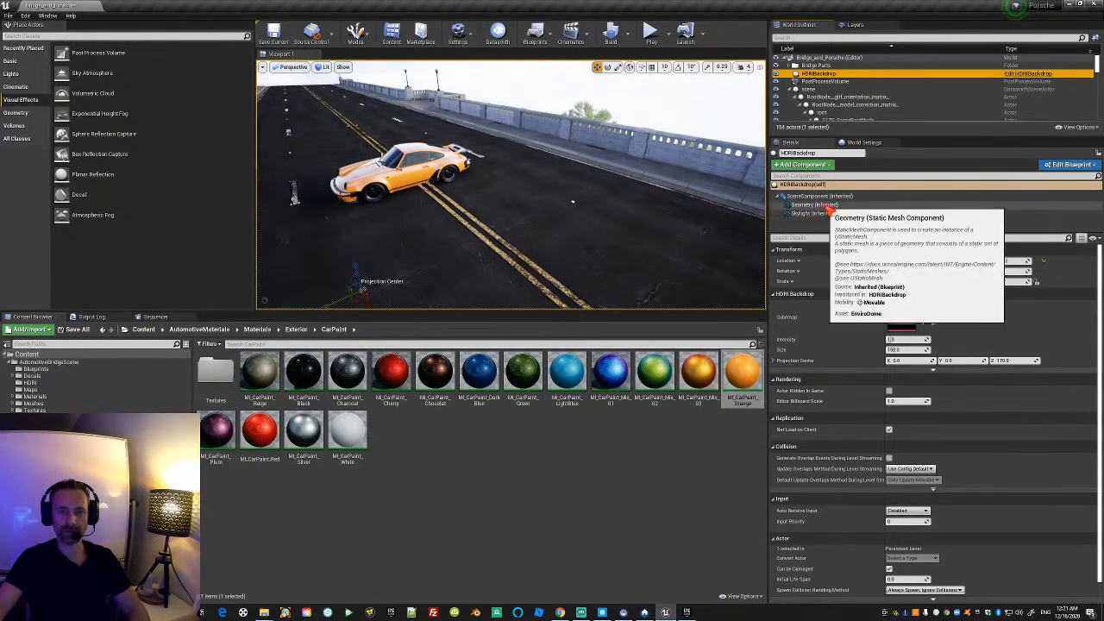
click(826, 214)
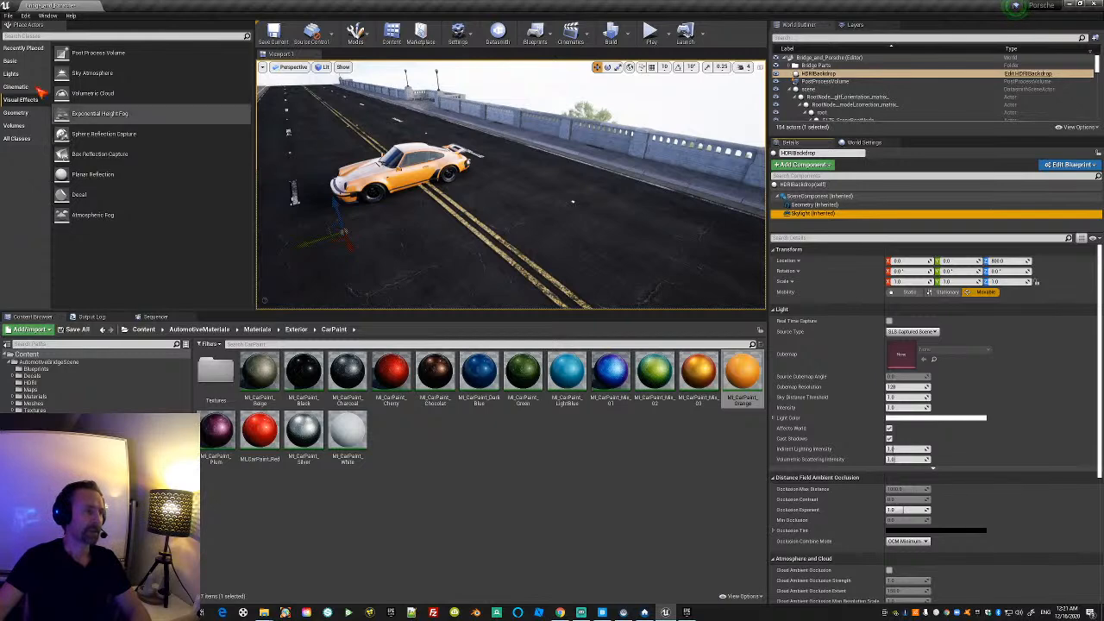
Place a Directional Light on the road near the Porsche and set its mobility to Movable.
click(12, 74)
drag(92, 54, 559, 239)
right_drag(488, 246, 516, 242)
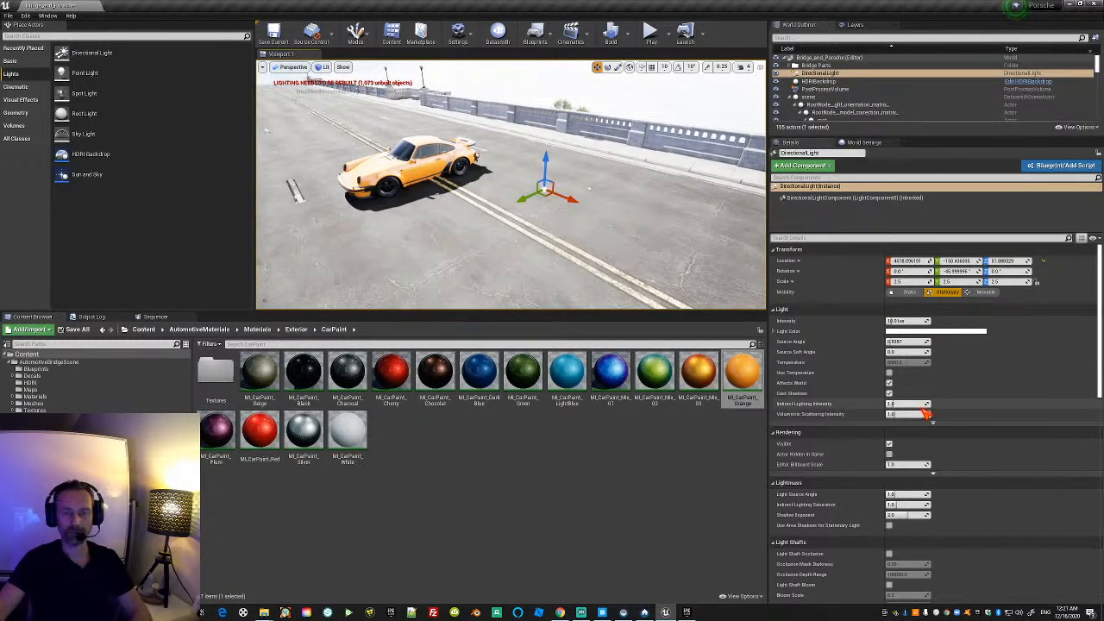
click(984, 292)
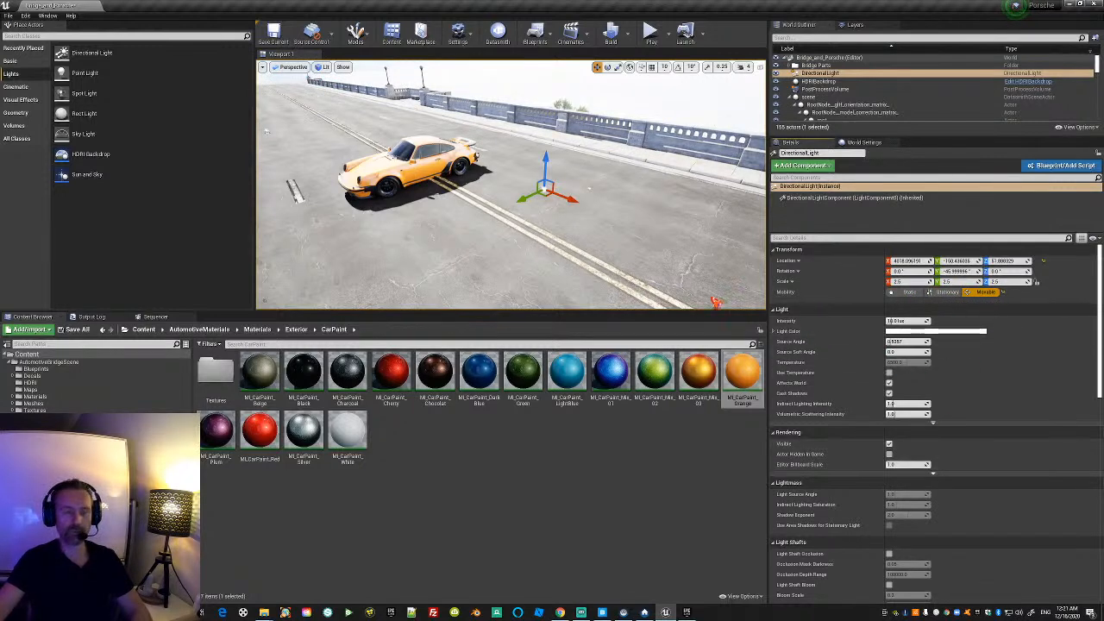
Adjust the directional light's intensity to about 15 lux, checking its effect on the road and the bridge.
mouse_move(905, 320)
mouse_down()
mouse_move(940, 321)
mouse_move(889, 321)
mouse_up()
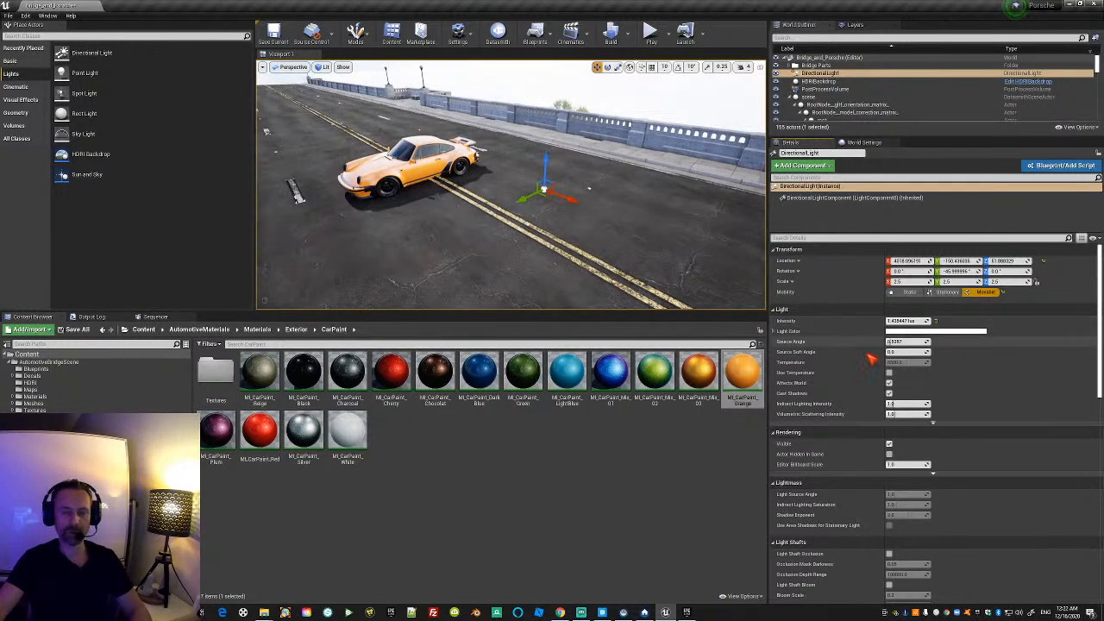
right_drag(529, 270, 573, 236)
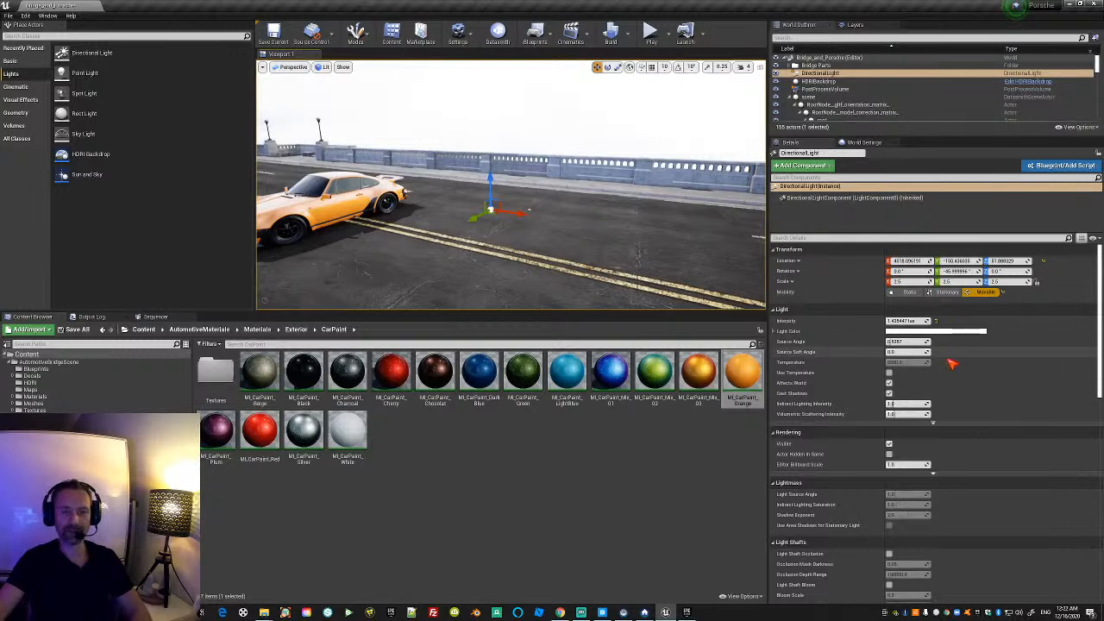
drag(906, 321, 931, 321)
right_drag(533, 238, 569, 269)
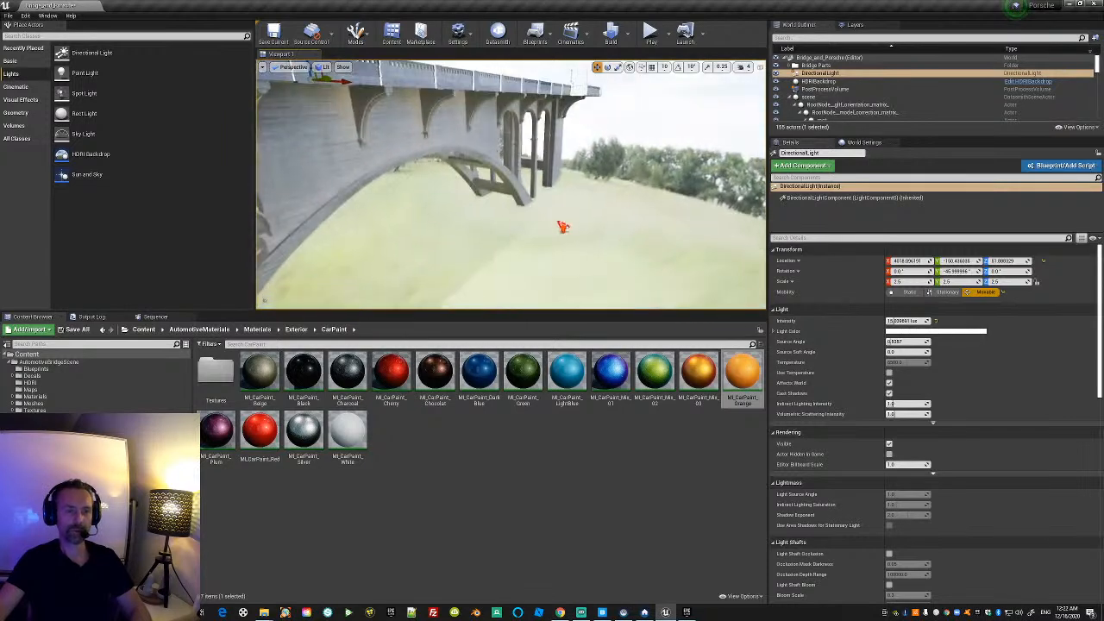
Raise the HDRIBackdrop vertically from below the bridge to a Z location of about -490.
right_drag(620, 212, 628, 173)
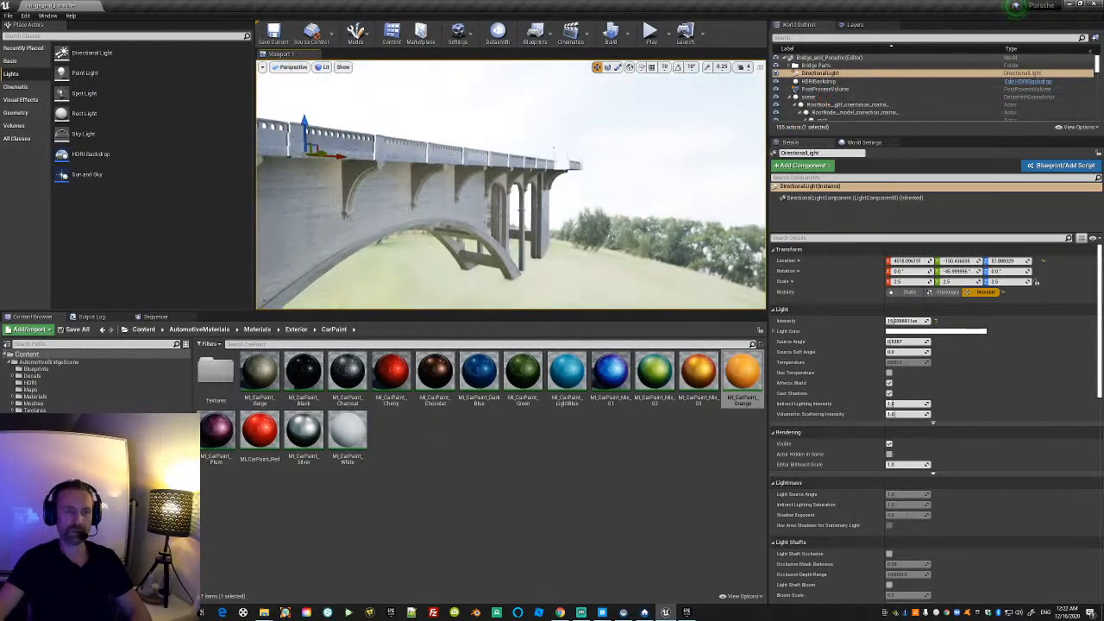
right_drag(543, 231, 570, 227)
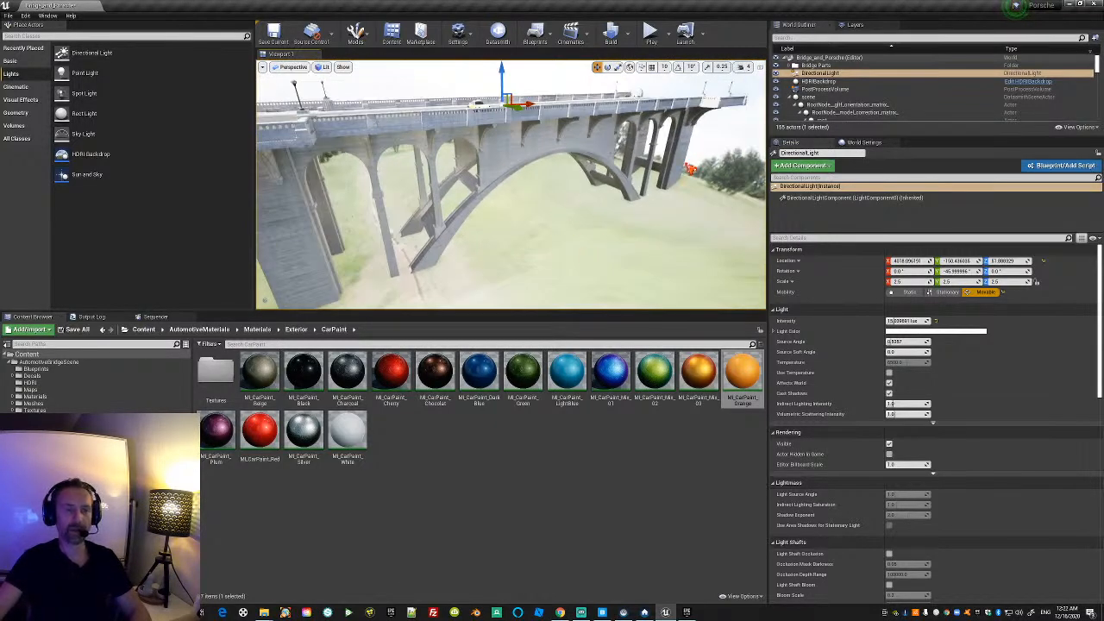
click(726, 146)
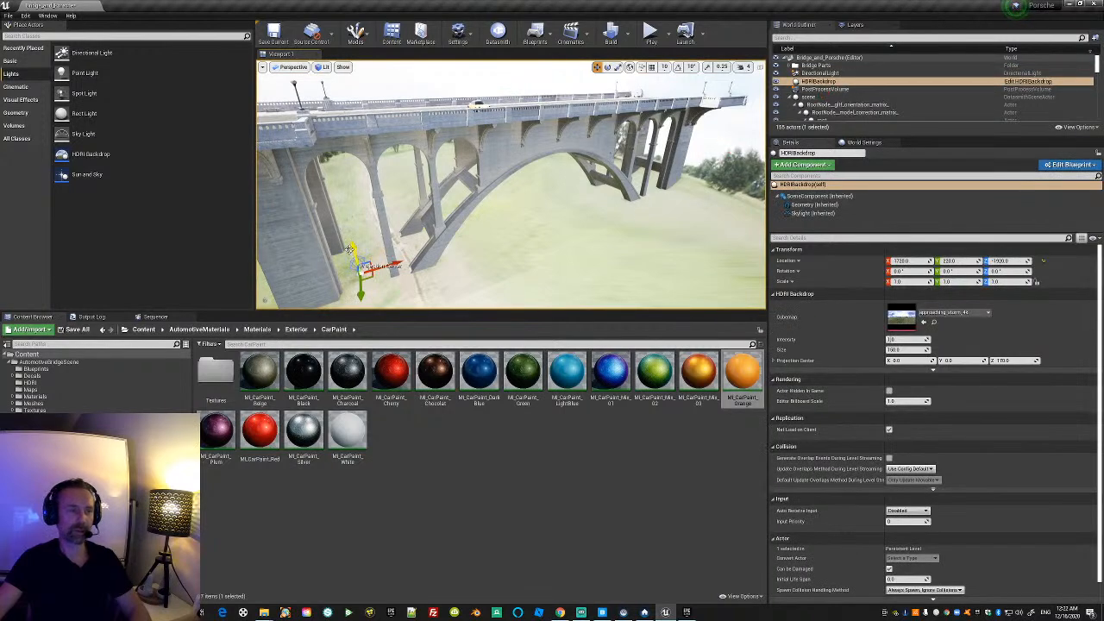
drag(352, 250, 335, 132)
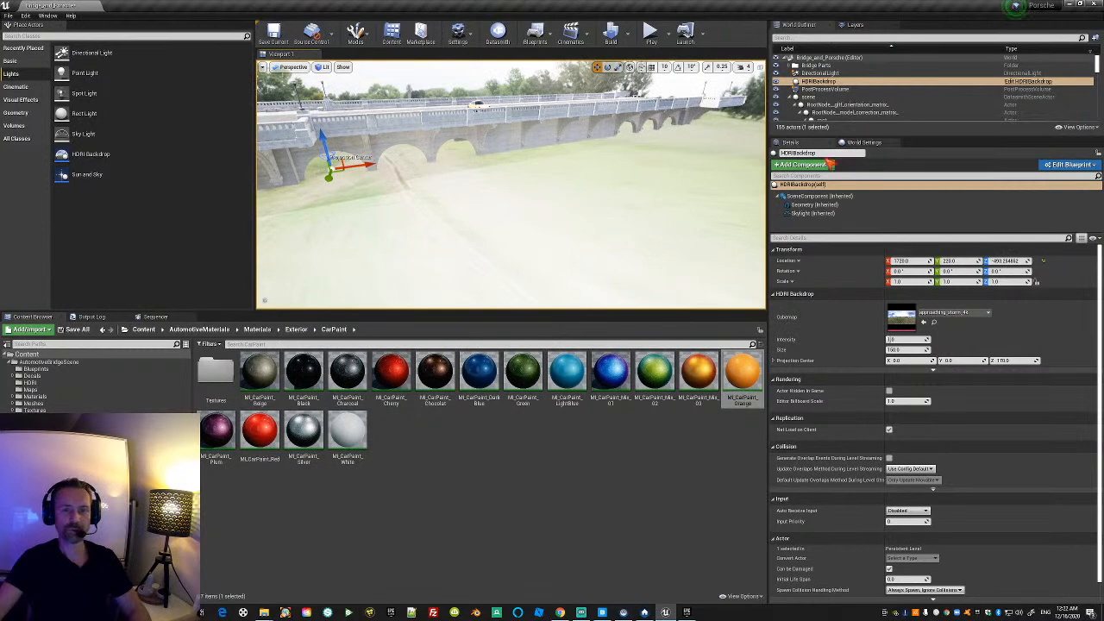
Raise the HDRIBackdrop's projection center well above the bridge deck and check the background from beside the Porsche.
right_drag(737, 286, 781, 220)
right_drag(546, 145, 439, 164)
key(w)
key(w)
key(s)
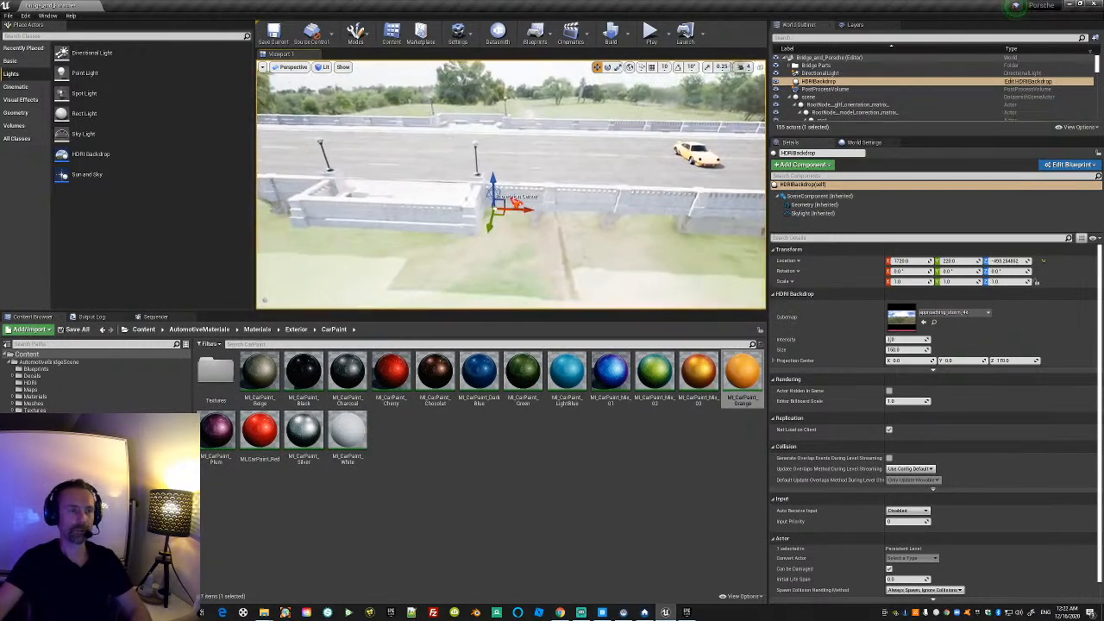
drag(495, 175, 490, 105)
key(w)
right_drag(493, 129, 431, 111)
key(d)
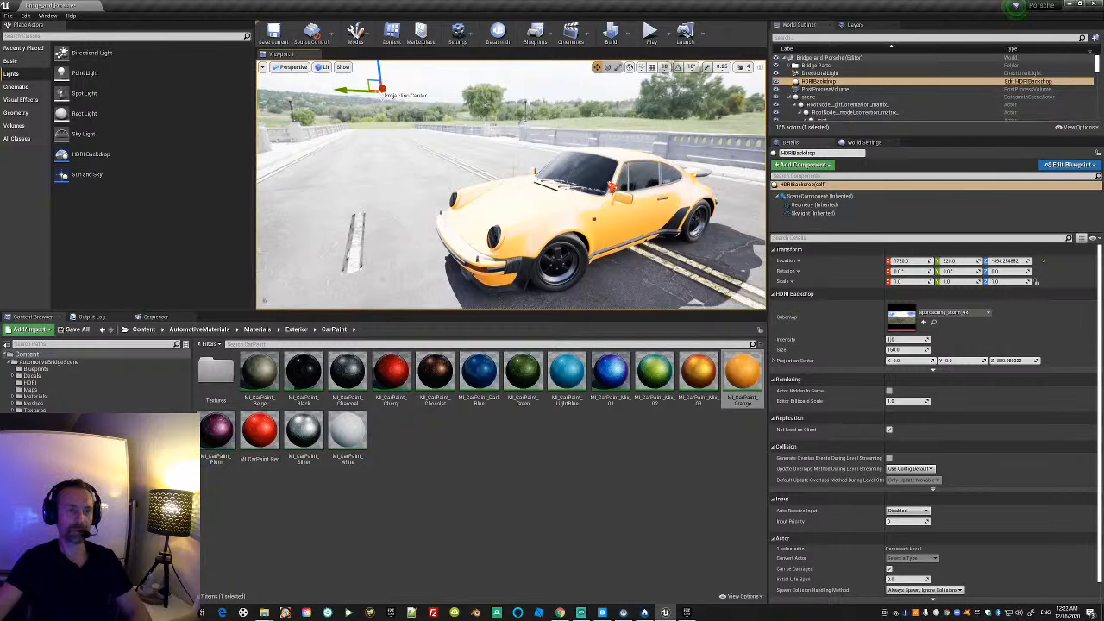
Filter the PostProcessVolume's details for exposure and set the exposure compensation to about 10.5.
click(821, 90)
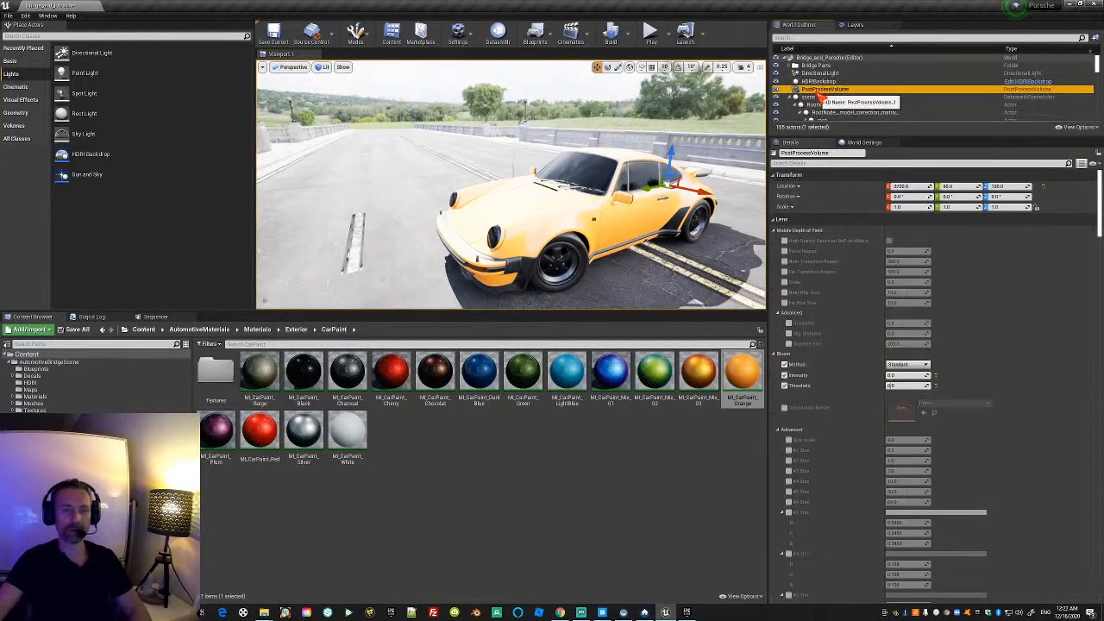
click(826, 164)
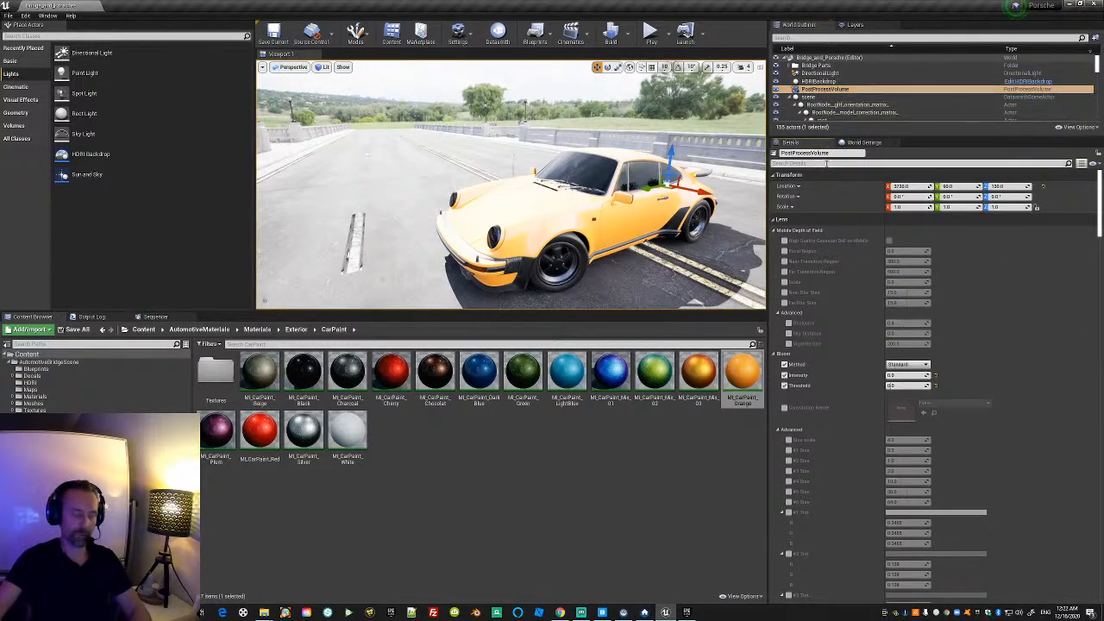
text(exposu)
drag(906, 207, 902, 207)
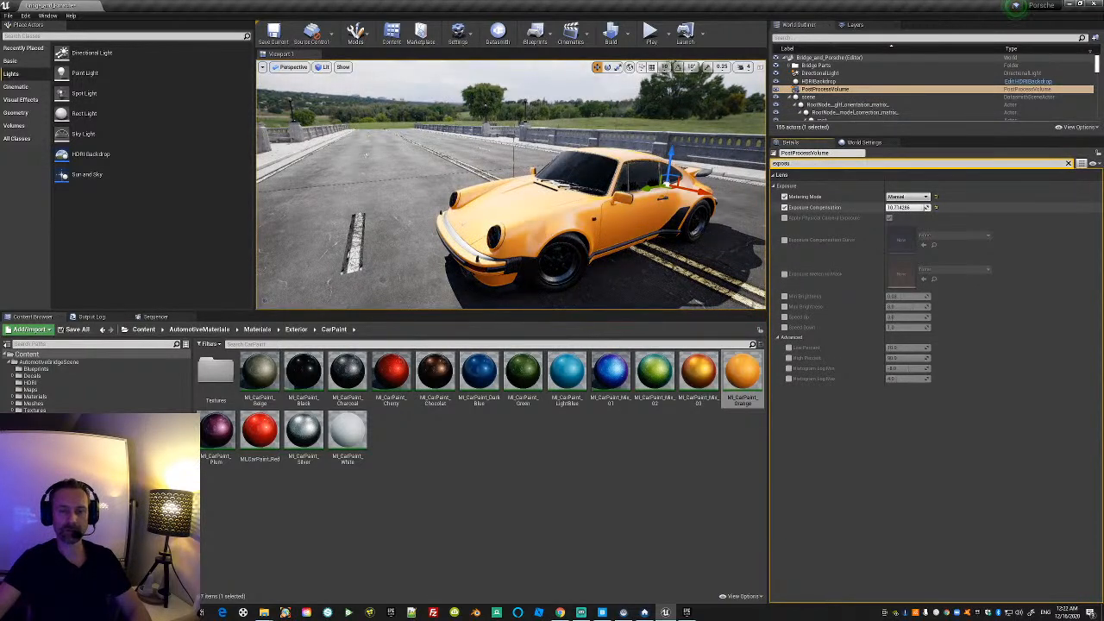
key(Return)
Find the bright sun area in the HDRI sky and lower the exposure compensation to about 6.2 to make the sun distinguishable.
right_drag(375, 162, 561, 148)
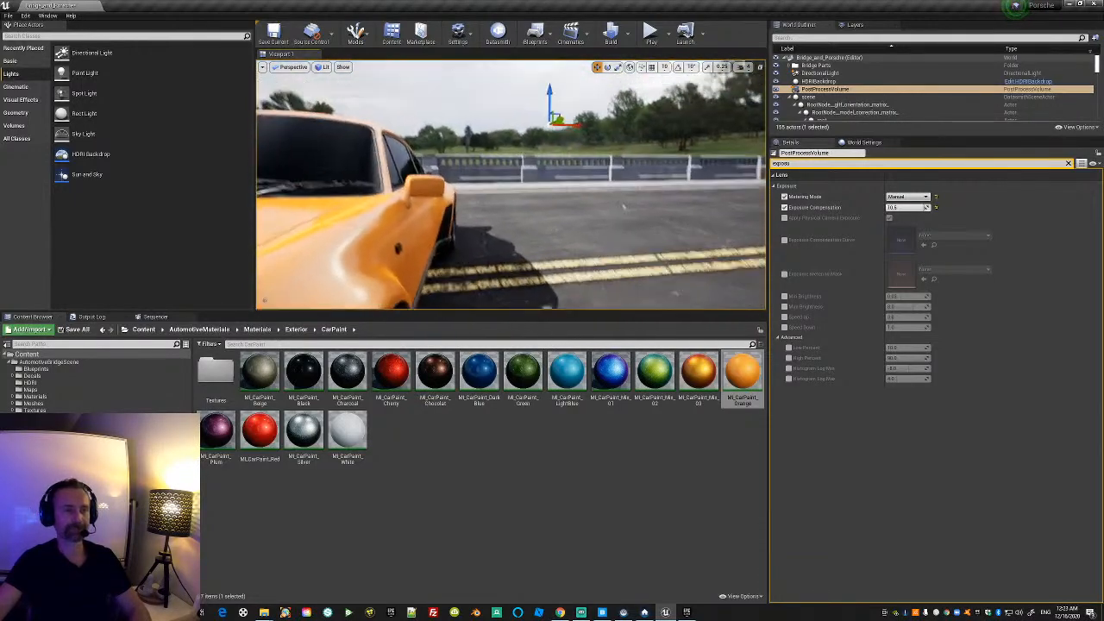
right_drag(511, 184, 512, 175)
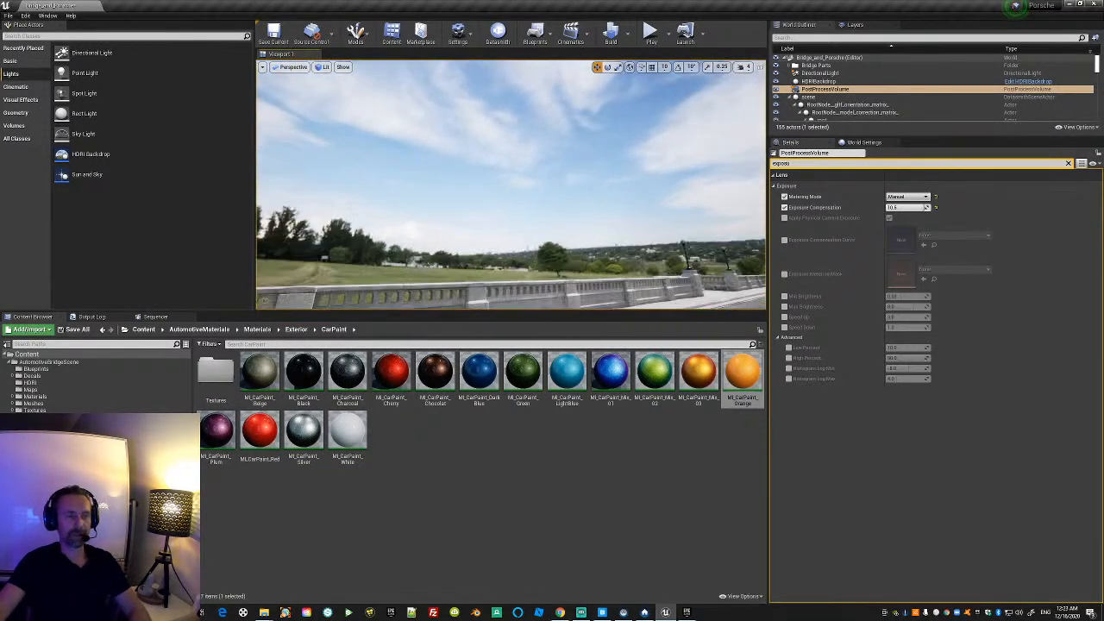
right_drag(510, 185, 617, 121)
right_drag(546, 161, 509, 164)
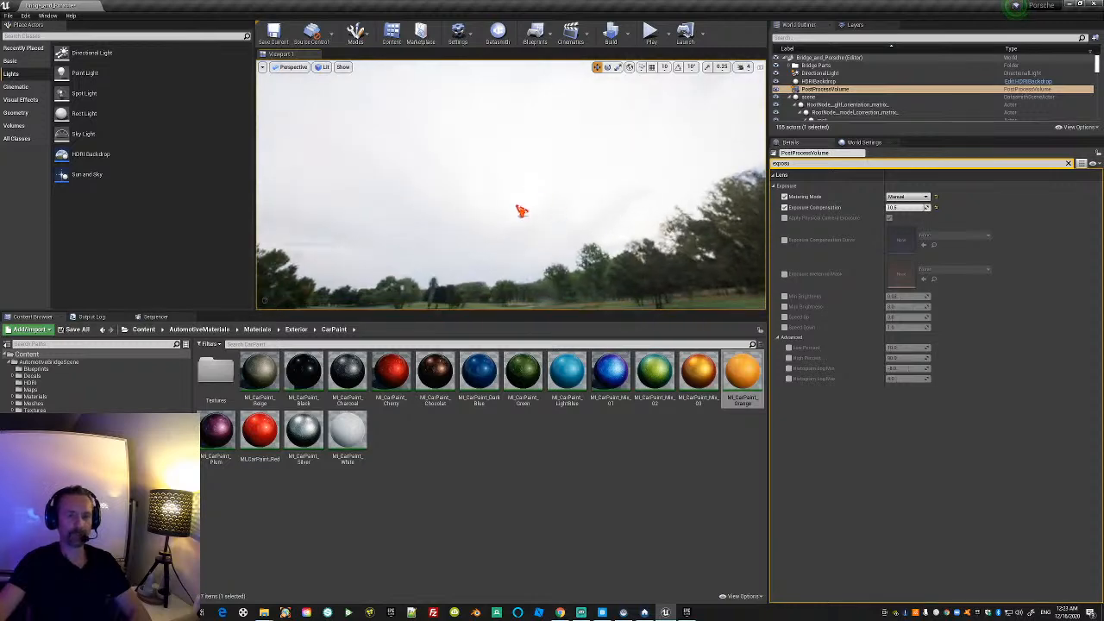
mouse_move(905, 207)
mouse_down()
mouse_move(875, 207)
mouse_move(916, 207)
mouse_up()
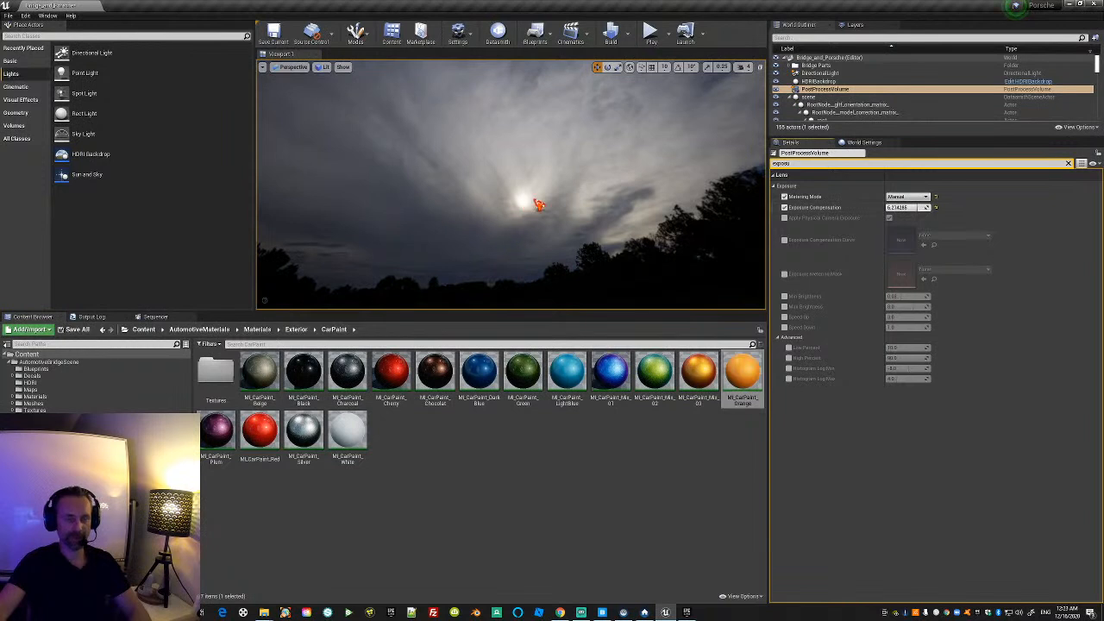
mouse_move(522, 215)
right_down()
mouse_move(522, 226)
mouse_move(522, 216)
right_up()
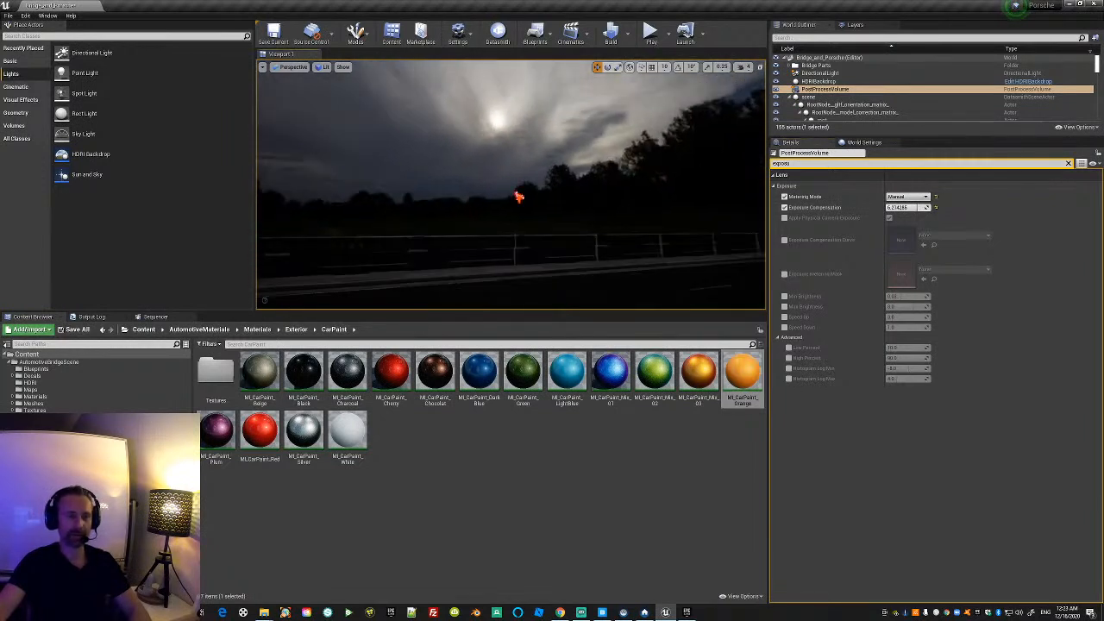
Raise the directional light higher above the road in front of the sun area and clear the details filter.
click(826, 73)
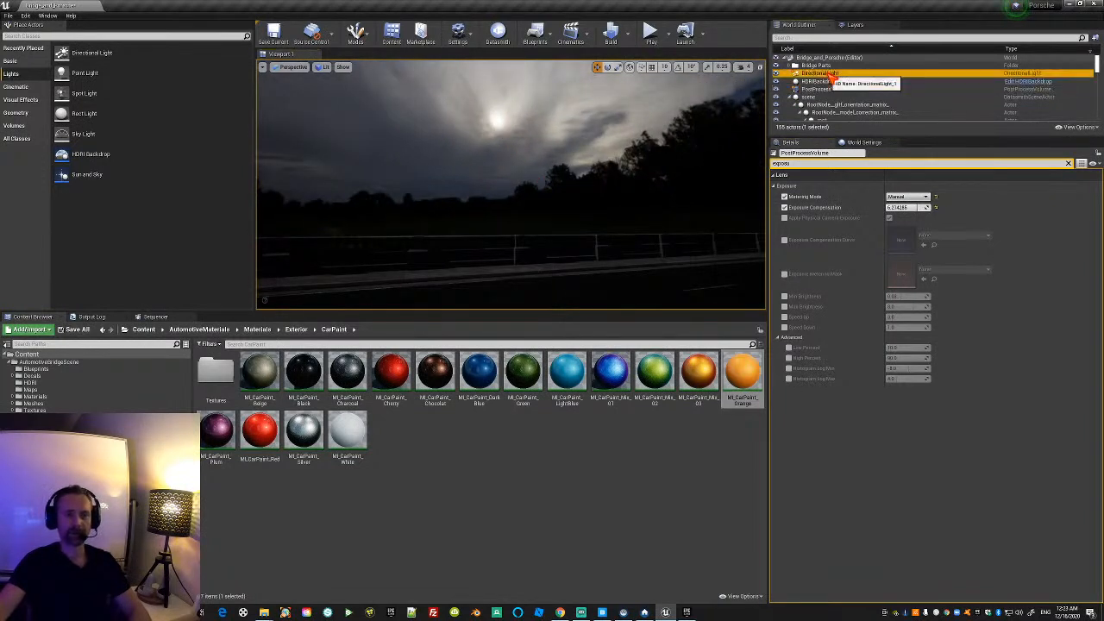
right_drag(649, 185, 661, 217)
drag(449, 237, 448, 154)
right_drag(621, 162, 608, 129)
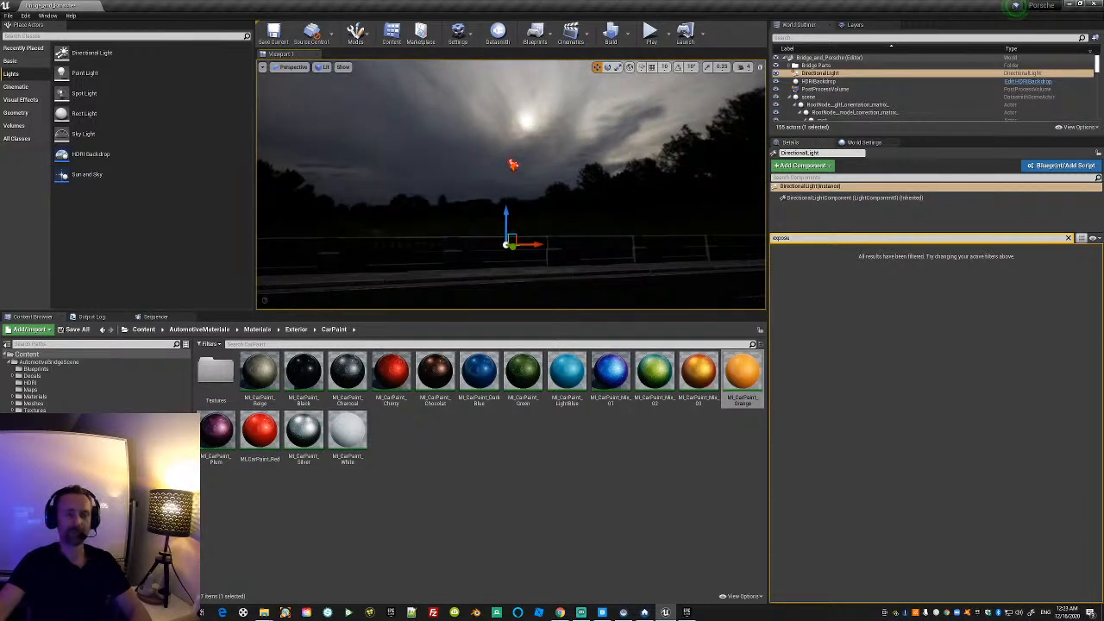
click(1069, 238)
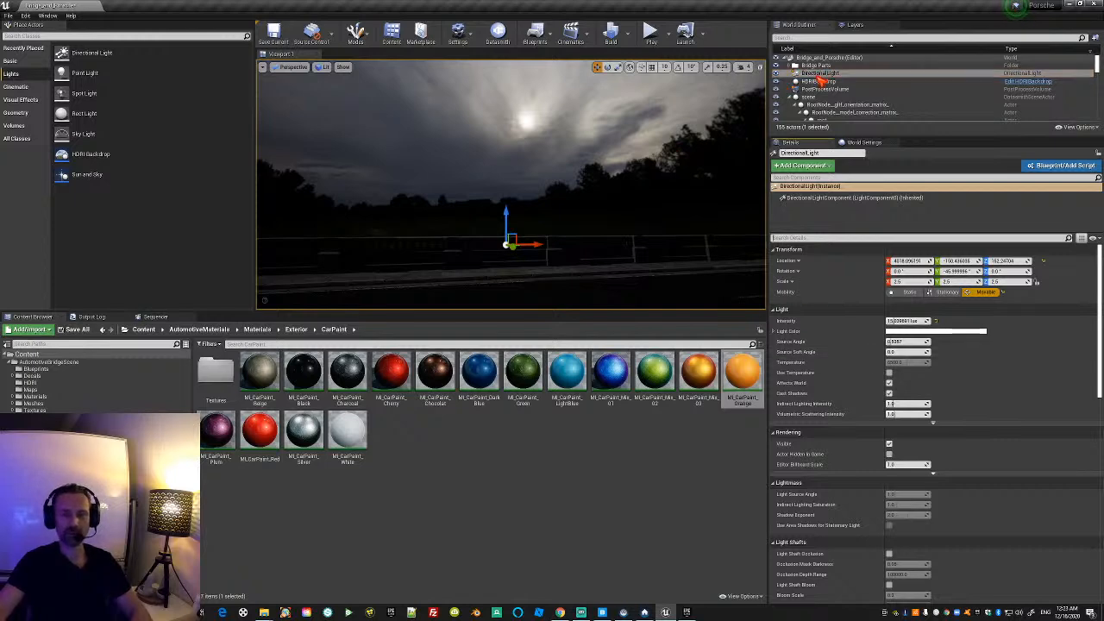
Frame the Porsche together with the sky and increase the directional light's intensity to 150 lux.
mouse_move(429, 216)
right_down()
mouse_move(345, 224)
mouse_move(422, 226)
mouse_move(413, 226)
right_up()
key(s)
key(a)
key(s)
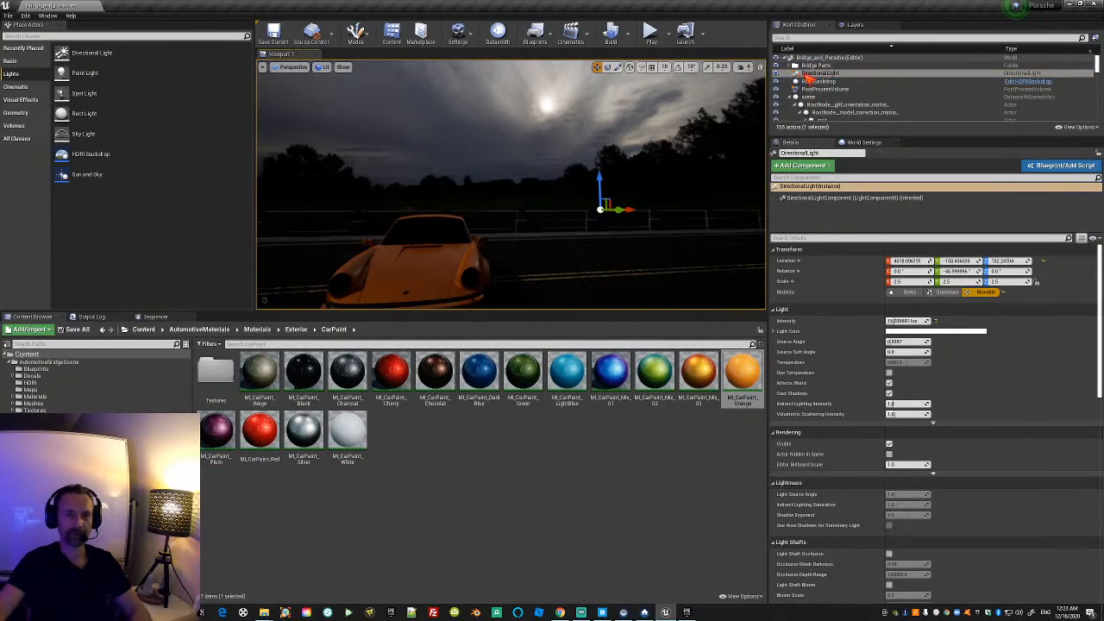
key(s)
right_drag(641, 269, 615, 277)
key(d)
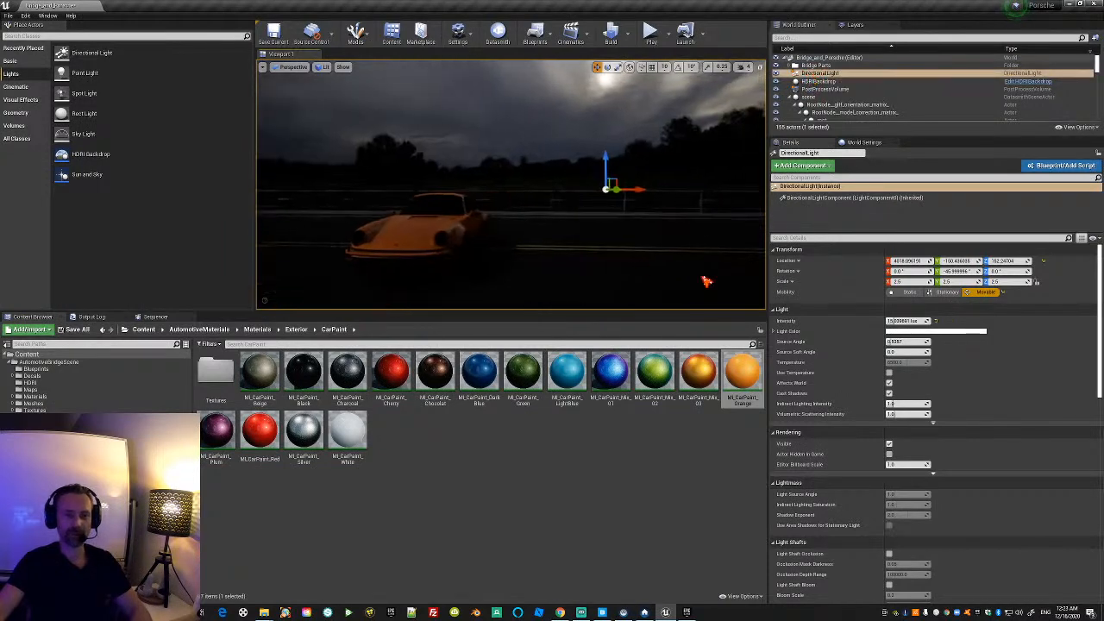
drag(919, 321, 929, 321)
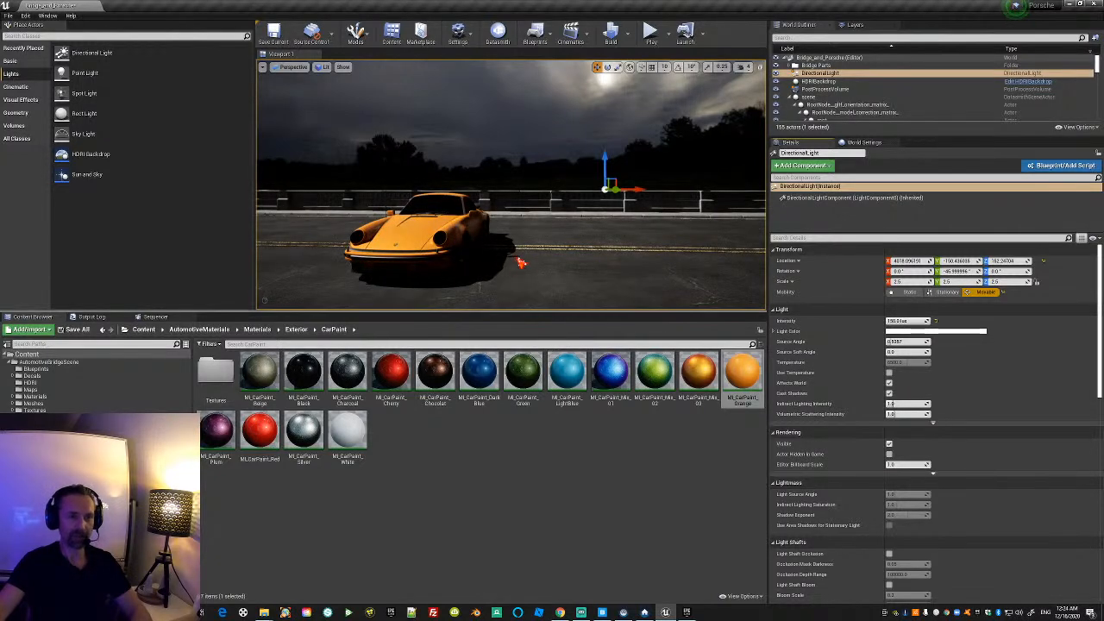
Rotate the directional light to about 216° in Y and adjust its Z rotation, casting the Porsche's shadow away from the HDRI sun.
right_drag(562, 176, 572, 136)
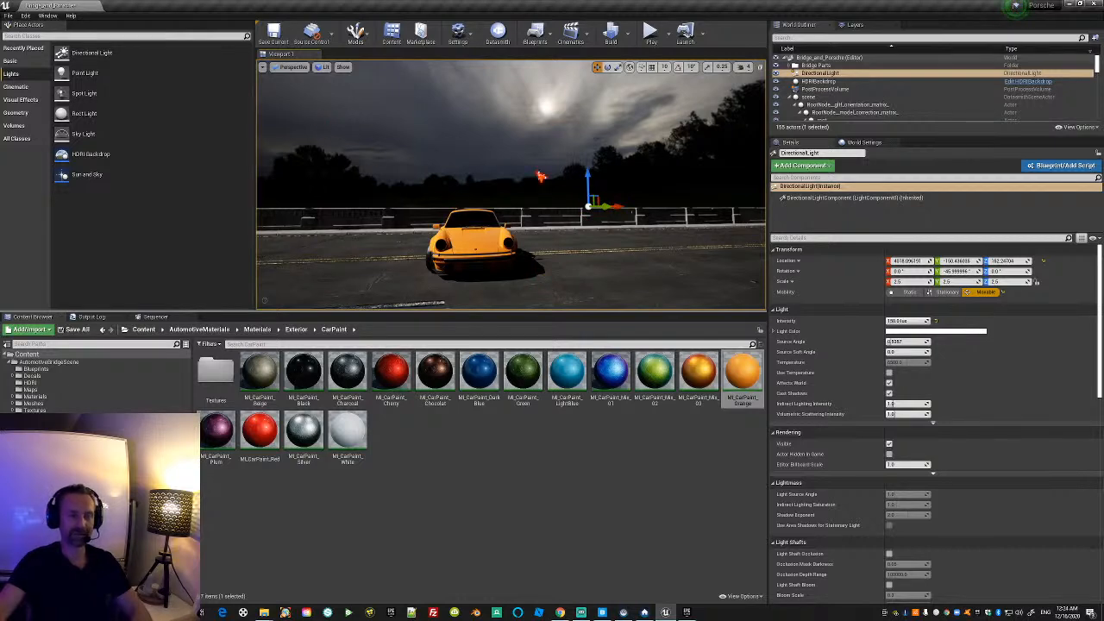
mouse_move(550, 234)
right_down()
mouse_move(550, 219)
mouse_move(564, 226)
right_up()
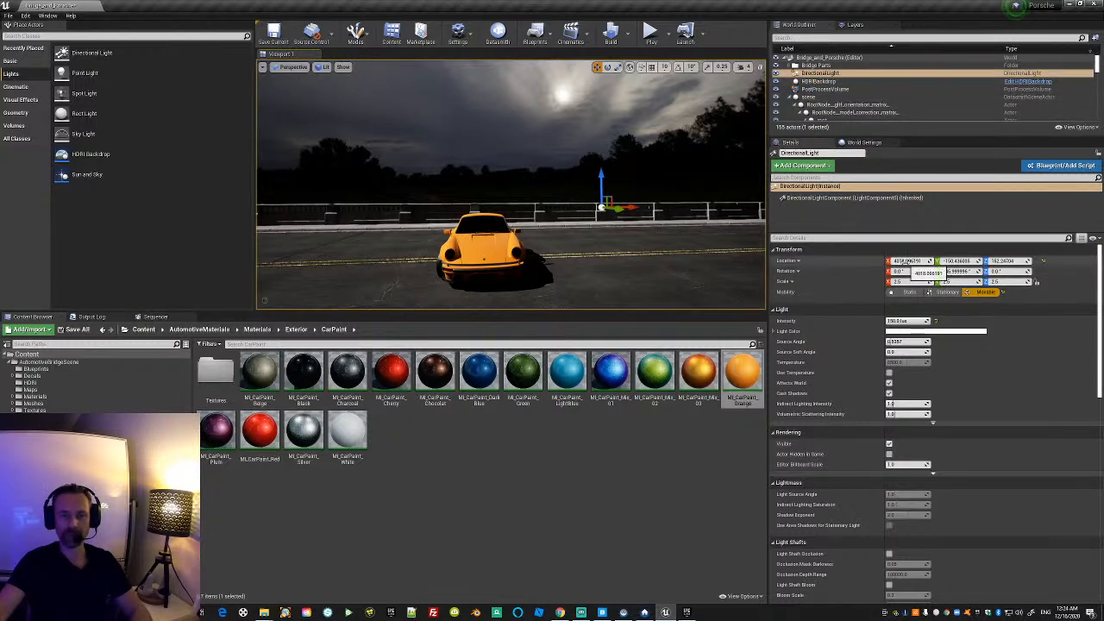
mouse_move(959, 271)
mouse_down()
mouse_move(942, 271)
mouse_move(961, 271)
mouse_up()
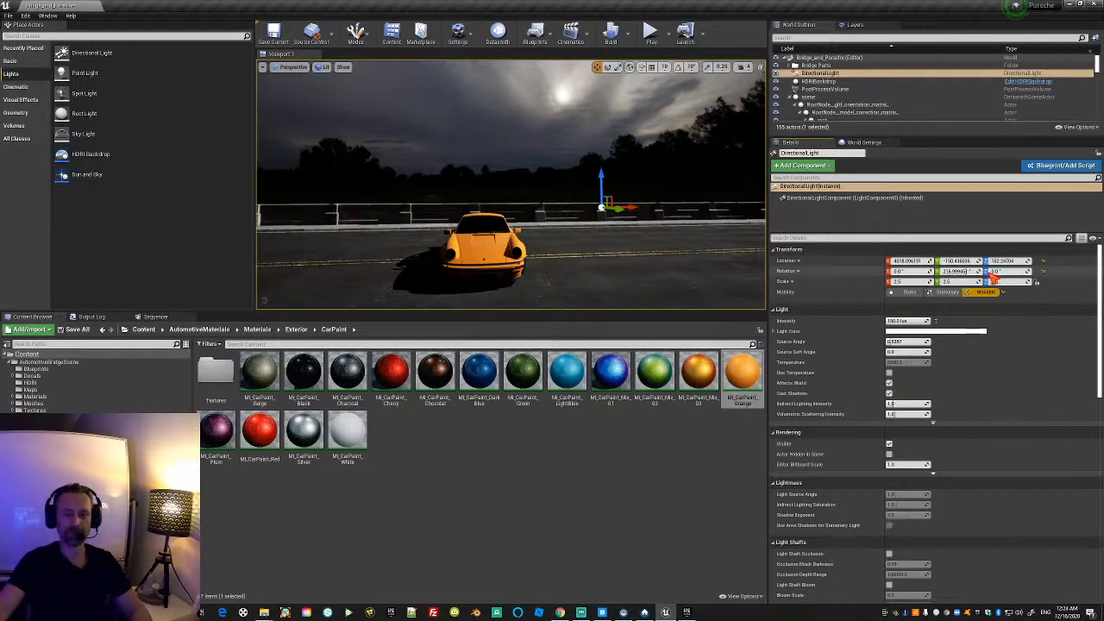
drag(901, 271, 903, 271)
key(ctrl+z)
drag(1000, 270, 1051, 271)
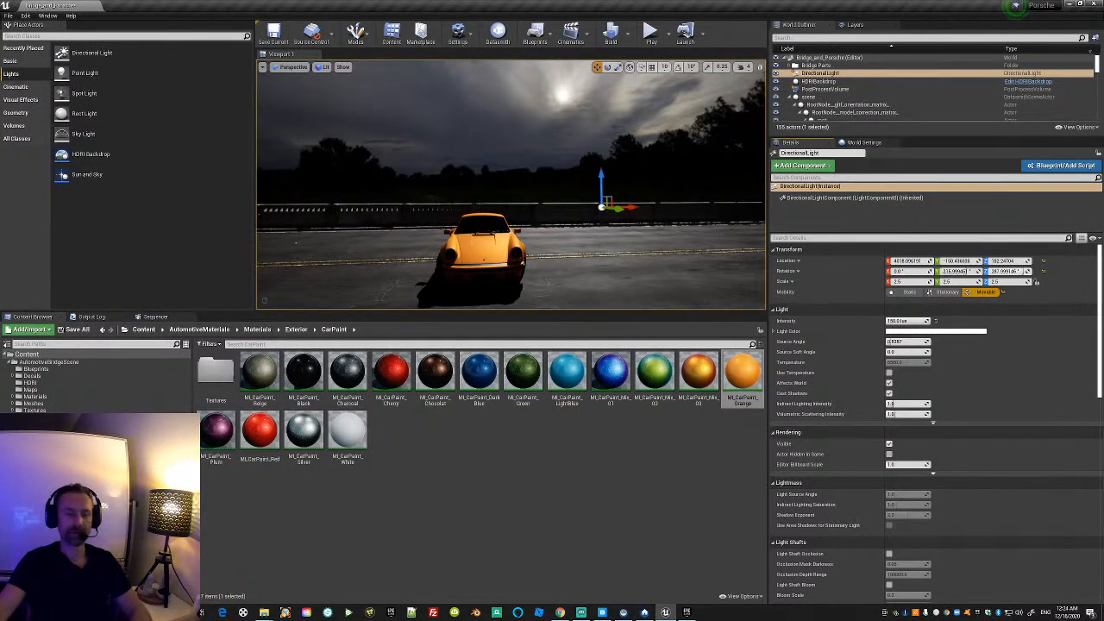
drag(1050, 271, 1048, 271)
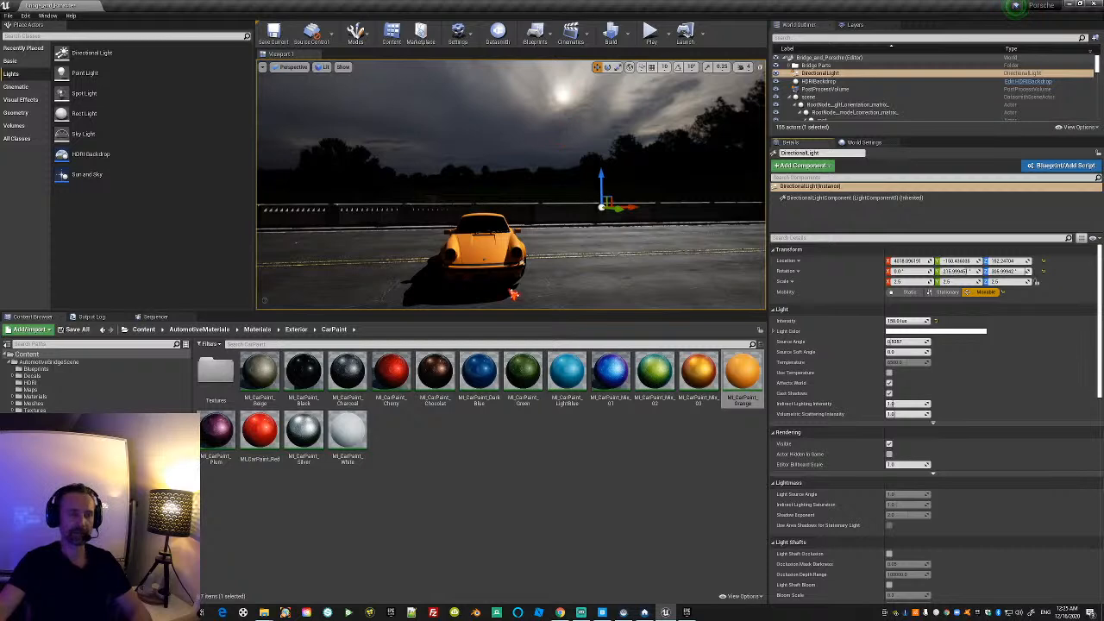
right_drag(511, 185, 556, 220)
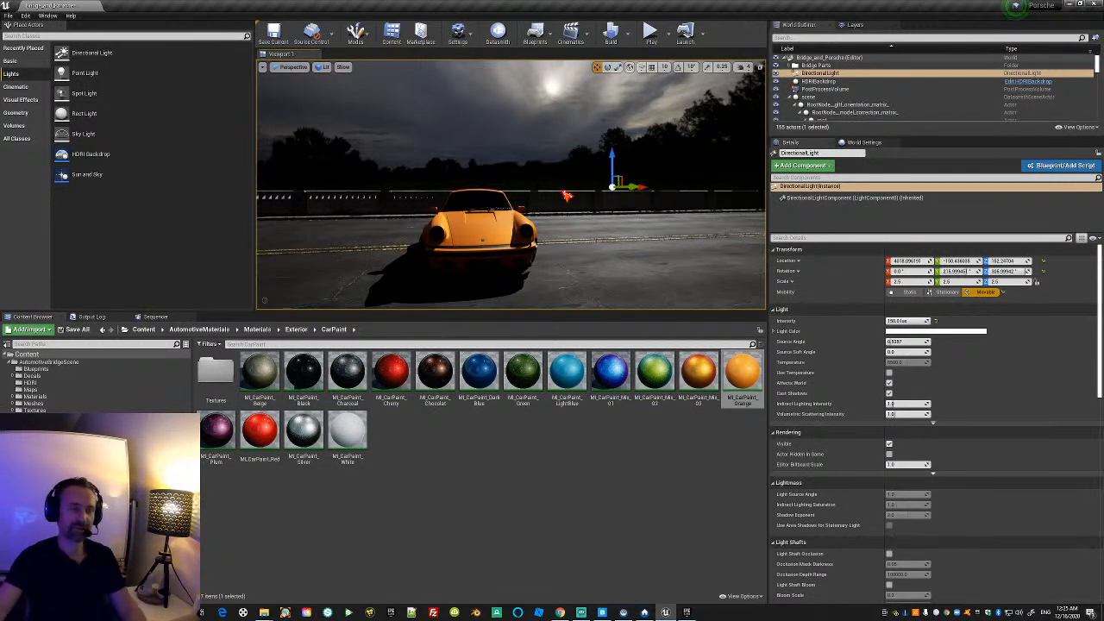
right_drag(550, 287, 535, 286)
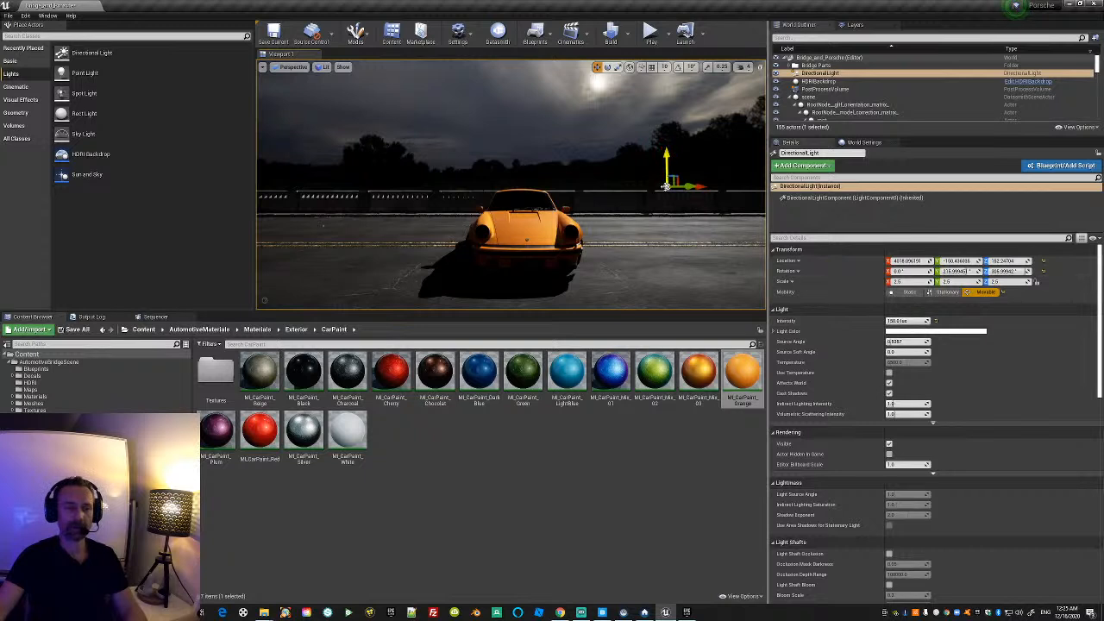
Fine-tune the directional light's rotation to about 205° in Y and 288° in Z, comparing the car's shadow with the sun's position.
drag(955, 270, 979, 270)
scroll(629, 232, down, 3)
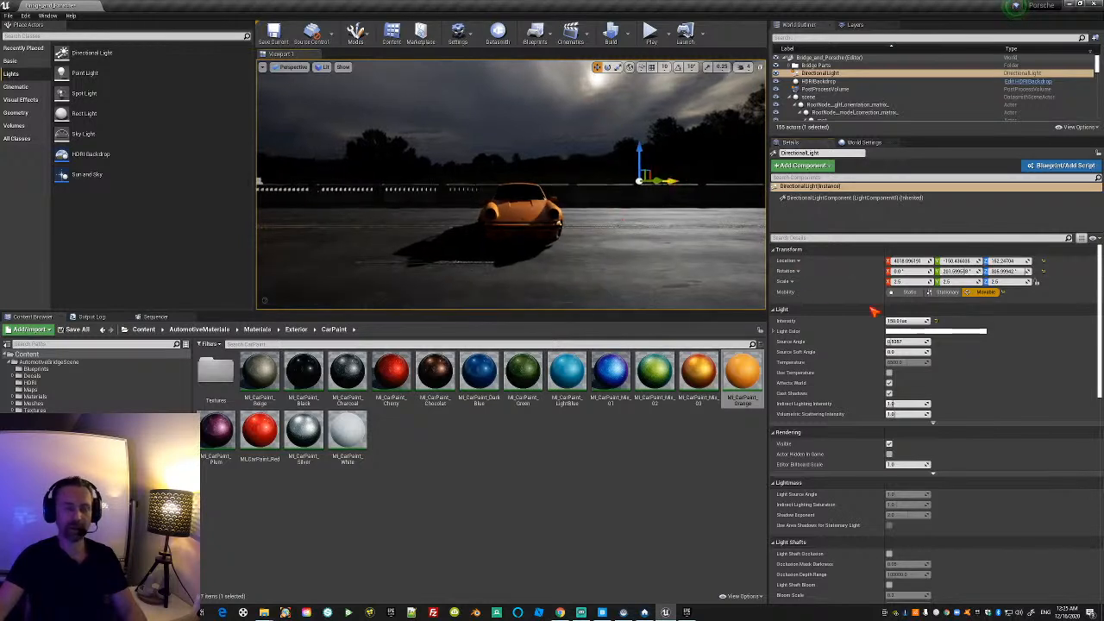
mouse_move(965, 272)
mouse_down()
mouse_move(953, 271)
mouse_move(965, 272)
mouse_up()
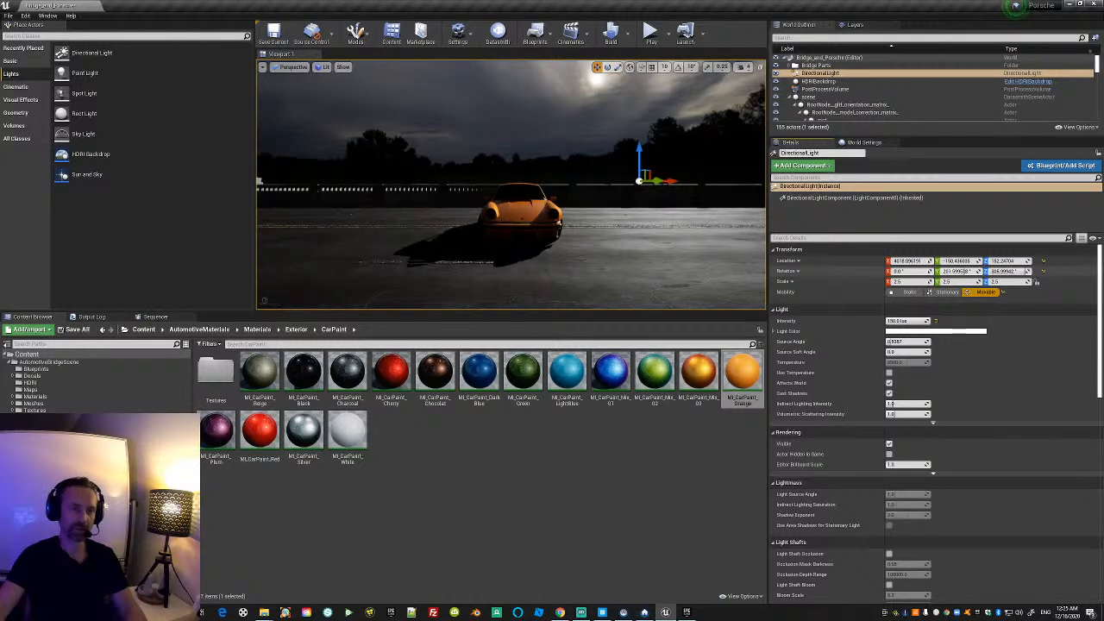
drag(964, 272, 966, 271)
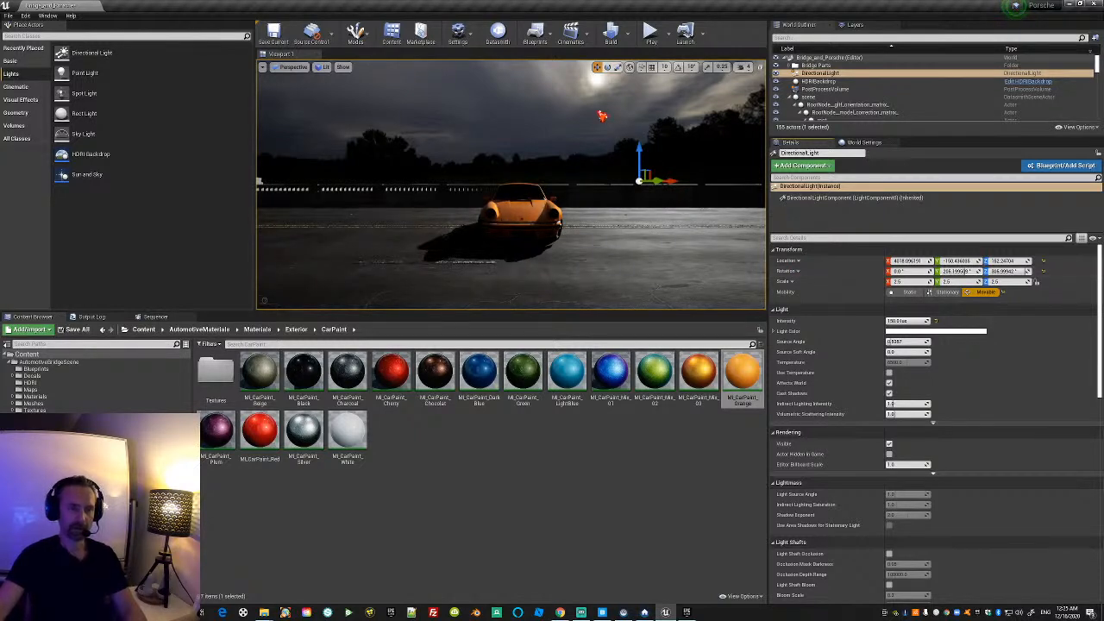
mouse_move(599, 100)
right_down()
mouse_move(621, 106)
mouse_move(599, 101)
right_up()
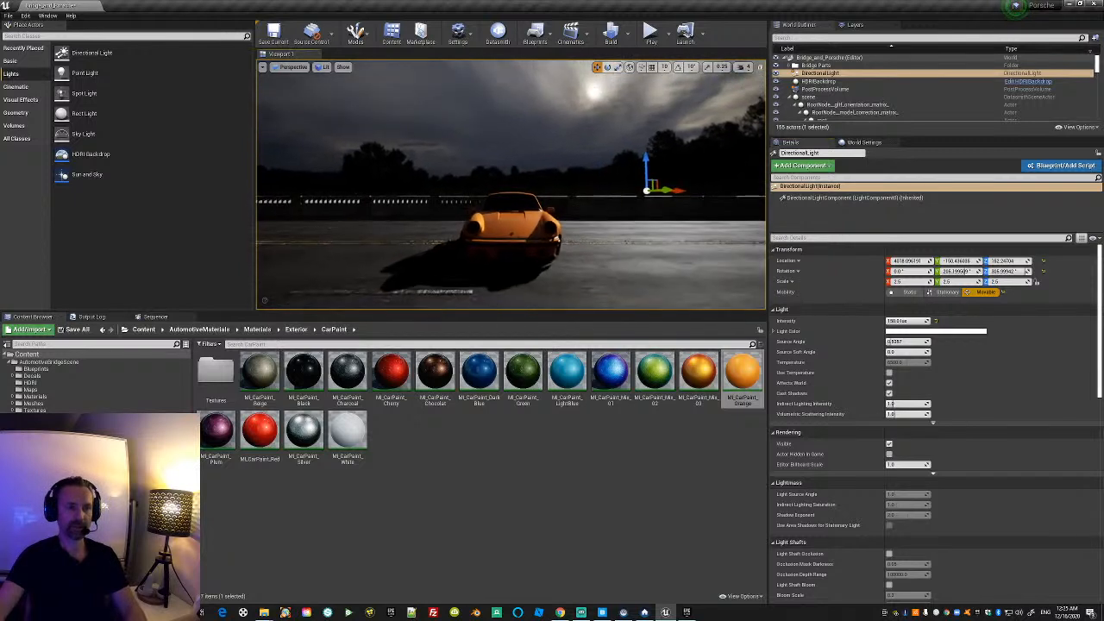
drag(1007, 271, 1005, 272)
mouse_move(591, 273)
right_down()
mouse_move(567, 281)
mouse_move(590, 278)
mouse_move(592, 253)
right_up()
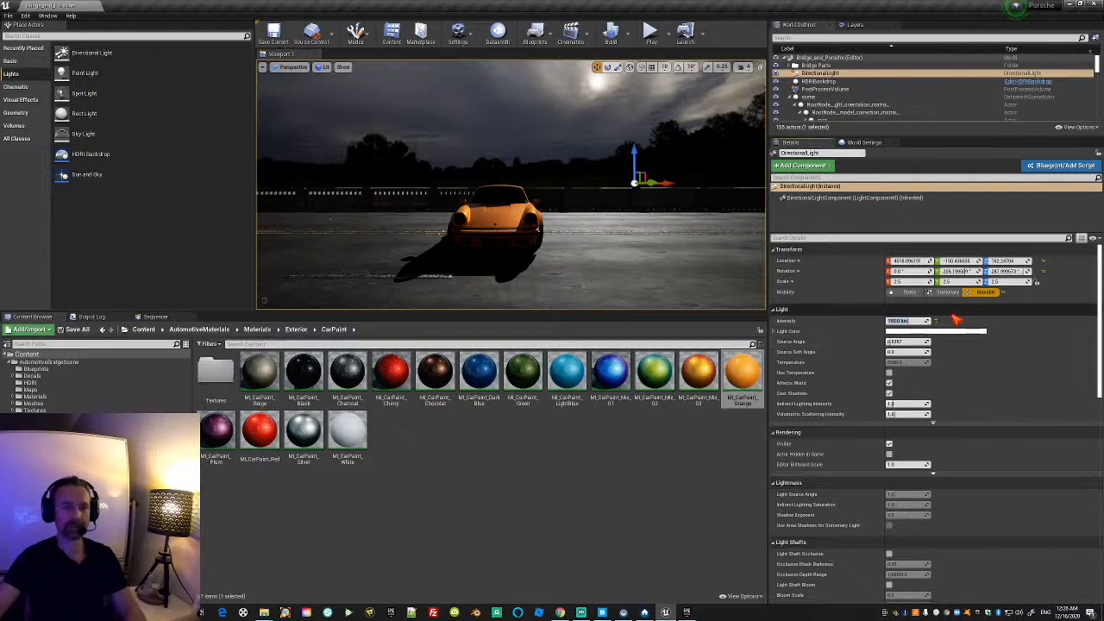
Set the directional light's intensity to 0 lux and select the HDRIBackdrop.
click(904, 321)
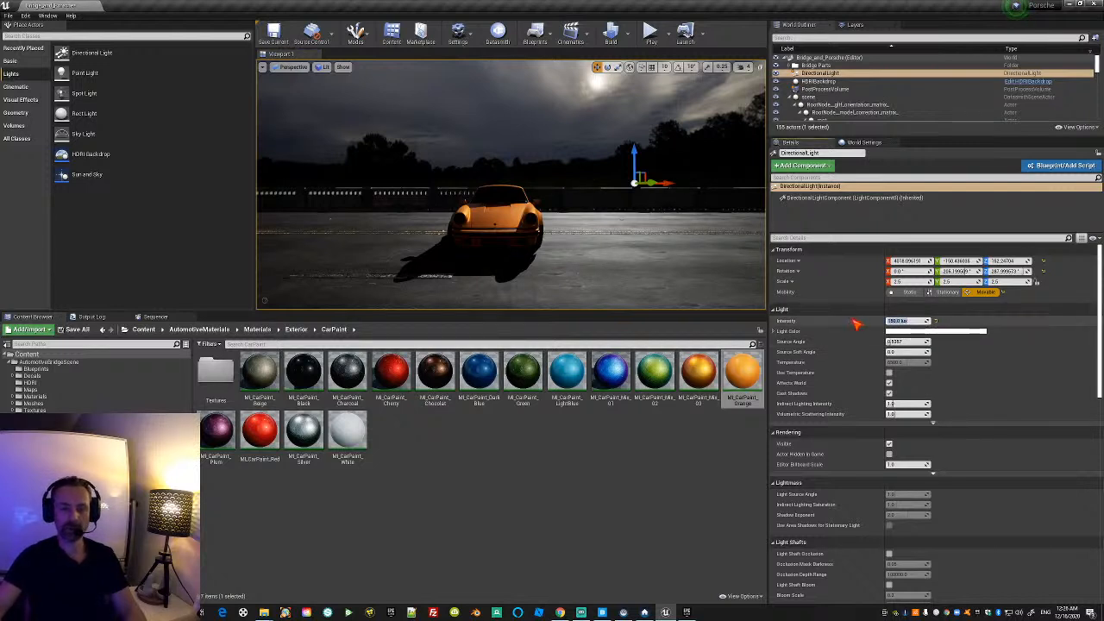
text(0)
key(Return)
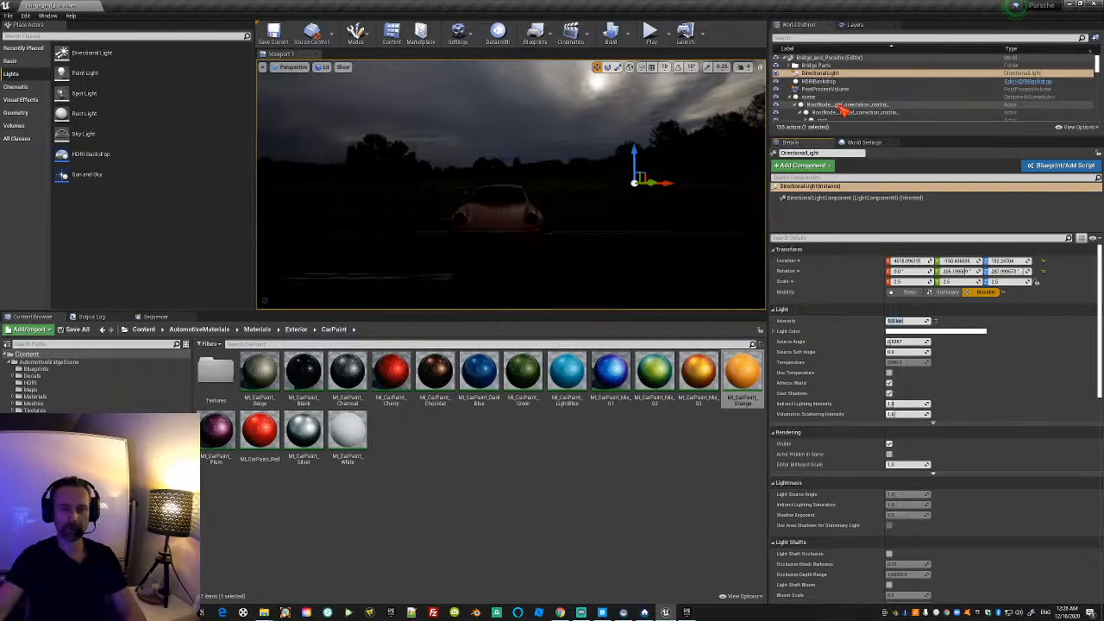
click(819, 83)
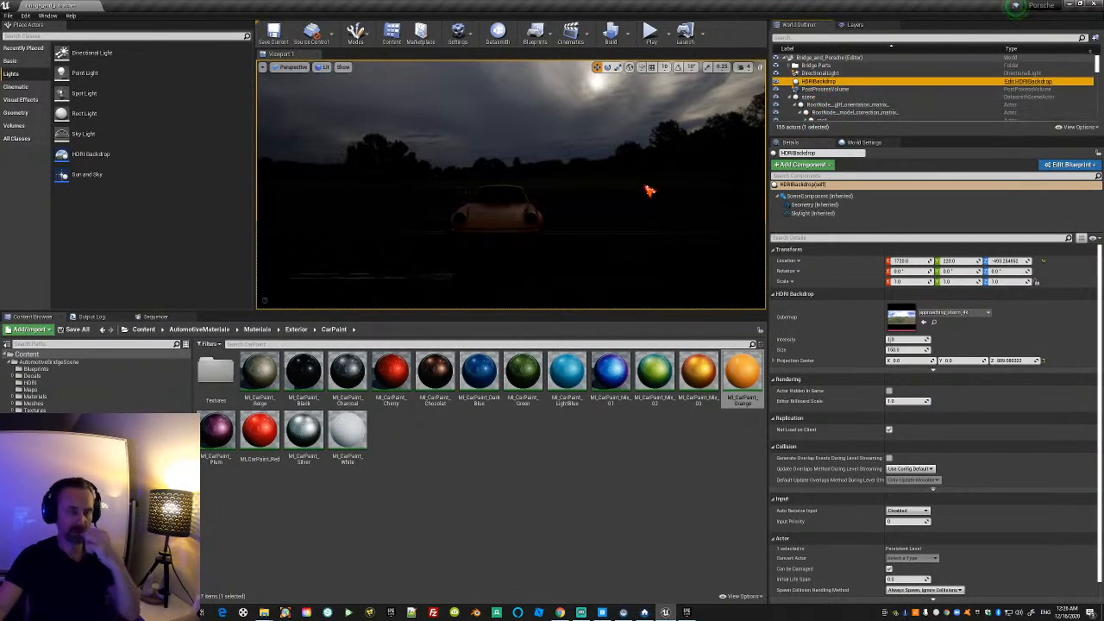
Raise the HDRIBackdrop's intensity to 10 and check the front of the Porsche under the brighter sky.
drag(892, 341, 914, 341)
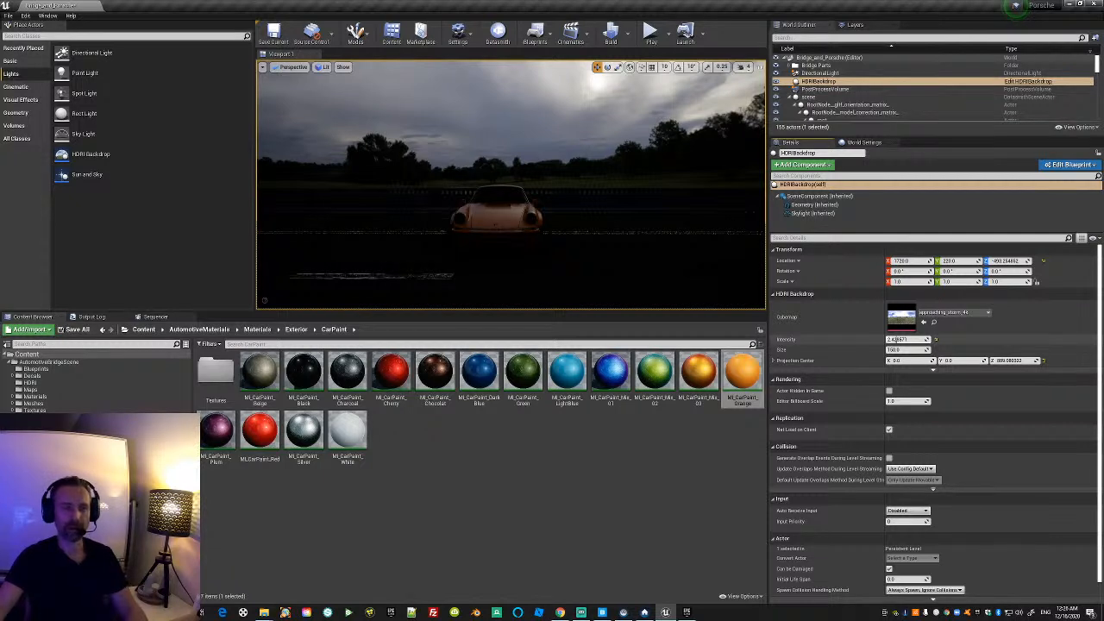
drag(922, 340, 930, 340)
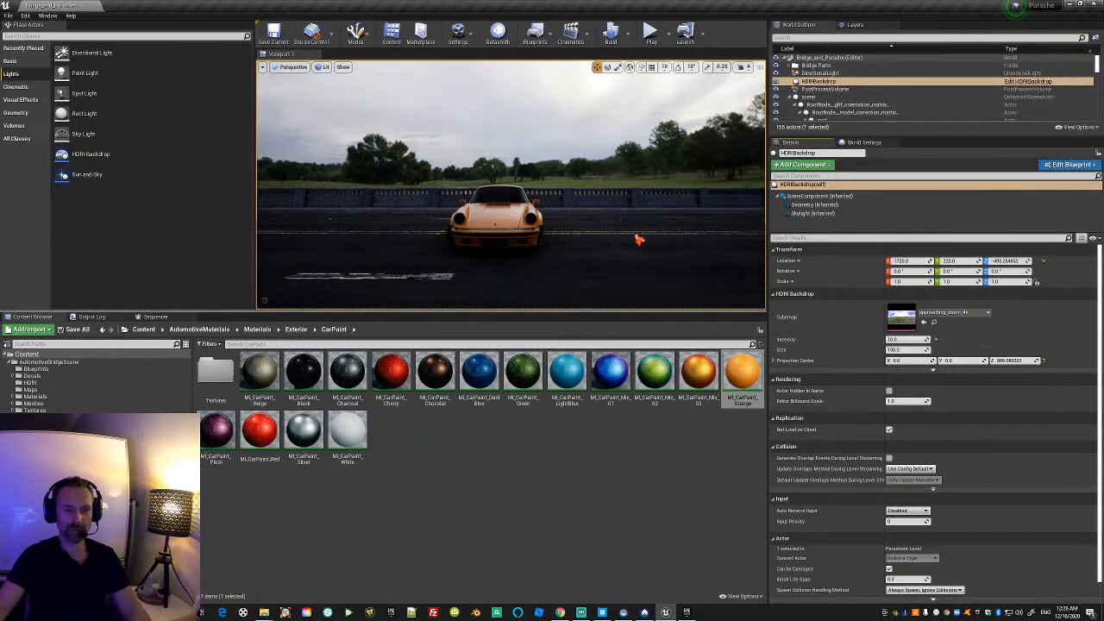
right_drag(562, 272, 593, 256)
key(w)
key(s)
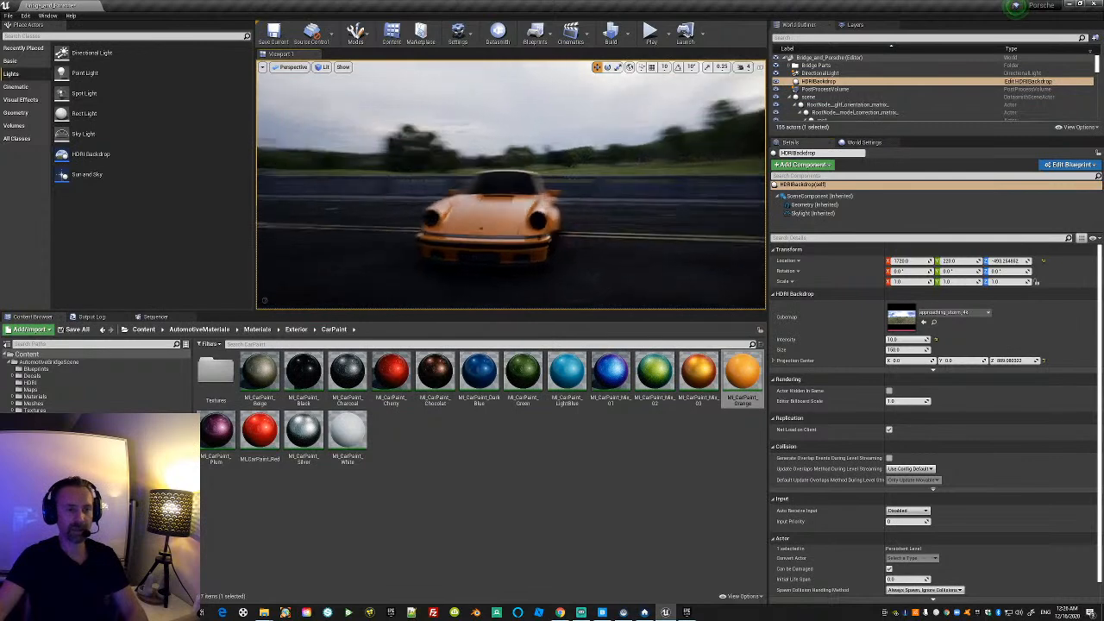
key(d)
key(a)
key(a)
key(a)
key(d)
key(a)
key(a)
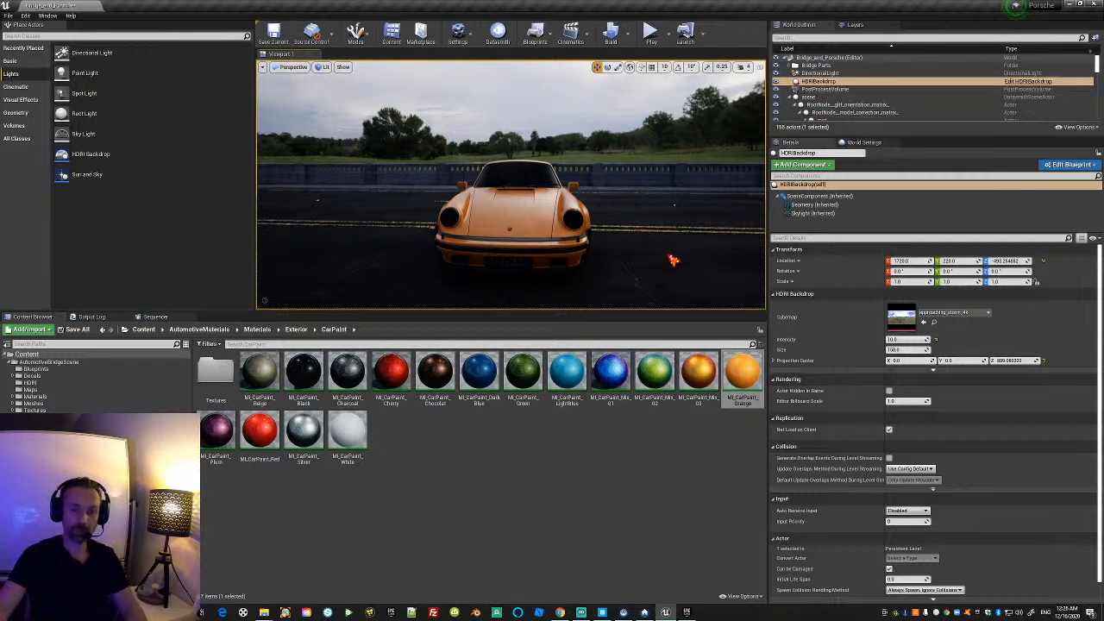
Select the directional light and increase its intensity in stages from 10 lux to 100 lux.
click(811, 90)
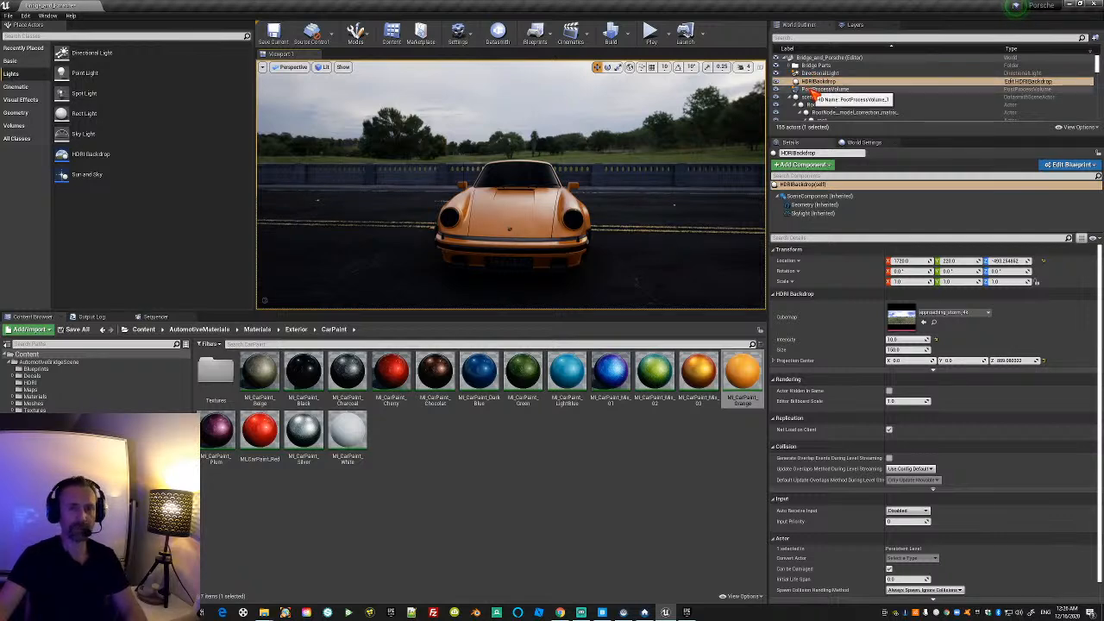
right_drag(606, 246, 629, 237)
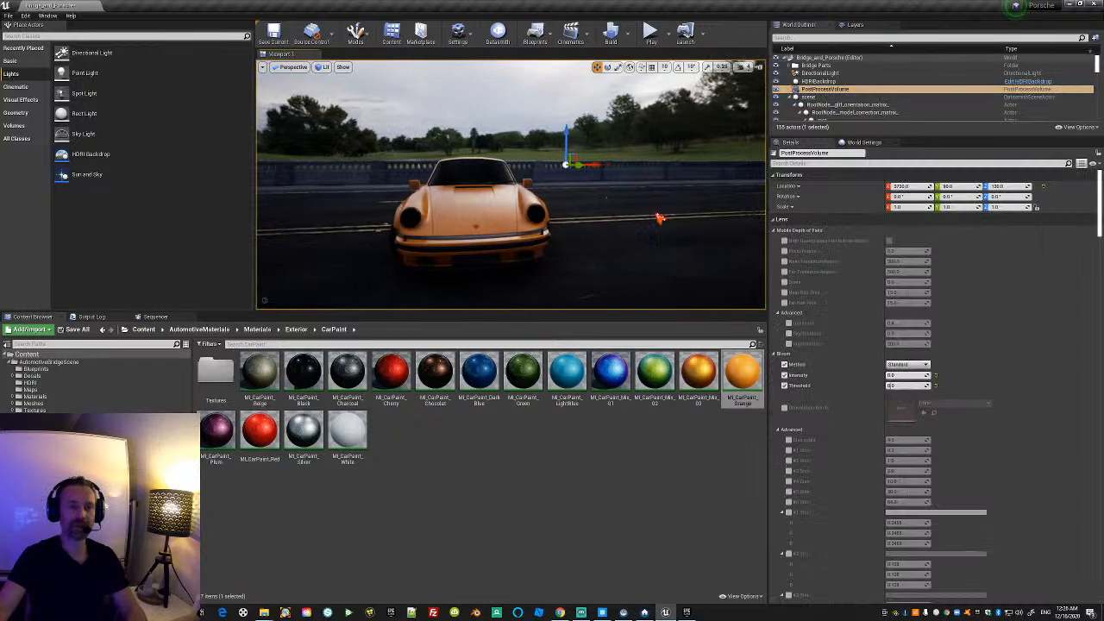
click(819, 73)
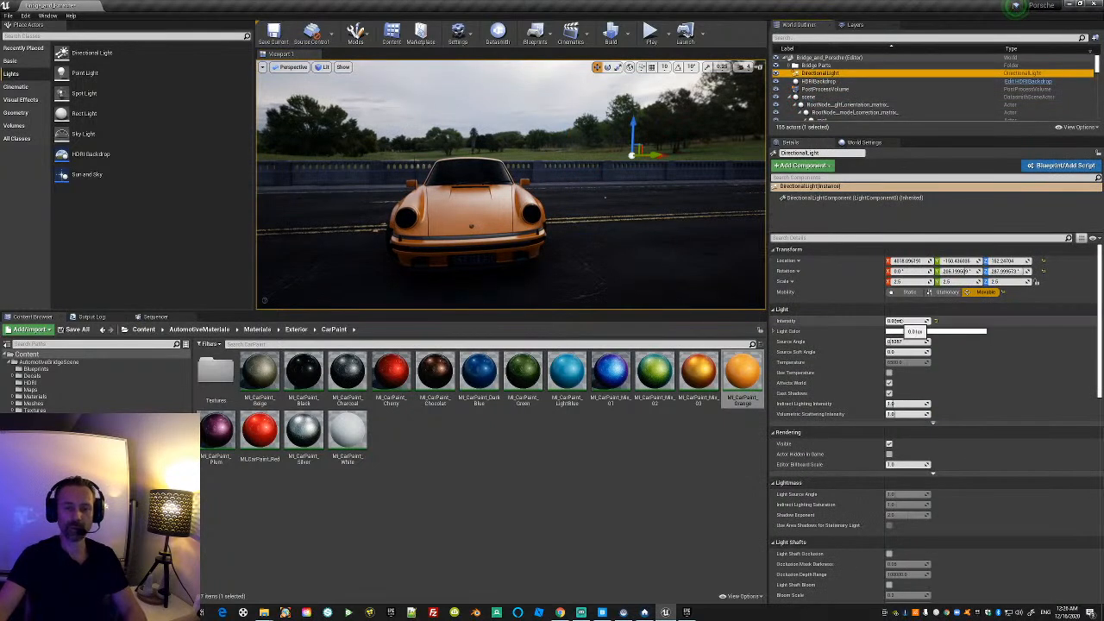
text(10)
key(Return)
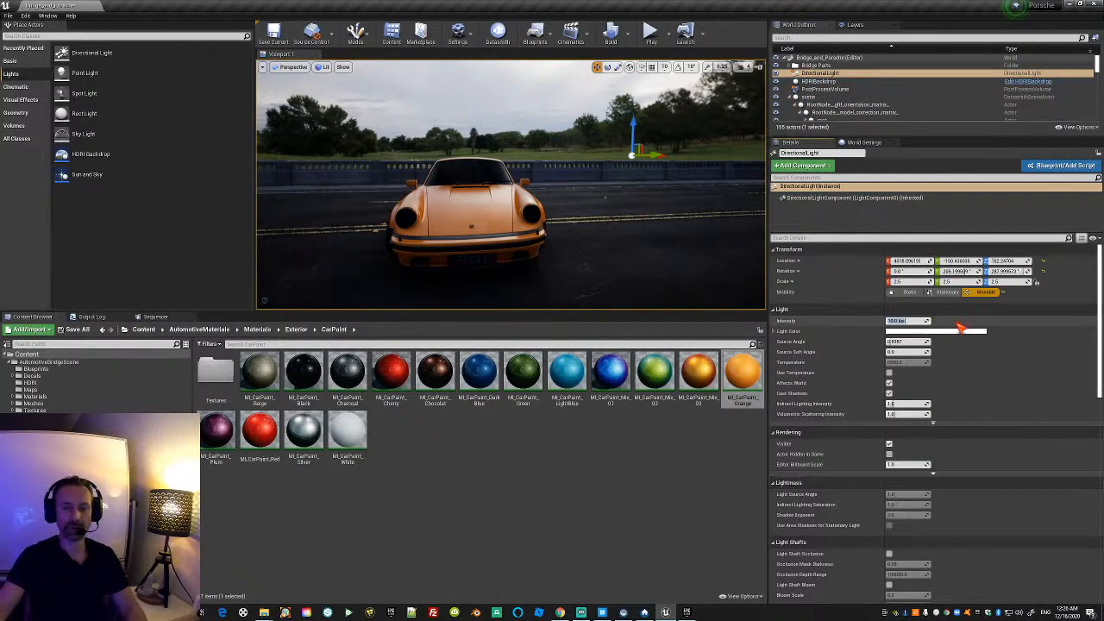
text(20)
key(Return)
right_drag(660, 264, 620, 277)
click(903, 321)
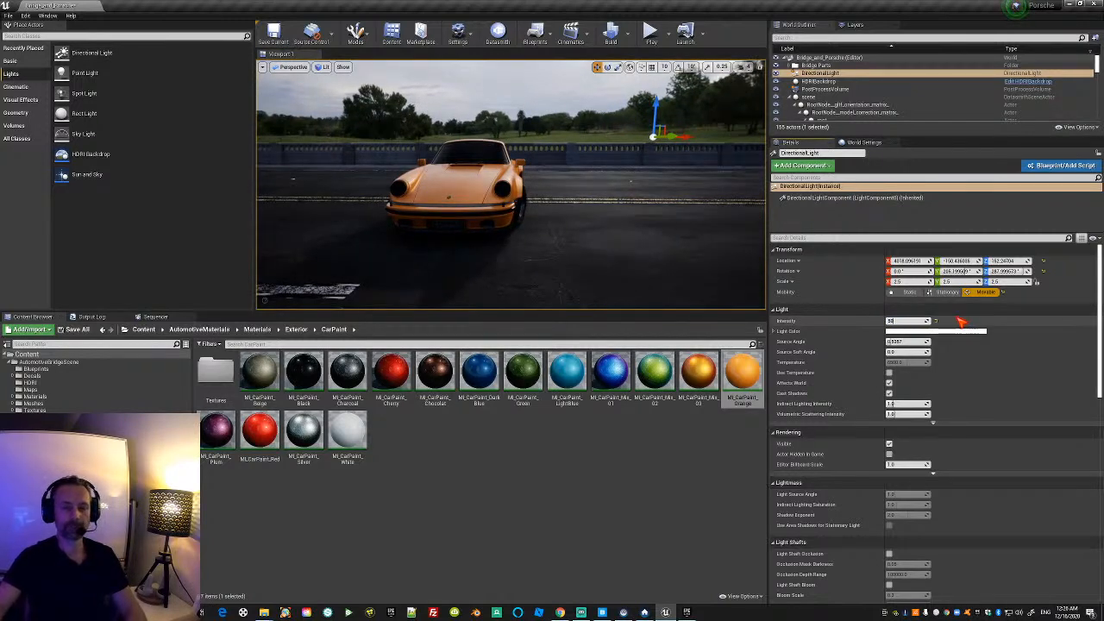
key(Return)
text(100)
key(Return)
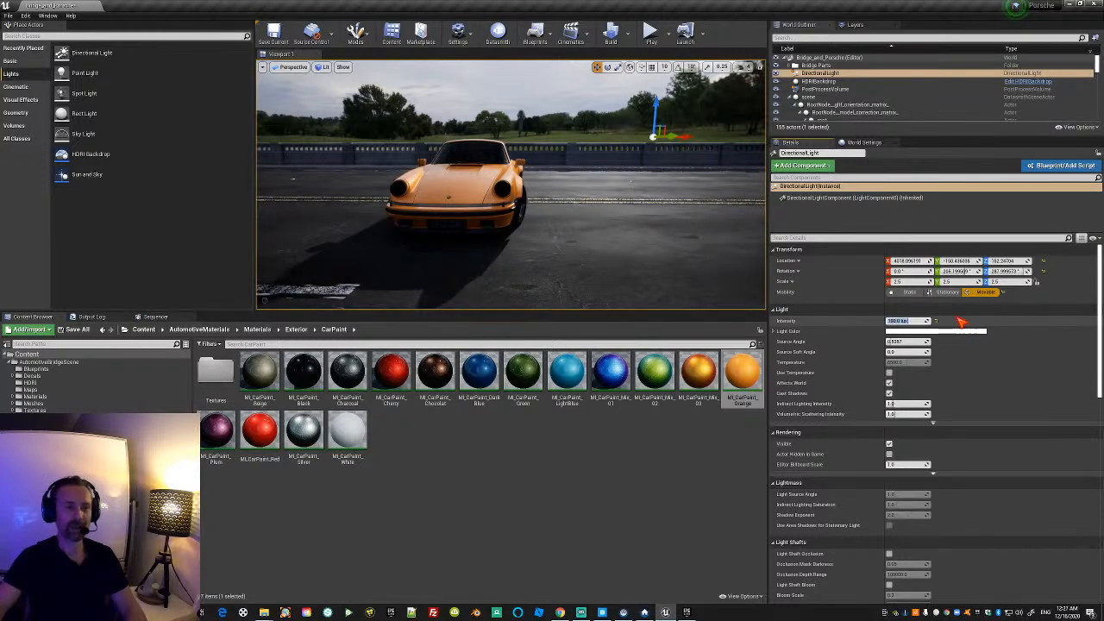
Try a directional light intensity of 500 lux and view the Porsche's side and shadow.
right_drag(587, 179, 528, 238)
mouse_move(594, 150)
right_down()
mouse_move(584, 96)
mouse_move(517, 97)
mouse_move(476, 121)
mouse_move(497, 125)
mouse_move(423, 126)
mouse_move(421, 137)
mouse_move(521, 153)
mouse_move(595, 138)
right_up()
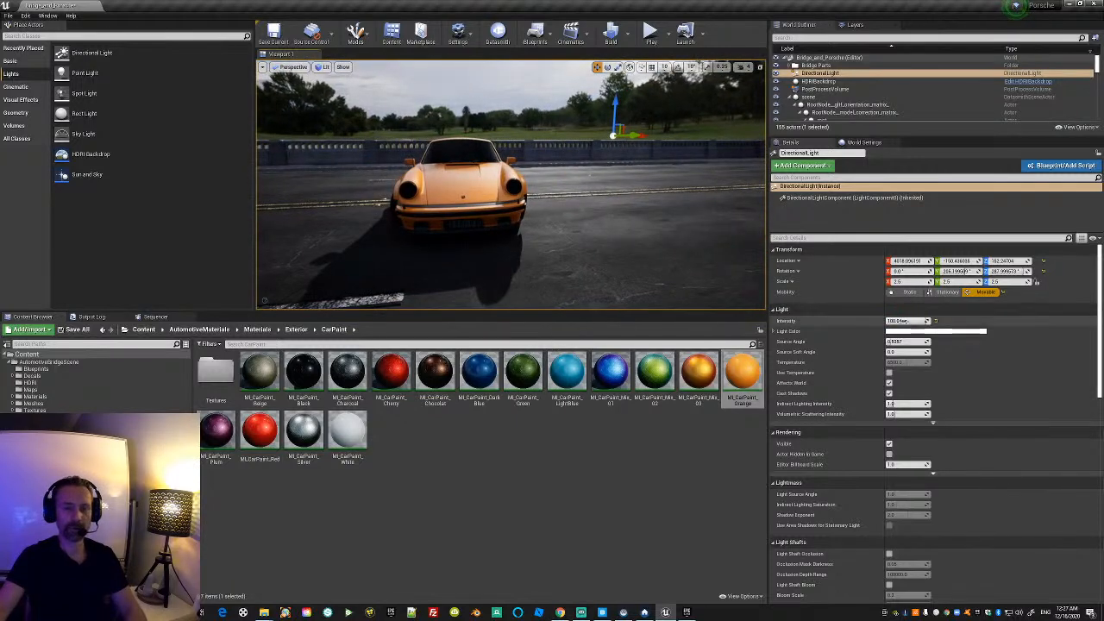
click(910, 321)
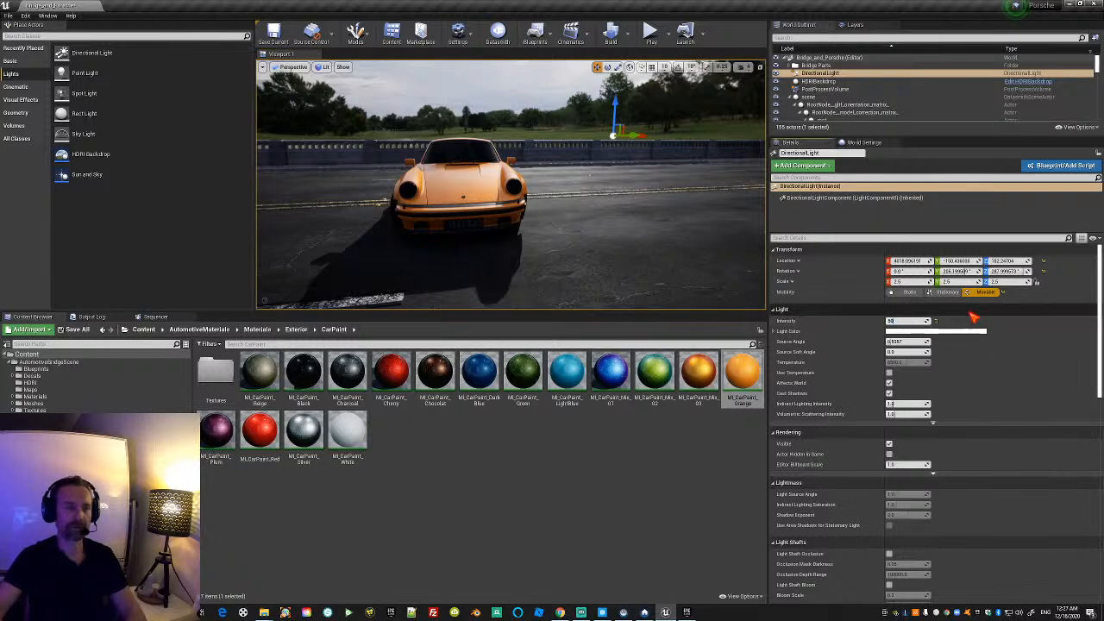
right_drag(569, 194, 508, 156)
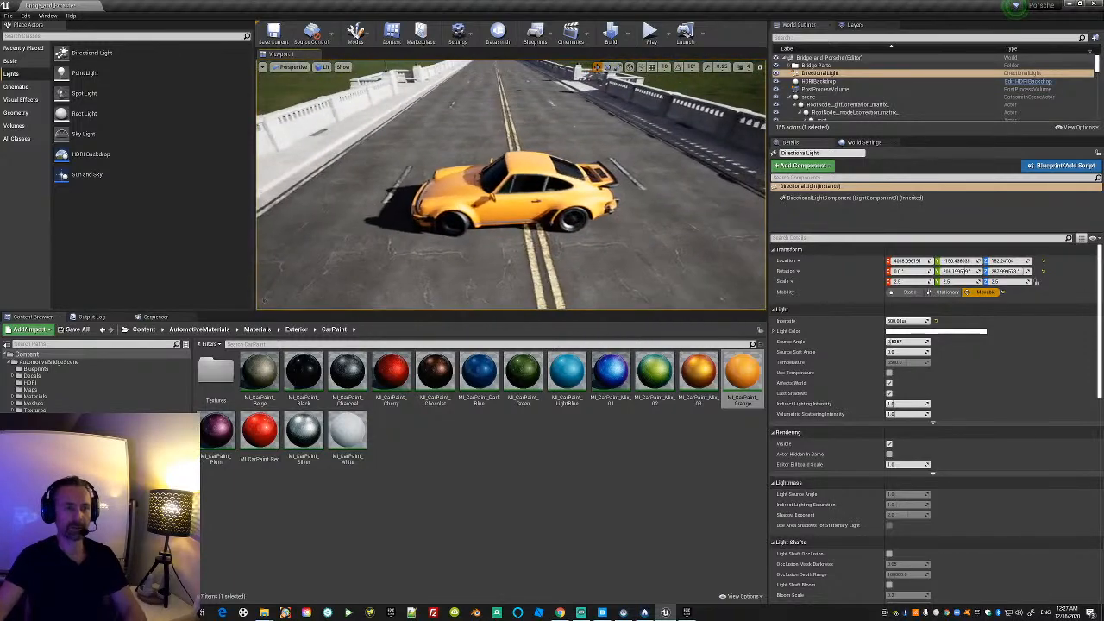
middle_drag(517, 173, 517, 202)
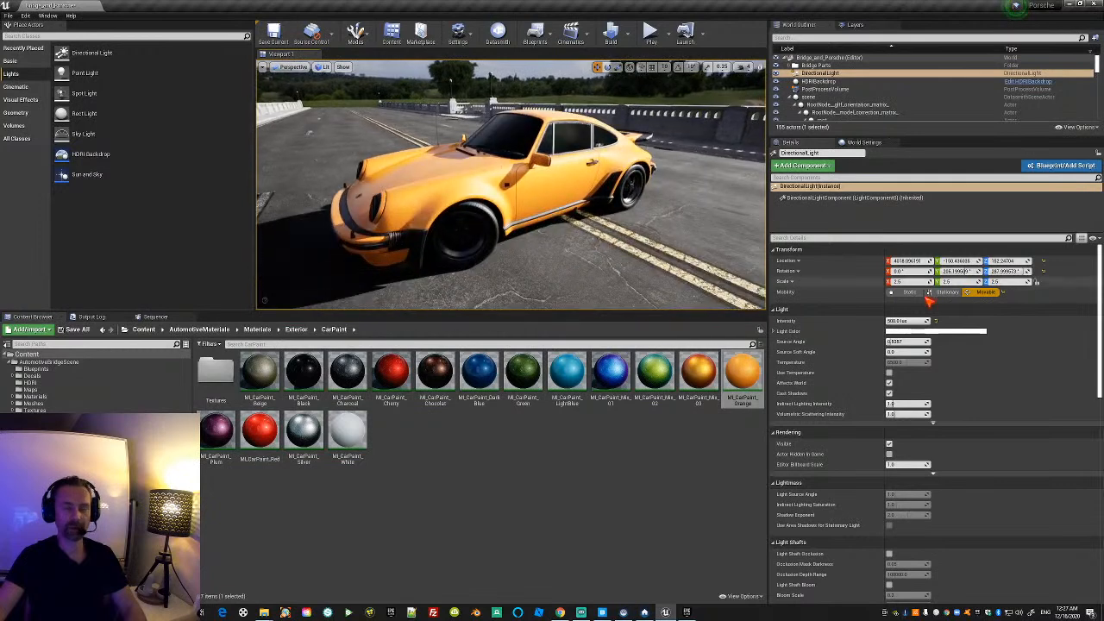
Set the directional light's intensity to 150 lux and check the Porsche's shadow from the front.
drag(907, 321, 928, 320)
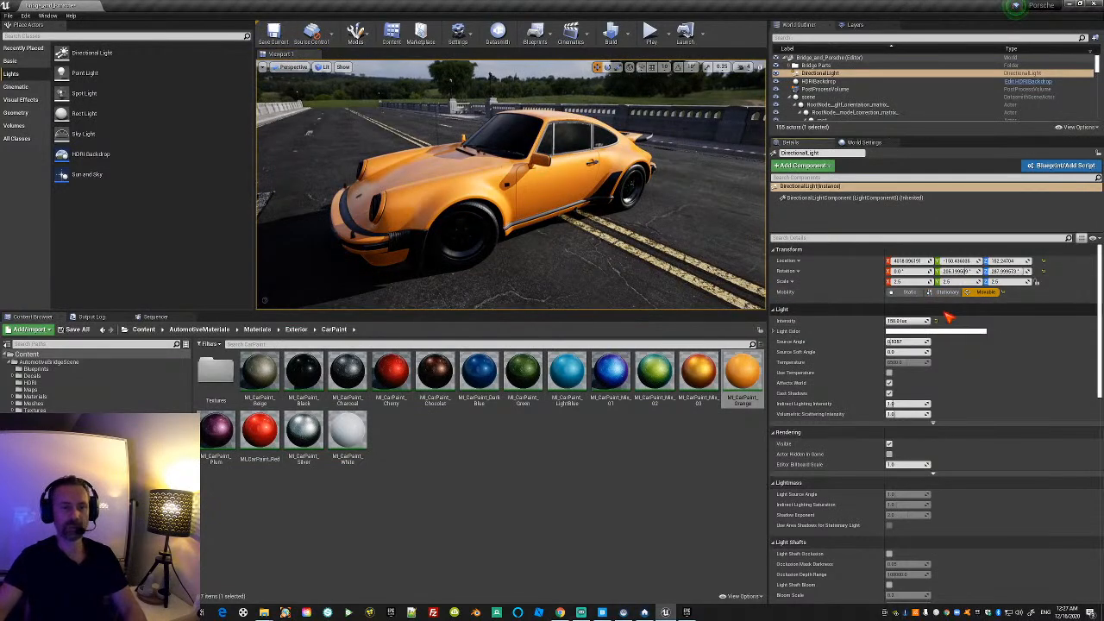
right_drag(604, 207, 531, 216)
key(s)
key(s)
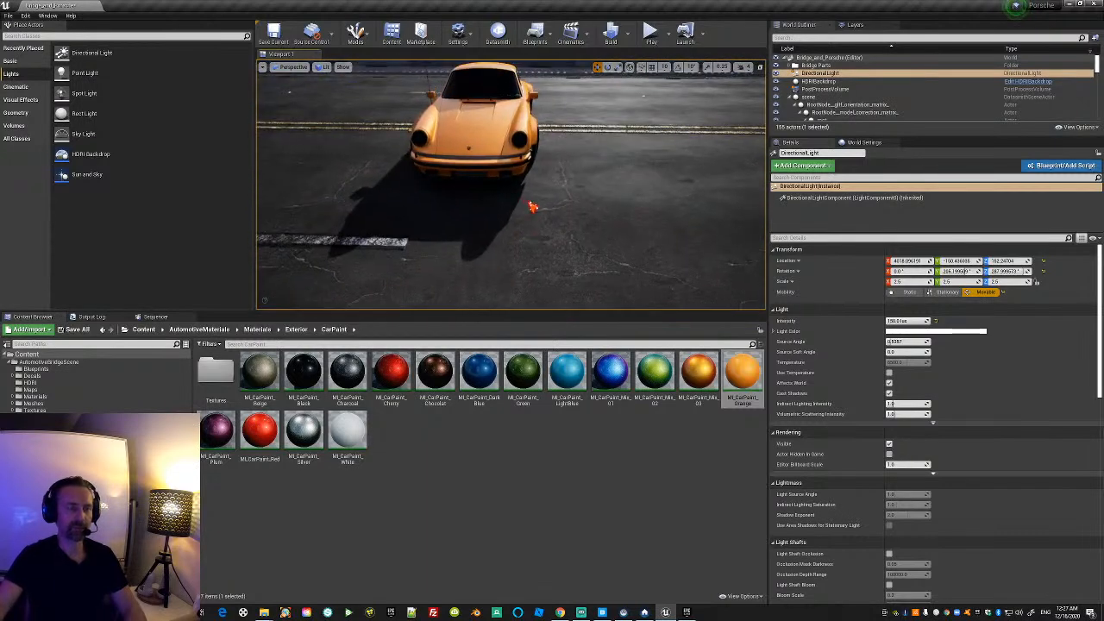
key(s)
mouse_move(615, 246)
right_down()
mouse_move(634, 226)
mouse_move(617, 228)
right_up()
key(d)
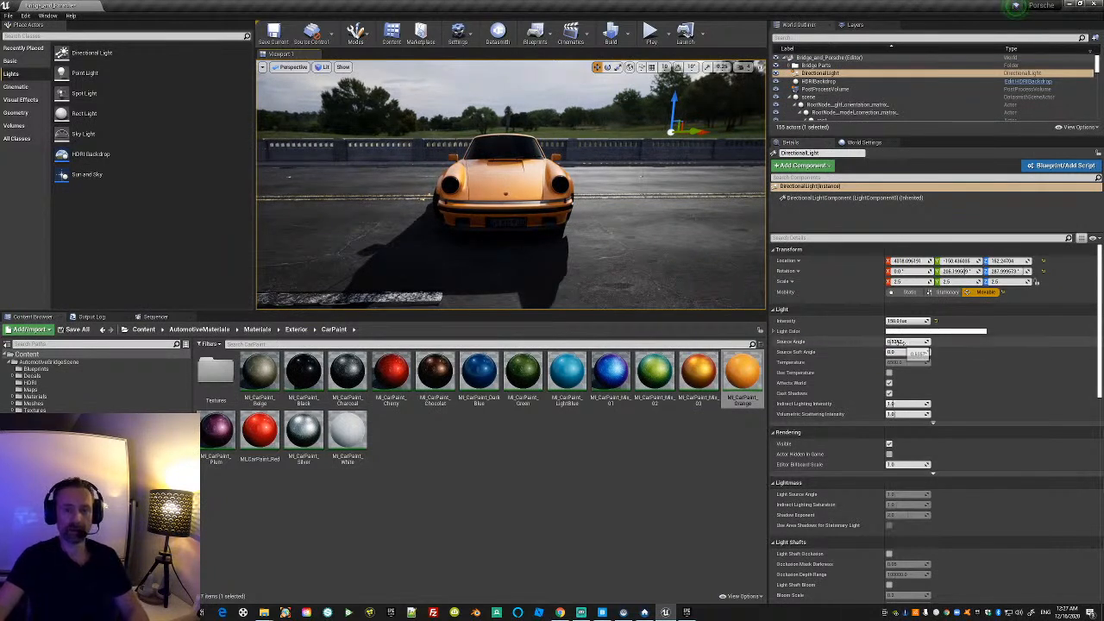
Try a larger source angle on the directional light, then 0, and inspect the shadow edge on the asphalt up close.
double_click(901, 341)
text(5)
key(Return)
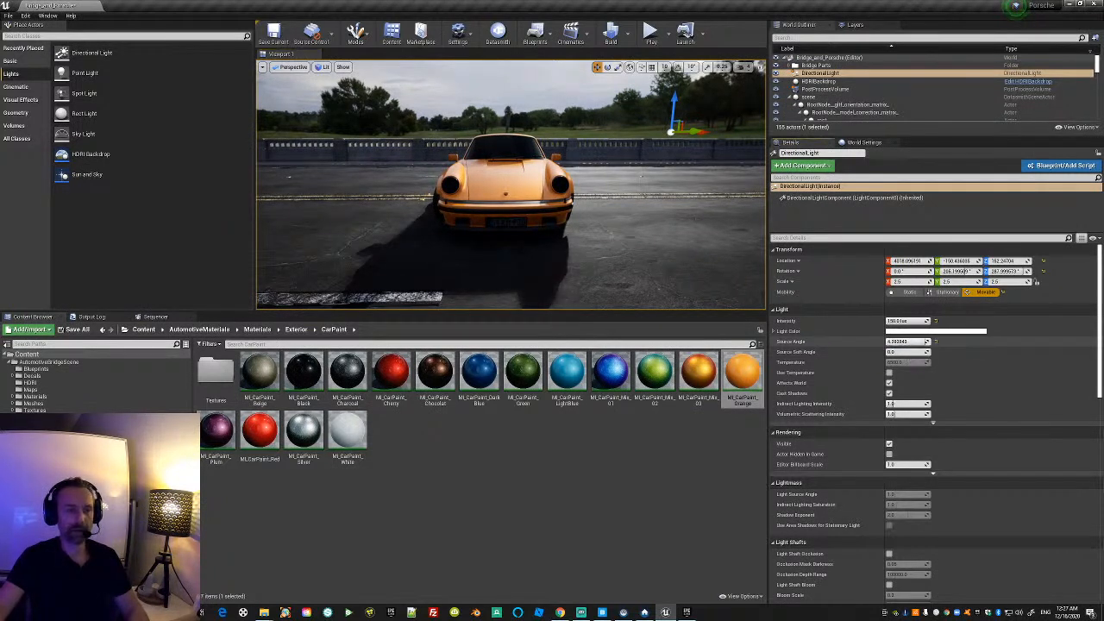
click(901, 342)
text(0)
key(Return)
right_drag(566, 295, 593, 125)
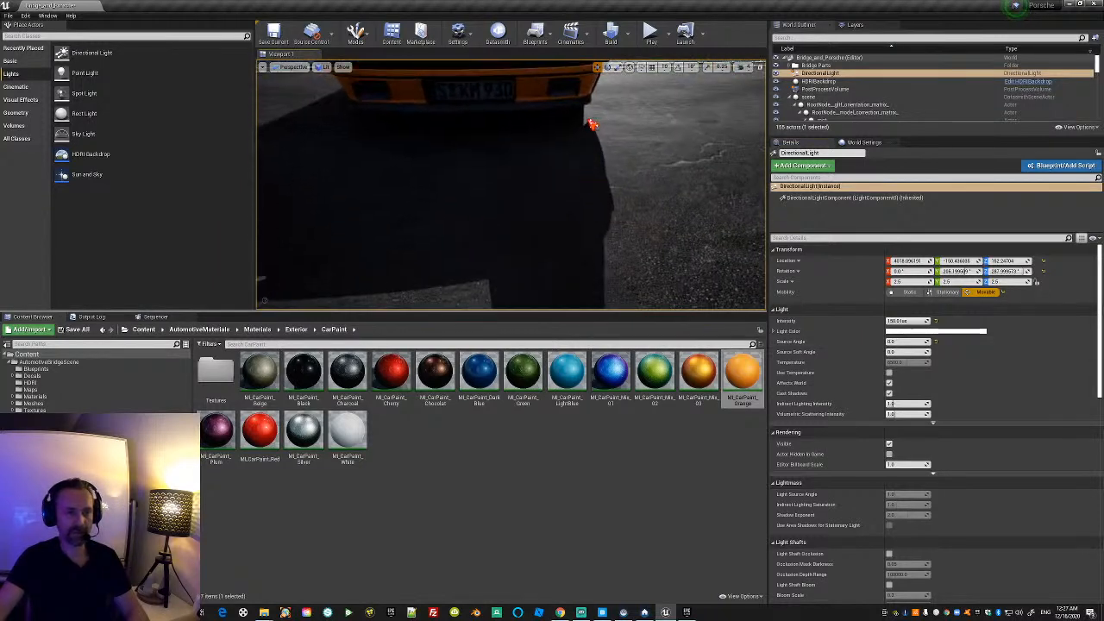
right_drag(588, 249, 622, 201)
right_drag(547, 257, 547, 230)
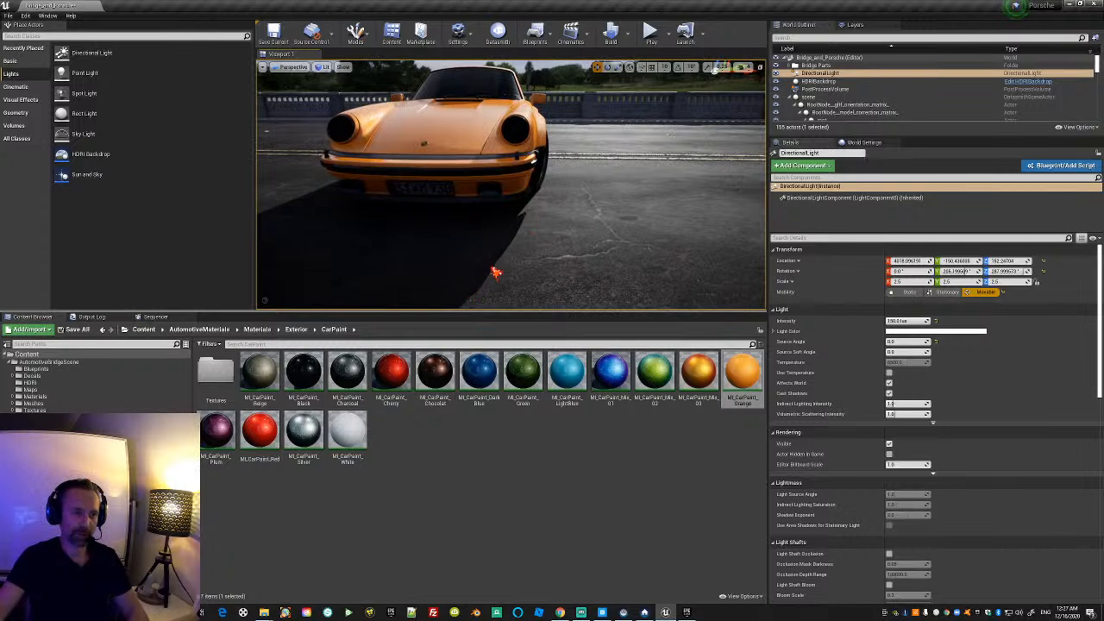
Try source angles of 5 and 50 on the directional light to compare how soft the shadow gets.
drag(901, 343, 910, 344)
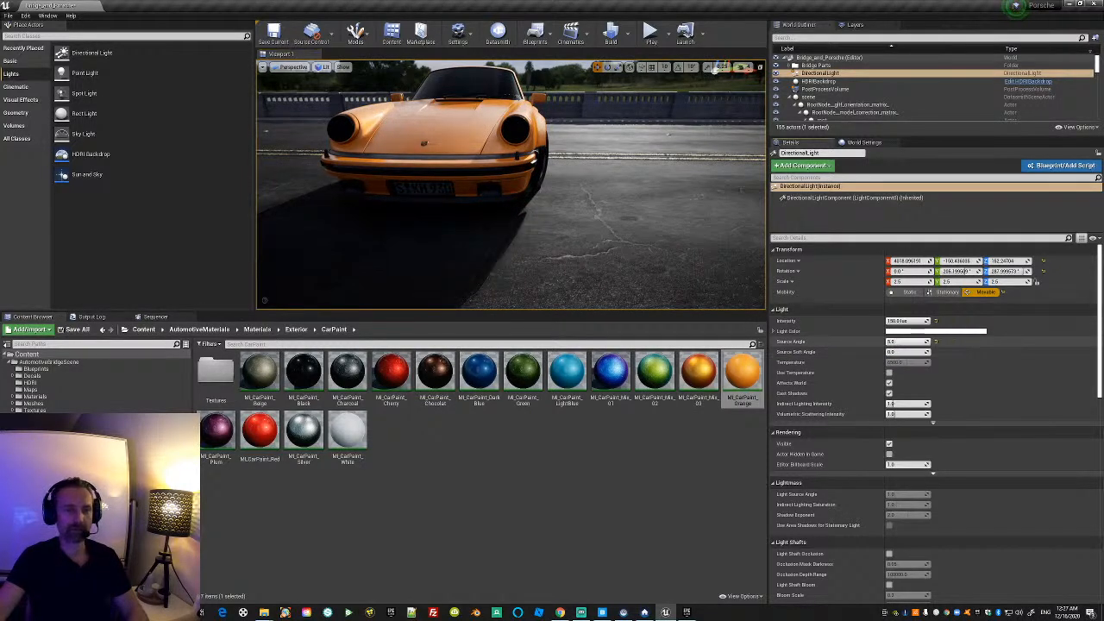
click(897, 342)
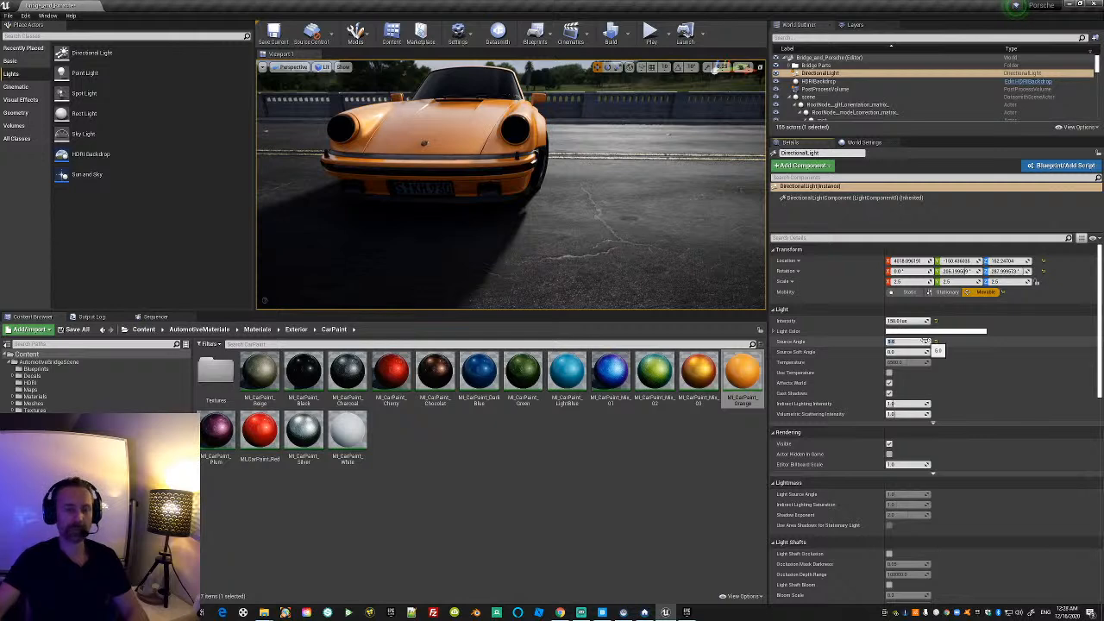
text(50)
key(Return)
right_drag(533, 200, 567, 195)
Set the directional light's source angle to 25 and view the softened shadow around the Porsche.
click(898, 341)
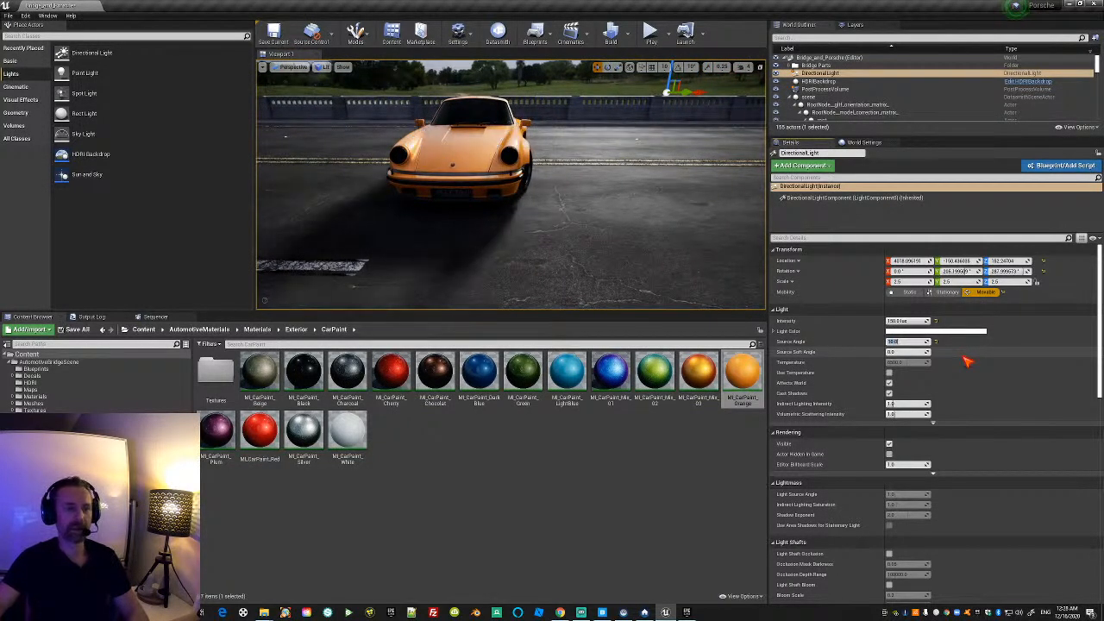
key(Return)
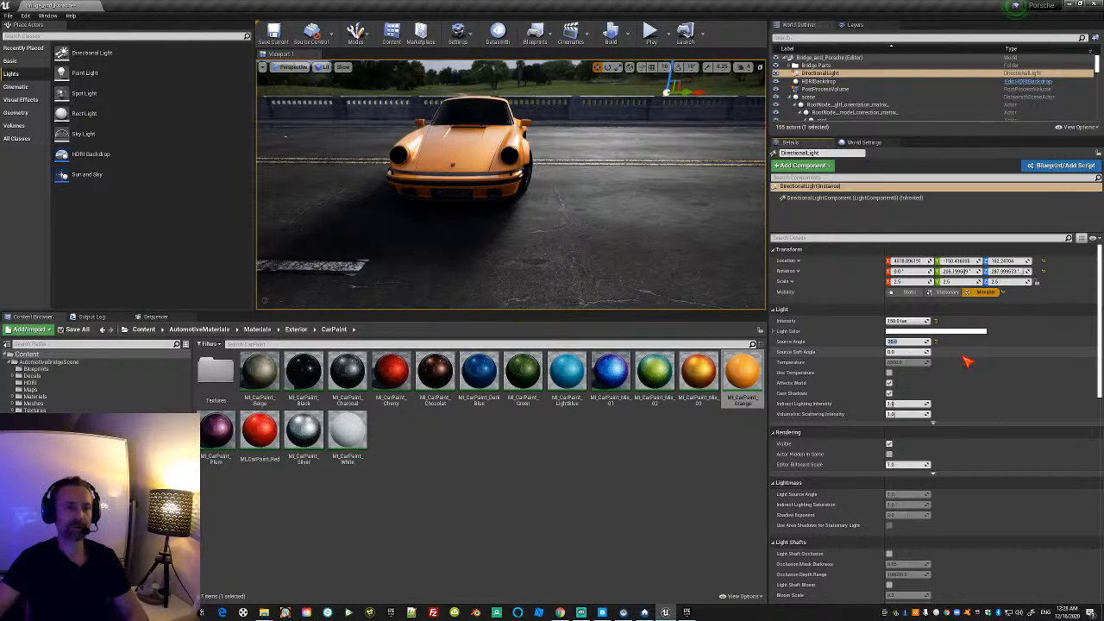
right_drag(590, 209, 595, 176)
key(s)
key(a)
key(d)
key(a)
key(d)
key(w)
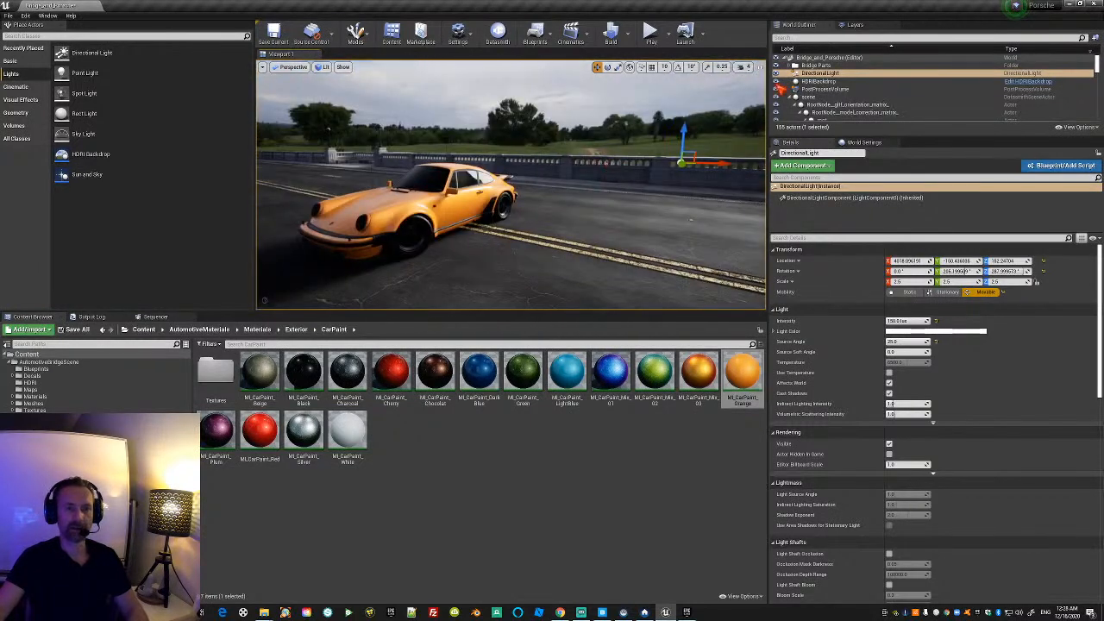
Filter the PostProcessVolume's properties for "expos" and raise the exposure compensation to about 7.93.
click(822, 89)
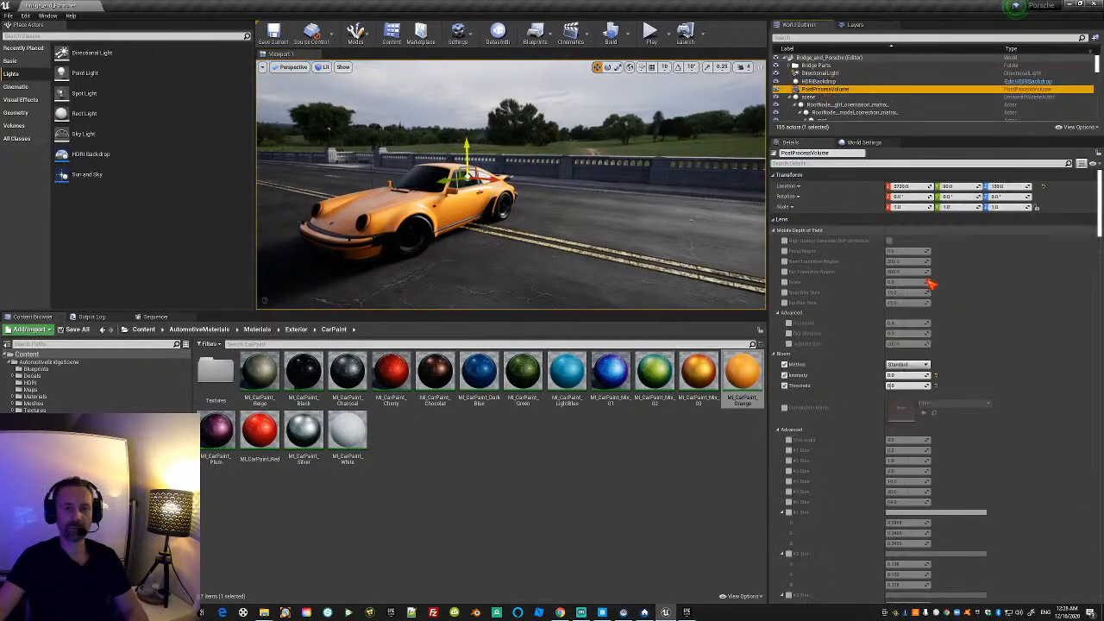
click(816, 164)
text(expos)
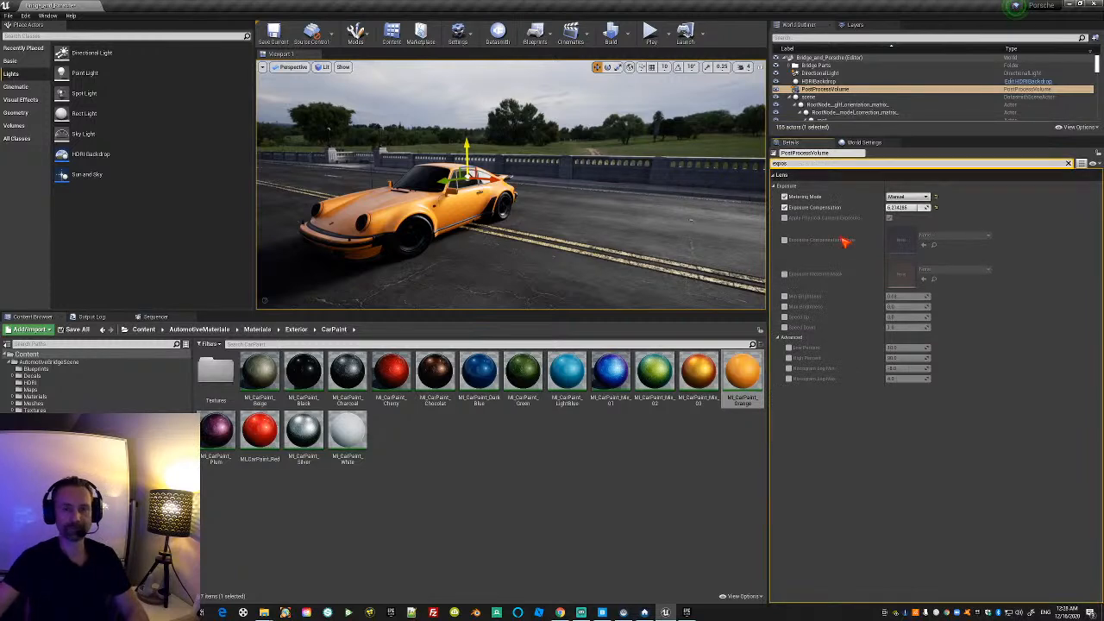
key(a)
right_drag(495, 281, 495, 275)
key(w)
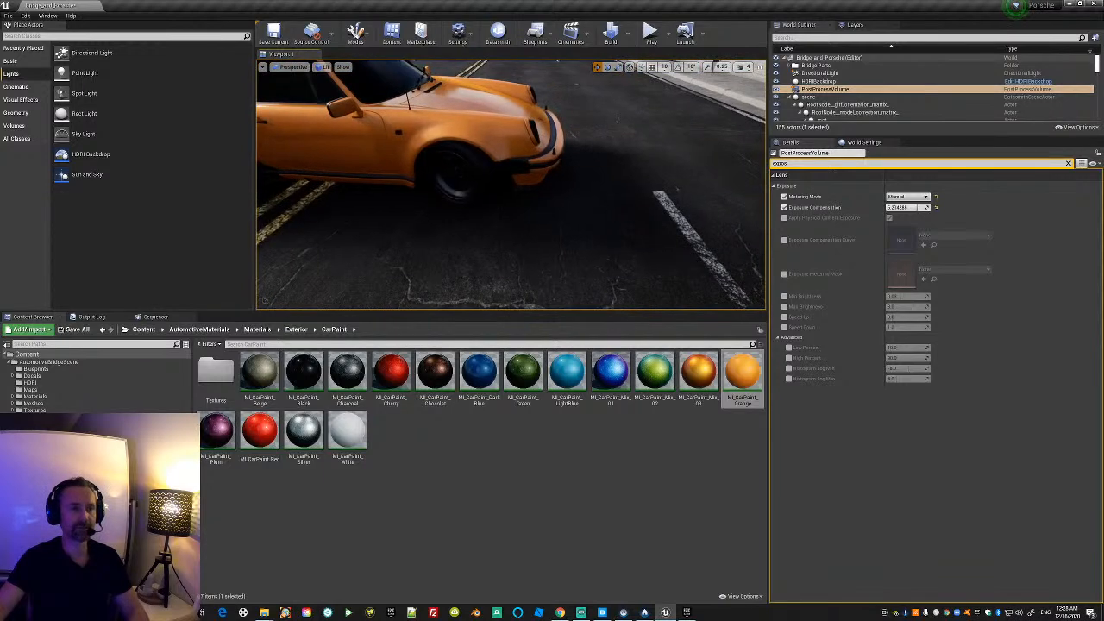
drag(907, 207, 921, 207)
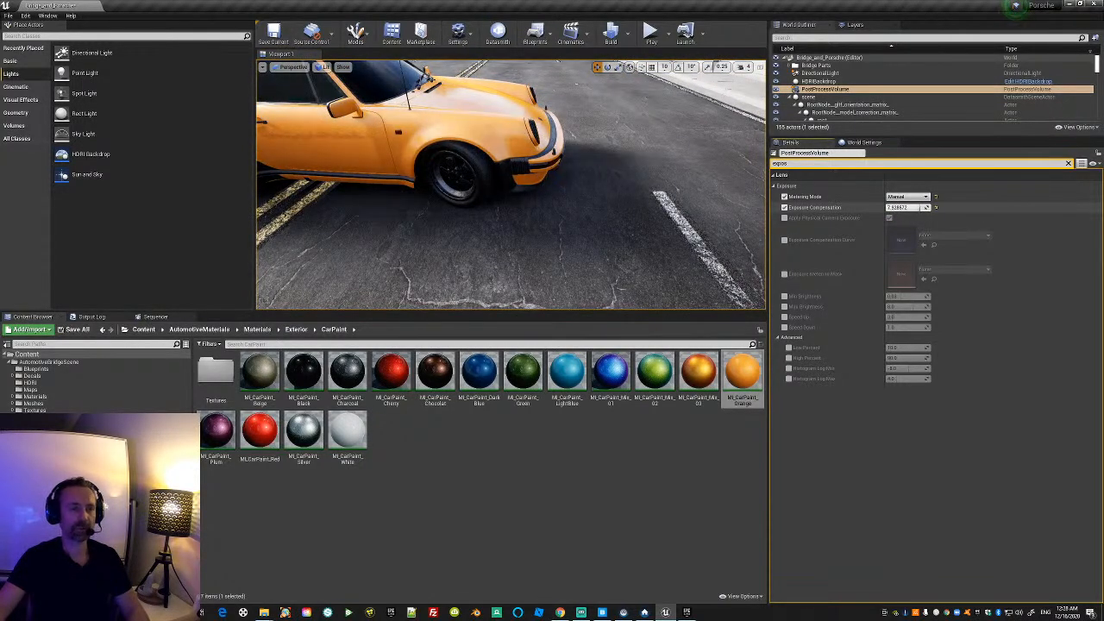
Check the car and sky brightness and lower the exposure compensation to about 7.36.
right_drag(598, 223, 576, 229)
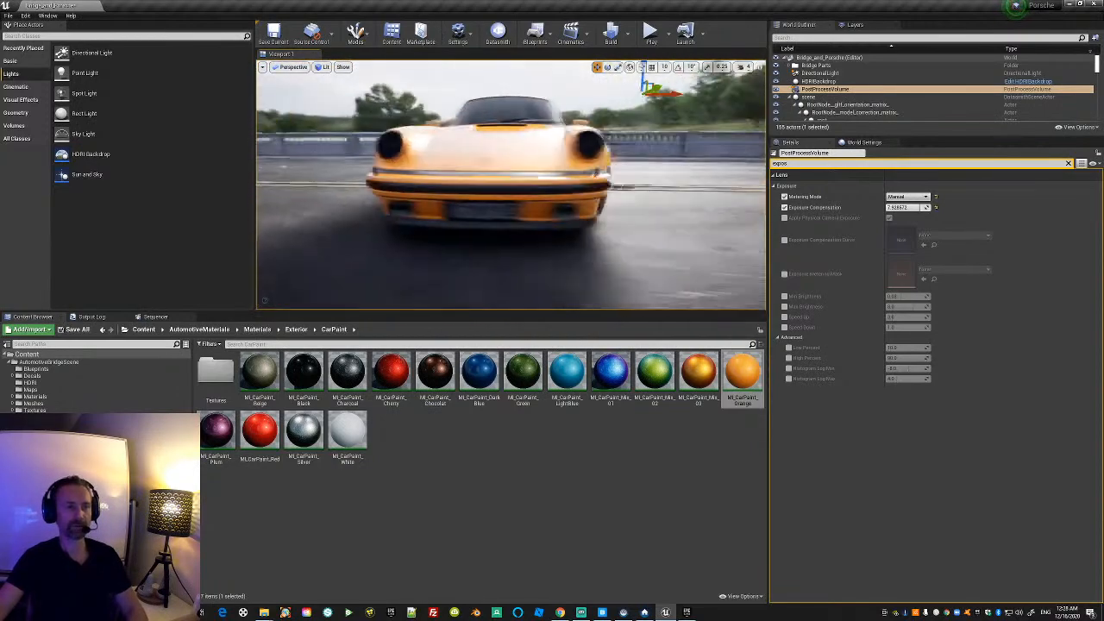
right_drag(511, 185, 664, 177)
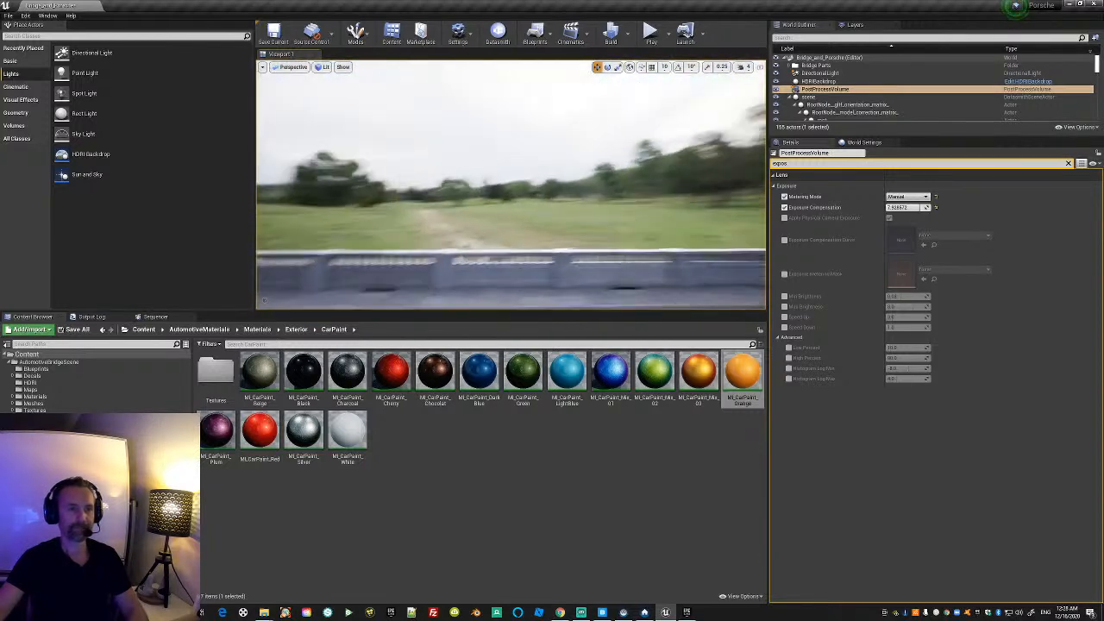
right_drag(511, 185, 414, 173)
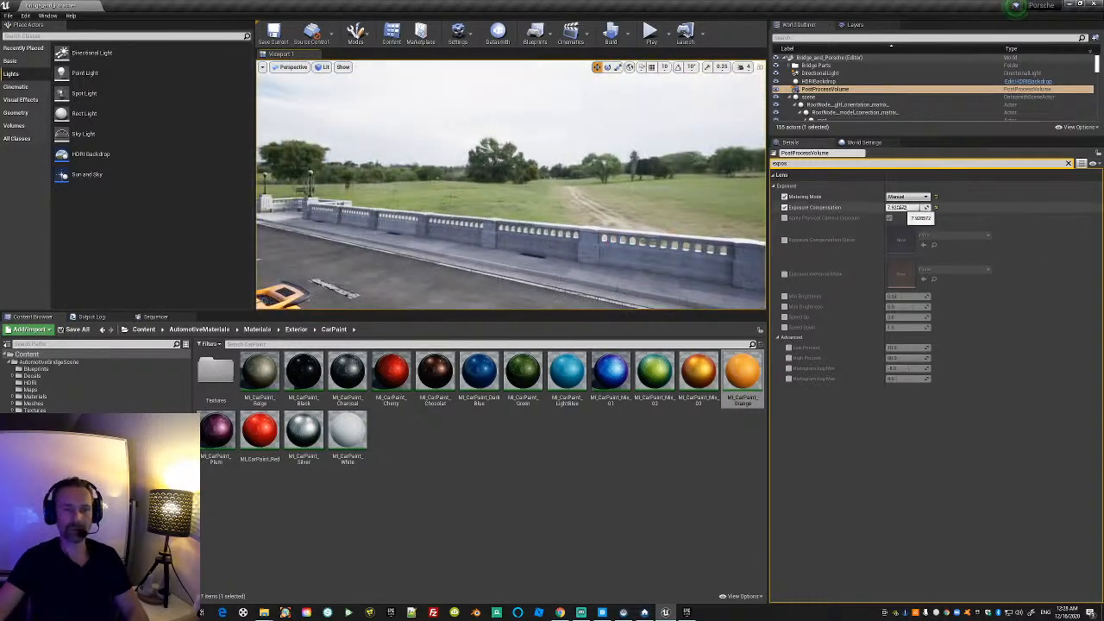
drag(902, 207, 900, 207)
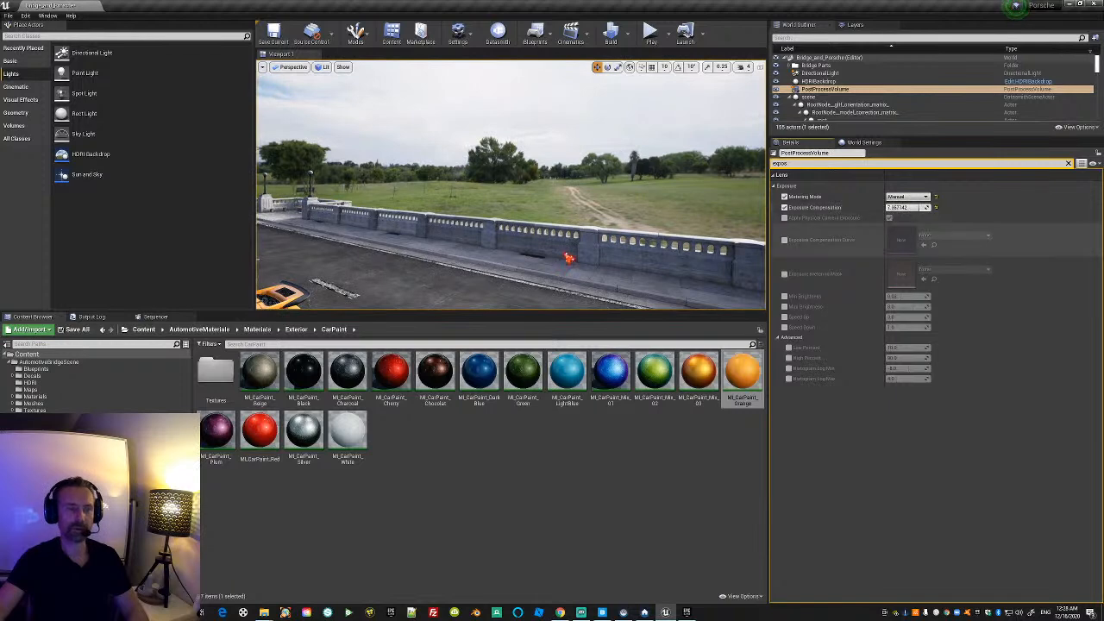
Frame the Porsche from the side and select its whole root actor, scene.
right_drag(511, 185, 385, 179)
click(502, 191)
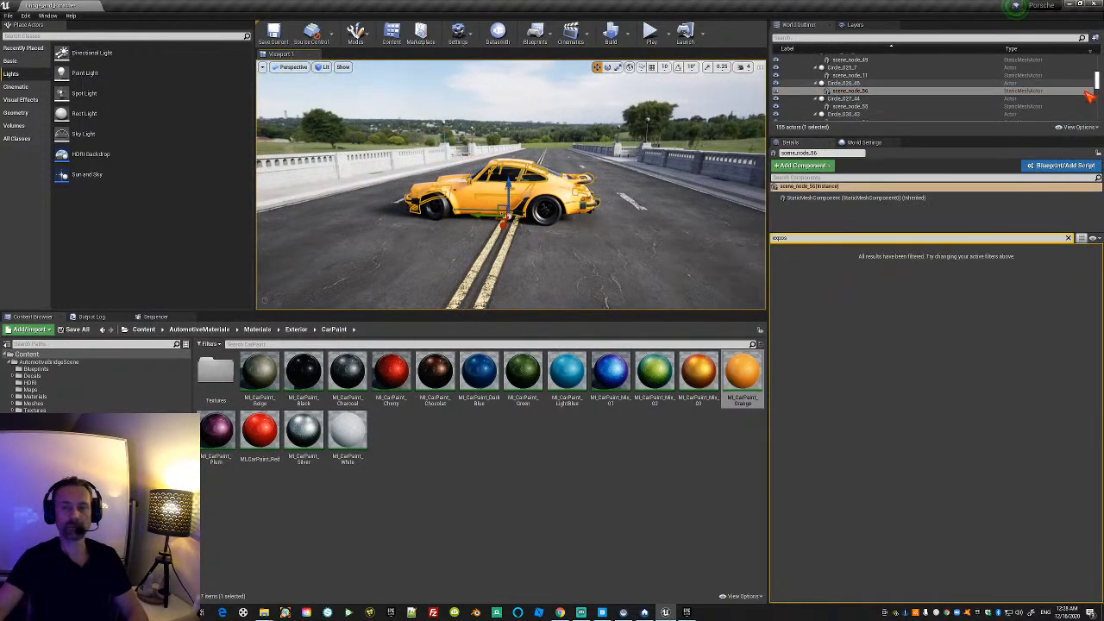
drag(1098, 79, 1098, 54)
click(811, 97)
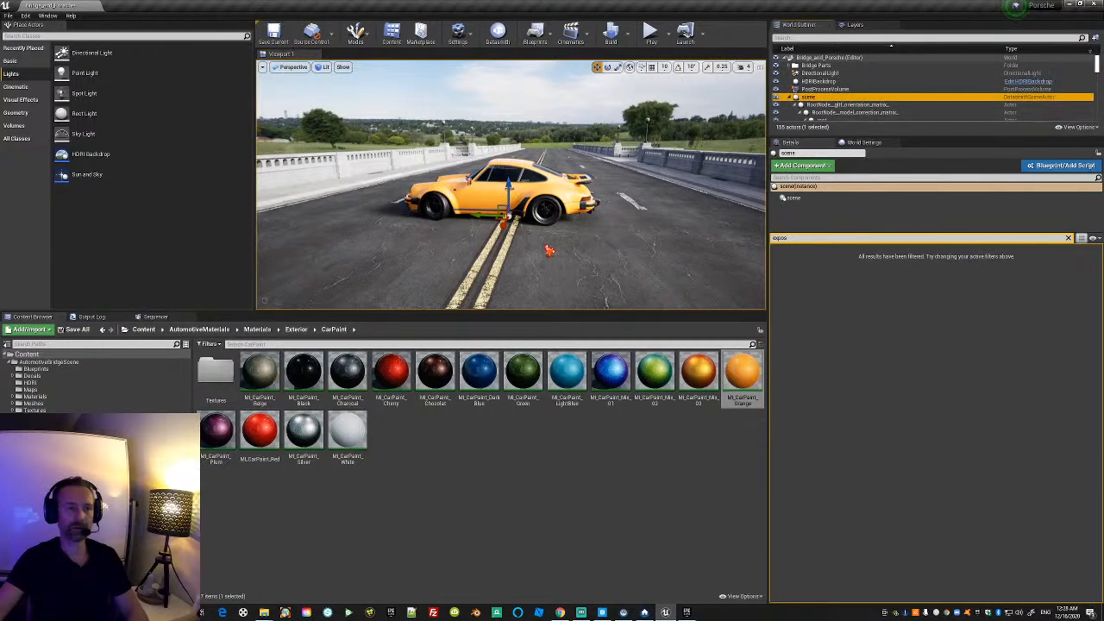
Turn on grid, rotation and scale snapping and rotate the Porsche by -50 degrees about its vertical axis.
right_drag(362, 136, 368, 138)
key(e)
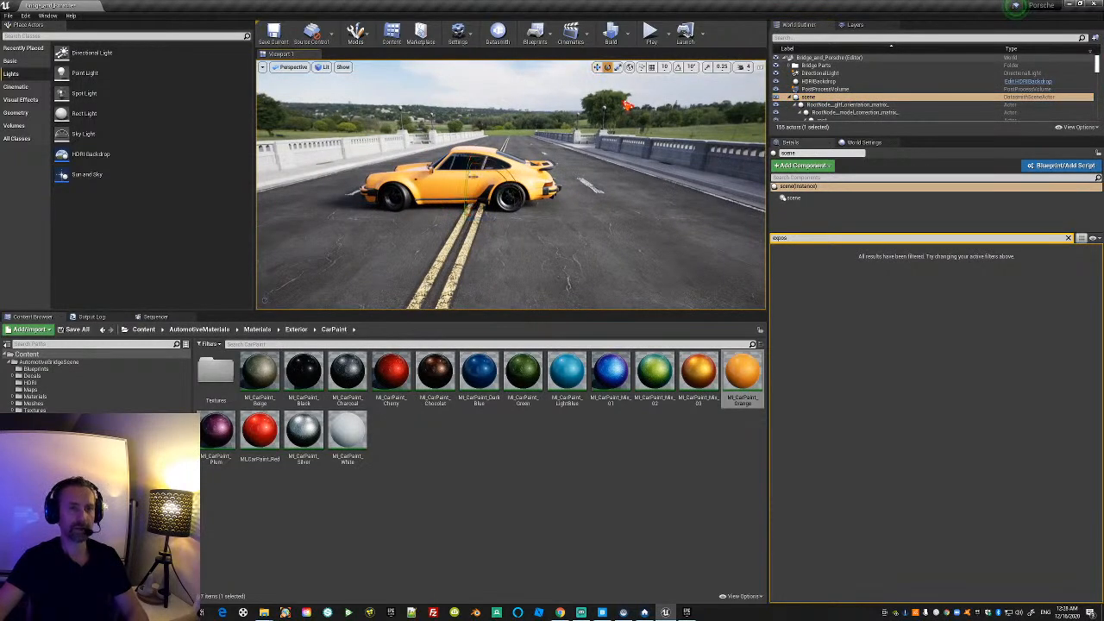
click(679, 67)
click(651, 67)
click(707, 67)
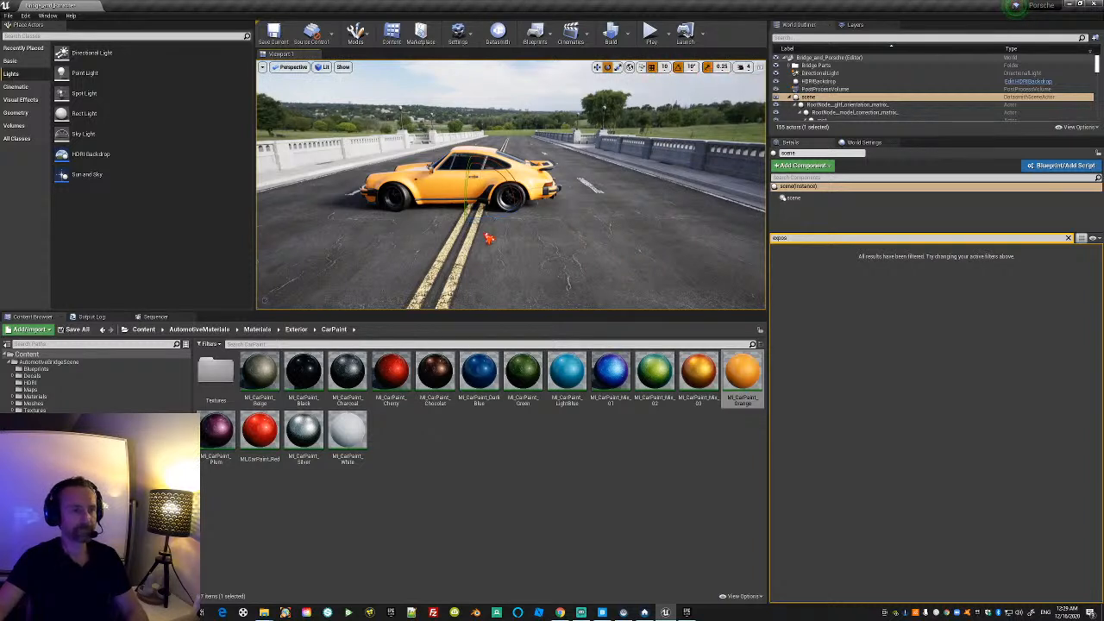
drag(488, 219, 448, 222)
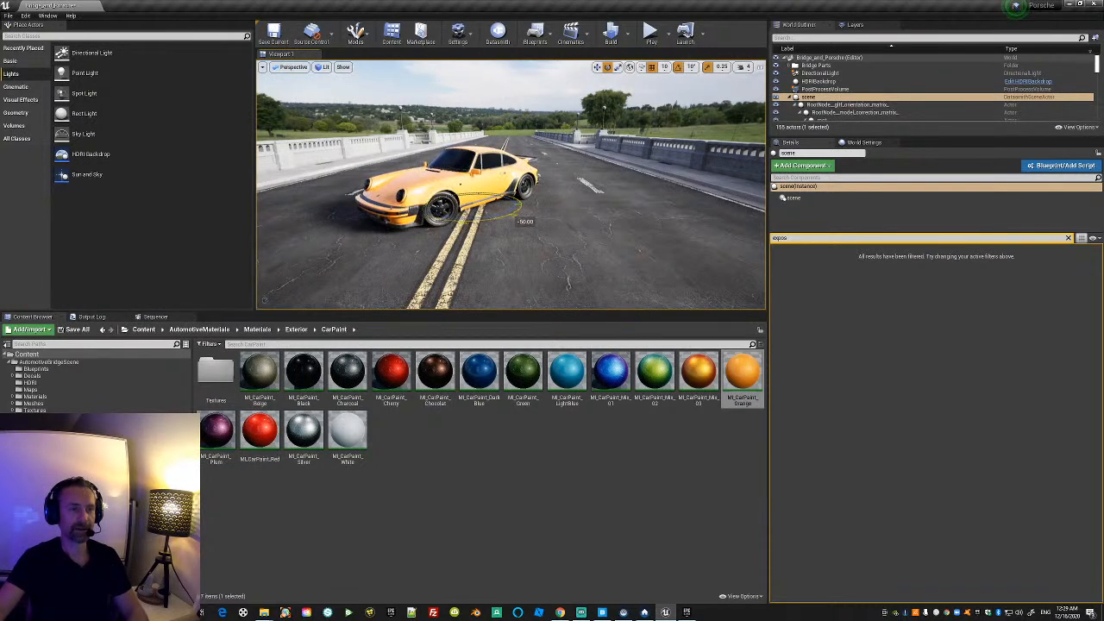
Examine the rotated Porsche's paint, reflections and shadow from close up and check the surrounding backdrop.
right_drag(527, 233, 602, 244)
key(a)
key(w)
key(d)
key(a)
key(s)
key(d)
key(w)
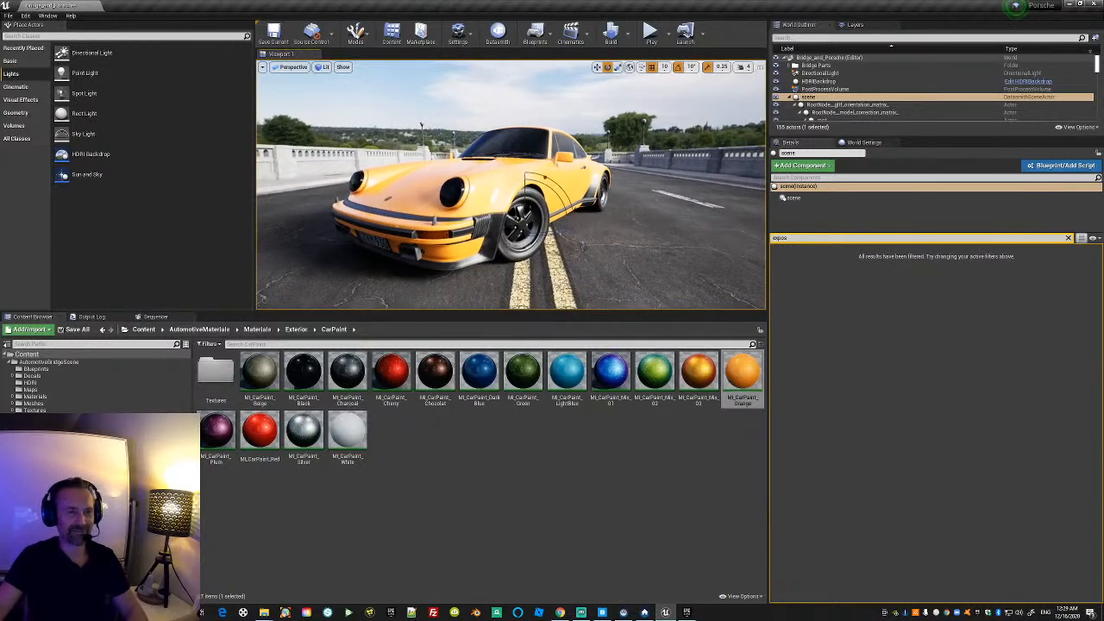
key(s)
right_drag(552, 233, 526, 235)
key(d)
key(w)
key(a)
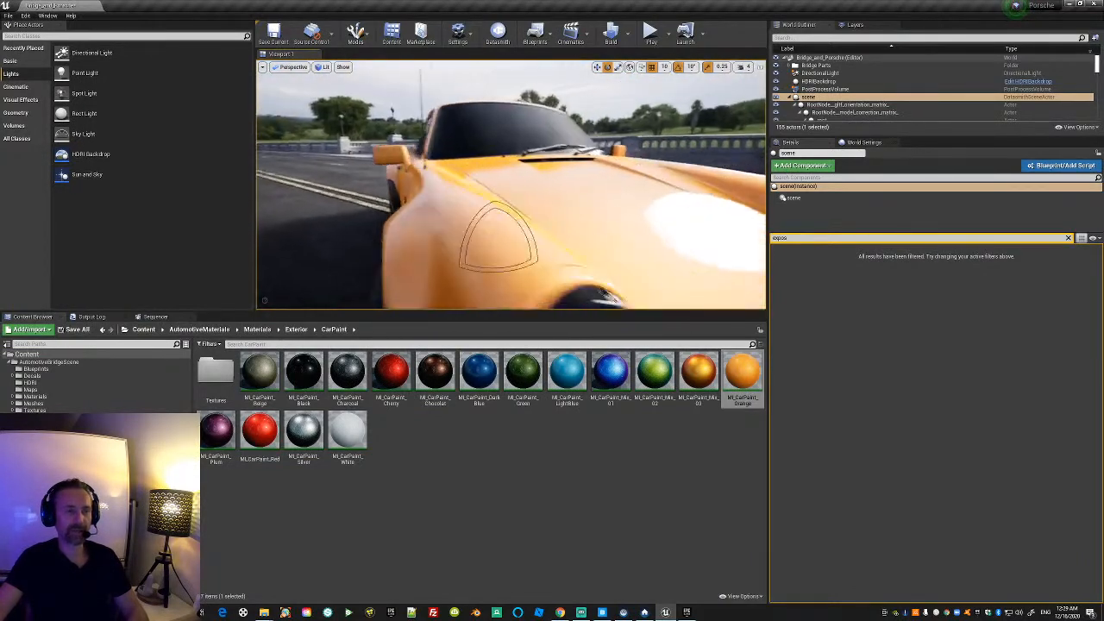
right_drag(526, 235, 557, 195)
key(w)
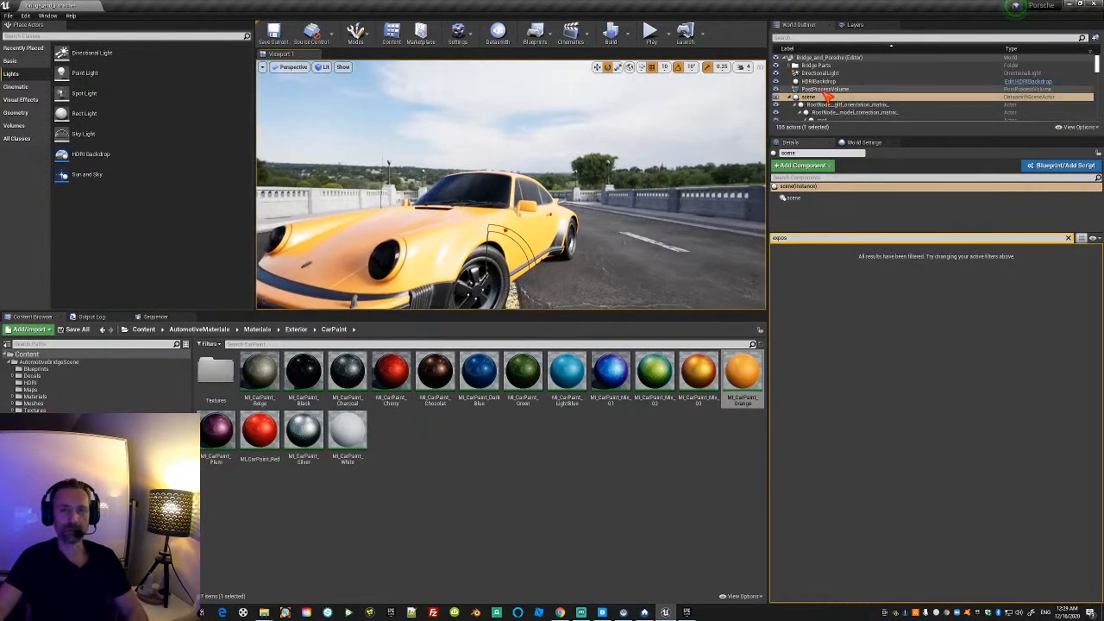
right_drag(511, 186, 664, 186)
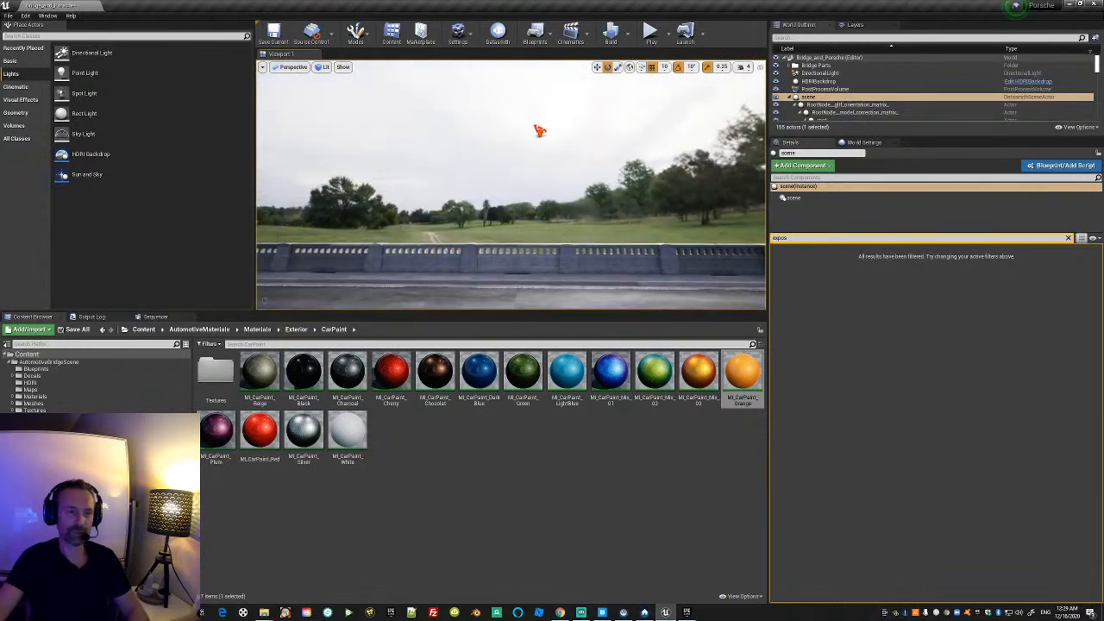
right_drag(449, 231, 367, 251)
Select the HDRIBackdrop, clear the property filter and inspect the Porsche's front against the backdrop.
click(814, 81)
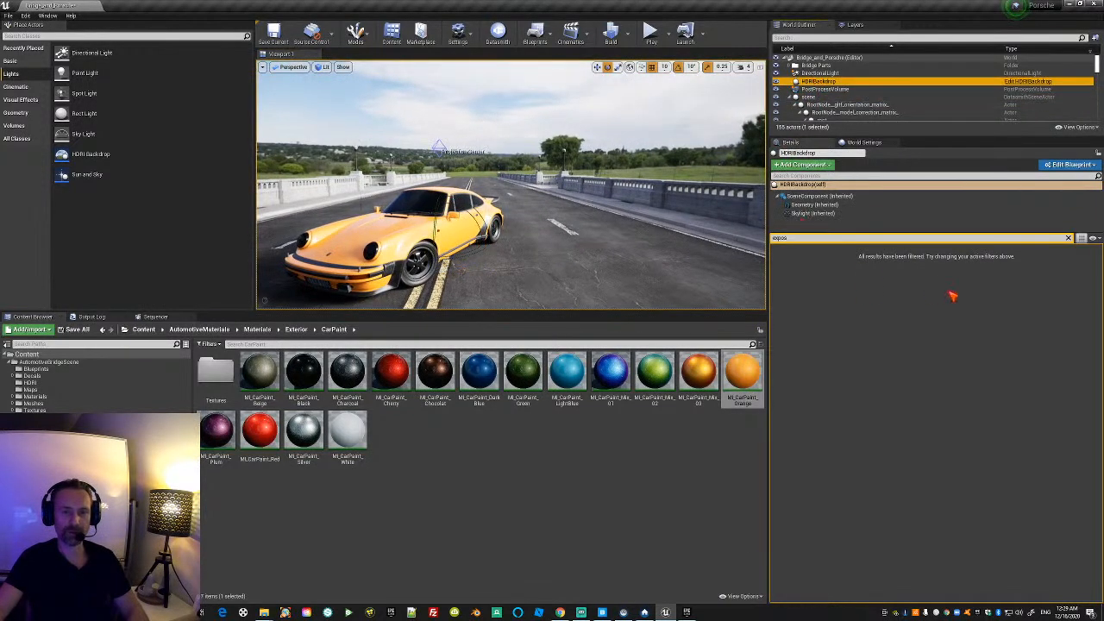
click(1068, 238)
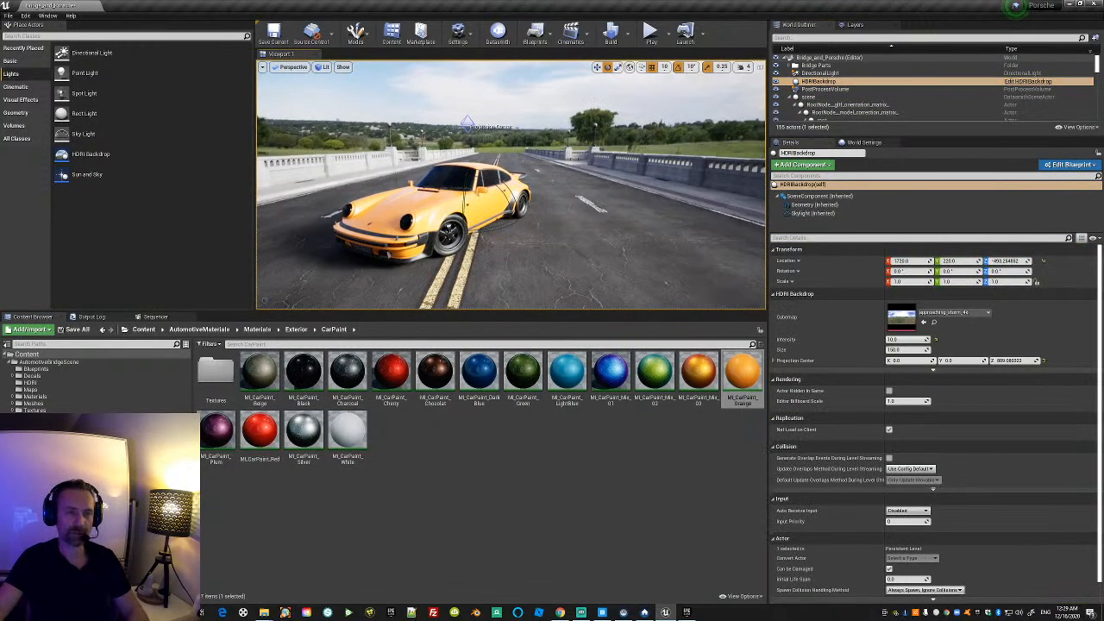
mouse_move(557, 259)
right_down()
mouse_move(533, 258)
mouse_move(560, 269)
right_up()
right_drag(447, 207, 448, 207)
right_drag(510, 184, 595, 198)
right_drag(569, 255, 570, 254)
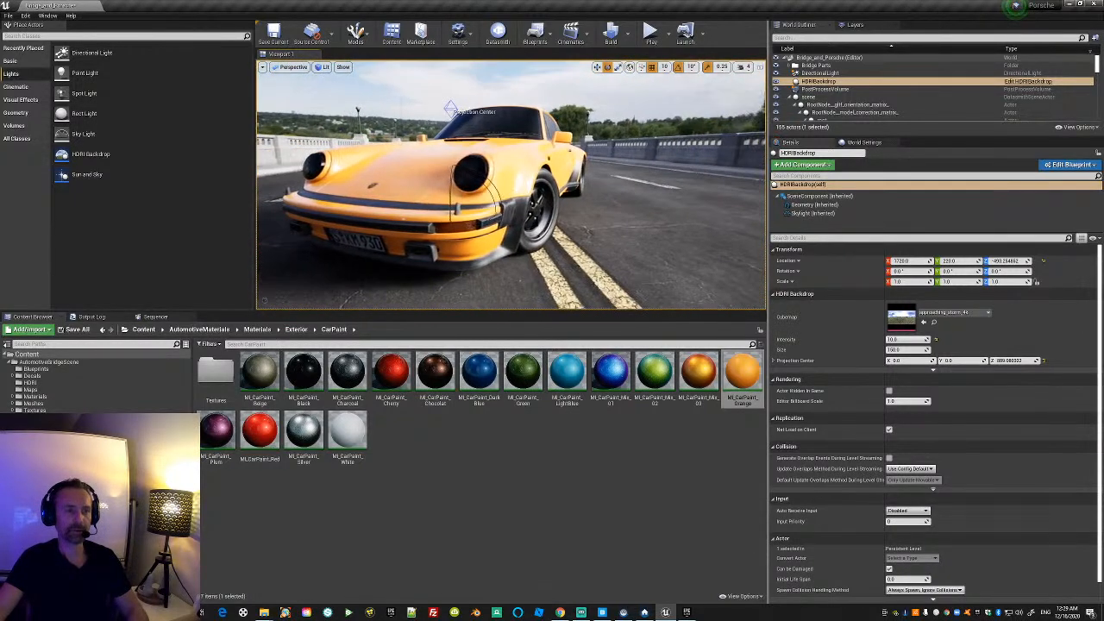
Set the directional light's intensity to 50 lux.
click(819, 73)
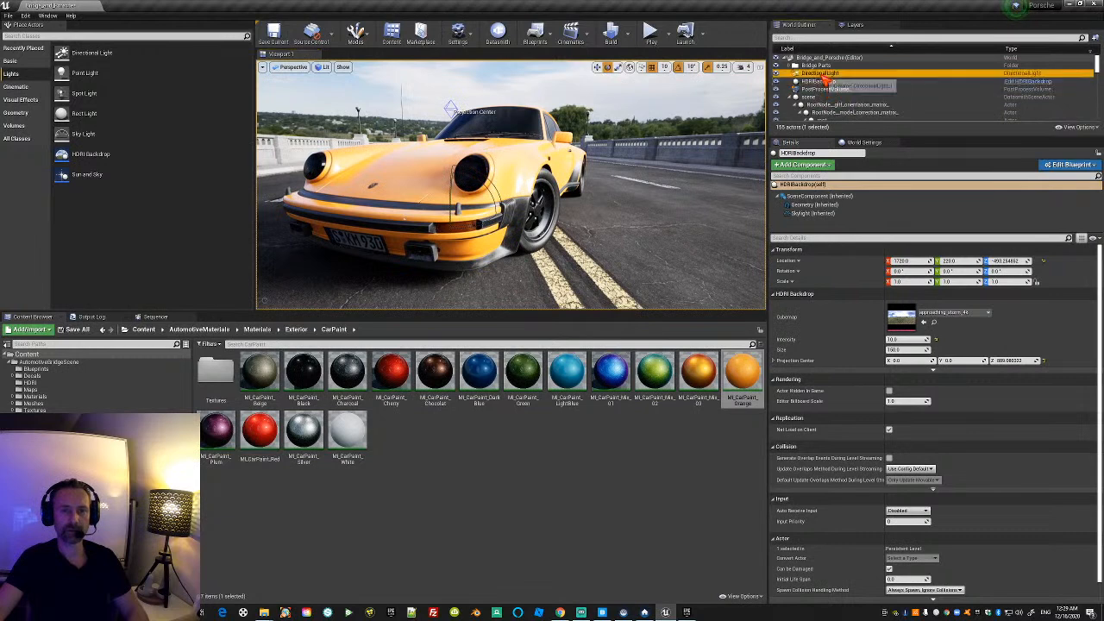
click(908, 321)
text(500 lux)
key(Return)
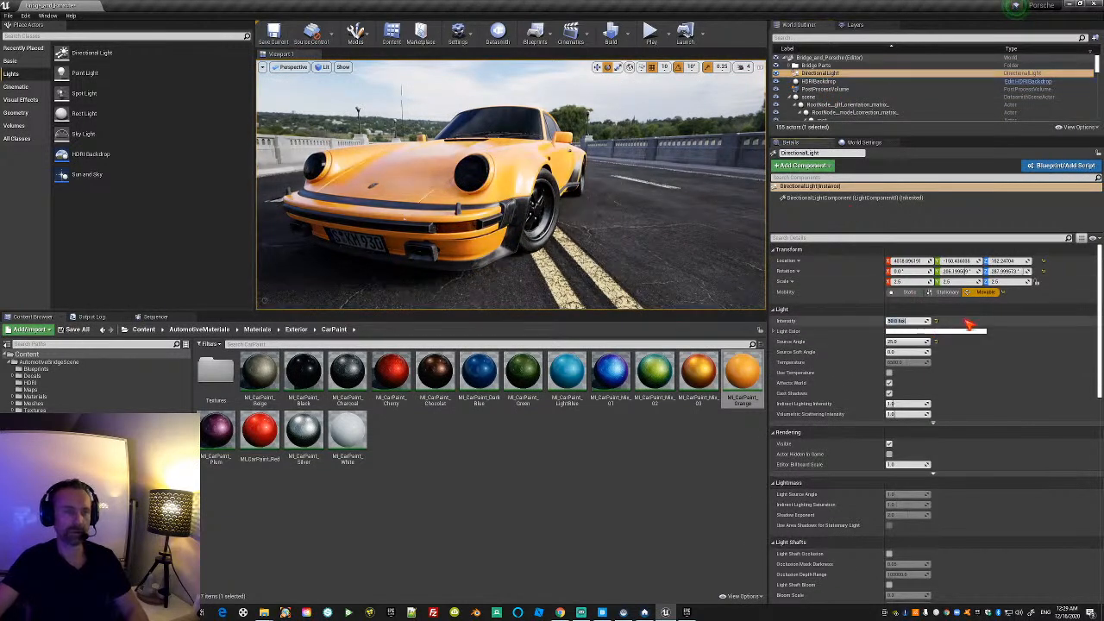
Preview the bridge scene in play mode, stop the preview and save the current level.
right_drag(481, 307, 479, 302)
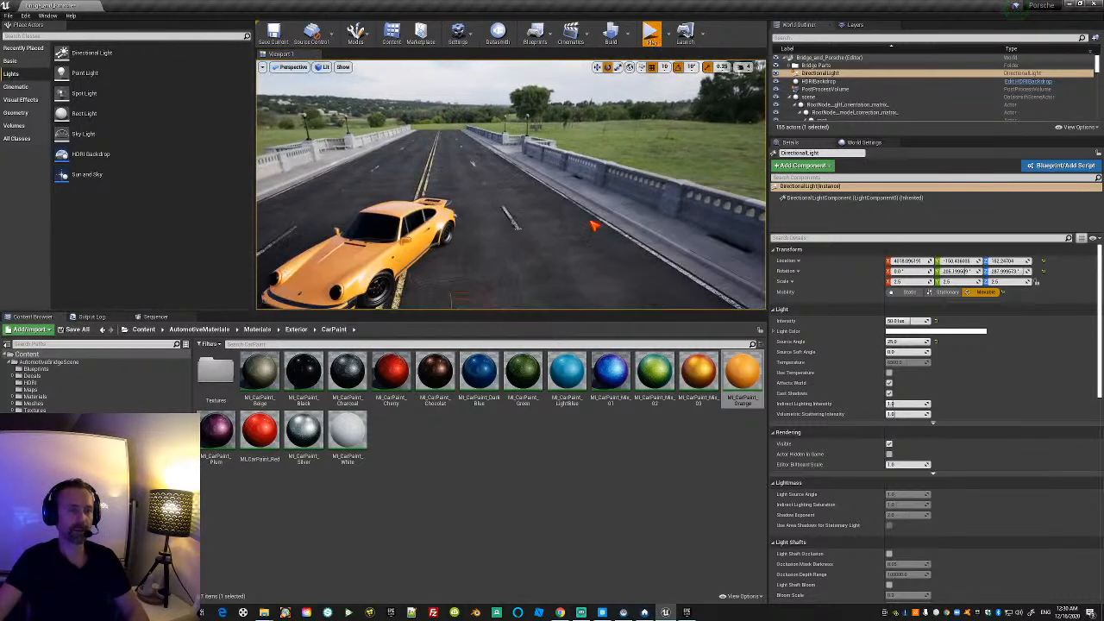
click(651, 36)
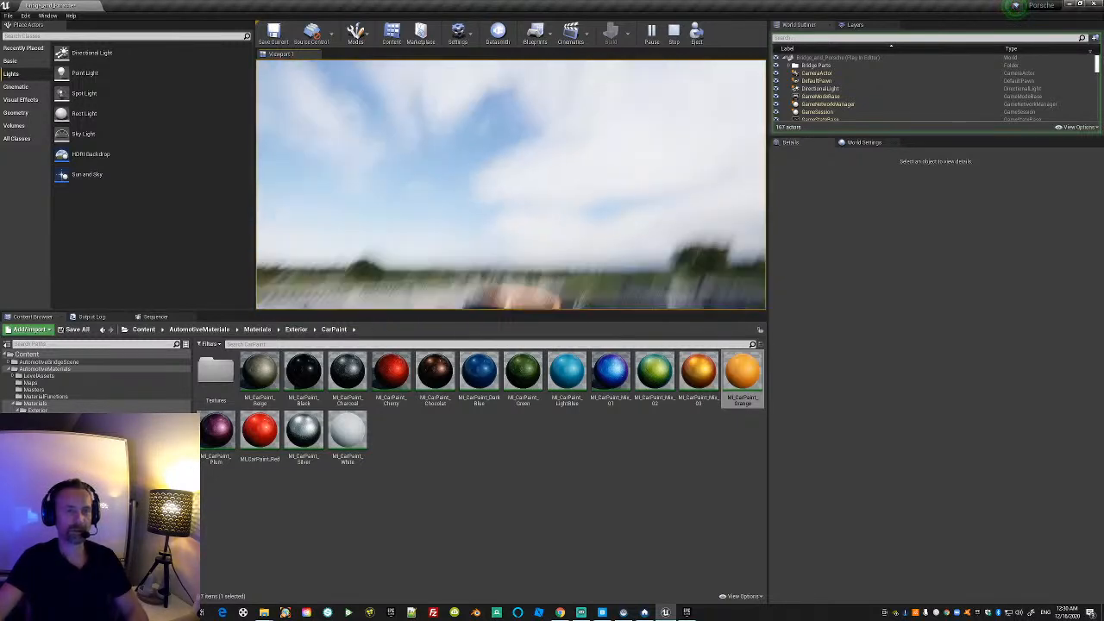
key(Escape)
mouse_move(403, 255)
mouse_down()
mouse_move(419, 240)
mouse_move(405, 250)
mouse_up()
click(8, 15)
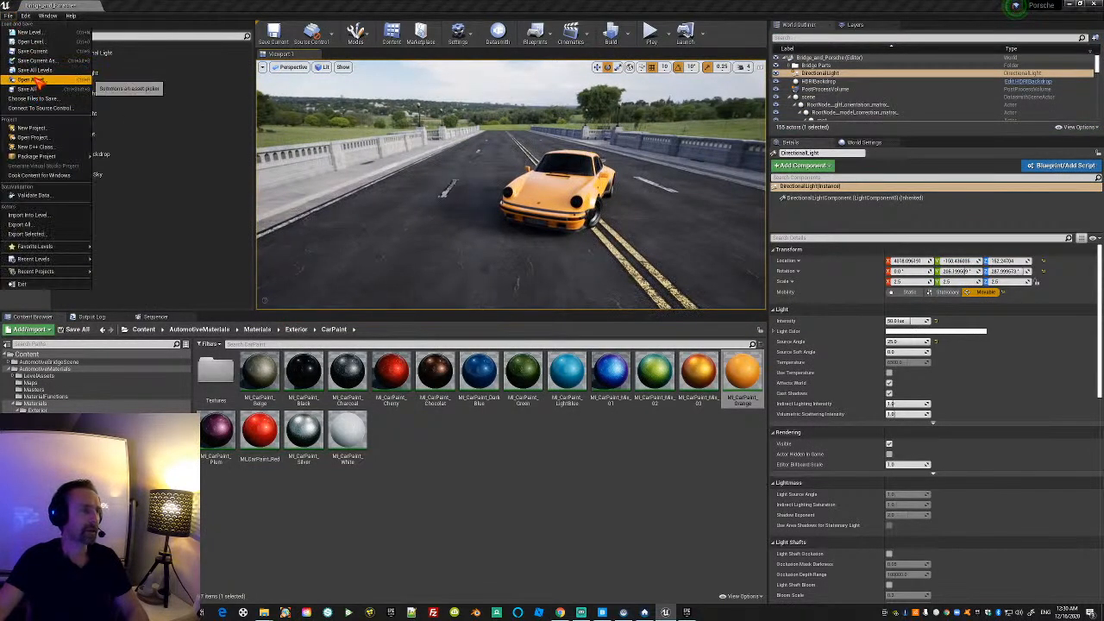
click(38, 52)
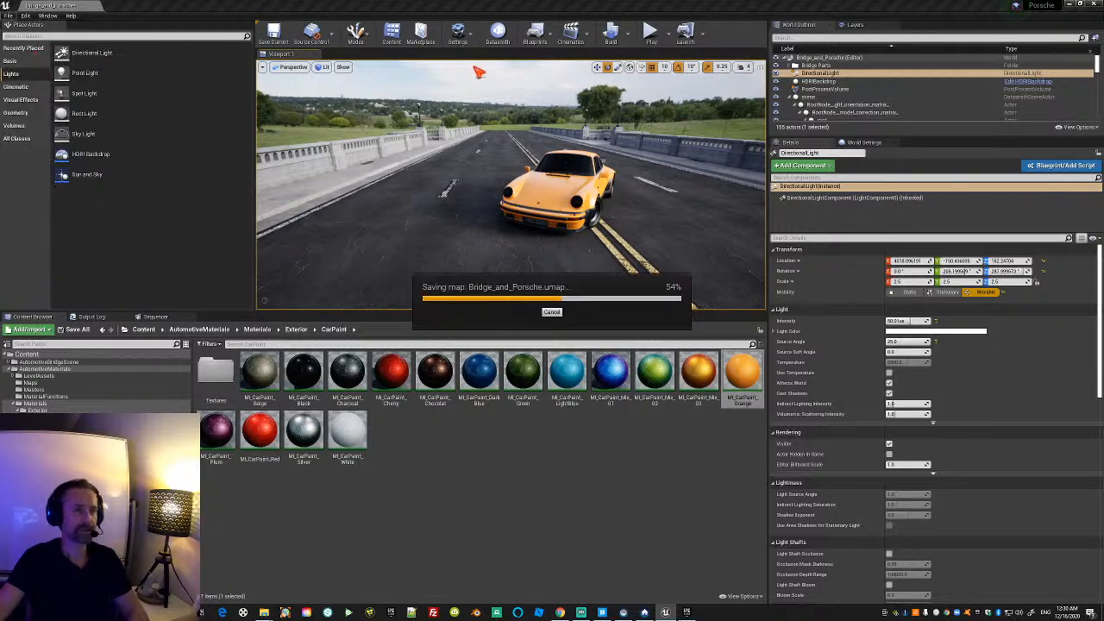
Search the project settings for "simple" and set Default Shape Complexity to Use Simple Collision As Complex.
click(458, 34)
click(480, 68)
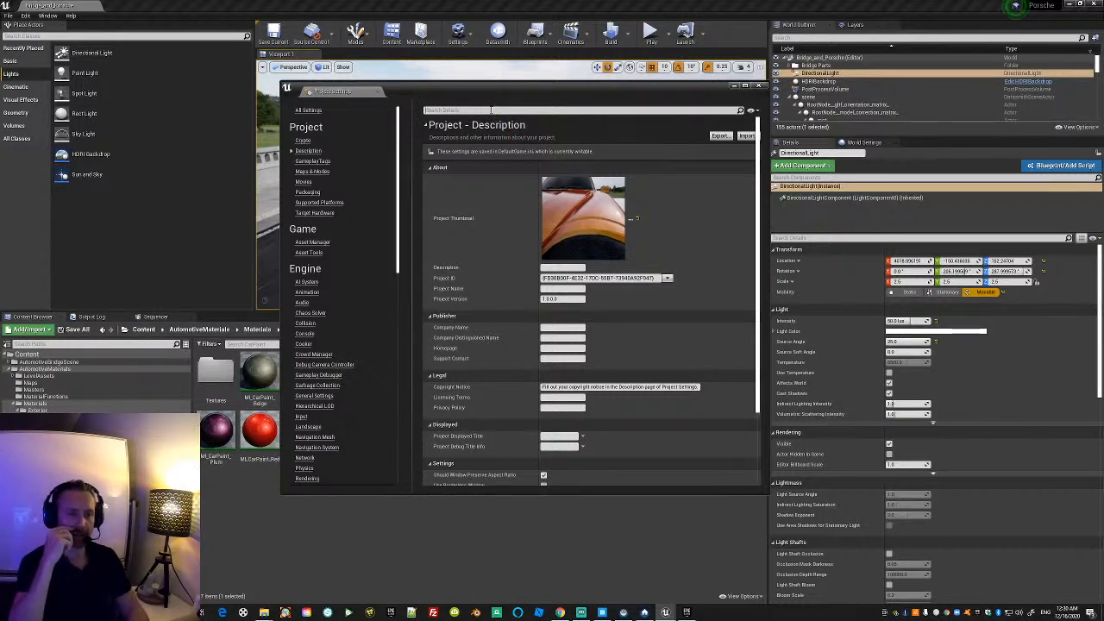
click(491, 109)
text(simple)
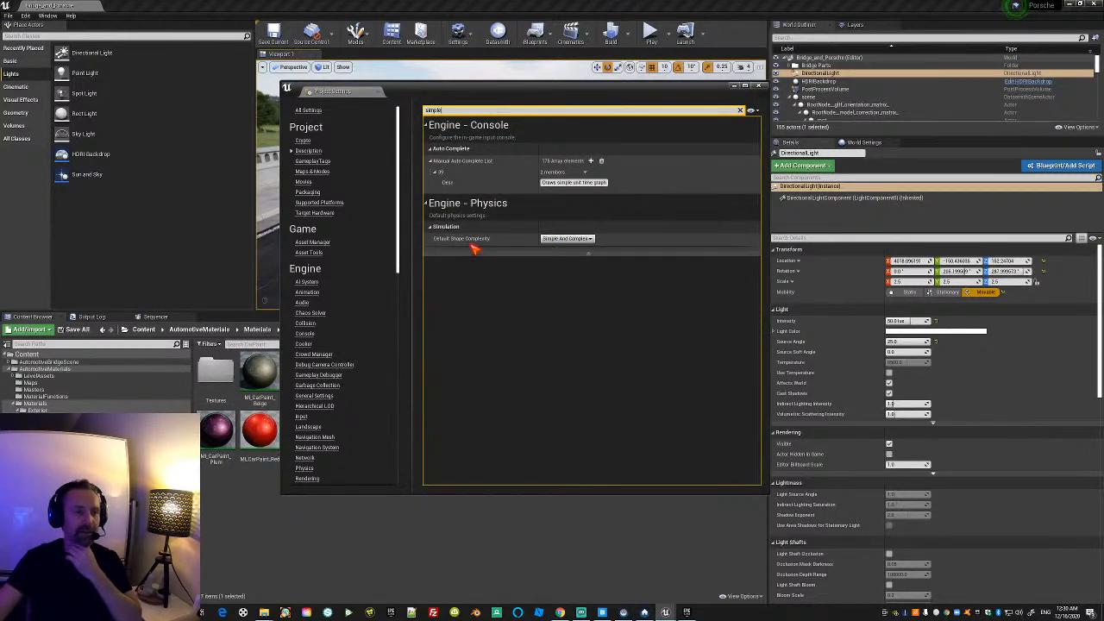
click(588, 240)
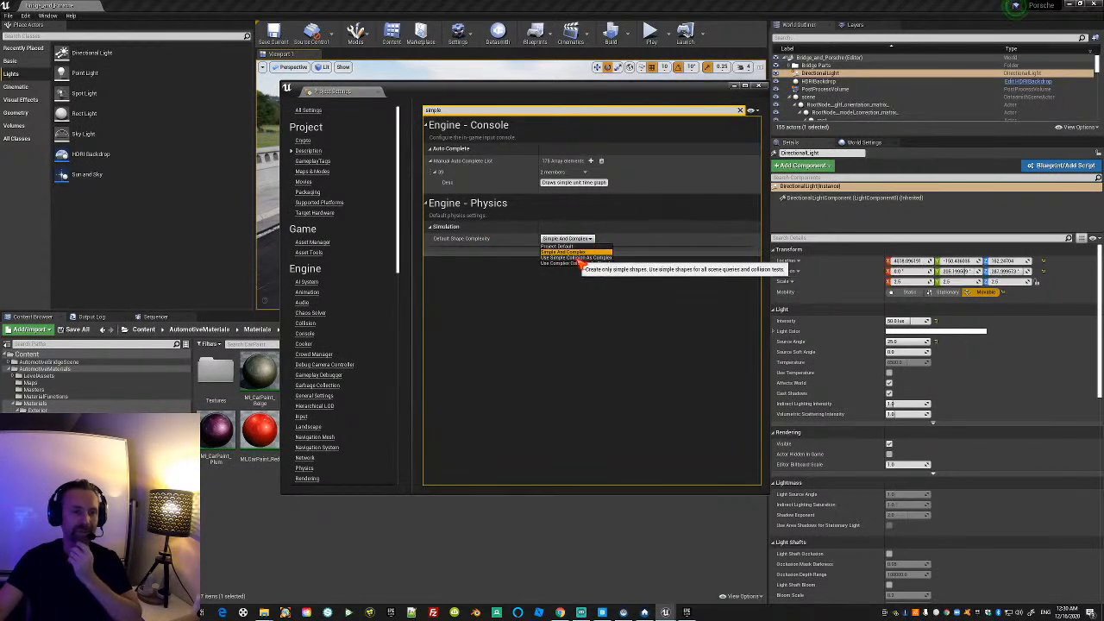
click(600, 258)
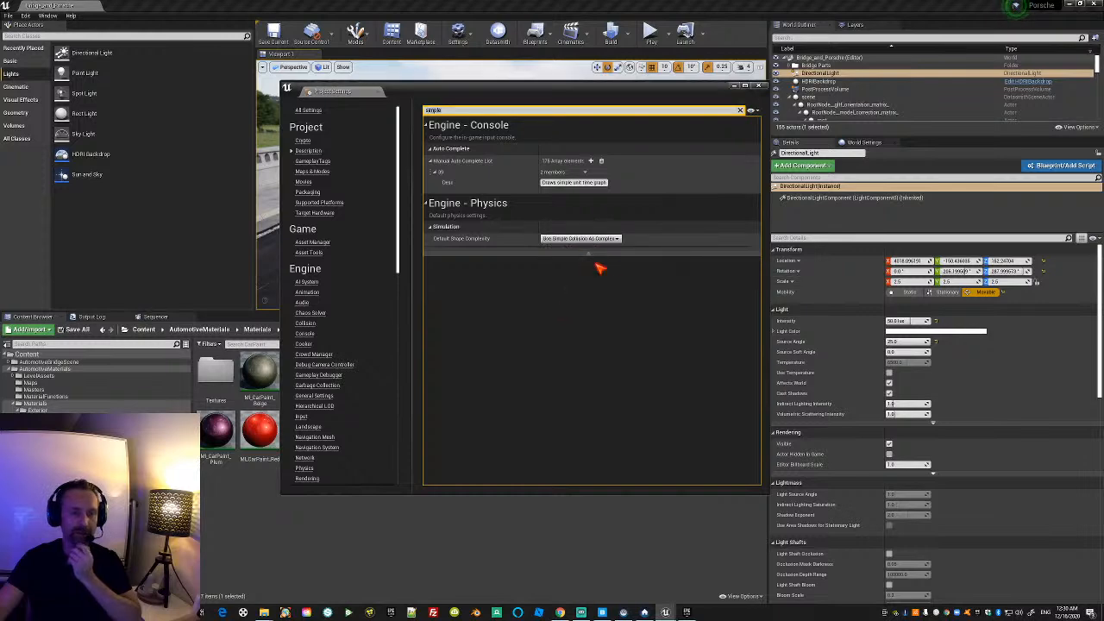
click(759, 85)
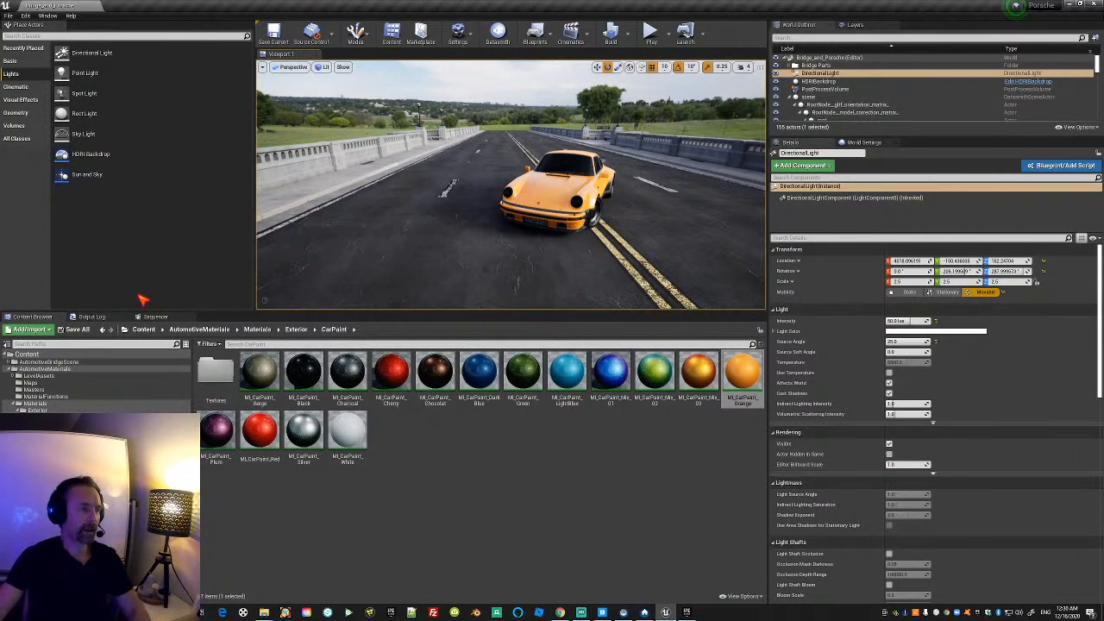
Add the Third Person Blueprint feature pack to the project.
click(31, 330)
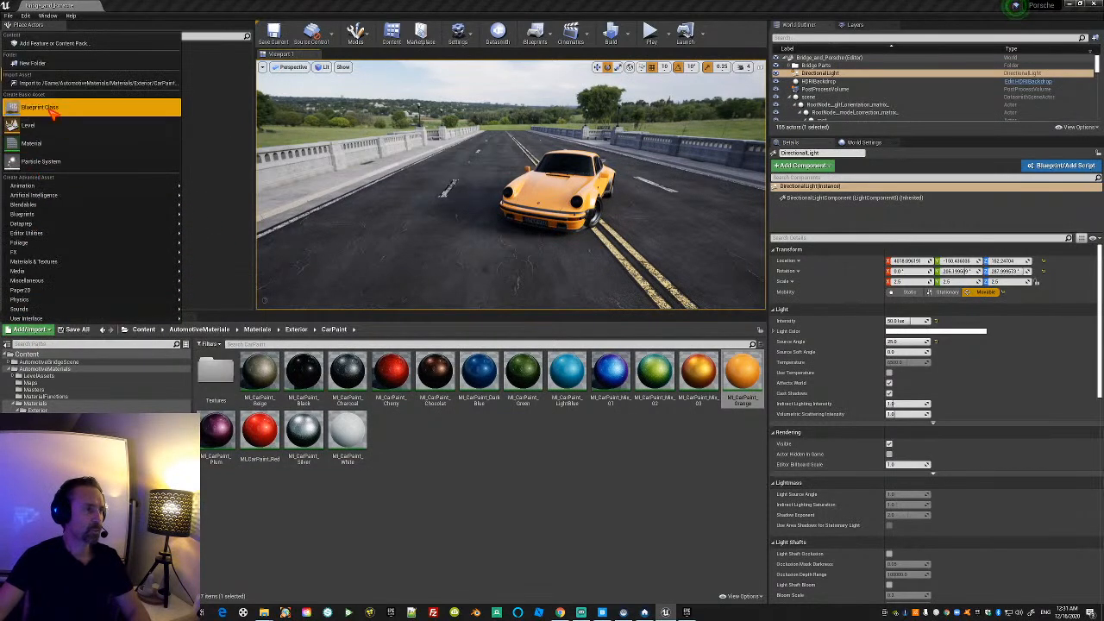
click(67, 45)
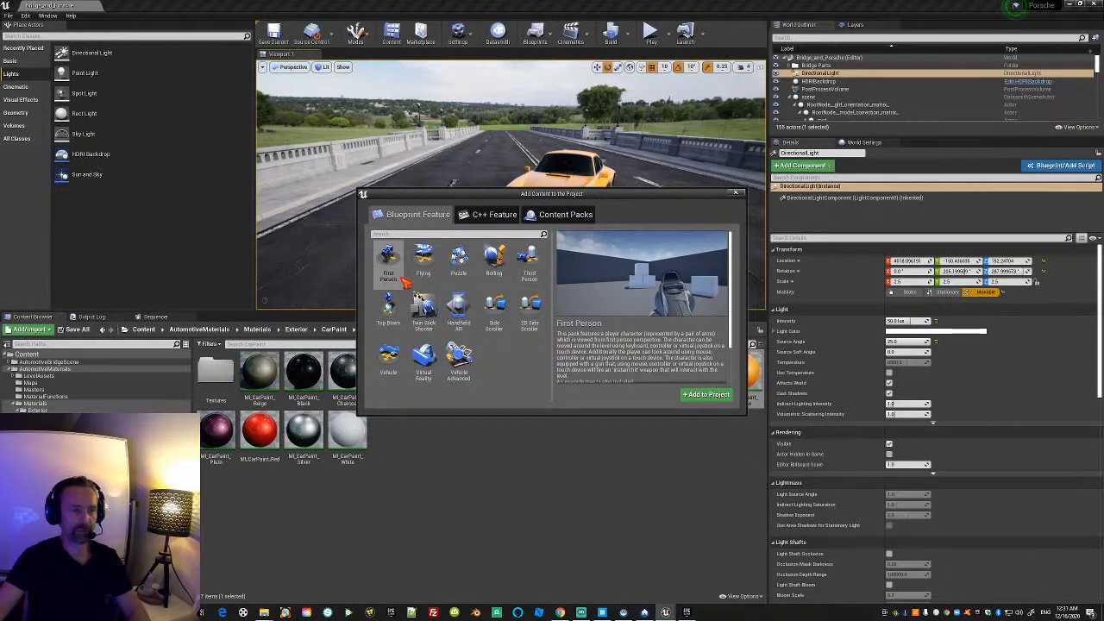
click(528, 259)
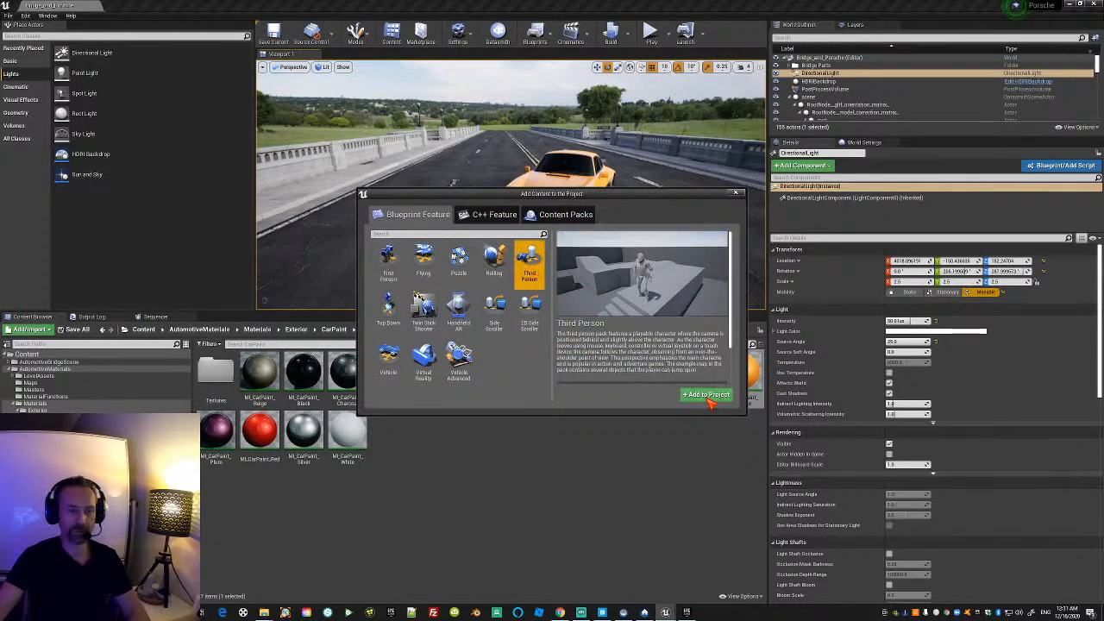
click(705, 396)
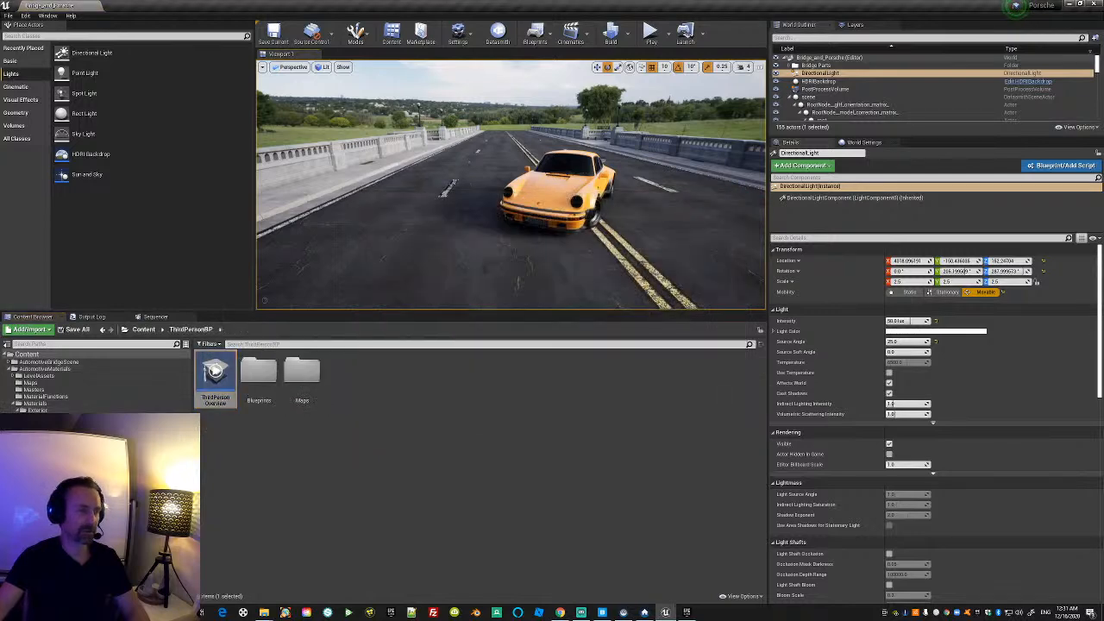
Set the project's default game mode to ThirdPersonGameMode in the Maps & Modes settings and save the work.
click(457, 34)
click(483, 63)
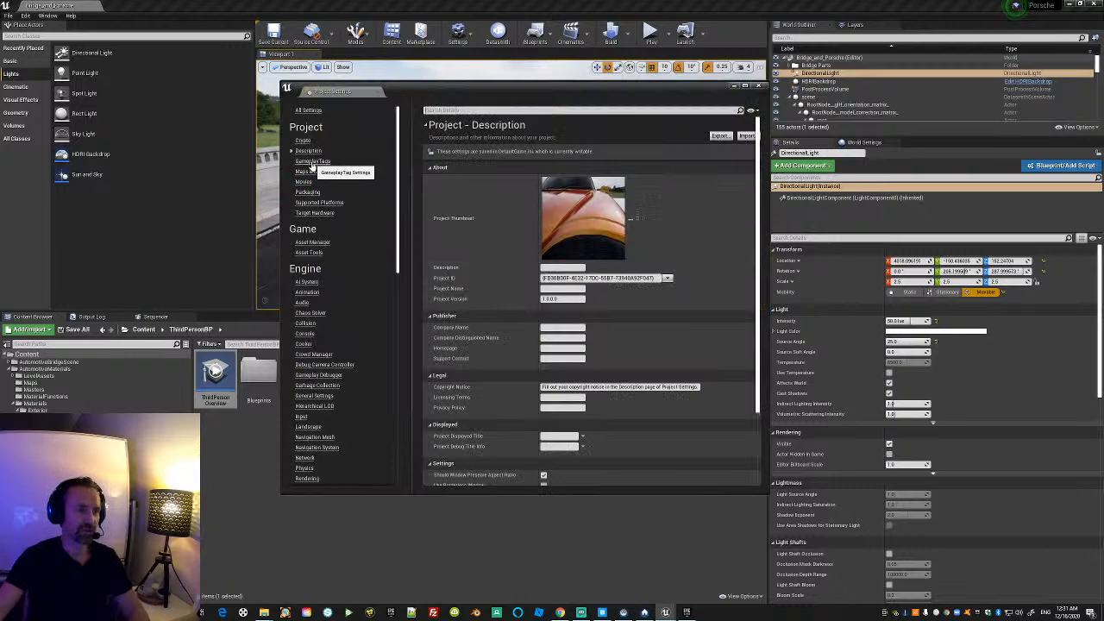
click(311, 171)
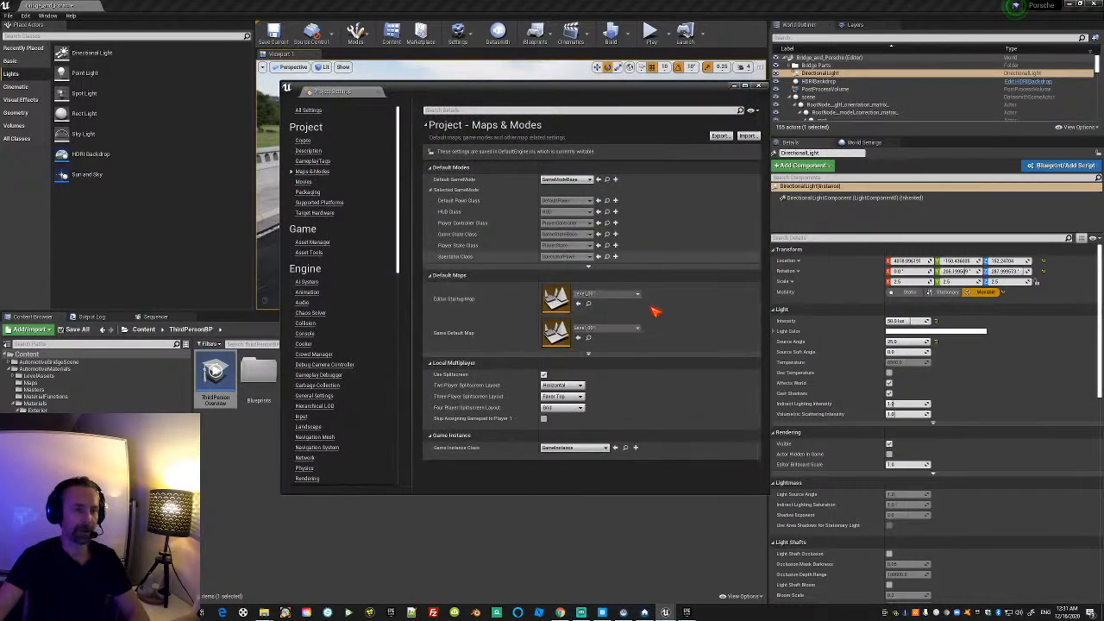
click(578, 179)
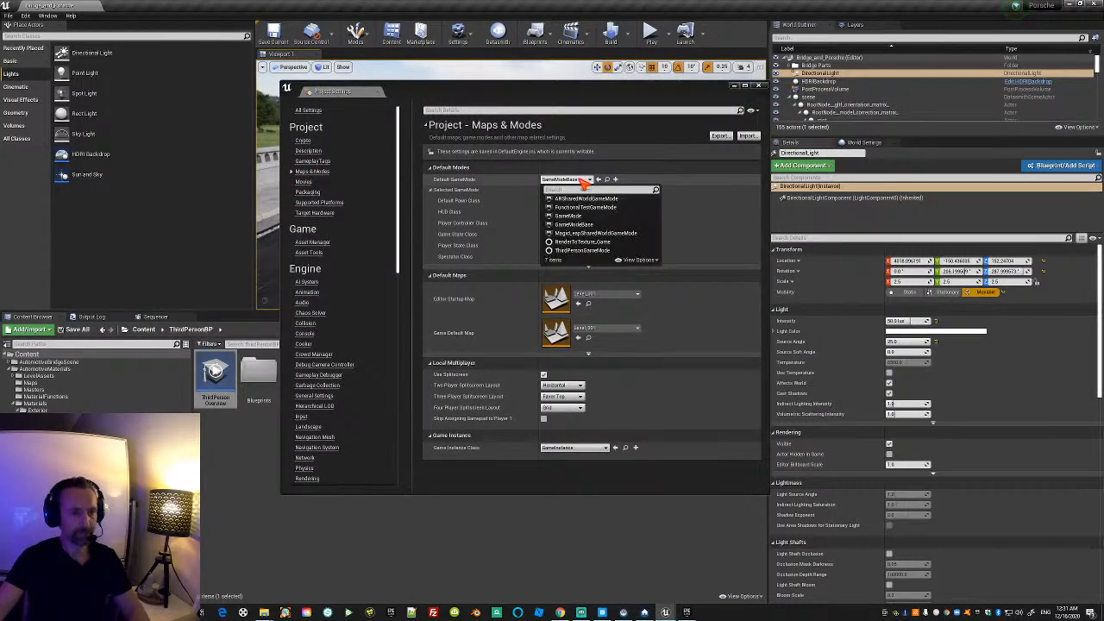
click(585, 250)
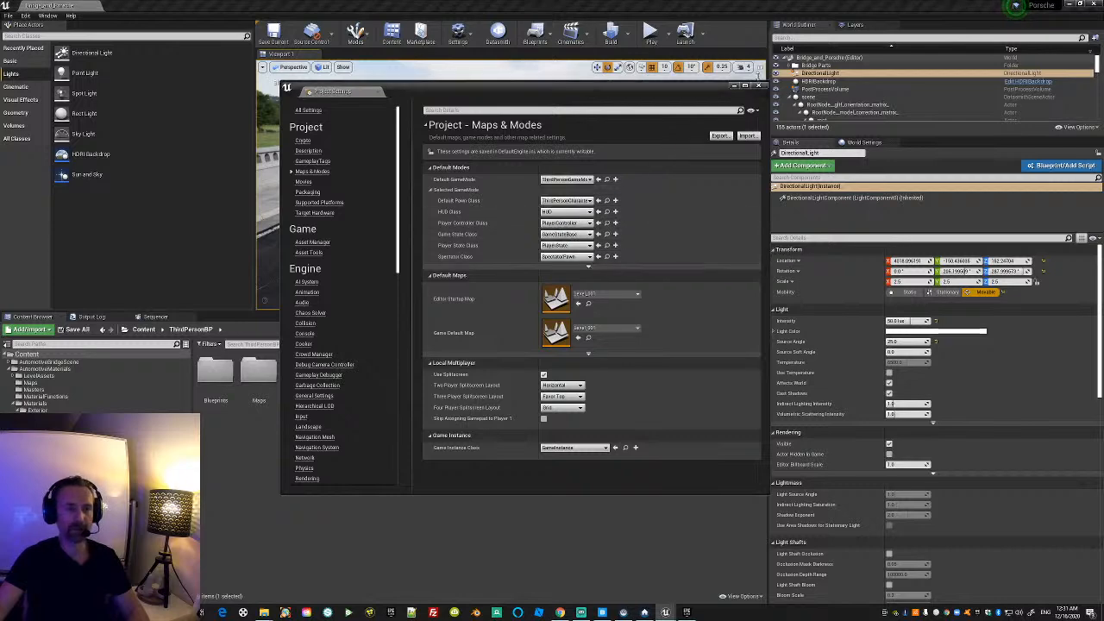
click(758, 86)
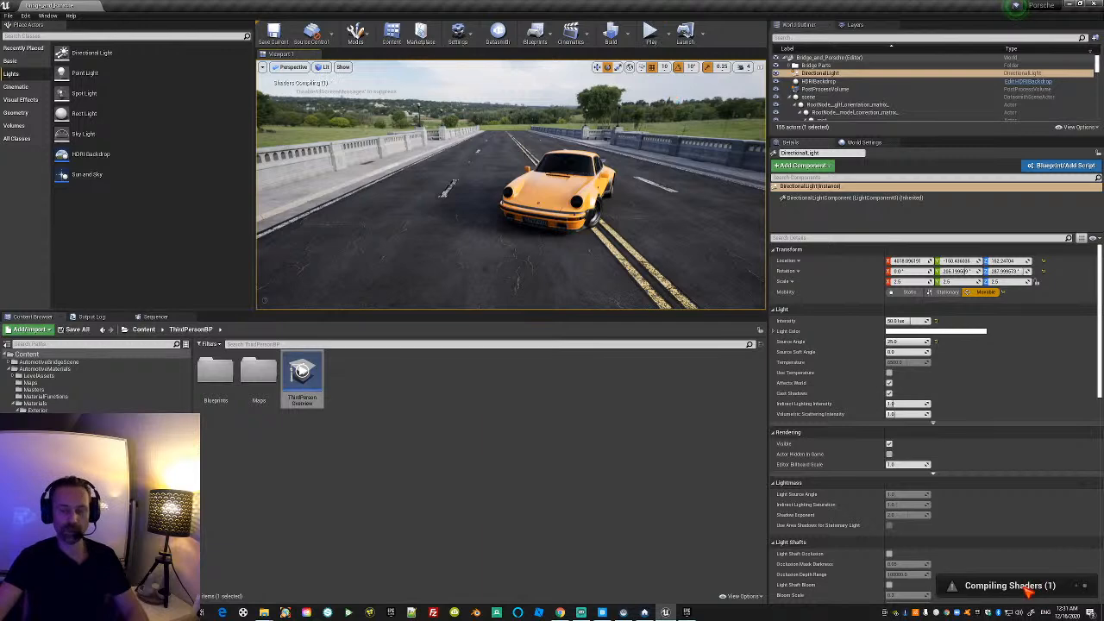
click(9, 16)
click(30, 81)
Play-test the level with the third-person character twice, starting the second run from a viewpoint above the bridge road.
click(654, 33)
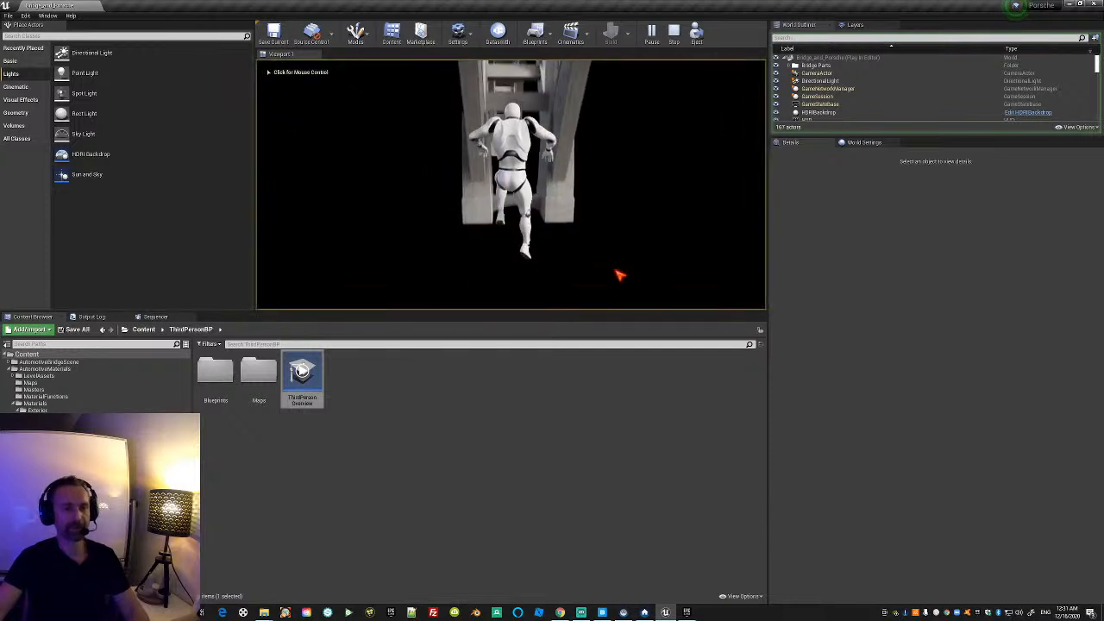
key(Escape)
mouse_move(653, 182)
middle_down()
mouse_move(630, 216)
mouse_move(631, 174)
middle_up()
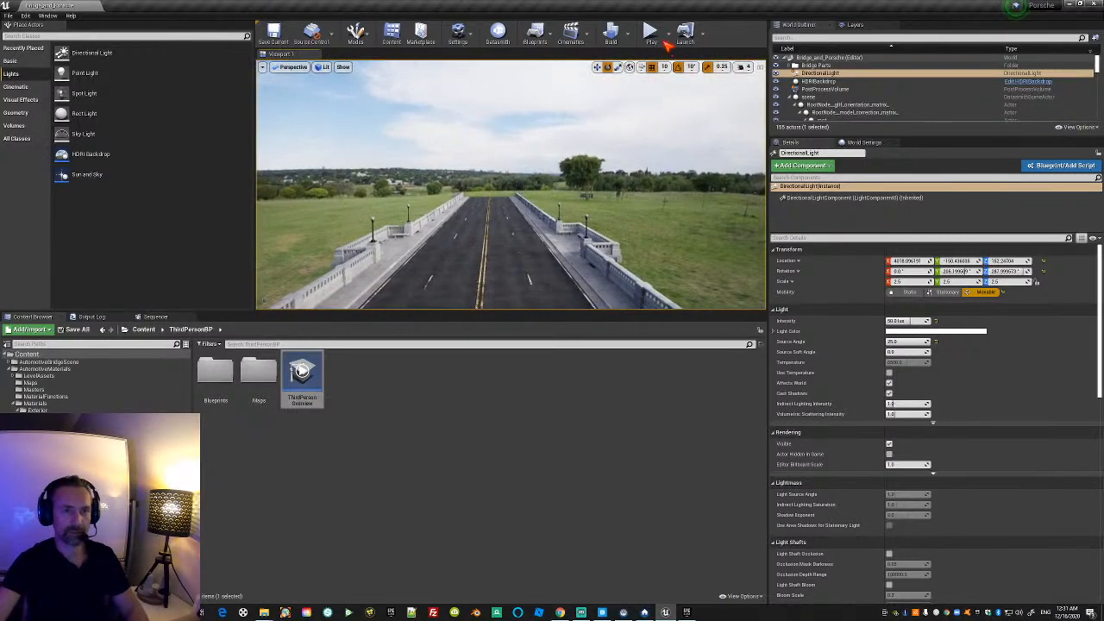
click(652, 34)
click(634, 241)
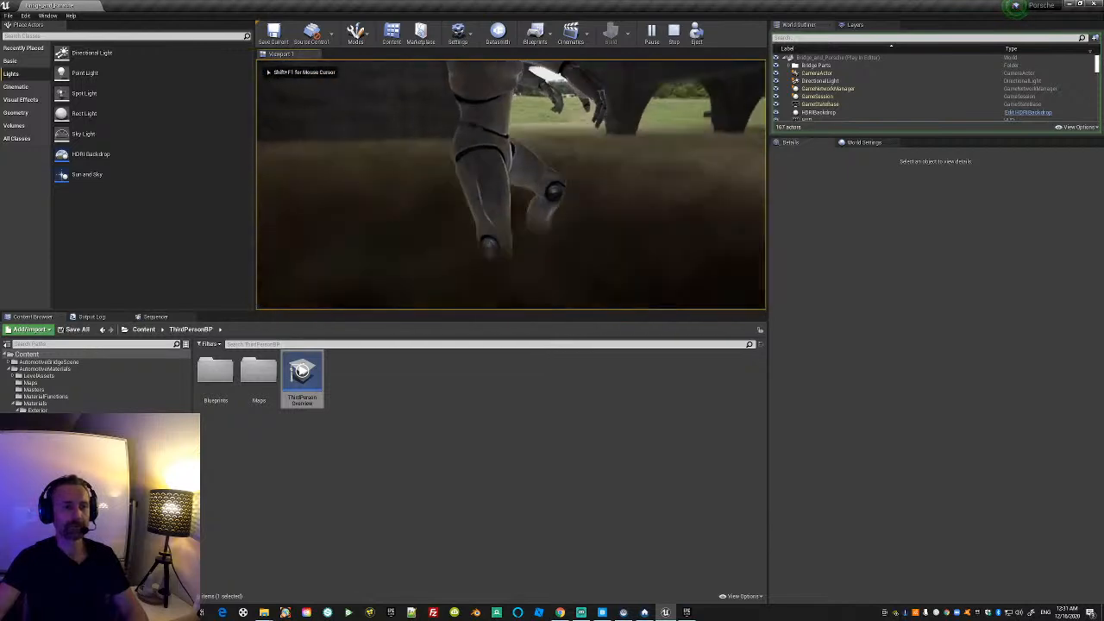
key(Escape)
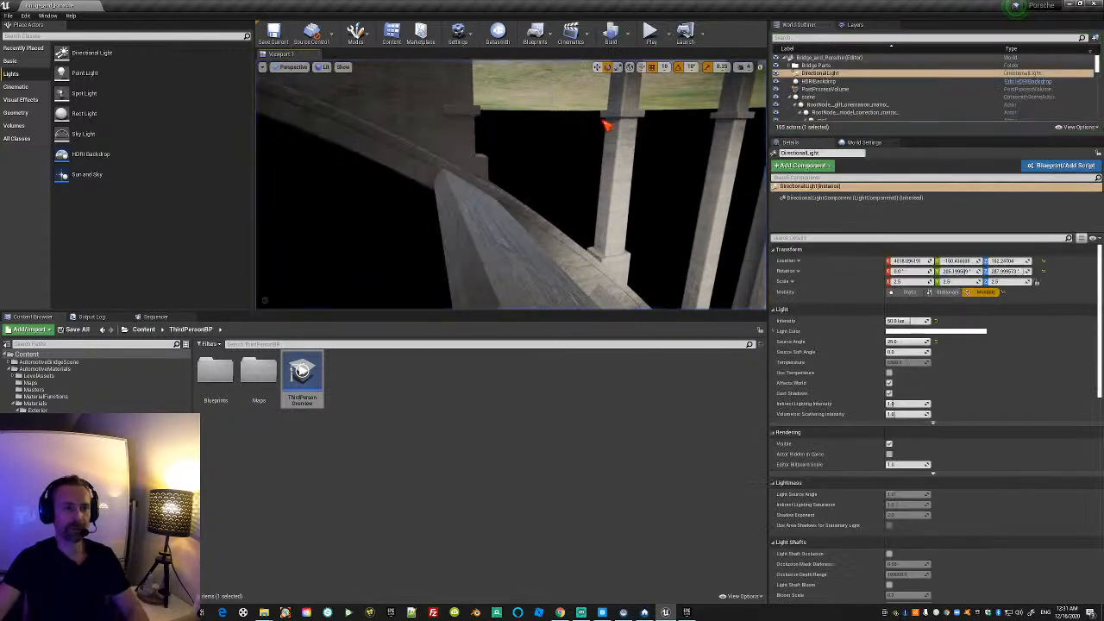
Set the project's physics Default Shape Complexity to Use Complex Collision As Simple.
click(458, 37)
click(478, 76)
click(457, 110)
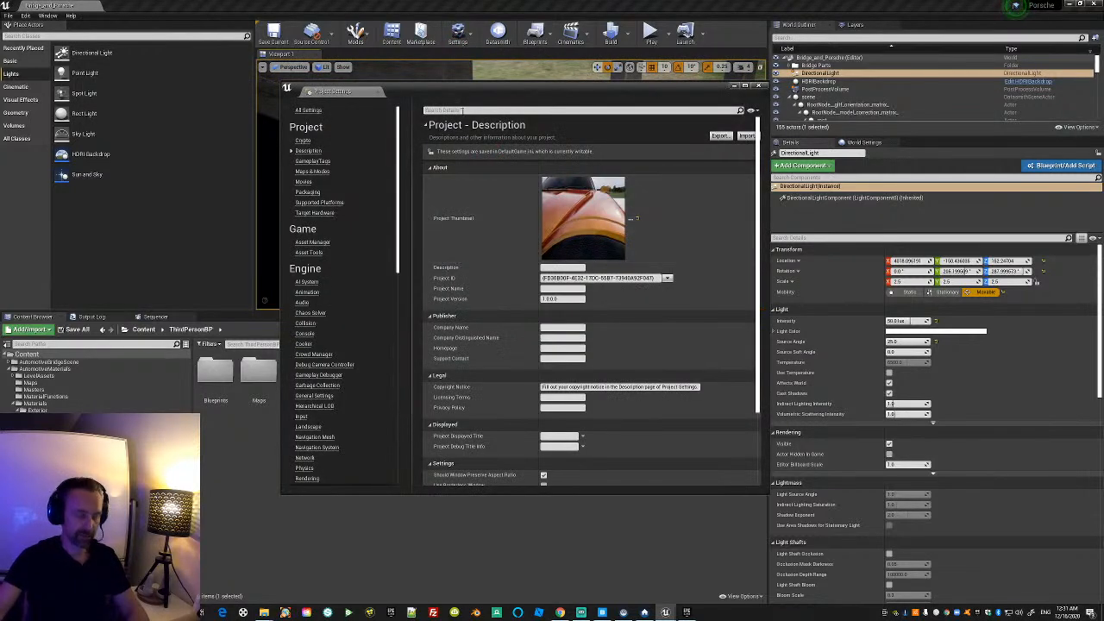
text(simpl)
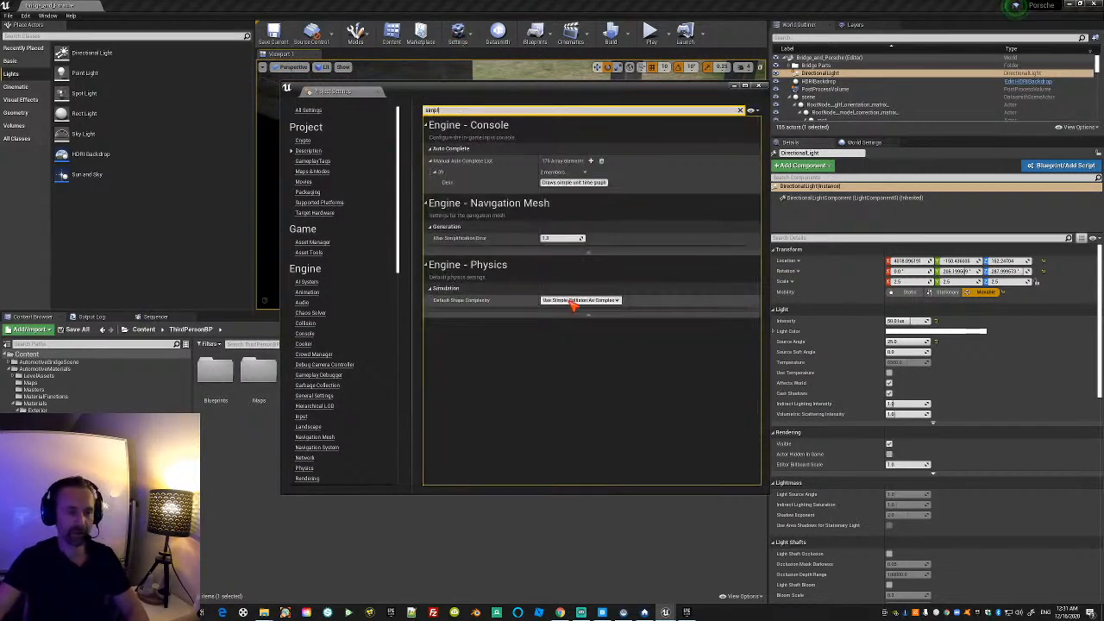
click(617, 301)
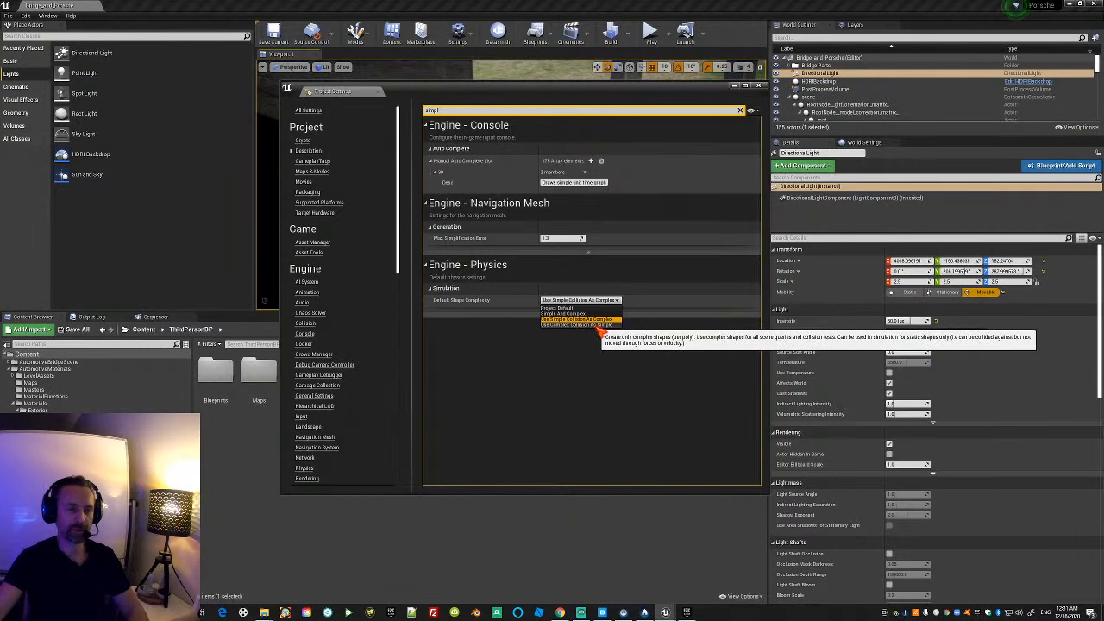
click(595, 325)
click(759, 86)
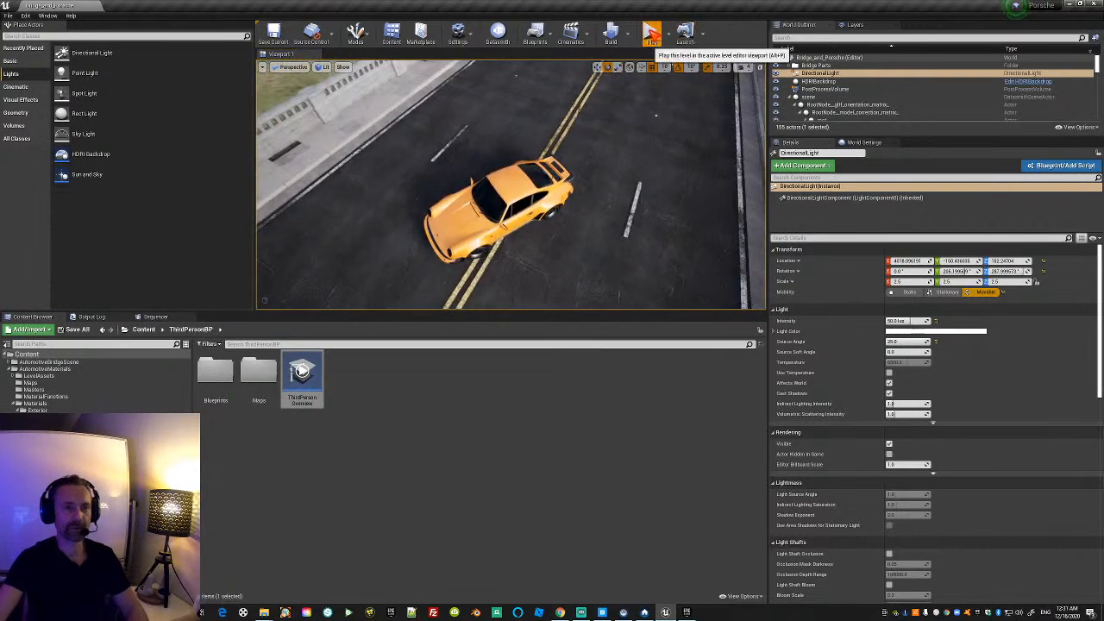
Play-test the level from above the car, walking the character around it on the bridge, and end the session.
click(651, 34)
click(593, 173)
key(w)
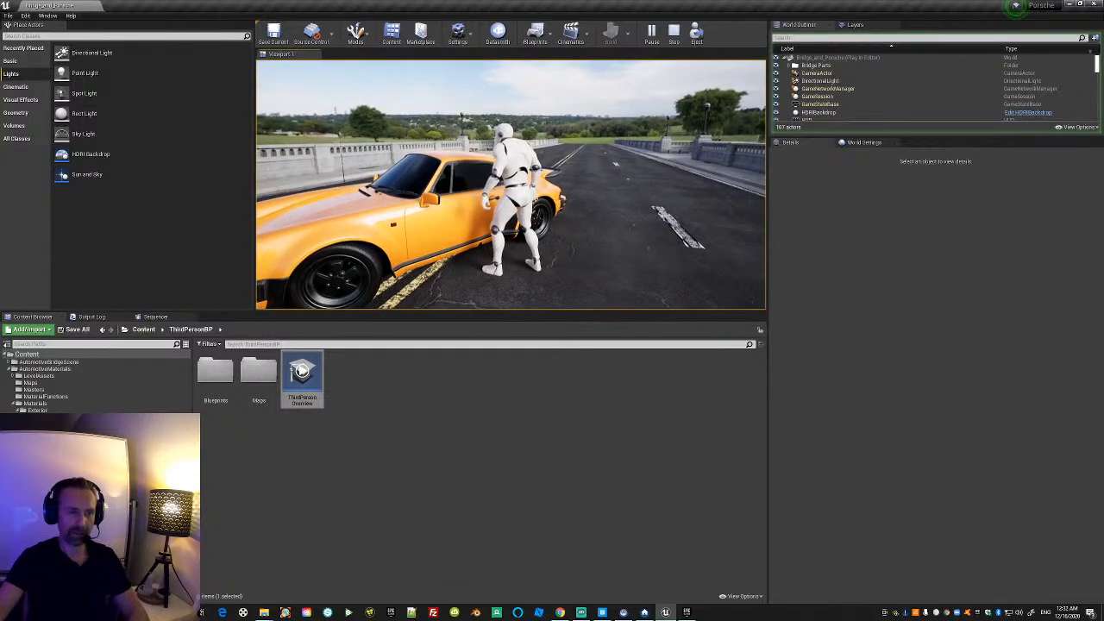
key(s)
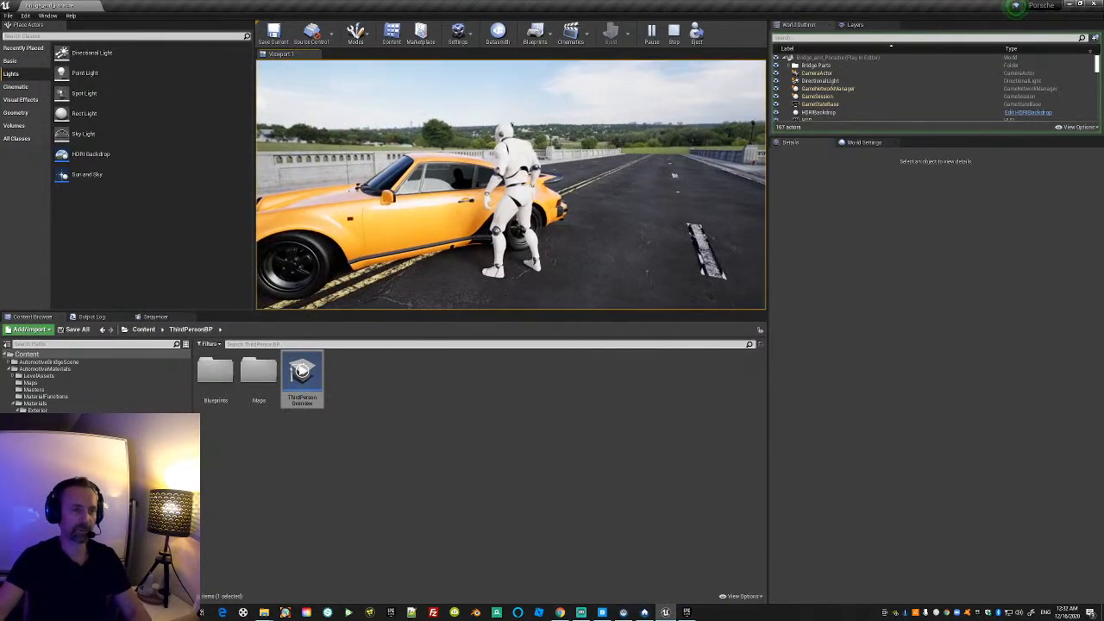
key(Escape)
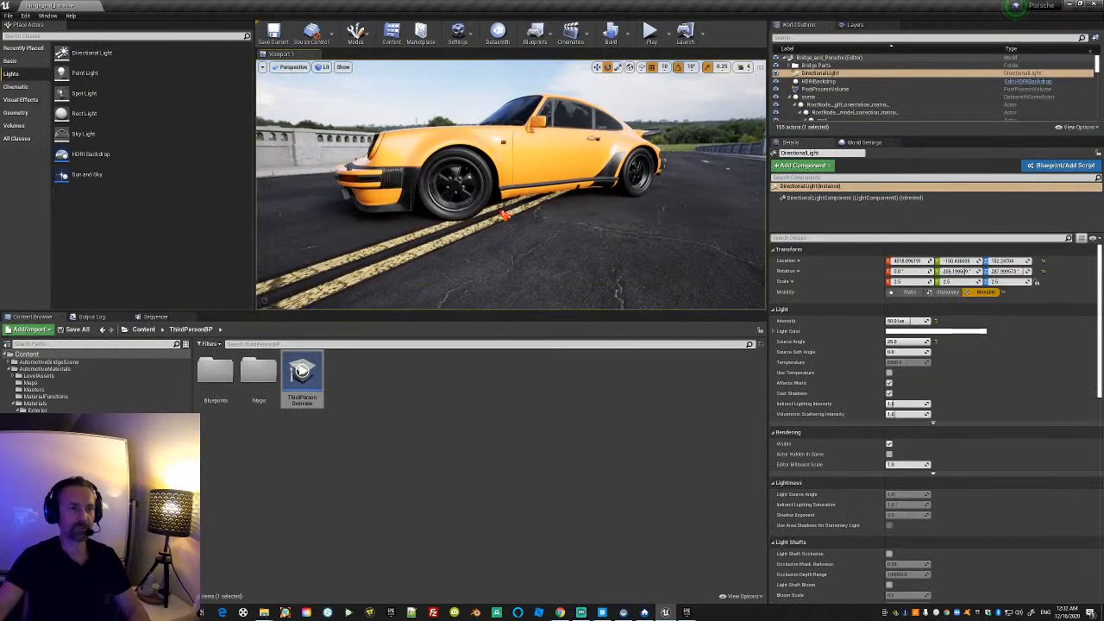
Examine the car's front wheel, bumper and headlight up close.
key(w)
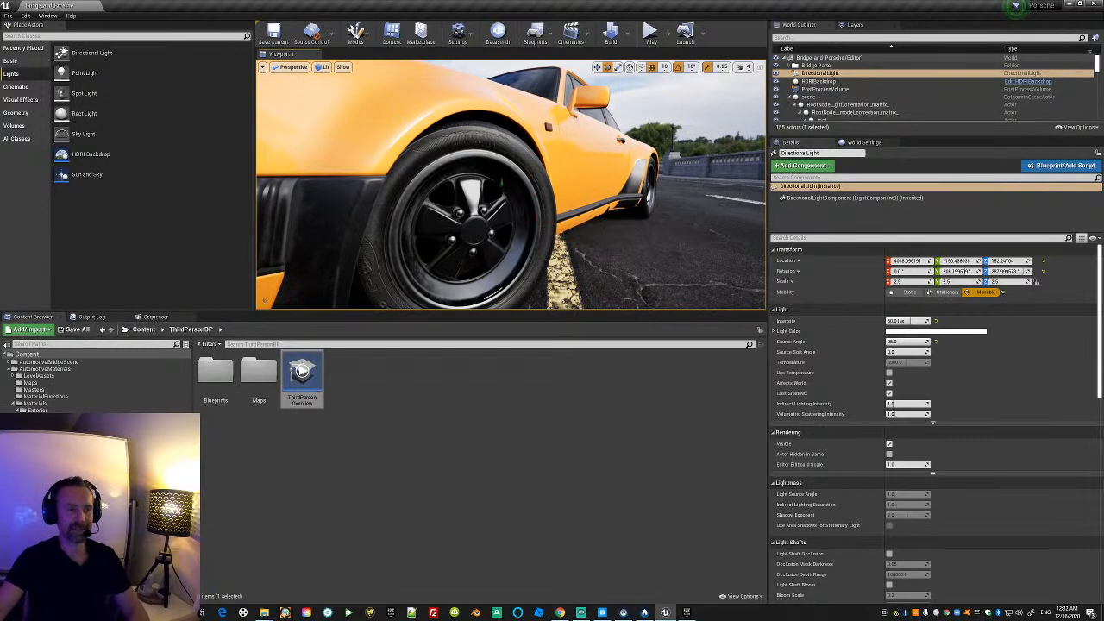
key(a)
key(d)
key(a)
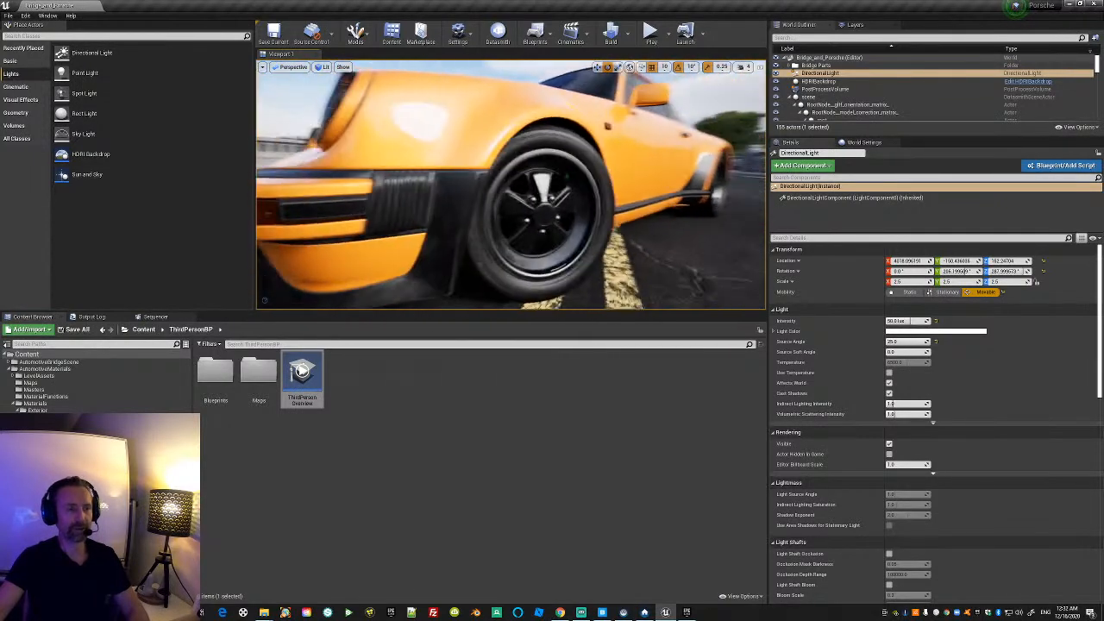
key(a)
right_drag(510, 183, 552, 160)
key(e)
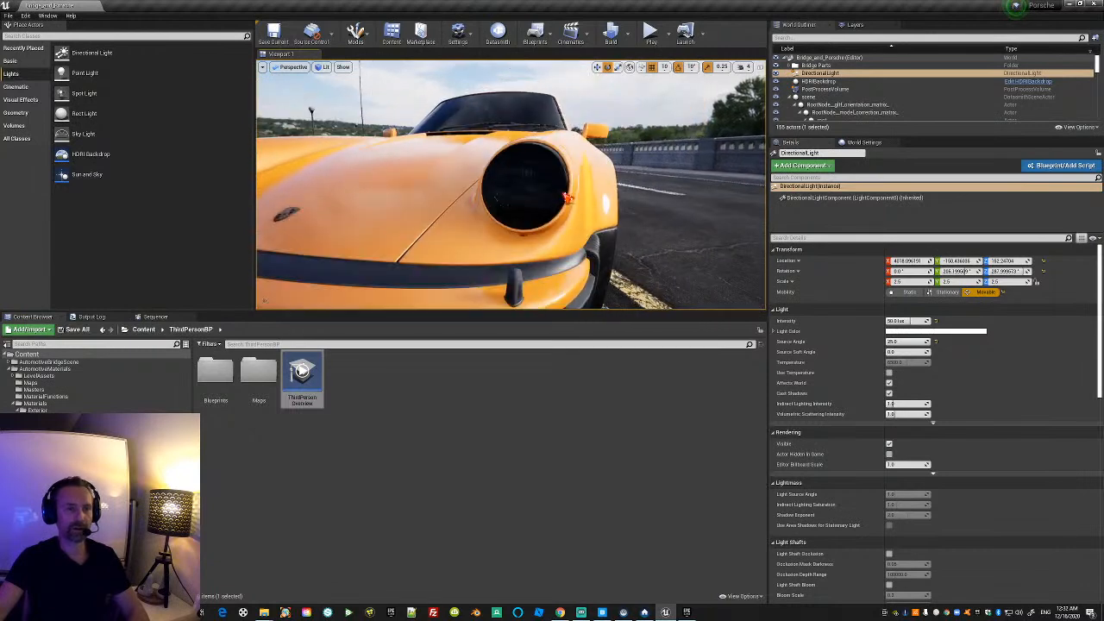
key(w)
key(s)
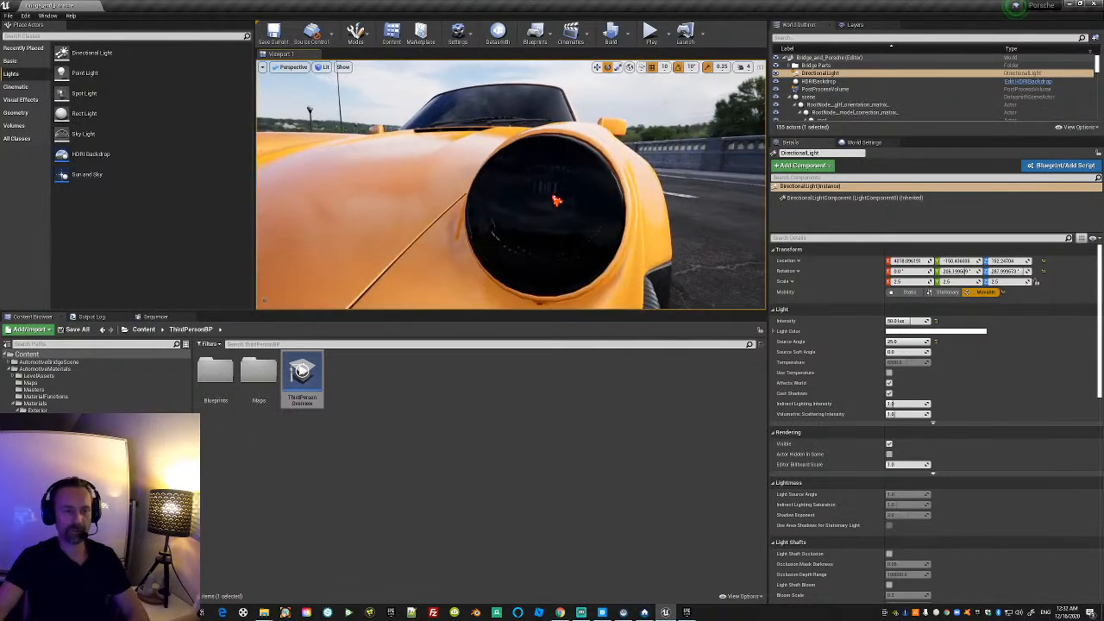
Select the headlight glass mesh to check its material and examine the car's front and windshield glass.
click(528, 200)
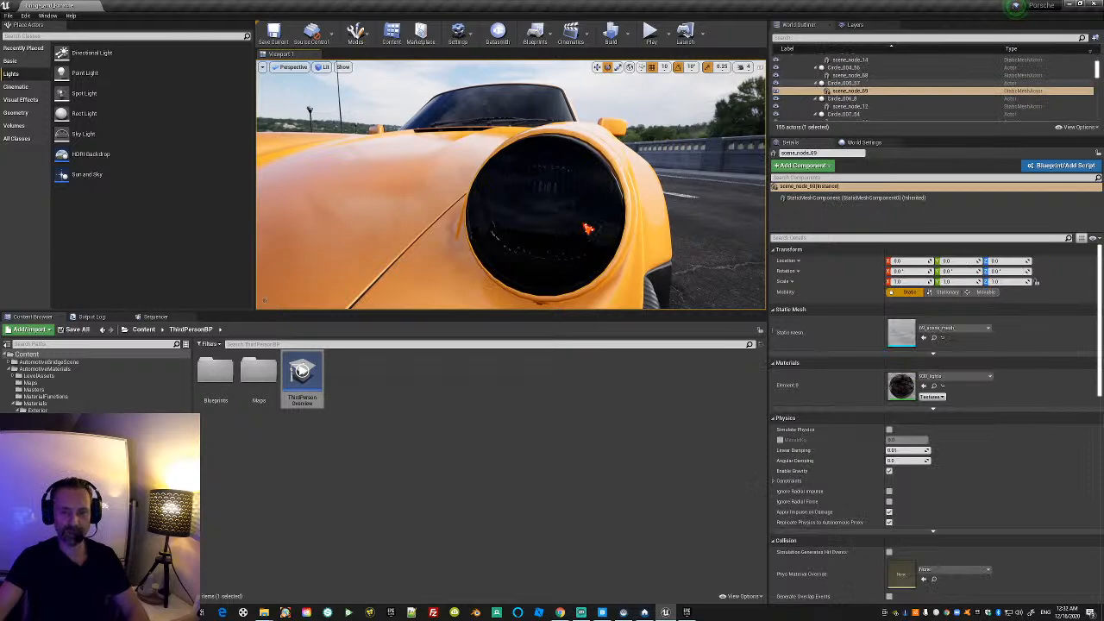
key(s)
mouse_move(587, 229)
right_down()
mouse_move(570, 233)
mouse_move(588, 222)
right_up()
key(d)
key(a)
drag(1098, 70, 1097, 59)
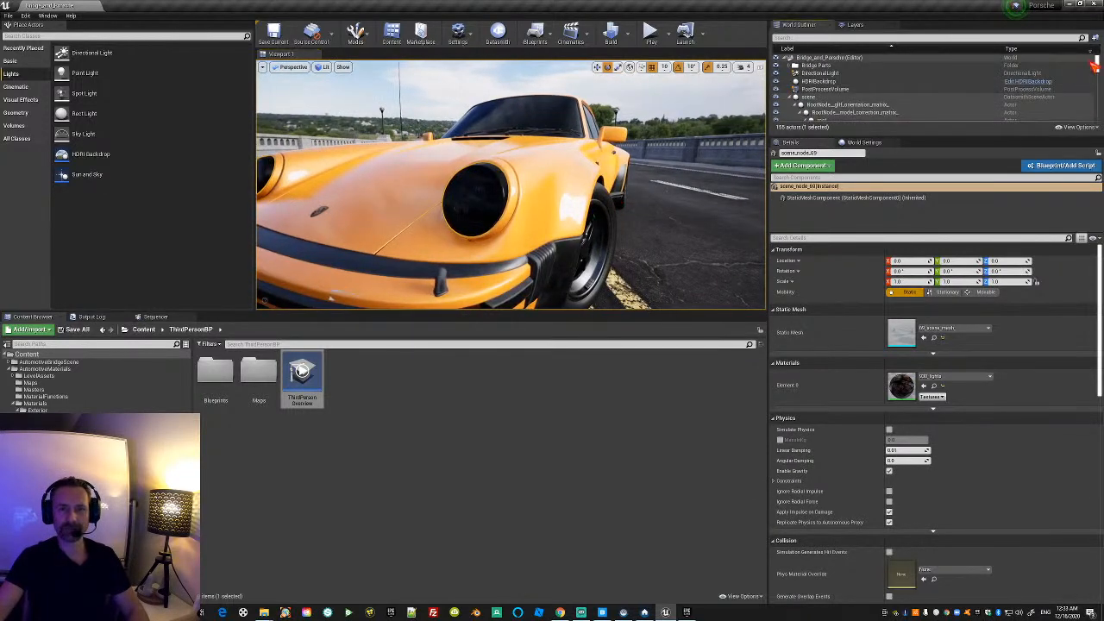
key(w)
right_drag(552, 190, 548, 205)
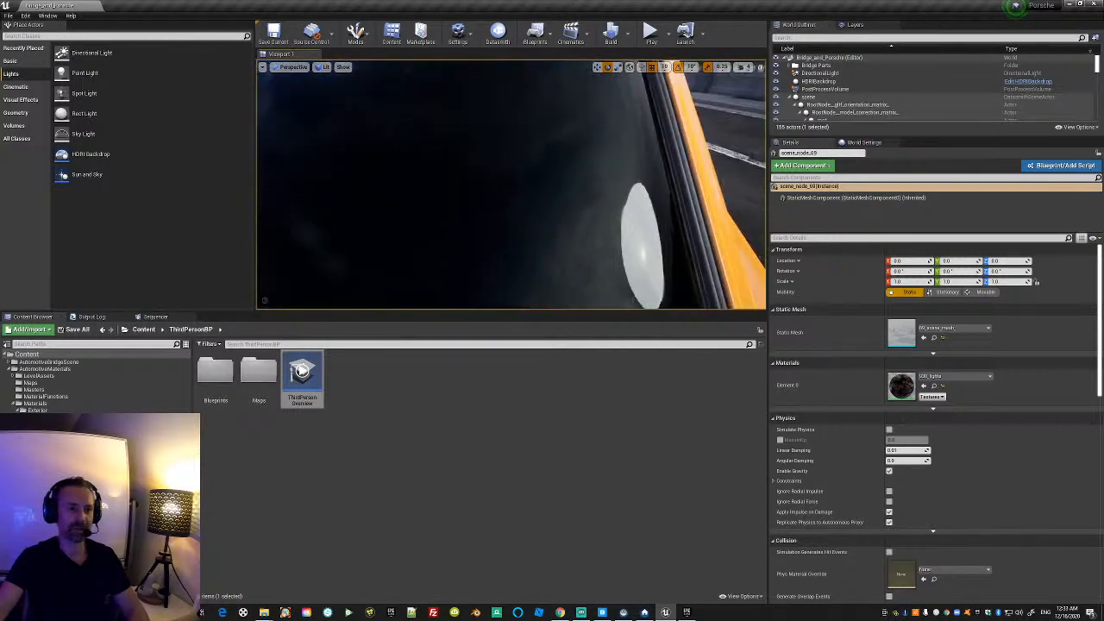
Set the PostProcessVolume's translucency type to Raster and compare the glass on the windshield and headlights.
click(825, 88)
click(798, 163)
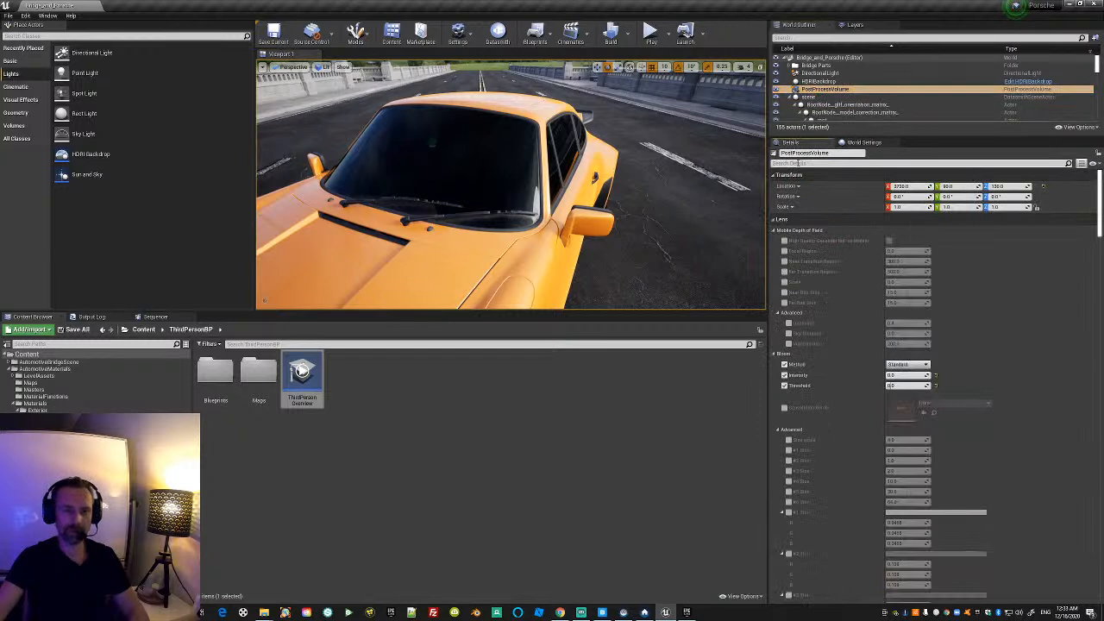
text(transl)
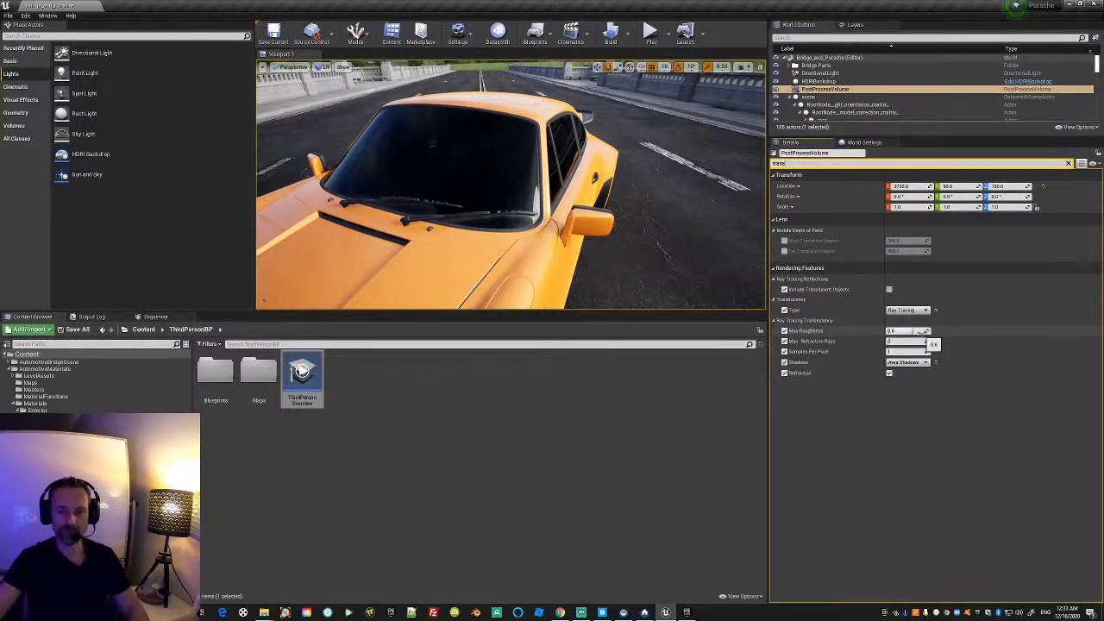
right_drag(651, 265, 608, 280)
click(908, 309)
click(908, 322)
right_drag(638, 238, 655, 254)
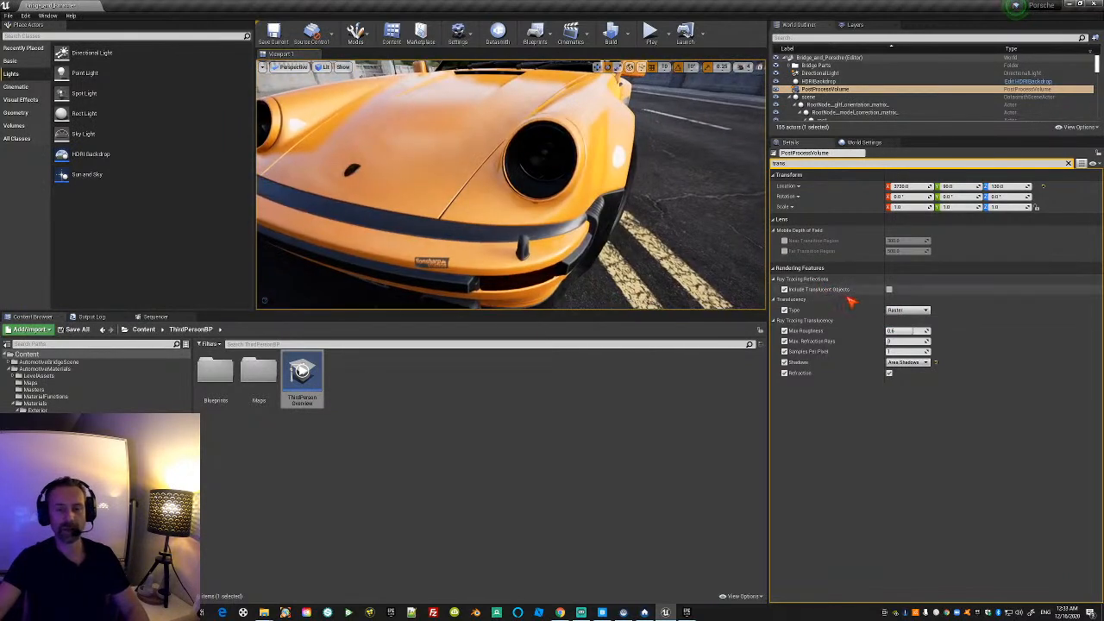
Set the PostProcessVolume's translucency type back to Ray Tracing and clear the property filter.
click(908, 310)
click(908, 324)
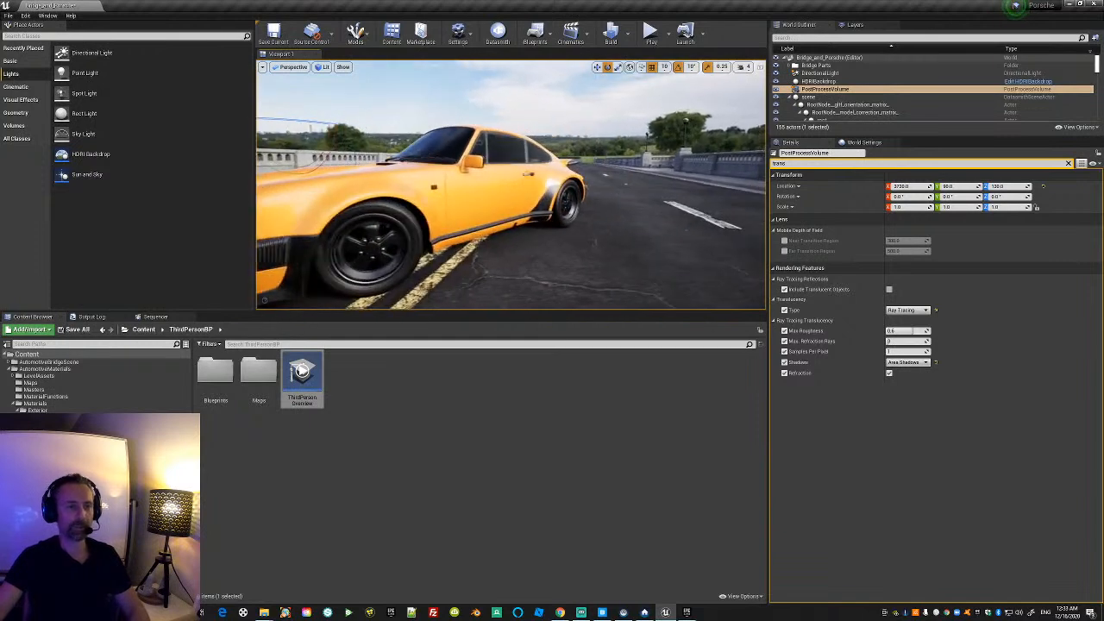
right_drag(585, 204, 581, 210)
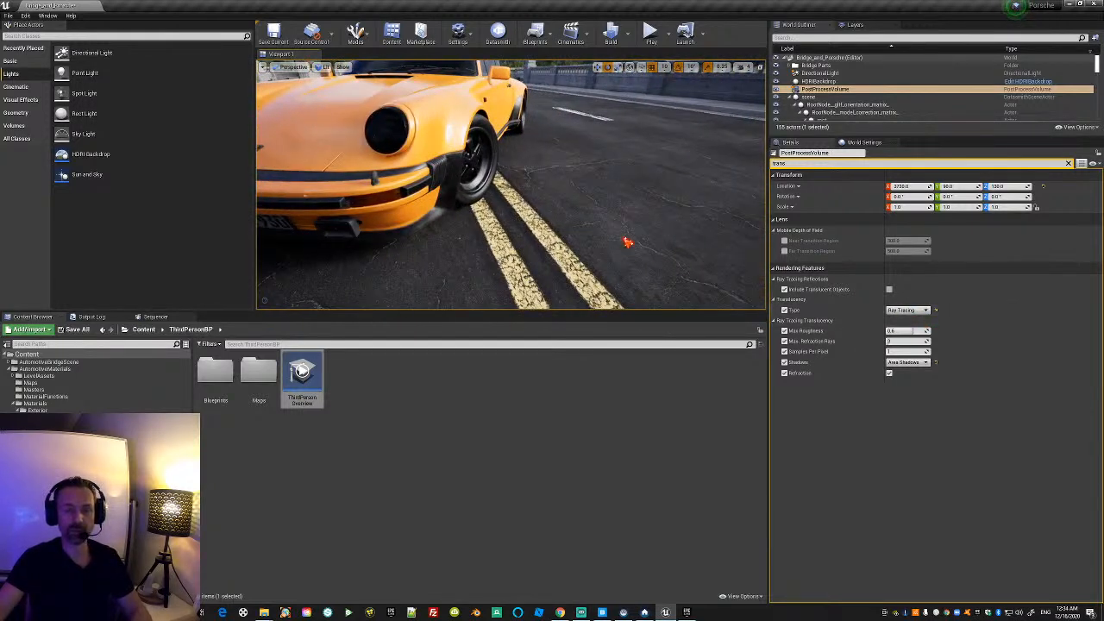
click(1069, 163)
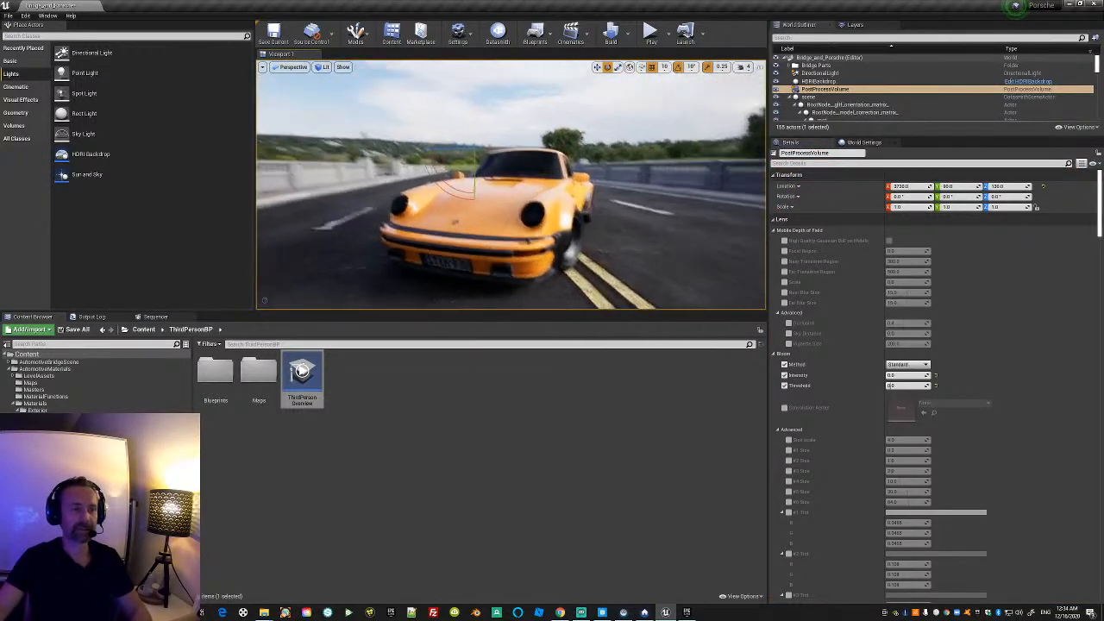
Select the HDRI backdrop and frame the whole car in a front three-quarter view.
click(609, 166)
mouse_move(609, 166)
right_down()
mouse_move(620, 202)
mouse_move(609, 162)
right_up()
key(s)
key(w)
key(w)
key(s)
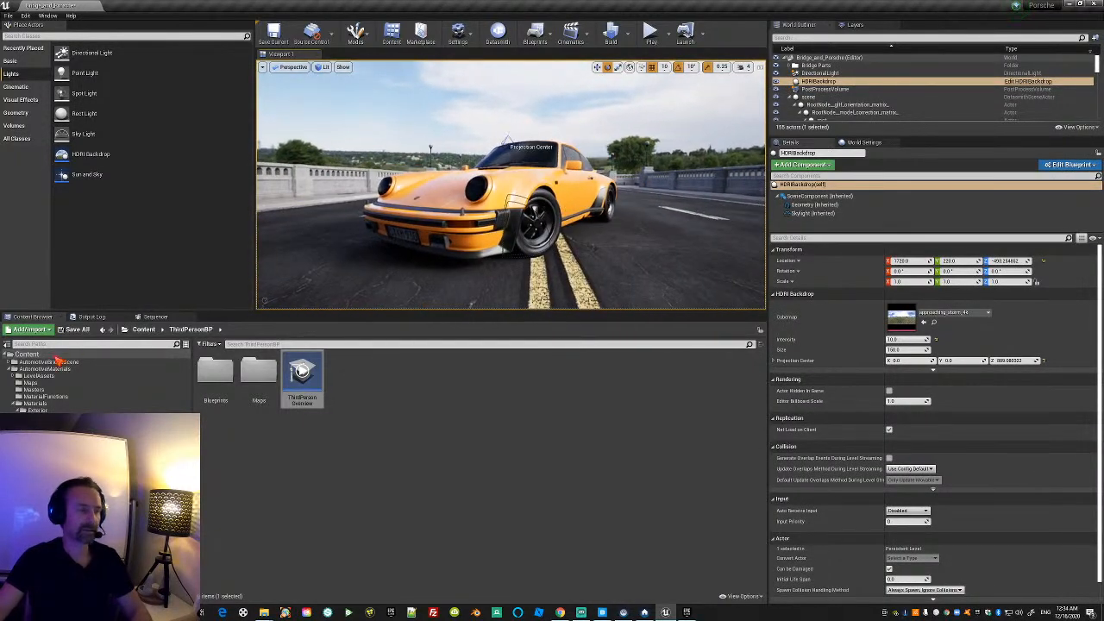
Save the current work before starting on a sequence.
click(153, 318)
click(32, 317)
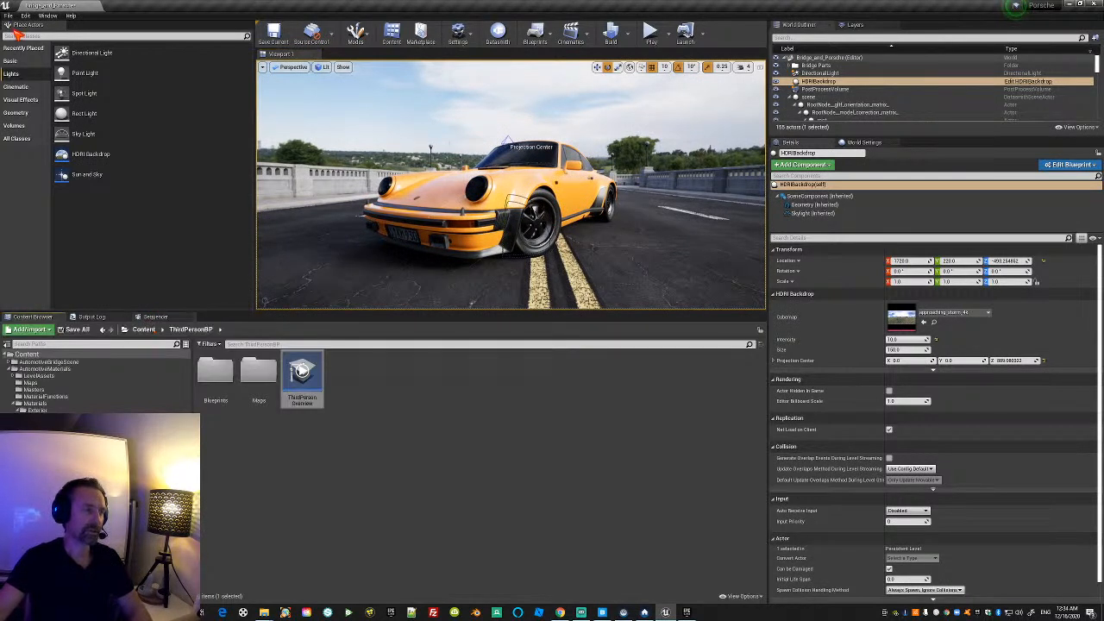
click(9, 16)
click(32, 93)
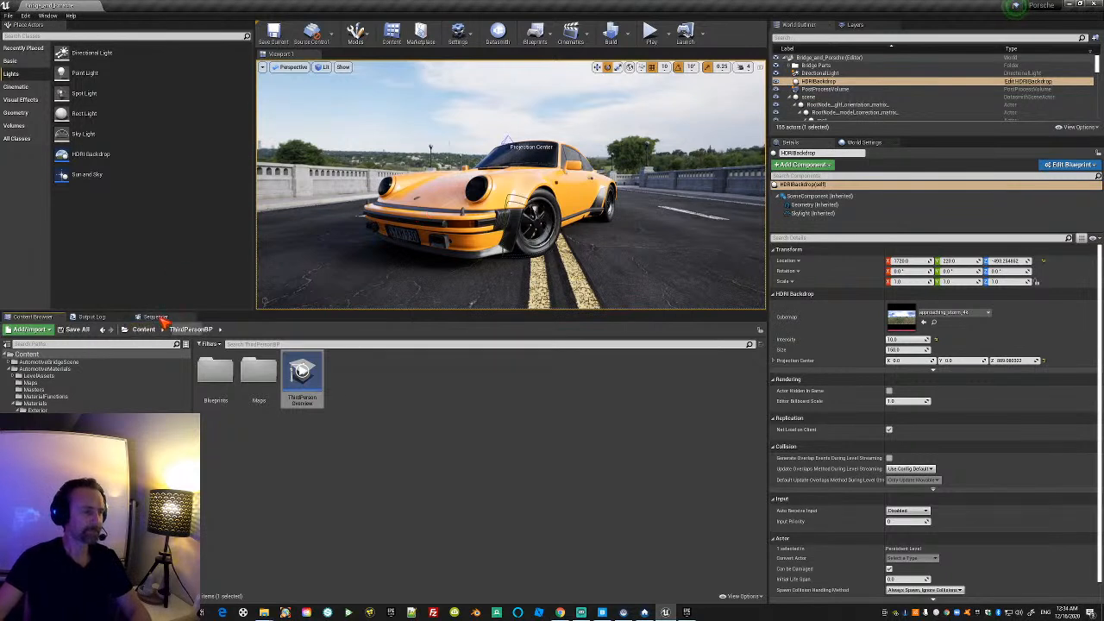
Create a level sequence named Seq_001 in the Content folder.
click(155, 317)
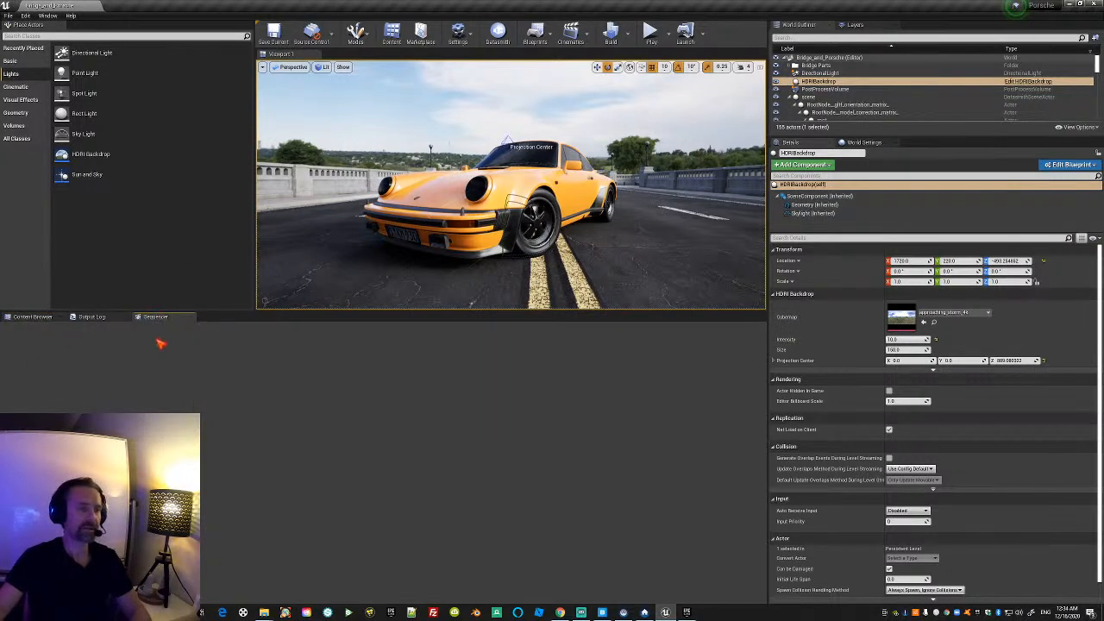
click(576, 41)
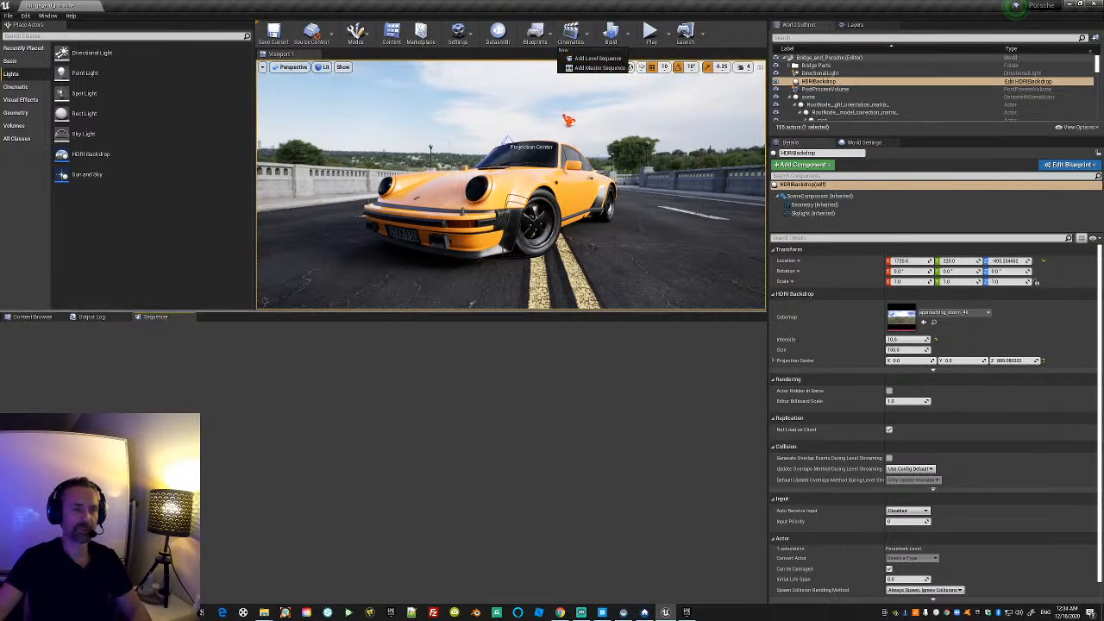
click(598, 58)
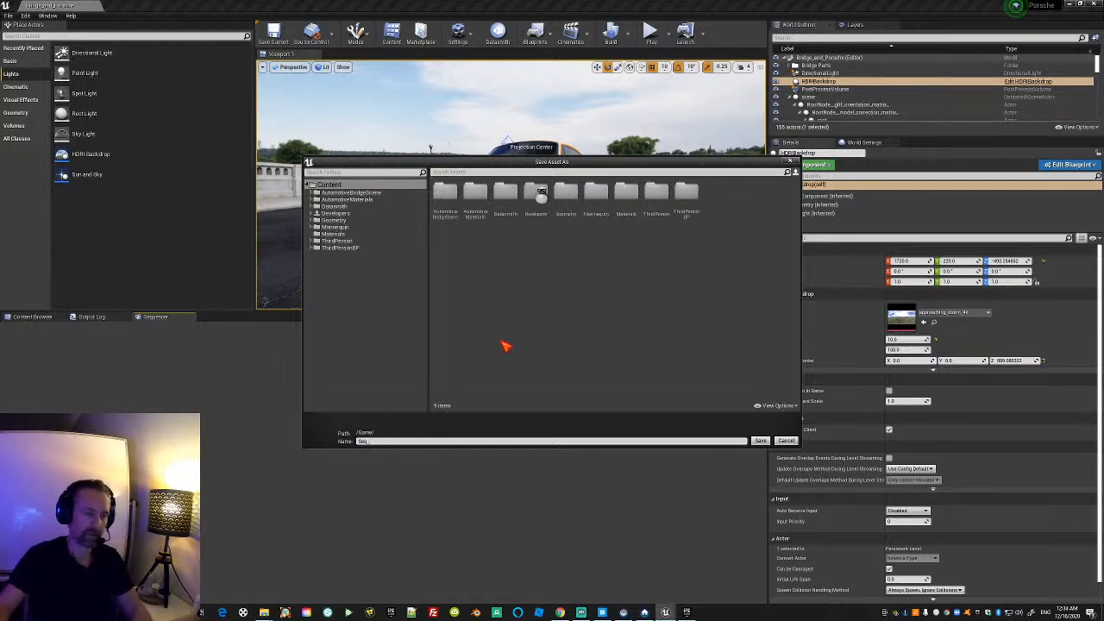
key(Return)
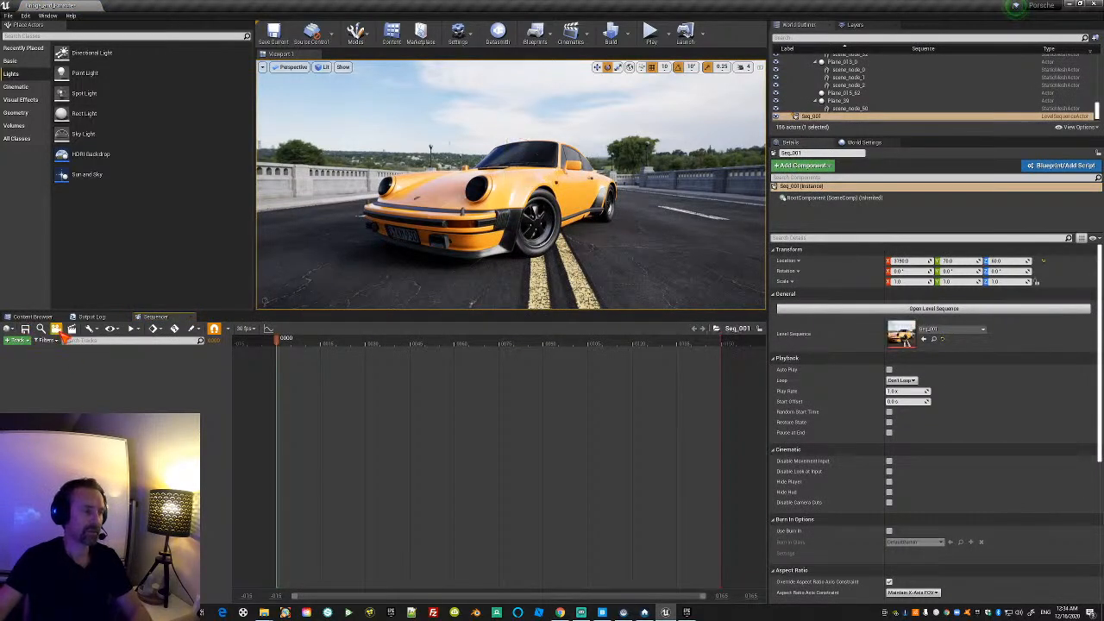
Add a Cine Camera to the sequence and frame the whole car front three-quarter with a focal length of about 55 mm.
click(56, 331)
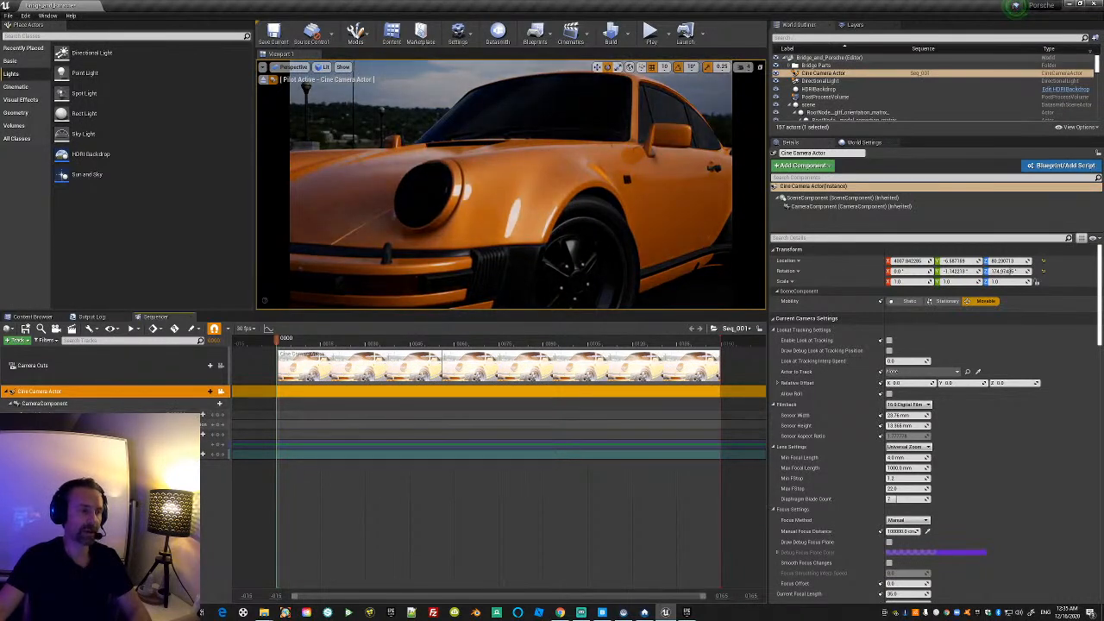
drag(511, 185, 510, 250)
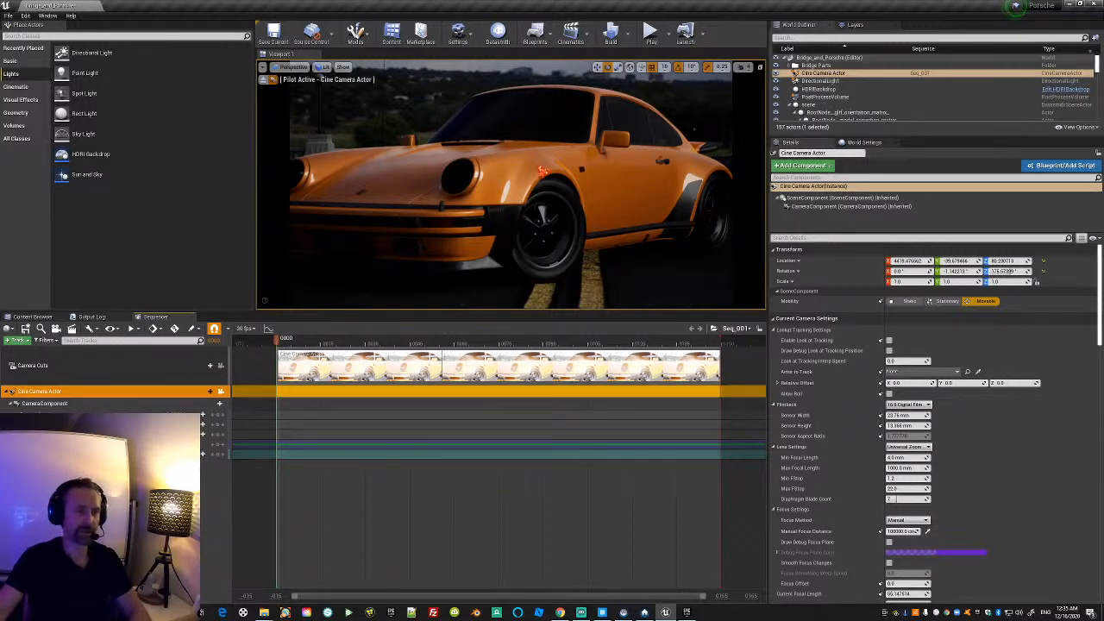
mouse_move(523, 205)
right_down()
mouse_move(509, 214)
mouse_move(547, 209)
mouse_move(521, 205)
mouse_move(536, 207)
right_up()
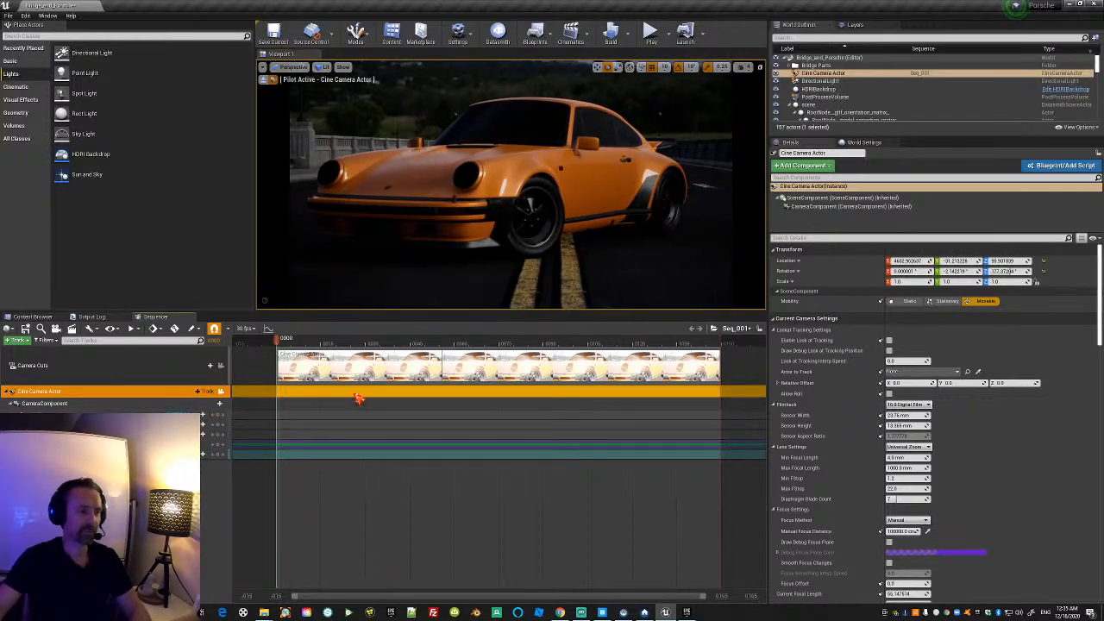
key(ctrl+z)
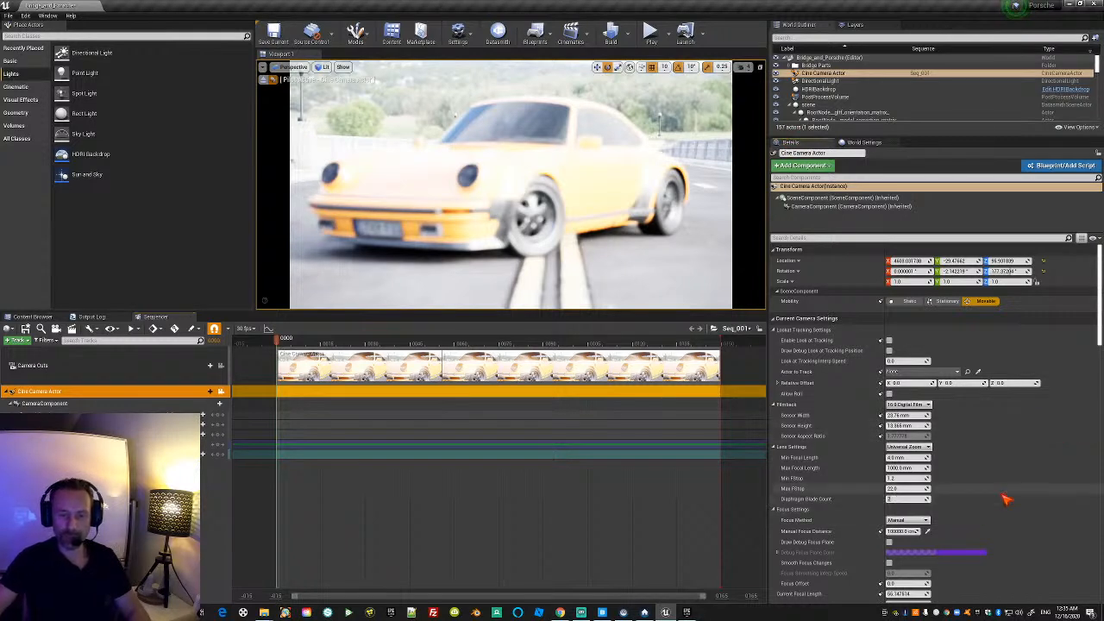
Filter the camera's properties for exposure, set the metering mode to Manual and enable the exposure compensation override.
click(829, 238)
text(expos)
click(788, 281)
click(917, 281)
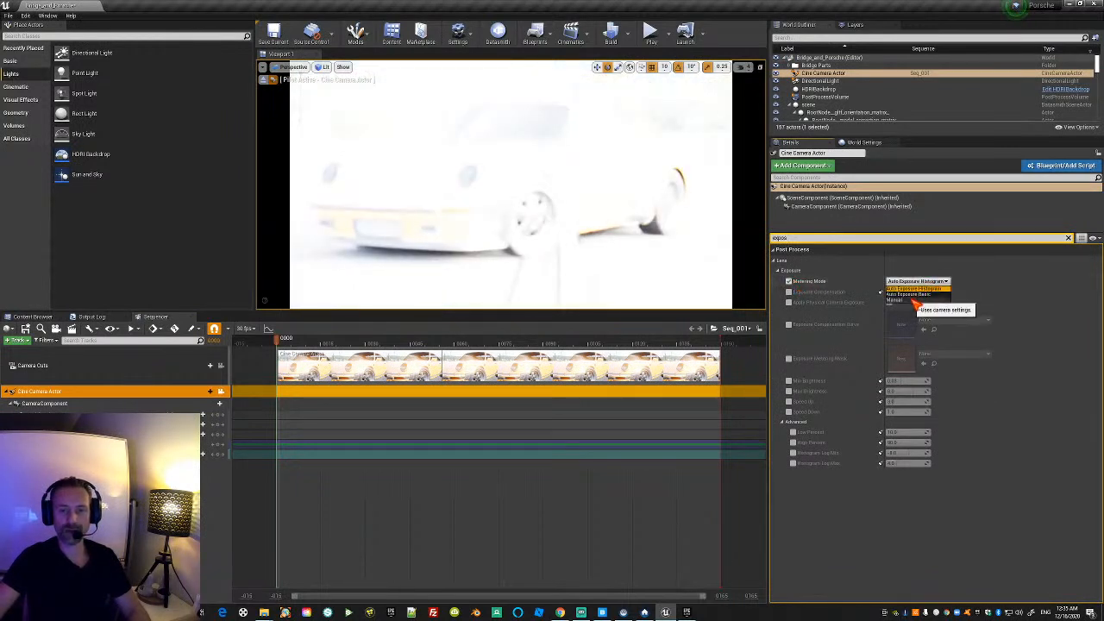
click(915, 301)
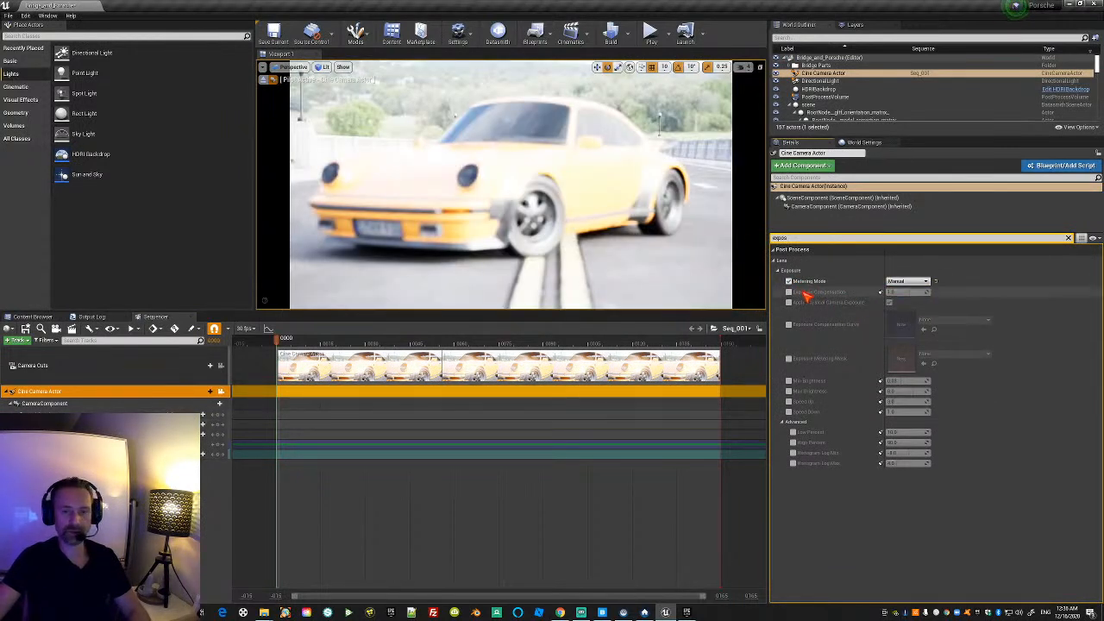
click(788, 292)
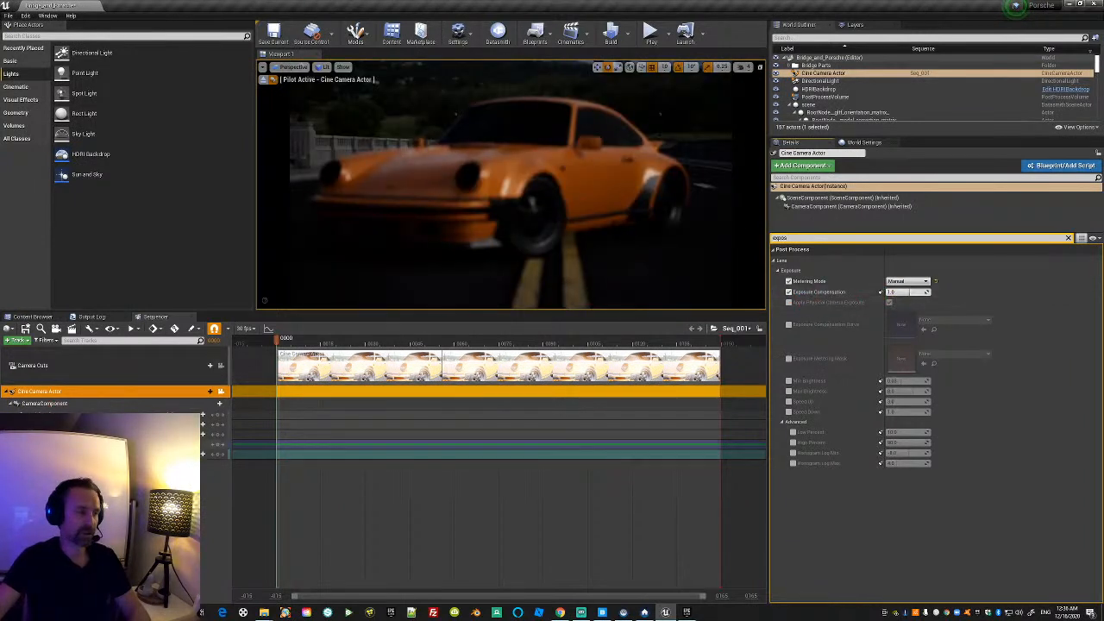
click(880, 292)
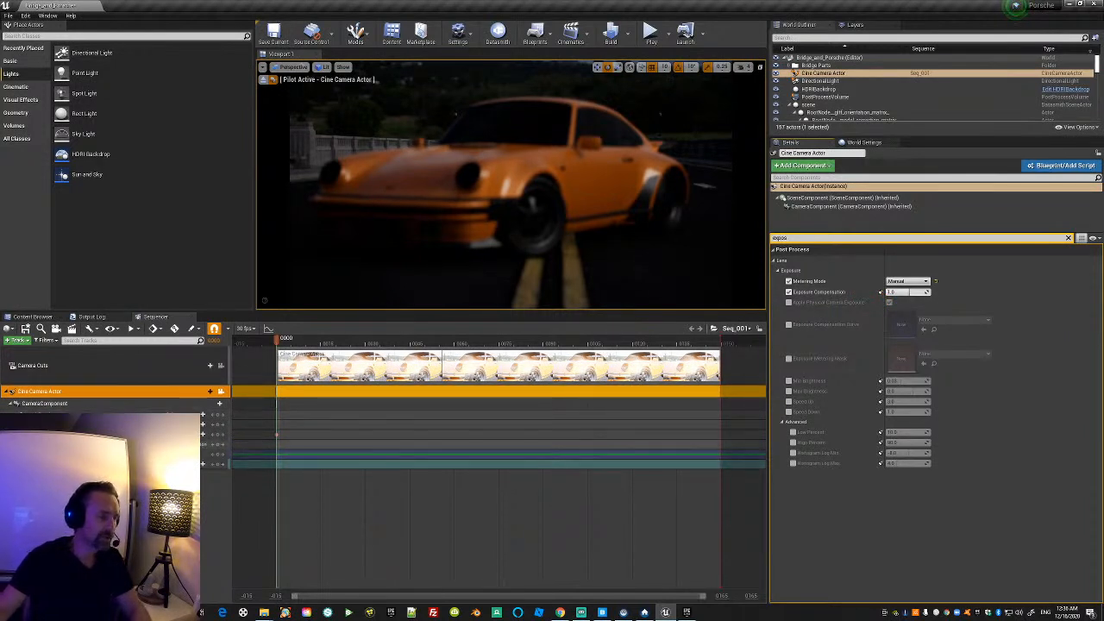
click(7, 15)
click(27, 89)
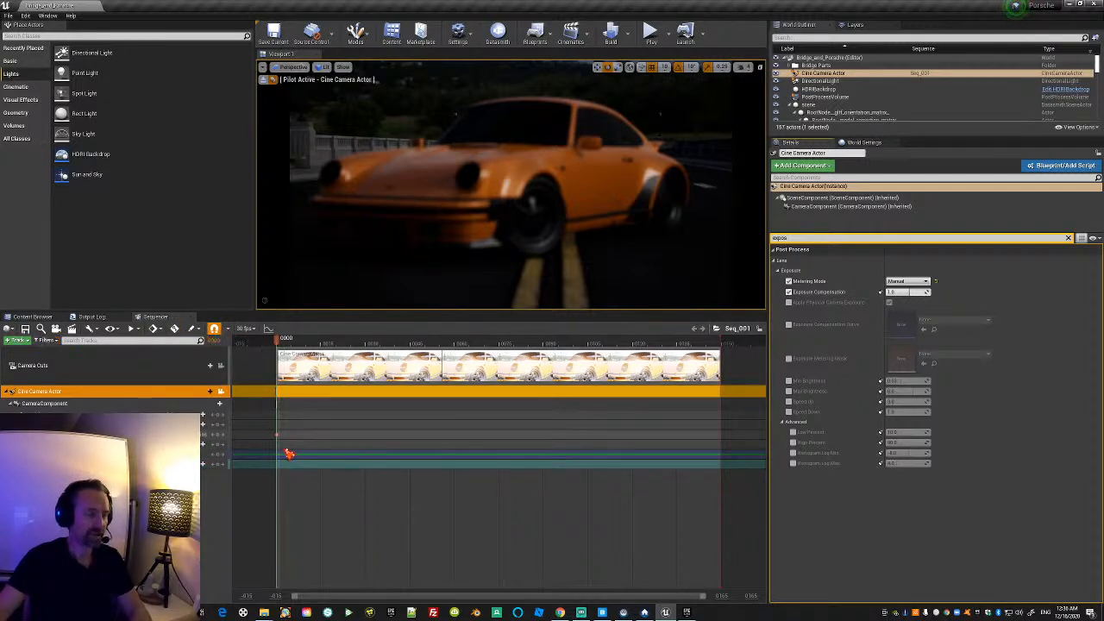
key(ctrl+z)
key(ctrl+z)
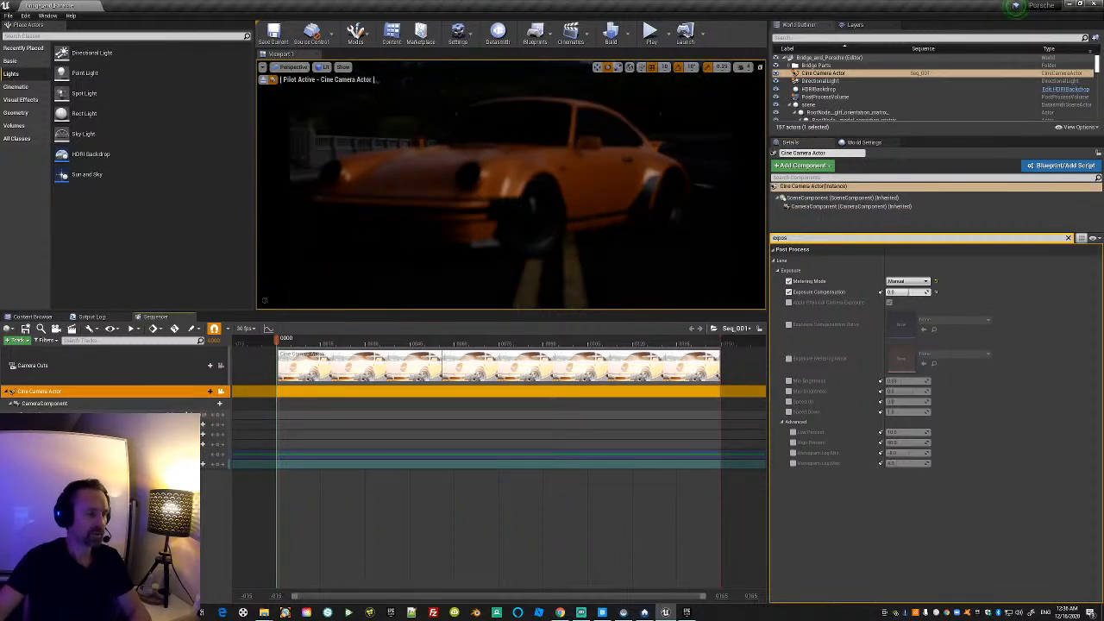
Raise the camera's exposure compensation to about 3.68 and clear the property filter.
drag(908, 292, 912, 292)
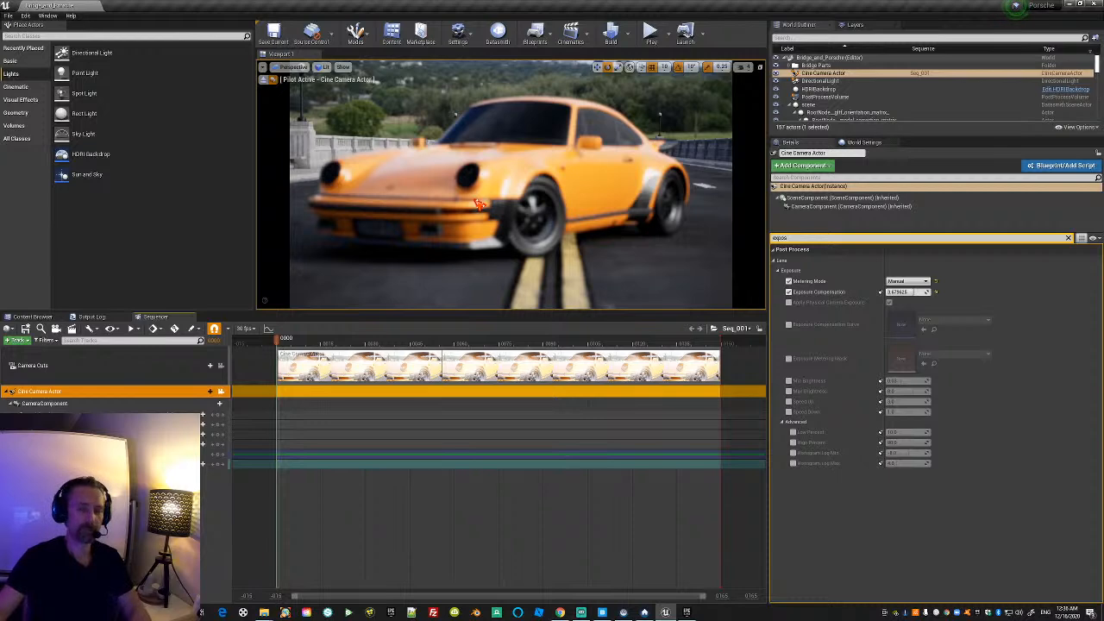
click(1068, 239)
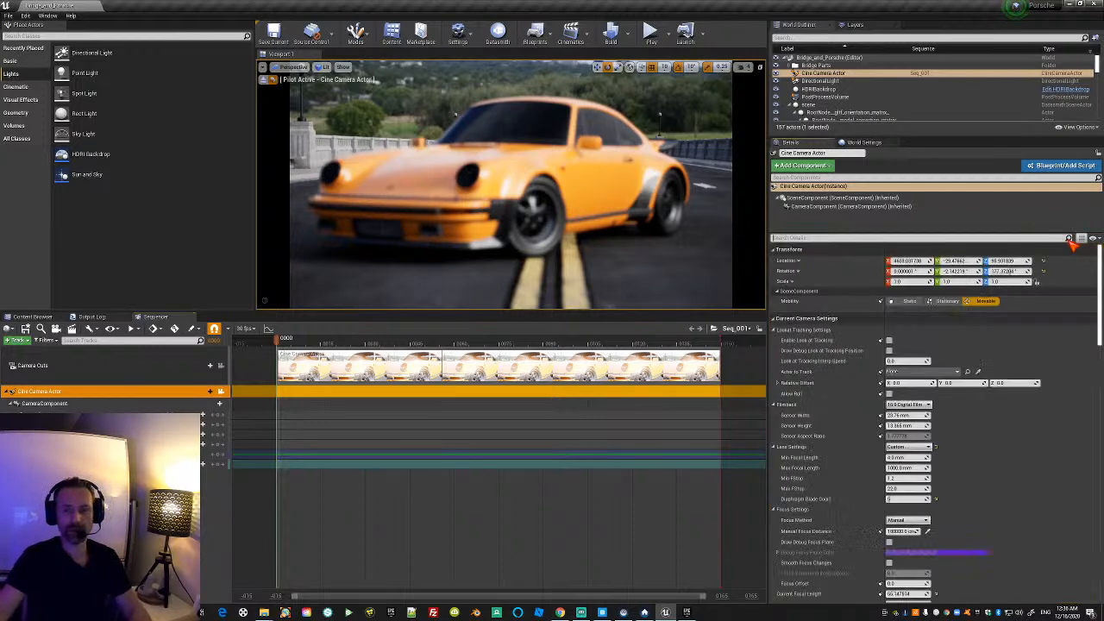
Adjust the camera's manual focus distance to sharpen the car's front and set the aperture to about 1.34.
scroll(901, 444, down, 5)
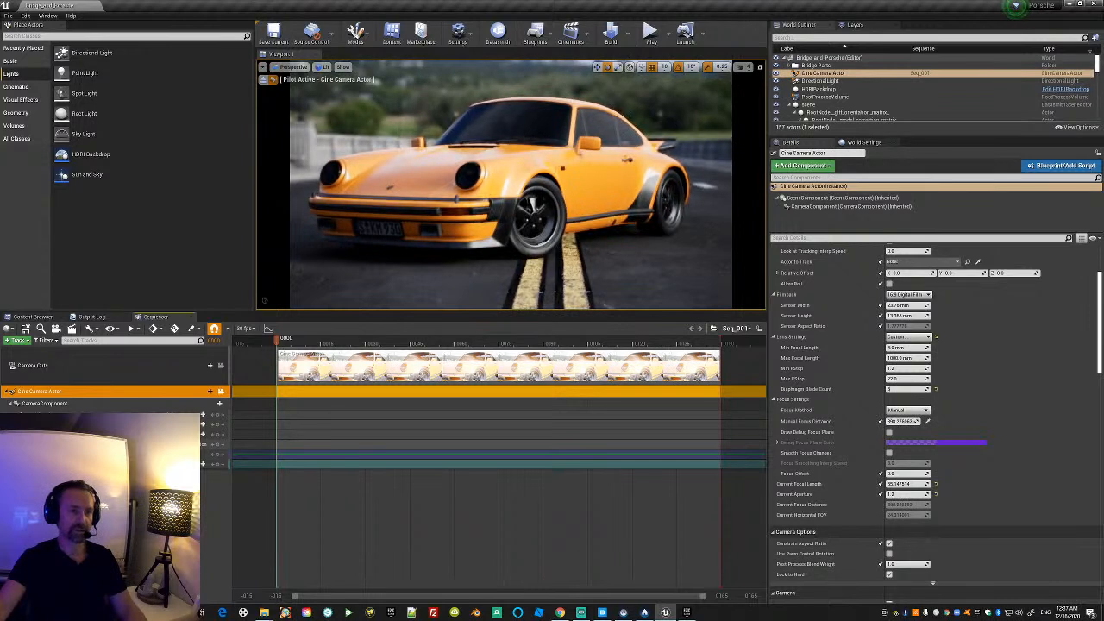
mouse_move(901, 421)
mouse_down()
mouse_move(916, 422)
mouse_move(898, 422)
mouse_up()
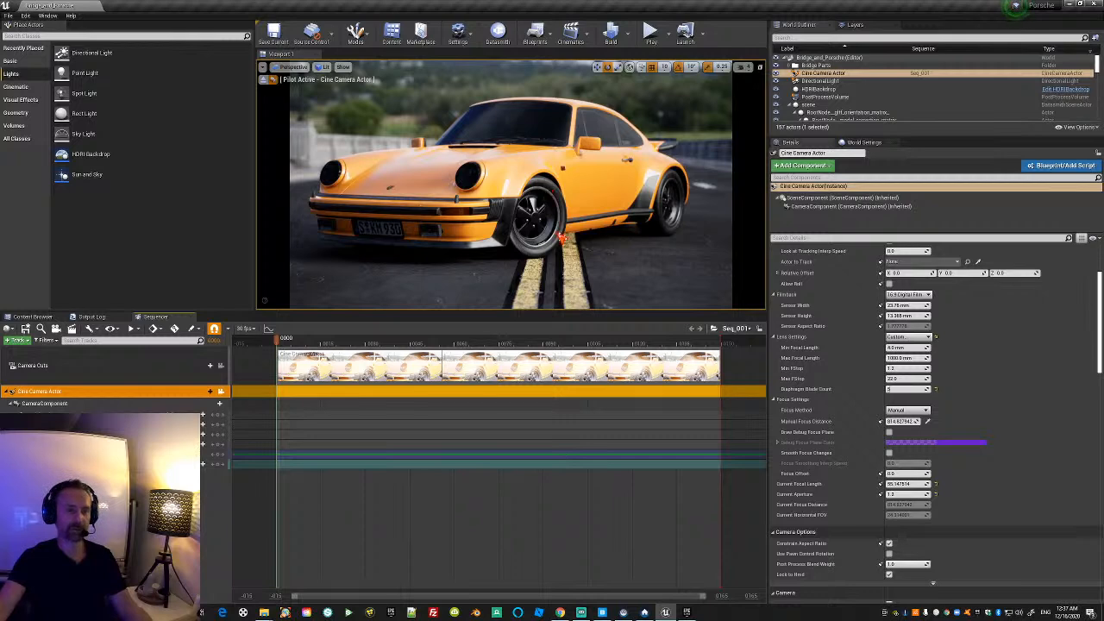
right_drag(608, 248, 480, 278)
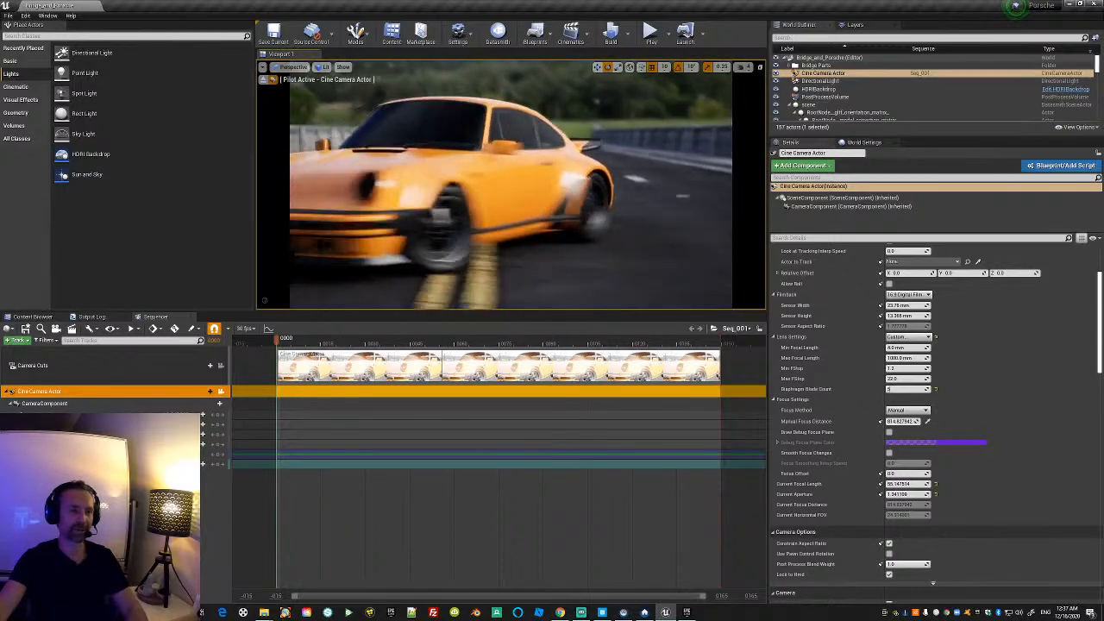
Switch to Quixel Bridge, browse the home page, open the Nordic Coastal Cliffs collection and return to the Unreal Editor.
click(603, 612)
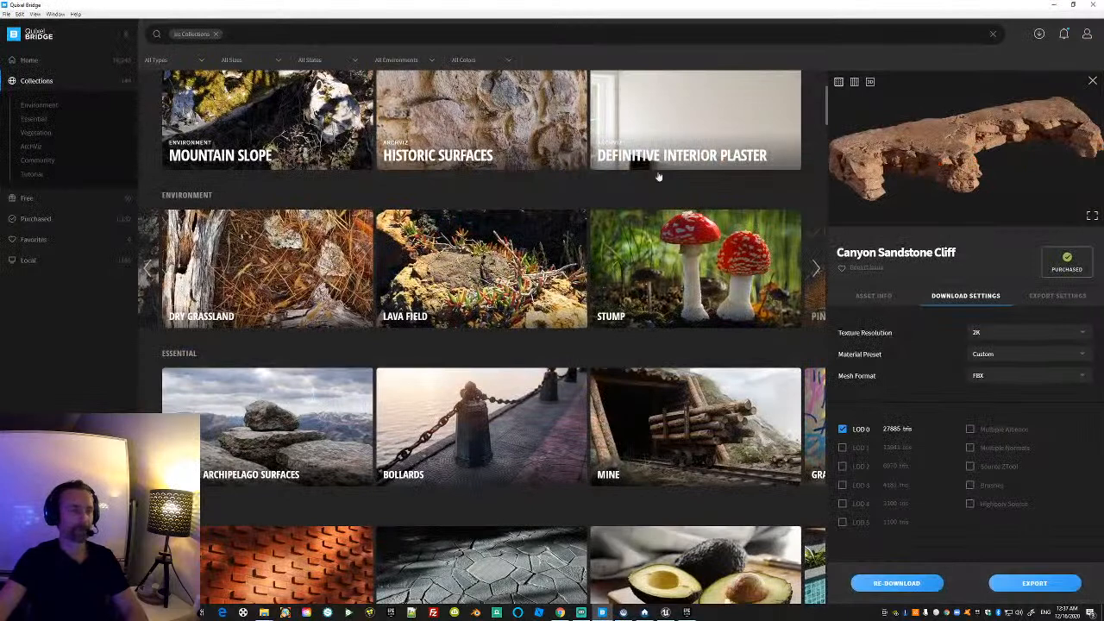
click(34, 61)
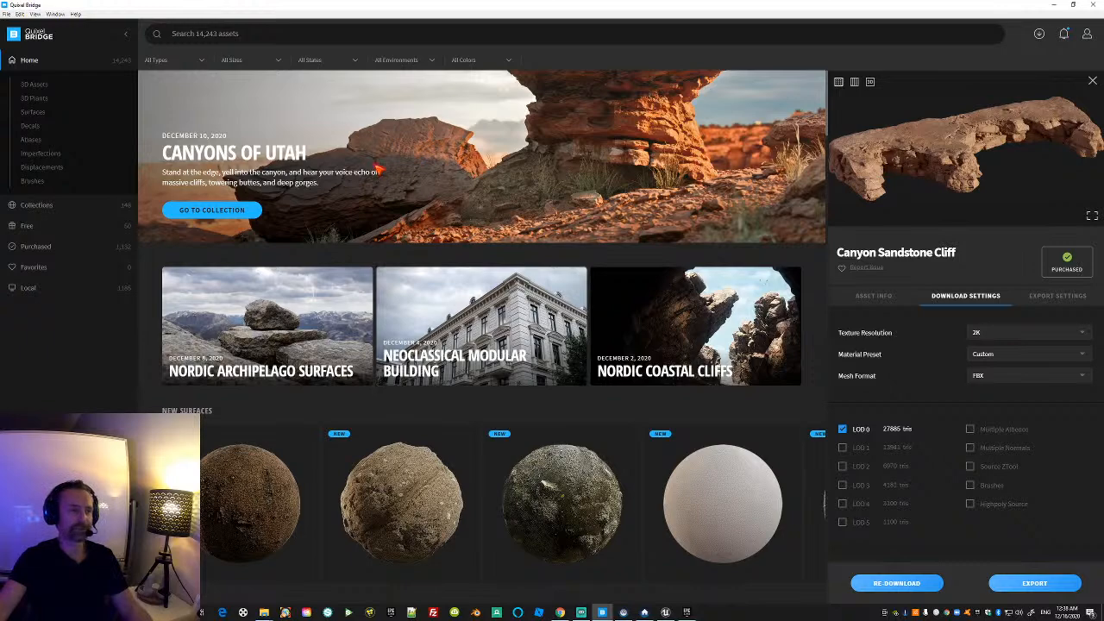
scroll(727, 207, down, 3)
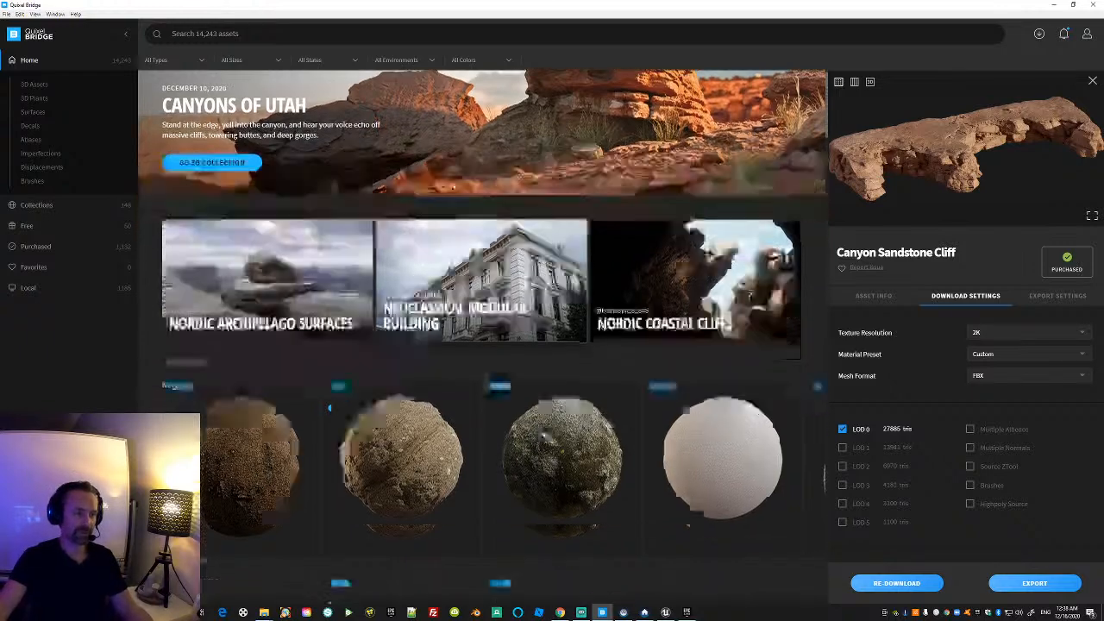
scroll(727, 212, down, 3)
scroll(719, 229, up, 5)
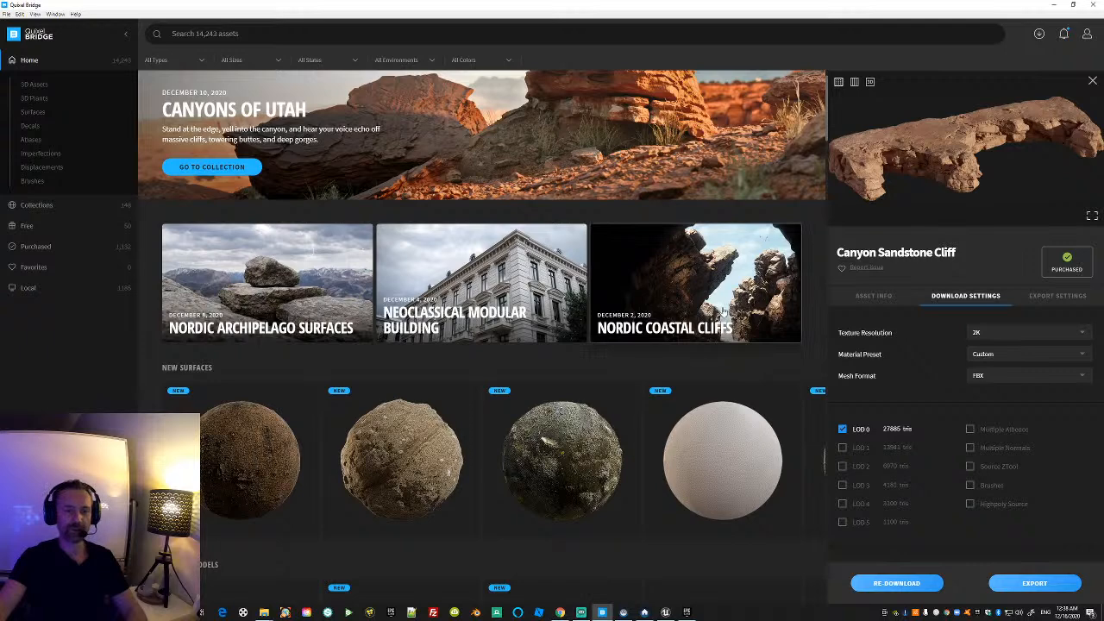
click(595, 277)
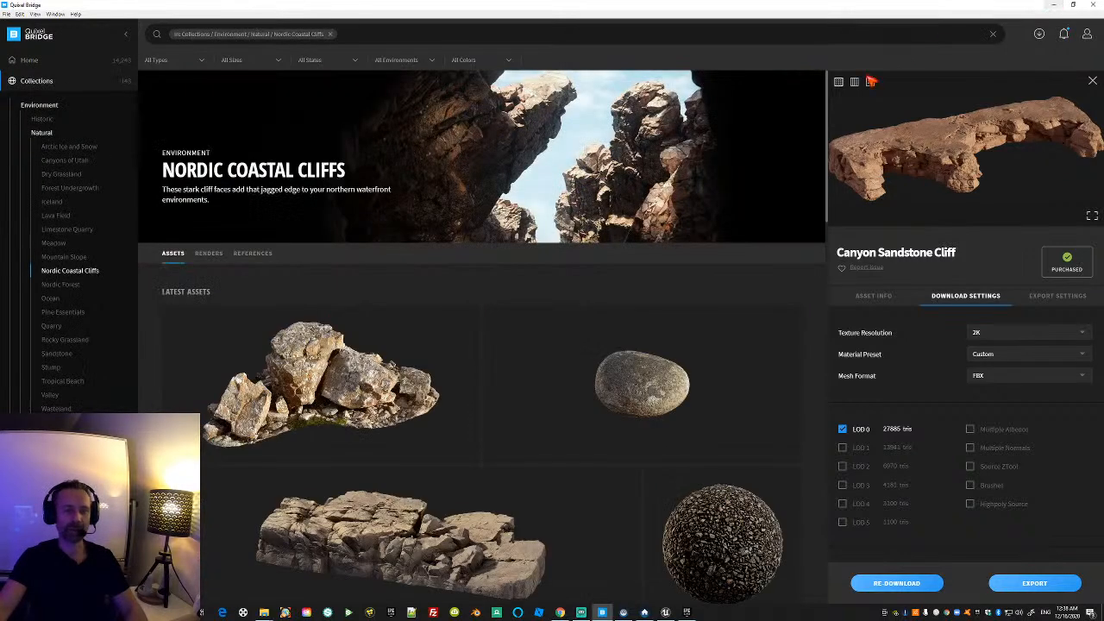
click(1060, 9)
Reframe the car from the front and set the camera's filmback preset to 16:9 DSLR.
mouse_move(548, 272)
right_down()
mouse_move(526, 248)
mouse_move(617, 283)
mouse_move(589, 274)
mouse_move(552, 288)
mouse_move(511, 234)
mouse_move(559, 281)
mouse_move(569, 276)
mouse_move(536, 252)
mouse_move(550, 266)
right_up()
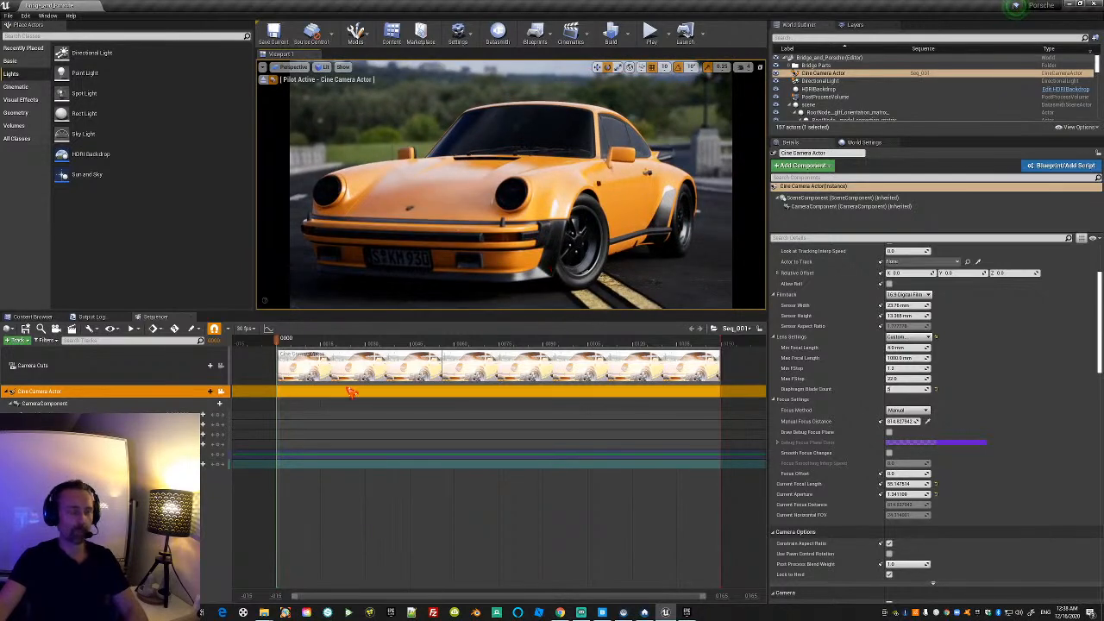
scroll(975, 395, up, 3)
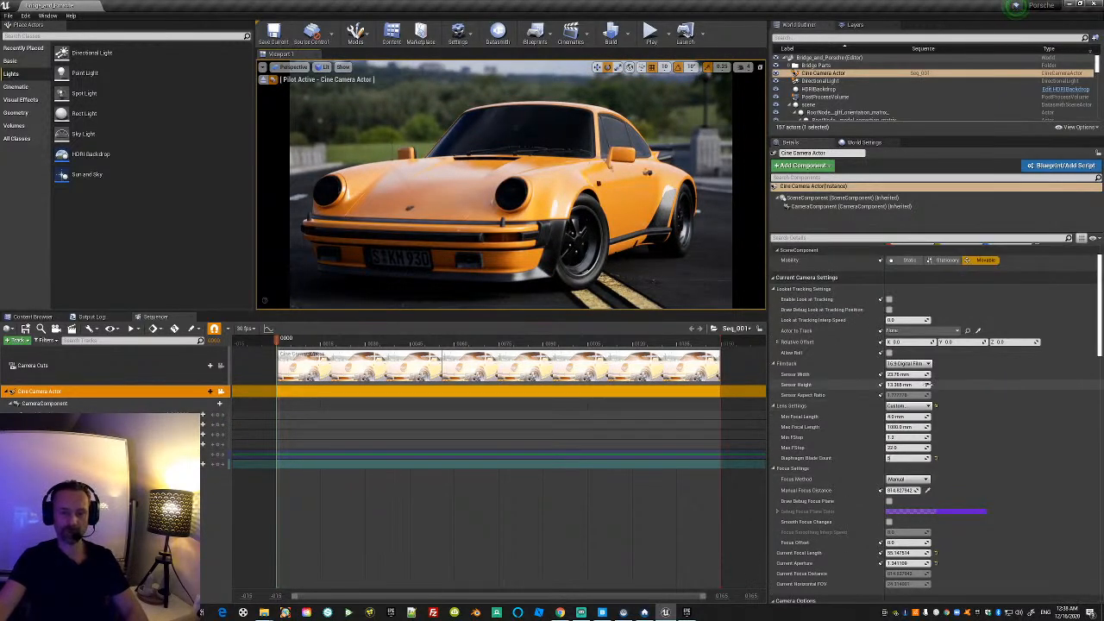
click(916, 364)
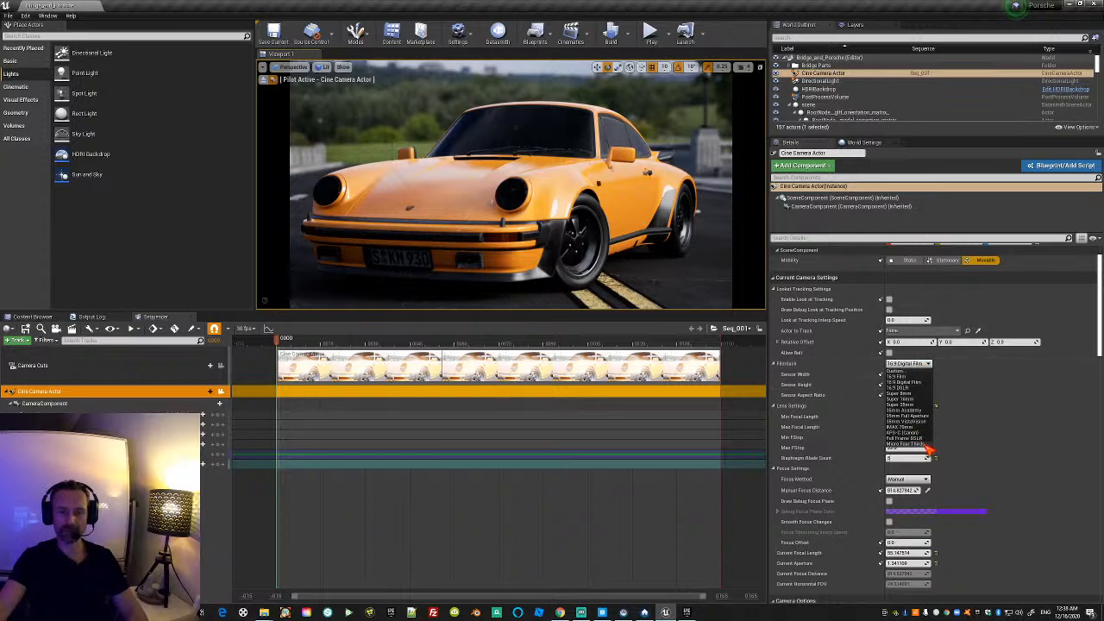
click(911, 389)
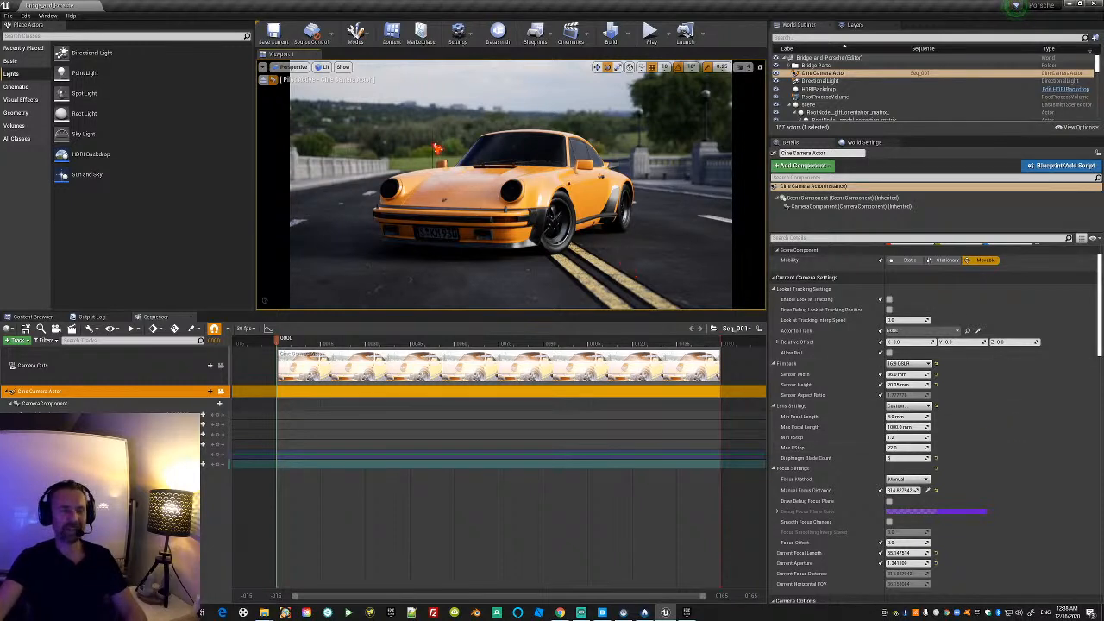
Set the camera's sensor width to 40 mm and its sensor height to 20 mm.
click(901, 374)
text(40)
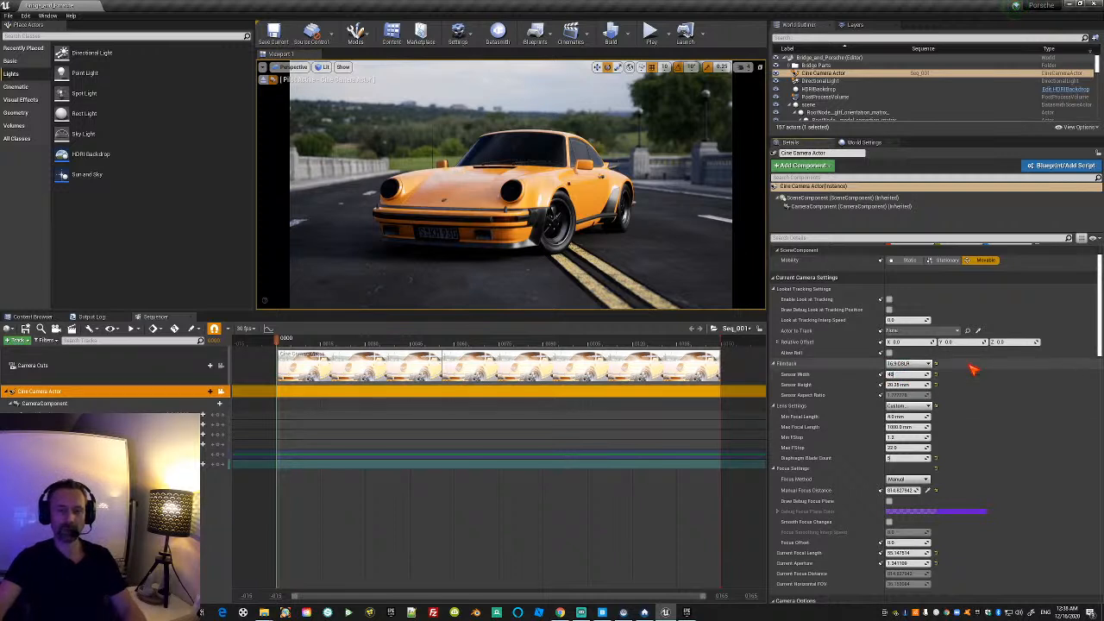
key(Return)
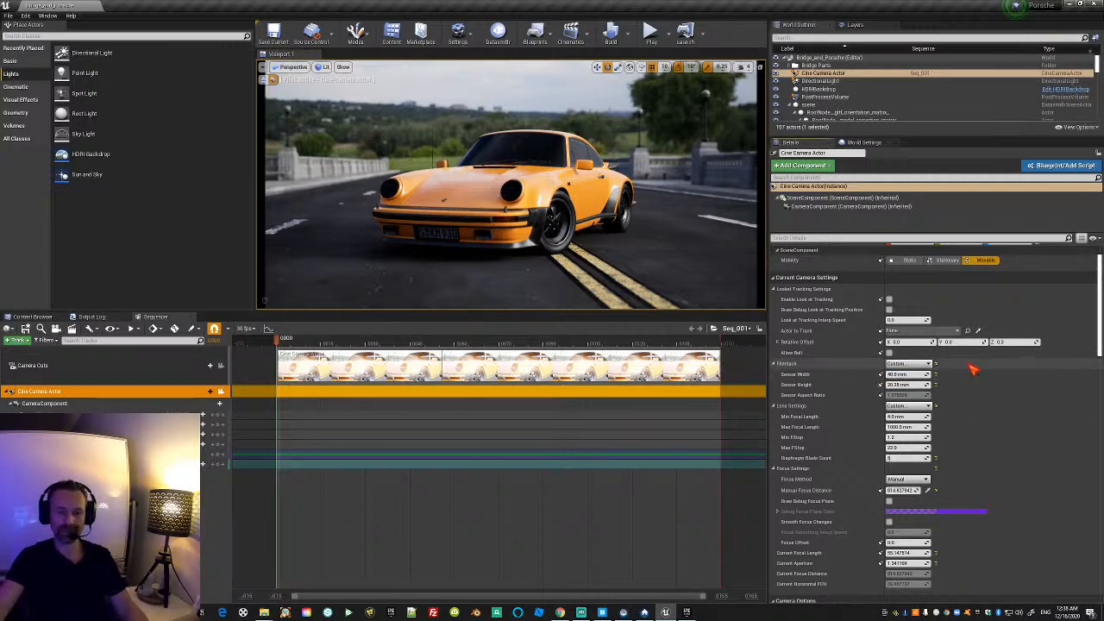
click(910, 385)
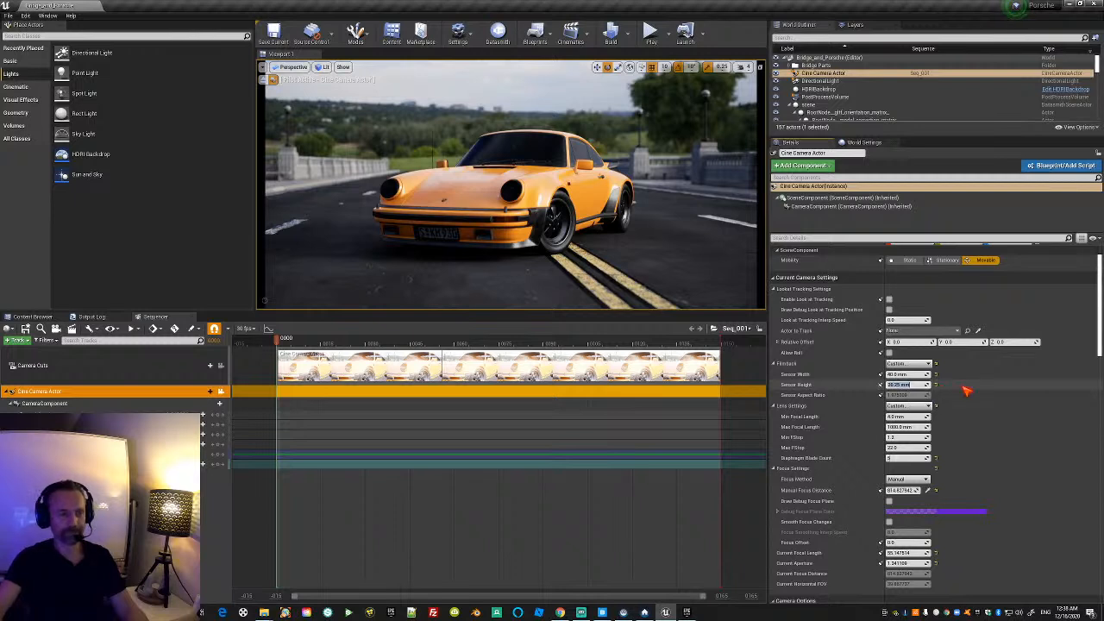
text(20)
key(Return)
Widen the camera's sensor width to 50 mm and bring the camera closer to the car.
key(shift+Tab)
text(50)
key(Return)
mouse_move(589, 233)
right_down()
mouse_move(526, 229)
mouse_move(597, 226)
mouse_move(585, 225)
mouse_move(588, 238)
mouse_move(595, 226)
right_up()
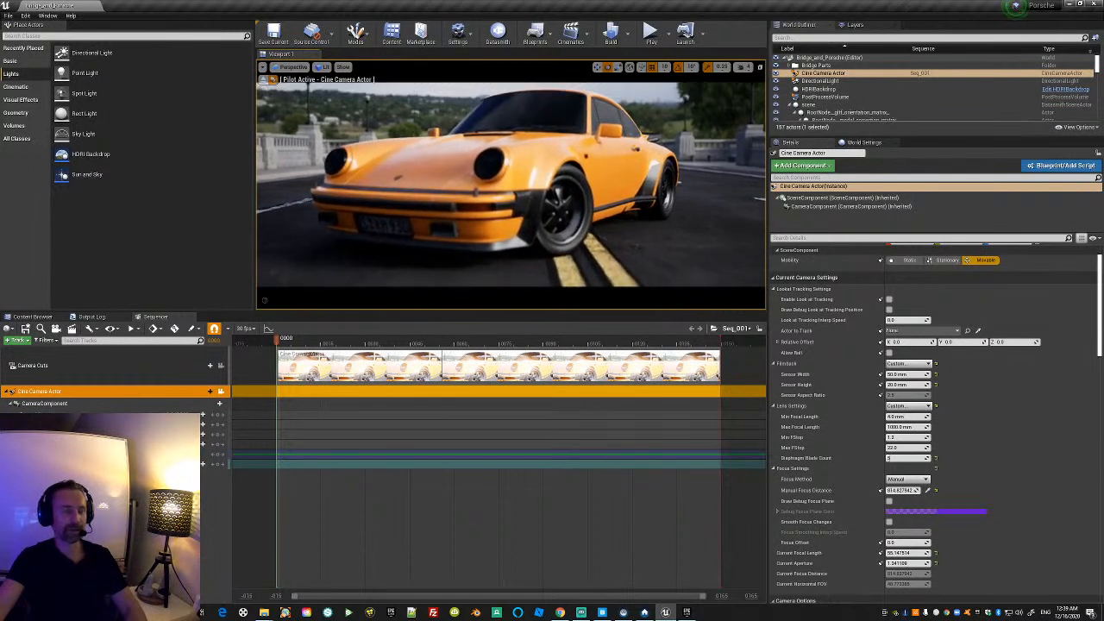
Set the camera's manual focus distance to about 413 and its aperture to 2.8.
mouse_move(900, 490)
mouse_down()
mouse_move(868, 490)
mouse_move(878, 490)
mouse_up()
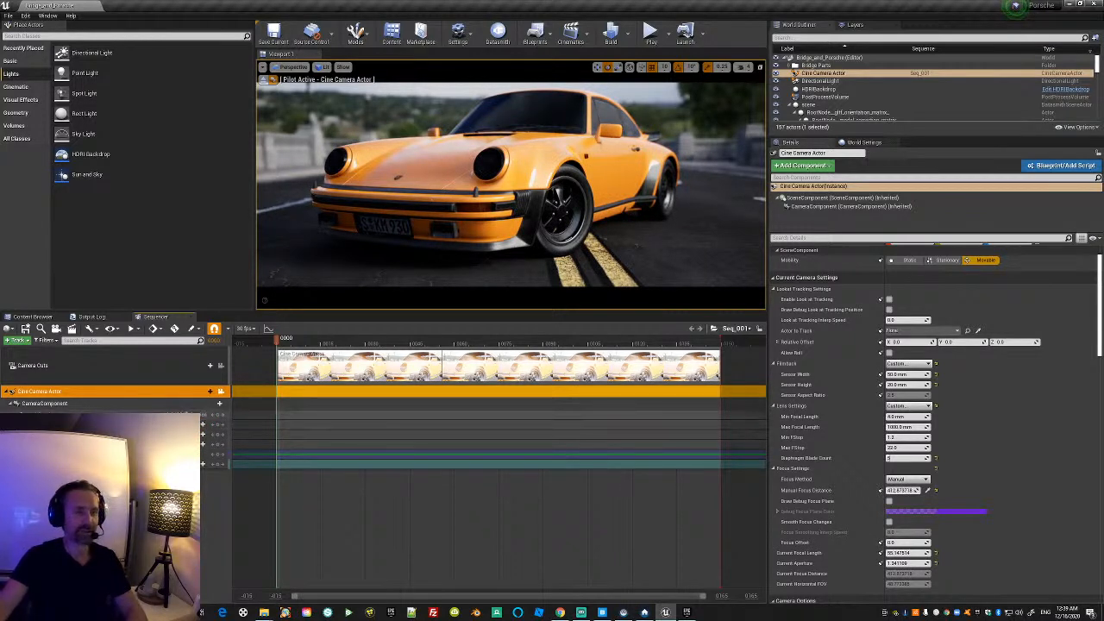
drag(892, 563, 906, 563)
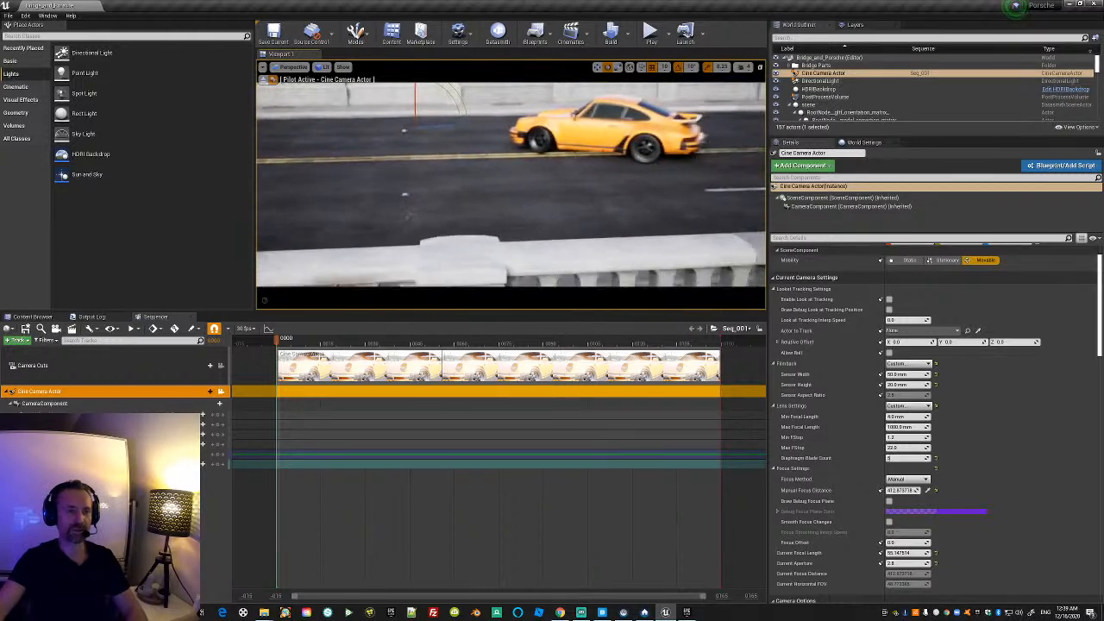
Select the whole car scene actor, move it along the bridge to an X location of 7430, and reframe it from the front.
click(472, 241)
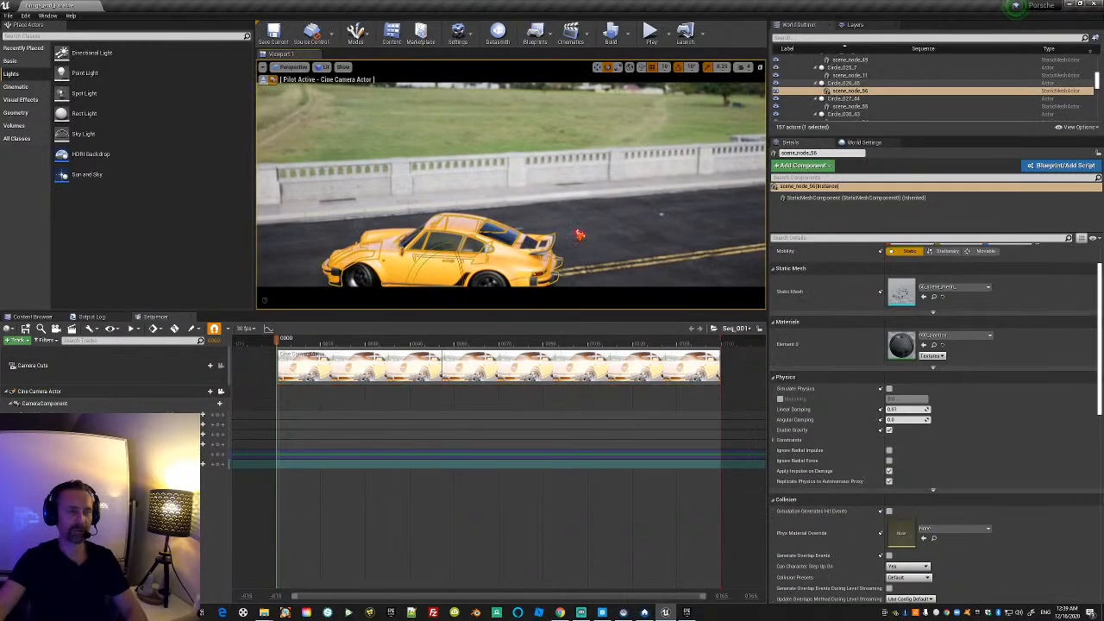
drag(1098, 60, 1099, 66)
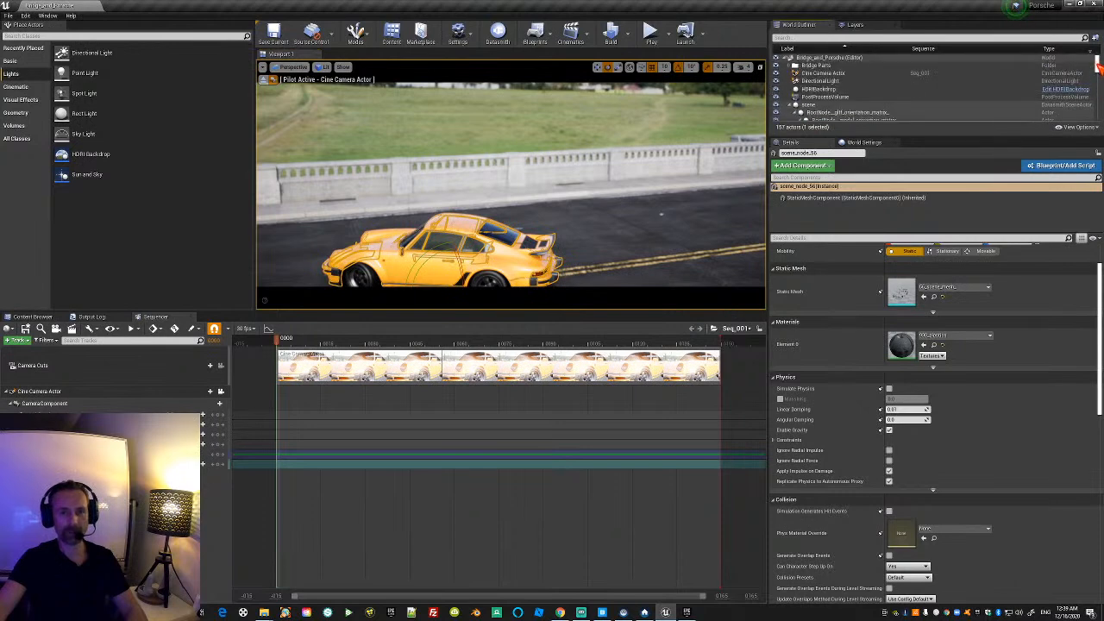
click(828, 105)
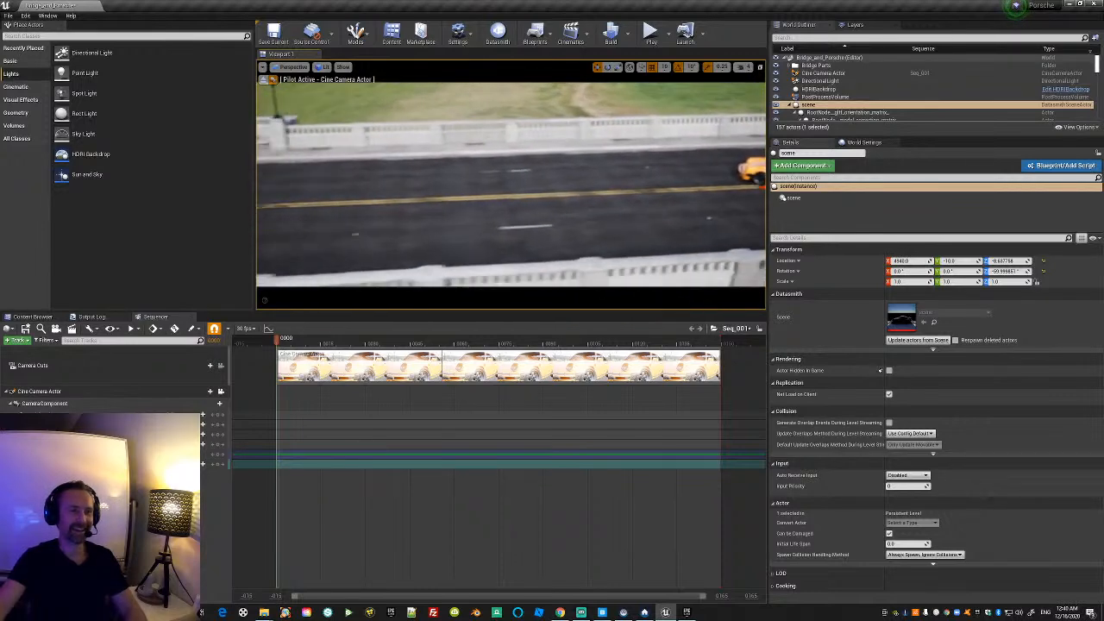
right_drag(511, 184, 453, 170)
right_drag(460, 272, 584, 257)
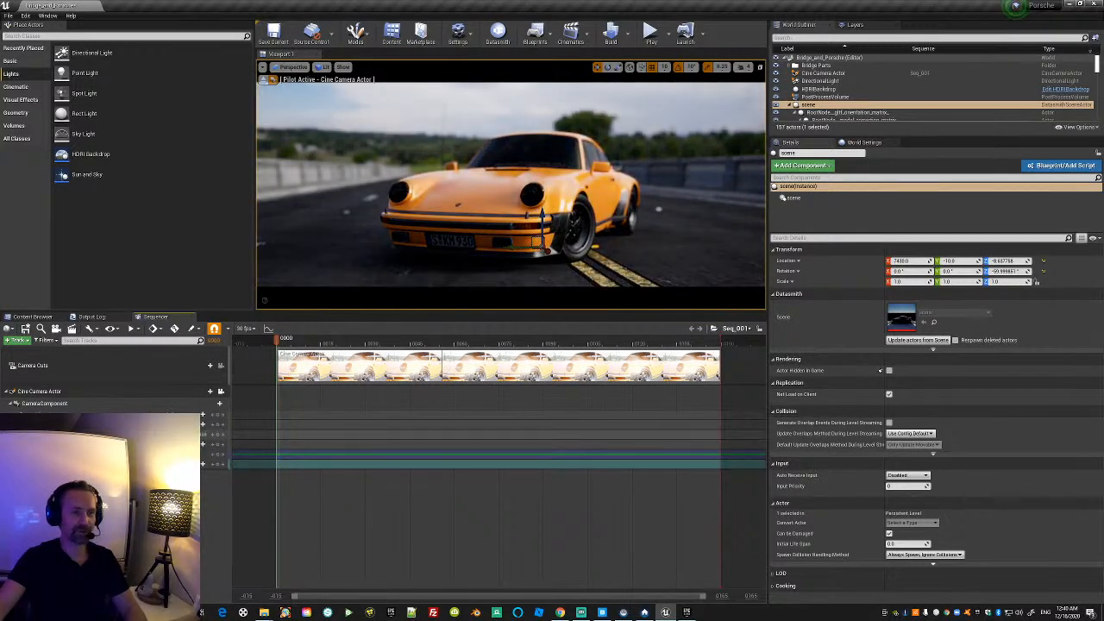
right_drag(511, 186, 491, 185)
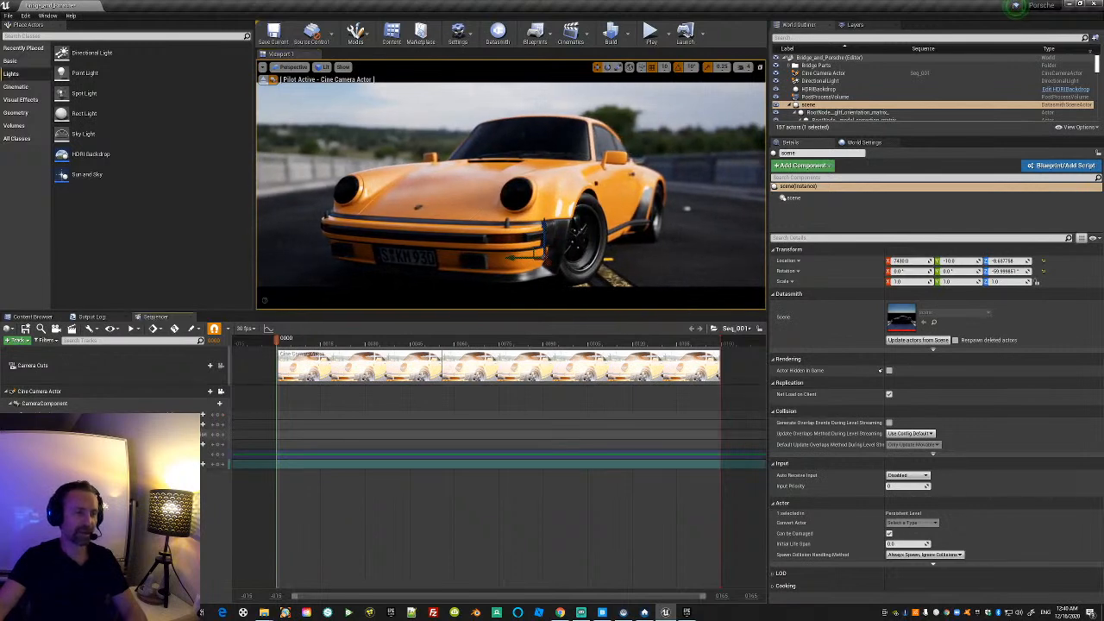
Bring the camera close to the front wheel and filter the camera's details for "bla" to check the diaphragm blade count.
mouse_move(510, 186)
right_down()
mouse_move(535, 259)
mouse_move(548, 194)
mouse_move(544, 203)
mouse_move(560, 204)
mouse_move(534, 200)
mouse_move(511, 218)
mouse_move(511, 187)
right_up()
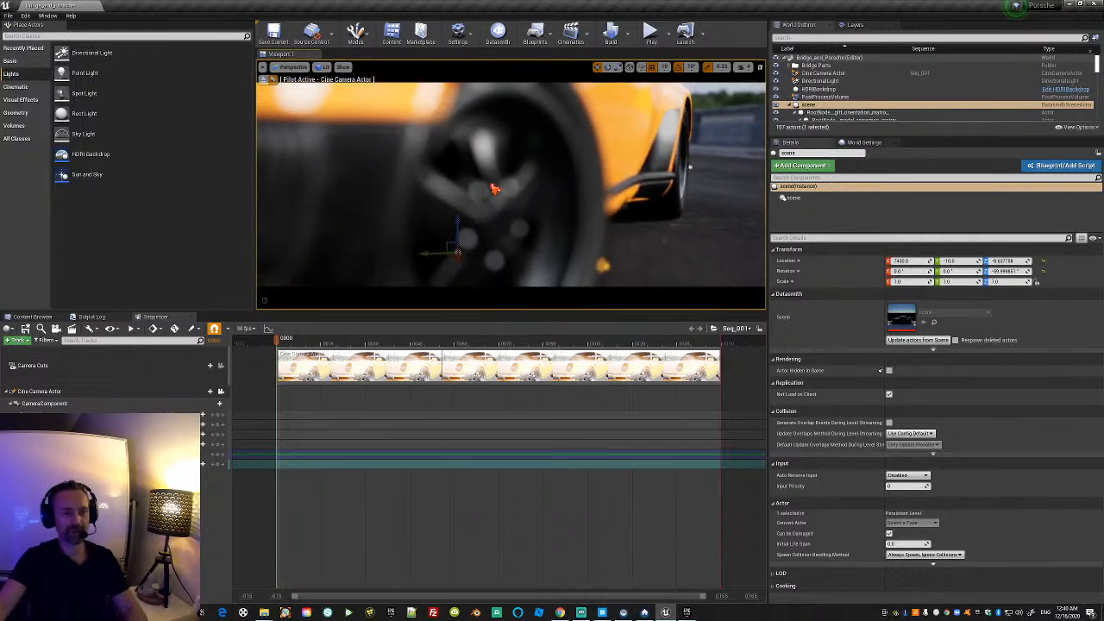
click(824, 74)
click(830, 238)
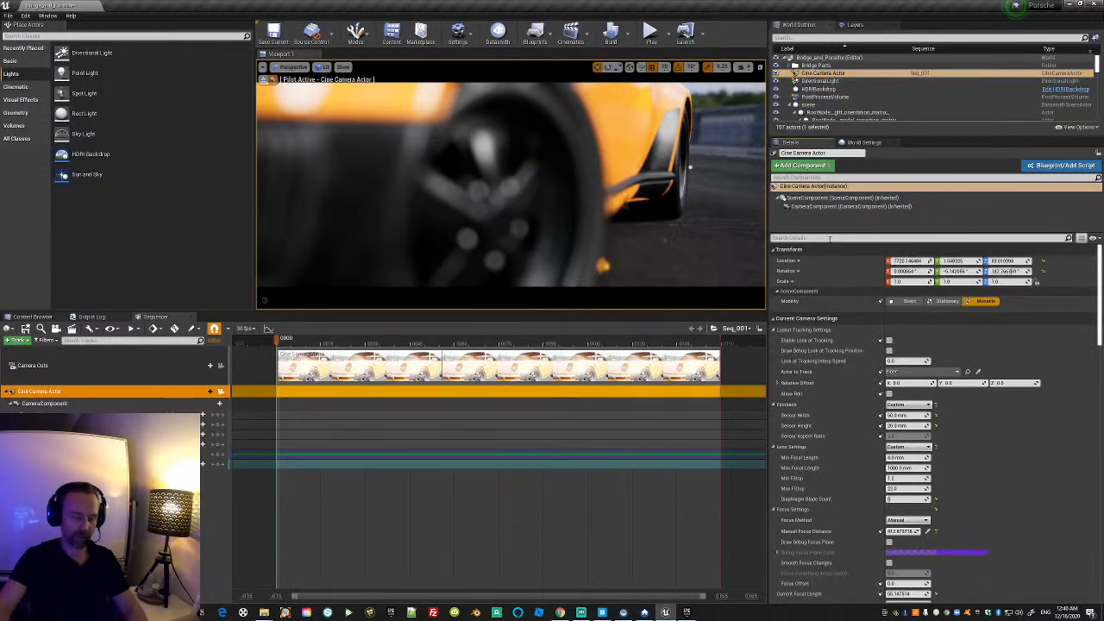
text(bla)
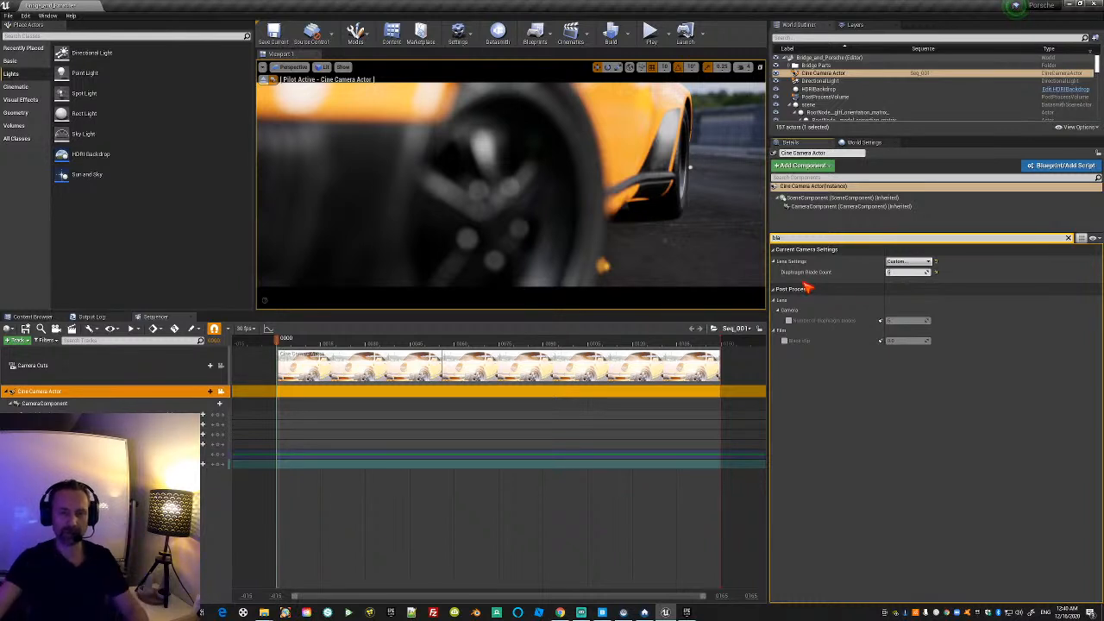
click(900, 273)
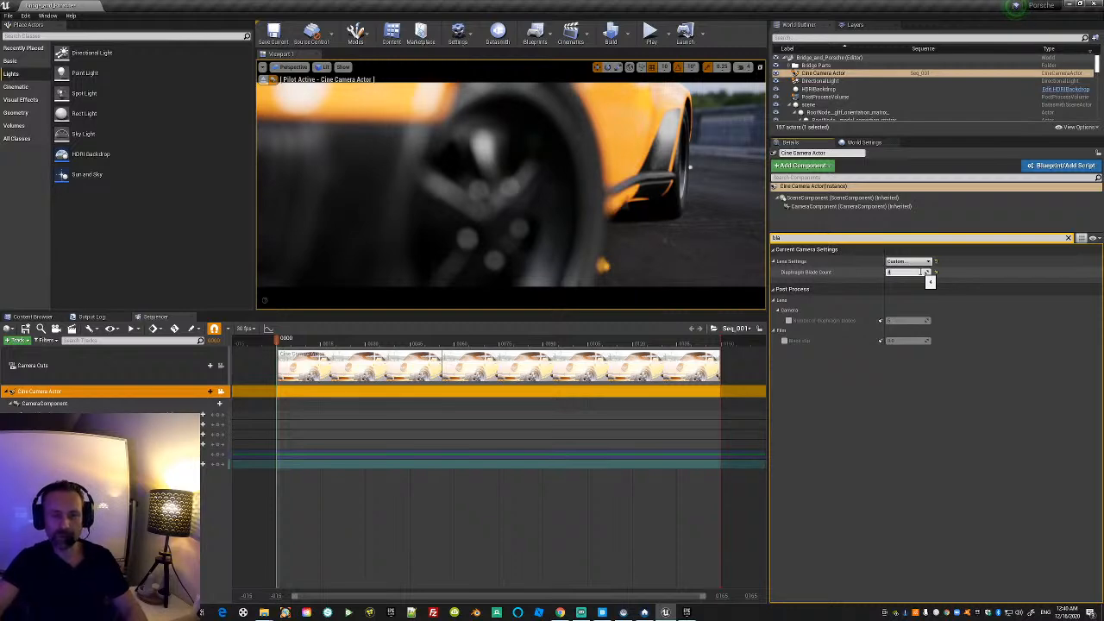
Back the camera away to a front three-quarter framing of the whole car and clear the details filter.
key(s)
mouse_move(451, 212)
right_down()
mouse_move(449, 226)
mouse_move(414, 223)
mouse_move(442, 200)
mouse_move(422, 205)
mouse_move(423, 220)
mouse_move(405, 219)
mouse_move(449, 207)
right_up()
key(a)
key(d)
key(a)
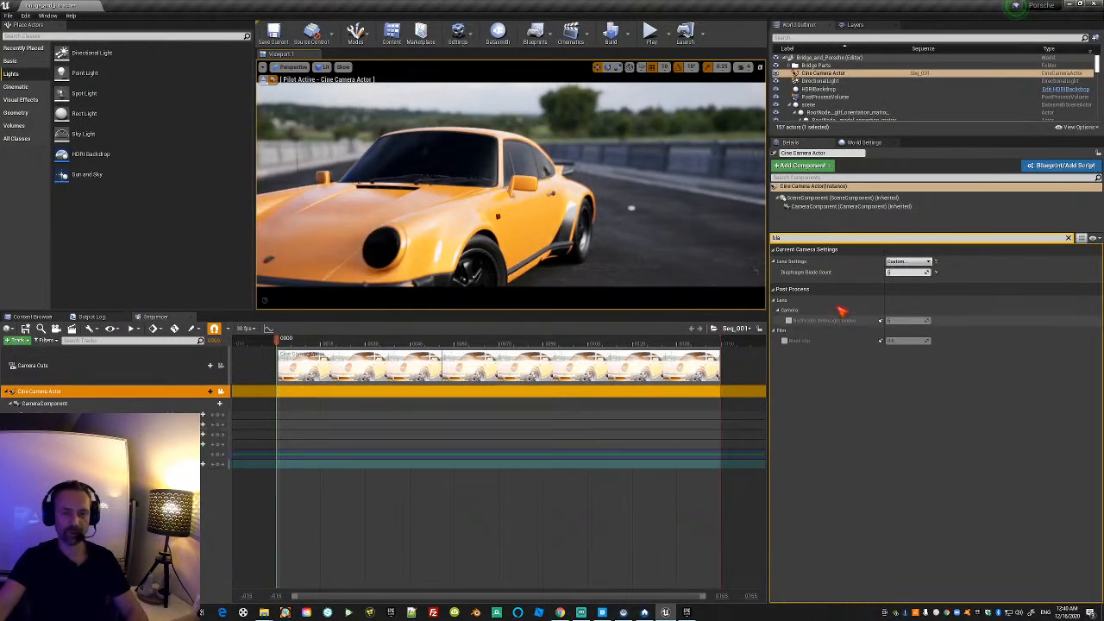
click(1067, 238)
right_drag(481, 235, 474, 231)
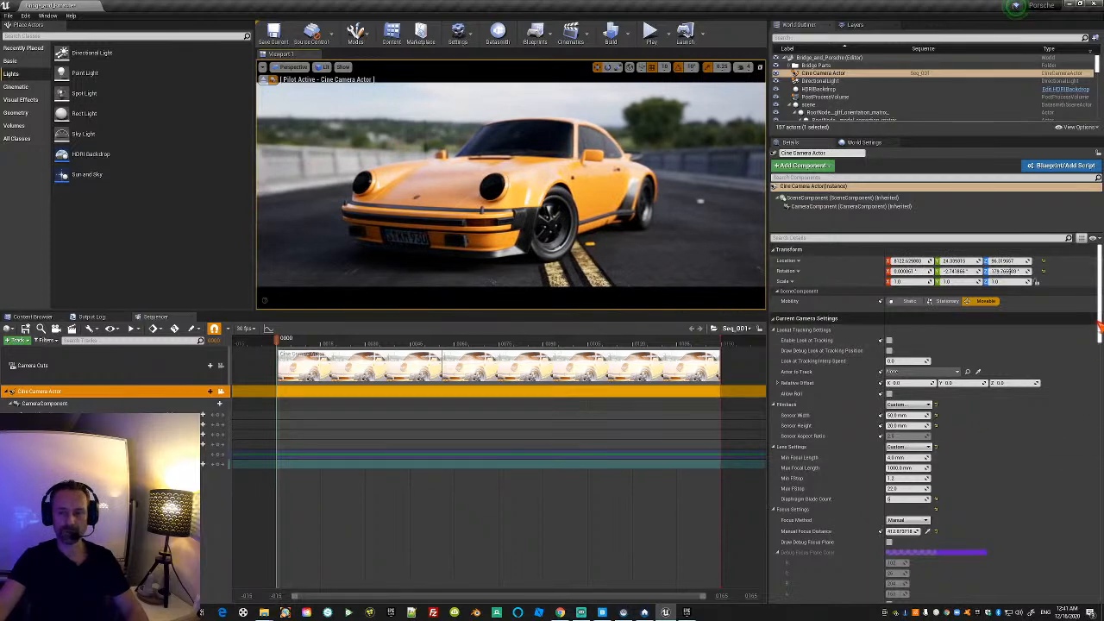
Filter the camera's details for "vigne", enable the vignette overrides, set Vignette Intensity to about 0.44, and clear the filter.
click(881, 238)
text(vigne)
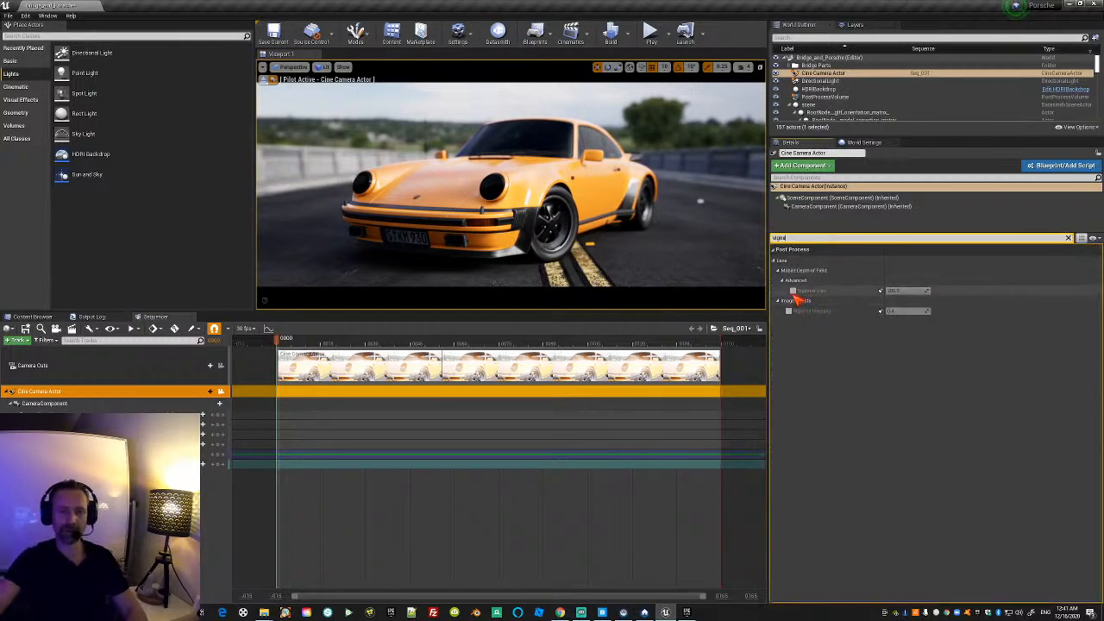
click(788, 311)
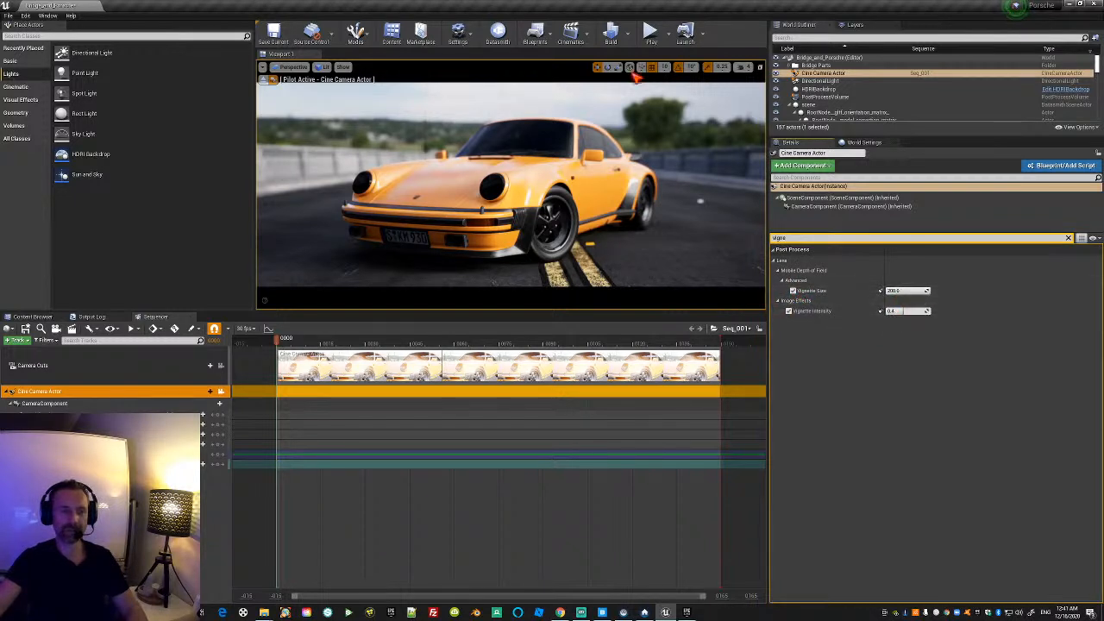
click(900, 311)
mouse_move(891, 311)
mouse_down()
mouse_move(917, 312)
mouse_move(873, 311)
mouse_move(905, 311)
mouse_move(893, 311)
mouse_up()
drag(855, 238, 684, 239)
key(BackSpace)
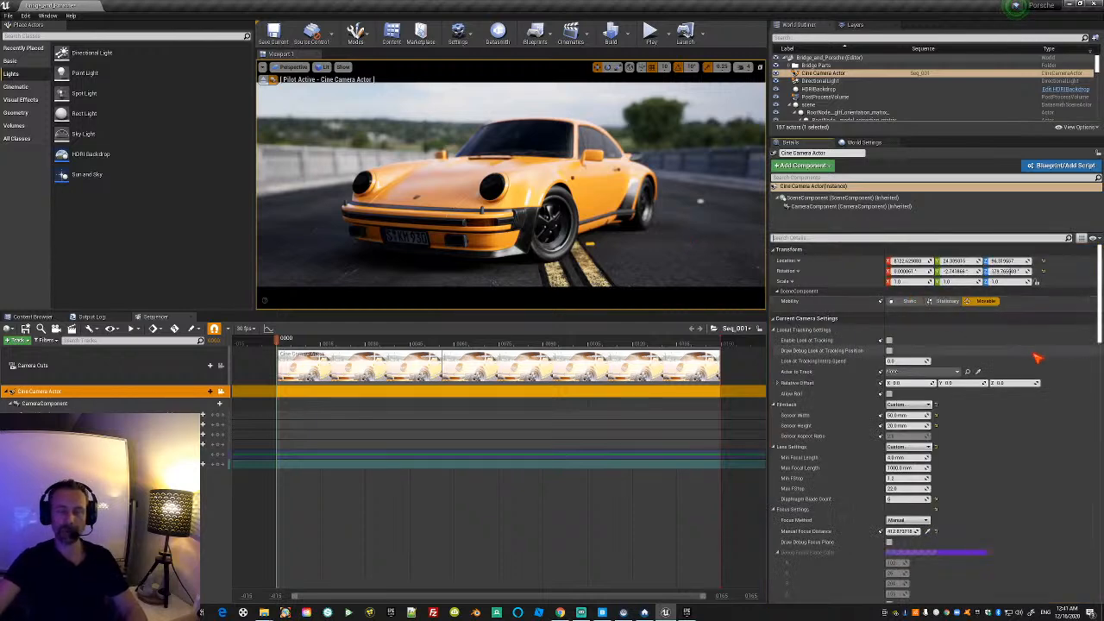
Expand the camera's Post Process lens settings down to the Bloom options.
scroll(1035, 352, down, 15)
scroll(869, 438, down, 1)
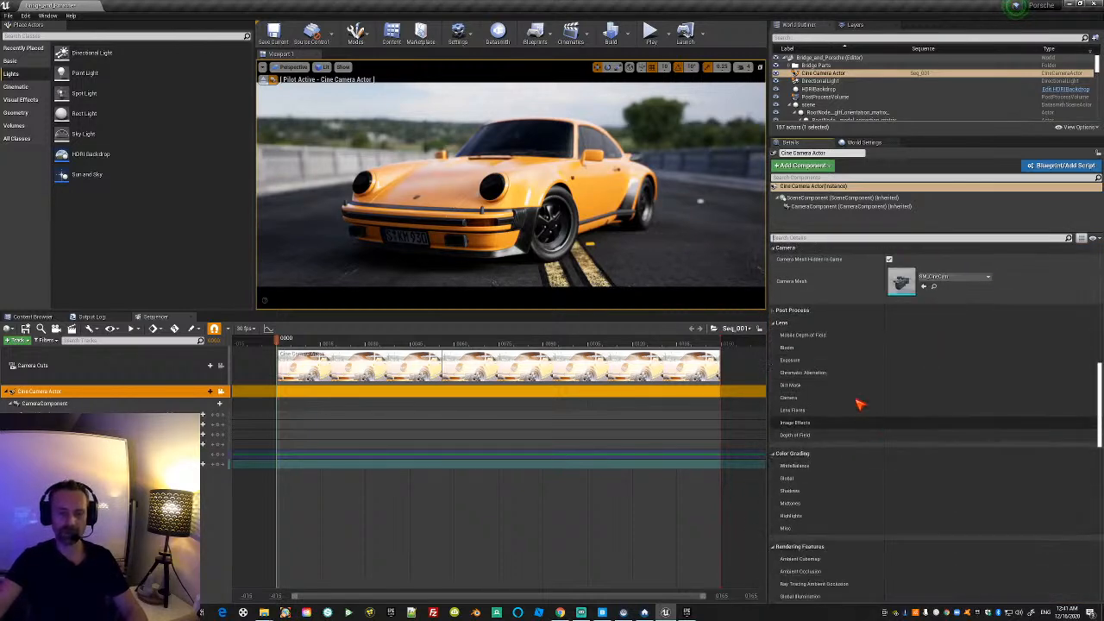
click(779, 325)
click(779, 324)
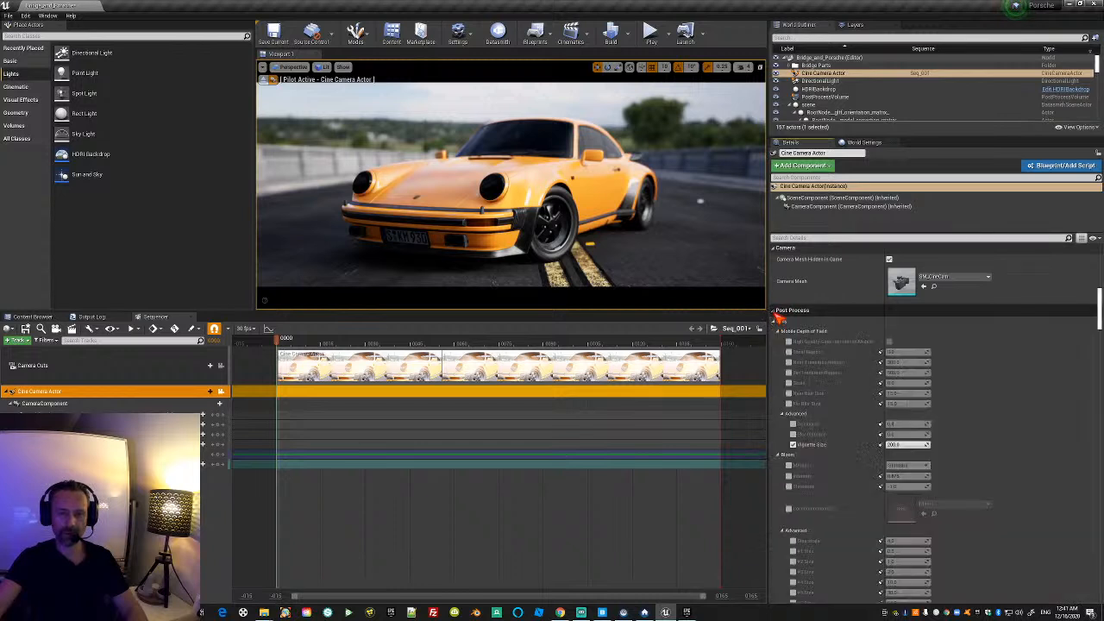
scroll(822, 371, down, 2)
scroll(822, 371, down, 2)
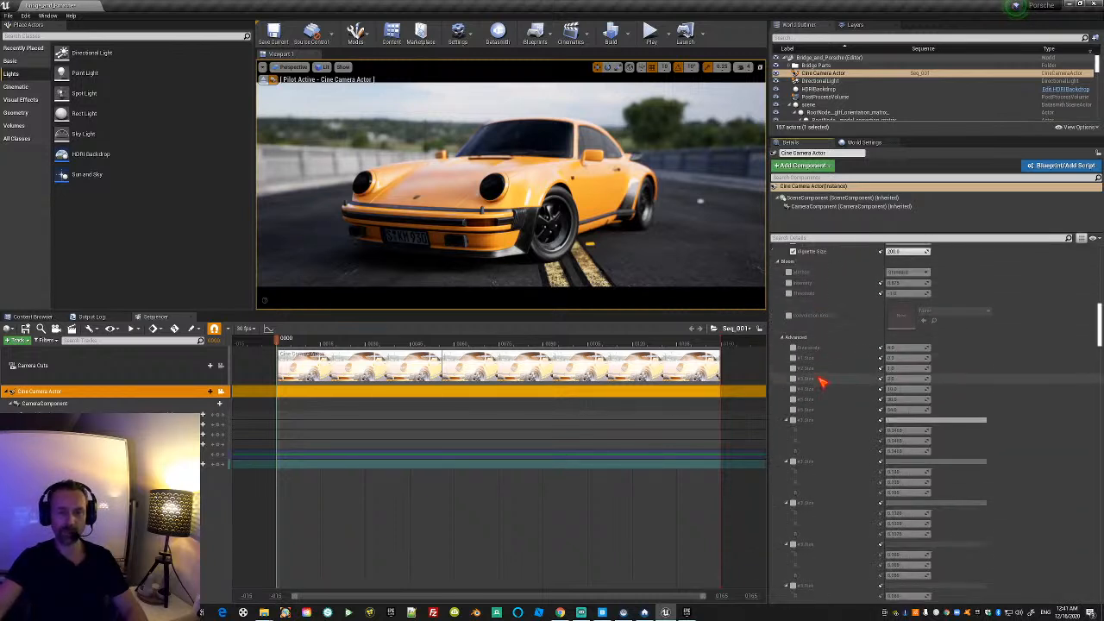
Try the alternative bloom method, return it to Standard, and disable the method override.
click(789, 273)
click(904, 272)
click(904, 293)
click(903, 273)
click(904, 283)
click(790, 273)
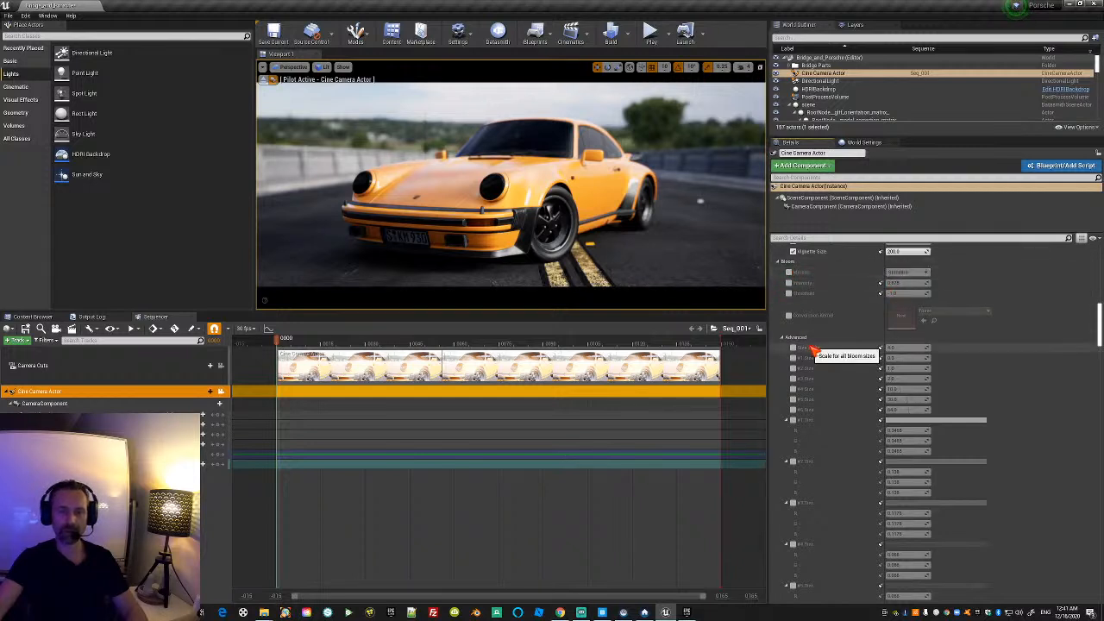
Enable the Standard bloom method together with its intensity and threshold overrides, and adjust both bloom values.
click(789, 272)
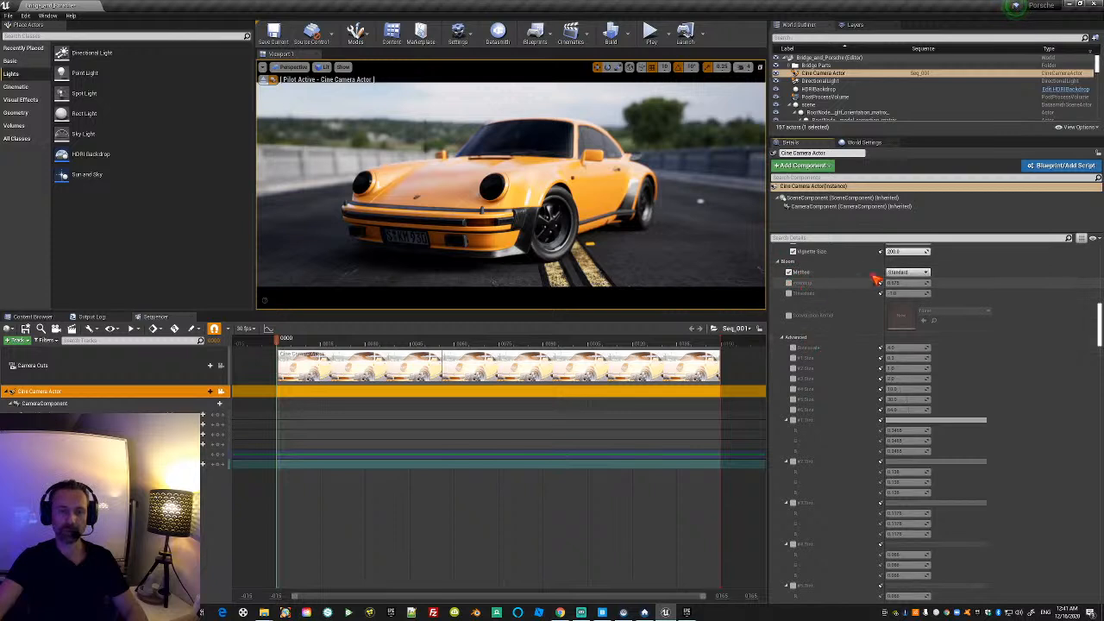
click(789, 283)
click(789, 294)
click(906, 283)
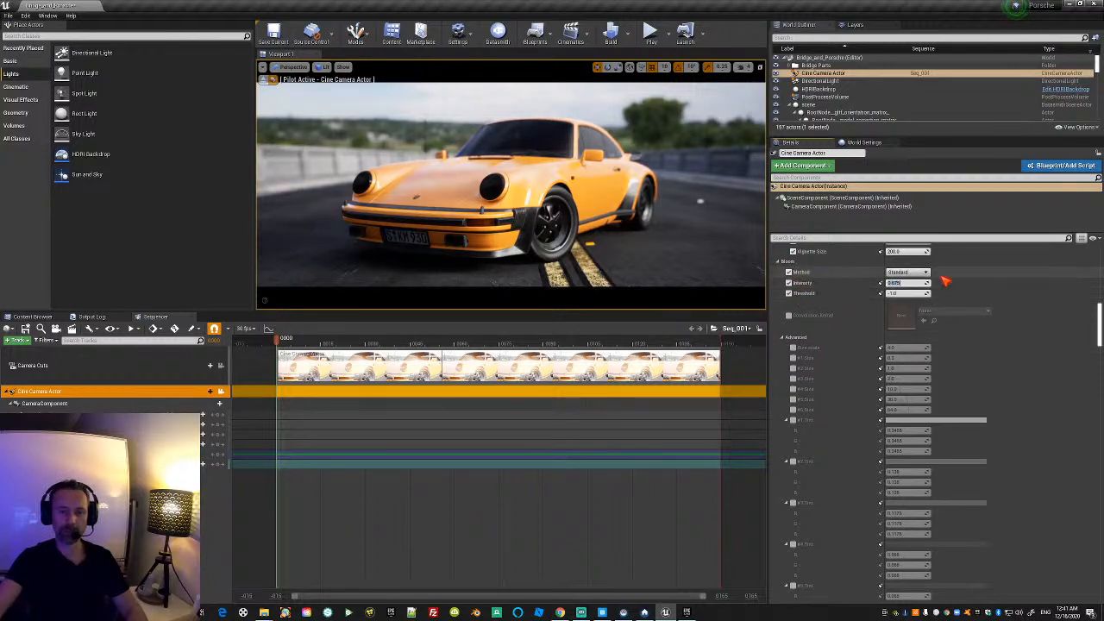
text(5)
key(Tab)
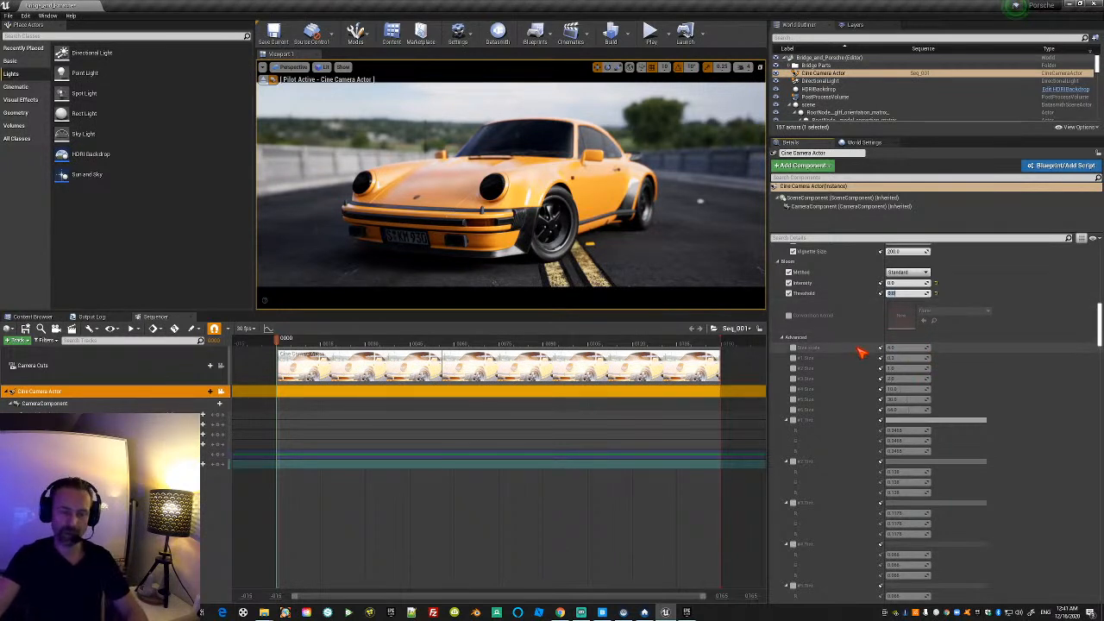
Collapse the advanced bloom options and review the exposure, lens flare and image effect settings, switching off the lens flare intensity override.
click(787, 328)
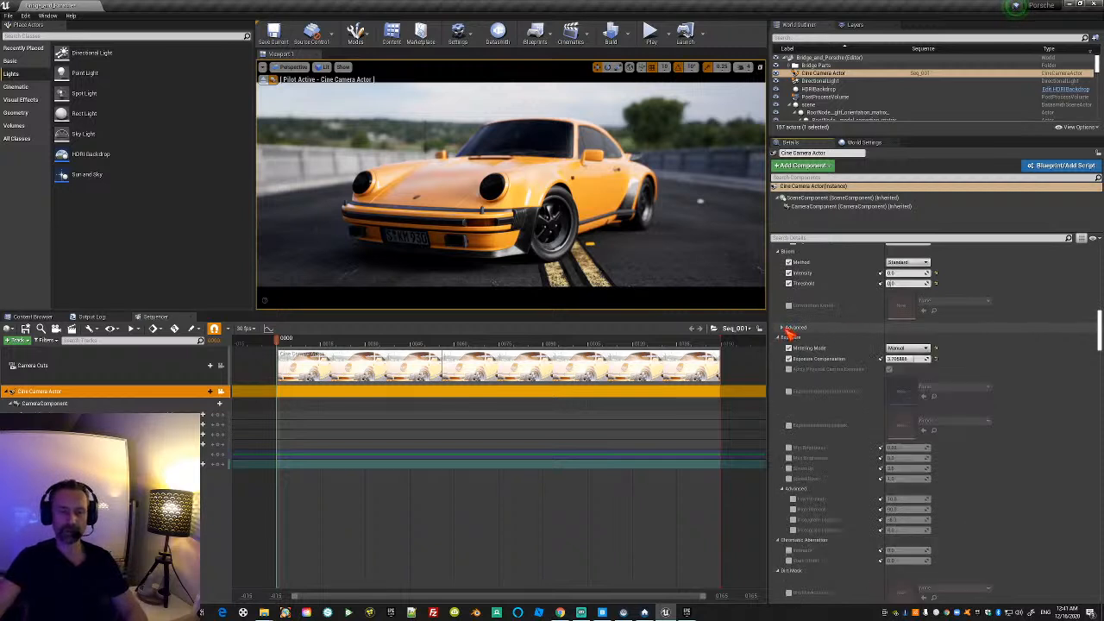
scroll(806, 353, down, 2)
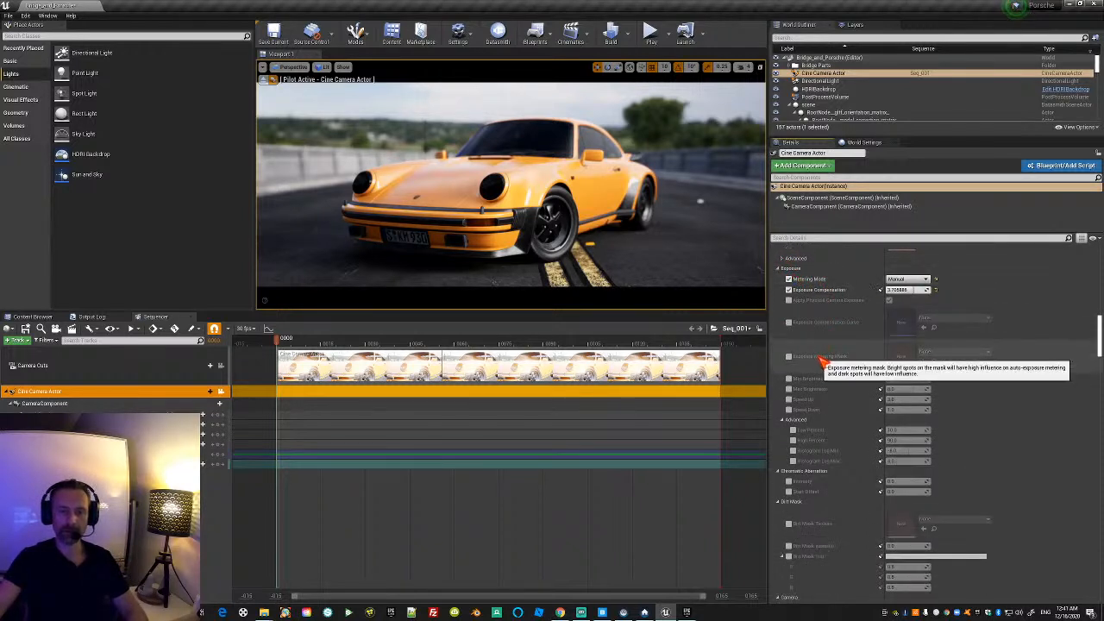
scroll(823, 365, down, 6)
scroll(826, 370, down, 5)
scroll(828, 373, up, 2)
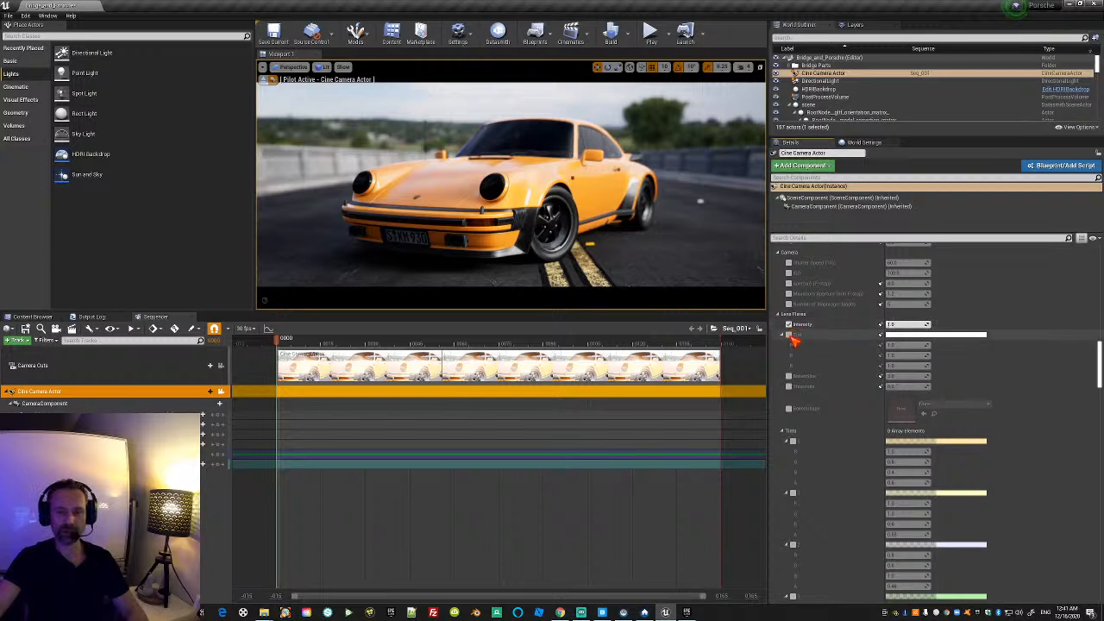
click(788, 325)
scroll(825, 353, down, 5)
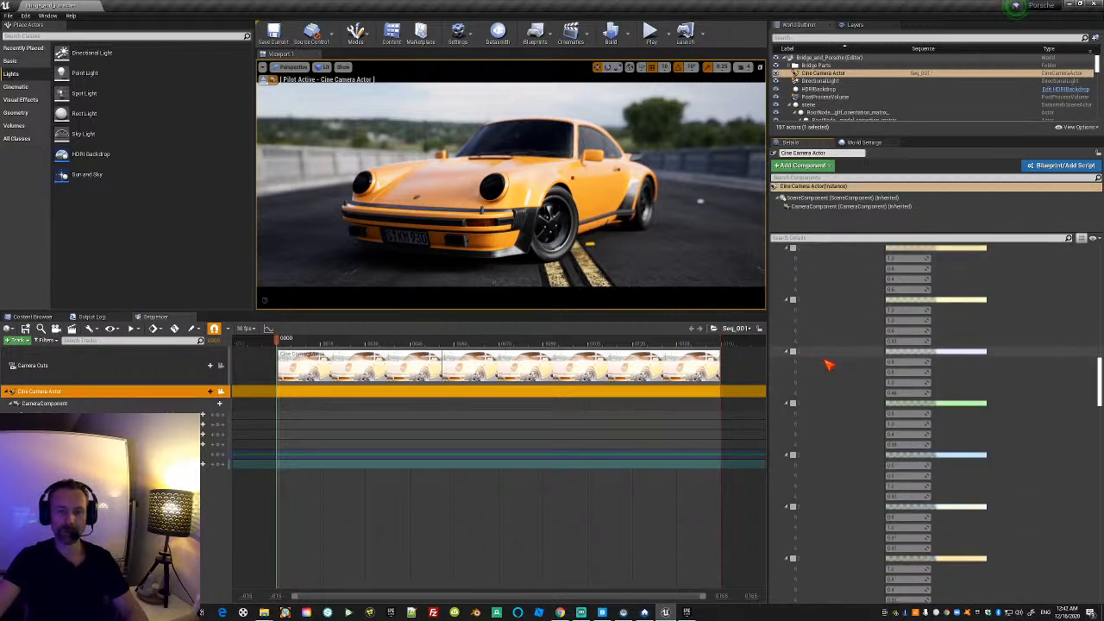
scroll(828, 364, down, 8)
scroll(816, 372, down, 2)
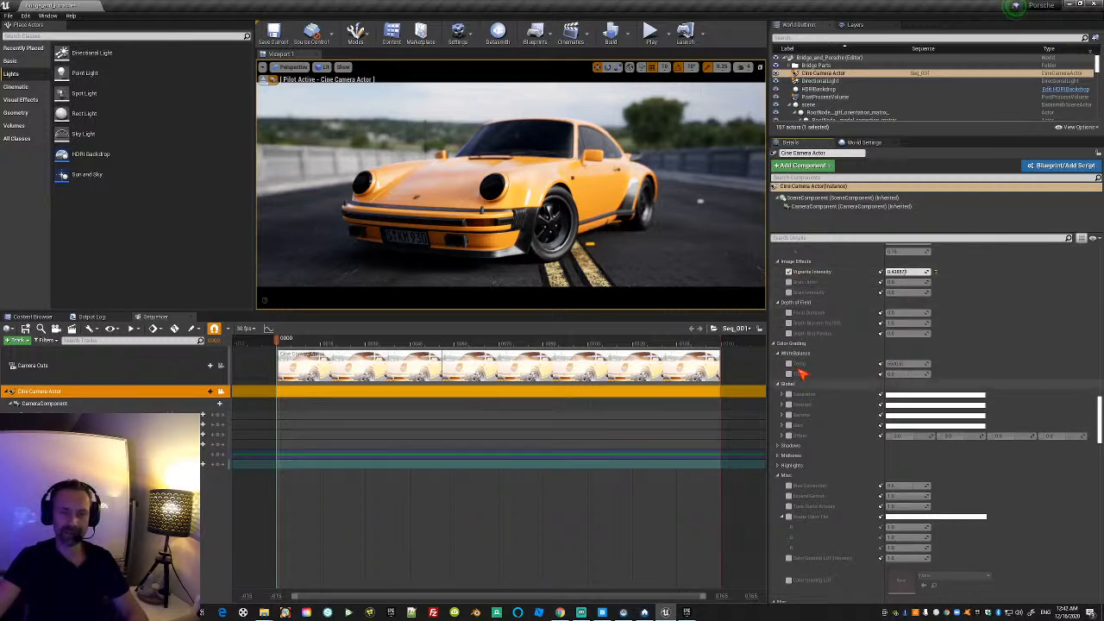
Try a global color grading saturation of 1.14 on the camera, then disable the saturation override.
scroll(816, 367, down, 2)
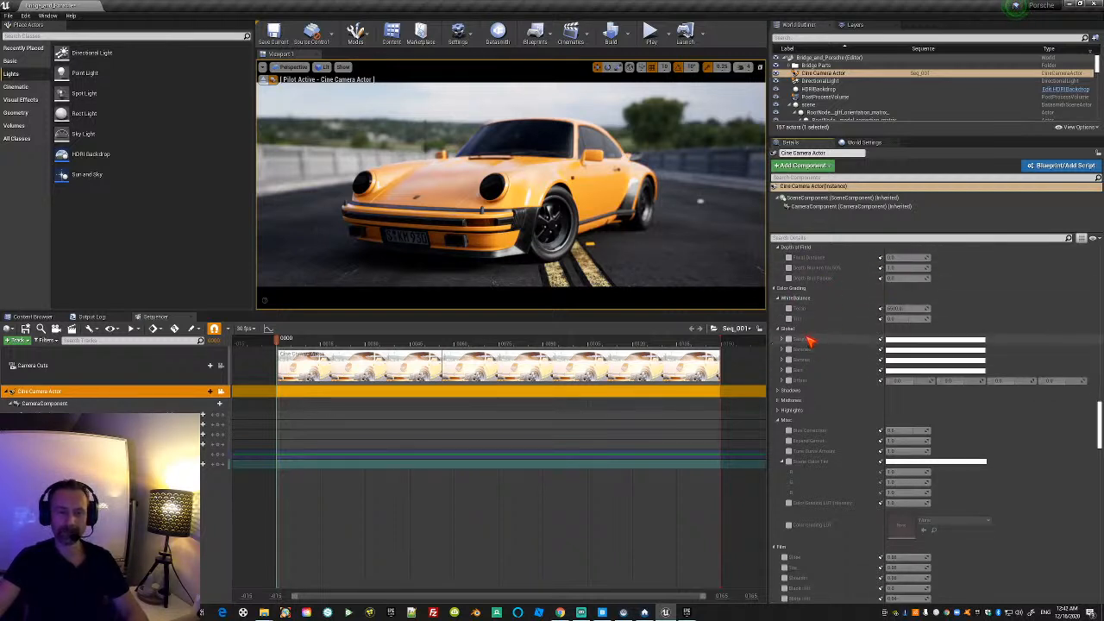
click(783, 340)
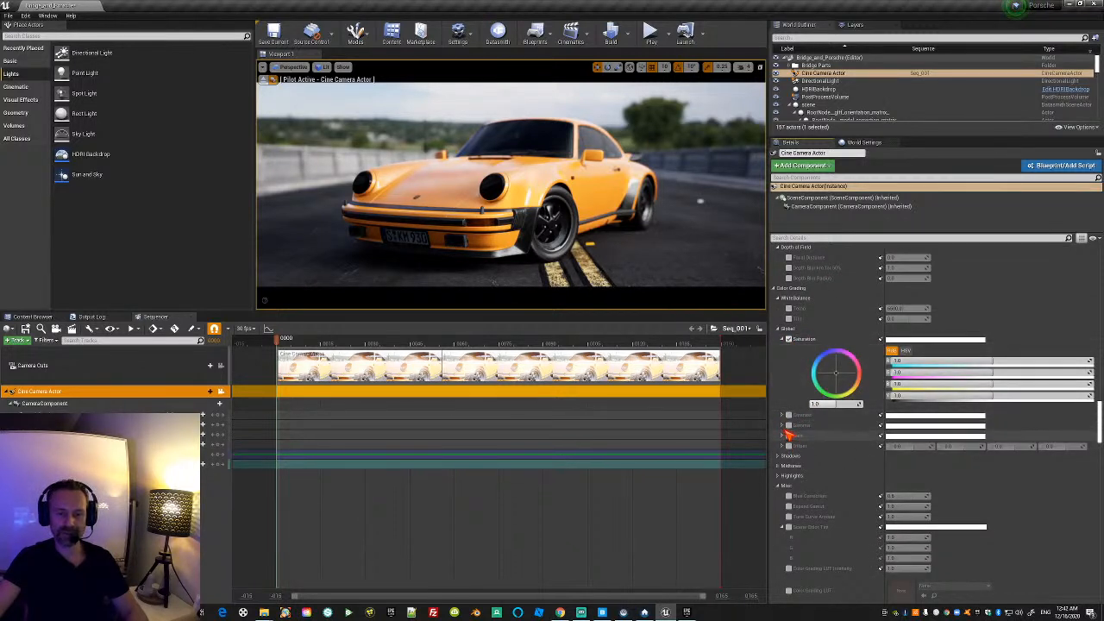
click(783, 425)
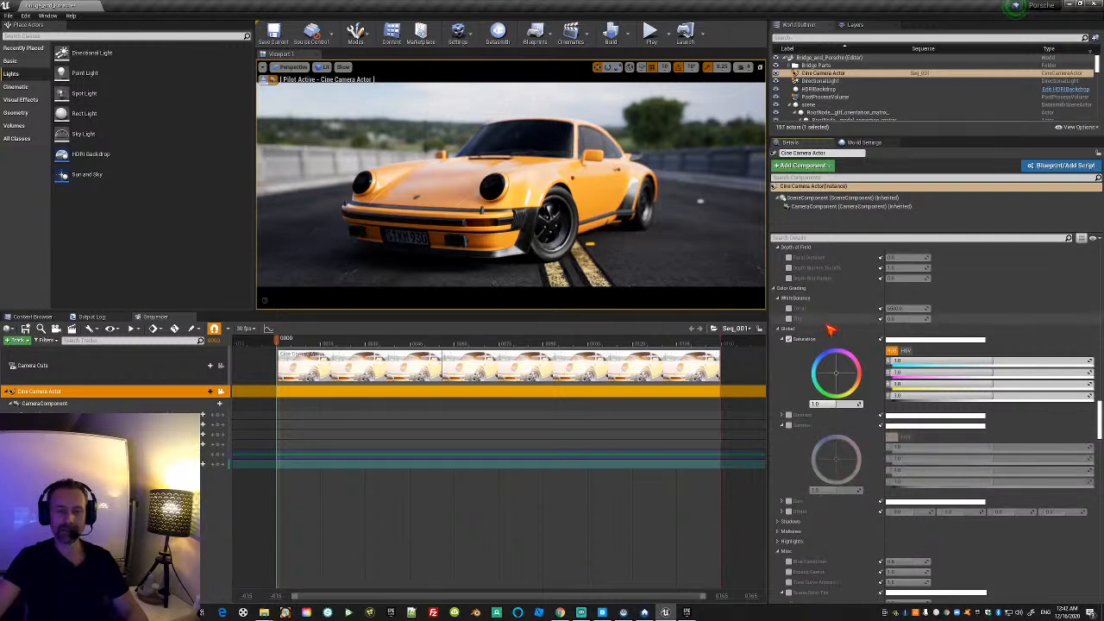
scroll(821, 337, down, 1)
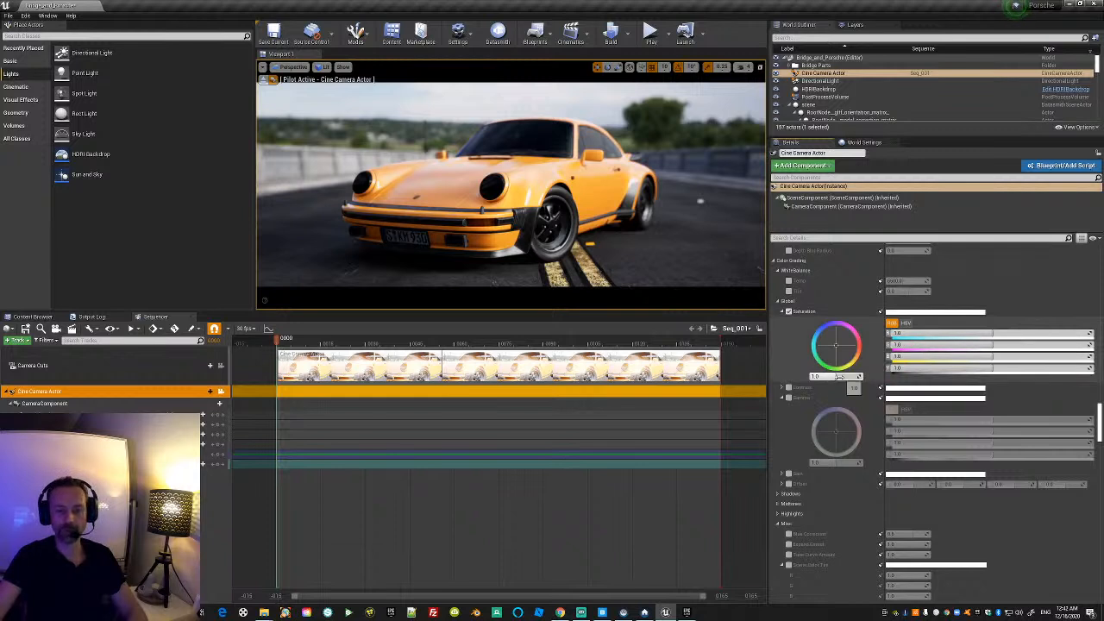
drag(834, 376, 845, 376)
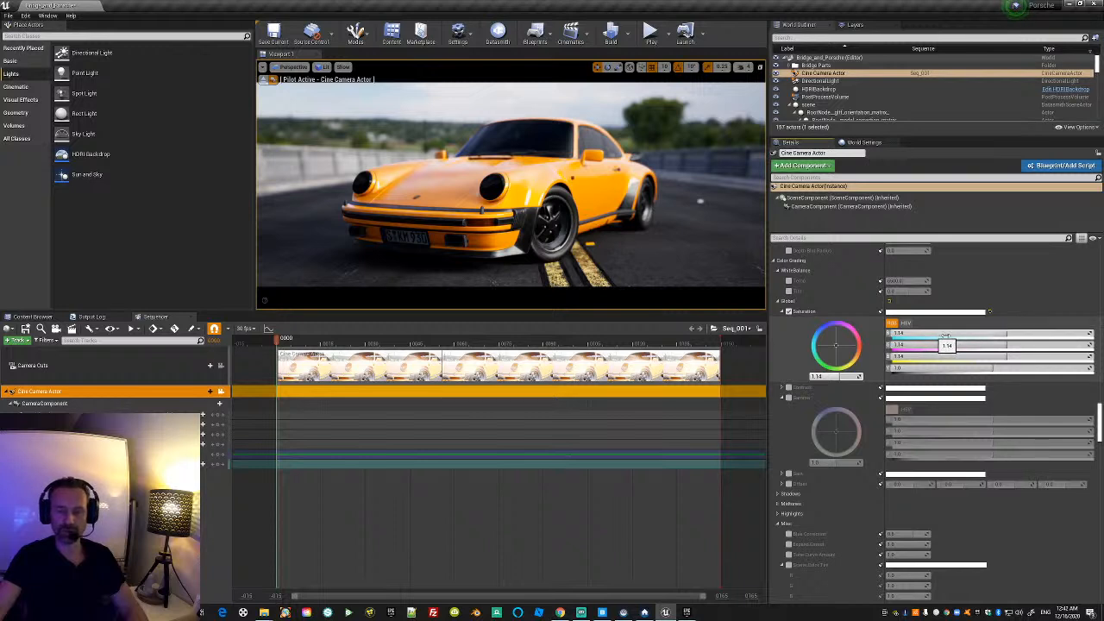
click(789, 311)
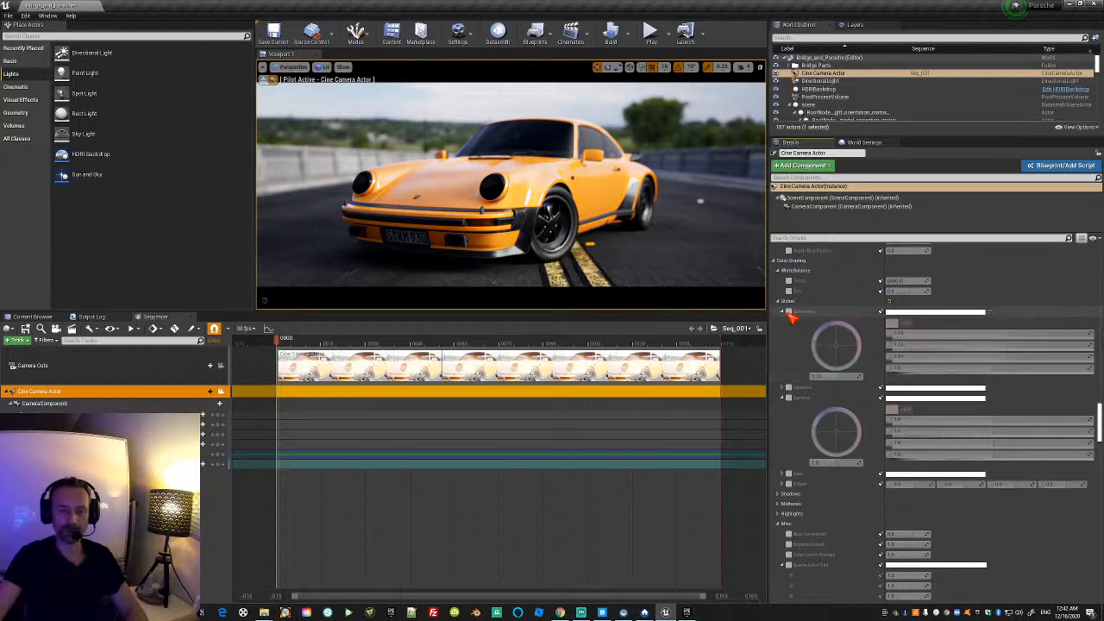
Enable the global gamma override and raise its red channel to 1.06.
scroll(802, 388, down, 2)
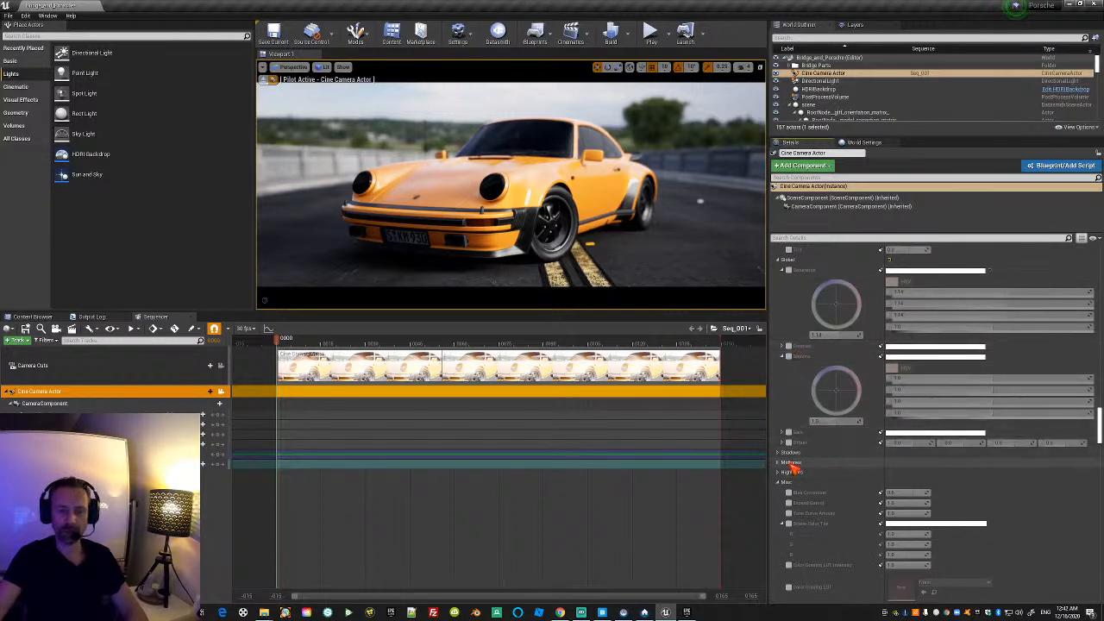
click(790, 357)
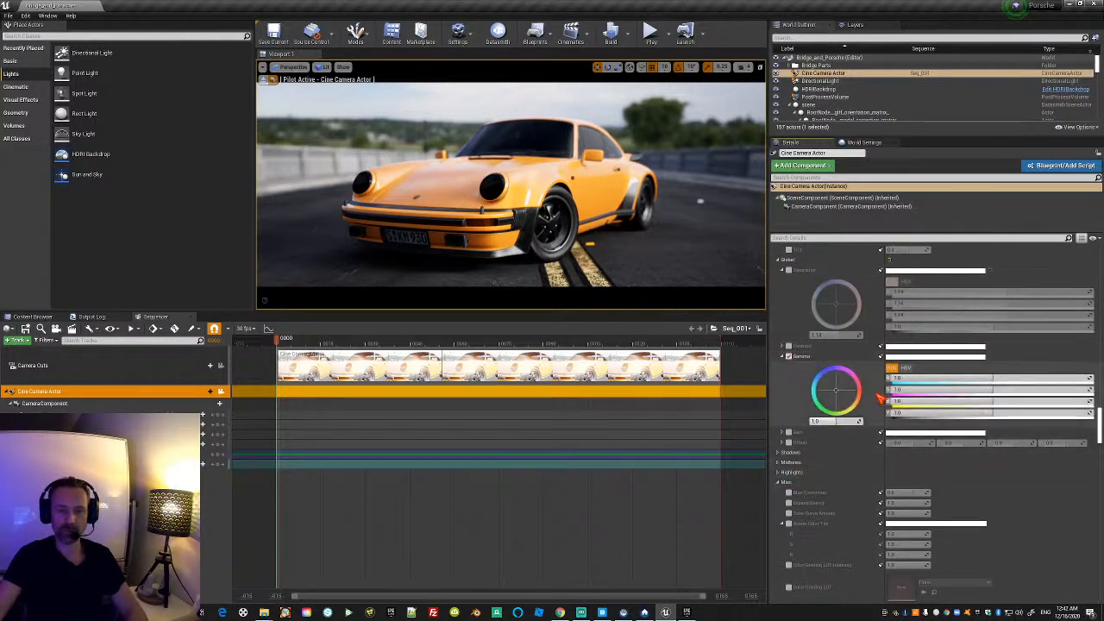
double_click(791, 357)
drag(928, 381, 1000, 378)
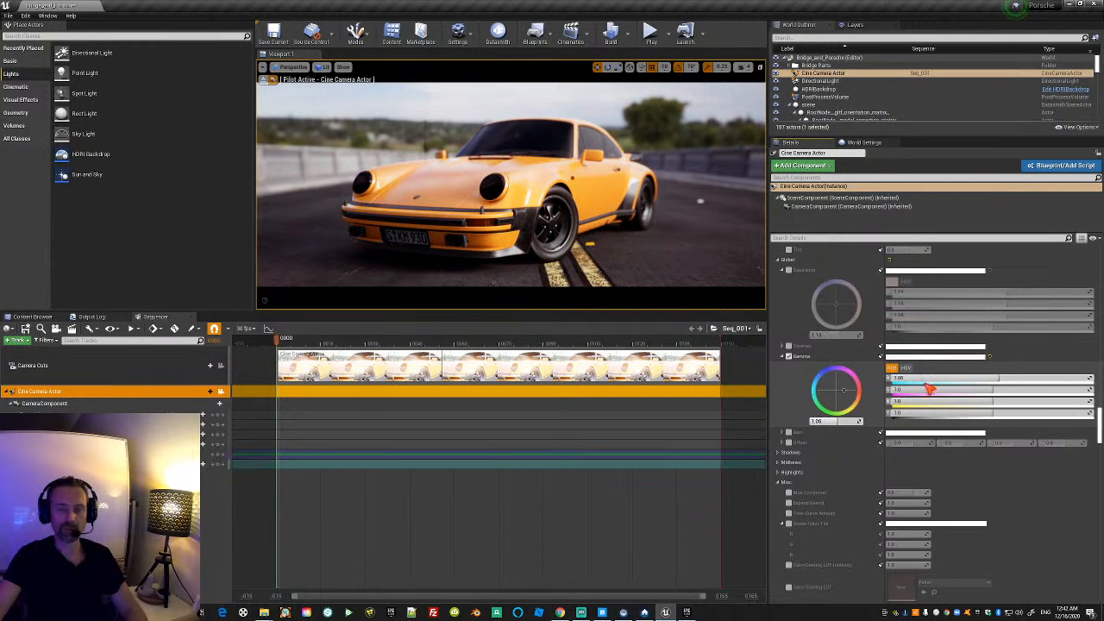
Fine-tune the camera's global gamma, raising the green channel, lowering the blue channel slightly and setting luminance to 0.97.
drag(921, 389, 986, 389)
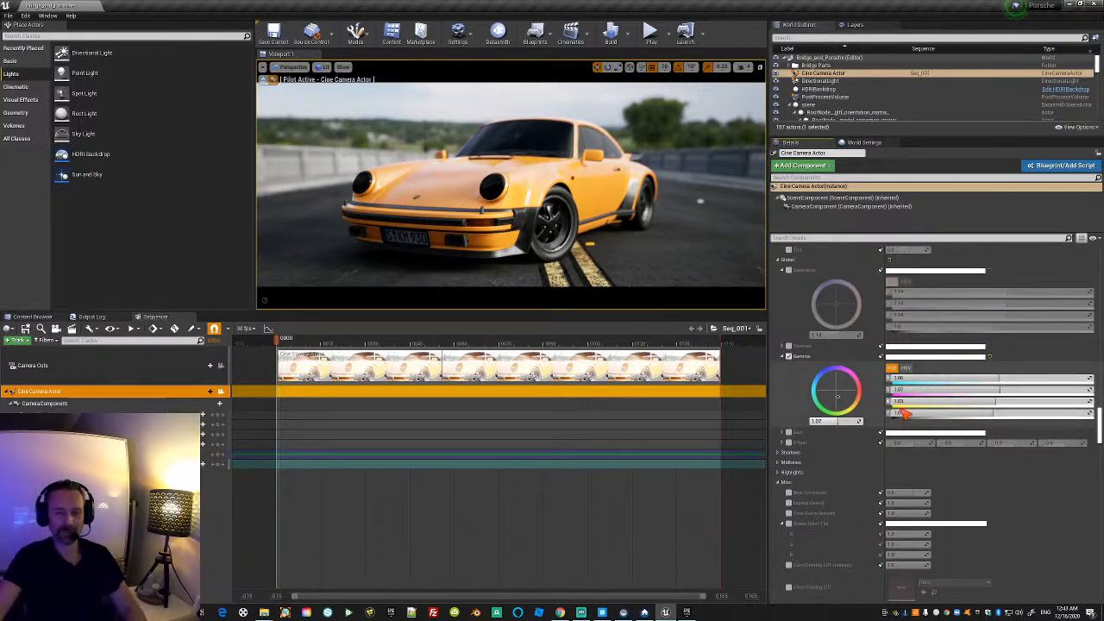
mouse_move(904, 414)
mouse_down()
mouse_move(919, 413)
mouse_move(909, 413)
mouse_up()
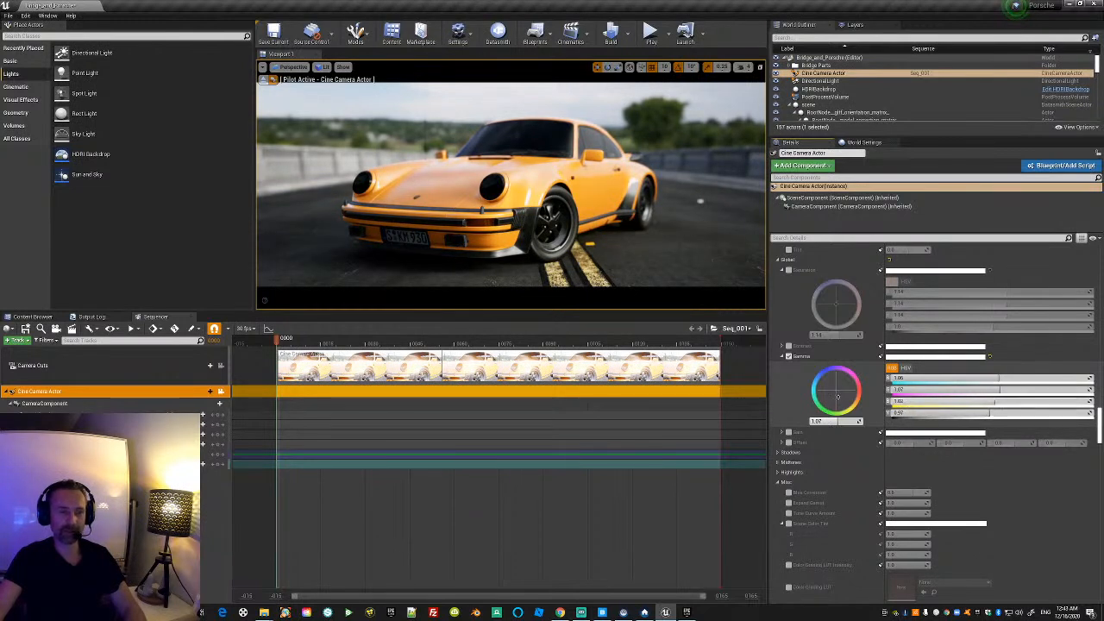
drag(915, 401, 913, 378)
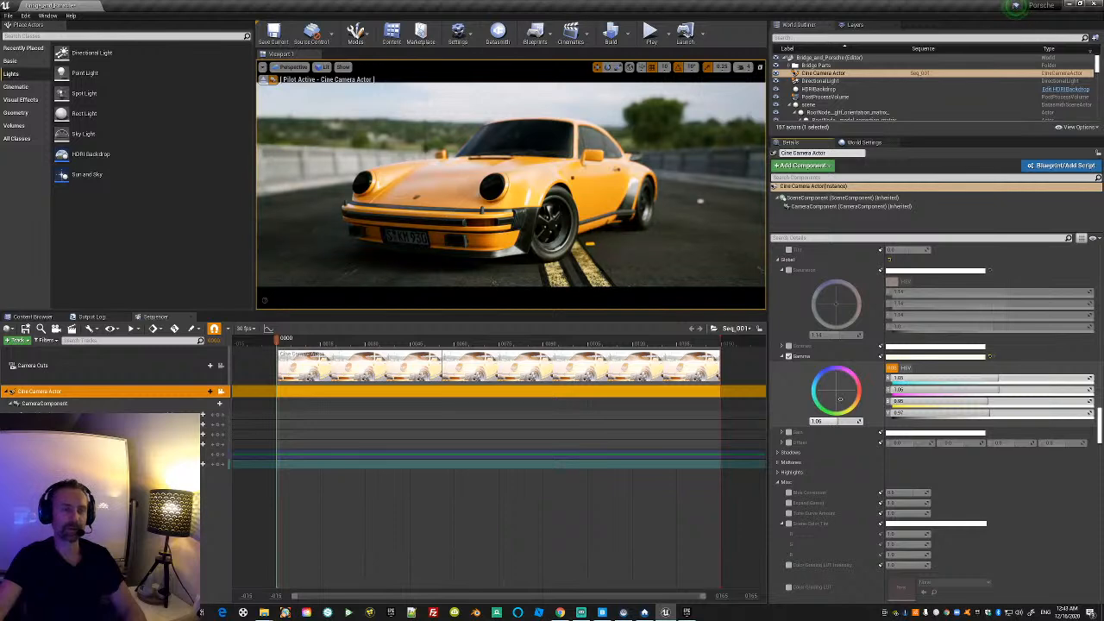
Reframe the piloted cine camera on the front of the Porsche and bring up the Content Browser.
mouse_move(697, 256)
right_down()
mouse_move(701, 226)
mouse_move(719, 274)
mouse_move(685, 229)
mouse_move(764, 237)
mouse_move(695, 258)
mouse_move(690, 240)
right_up()
click(609, 179)
click(32, 316)
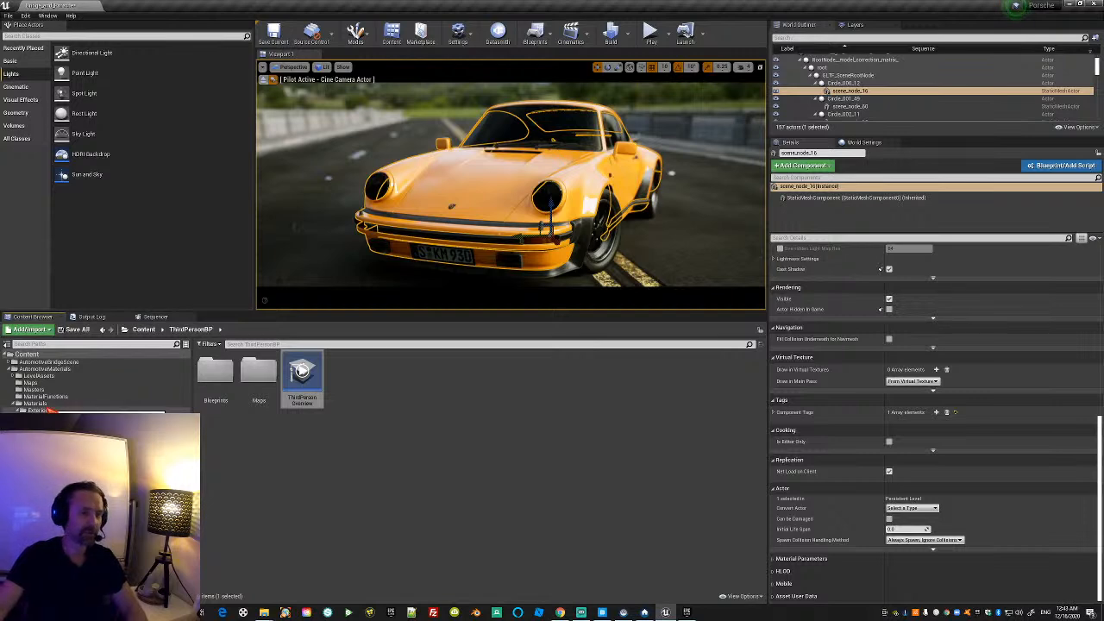
mouse_move(370, 249)
right_down()
mouse_move(359, 247)
mouse_move(373, 247)
right_up()
click(462, 99)
right_drag(462, 100, 441, 100)
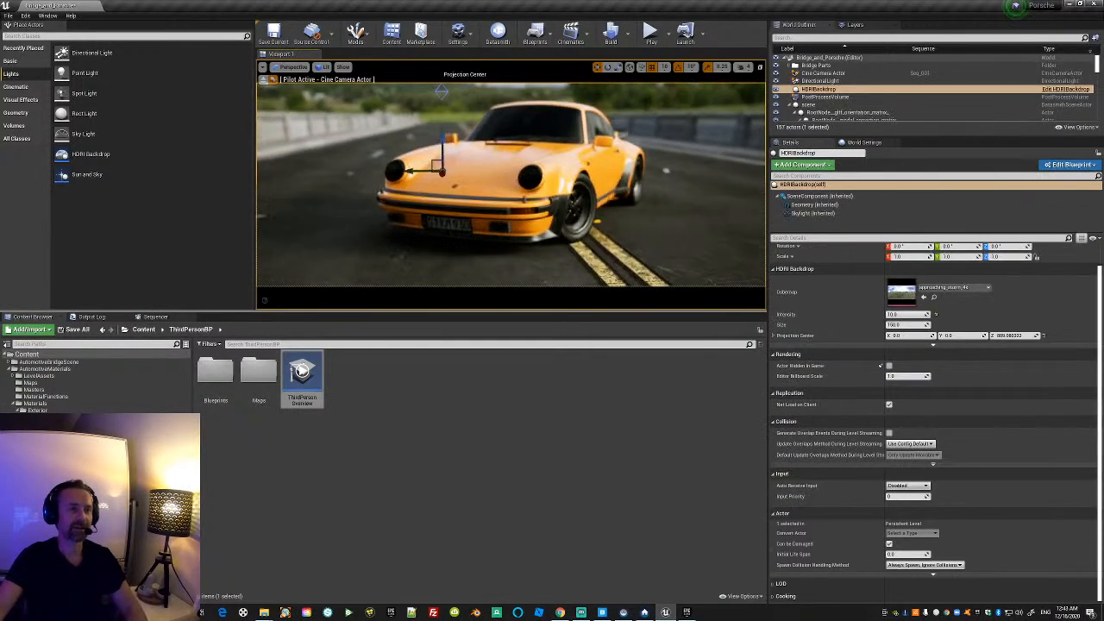
right_drag(475, 192, 475, 184)
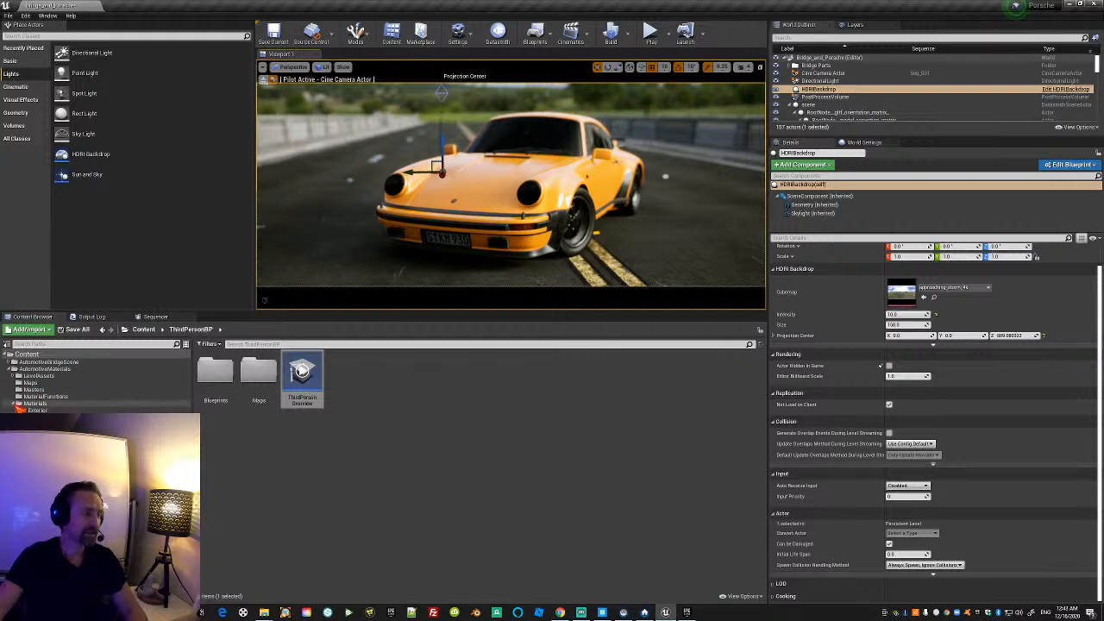
Browse the AutomotiveMaterials content to the CarPaint folder under Materials/Exterior.
click(48, 370)
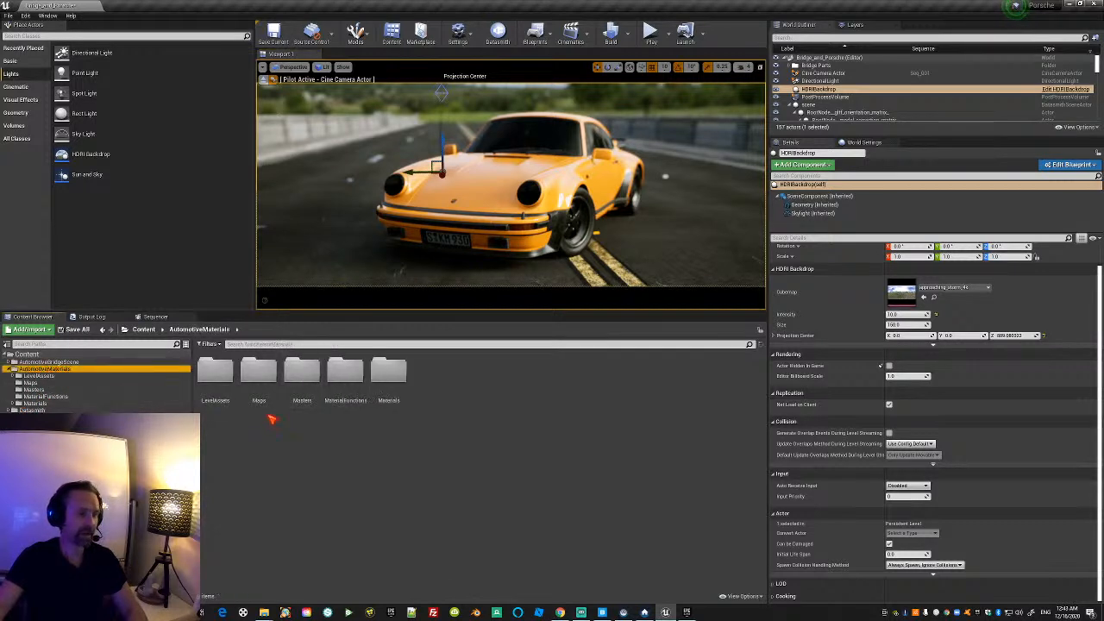
double_click(302, 371)
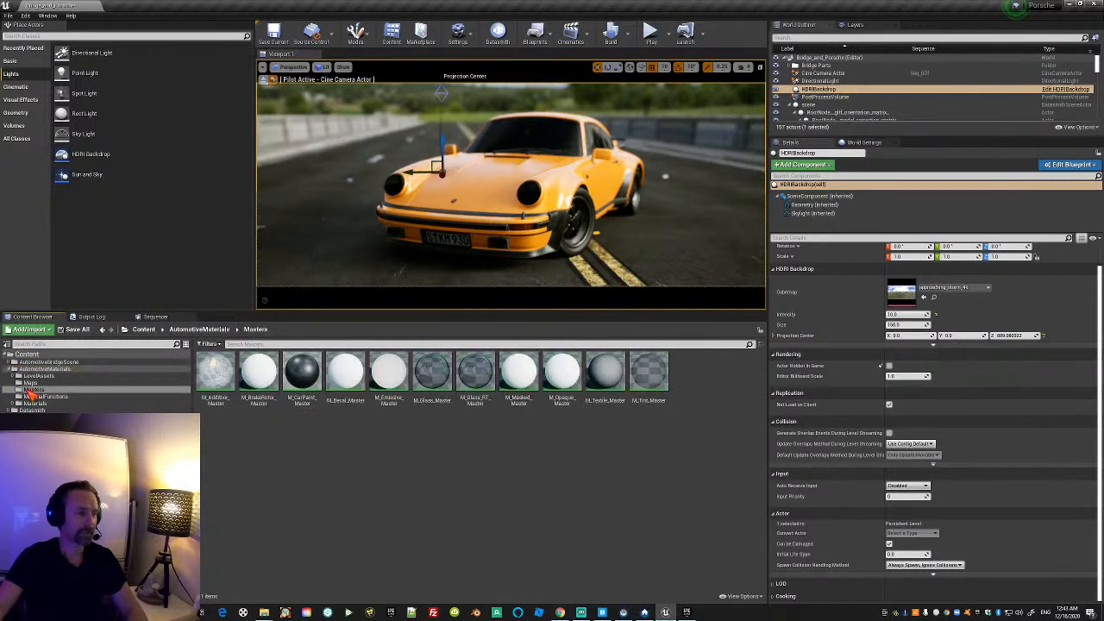
click(45, 369)
double_click(389, 375)
click(221, 385)
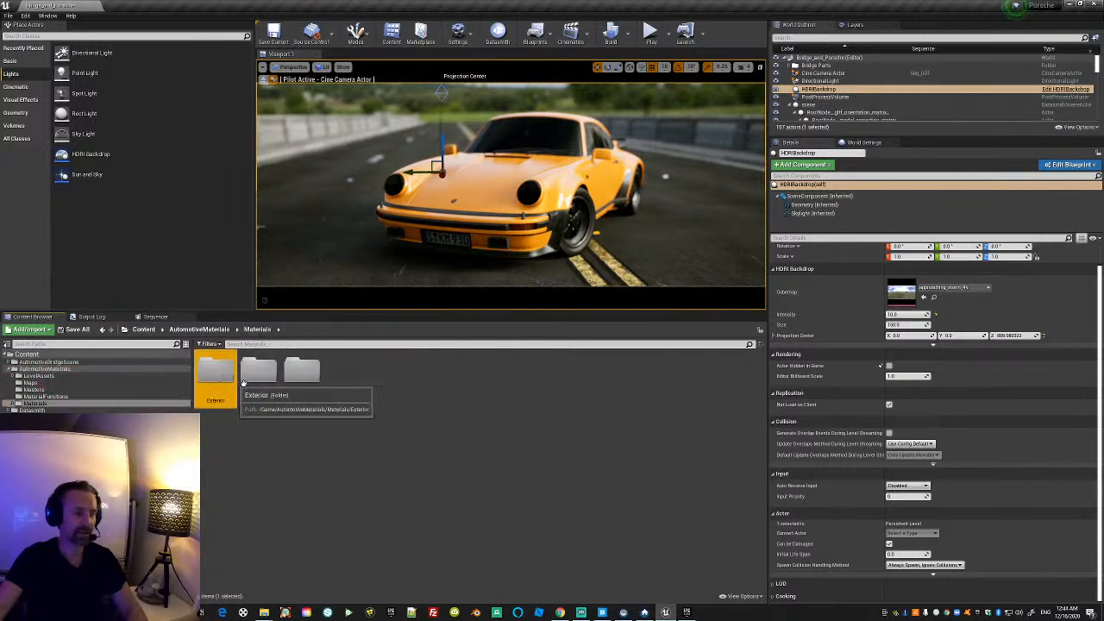
double_click(220, 378)
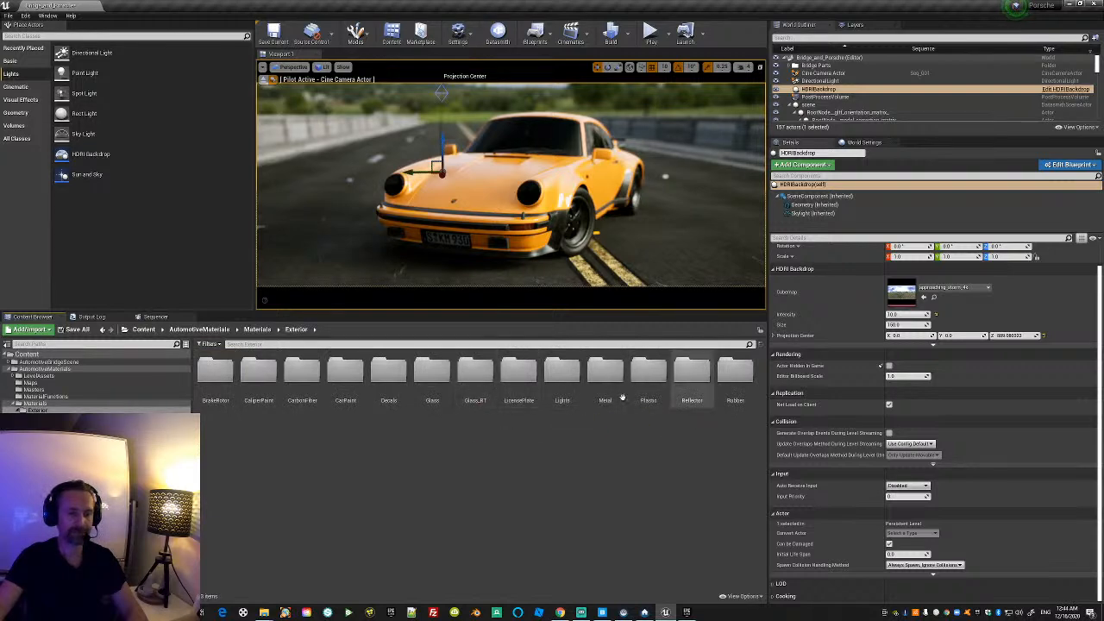
double_click(348, 388)
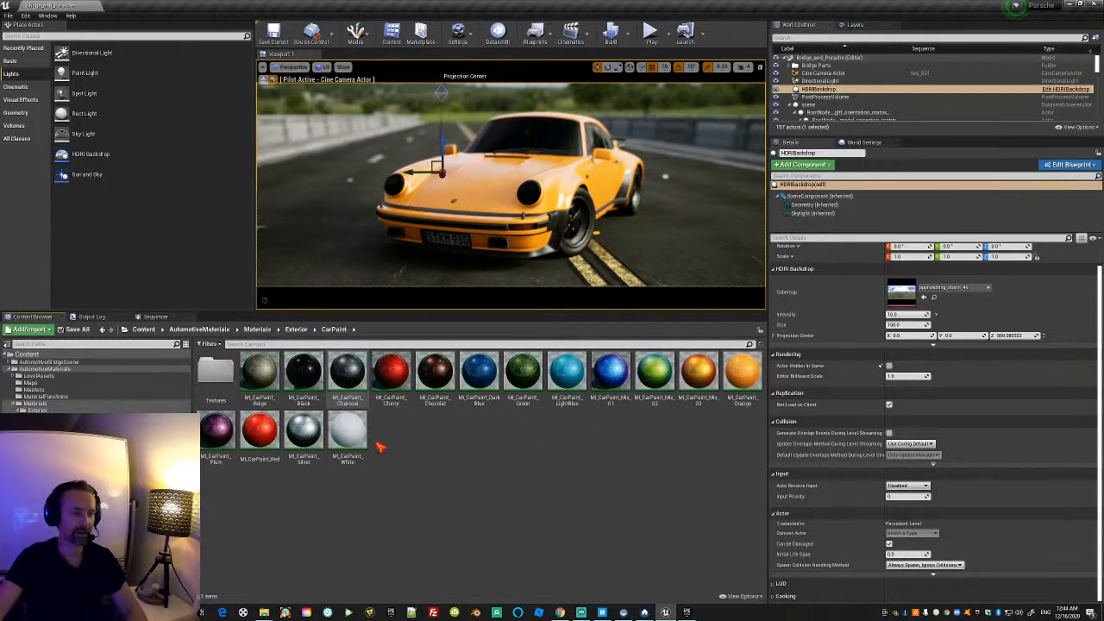
Apply the MI_CarPaint_Mix_02 material to the Porsche body and move the camera closer to examine the paint.
mouse_move(654, 371)
mouse_down()
mouse_move(509, 209)
mouse_move(584, 222)
mouse_up()
key(w)
mouse_move(584, 223)
right_down()
mouse_move(584, 189)
mouse_move(596, 196)
mouse_move(475, 204)
mouse_move(587, 207)
right_up()
key(d)
key(a)
Open the MI_CarPaint_Mix_02 instance, review its parameters and open its parent material M_CarPaint_Master in a maximized editor.
double_click(657, 384)
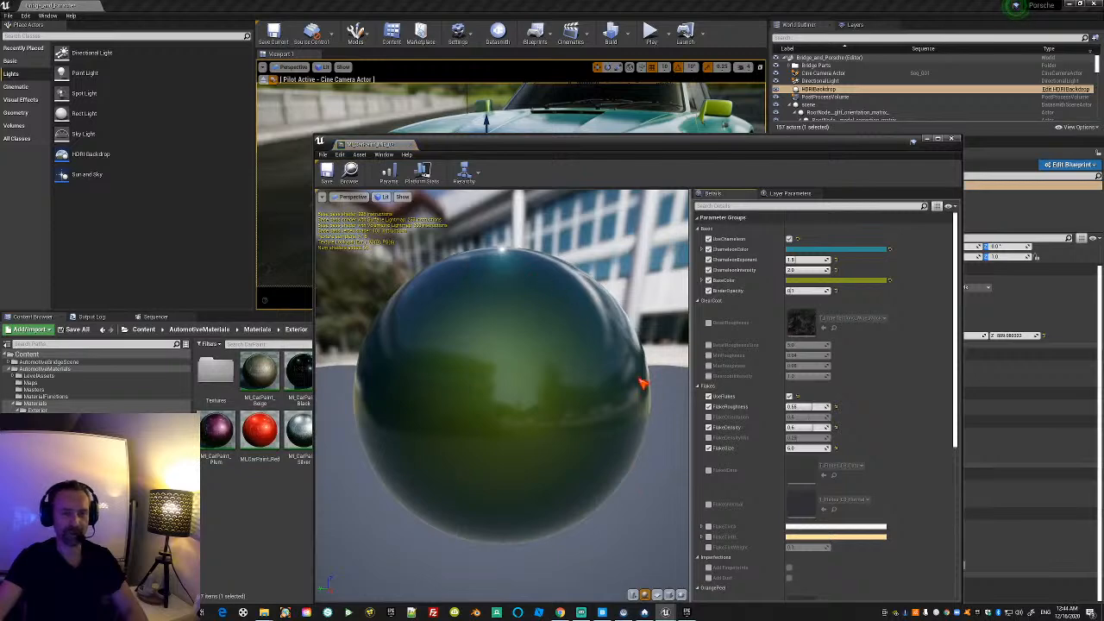
scroll(863, 449, down, 6)
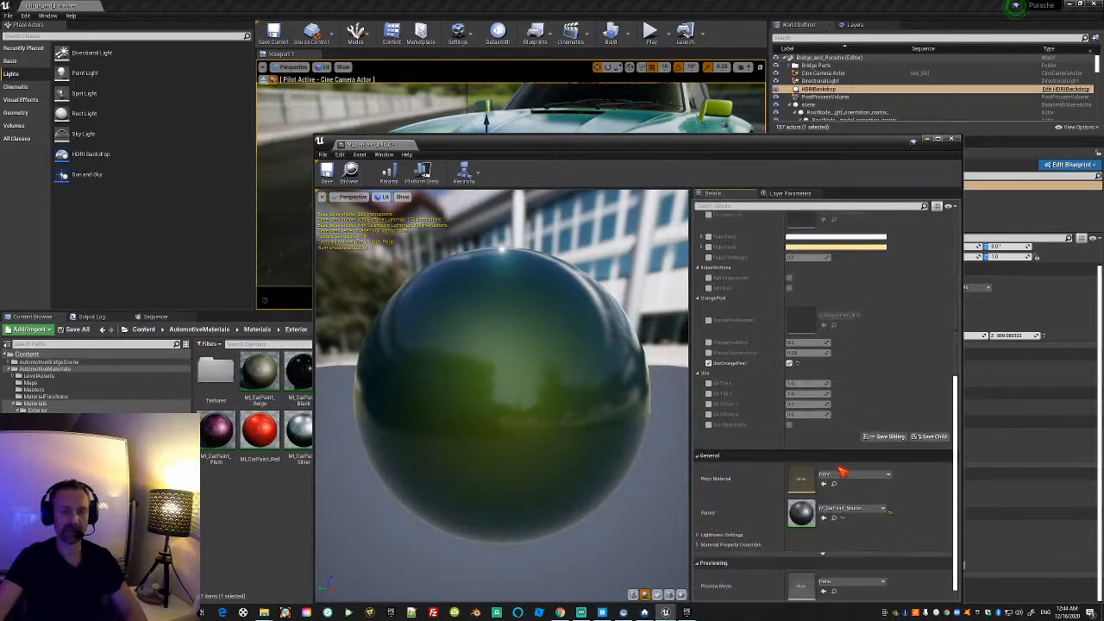
double_click(802, 502)
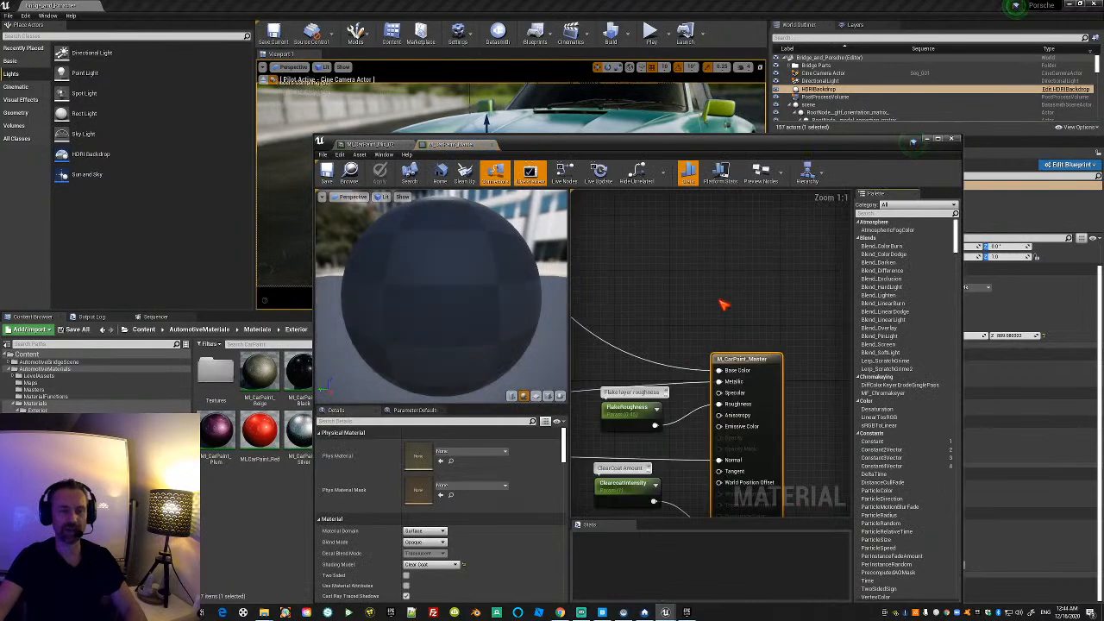
click(938, 139)
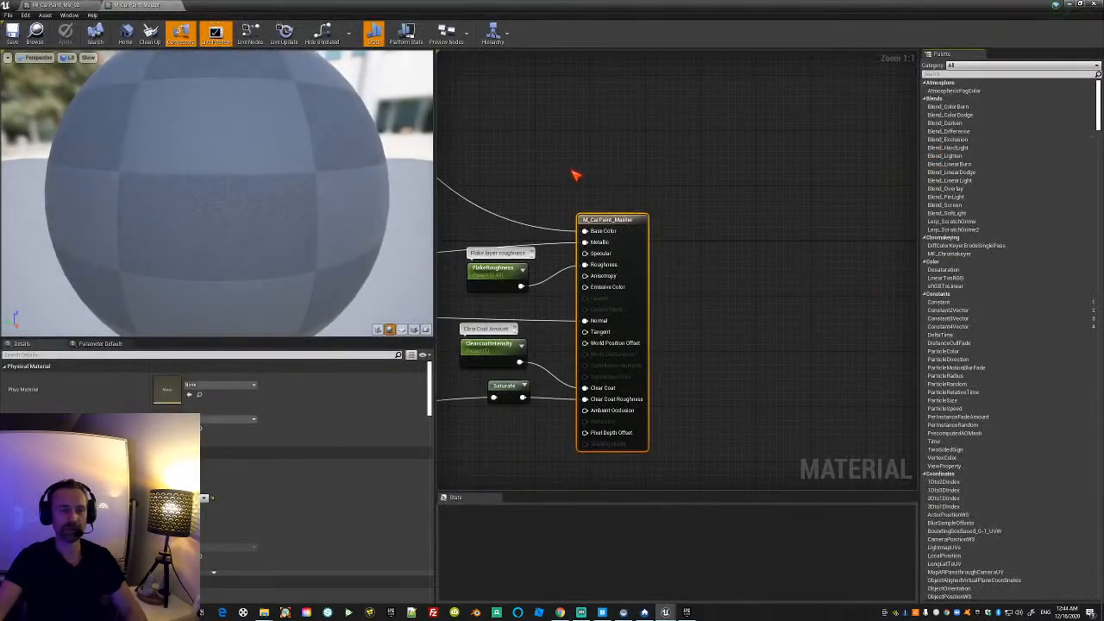
Examine the M_CarPaint_Master node graph, including its metallic flakes, orange peel, roughness and surface color groups.
right_drag(575, 177, 753, 196)
scroll(588, 250, down, 10)
right_drag(527, 308, 721, 372)
right_drag(621, 366, 856, 367)
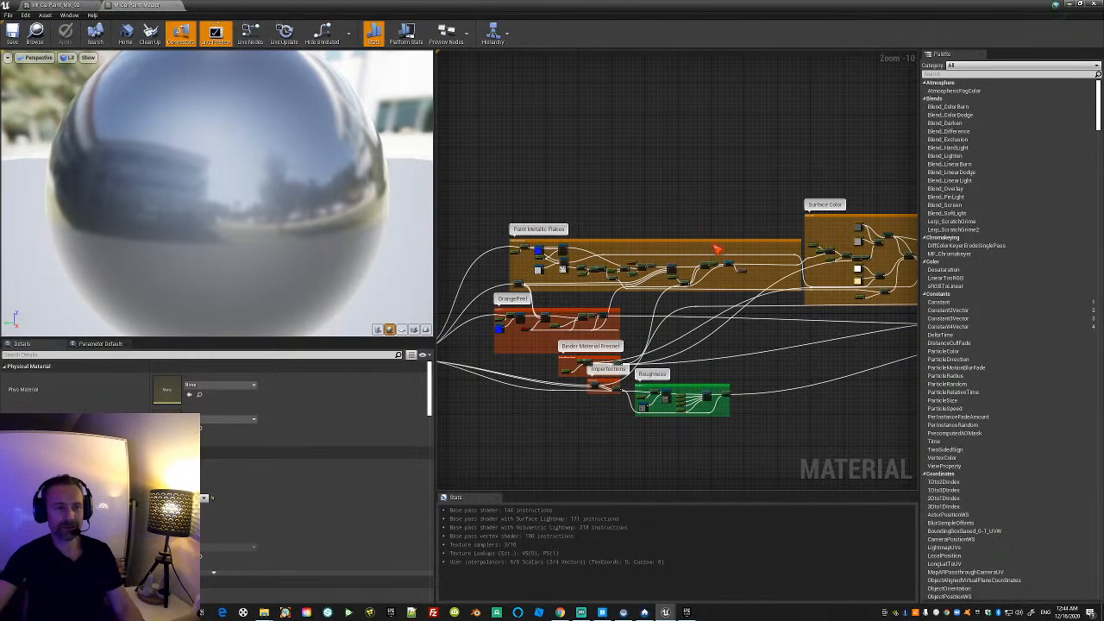
right_drag(490, 192, 732, 162)
right_drag(907, 186, 671, 197)
scroll(681, 203, up, 4)
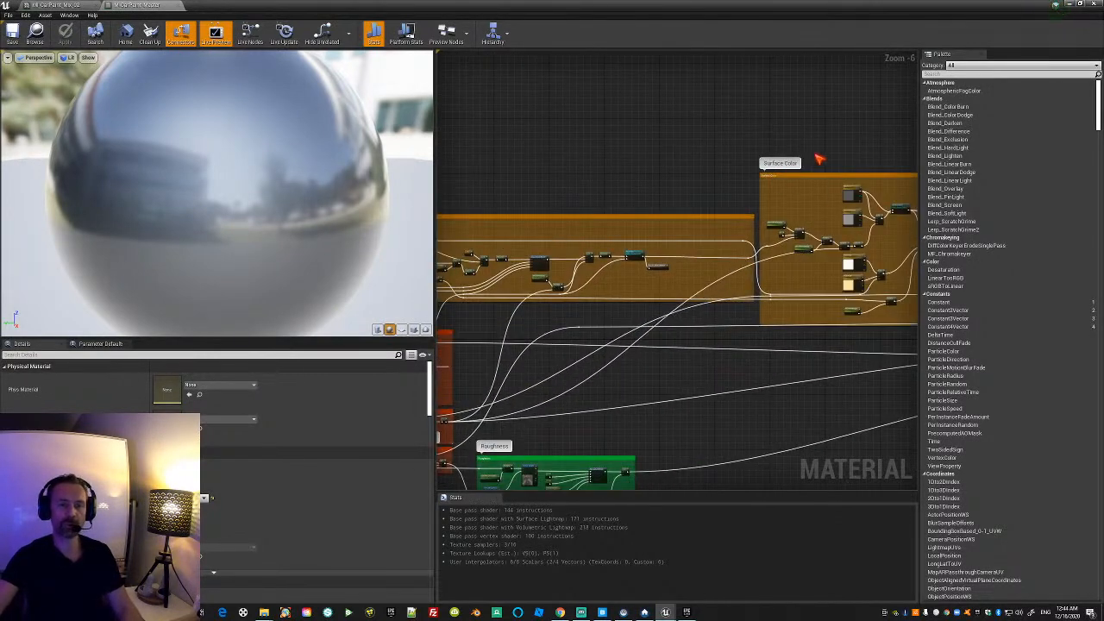
right_drag(716, 152, 674, 154)
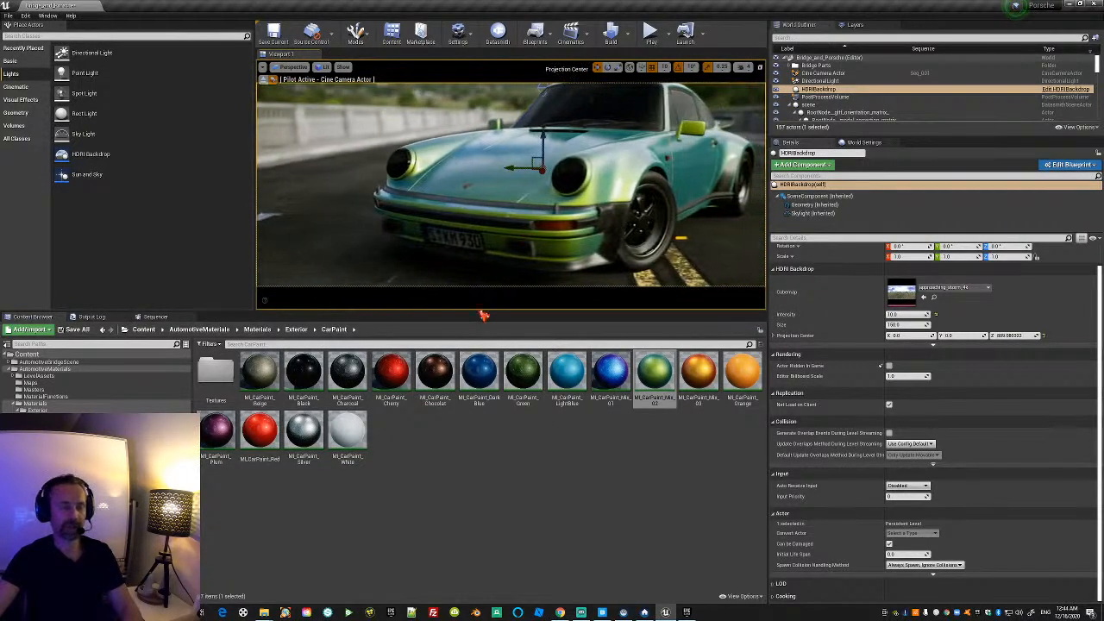
Switch to Chrome to check the live stream chat and view the account's own YouTube channel page in a new tab.
click(560, 612)
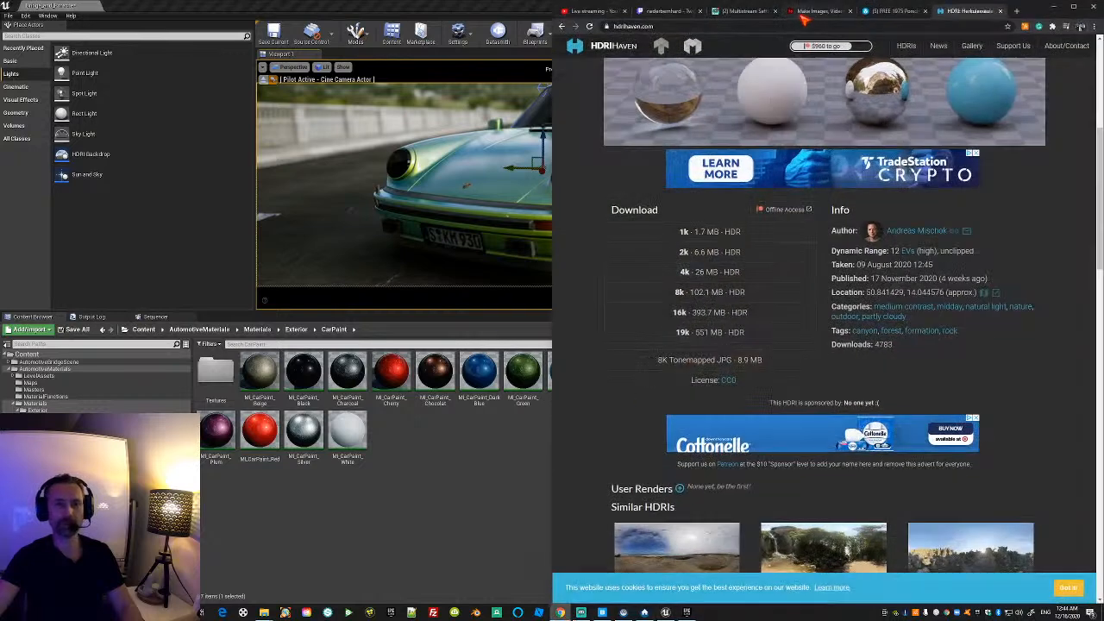
click(587, 12)
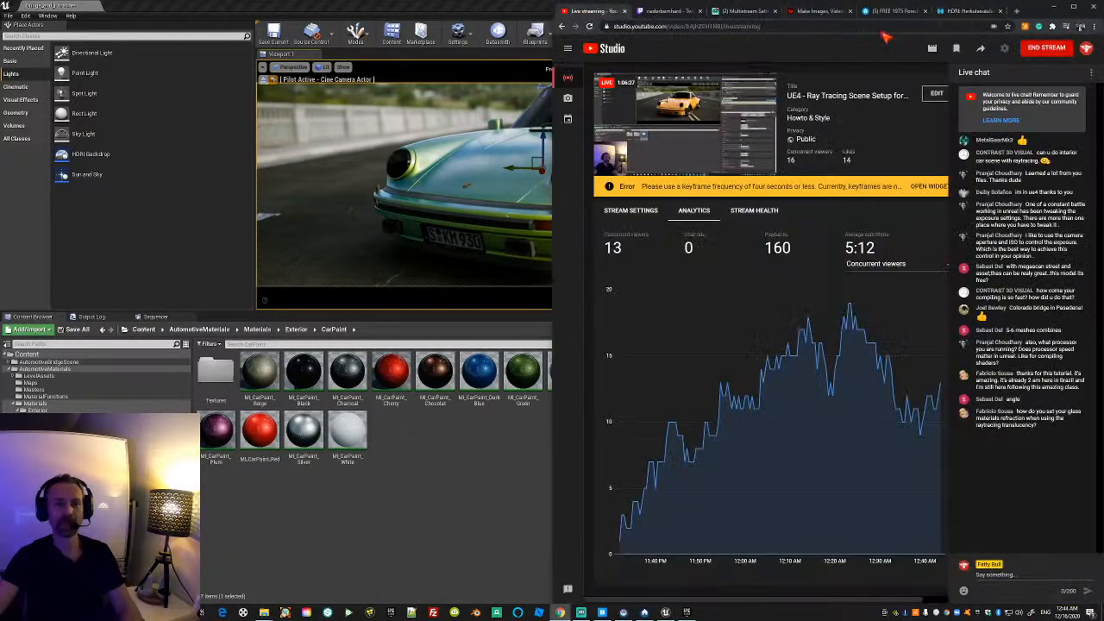
click(1018, 12)
text(yout)
key(Return)
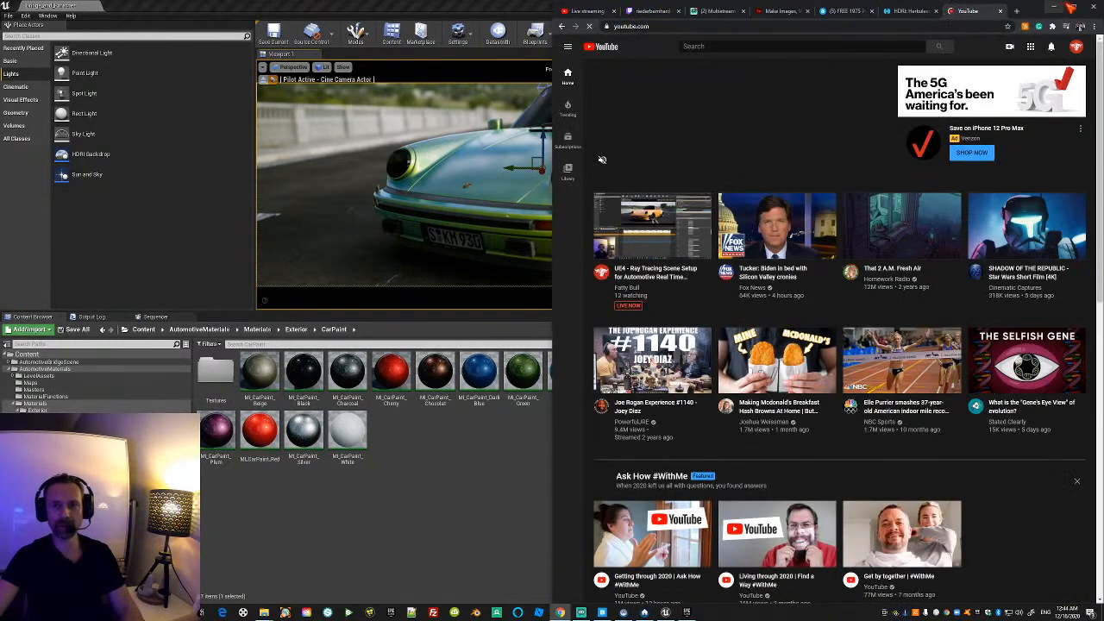
click(1072, 7)
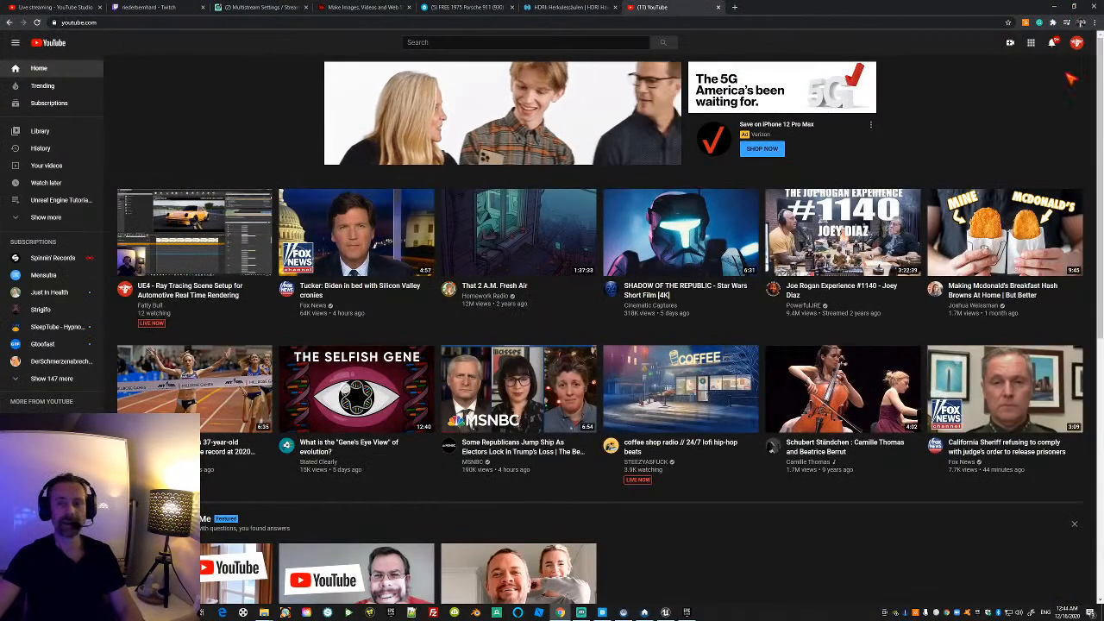
click(1076, 42)
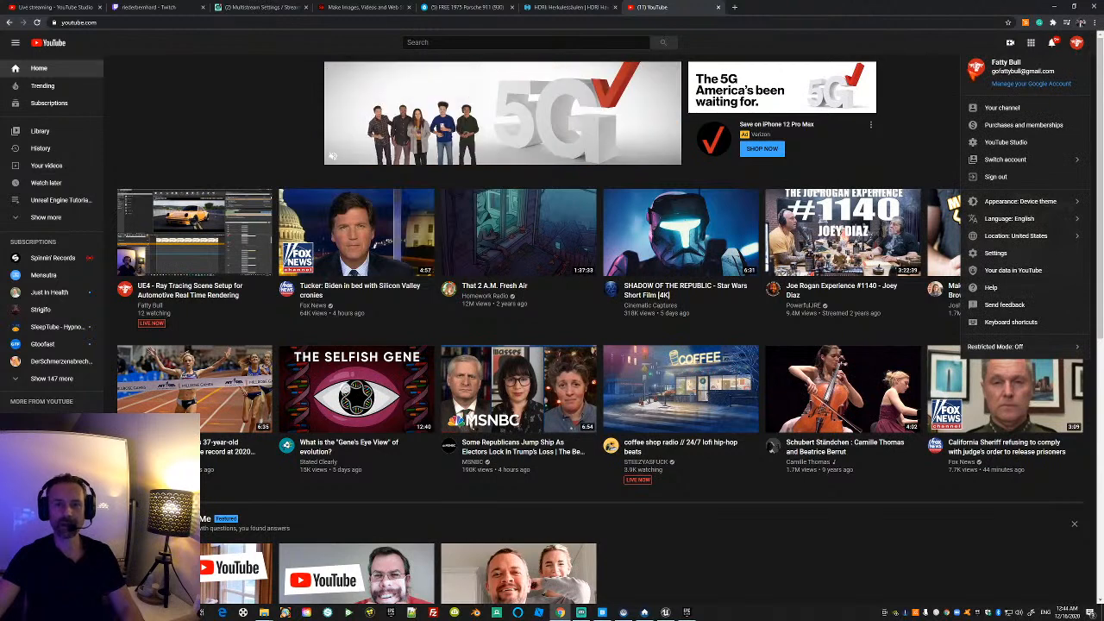
click(1006, 110)
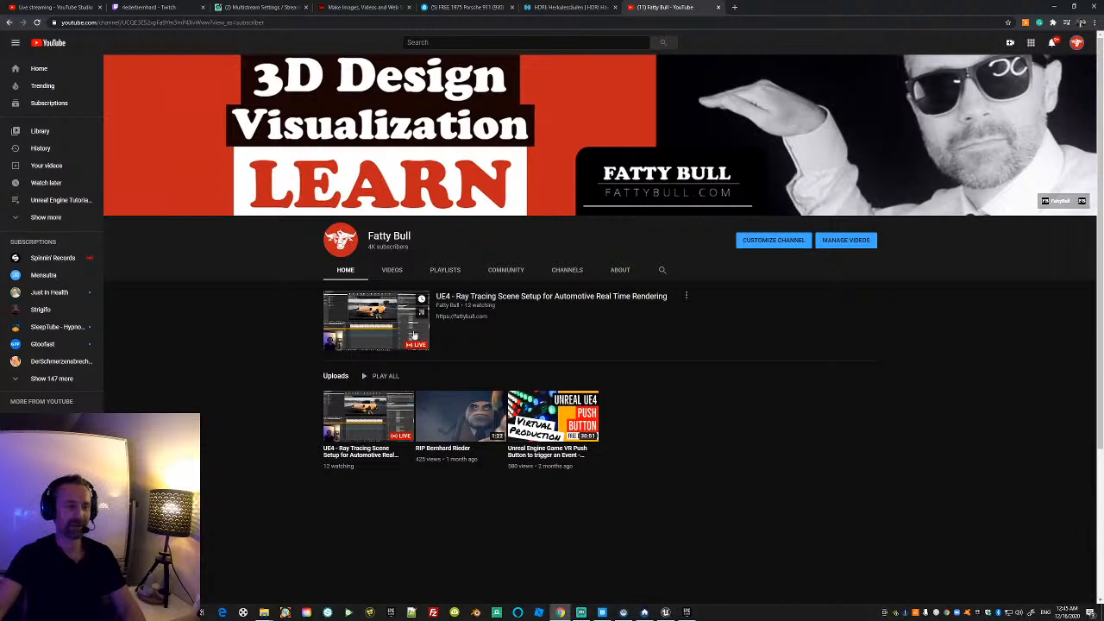
click(93, 8)
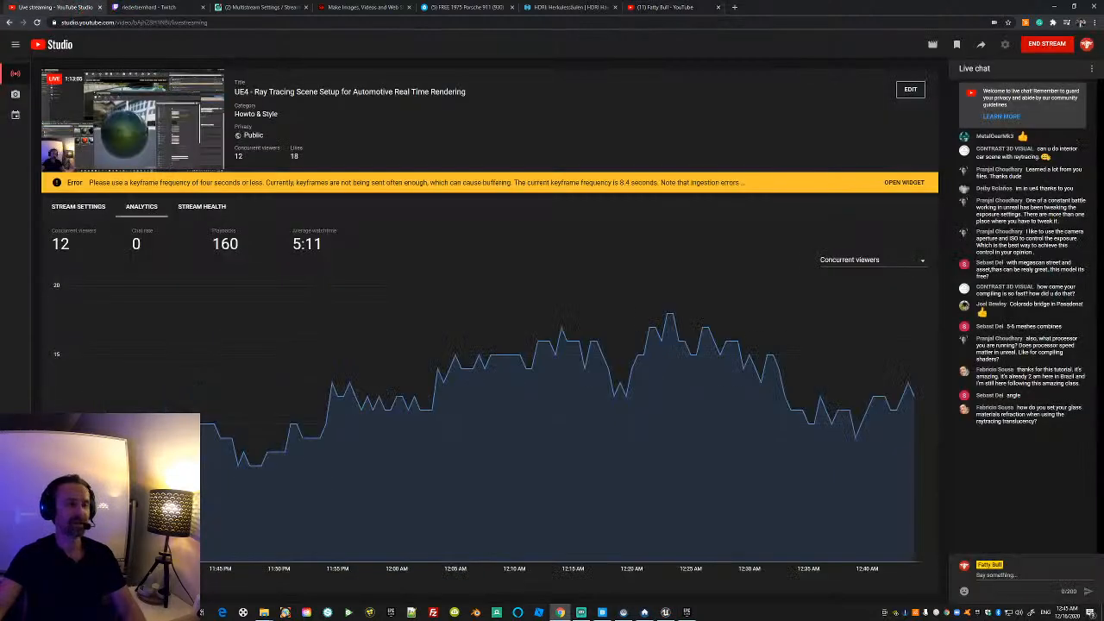
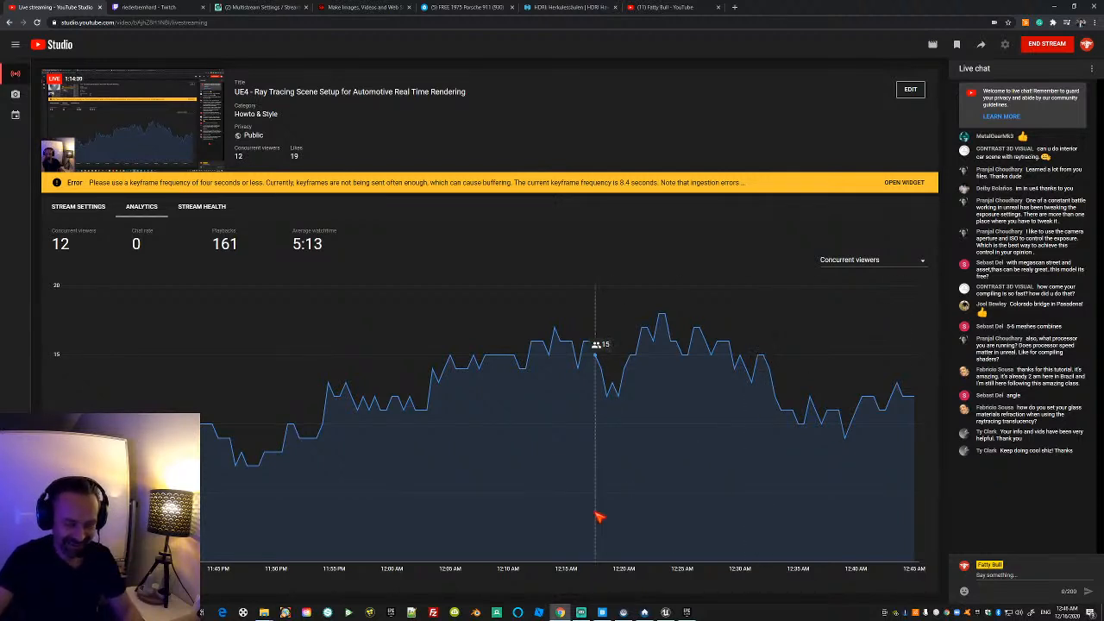
View the computer's system properties from This PC in File Explorer to check the processor and memory, closing both windows when done.
mouse_move(688, 612)
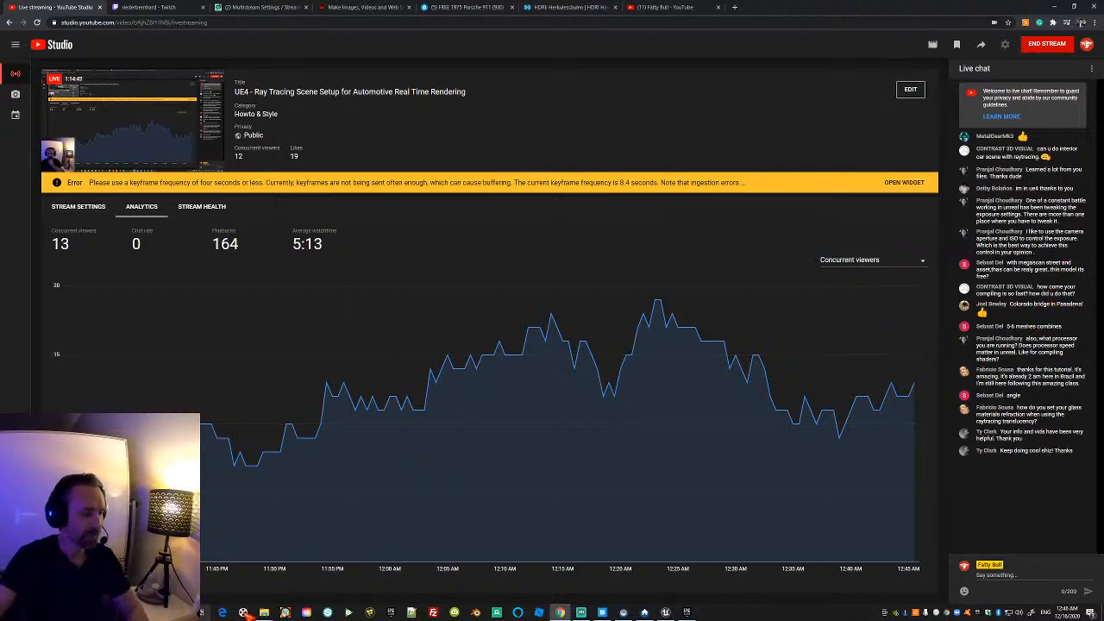
click(255, 561)
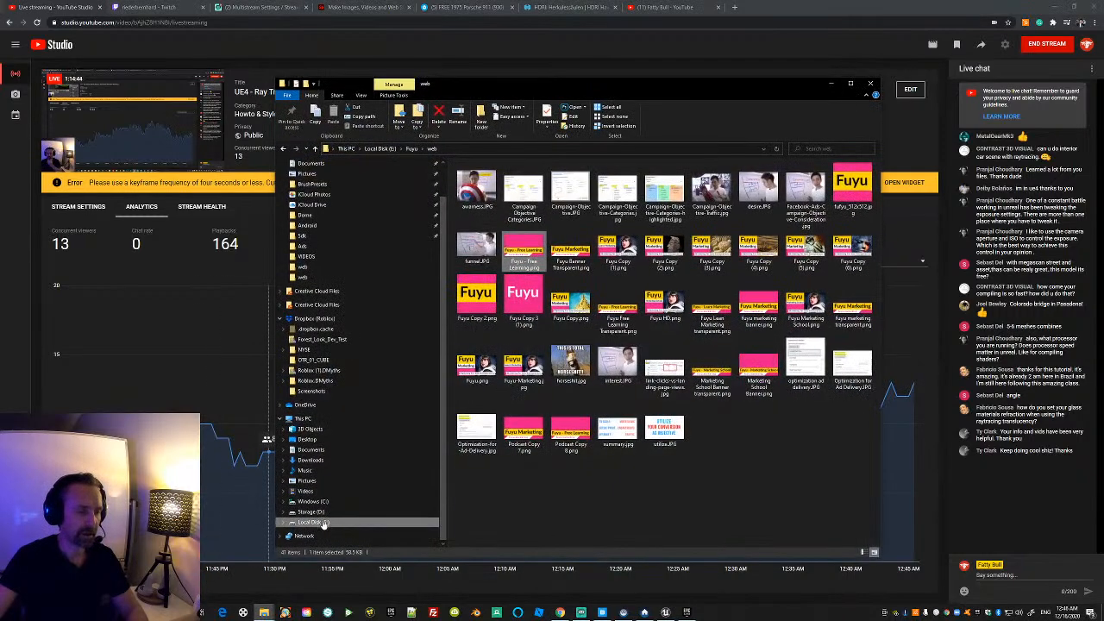
click(302, 419)
right_click(304, 420)
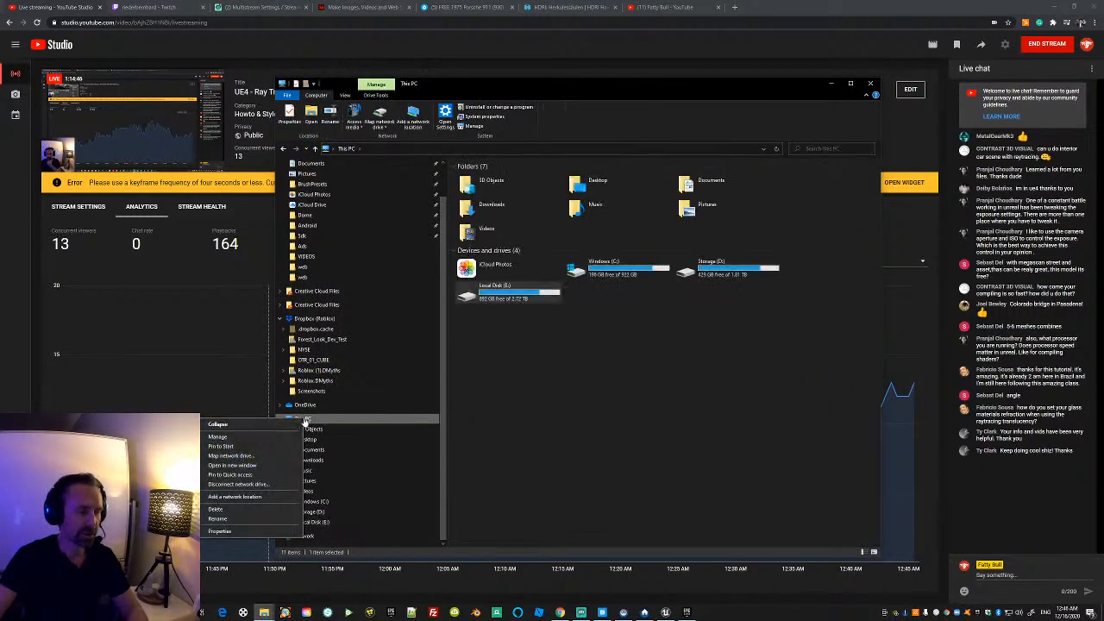
click(251, 532)
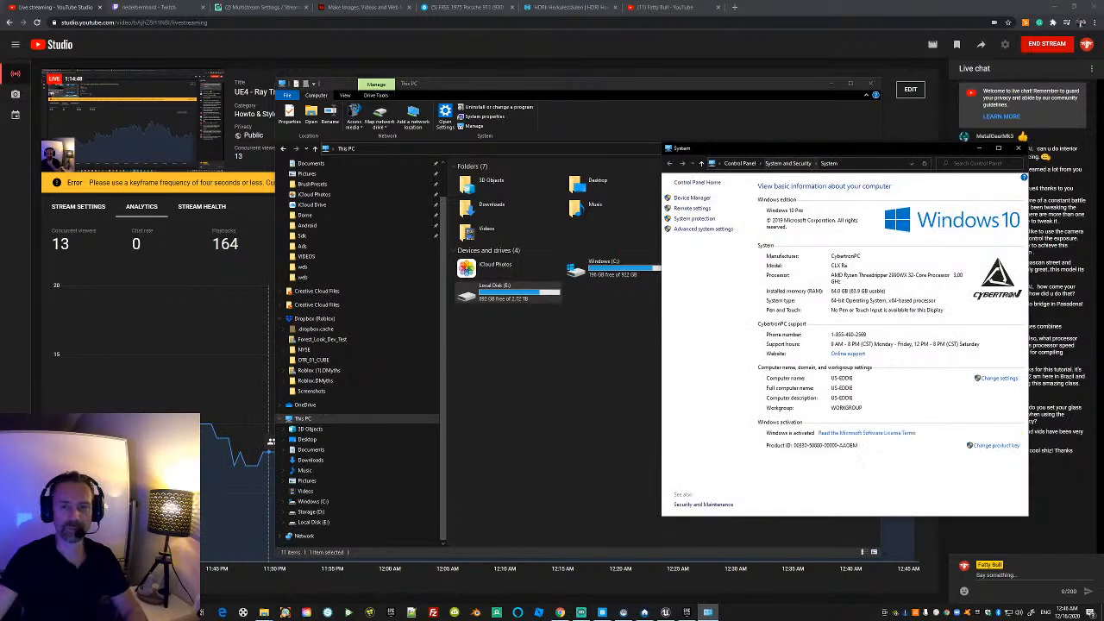
click(1003, 148)
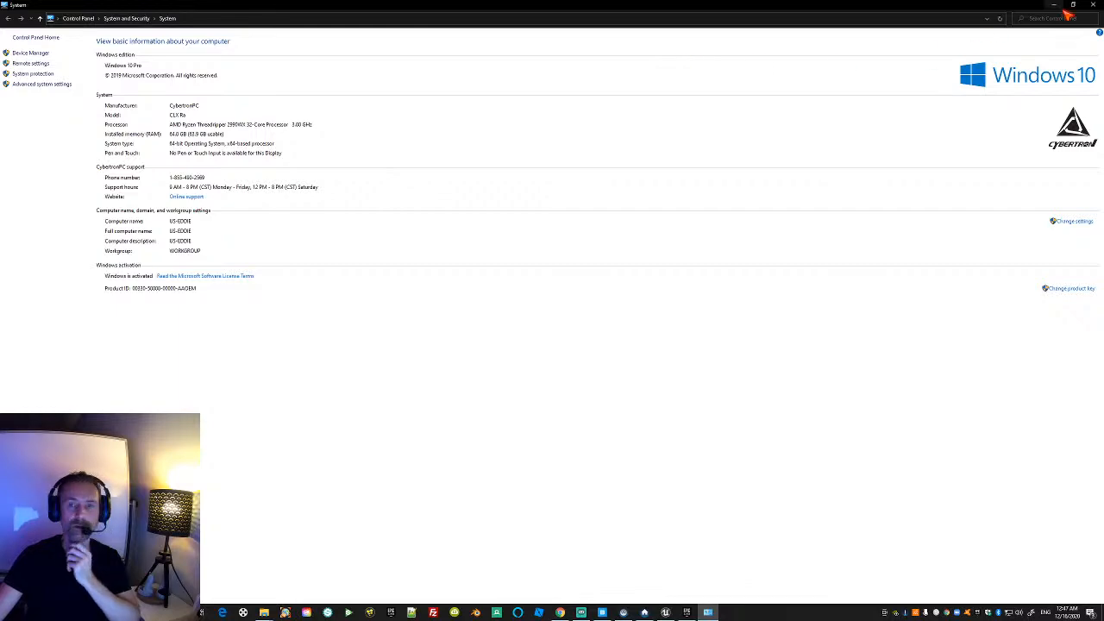
click(1093, 4)
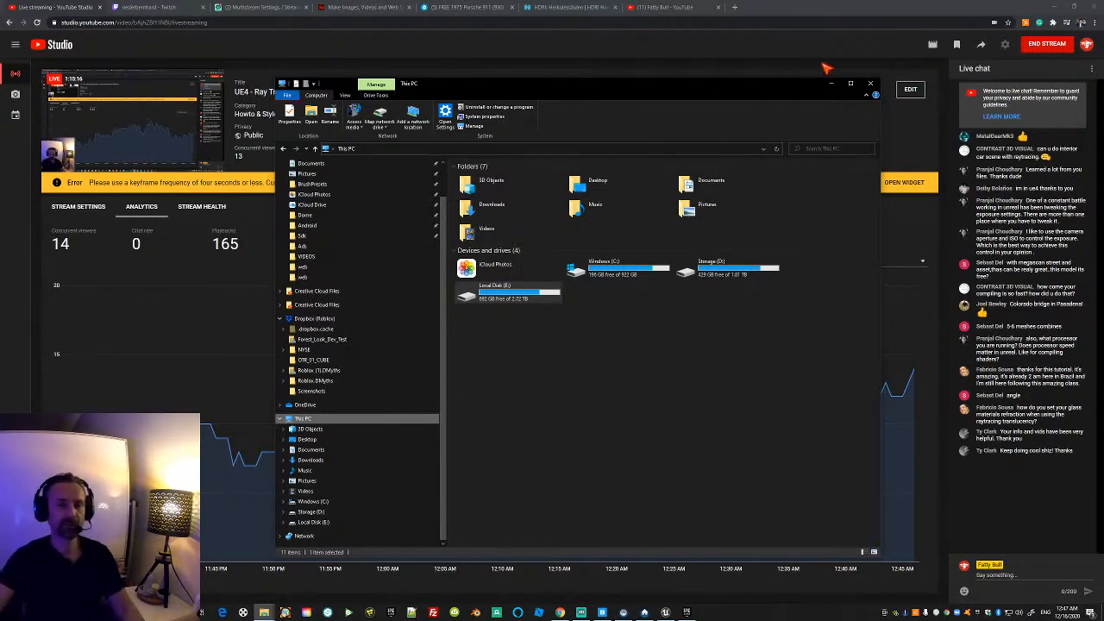
click(870, 83)
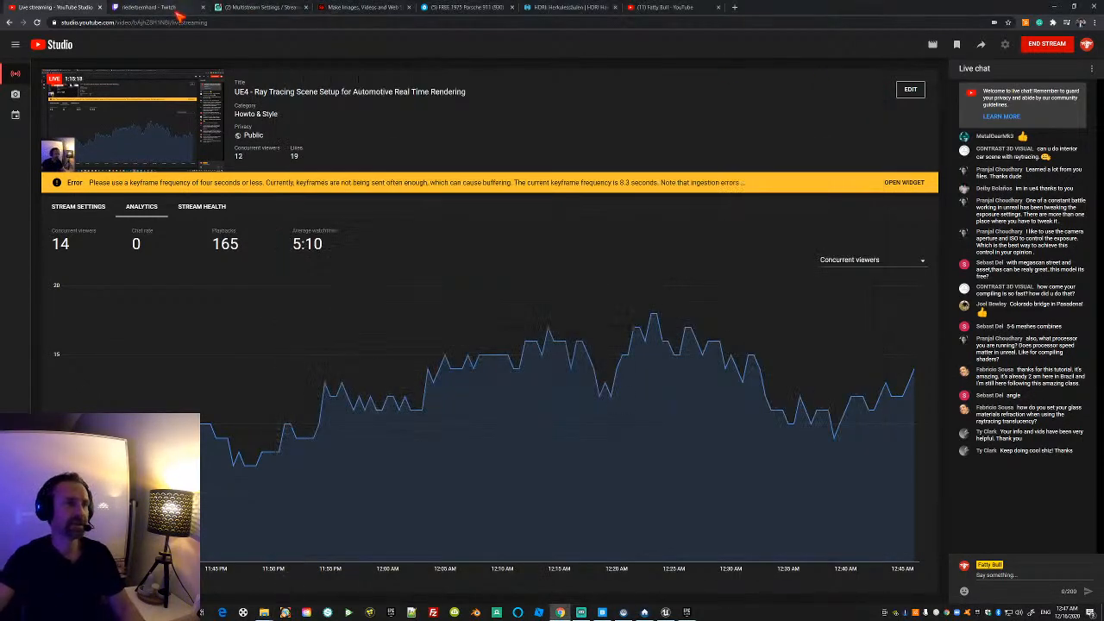
Switch back to Unreal Editor, enlarge the viewport over the Content Browser and reframe the car with Game View toggled.
click(687, 614)
click(667, 613)
mouse_move(597, 229)
right_down()
mouse_move(578, 230)
mouse_move(604, 222)
mouse_move(583, 224)
right_up()
drag(578, 312, 587, 425)
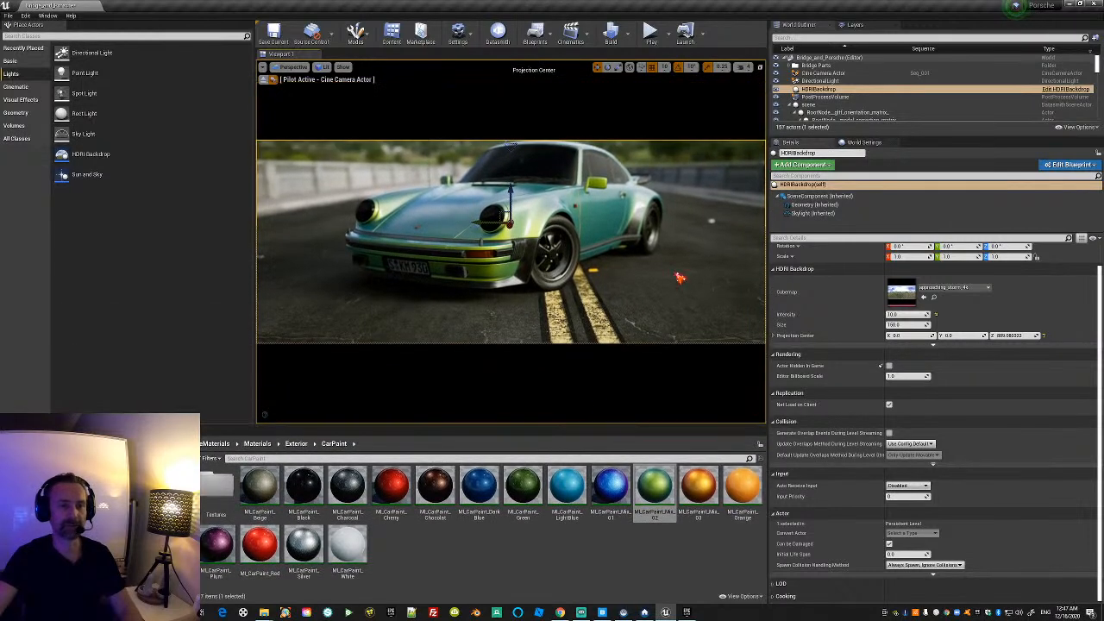
mouse_move(630, 222)
right_down()
mouse_move(610, 215)
mouse_move(630, 240)
right_up()
key(g)
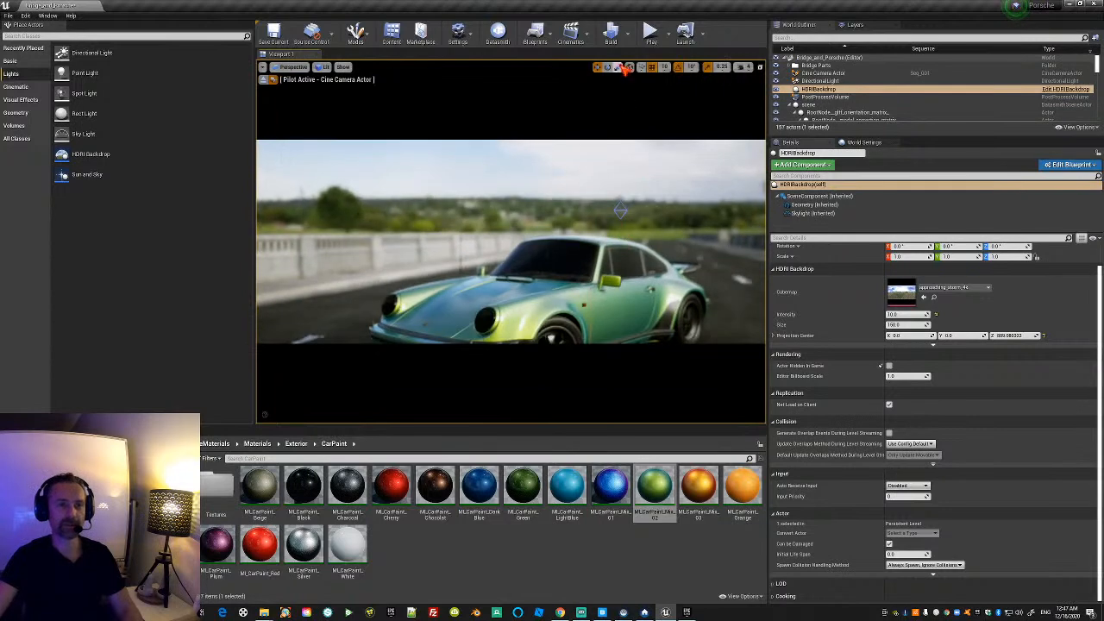
Play the level in the viewport, run the mannequin around the car and along the bridge to inspect the scene, and end the play session.
click(651, 34)
click(570, 289)
key(w)
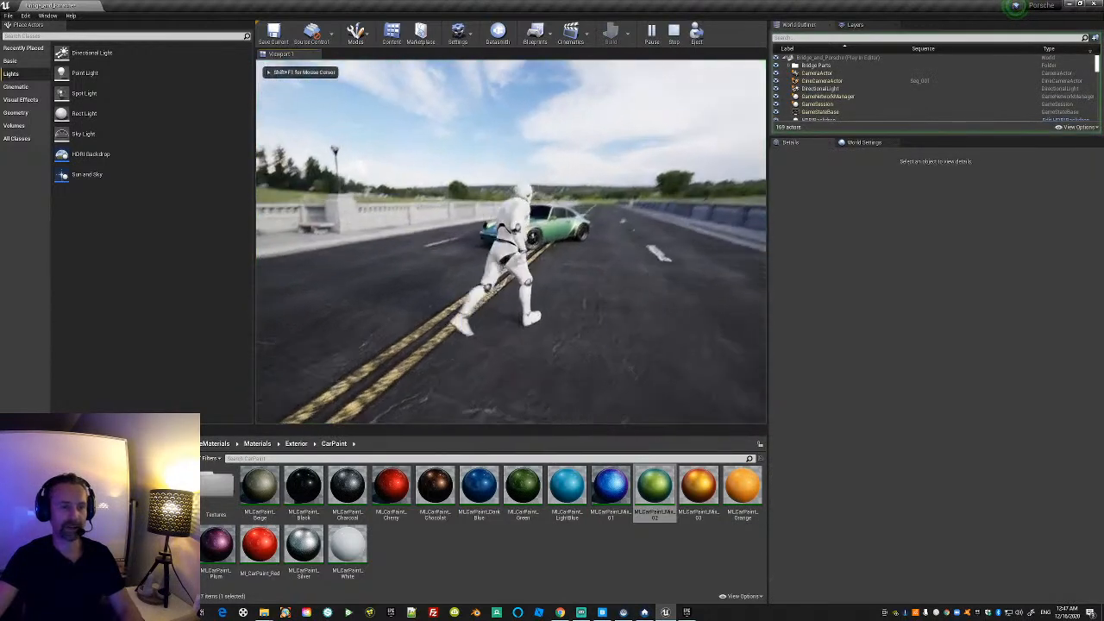
key(s)
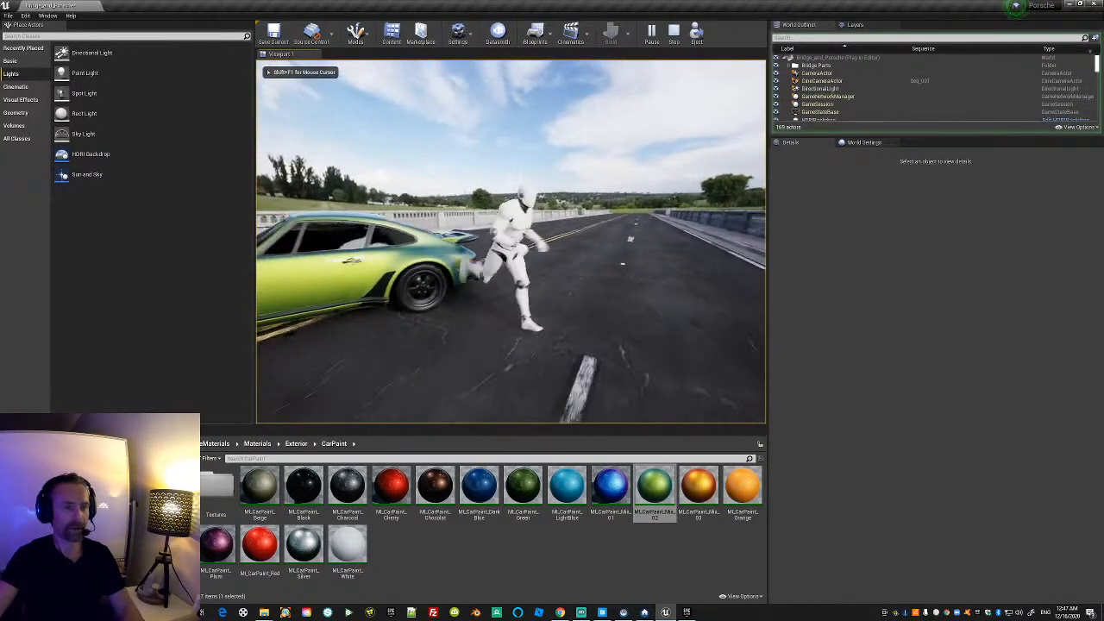
key(s)
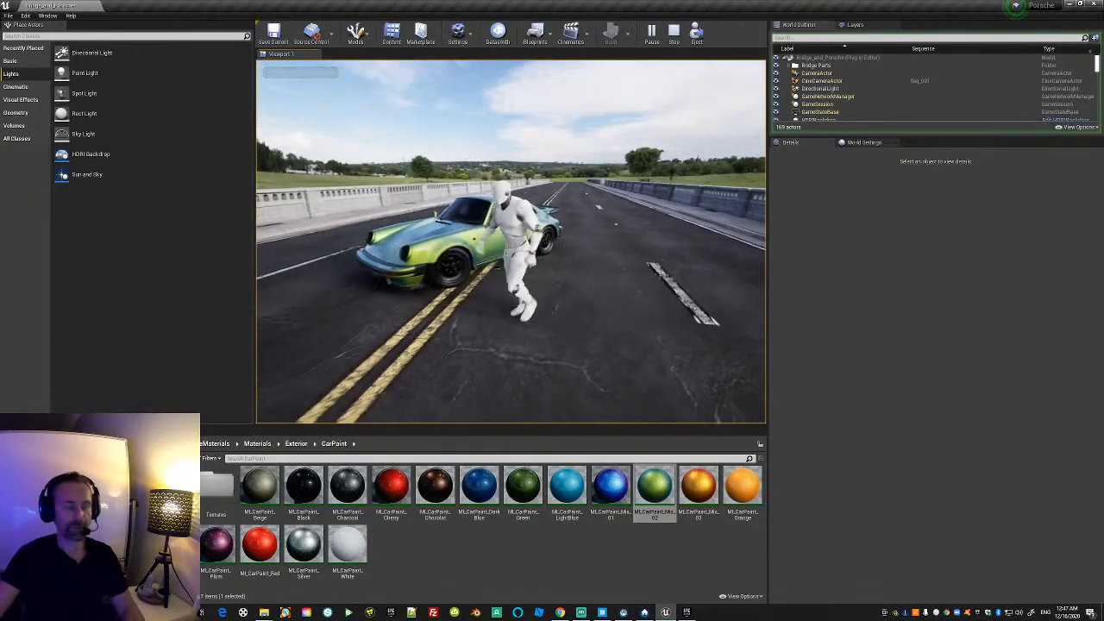
key(a)
key(w)
key(w)
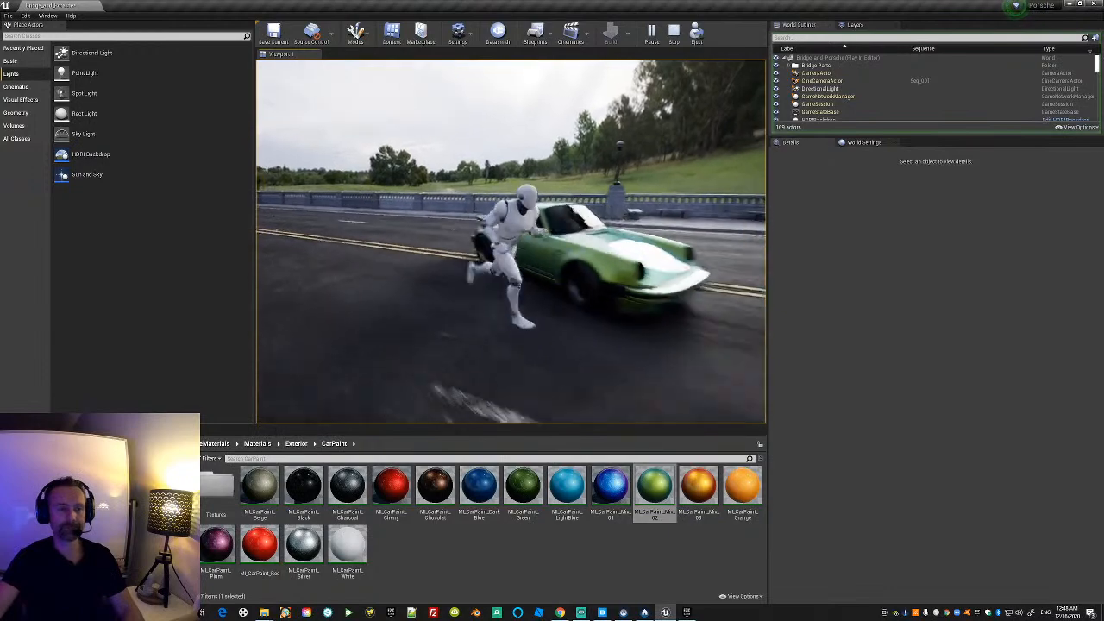
key(w)
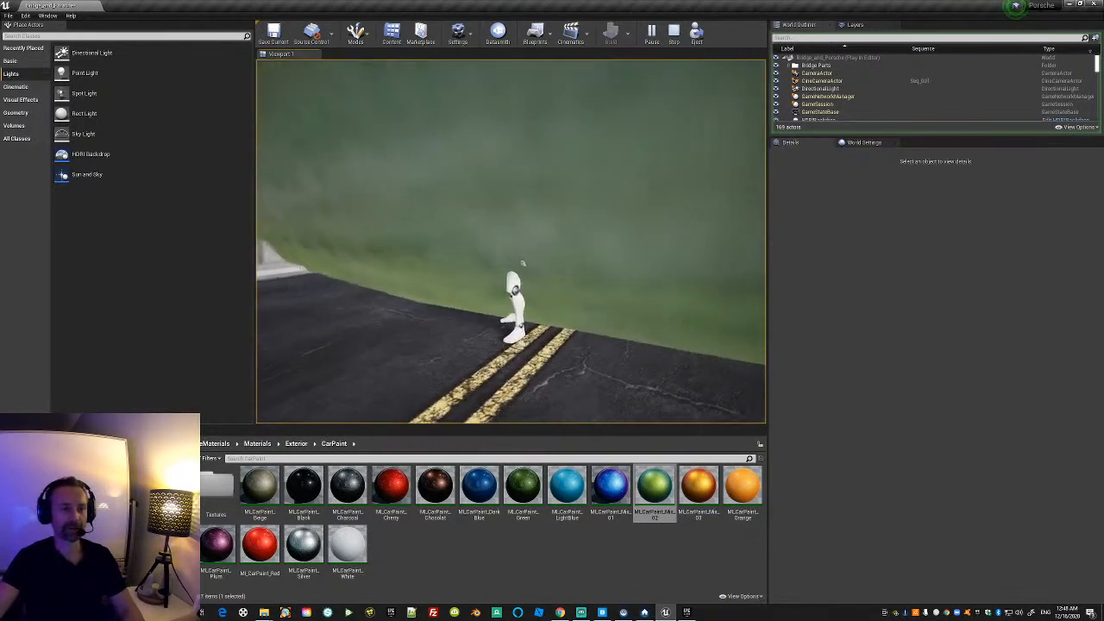
key(w)
key(w)
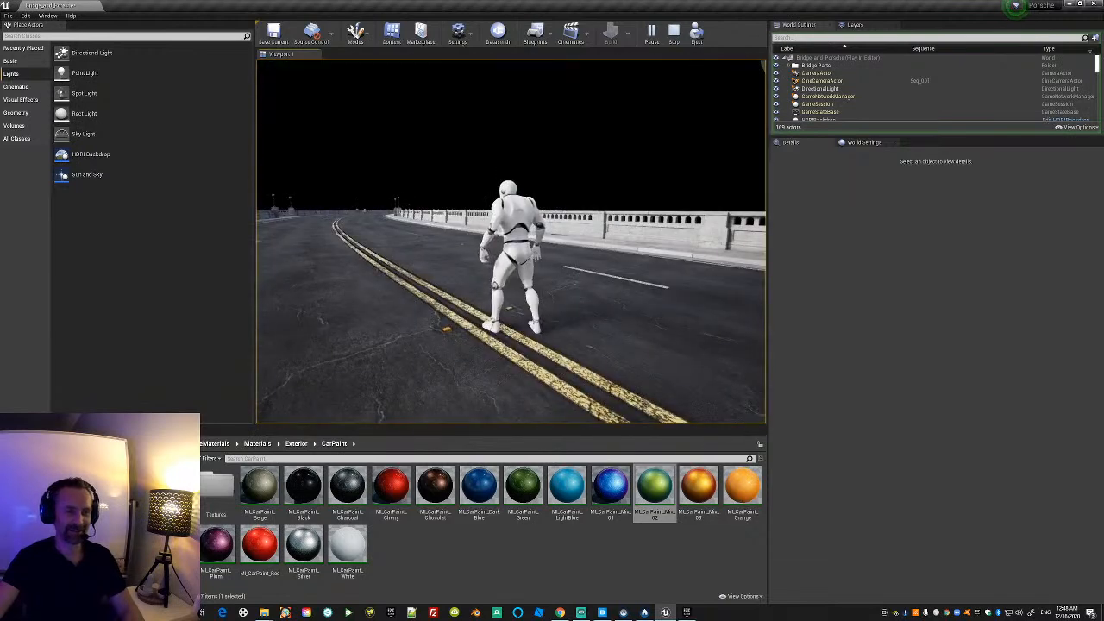
key(w)
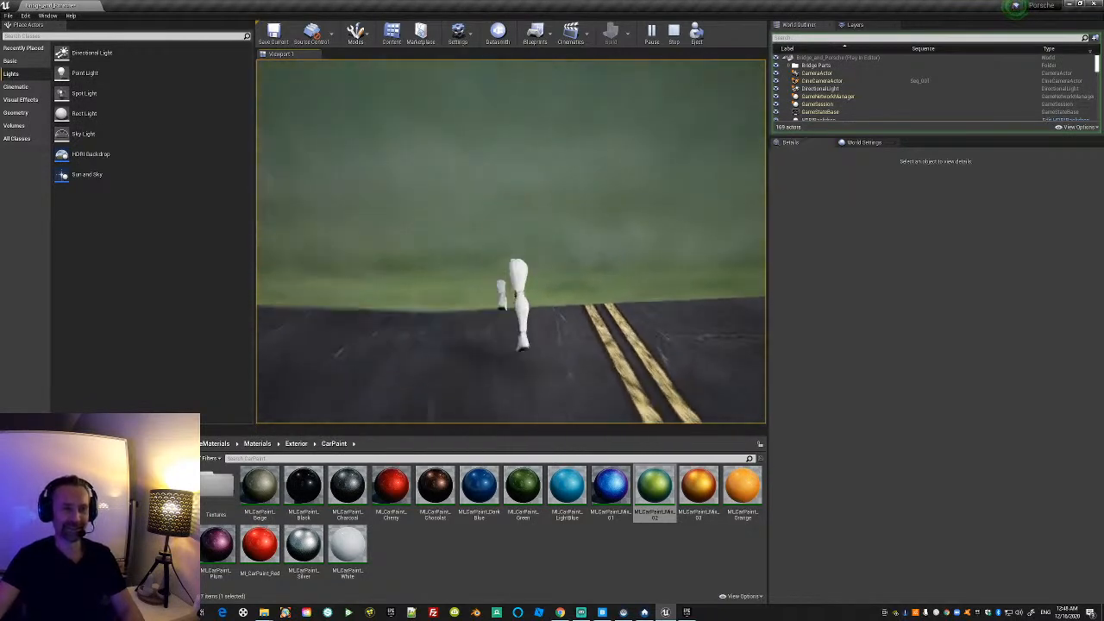
key(w)
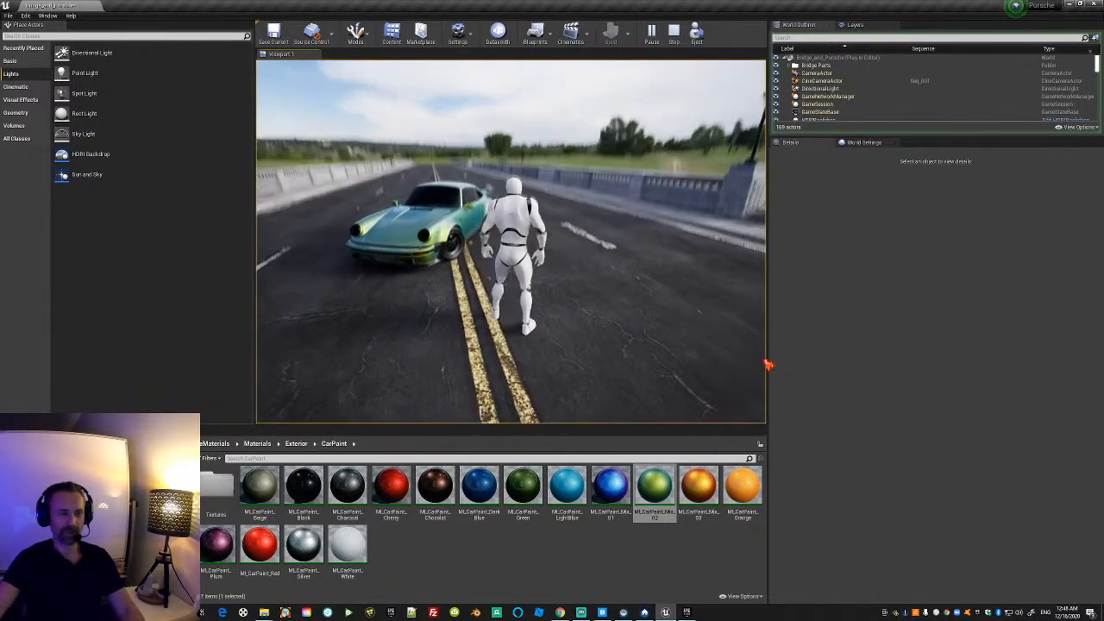
key(Escape)
Bring up the Seq_001 timeline, pilot CineCameraActor2 with Game View toggled, reframe the whole car and enlarge the Sequencer area.
right_drag(525, 340, 509, 331)
key(w)
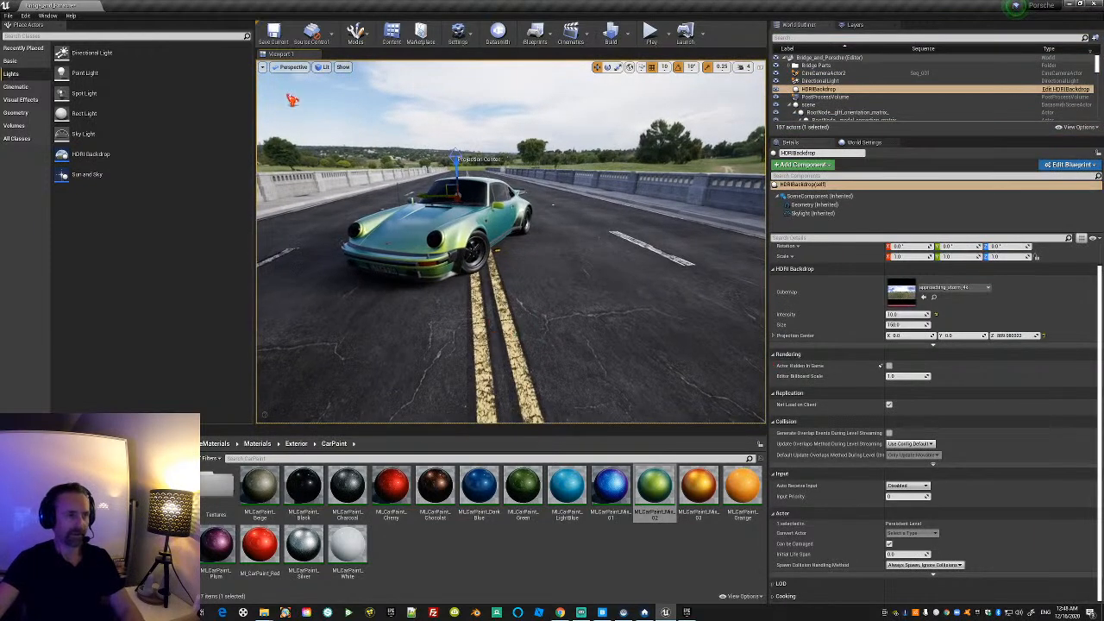
click(95, 429)
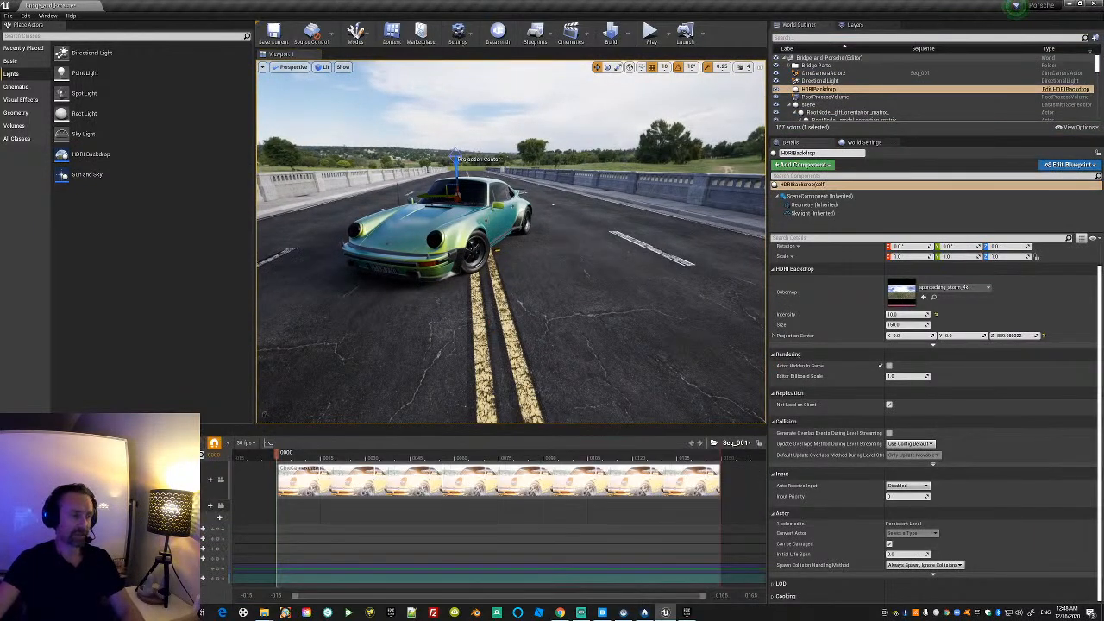
key(g)
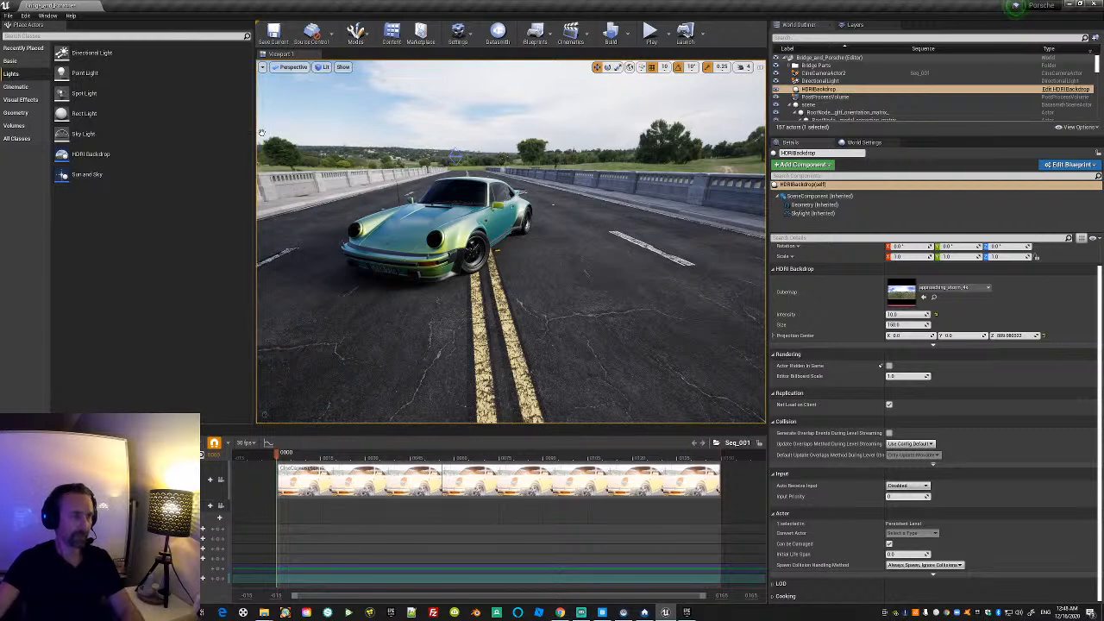
click(292, 67)
click(302, 162)
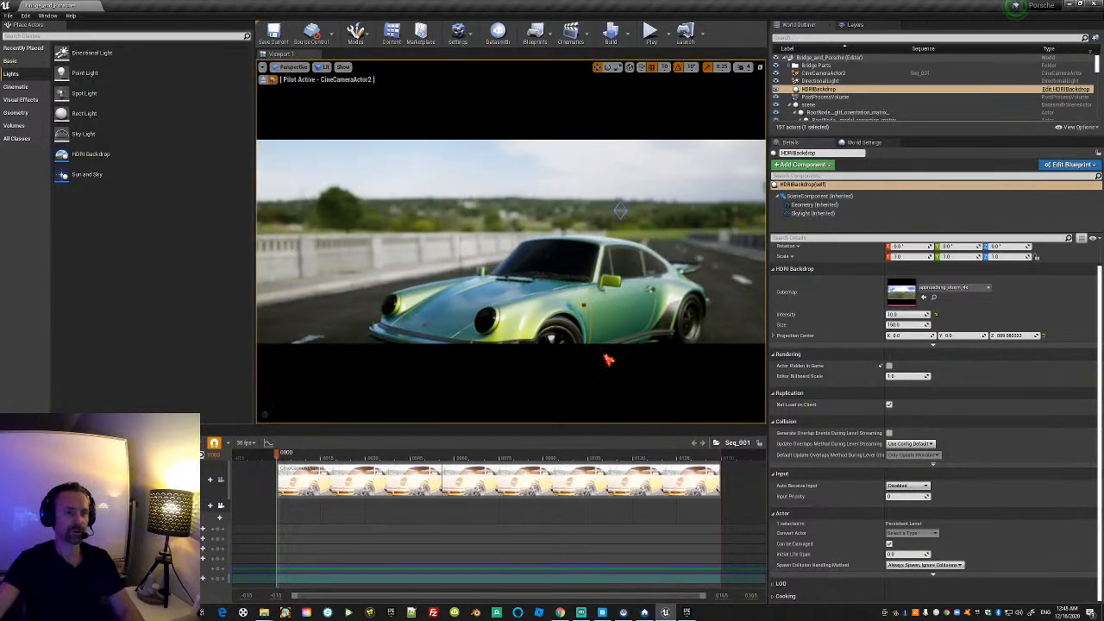
mouse_move(511, 241)
right_down()
mouse_move(552, 259)
mouse_move(492, 250)
right_up()
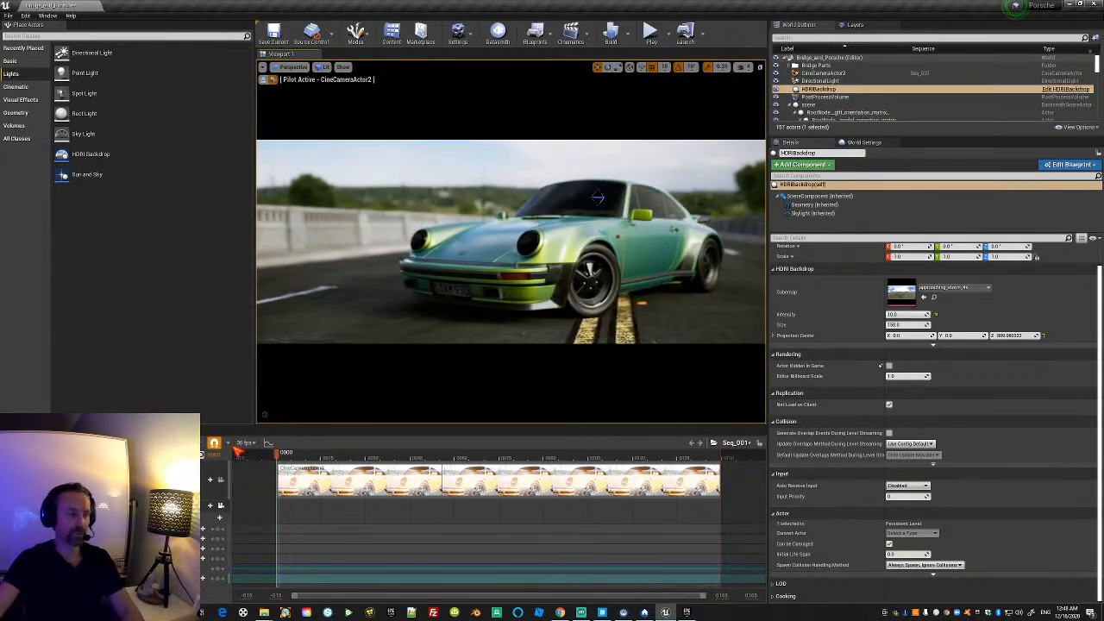
drag(260, 425, 260, 373)
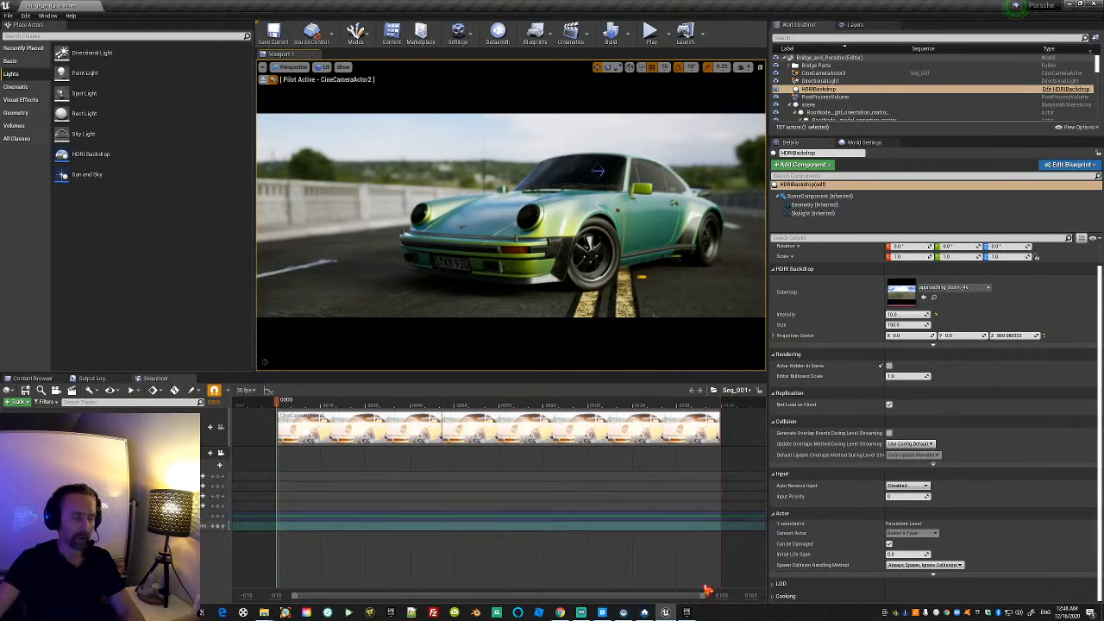
Switch to Chrome to check the live stream chat, and return to Unreal Editor to reframe the car.
click(560, 612)
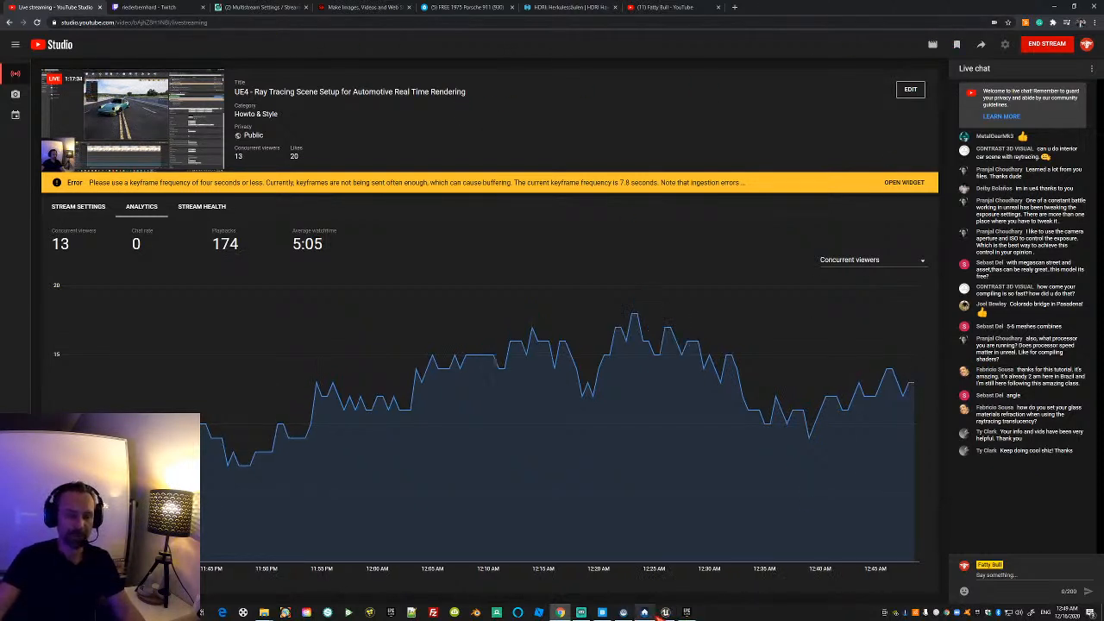
mouse_move(665, 613)
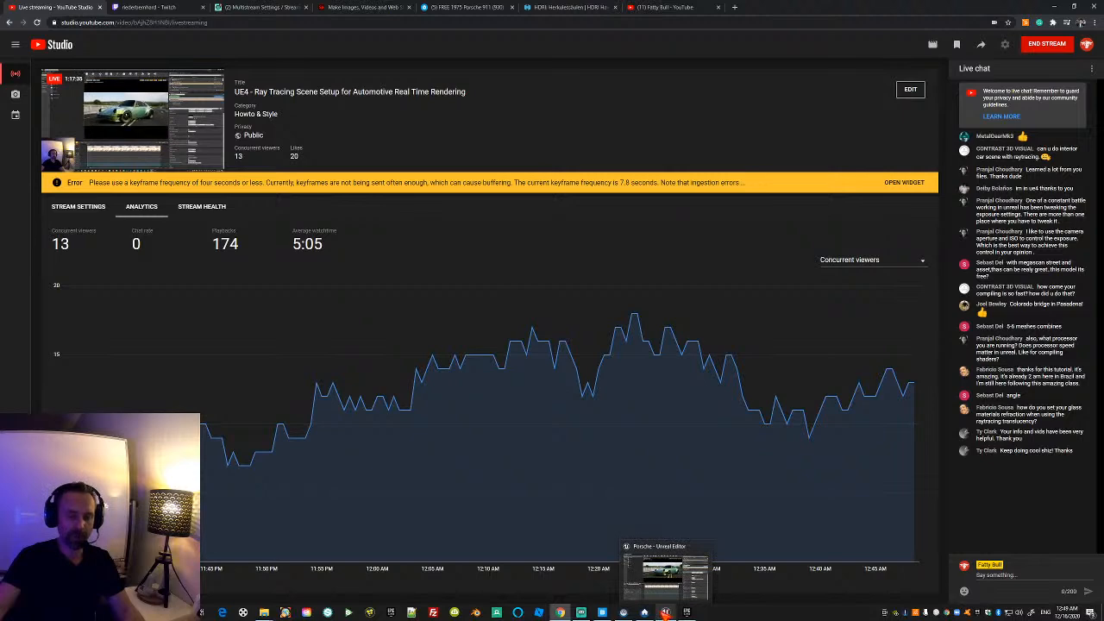
click(669, 588)
right_drag(555, 258, 572, 246)
Switch to the Epic Games Launcher, search the vault for "glas" and add the Advanced Glass Material Pack to the Porsche project.
click(689, 612)
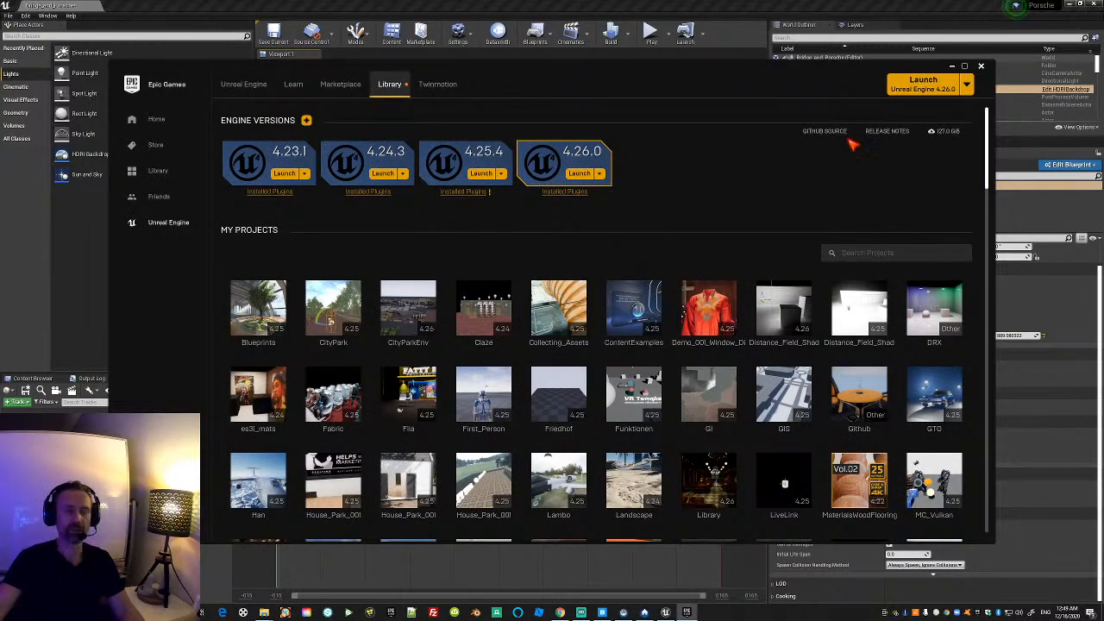
drag(989, 172, 992, 260)
click(865, 216)
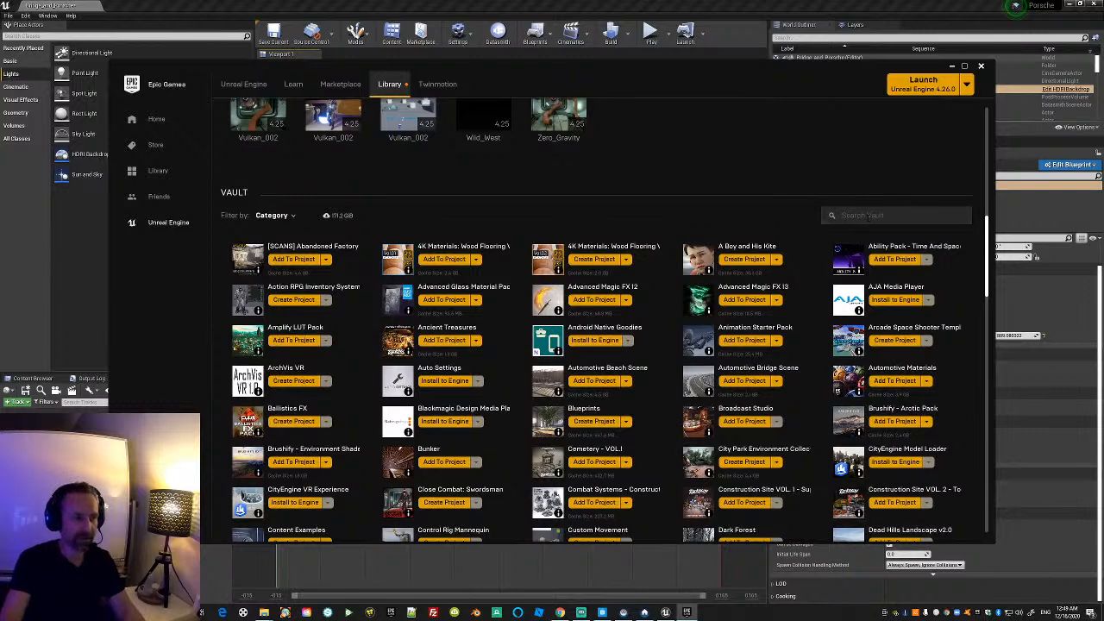
text(glas)
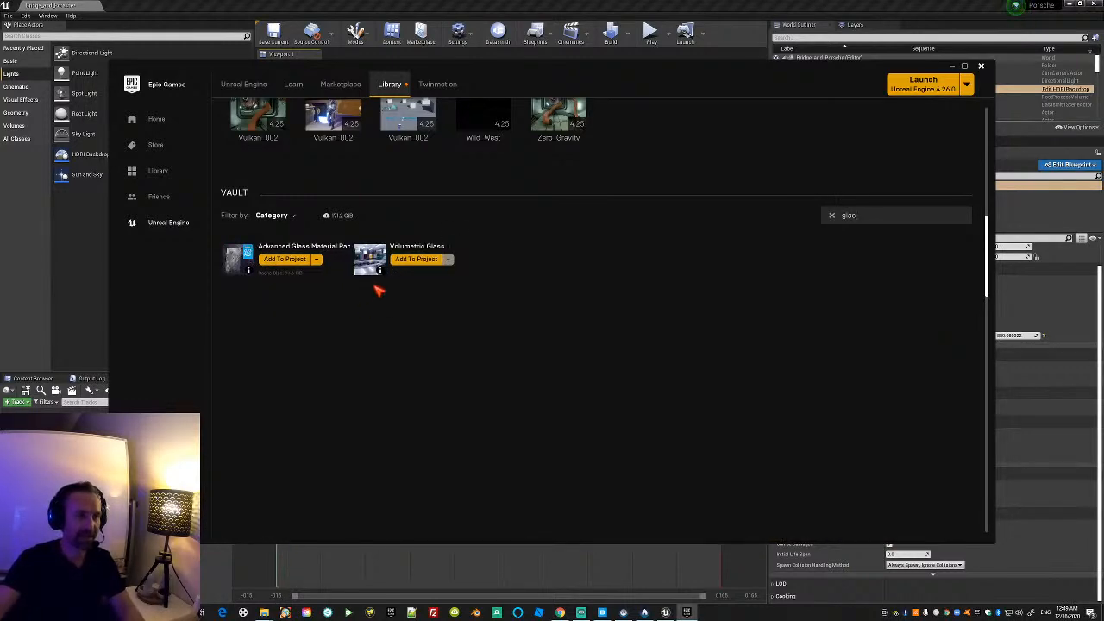
click(286, 259)
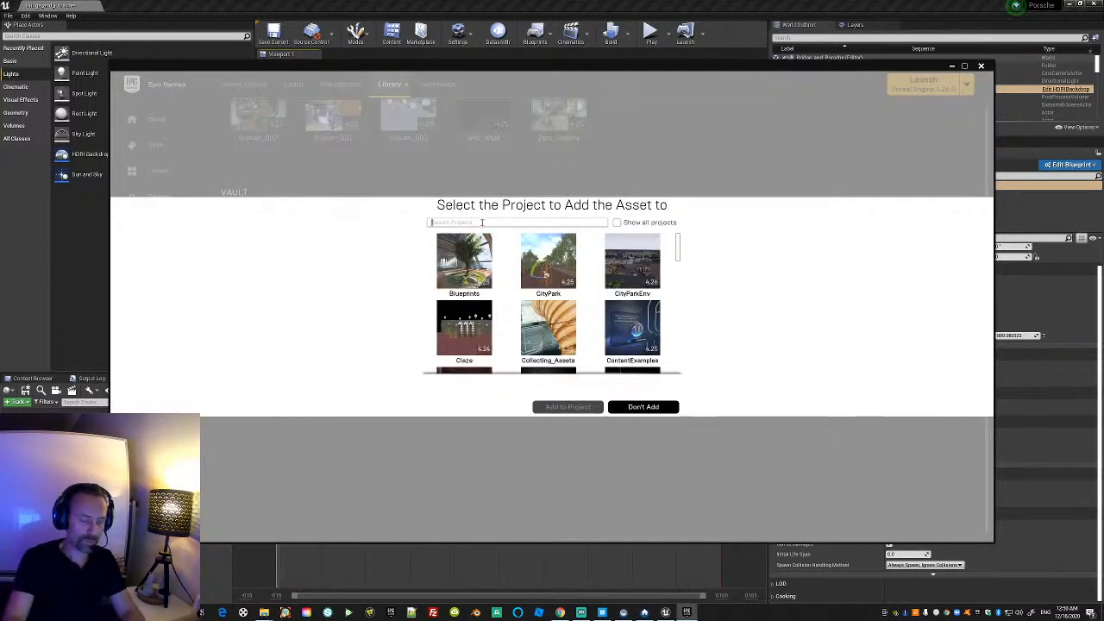
text(porsche)
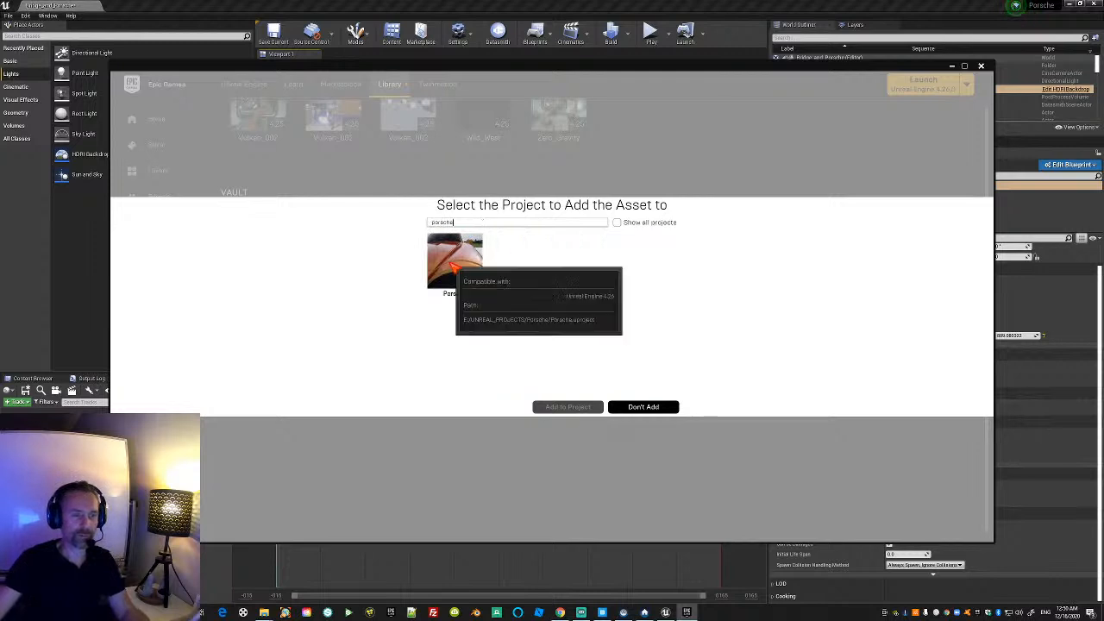
click(475, 271)
click(569, 408)
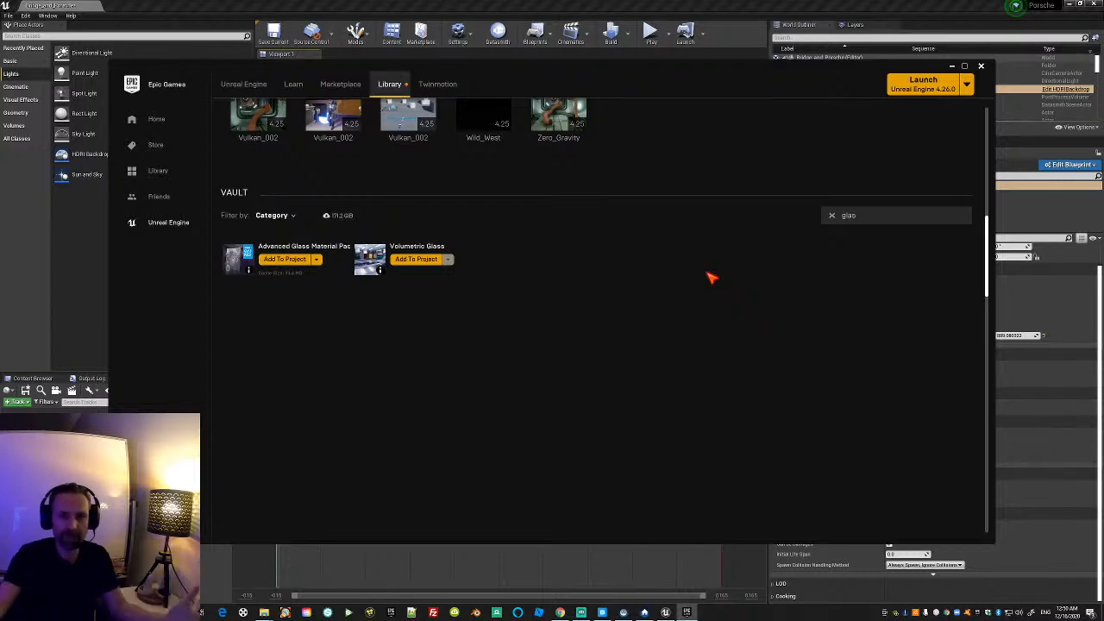
click(952, 67)
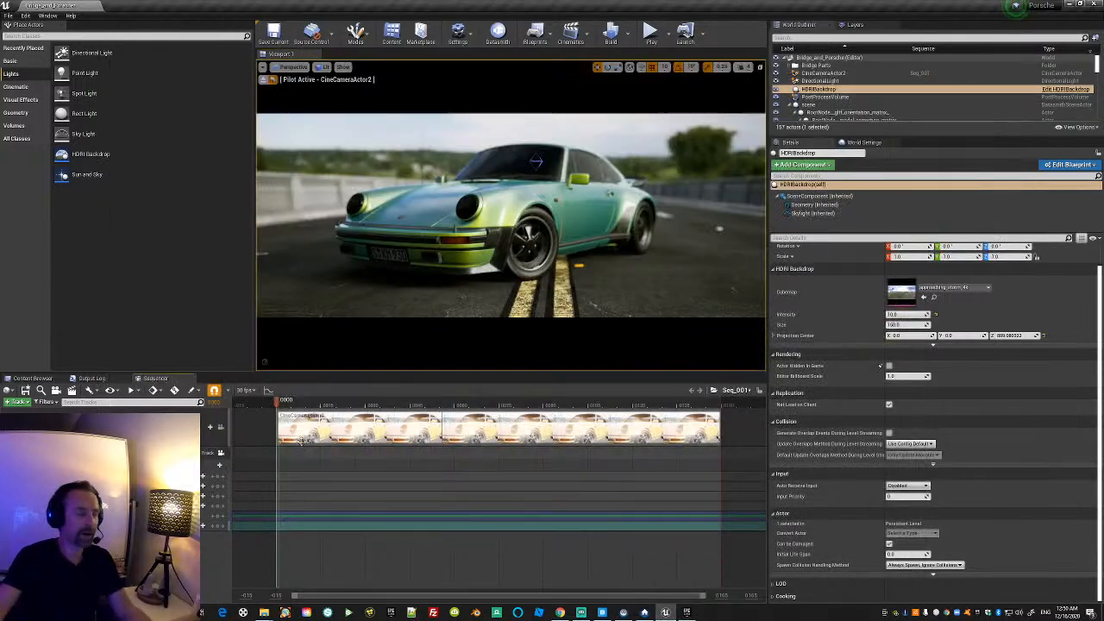
Back in Unreal Editor, open the Materials folder of the AdvancedGlassPack content.
click(33, 378)
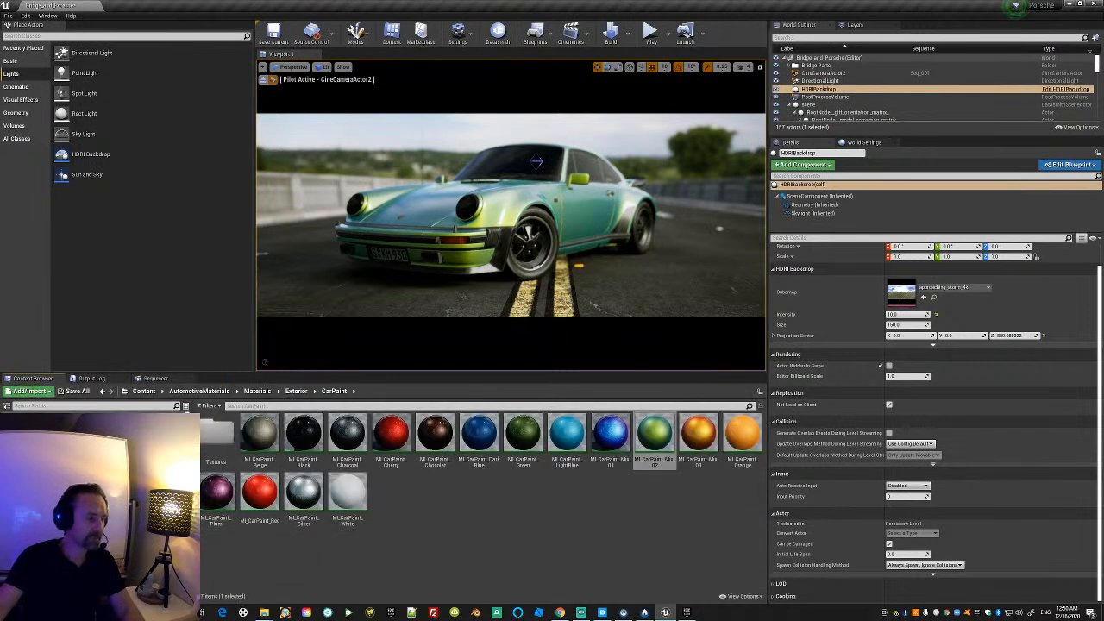
click(199, 391)
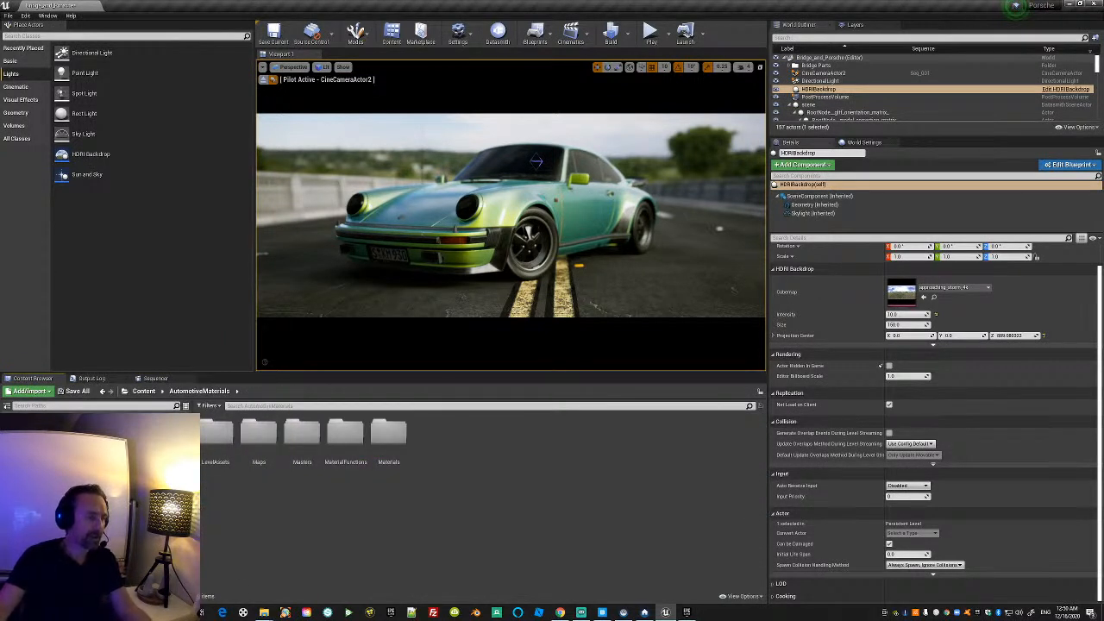
click(44, 424)
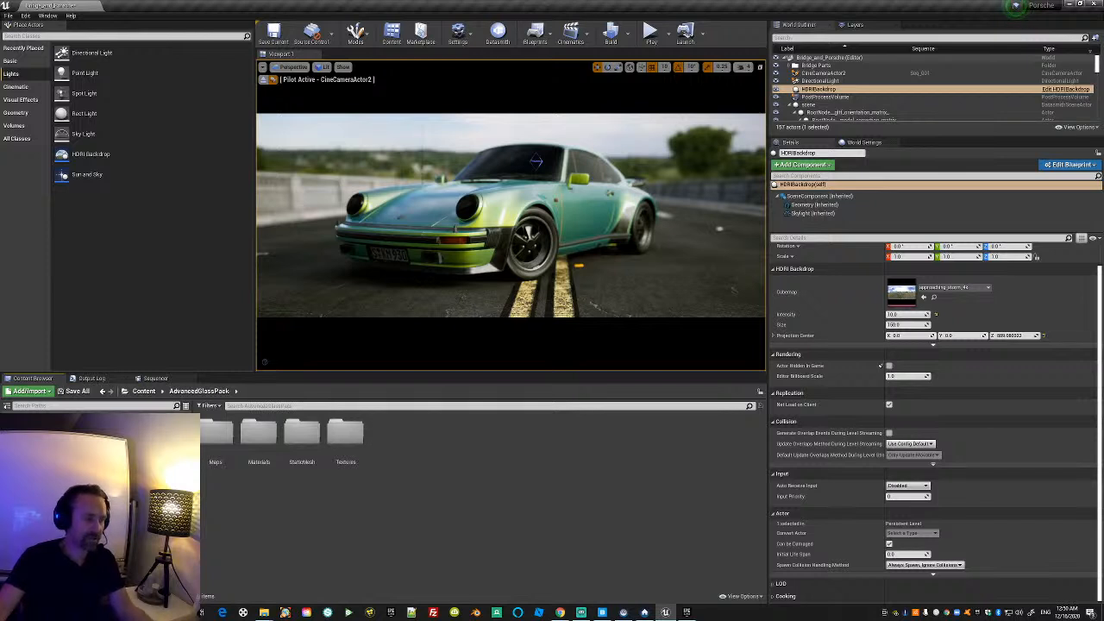
click(44, 433)
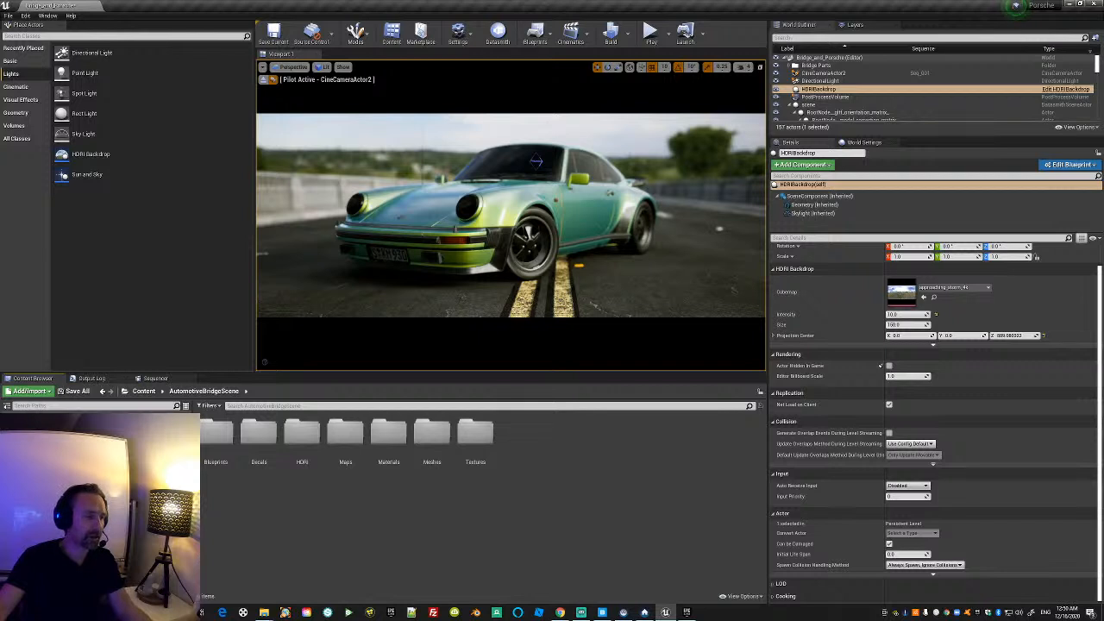
click(43, 443)
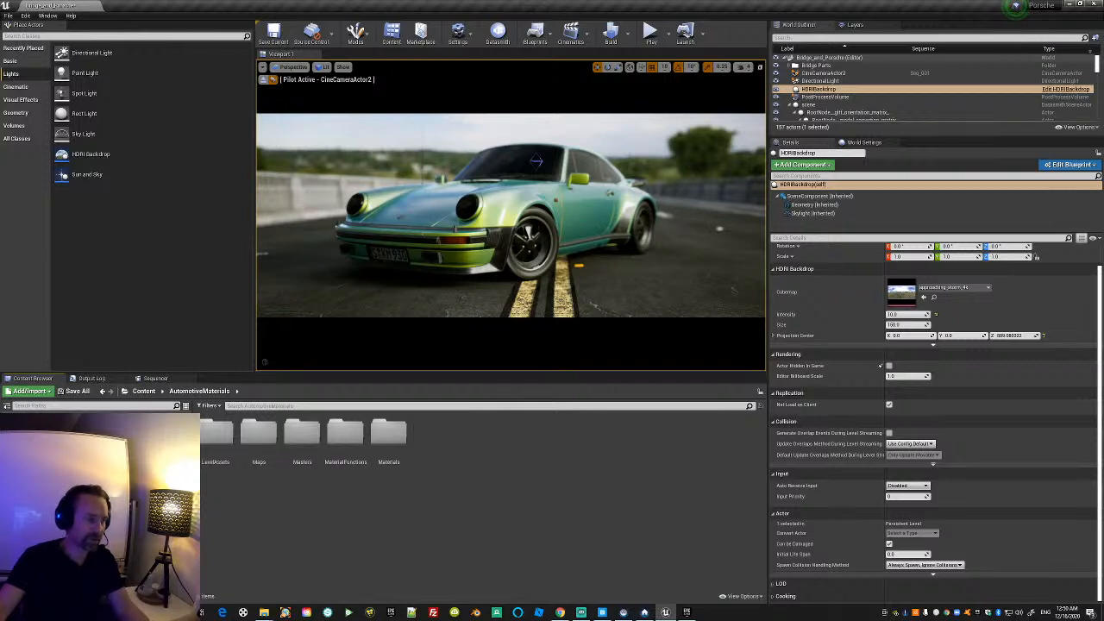
click(43, 424)
double_click(260, 444)
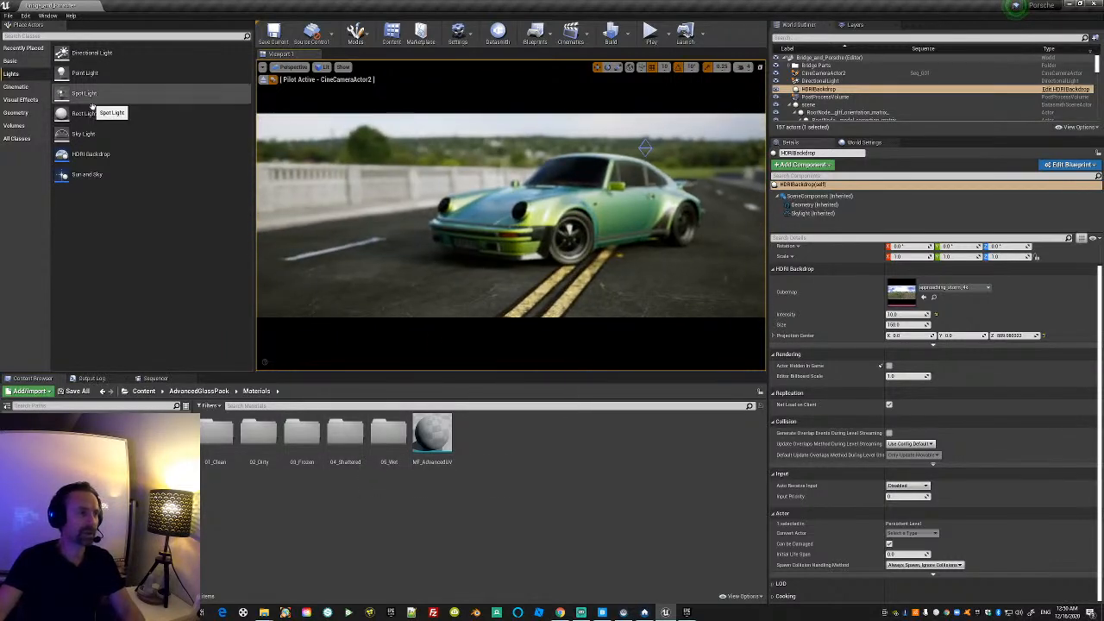
Place a basic sphere in front of the car and apply the wet glass master material from the 05_Wet folder to it.
click(10, 60)
drag(99, 175, 382, 276)
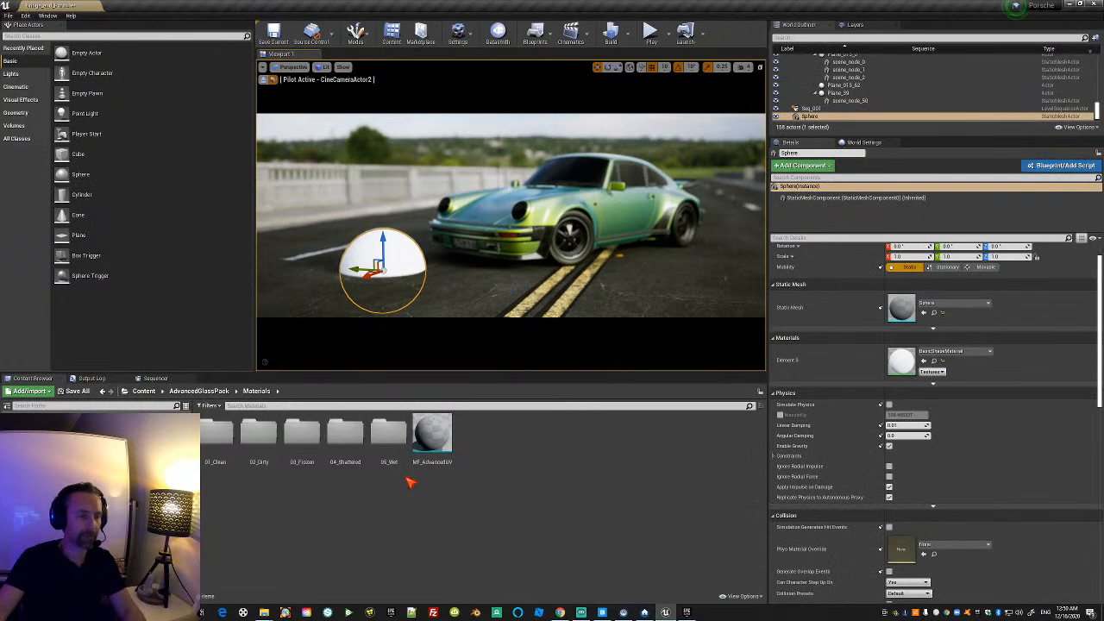
double_click(390, 431)
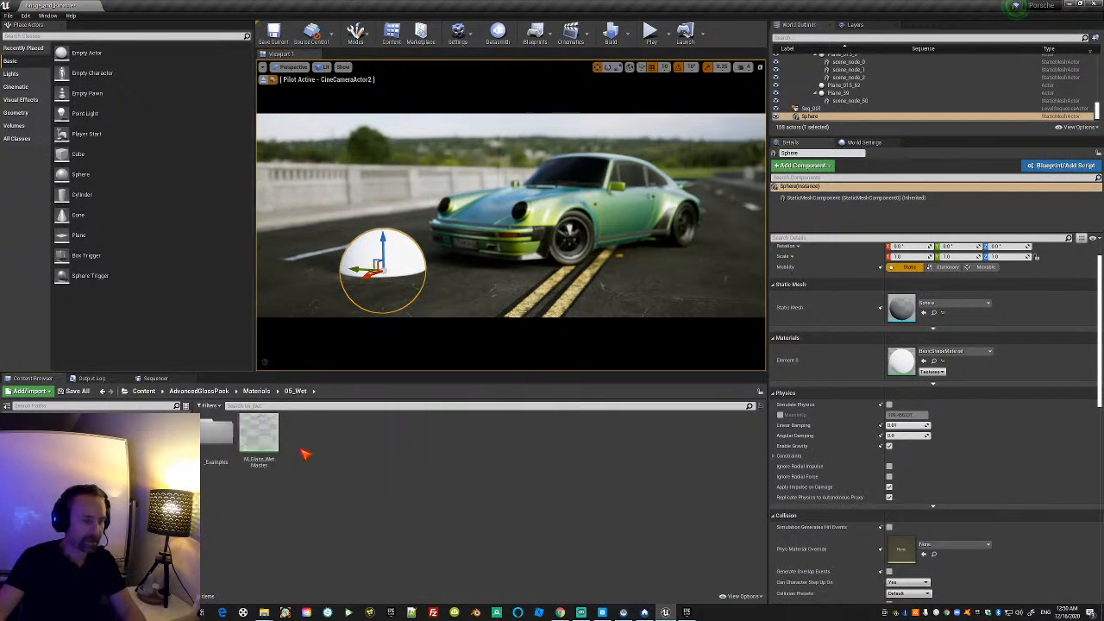
drag(261, 430, 385, 190)
right_drag(419, 256, 492, 254)
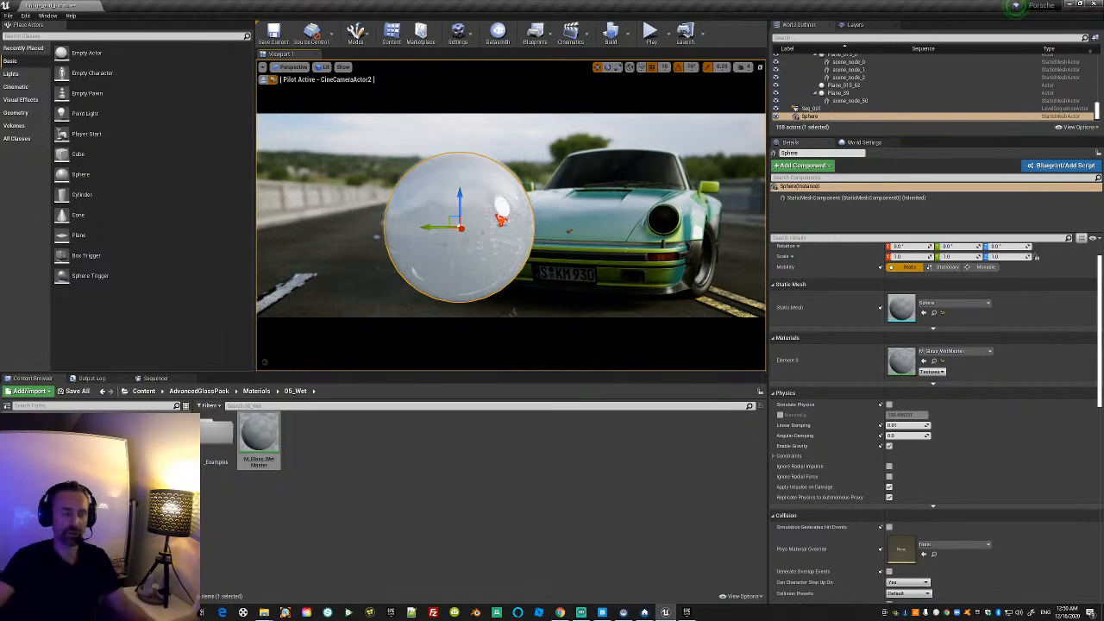
right_drag(506, 250, 536, 233)
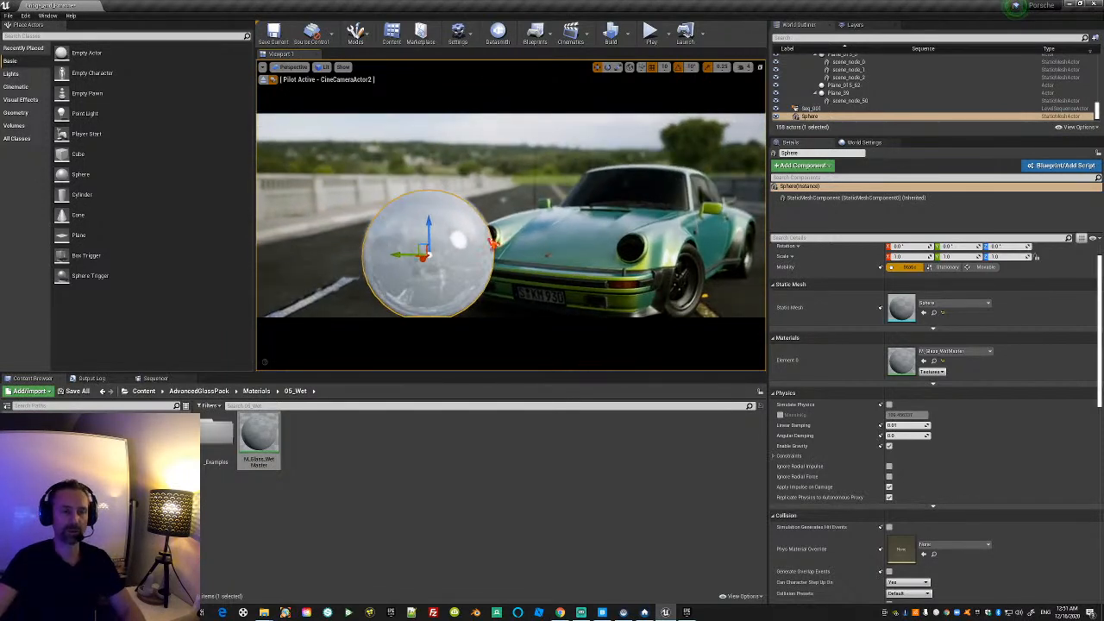
Move the glass sphere along its Y axis, farther away from the car.
drag(384, 253, 329, 253)
right_drag(337, 302, 403, 299)
key(s)
Select the car's windshield and locate its assigned glass material in the content library.
right_drag(463, 238, 561, 238)
key(s)
key(w)
key(d)
key(s)
click(510, 204)
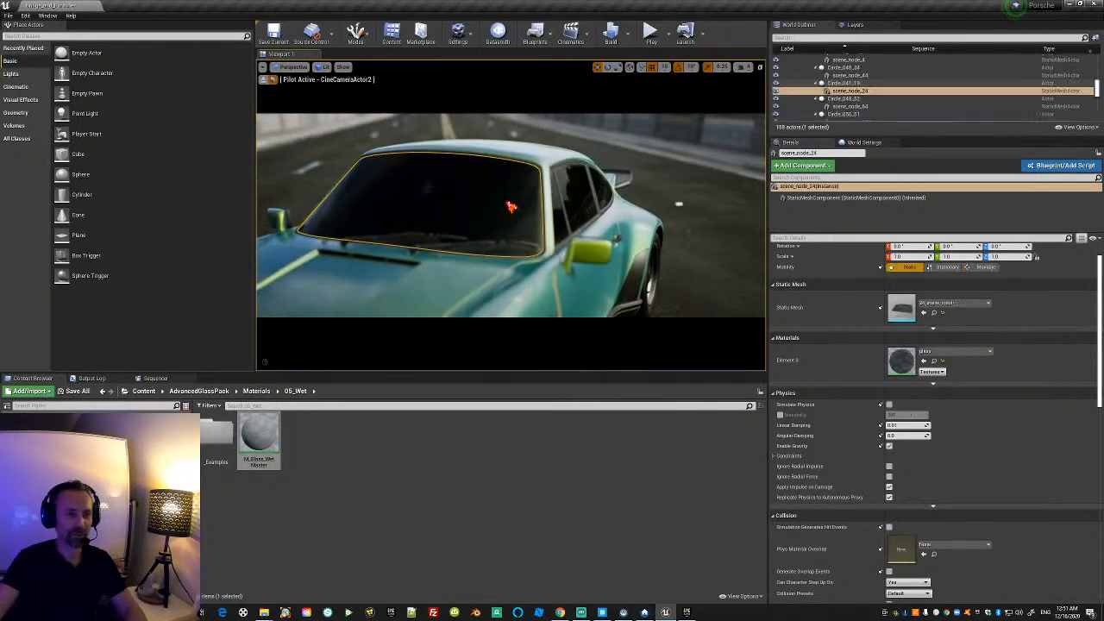
scroll(956, 382, up, 1)
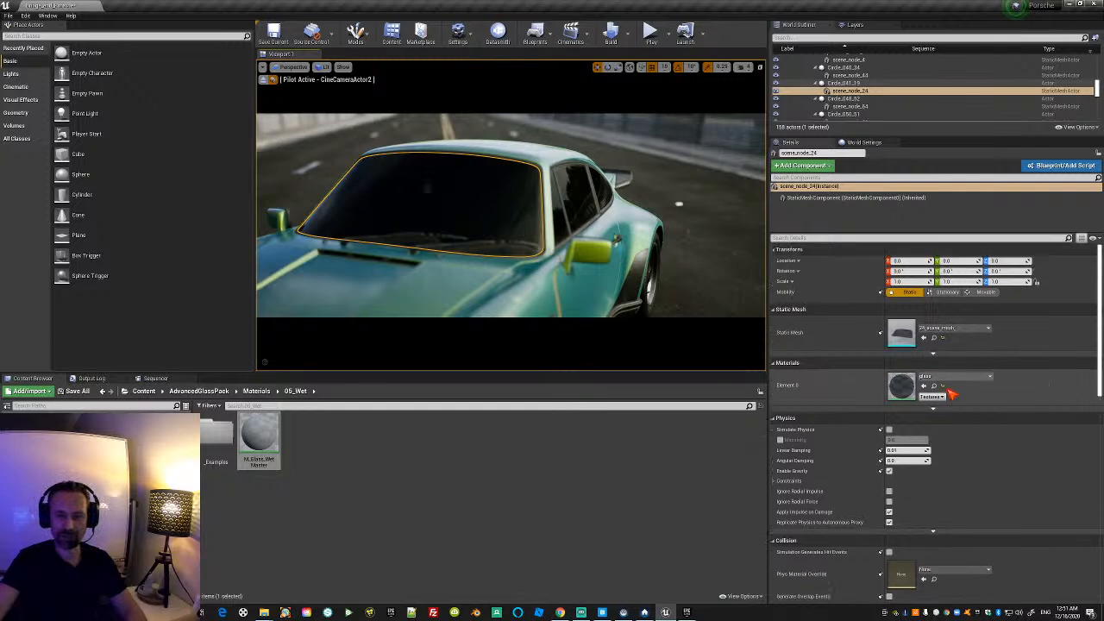
click(935, 388)
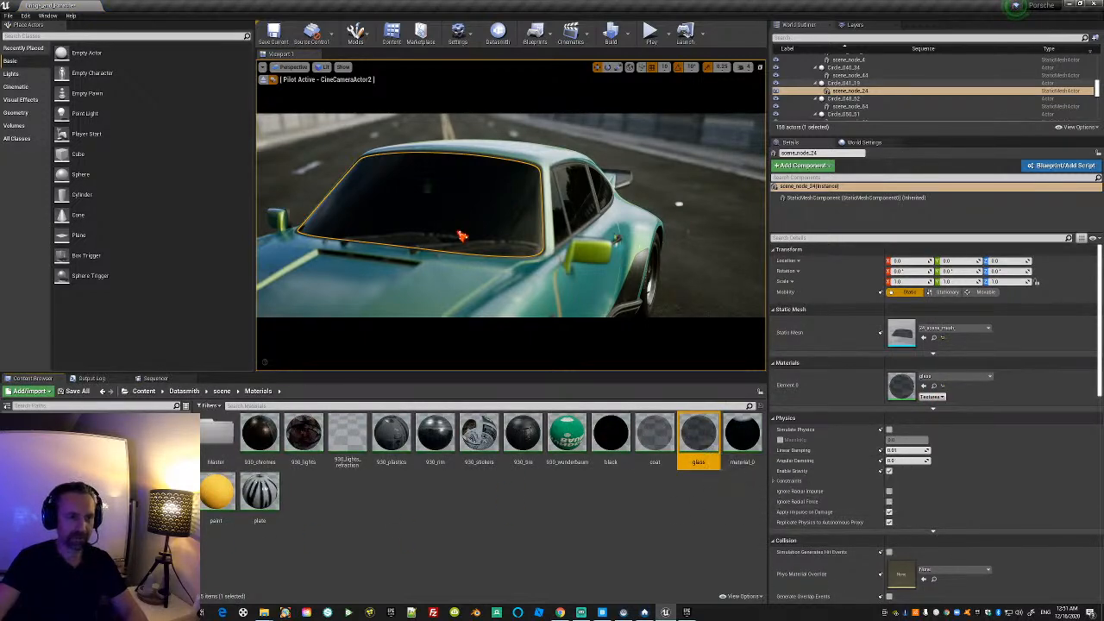
Duplicate the windshield, place the copy beside the front of the car and frame it in the view.
scroll(467, 249, down, 5)
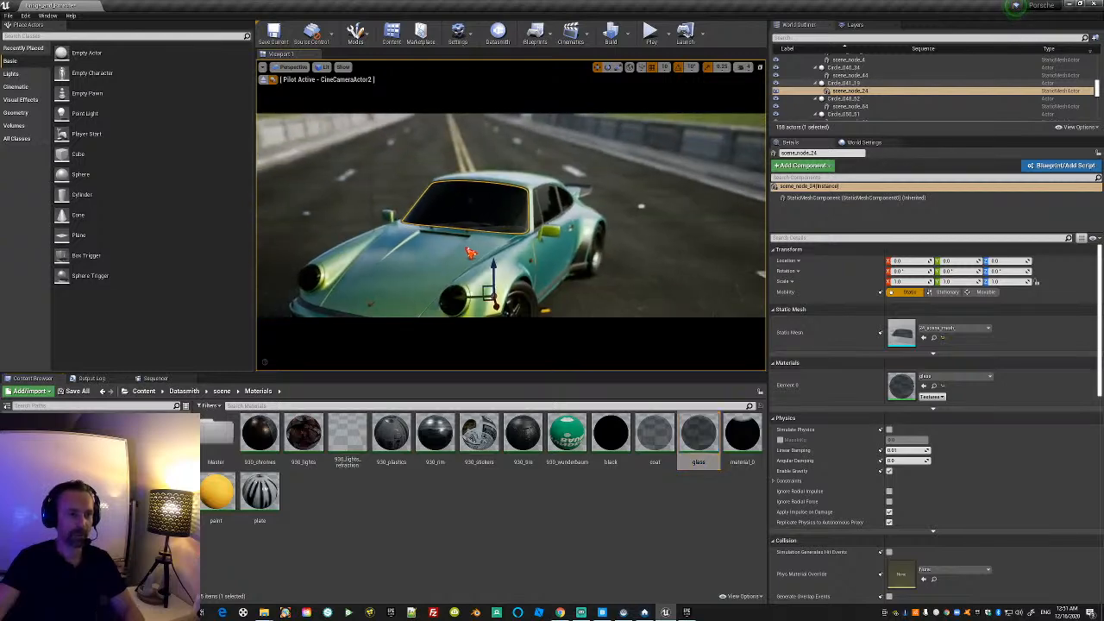
click(302, 268)
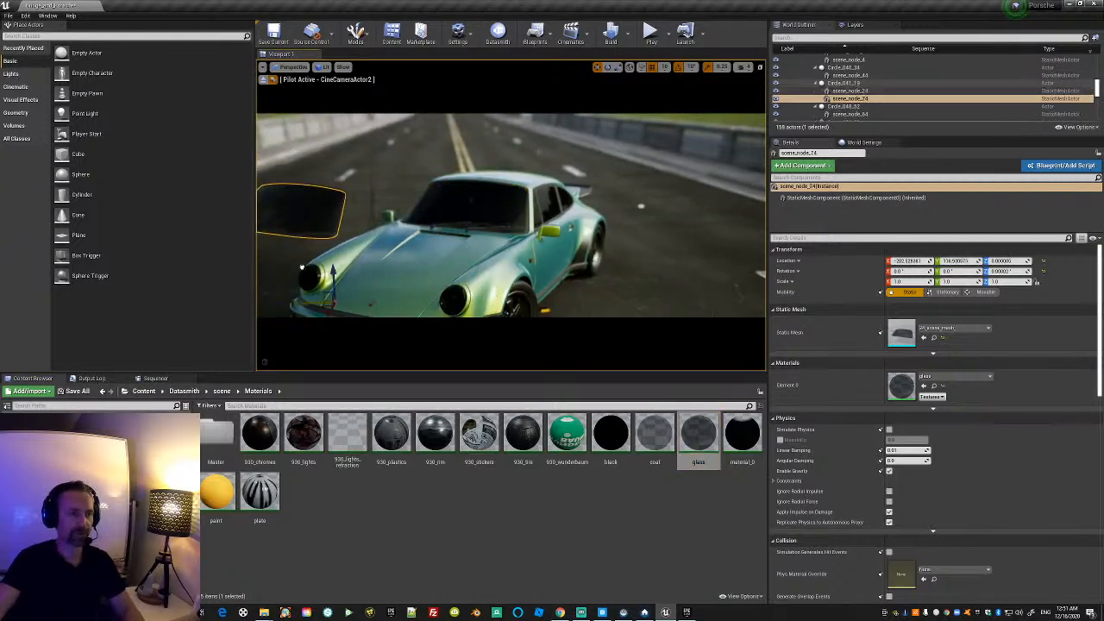
key(f)
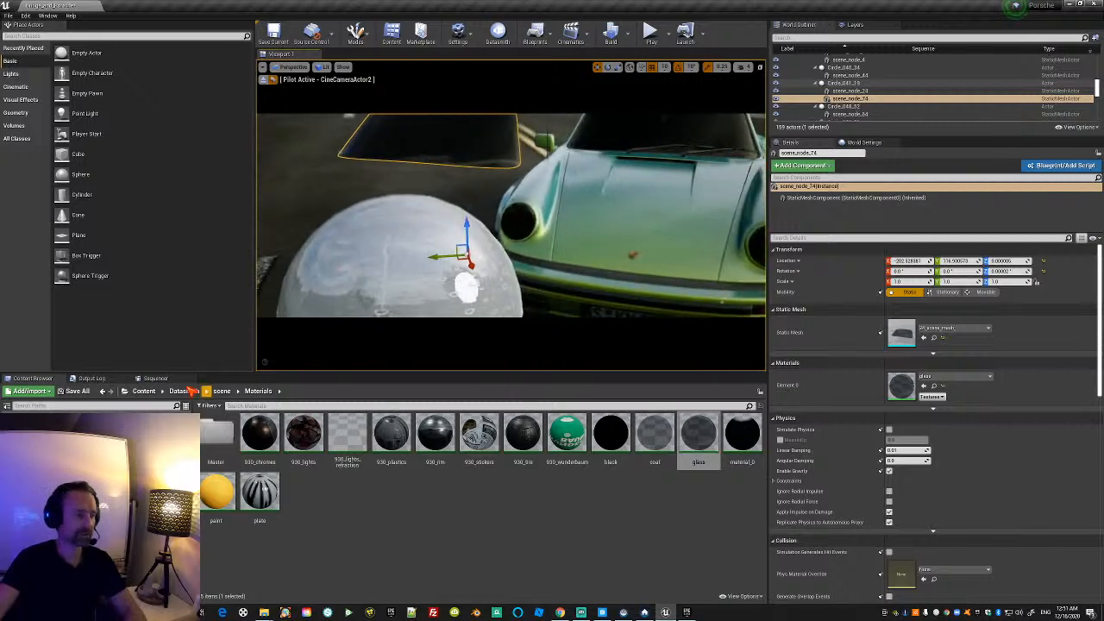
Apply the wet glass master material from the 05_Wet folder to the windshield copy.
click(73, 492)
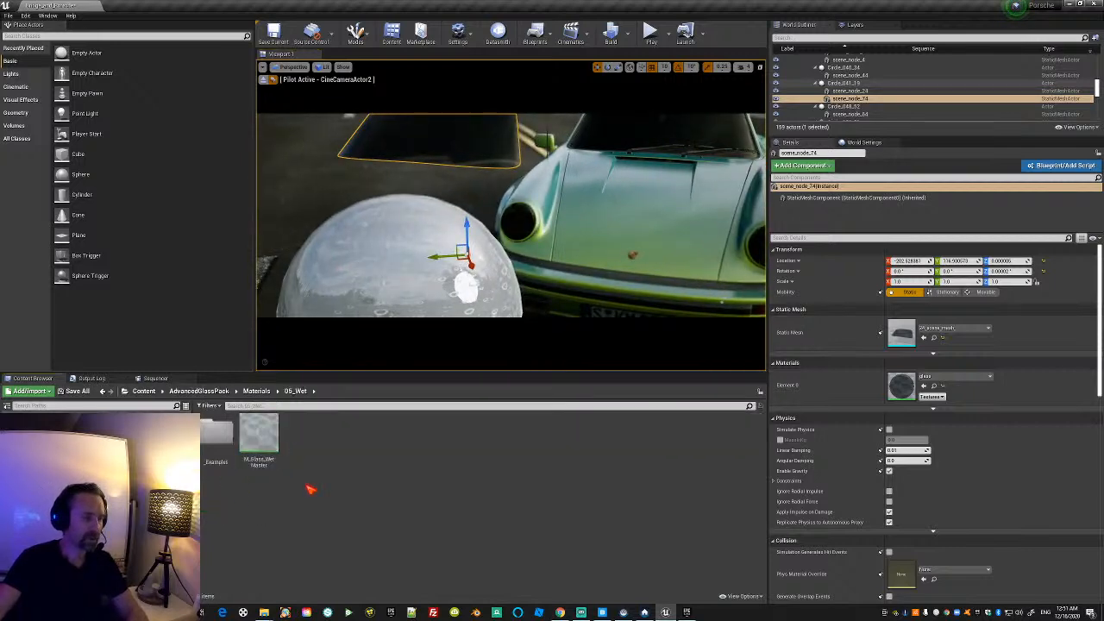
drag(261, 447, 416, 160)
right_drag(438, 176, 437, 183)
Undo the last property change and delete the glass test sphere.
click(449, 255)
key(Escape)
right_drag(449, 254, 467, 276)
key(ctrl+z)
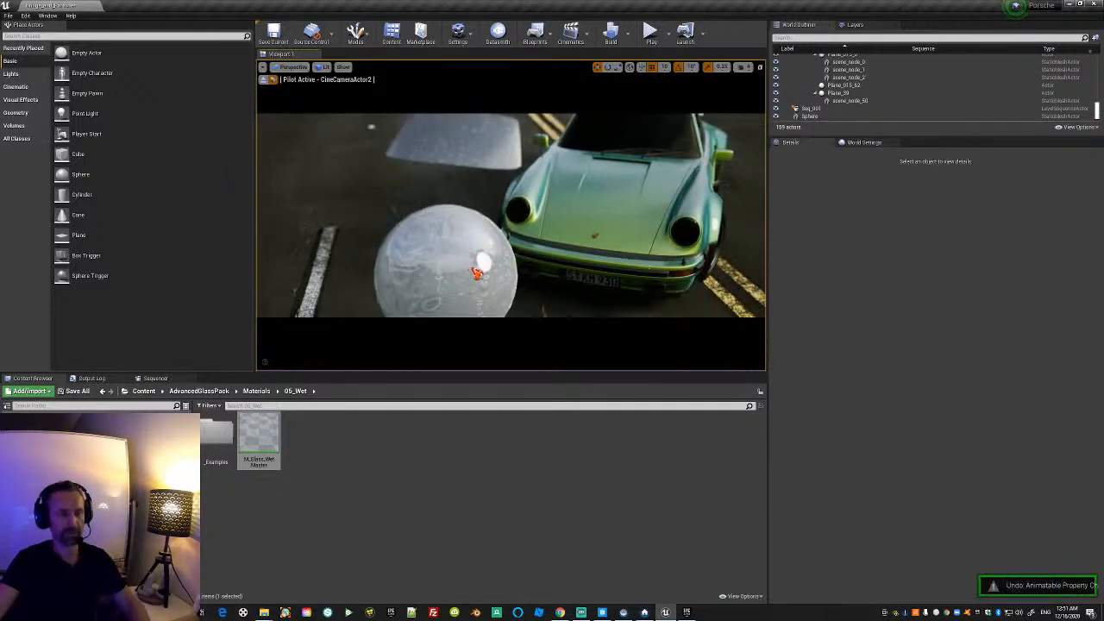
click(475, 270)
key(Delete)
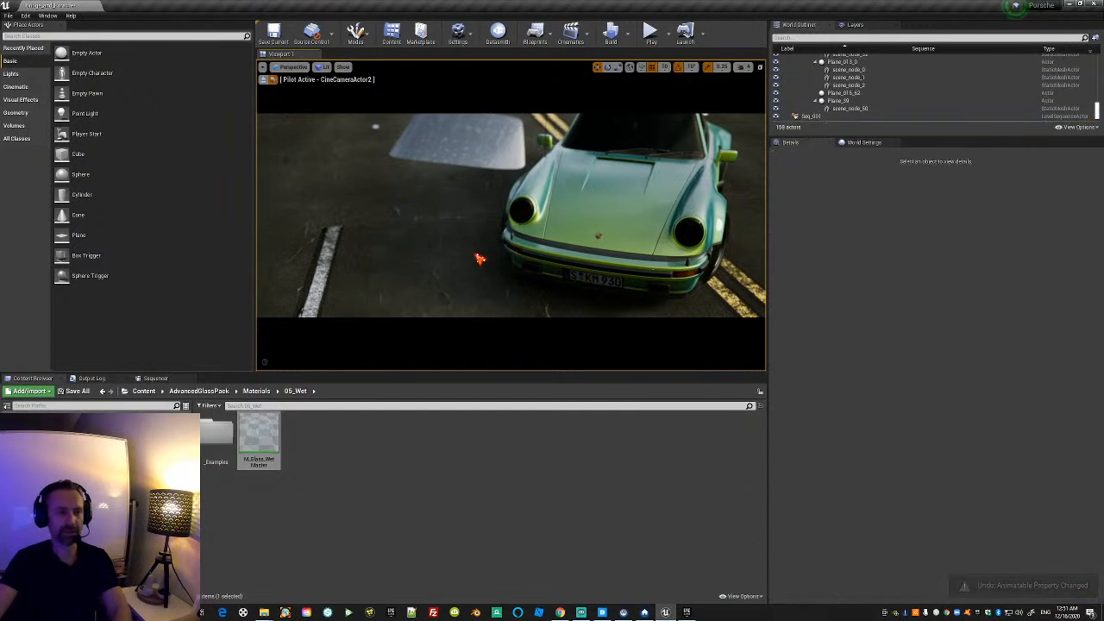
Select the windshield copy and stop piloting the cine camera.
right_drag(480, 266, 481, 207)
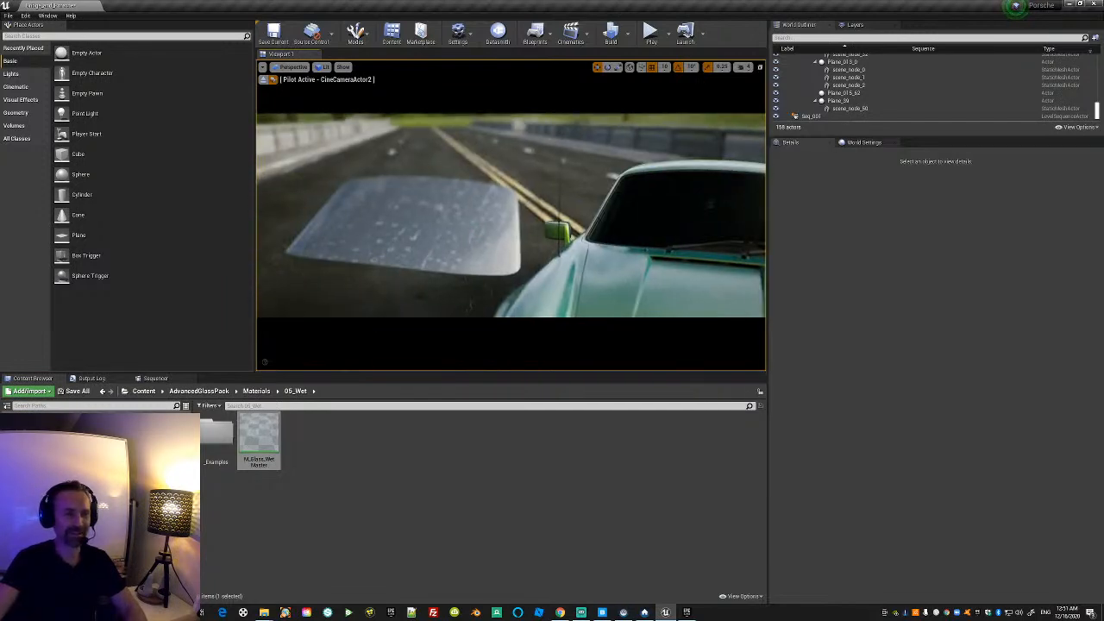
click(453, 239)
click(264, 80)
Examine the water droplets and reflections of the wet glass on the windshield copy up close.
right_drag(380, 160, 552, 259)
key(w)
key(a)
key(d)
key(a)
key(s)
key(w)
right_drag(431, 269, 471, 276)
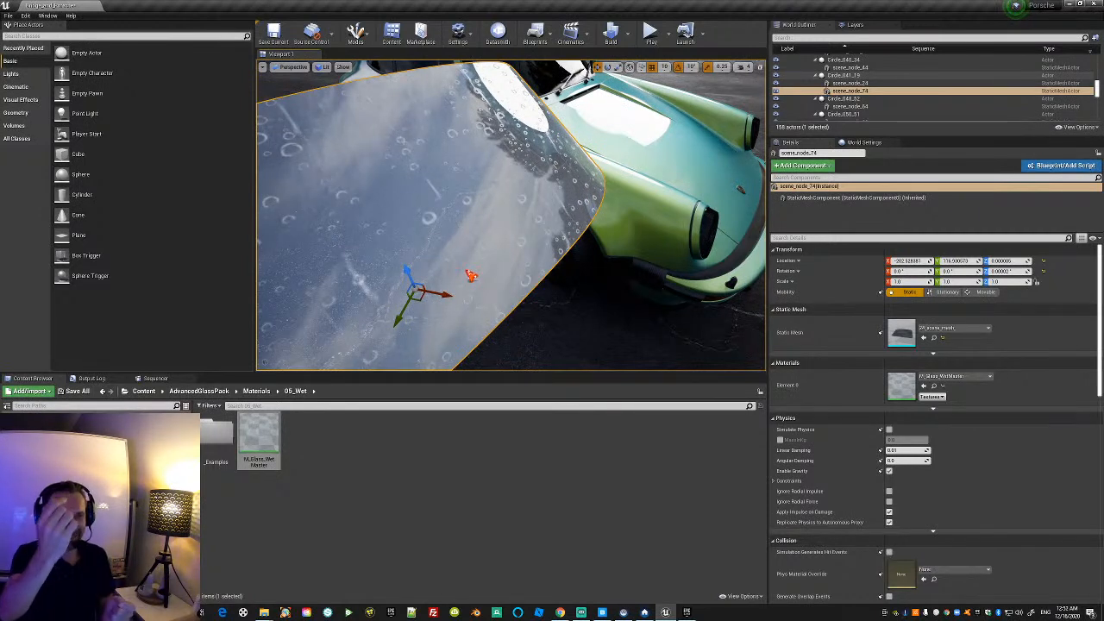
right_drag(456, 269, 452, 255)
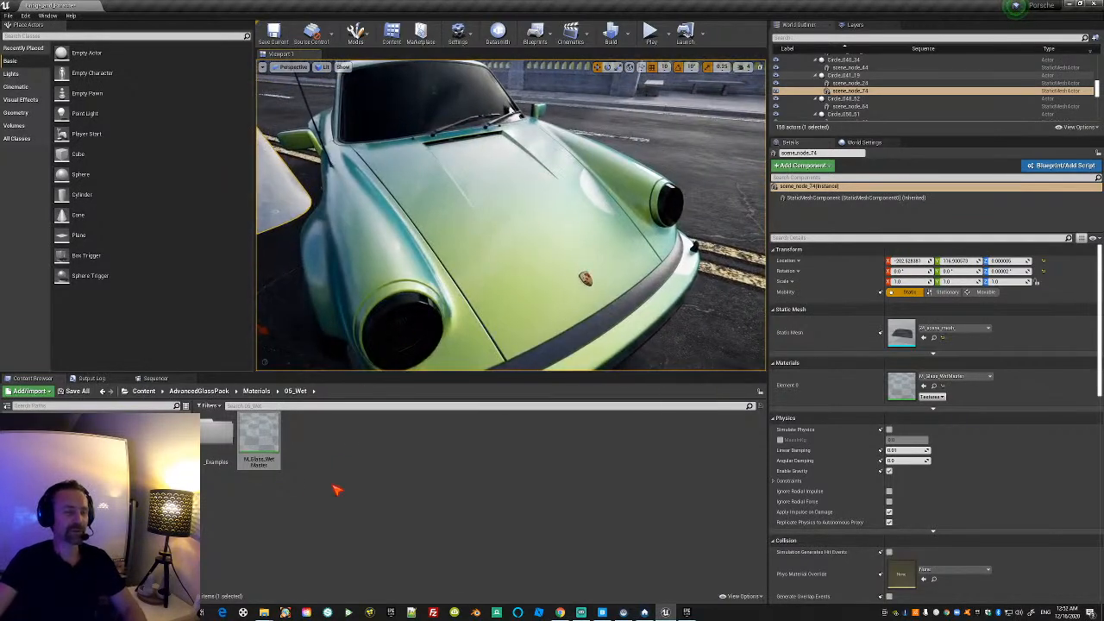
Inspect the node graph of the wet glass master material, close it and compare the windshield copy with the car.
double_click(273, 442)
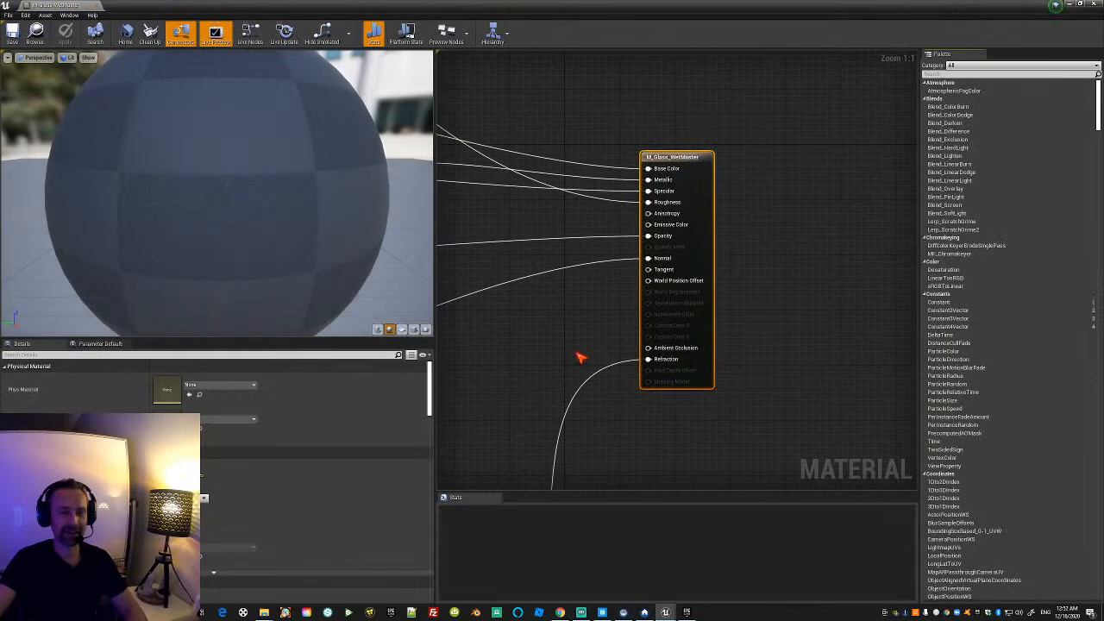
right_drag(581, 357, 695, 295)
scroll(591, 335, down, 5)
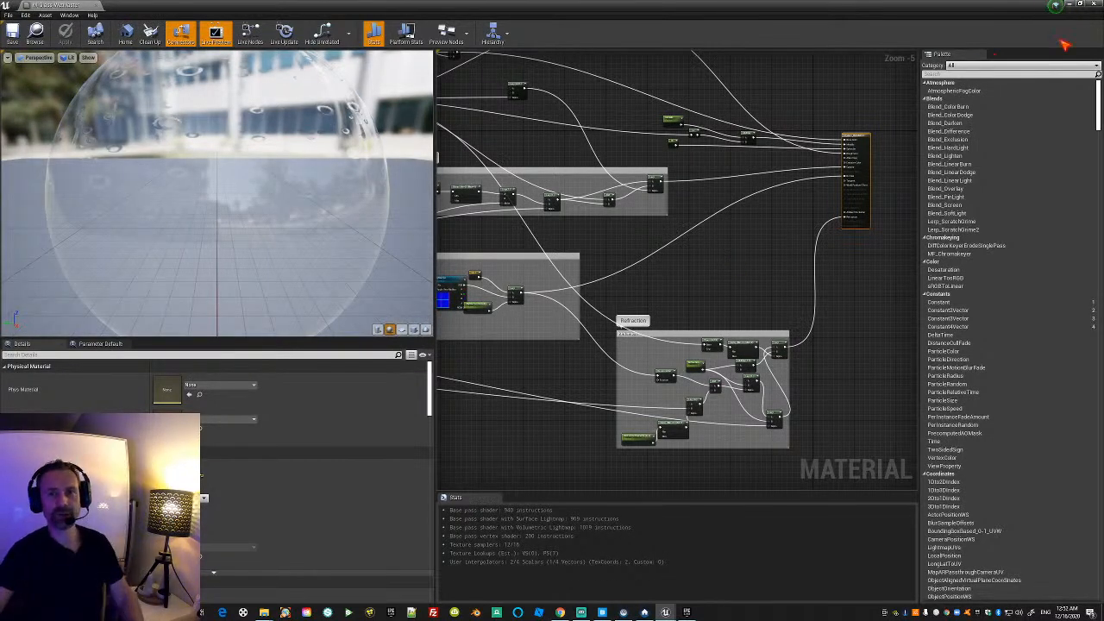
click(1096, 5)
right_drag(492, 201, 413, 201)
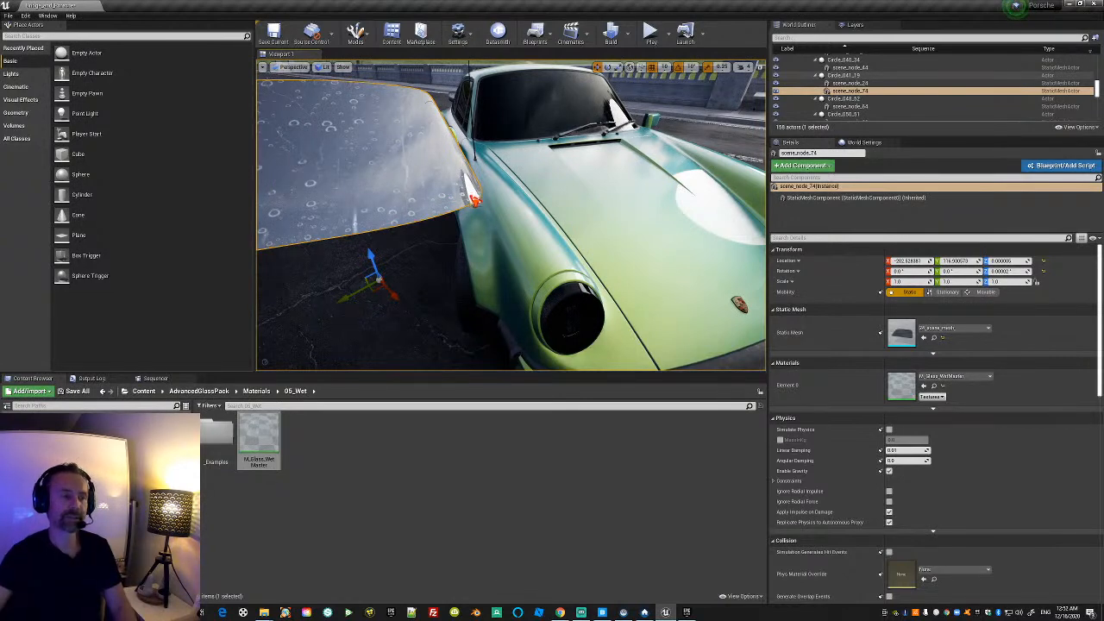
right_drag(444, 213, 503, 233)
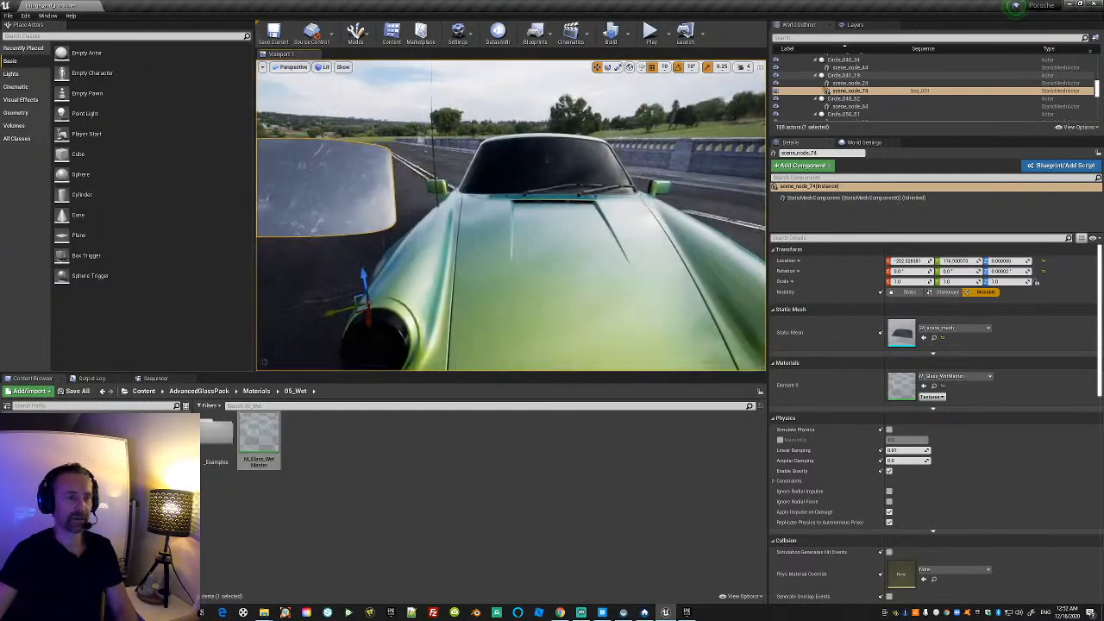
Try the wet glass master material on the car's own windshield and undo it.
drag(261, 435, 545, 183)
mouse_move(545, 217)
right_down()
mouse_move(531, 217)
mouse_move(538, 226)
mouse_move(540, 214)
right_up()
key(ctrl+z)
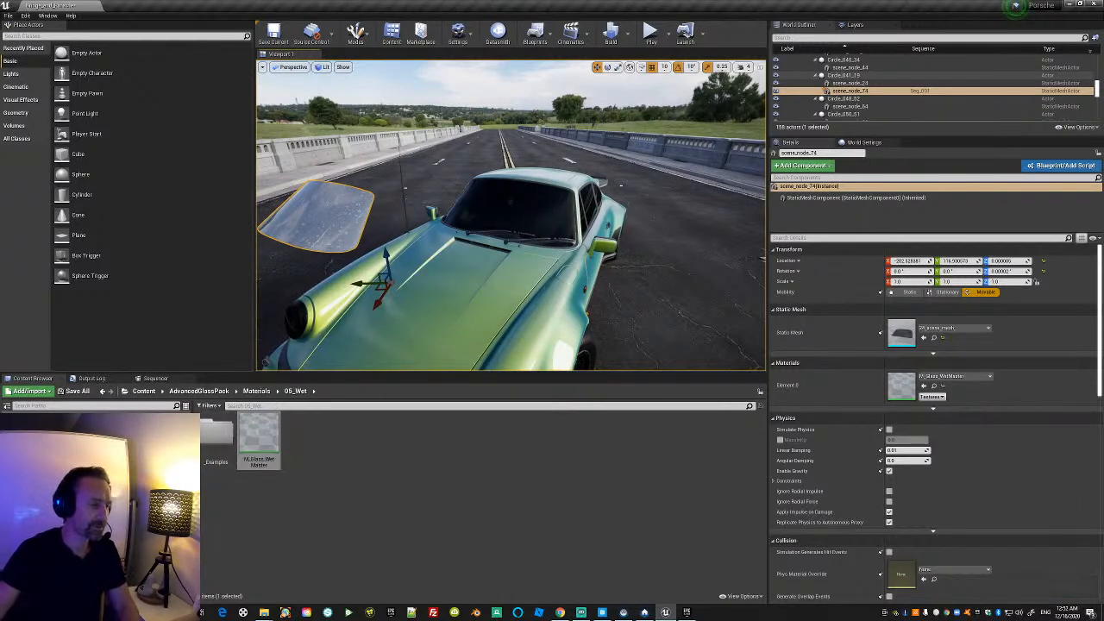
Apply the shattered glass master material from the 04_Shattered folder to the windshield copy and check it from several distances.
click(112, 483)
drag(259, 438, 350, 229)
right_drag(341, 295, 346, 297)
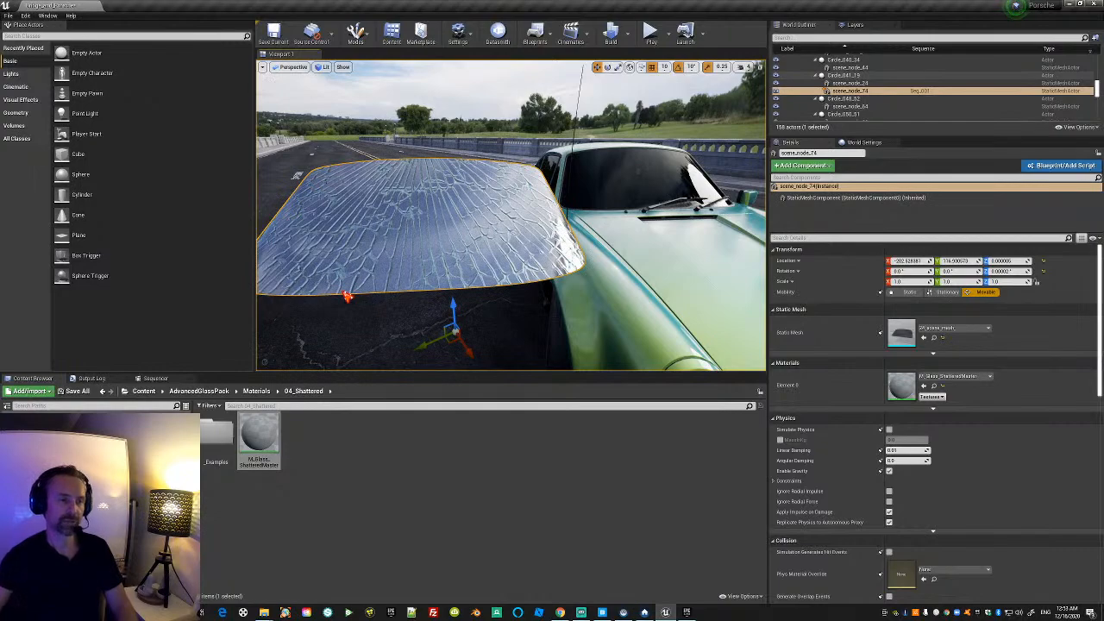
right_drag(422, 295, 421, 295)
key(w)
right_drag(510, 216, 420, 232)
key(s)
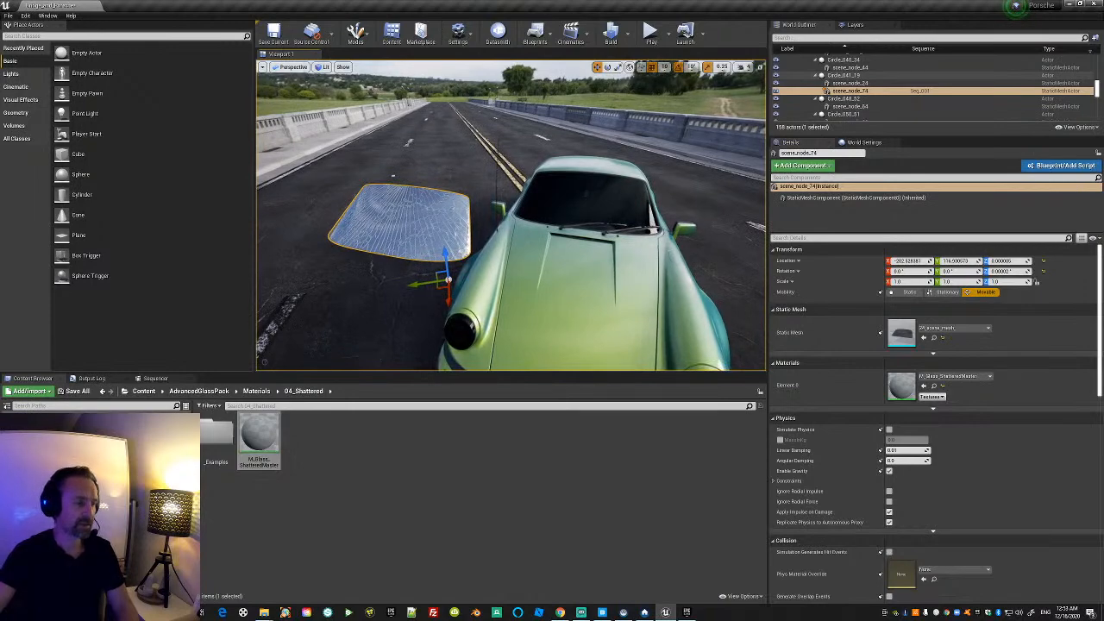
Select the car's headlight glass and locate its assigned 930_lights material in the content library.
right_drag(564, 336, 434, 239)
key(w)
click(434, 239)
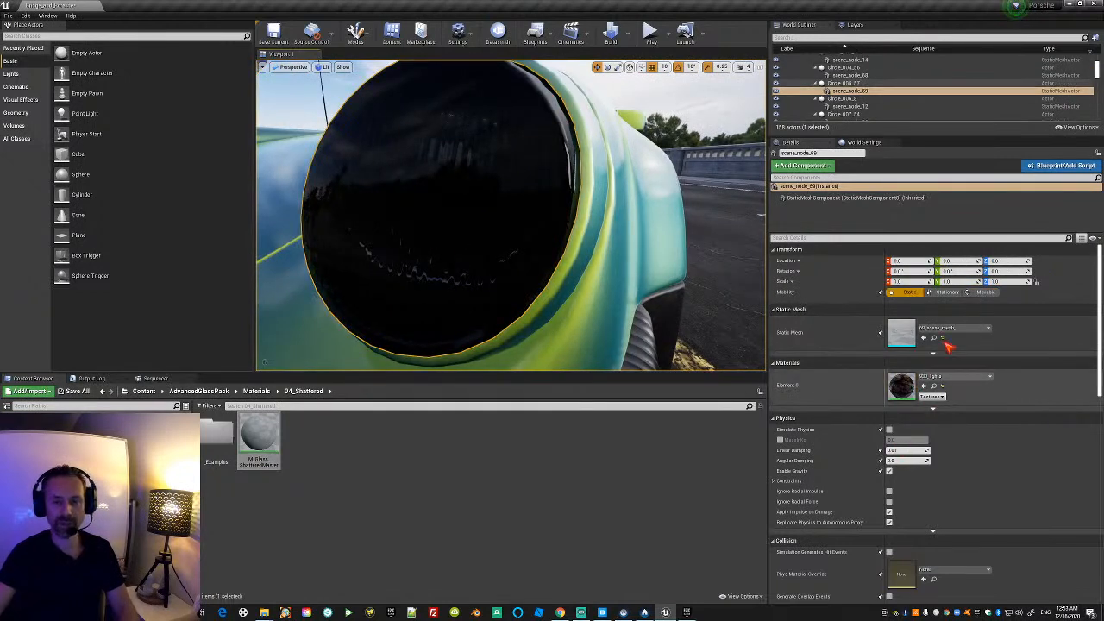
scroll(973, 526, down, 2)
scroll(978, 528, down, 6)
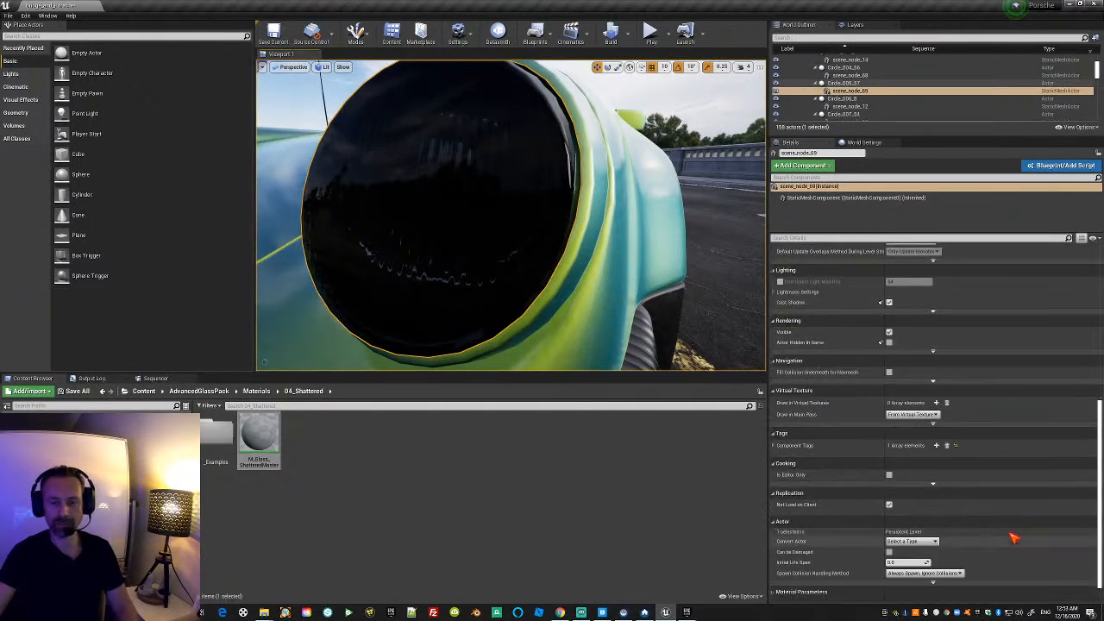
scroll(961, 360, up, 8)
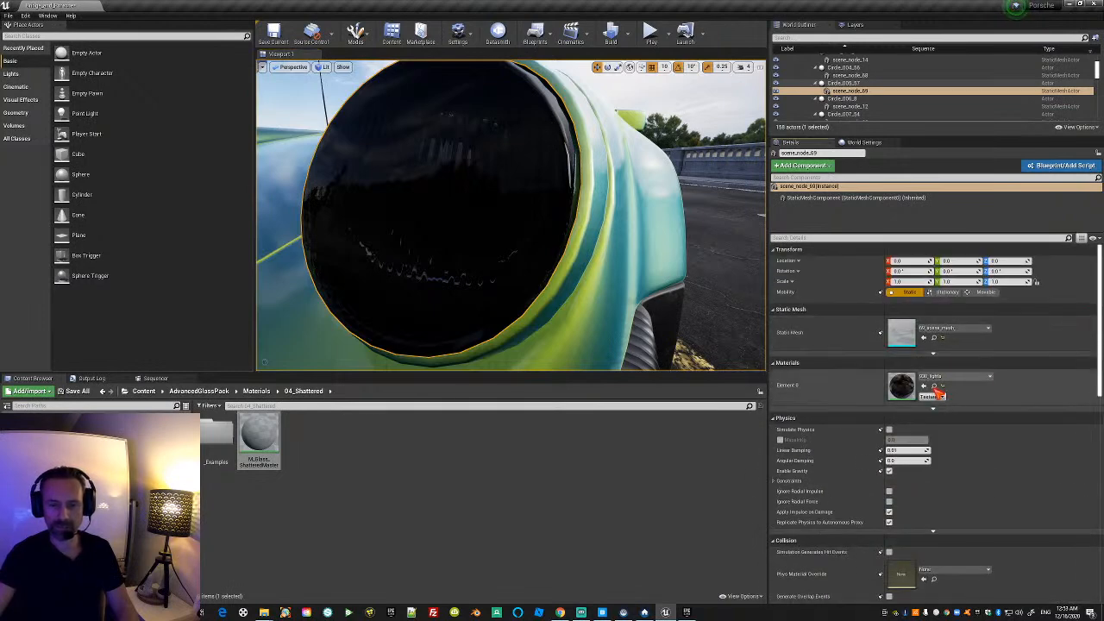
click(933, 385)
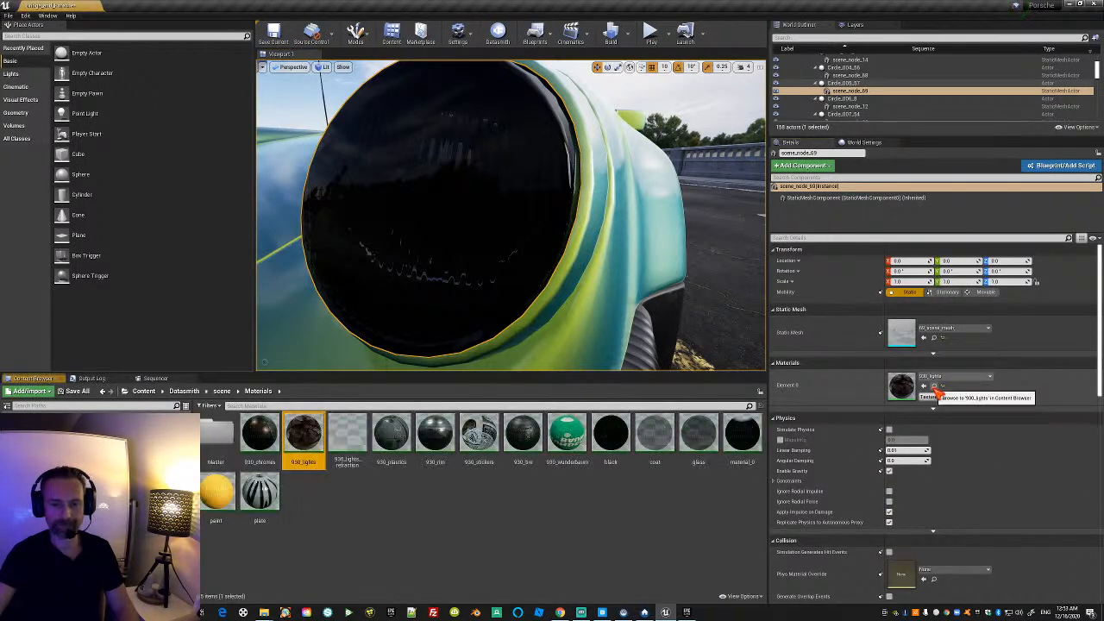
Open the 930_lights material and its parent material, and move the BaseColor Map node clear of the other nodes.
double_click(310, 441)
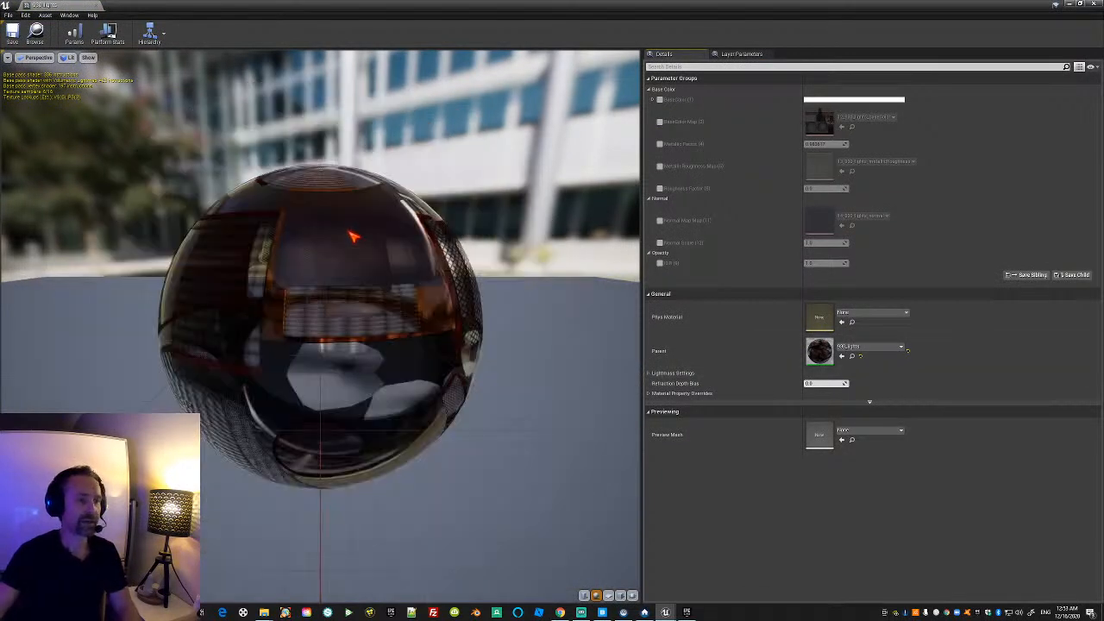
double_click(812, 362)
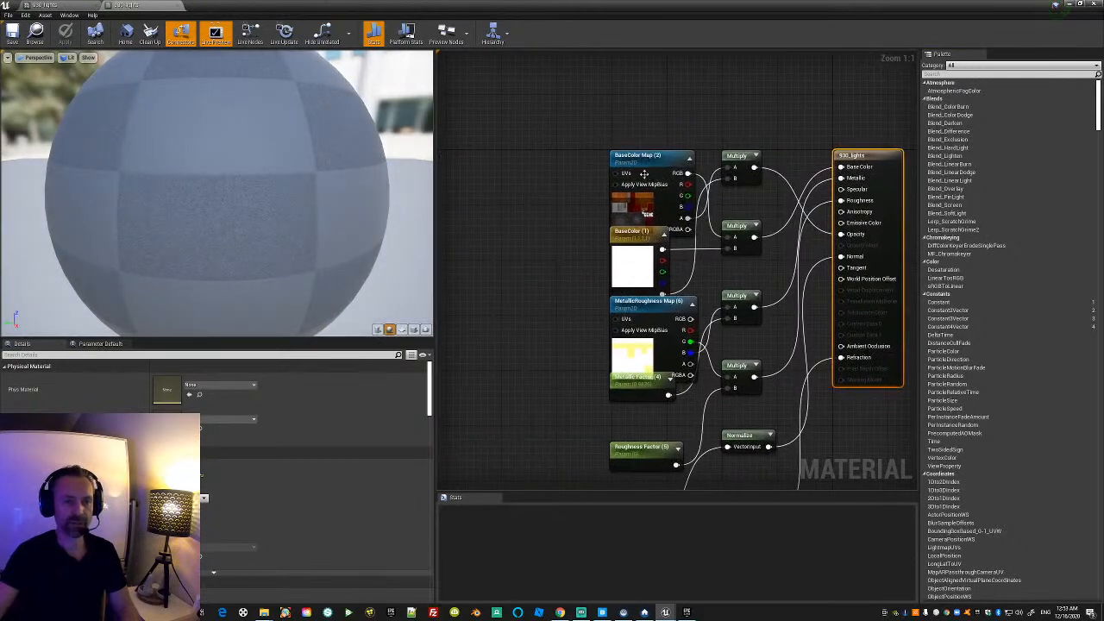
drag(647, 165, 607, 116)
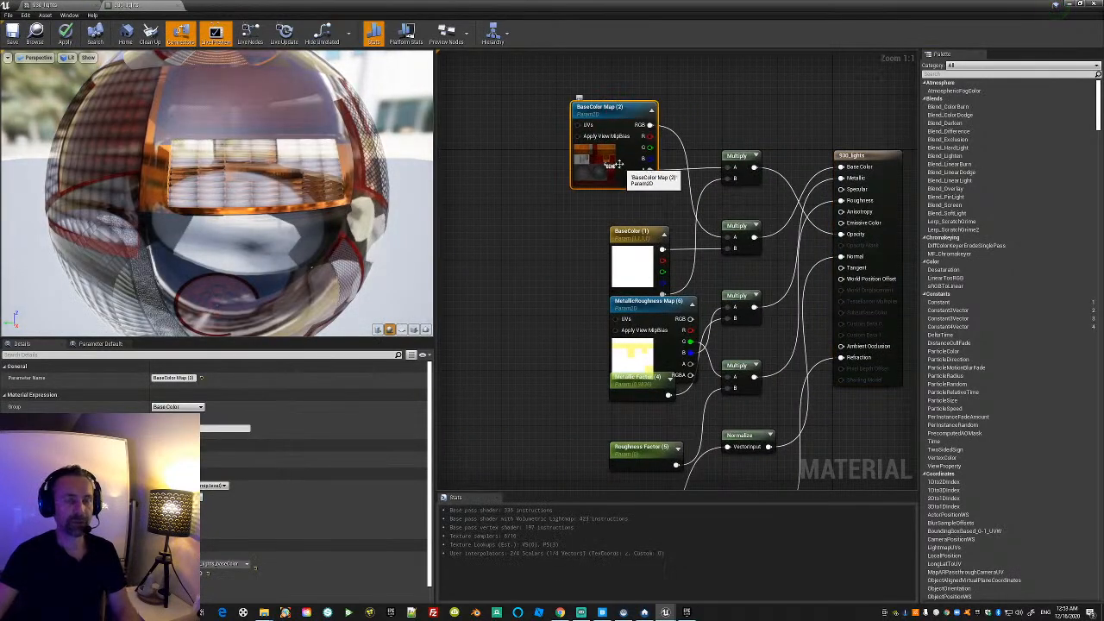
Examine the BaseColor Map texture and its connections in the lights material graph, then return to the level.
scroll(594, 178, up, 7)
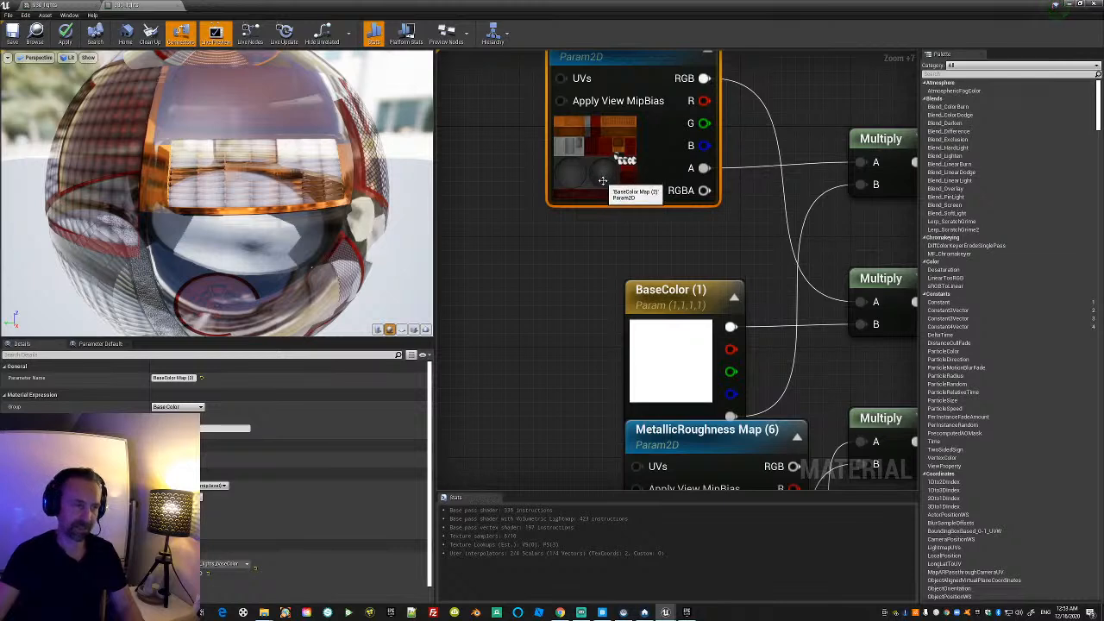
scroll(266, 213, down, 5)
scroll(266, 214, up, 6)
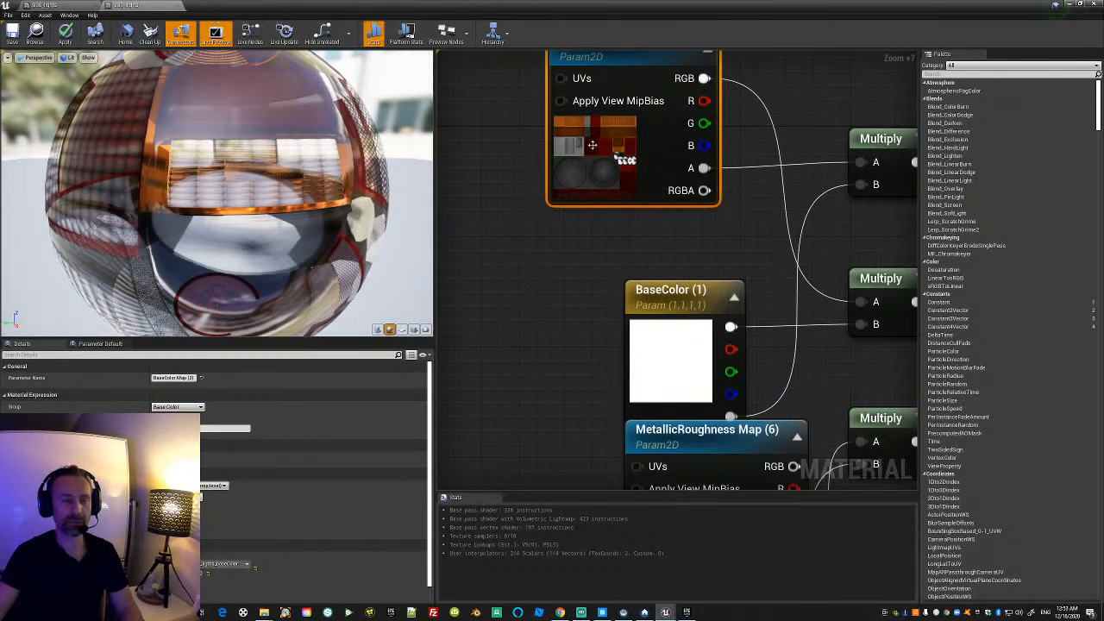
scroll(680, 268, down, 3)
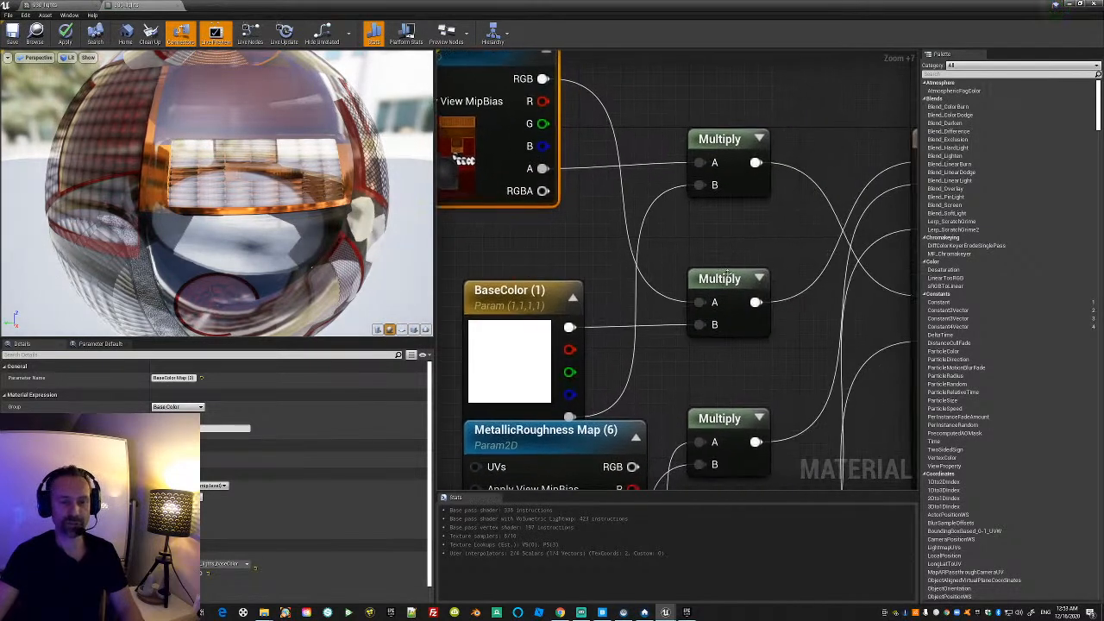
scroll(733, 273, down, 2)
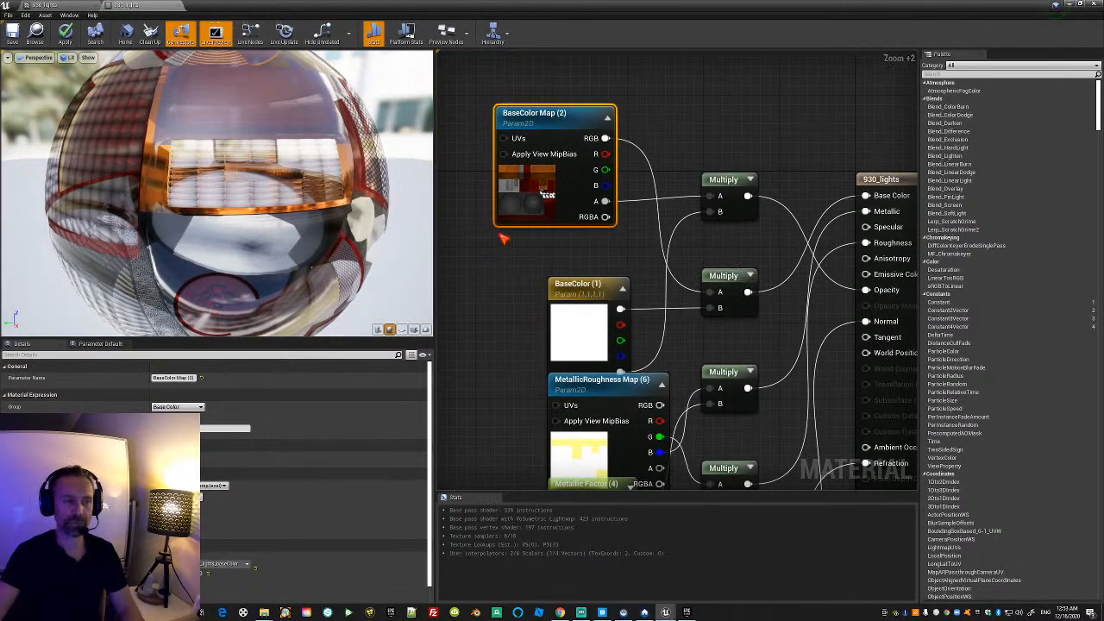
click(1077, 6)
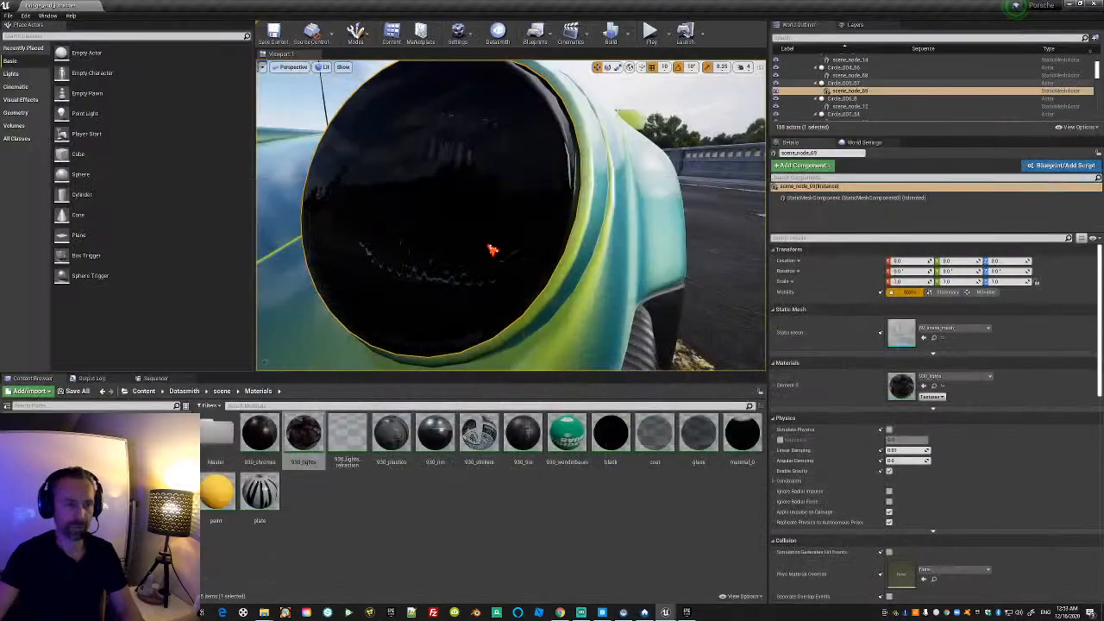
Duplicate the headlight glass mesh and place the copy in front of the car.
key(f)
alt+drag(545, 255, 422, 252)
alt+drag(509, 241, 615, 269)
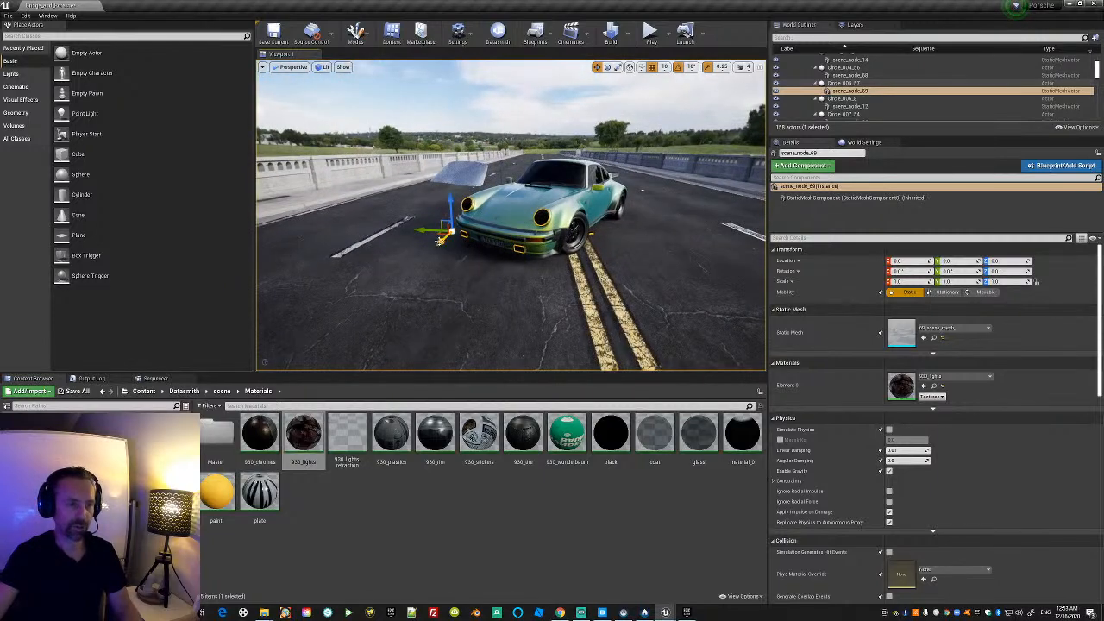
alt+drag(436, 241, 392, 275)
right_drag(510, 225, 508, 267)
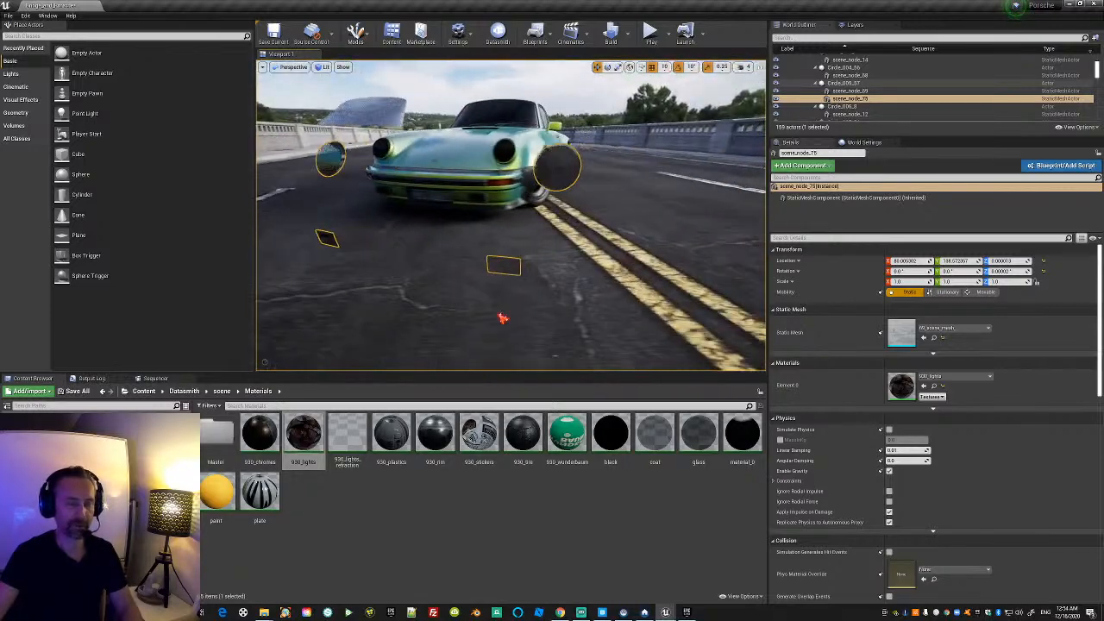
Open the 930_stickers material for a brief look and close the open material editors.
double_click(486, 443)
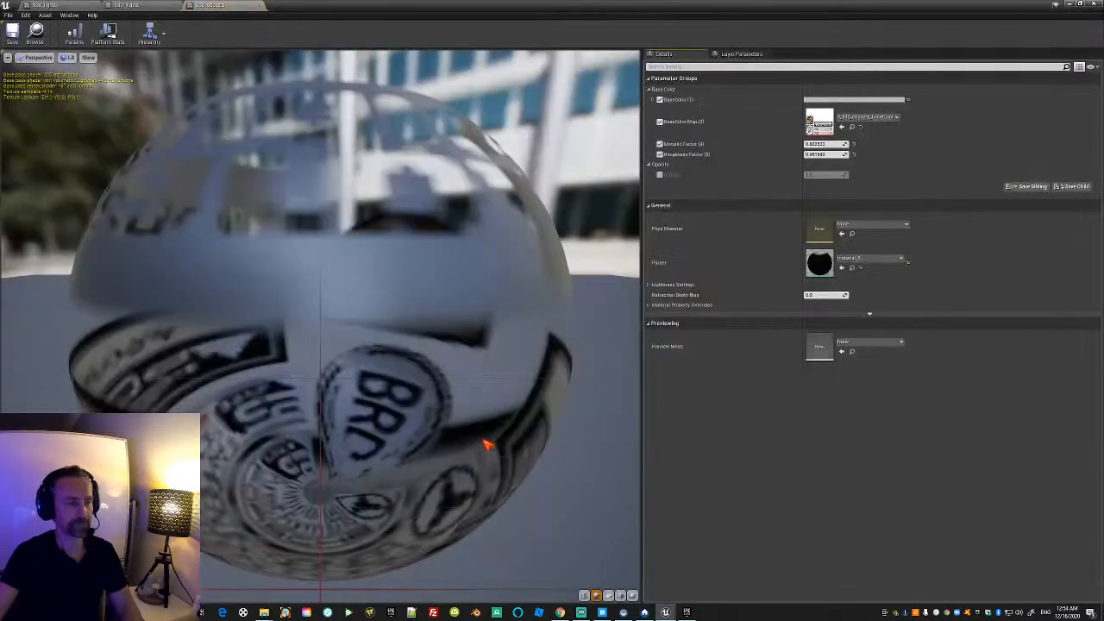
click(1096, 4)
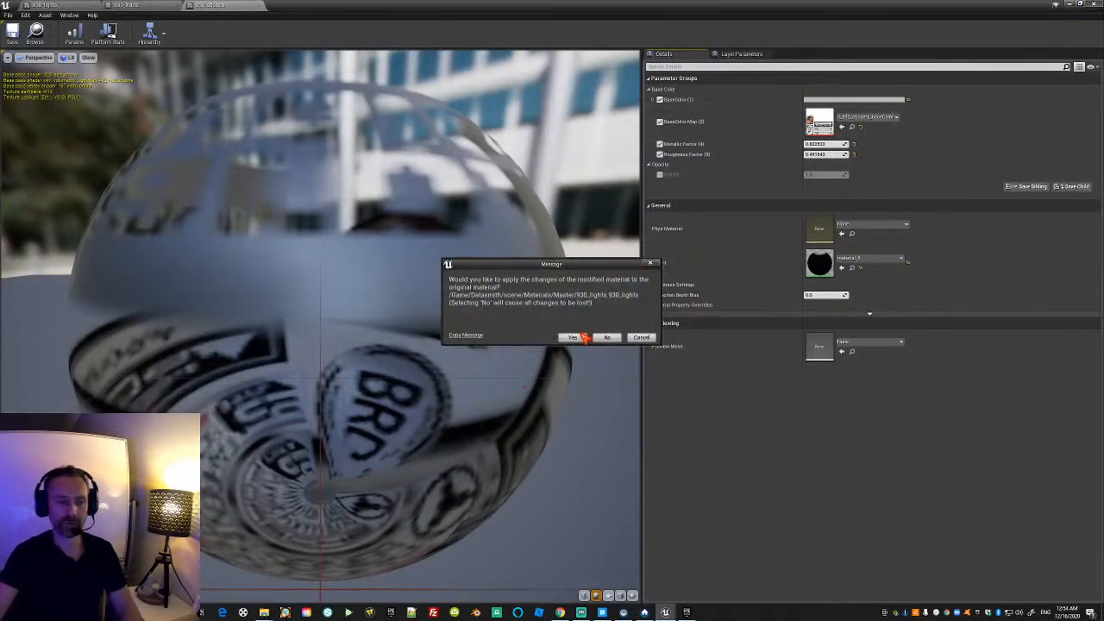
click(575, 336)
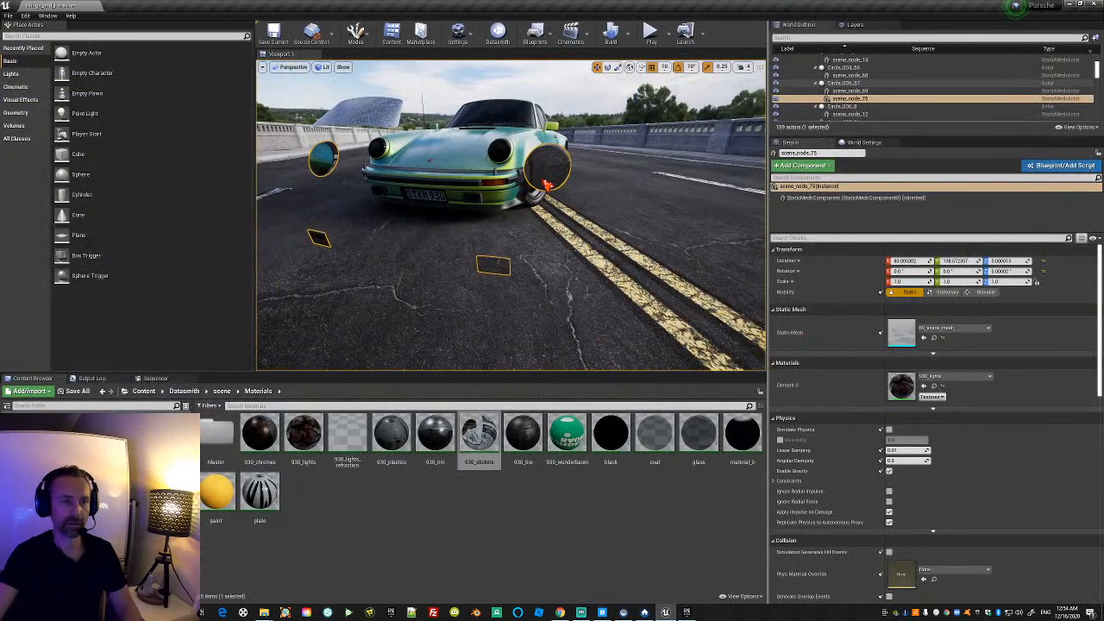
Locate the selected glass mesh's 930_lights material in the content library and open it along with its parent material.
click(934, 386)
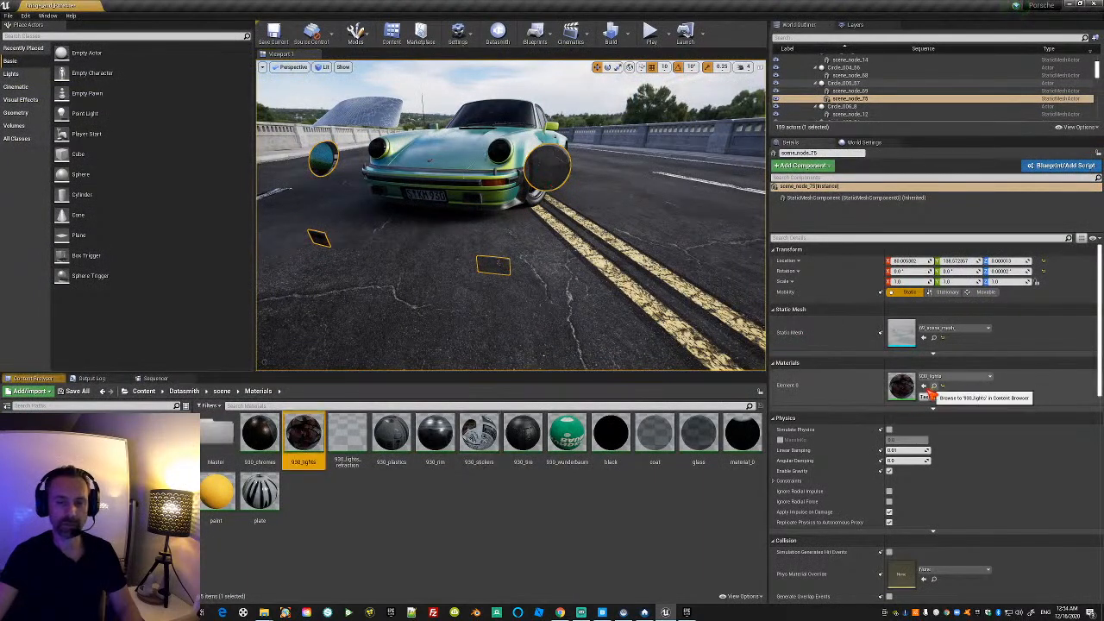
double_click(309, 431)
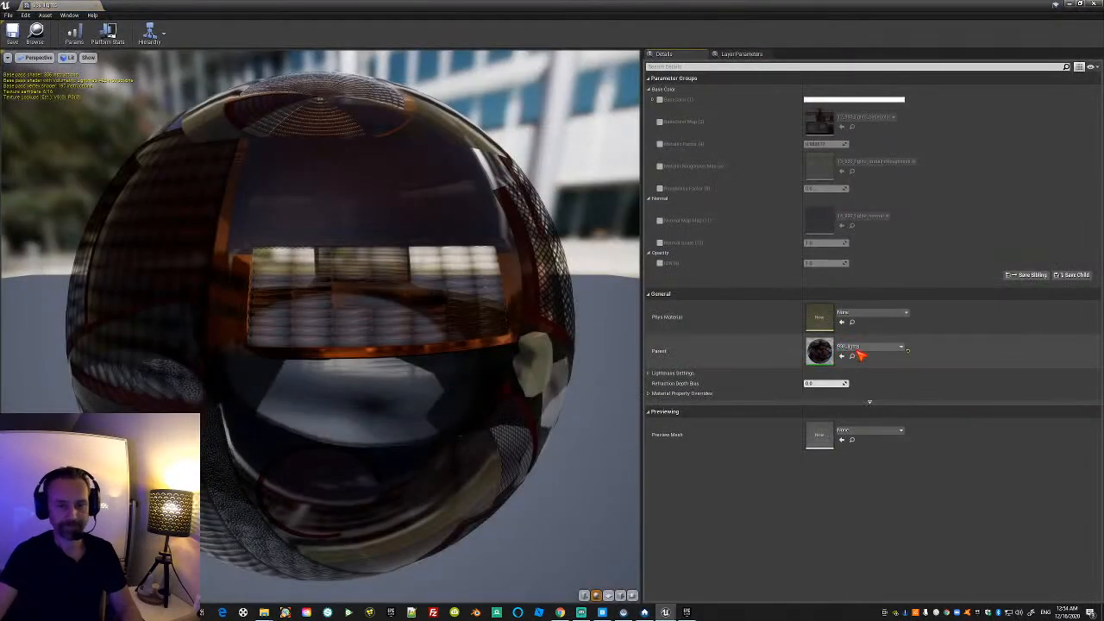
double_click(826, 349)
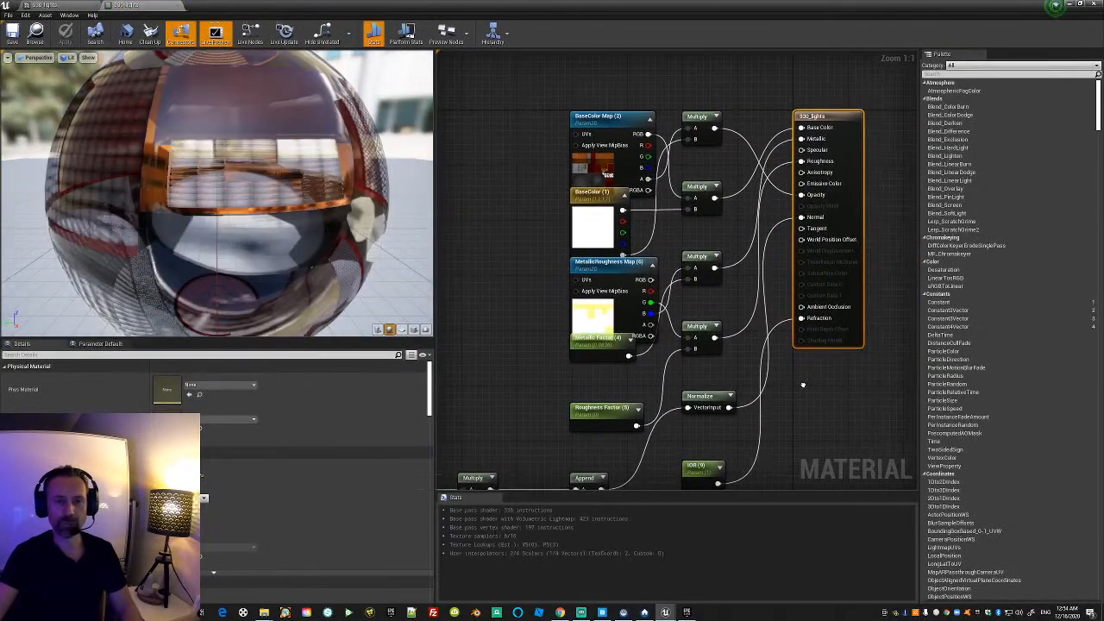
Spread out the BaseColor Map, BaseColor, MetallicRoughness Map, Metallic Factor and Multiply nodes in the lights material graph.
drag(598, 117, 494, 49)
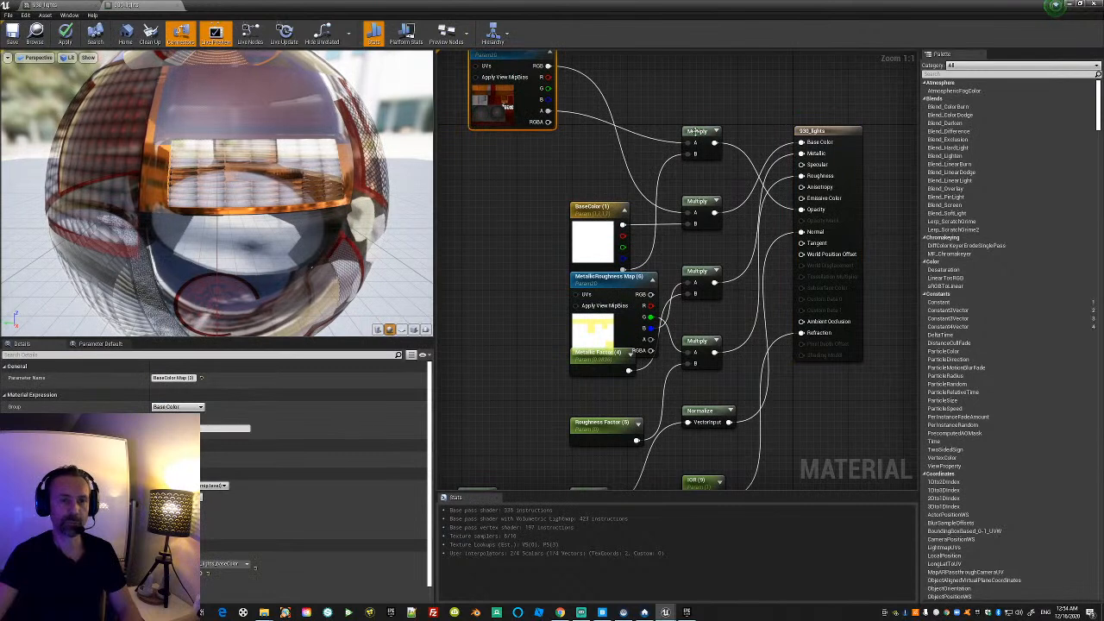
drag(695, 131, 703, 83)
drag(596, 207, 543, 164)
drag(697, 200, 702, 151)
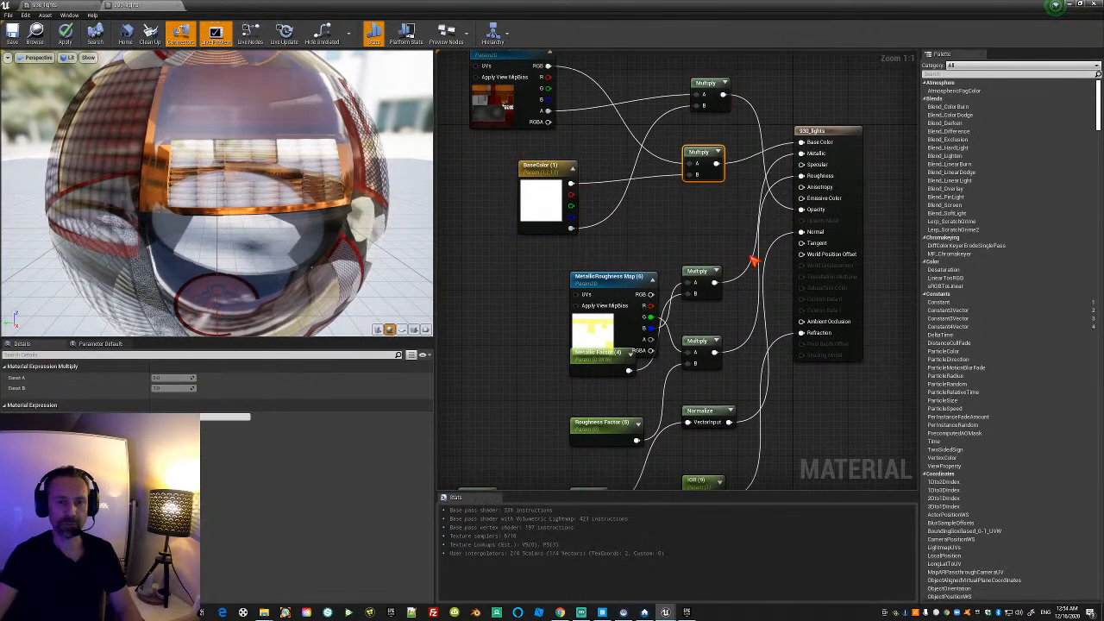
drag(696, 272, 691, 222)
drag(604, 277, 502, 235)
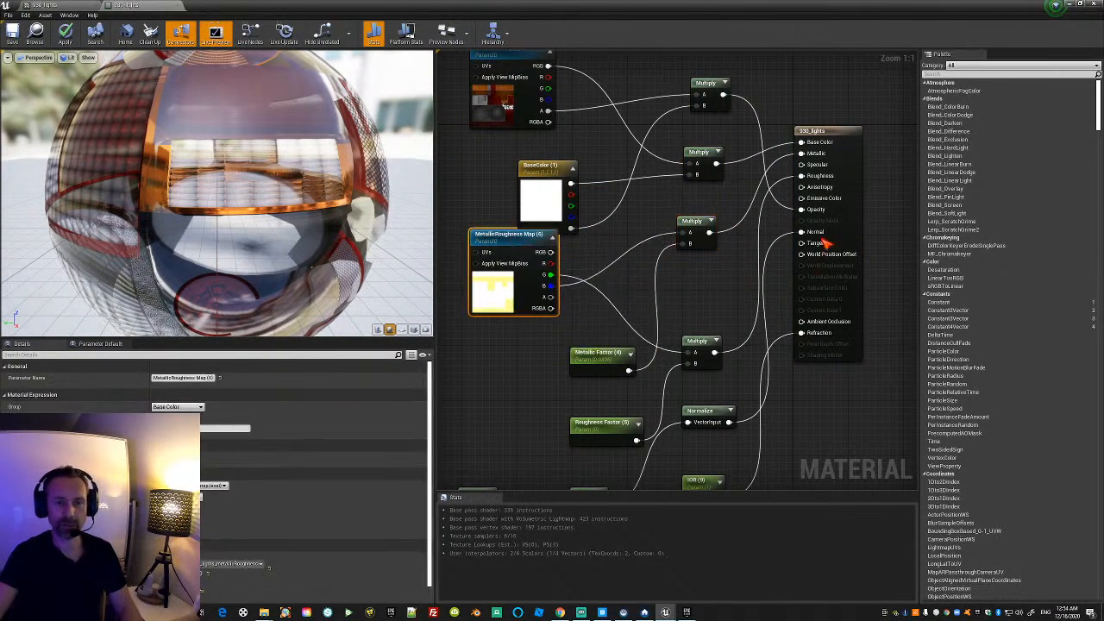
drag(714, 341, 653, 270)
drag(598, 352, 501, 317)
Trace the normal branch of the lights material graph to the Normal Map node and locate its texture in the content library.
right_drag(786, 386, 756, 264)
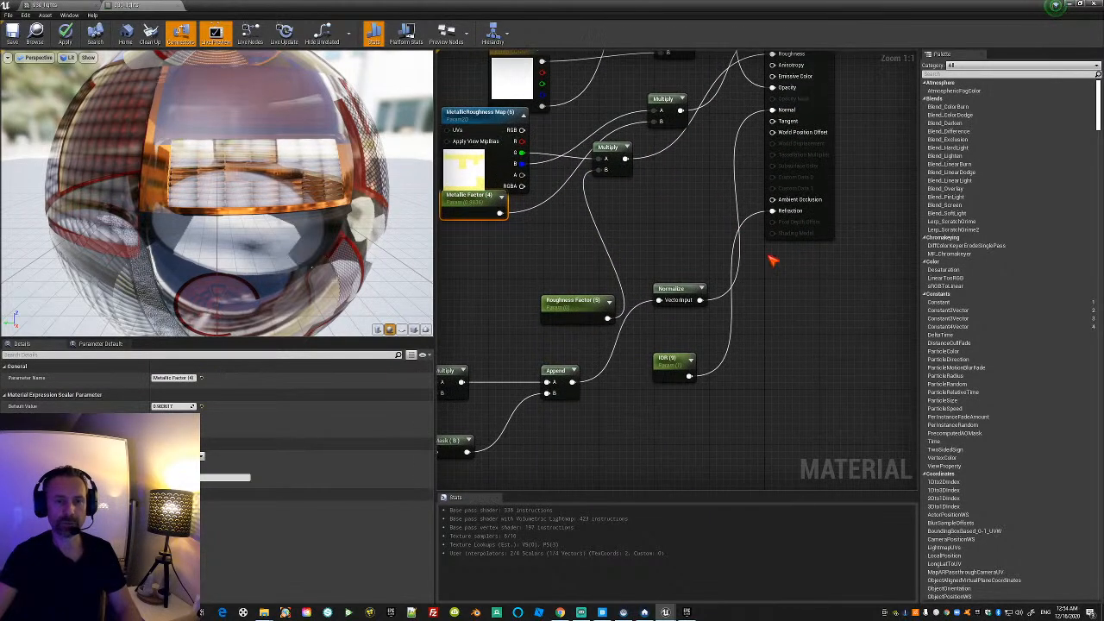
drag(841, 230, 849, 247)
click(830, 198)
drag(831, 185, 913, 221)
right_drag(653, 331, 806, 272)
drag(690, 242, 642, 193)
right_drag(607, 289, 816, 270)
click(574, 356)
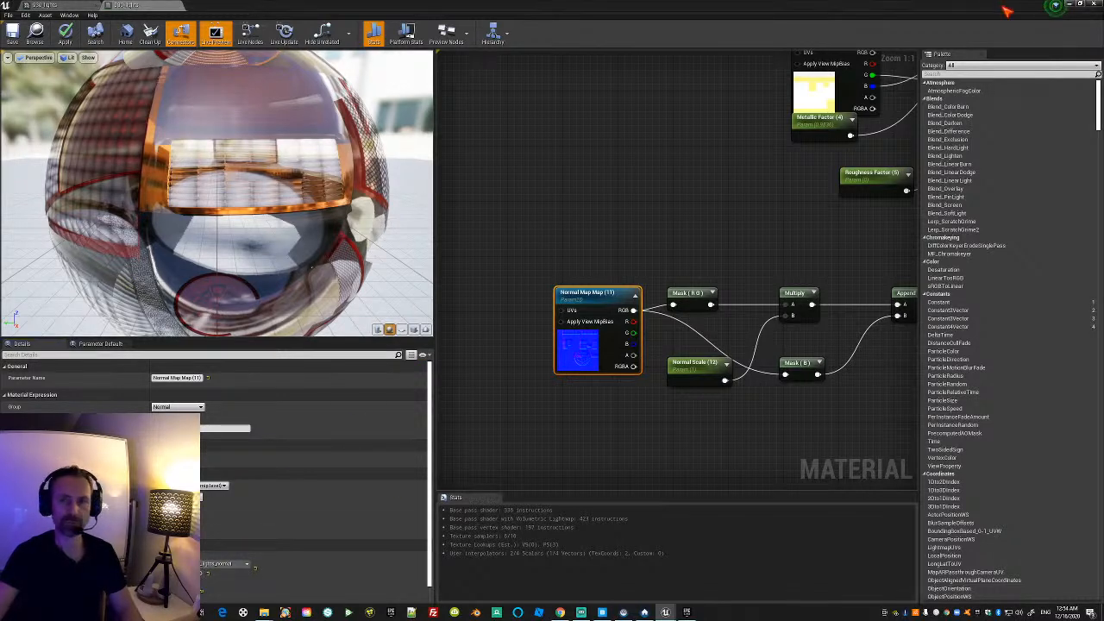
click(1074, 4)
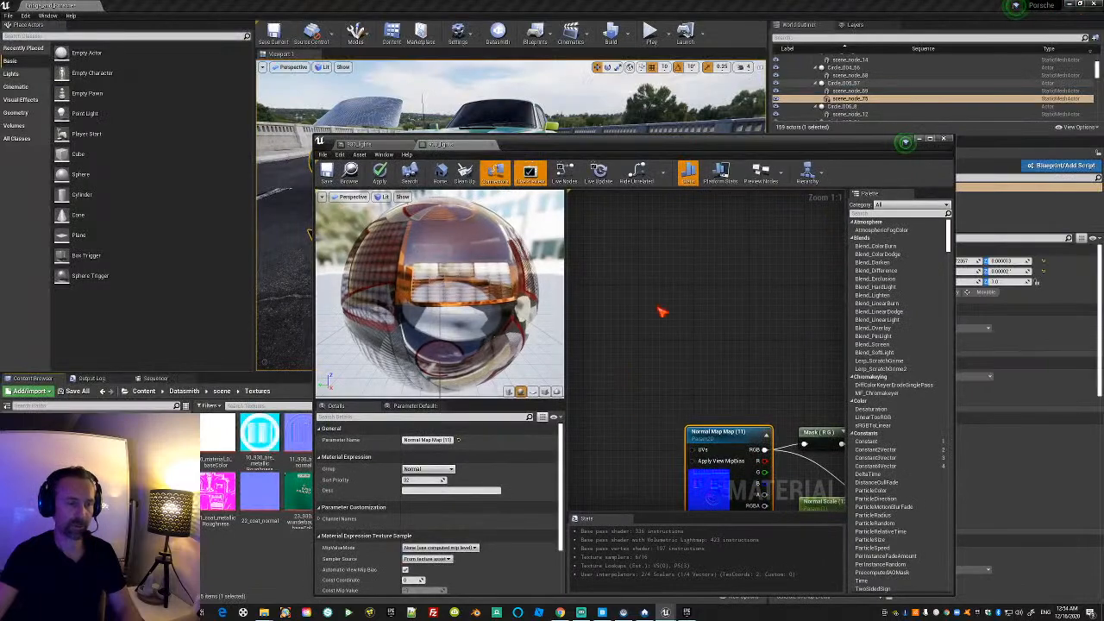
drag(721, 150, 930, 28)
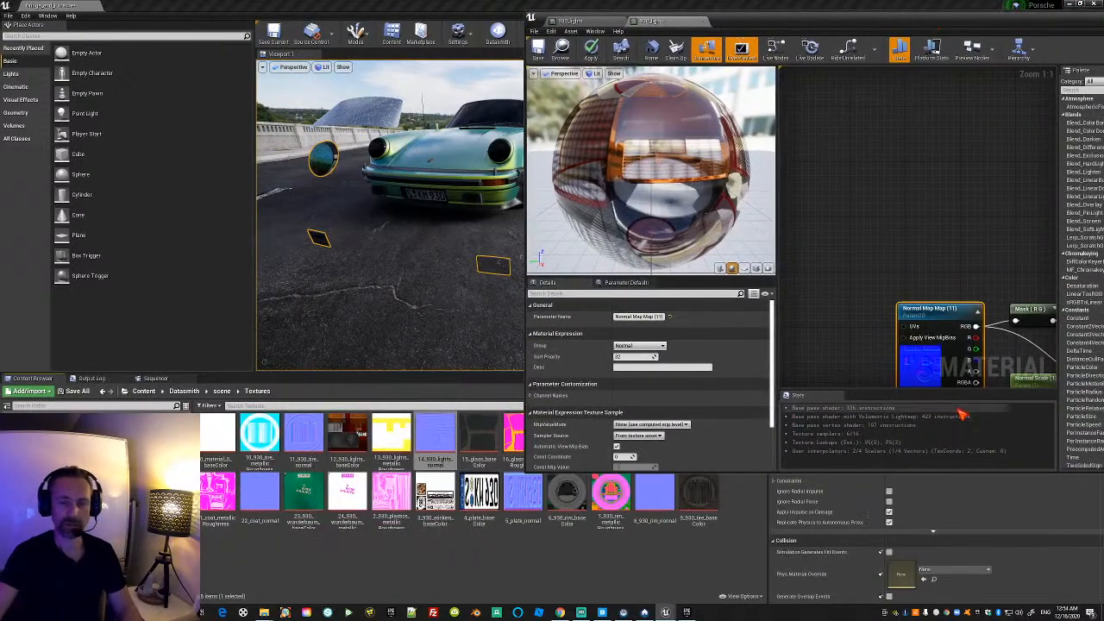
drag(952, 383, 919, 291)
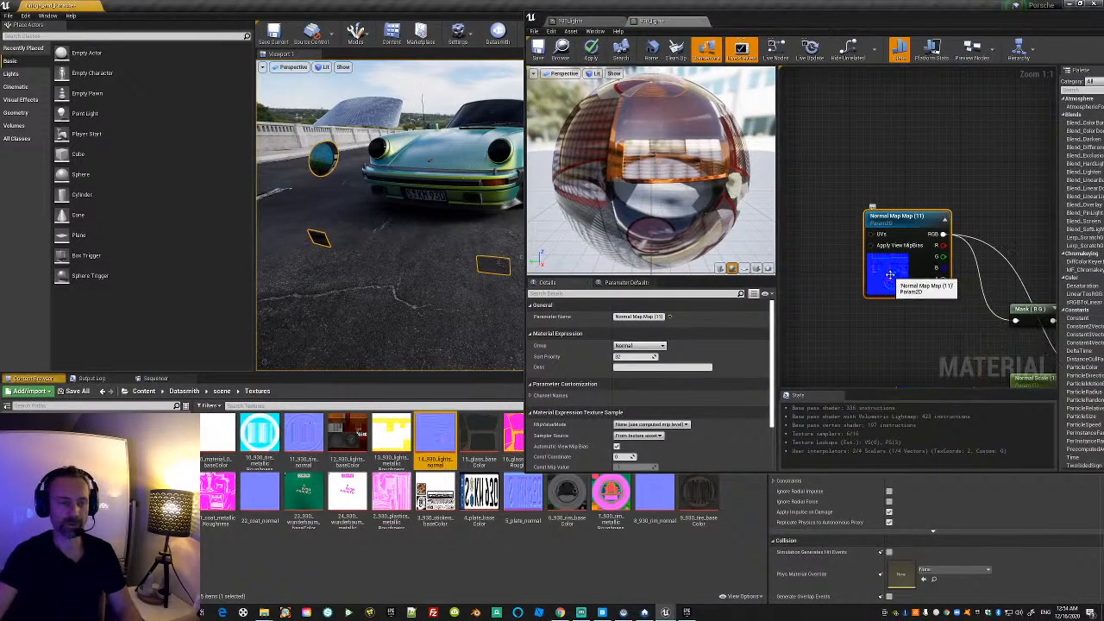
Examine the 14_930_lights_normal texture, then close the editors and discard the 930_lights material changes.
click(442, 433)
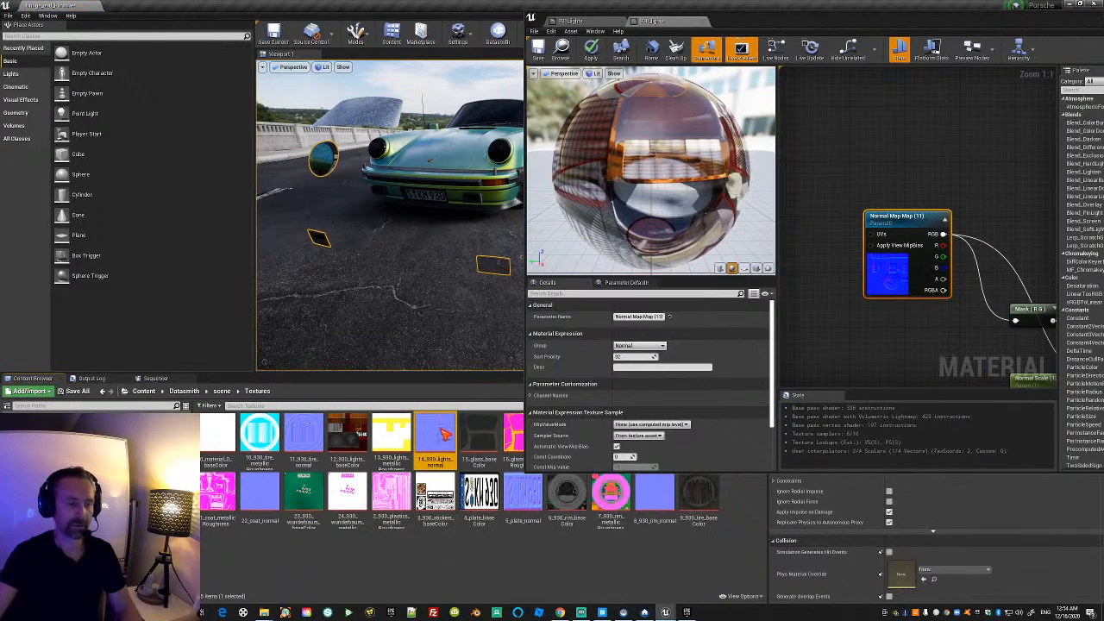
double_click(442, 433)
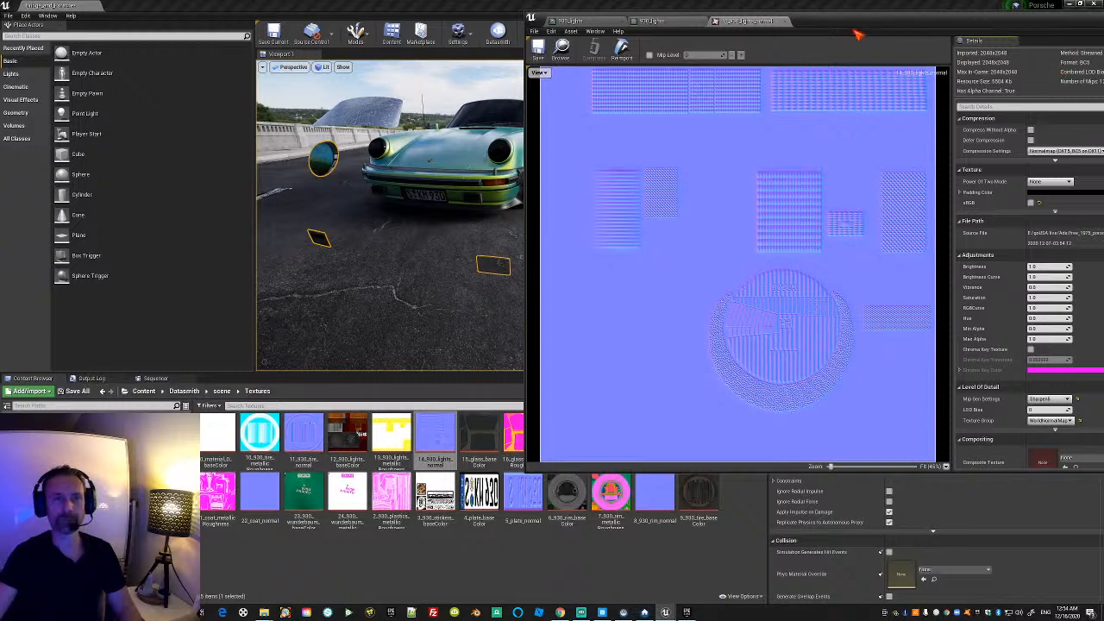
drag(851, 36, 875, 84)
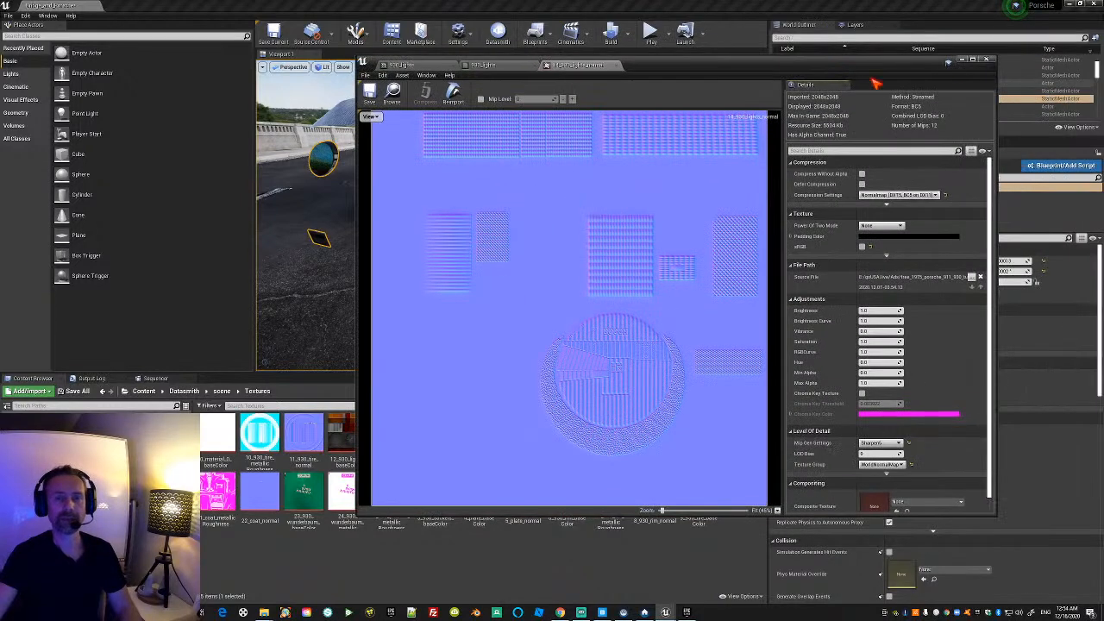
click(988, 60)
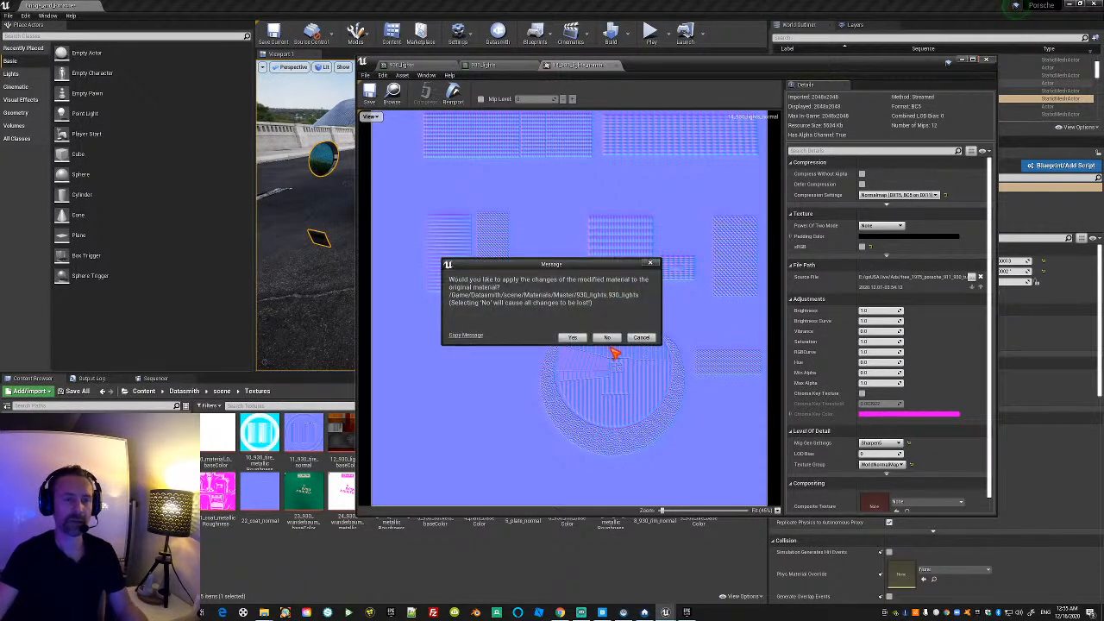
click(614, 338)
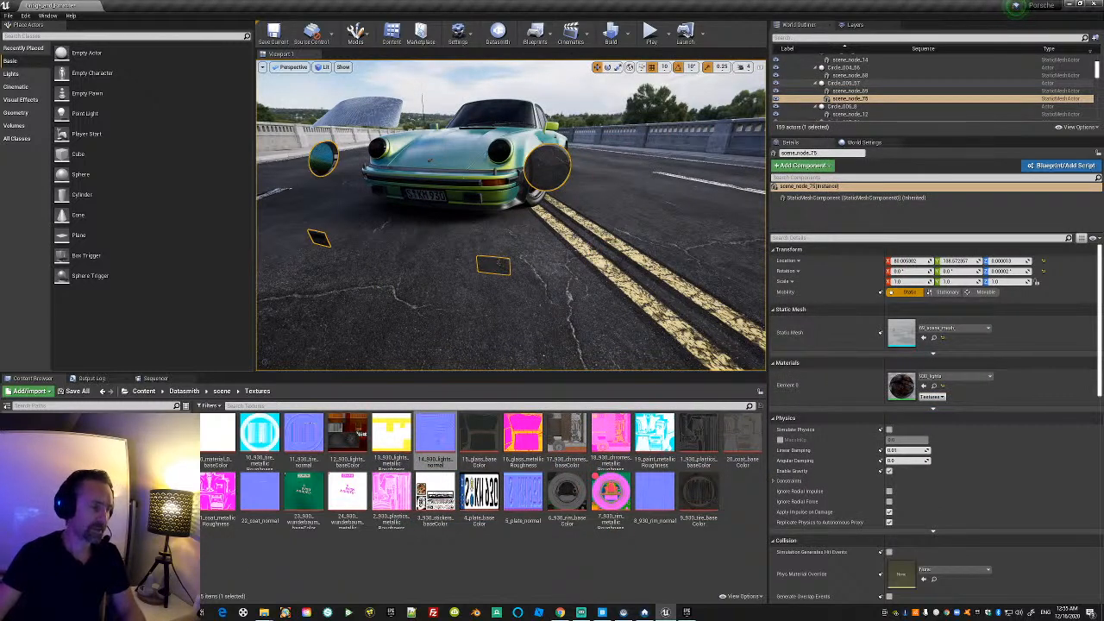
Open M_Glass_CleanMaster from AdvancedGlassPack's 01_Clean materials folder, examine its opacity, normals and refraction node groups, and close it.
click(83, 483)
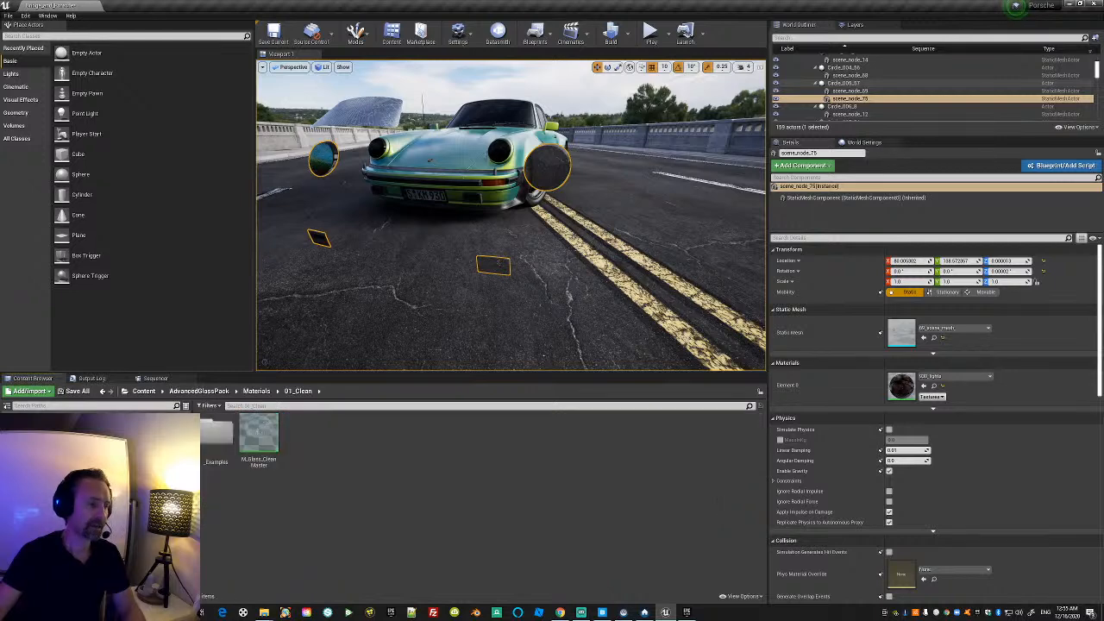
double_click(263, 438)
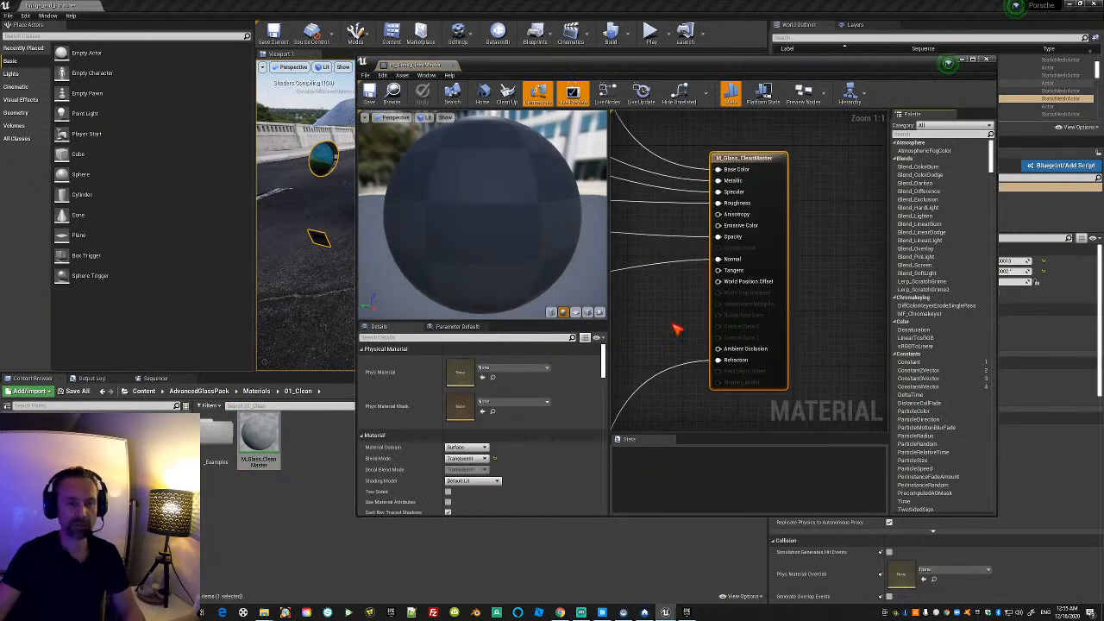
right_drag(674, 316, 870, 315)
scroll(788, 336, down, 4)
scroll(787, 337, down, 1)
right_drag(786, 337, 886, 316)
right_drag(717, 382, 770, 374)
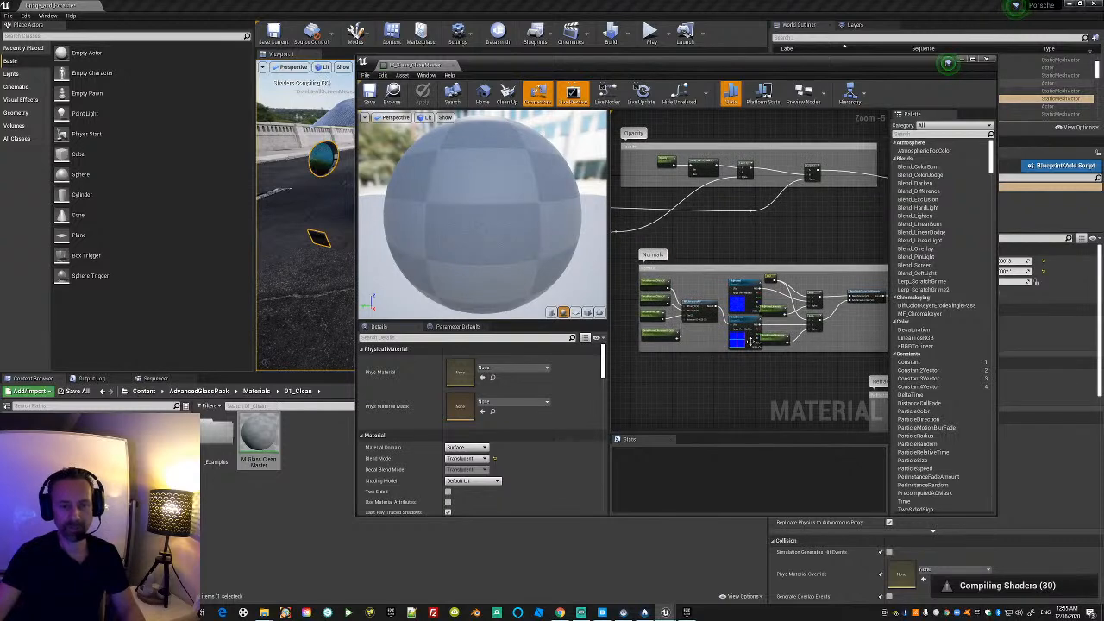
scroll(750, 339, up, 2)
scroll(753, 192, down, 4)
scroll(767, 194, down, 1)
right_drag(801, 185, 692, 231)
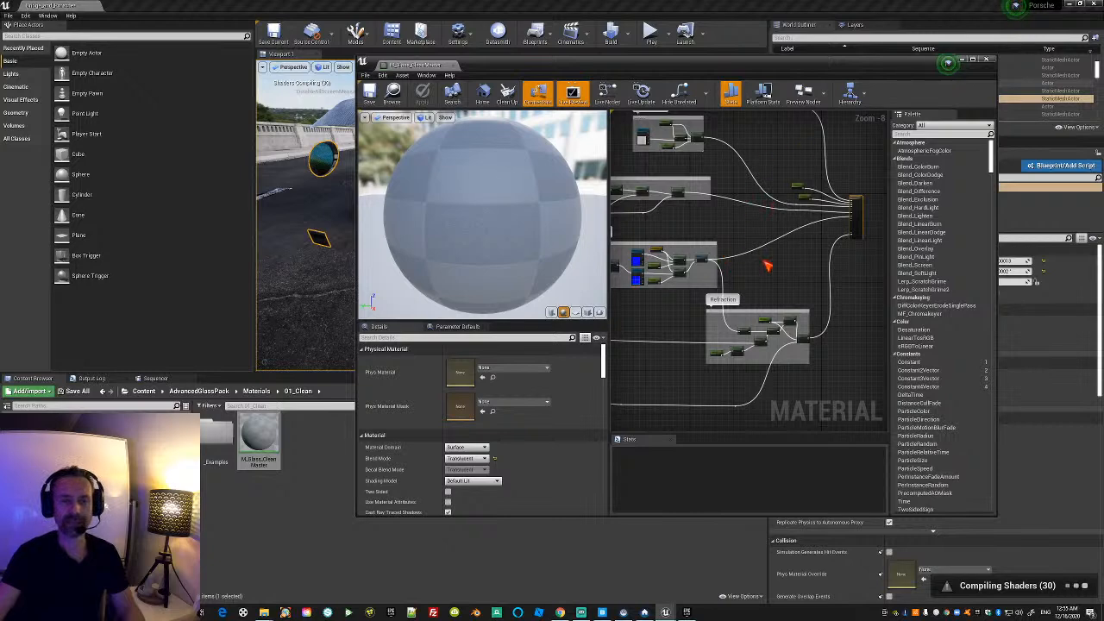
click(986, 59)
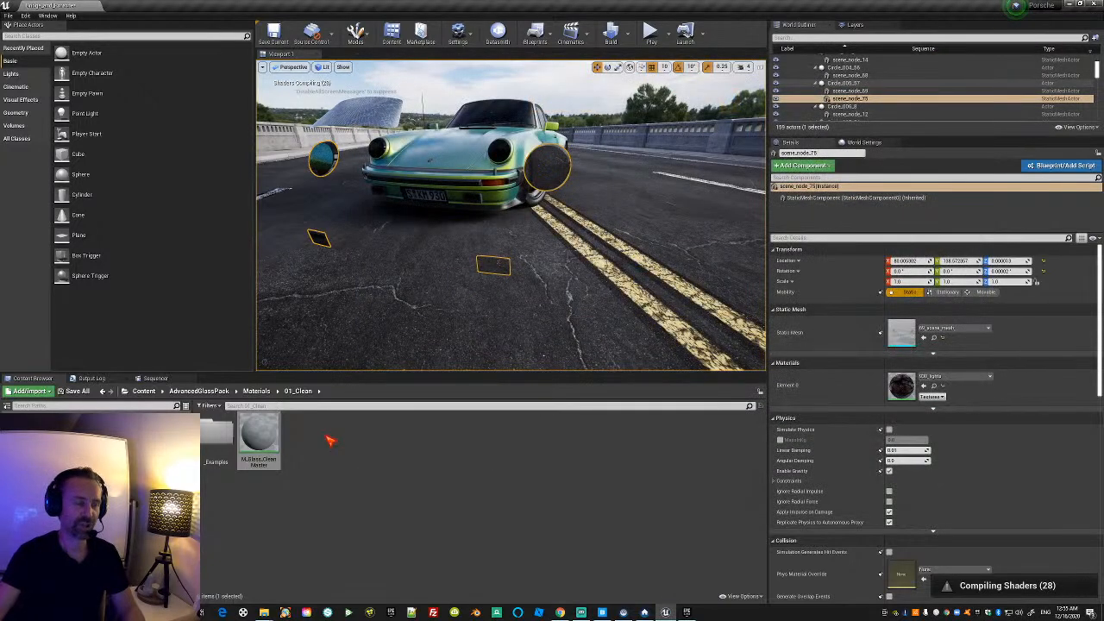
Apply the M_Glass_CleanMaster material to the duplicated headlight glass, inspect the glass up close, and briefly reopen the material.
mouse_move(574, 246)
right_down()
mouse_move(571, 212)
mouse_move(578, 231)
mouse_move(569, 233)
right_up()
key(w)
key(s)
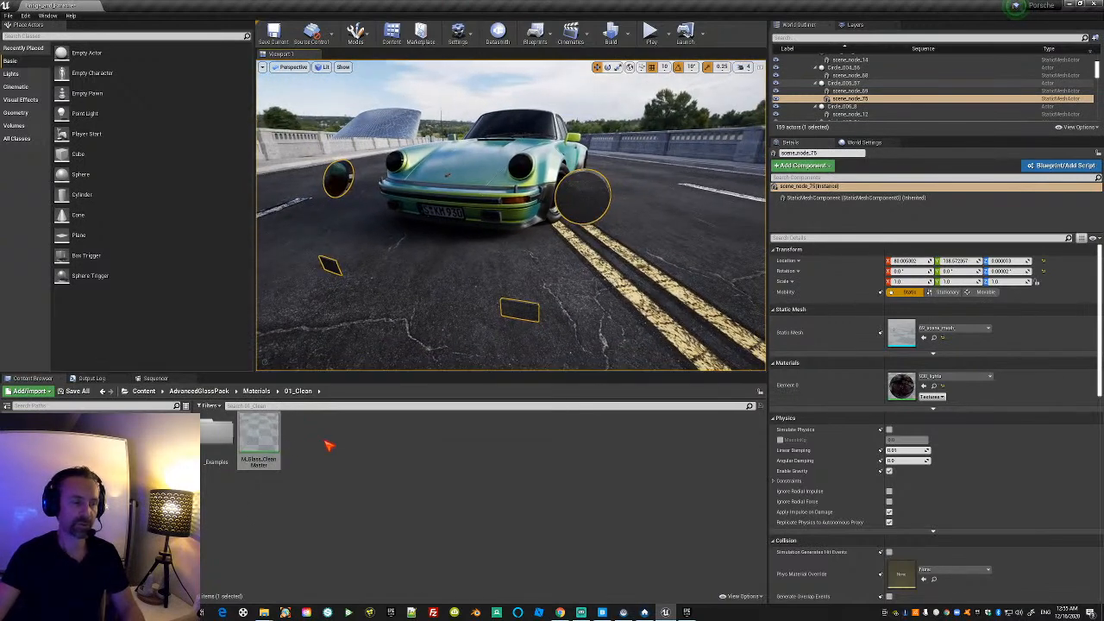
drag(259, 436, 583, 215)
mouse_move(584, 215)
right_down()
mouse_move(586, 200)
mouse_move(552, 204)
mouse_move(571, 207)
right_up()
key(w)
key(s)
key(d)
key(w)
key(d)
right_drag(519, 236, 518, 237)
key(a)
key(d)
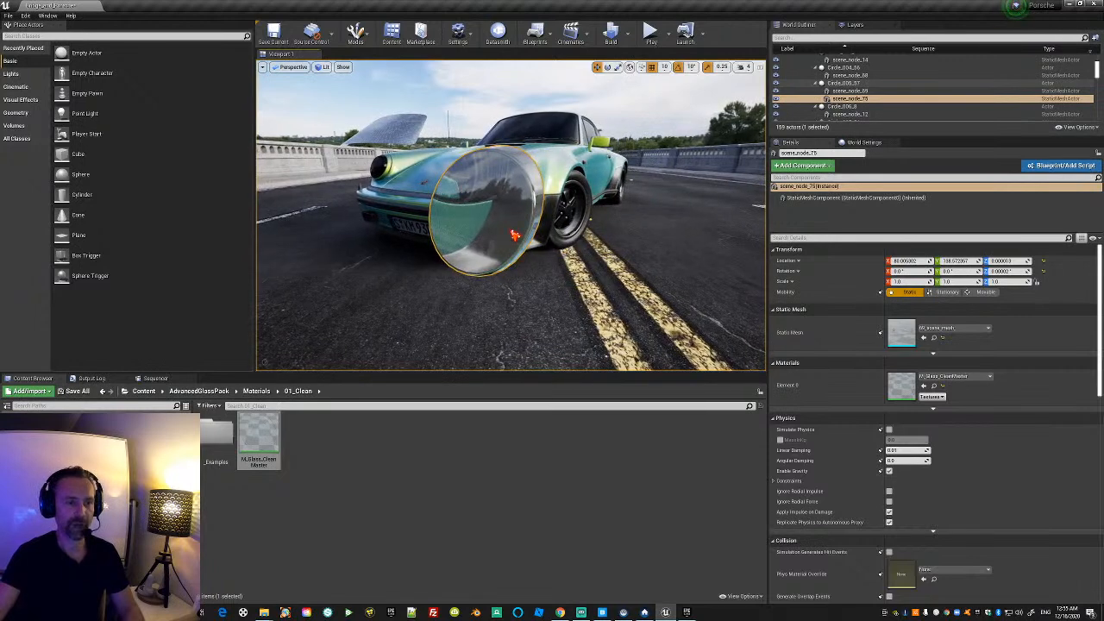
double_click(259, 438)
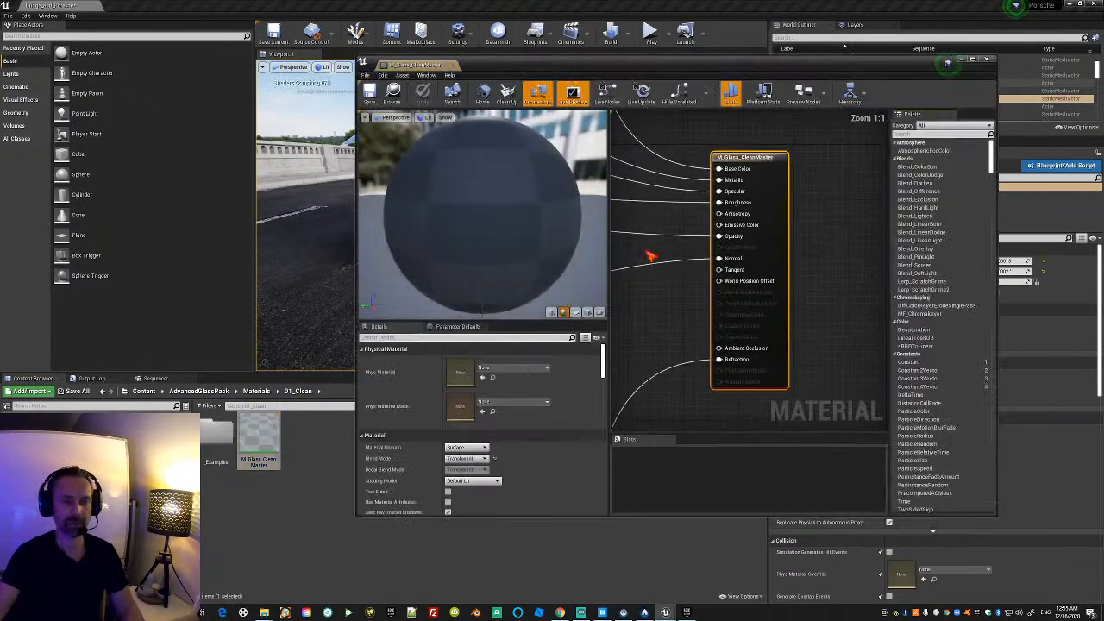
click(986, 59)
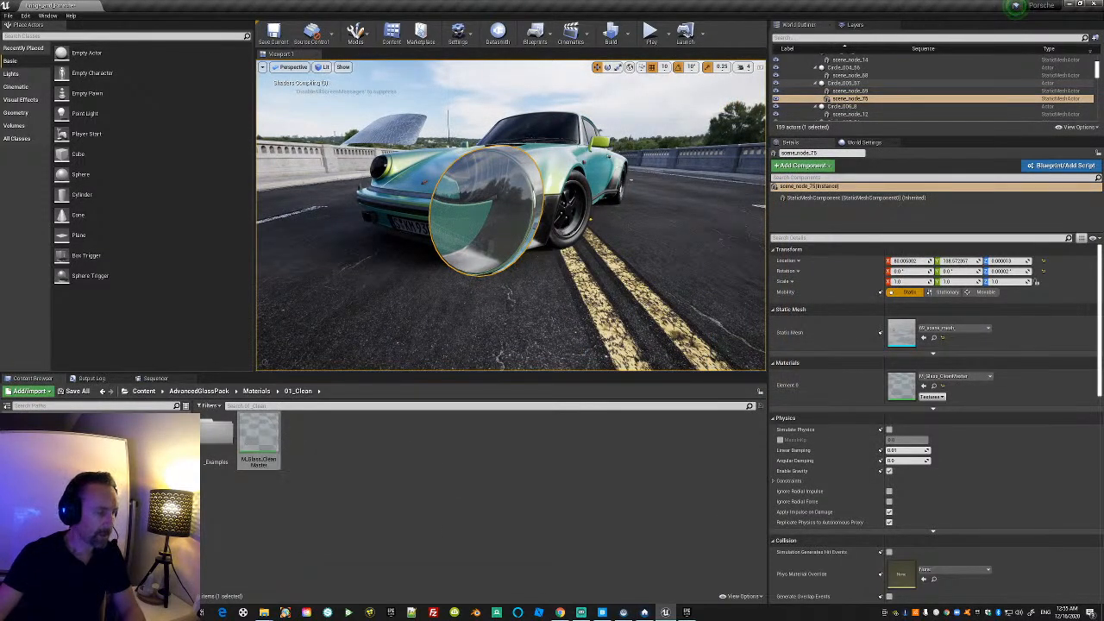
Apply M_Glass_Acrylic from the _Examples folder to the duplicated headlight glass, set its Refraction to 1.0 and save the material.
double_click(216, 433)
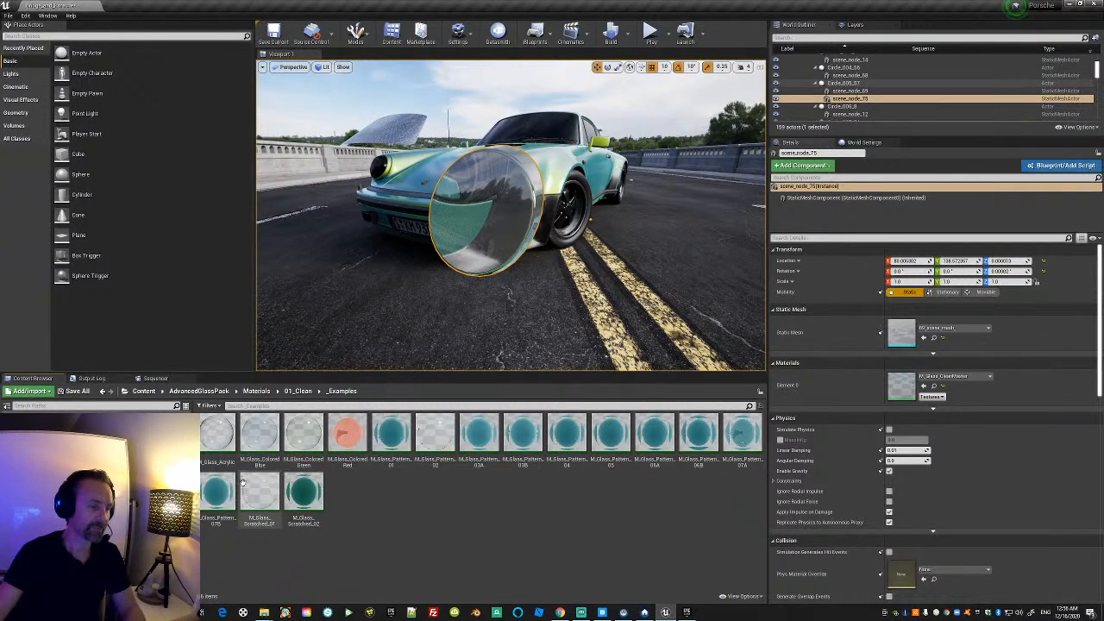
drag(221, 440, 489, 220)
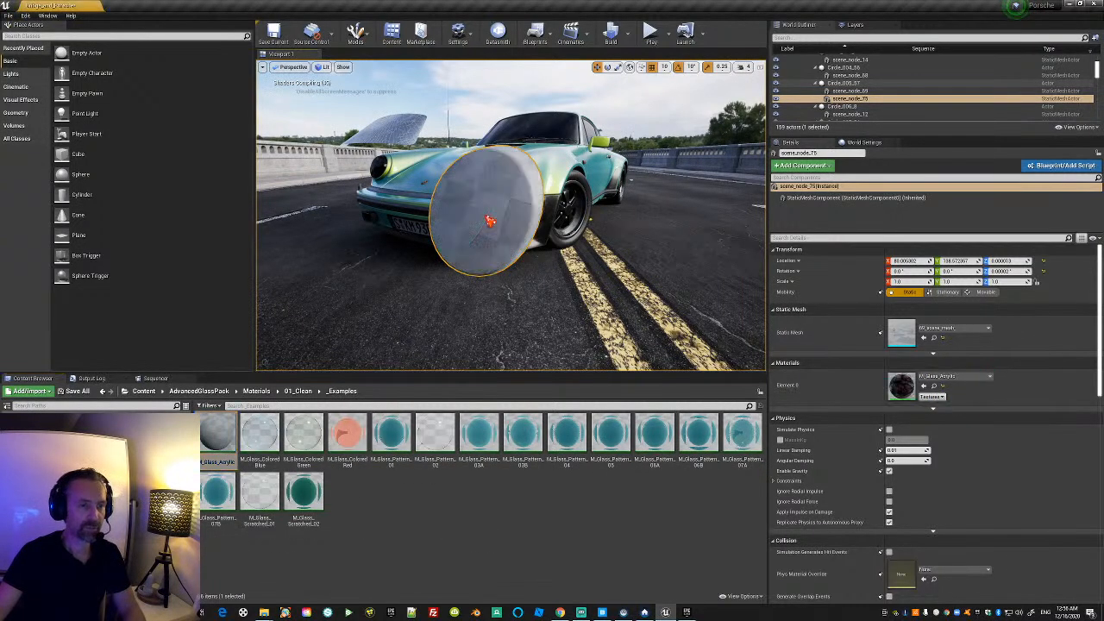
double_click(218, 433)
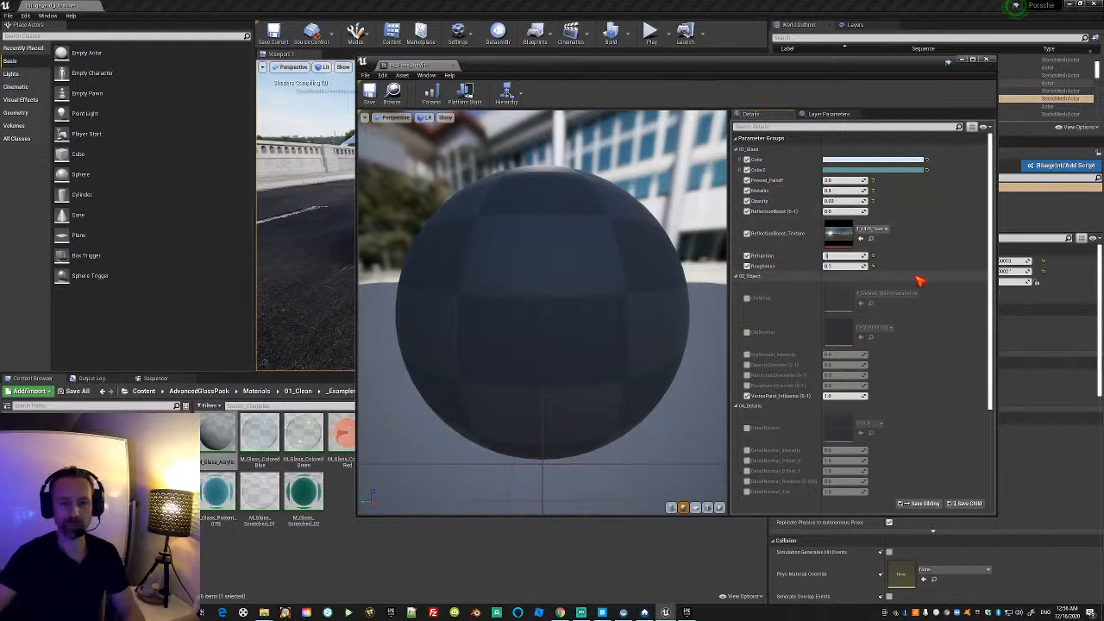
drag(535, 69, 797, 97)
click(635, 123)
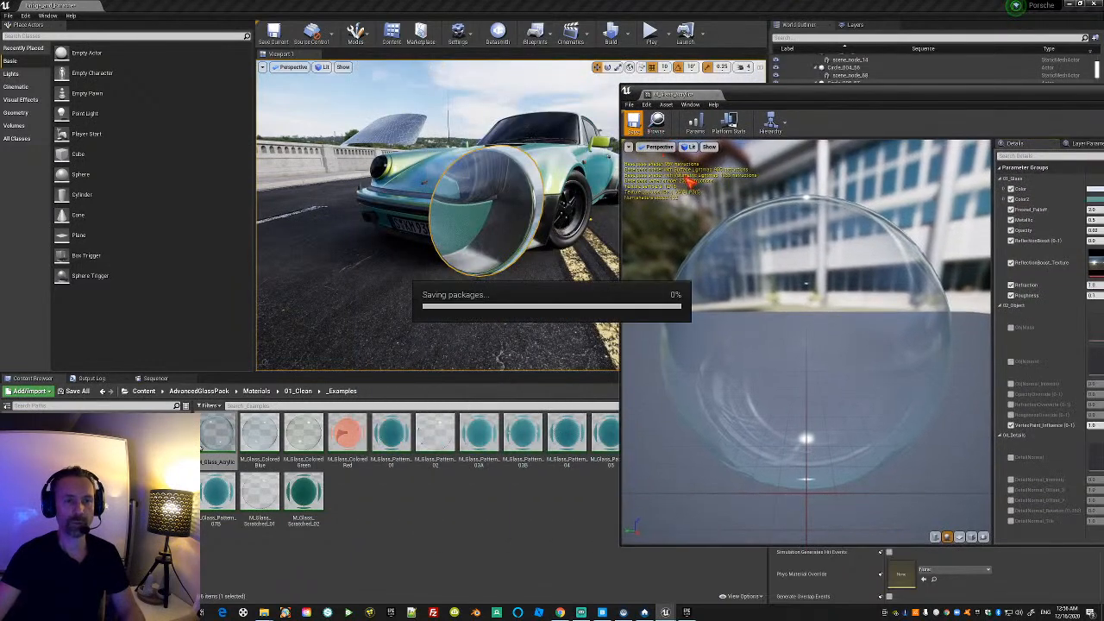
Review the acrylic glass parameters, close the material editor and inspect the duplicated glass from in front of the car.
drag(343, 416, 475, 221)
drag(951, 96, 826, 125)
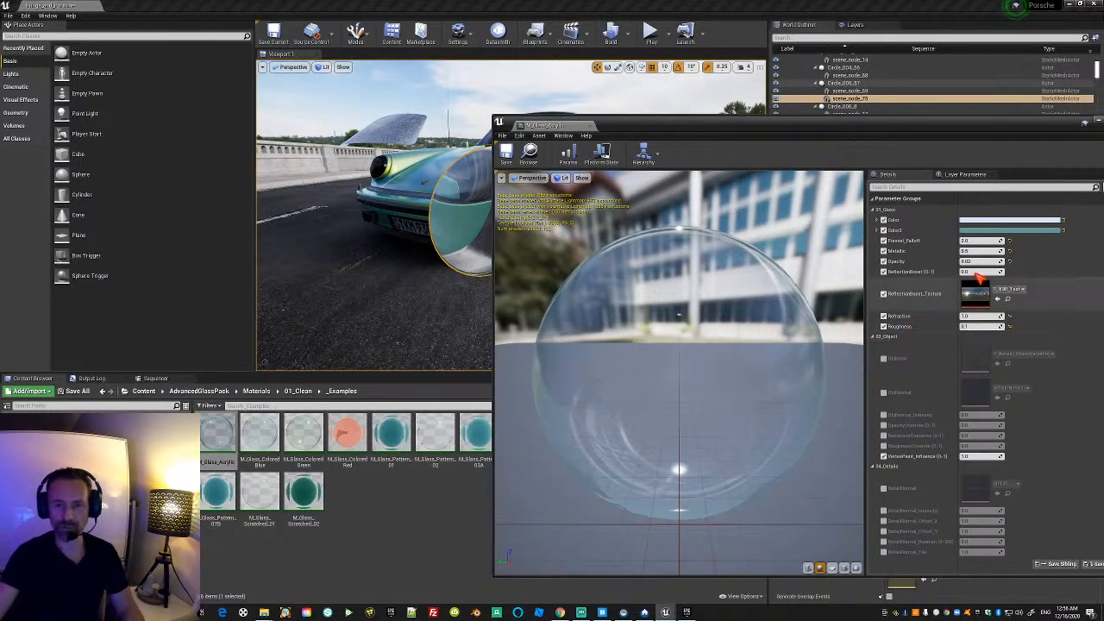
drag(636, 128, 550, 115)
click(1037, 106)
right_drag(489, 284, 565, 275)
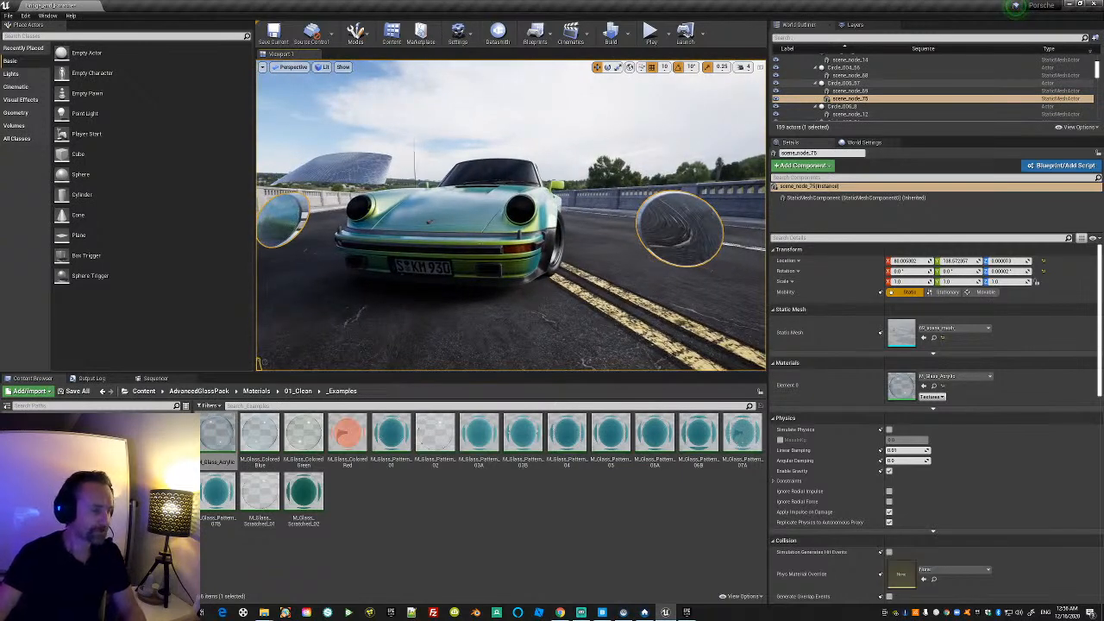
Duplicate the BR_Car_001 material in the project's Materials folder and open the copy for editing.
click(53, 425)
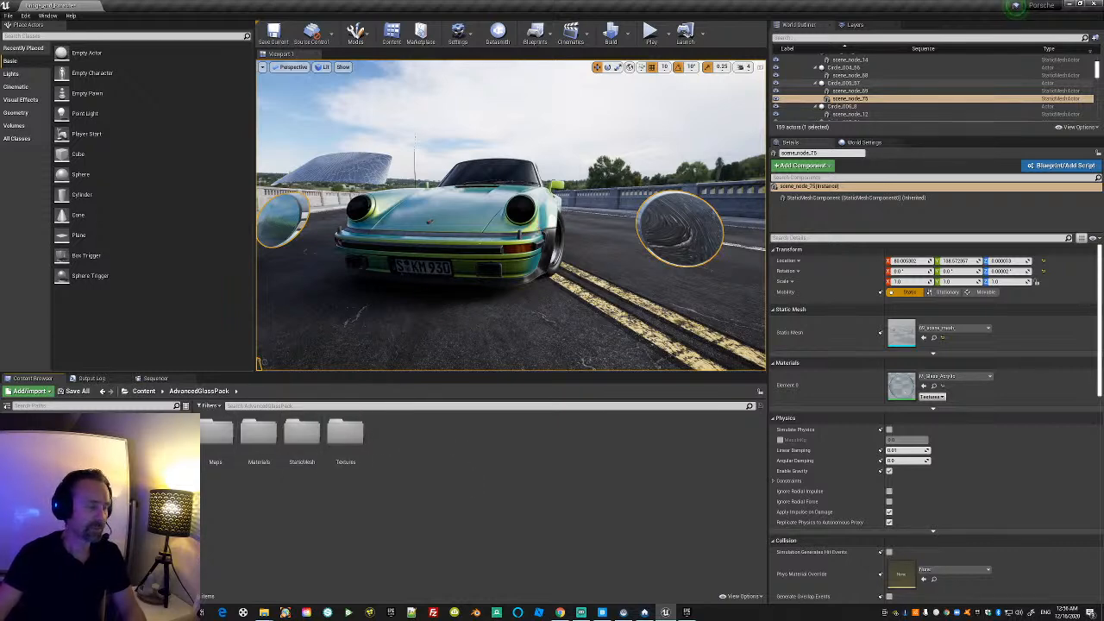
right_drag(518, 241, 561, 241)
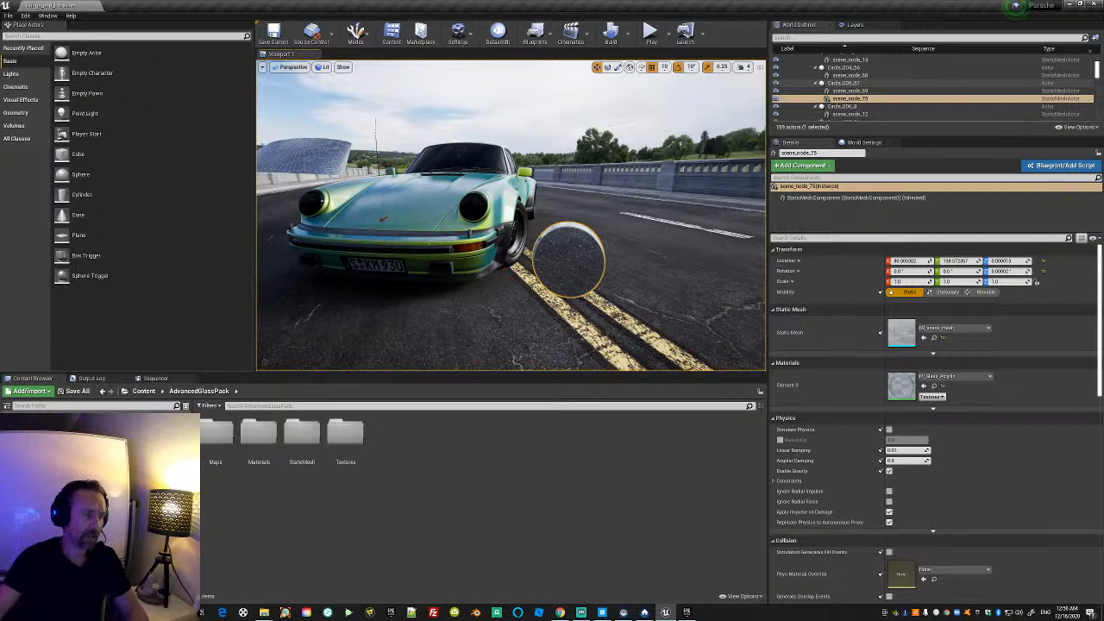
click(144, 391)
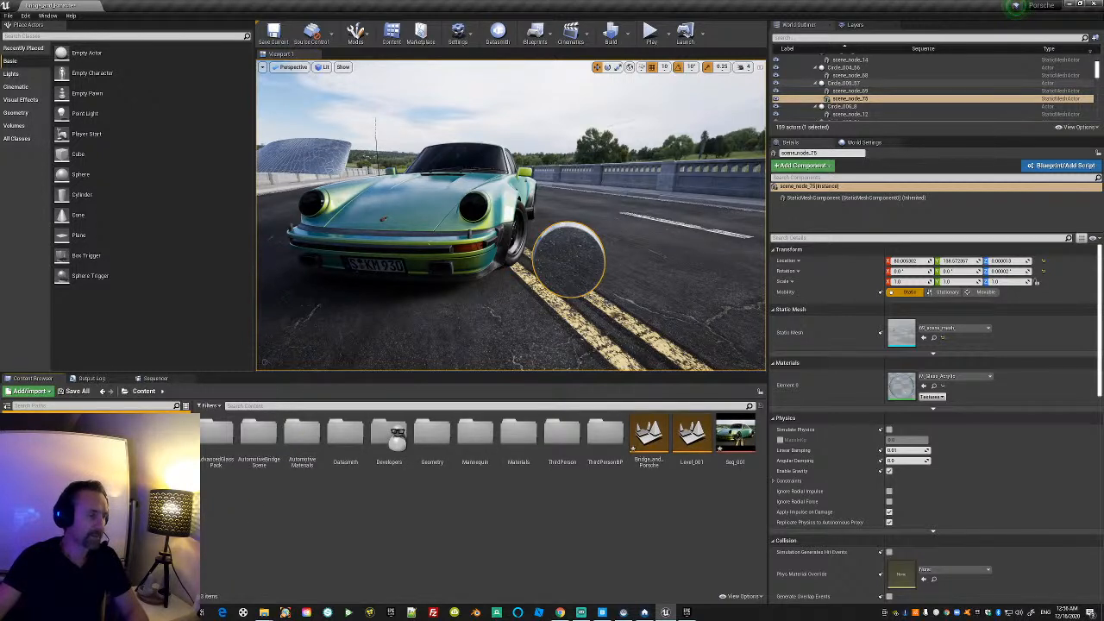
double_click(518, 435)
right_click(355, 488)
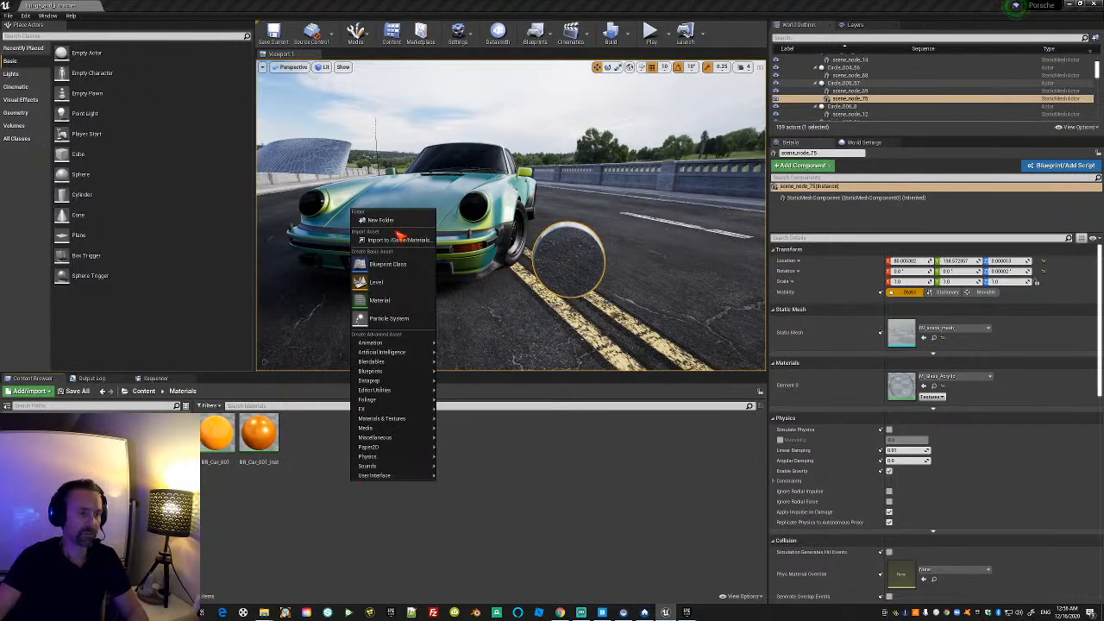
click(285, 473)
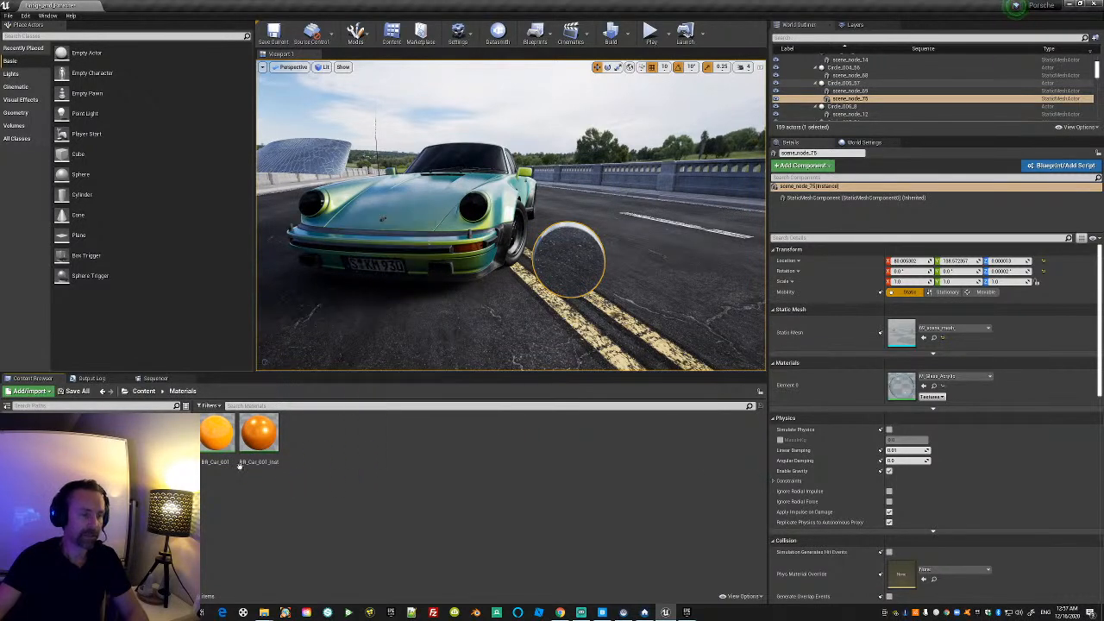
click(215, 436)
right_click(215, 441)
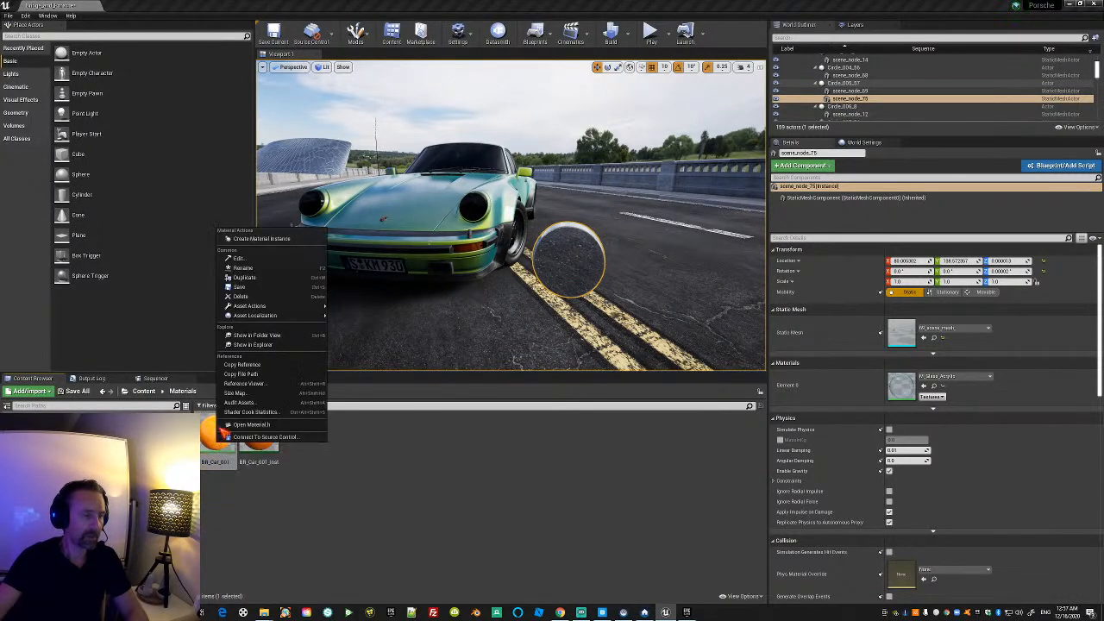
click(258, 289)
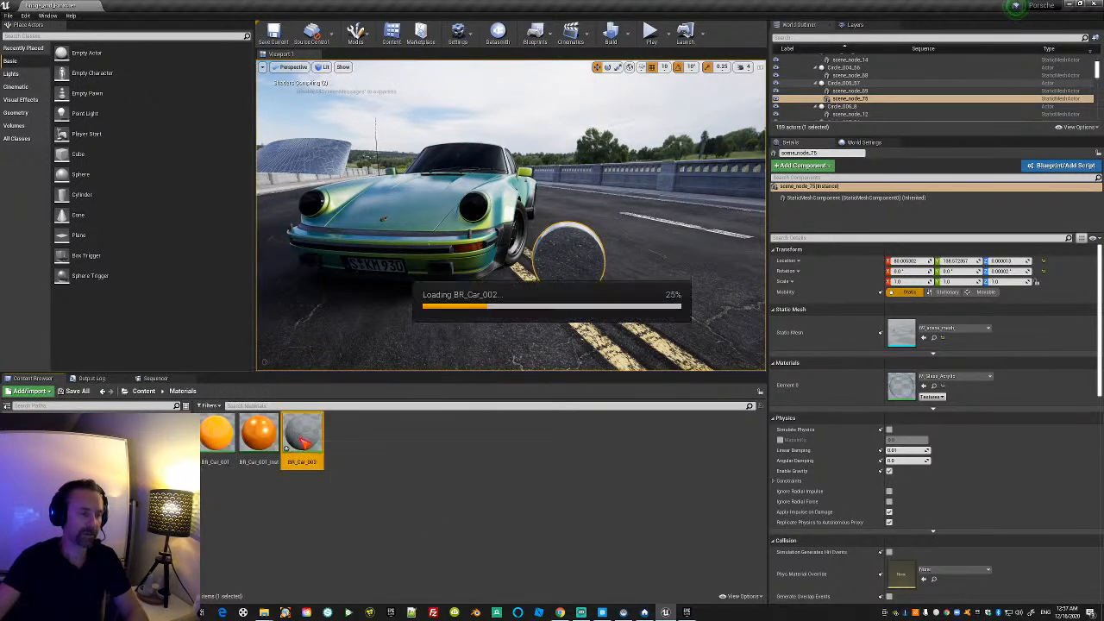
double_click(302, 436)
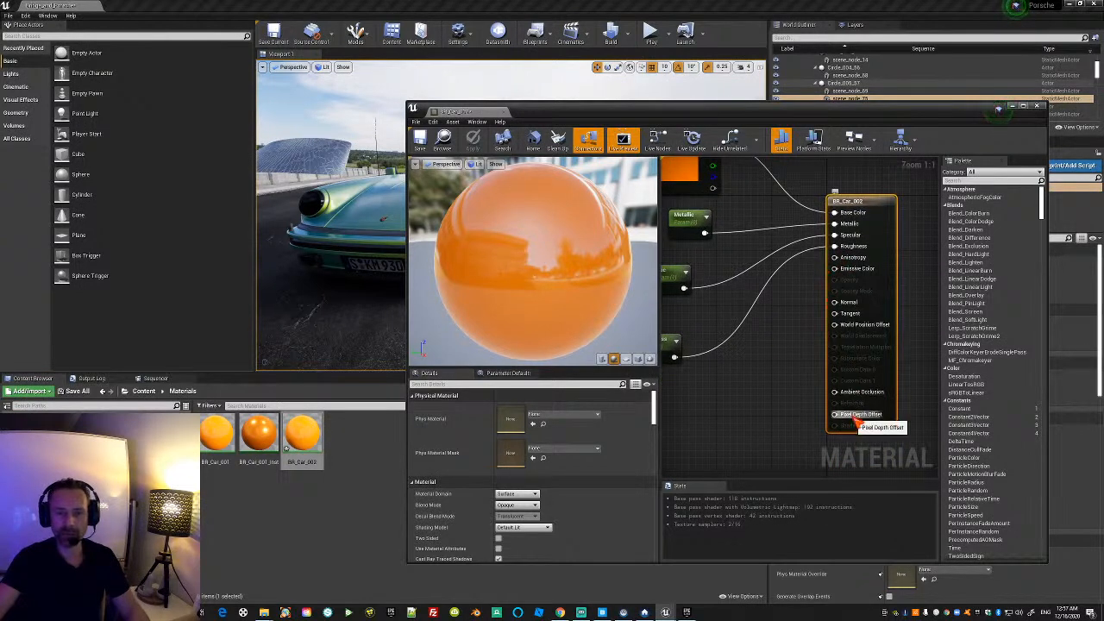
Set the copied material's blend mode to Translucent, then check its refraction input and the material domain options.
click(528, 497)
click(530, 499)
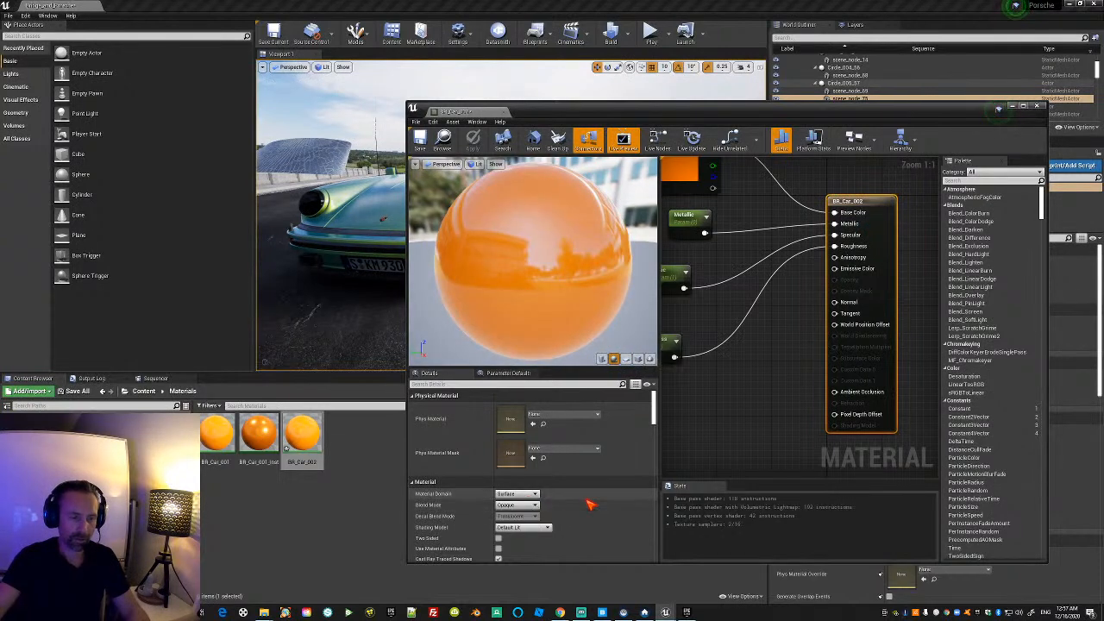
scroll(589, 507, down, 1)
click(539, 501)
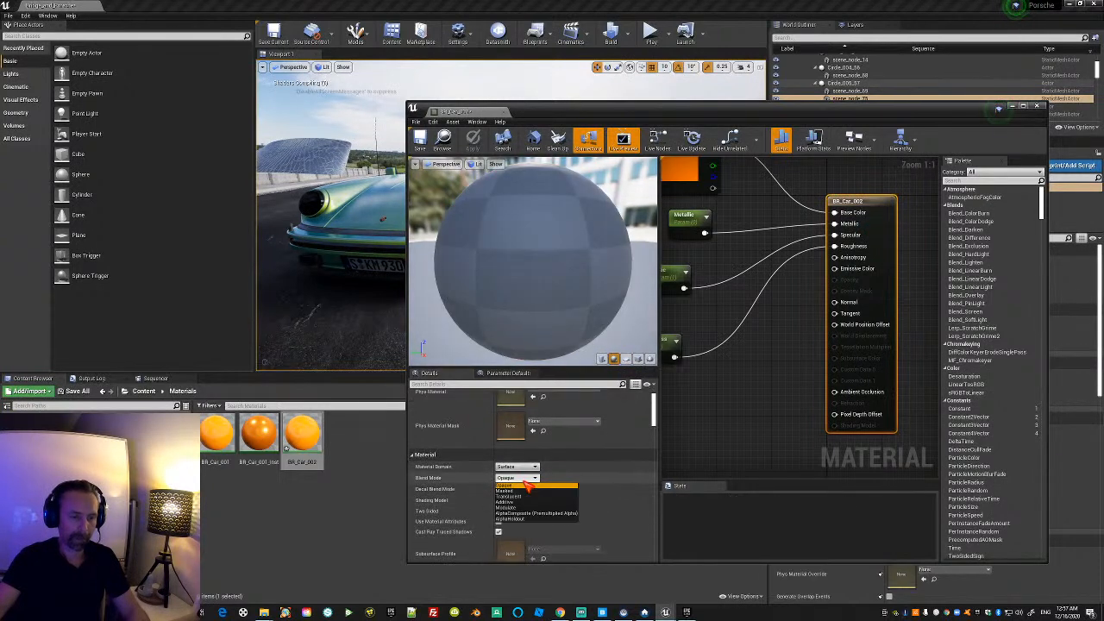
click(523, 501)
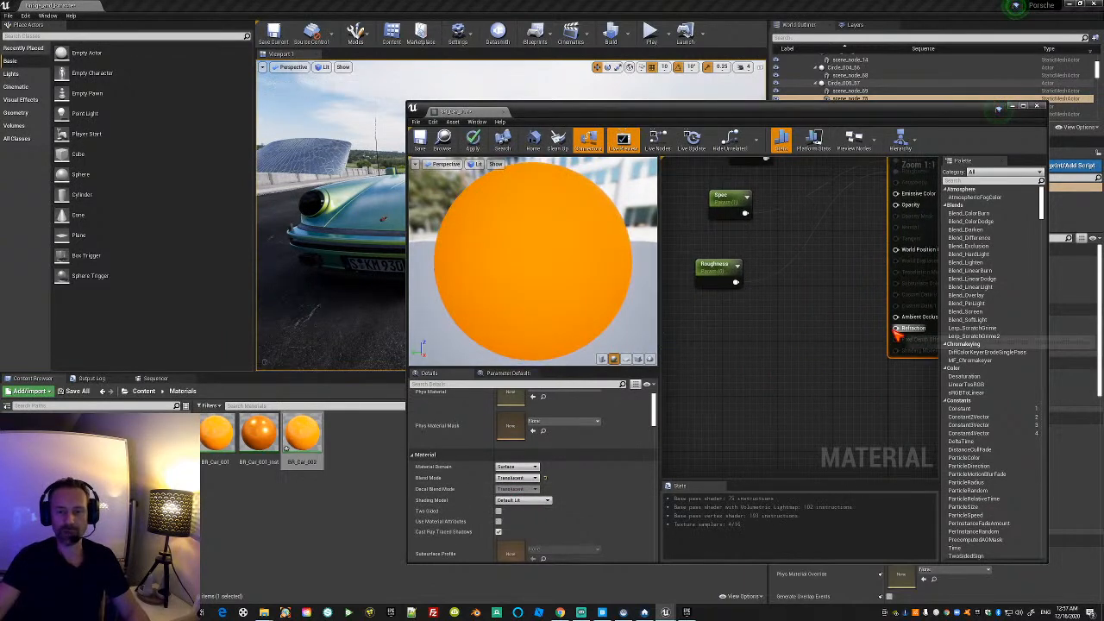
right_drag(770, 406, 809, 356)
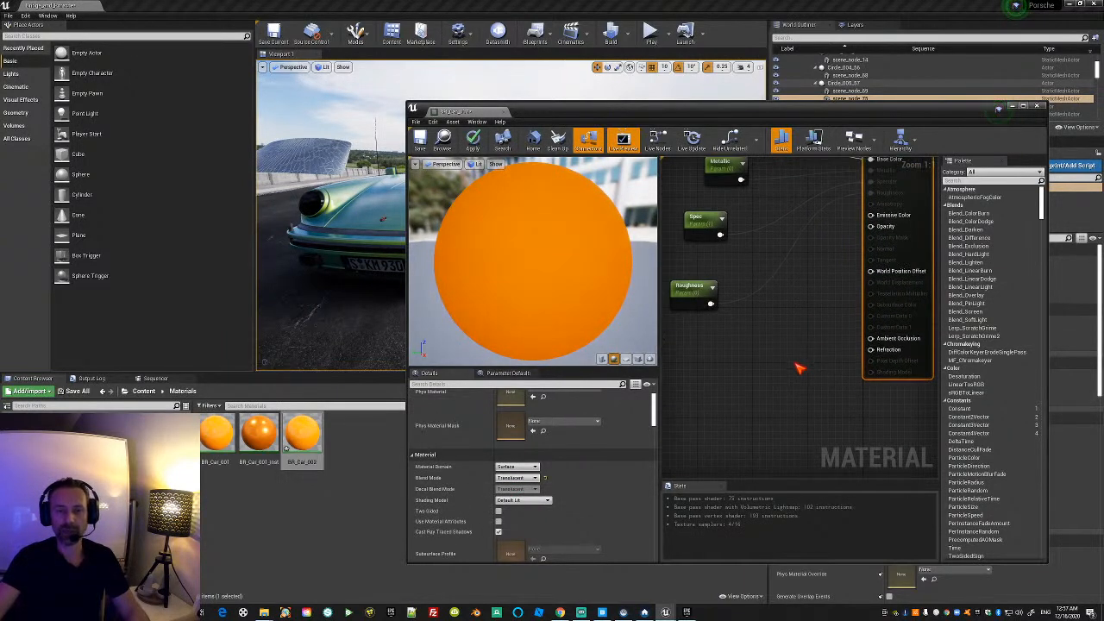
click(518, 467)
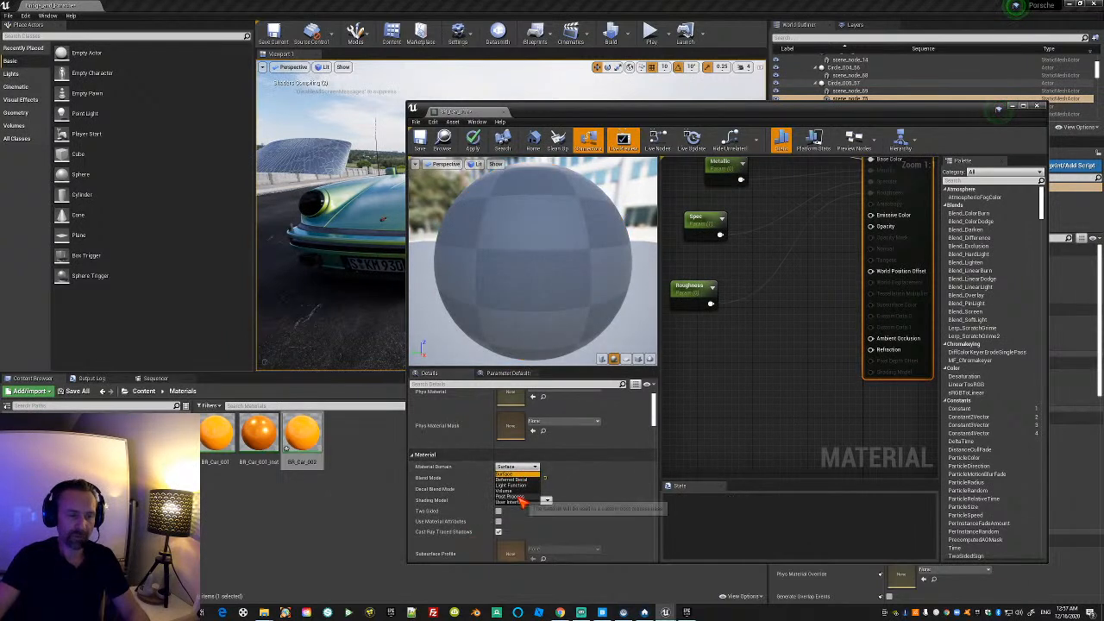
click(742, 402)
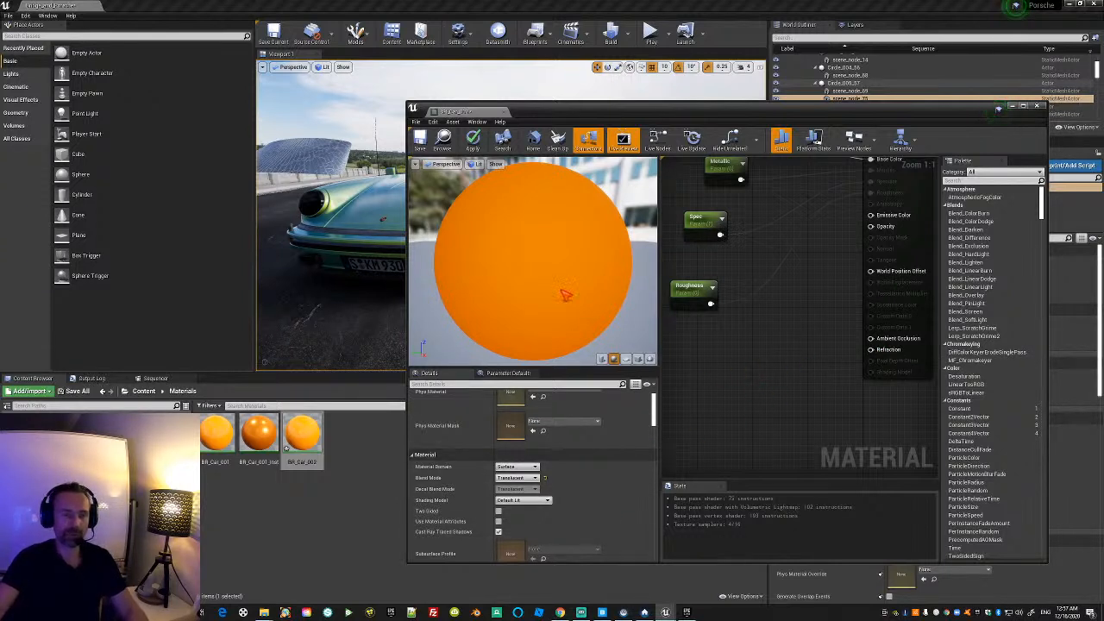
Return the copied material's blend mode to Opaque and examine which inputs its main node offers.
click(518, 478)
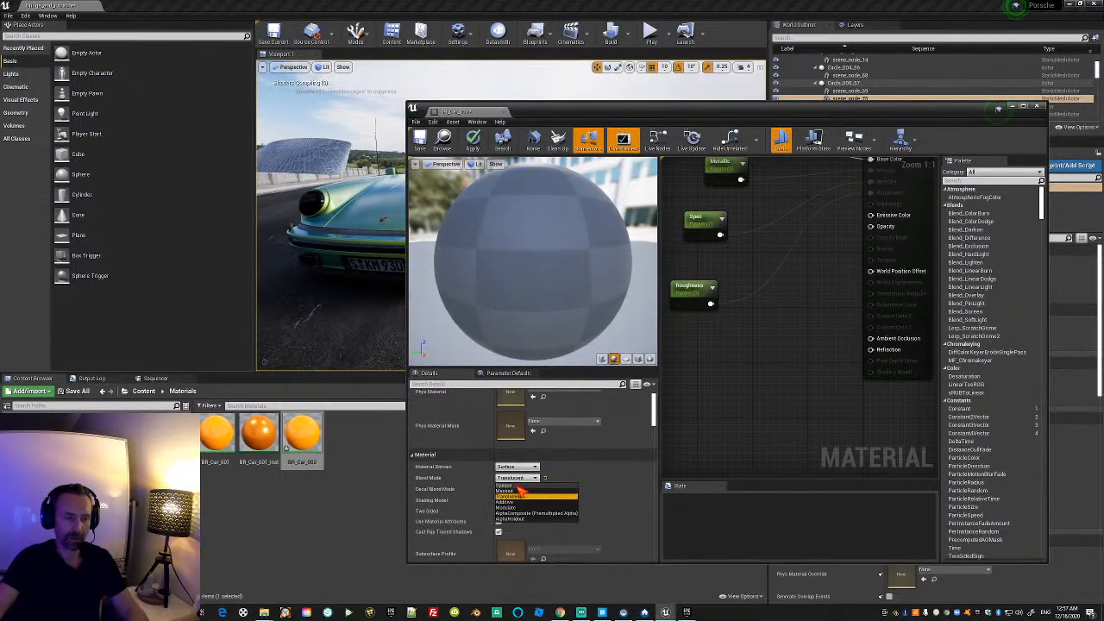
click(509, 485)
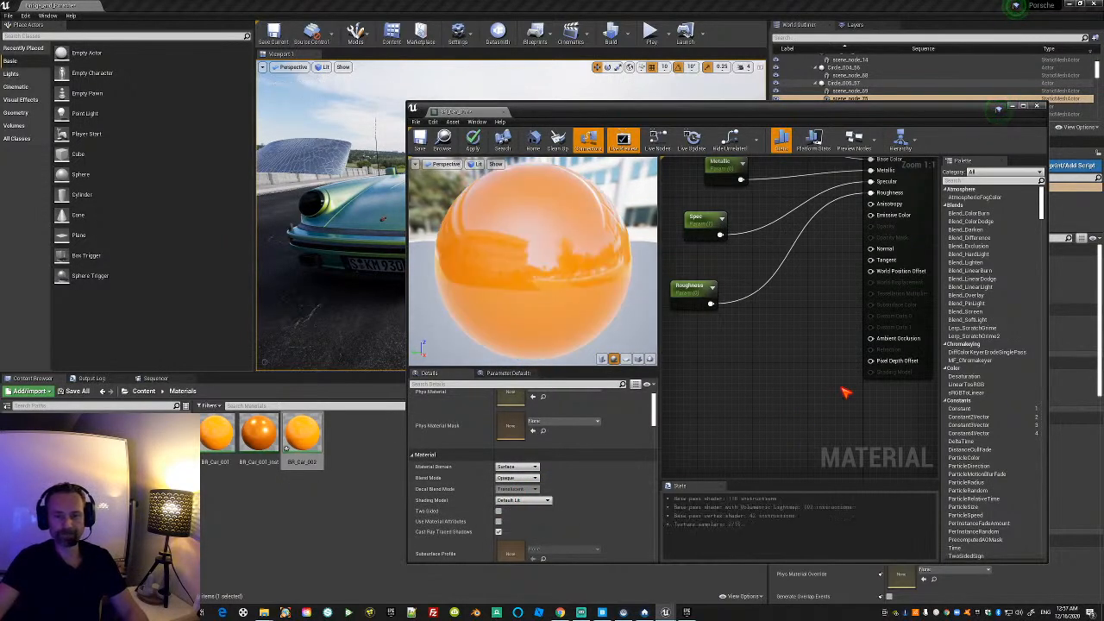
right_drag(788, 367, 800, 396)
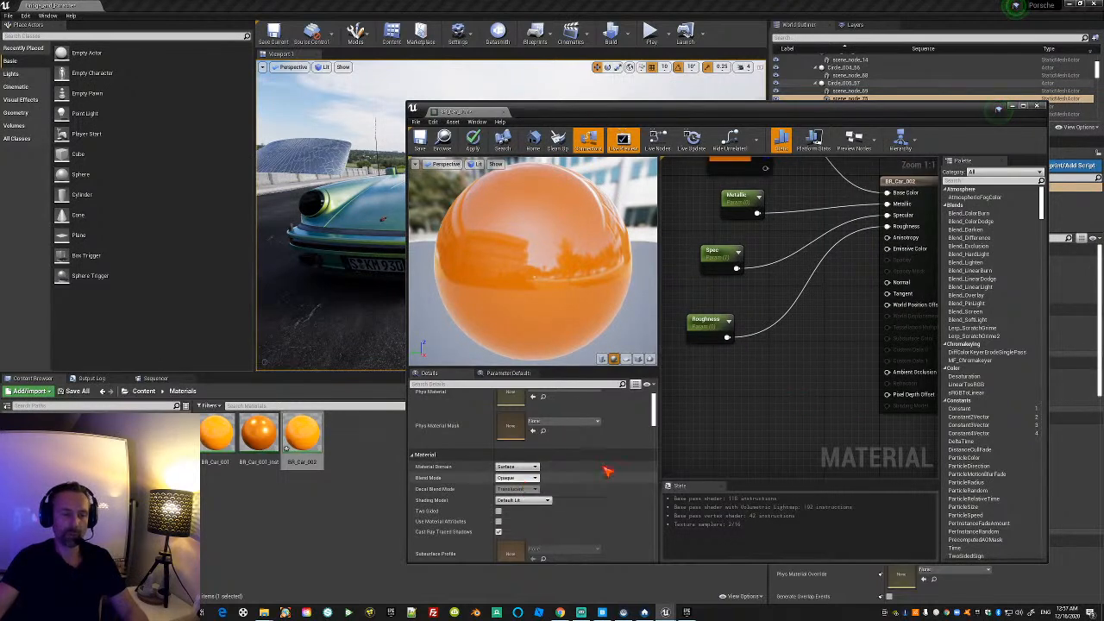
right_drag(828, 370, 790, 344)
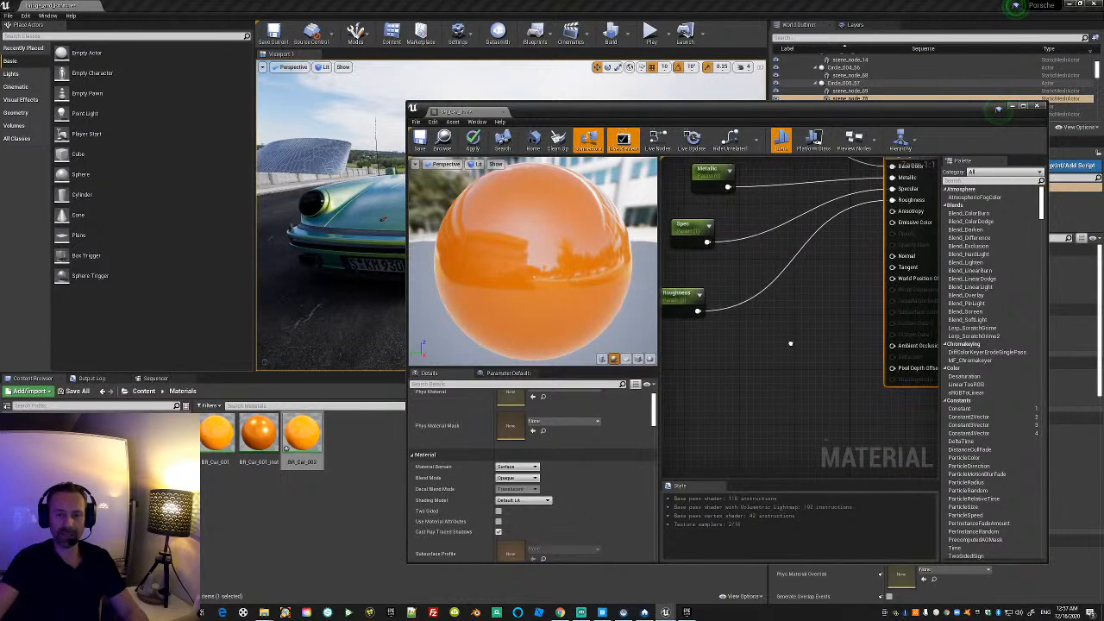
right_drag(841, 307, 777, 320)
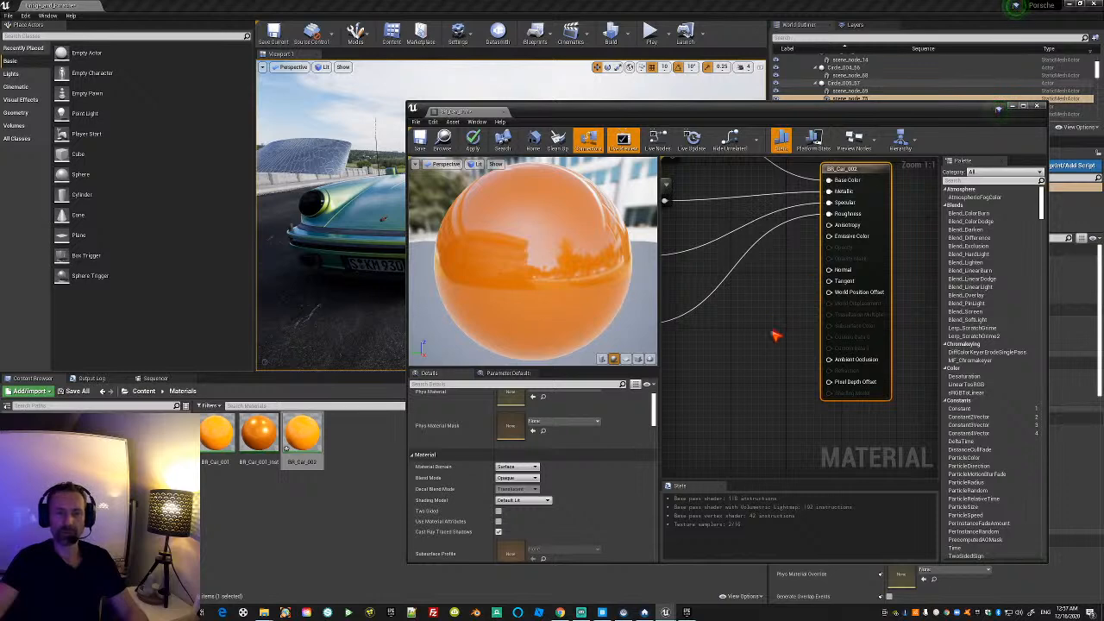
right_drag(770, 330, 780, 336)
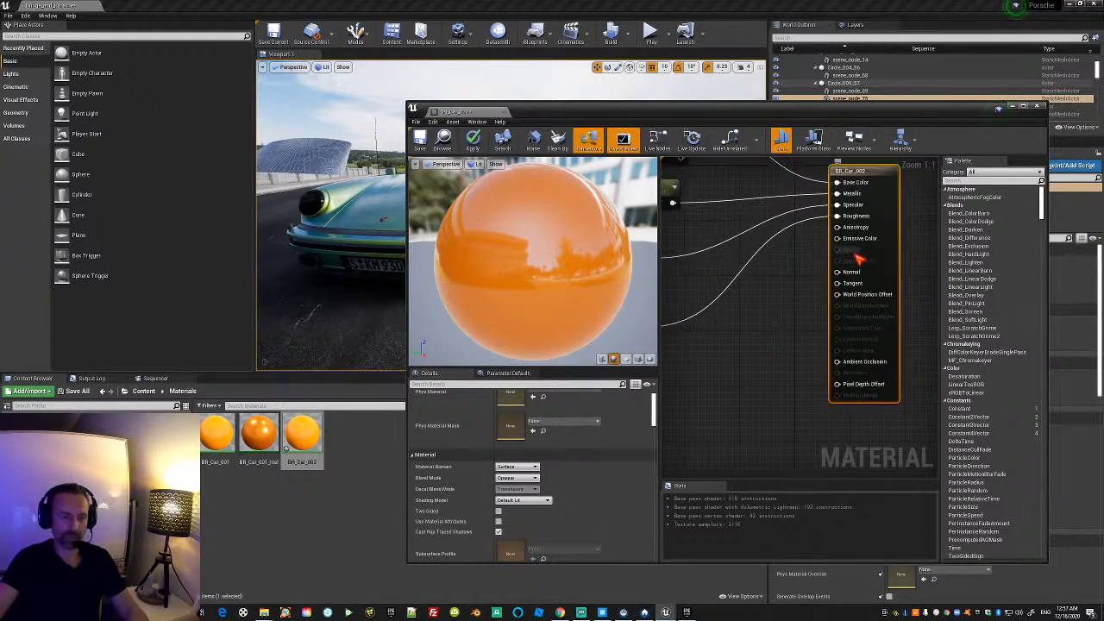
Review the material domain, blend mode and shading model options of the copied car material.
scroll(558, 466, down, 2)
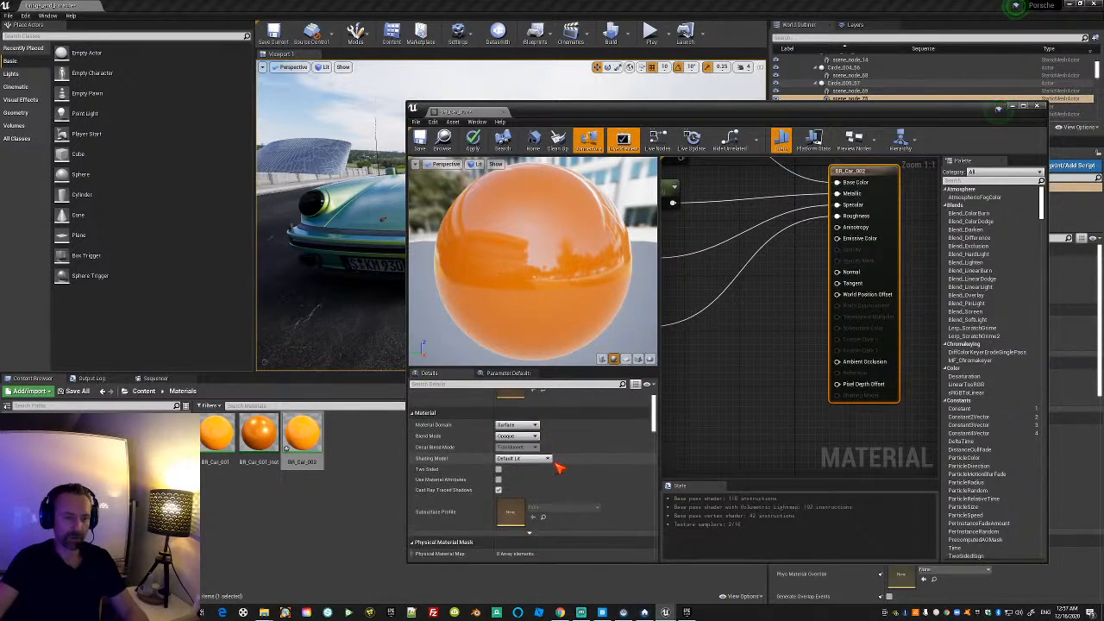
click(522, 429)
click(522, 428)
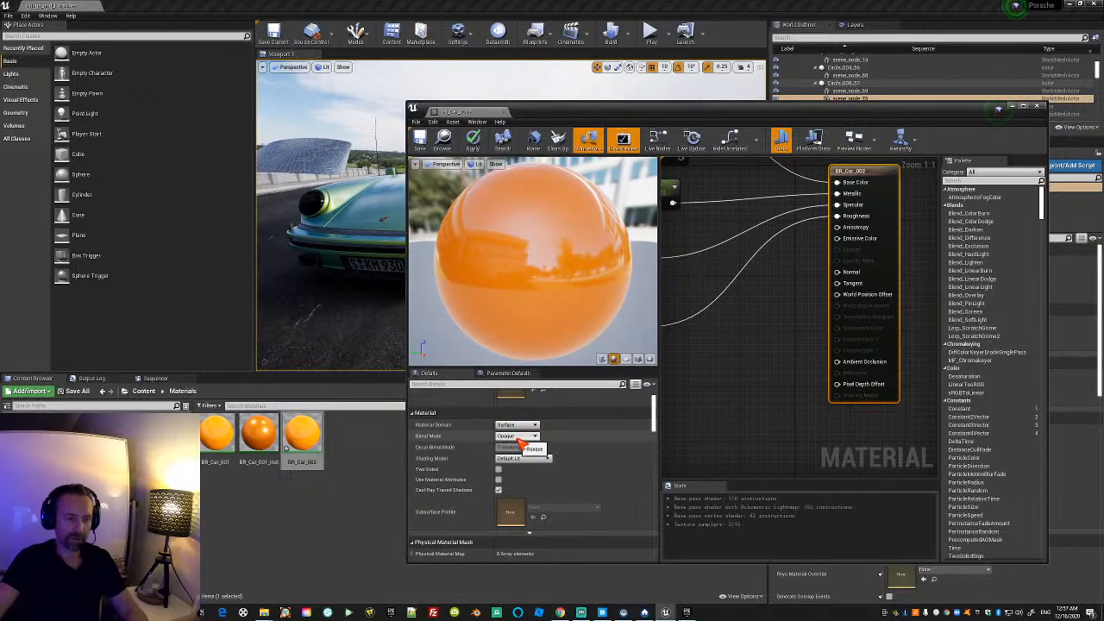
click(523, 436)
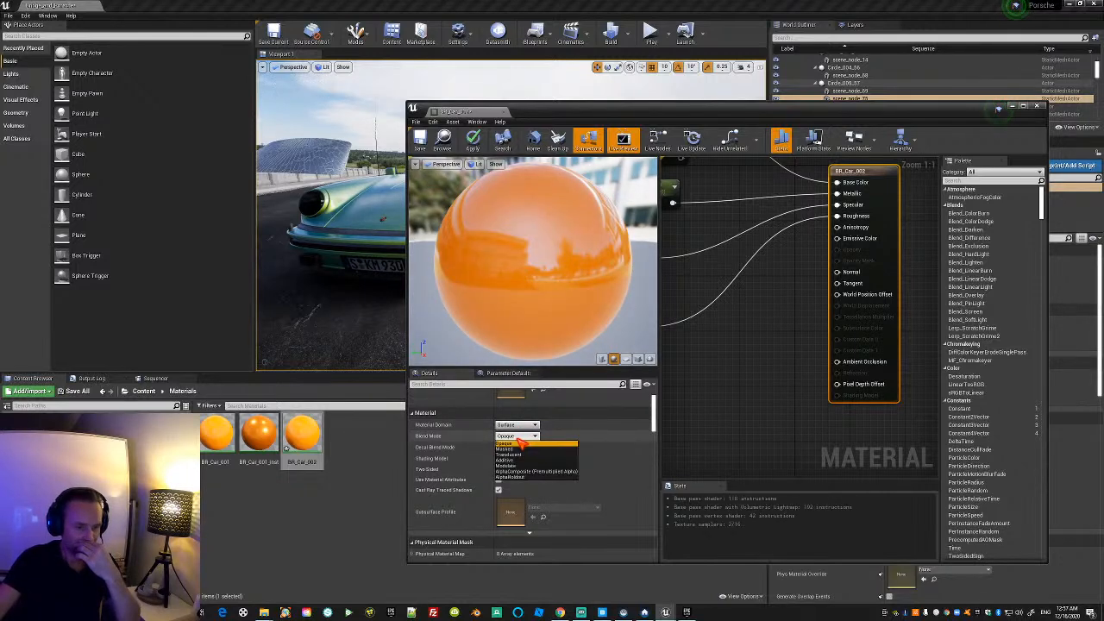
click(519, 442)
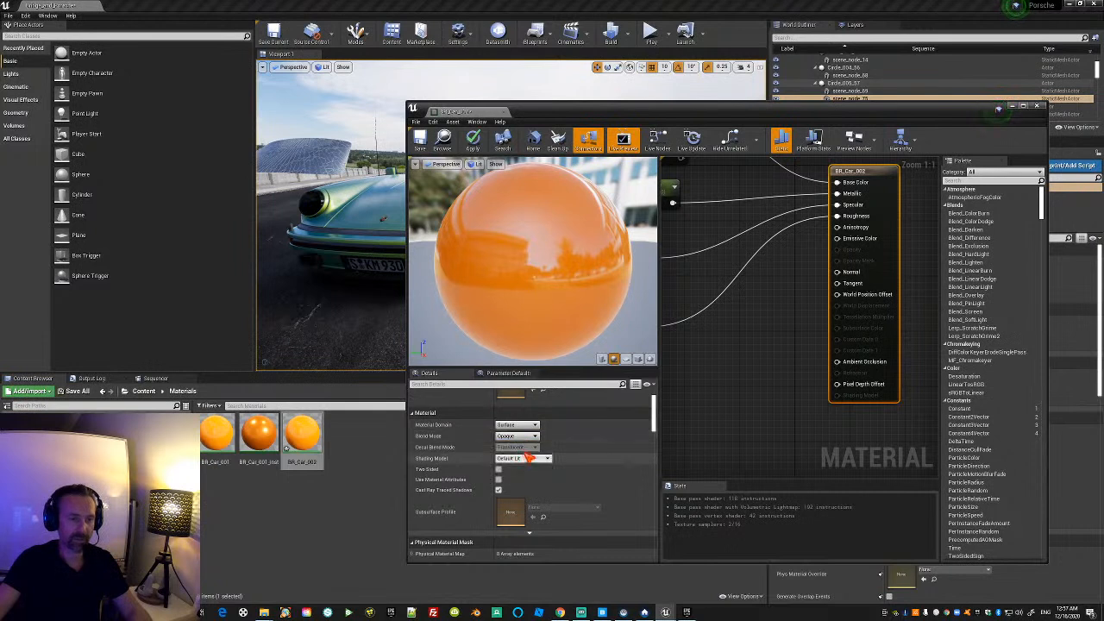
click(530, 464)
click(529, 490)
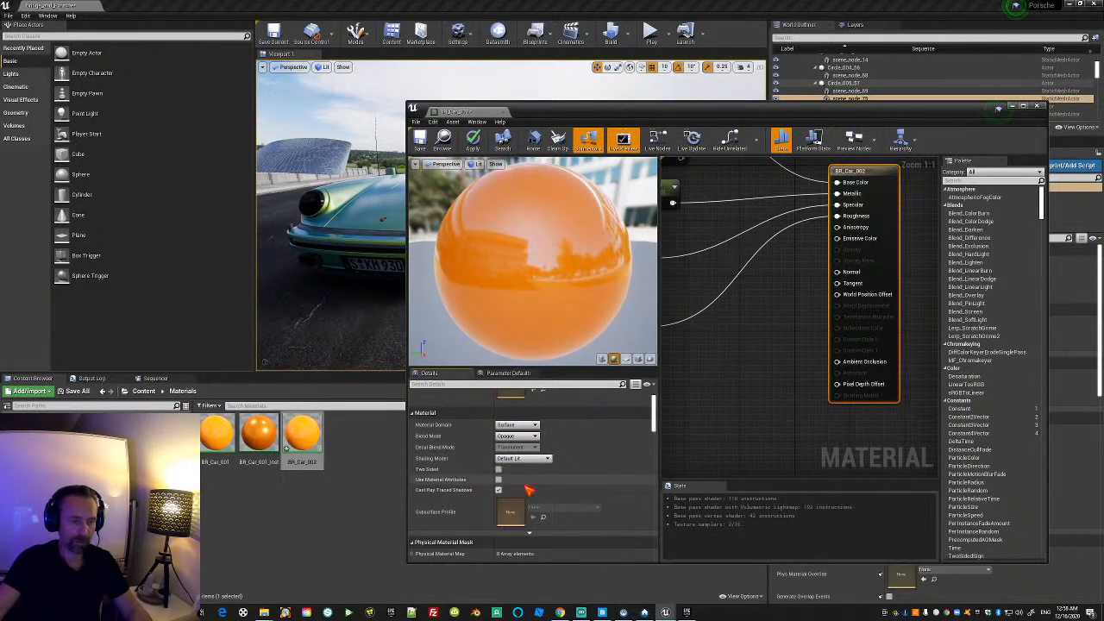
Maximize the material editor, set the copied material's blend mode to Translucent, and minimize the editor after viewing its inputs.
click(1023, 105)
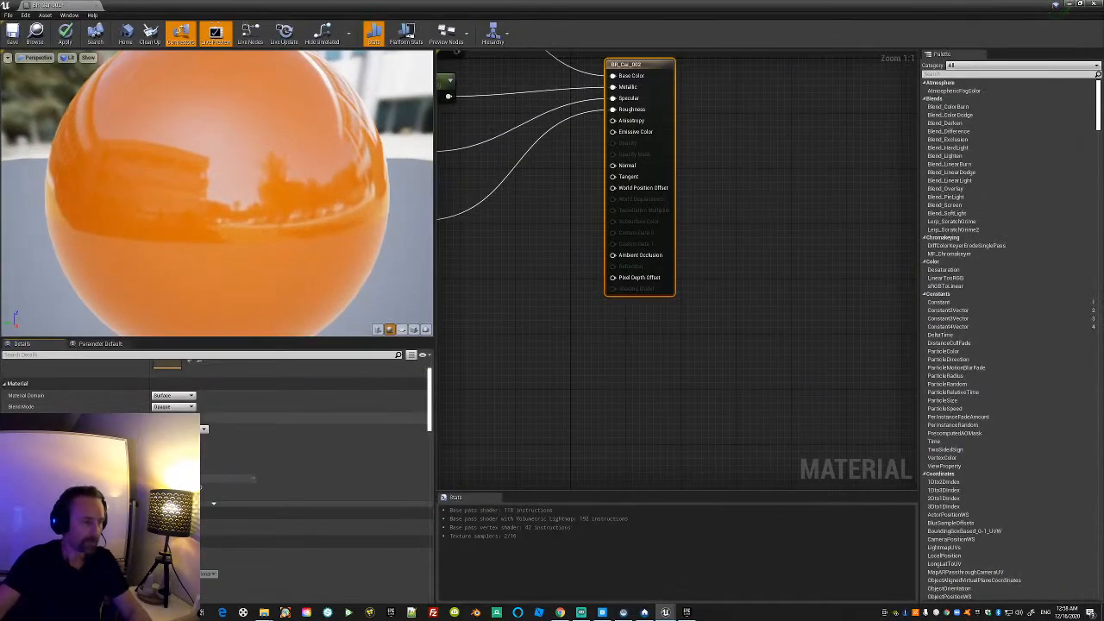
click(173, 407)
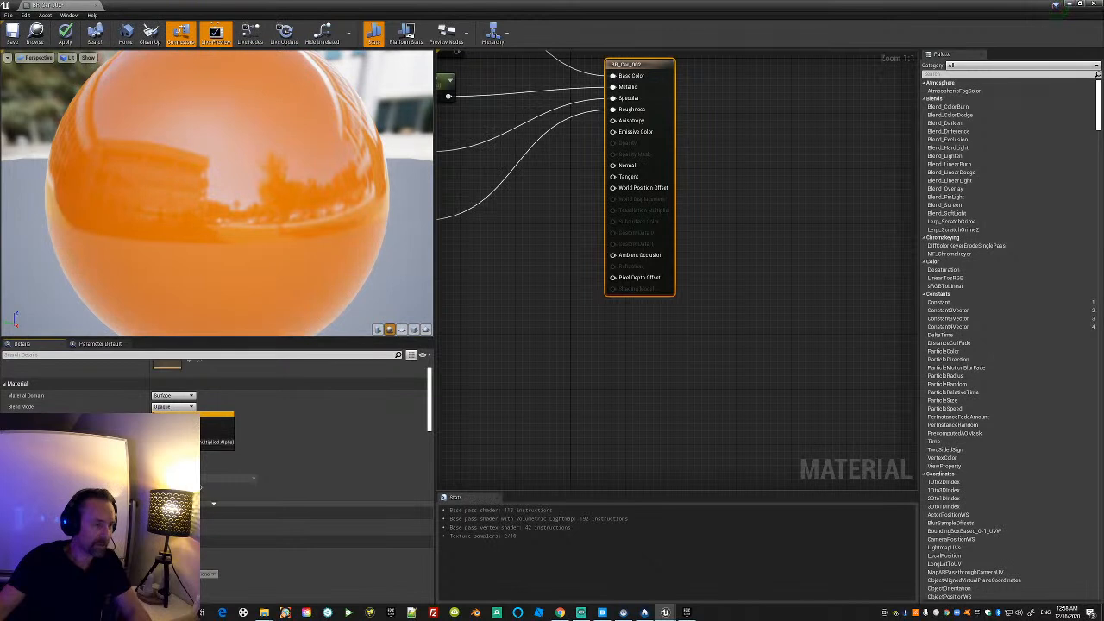
click(216, 417)
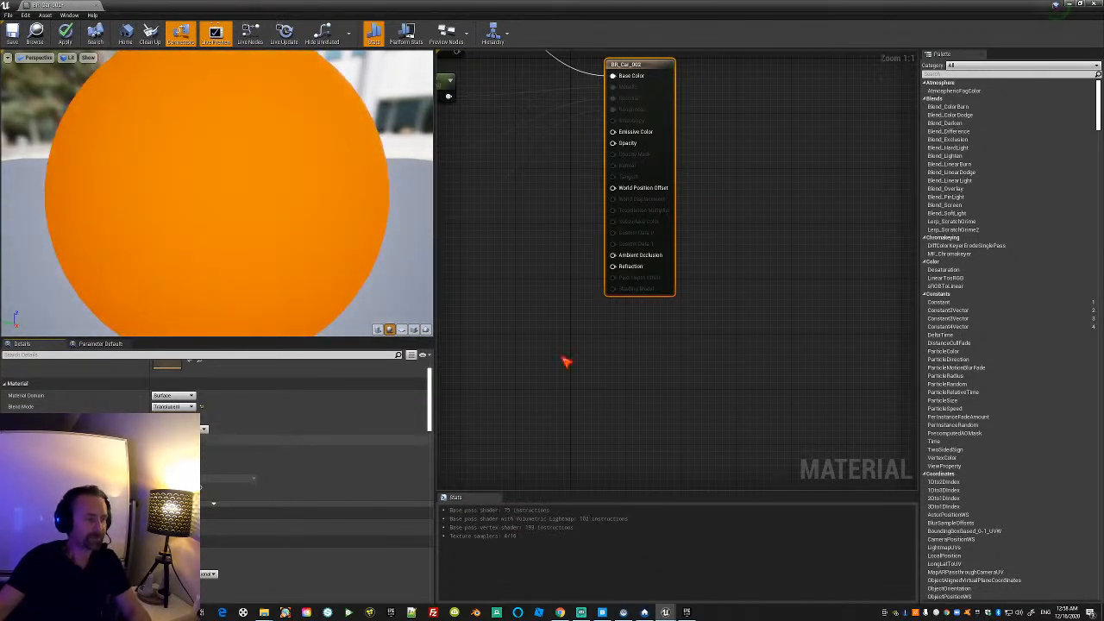
right_drag(579, 331, 642, 352)
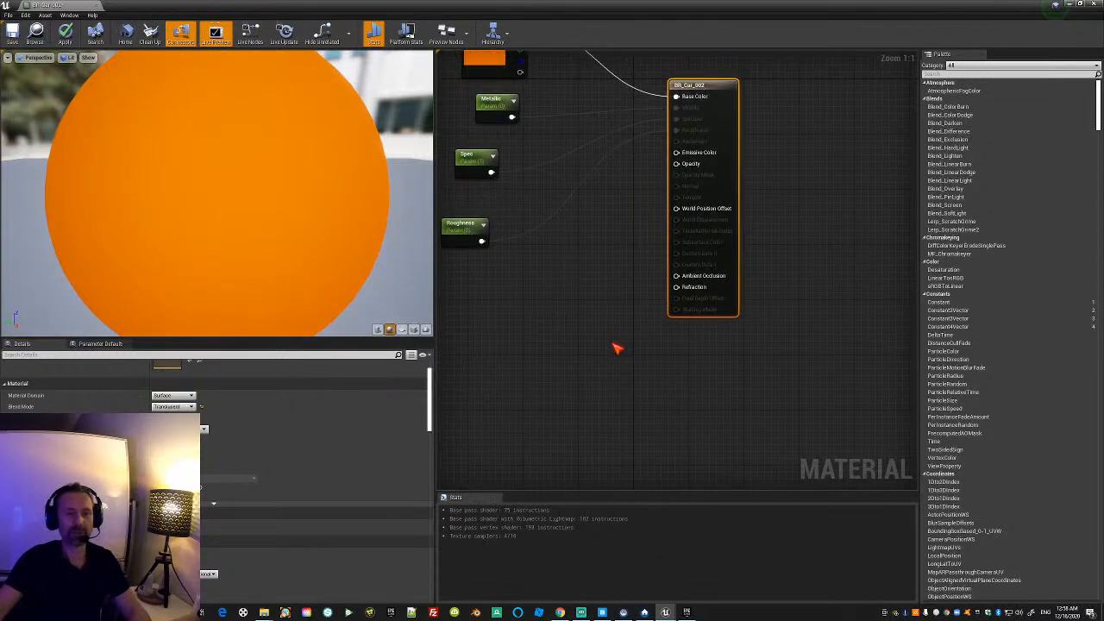
click(1070, 5)
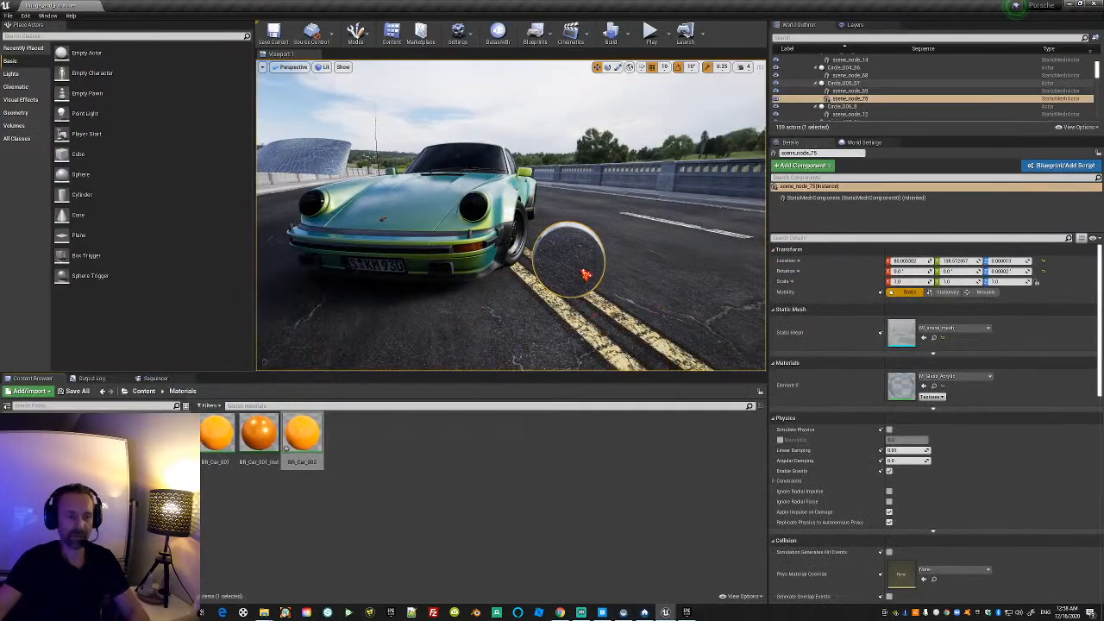
Inspect the duplicated headlight glass against the road and the car's front headlights up close.
right_drag(646, 275, 603, 247)
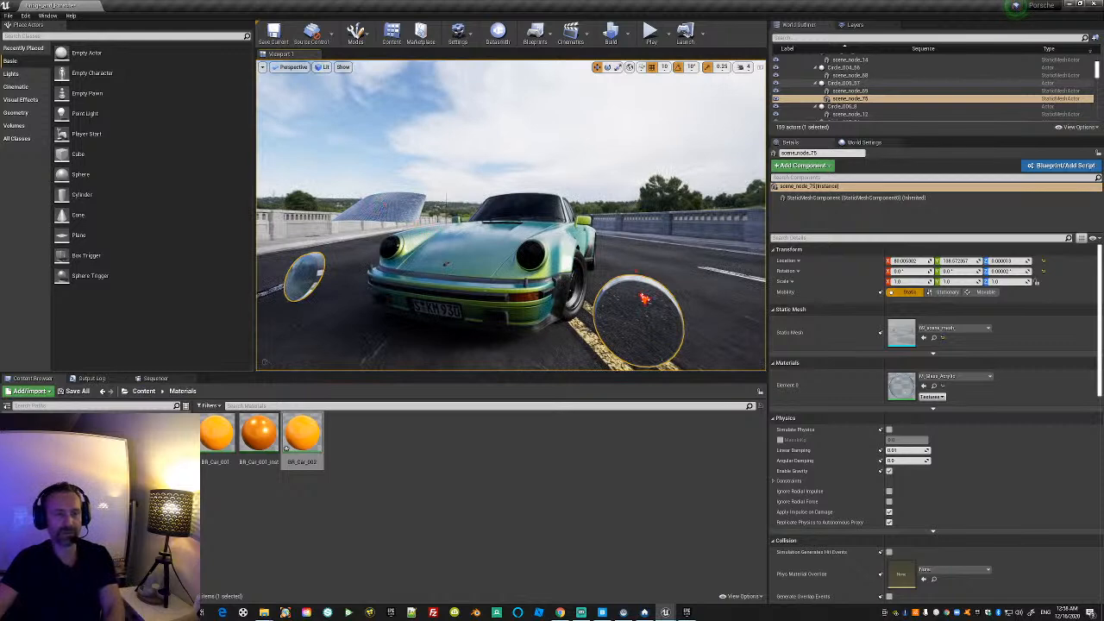
right_drag(639, 294, 570, 316)
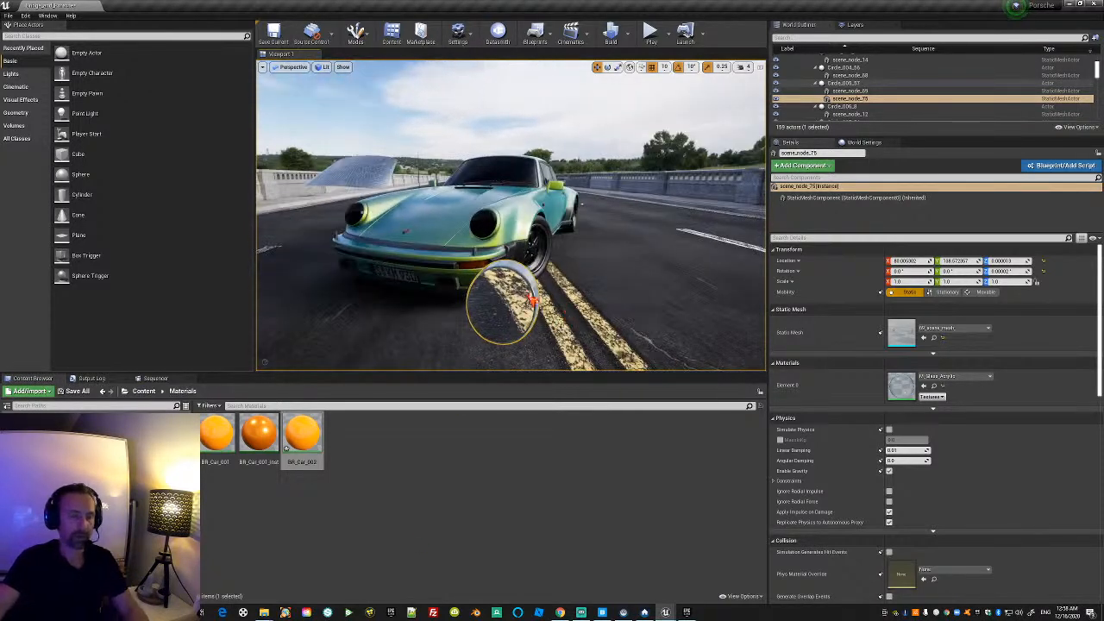
right_drag(467, 269, 493, 271)
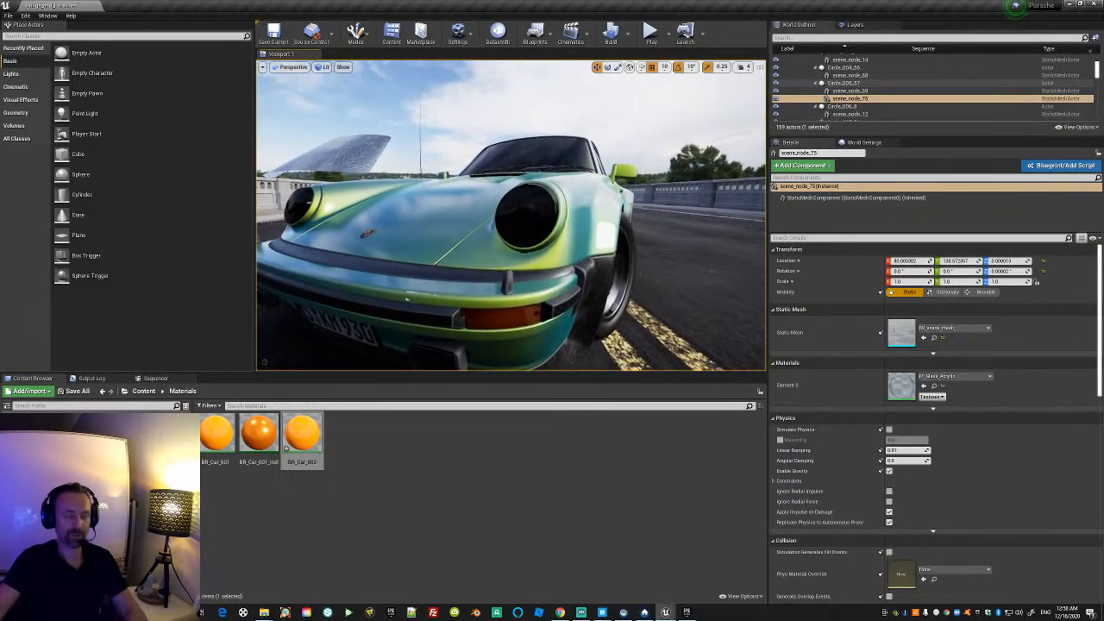
Switch to Chrome, open the Unreal Engine automotive ray tracing tutorial from the Fatty Bull videos, and return to the editor via the live stream page.
click(559, 613)
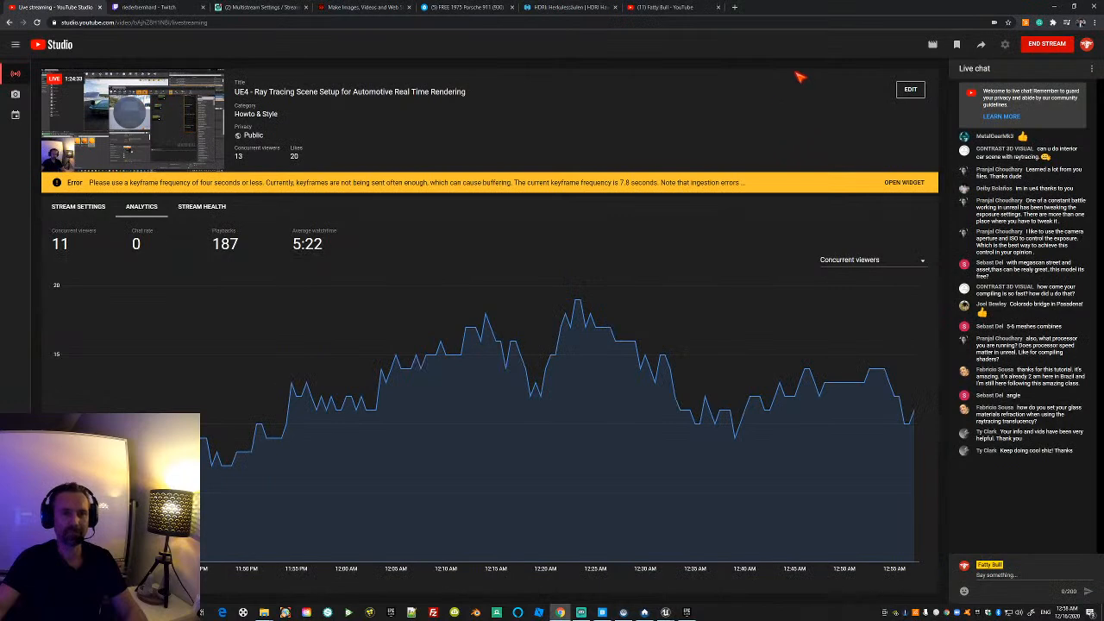
click(675, 8)
click(391, 270)
scroll(575, 393, down, 3)
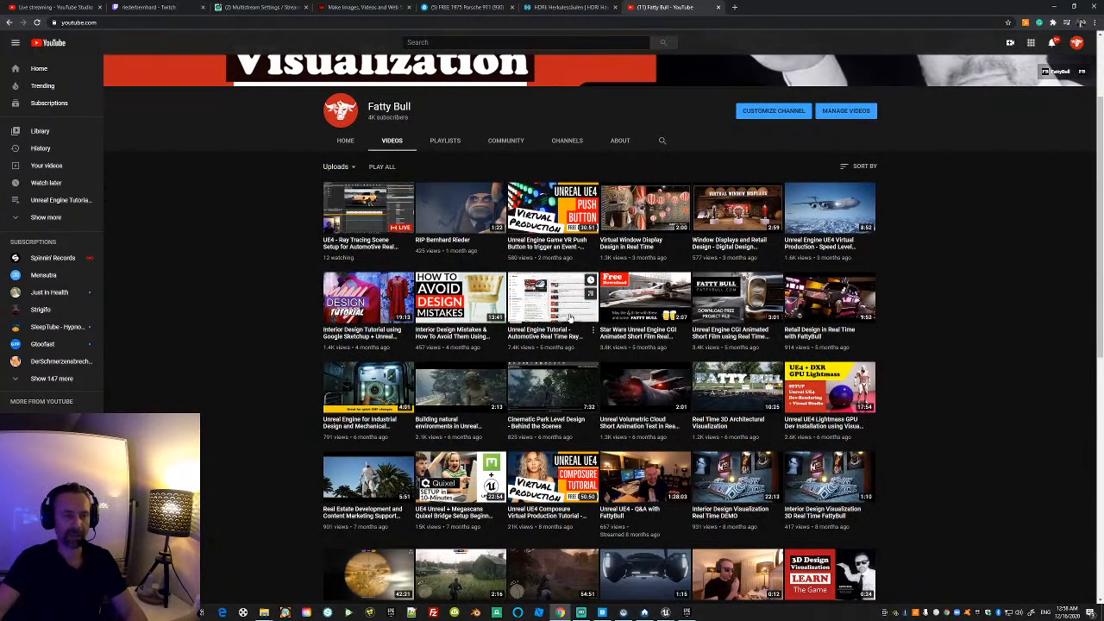
click(562, 339)
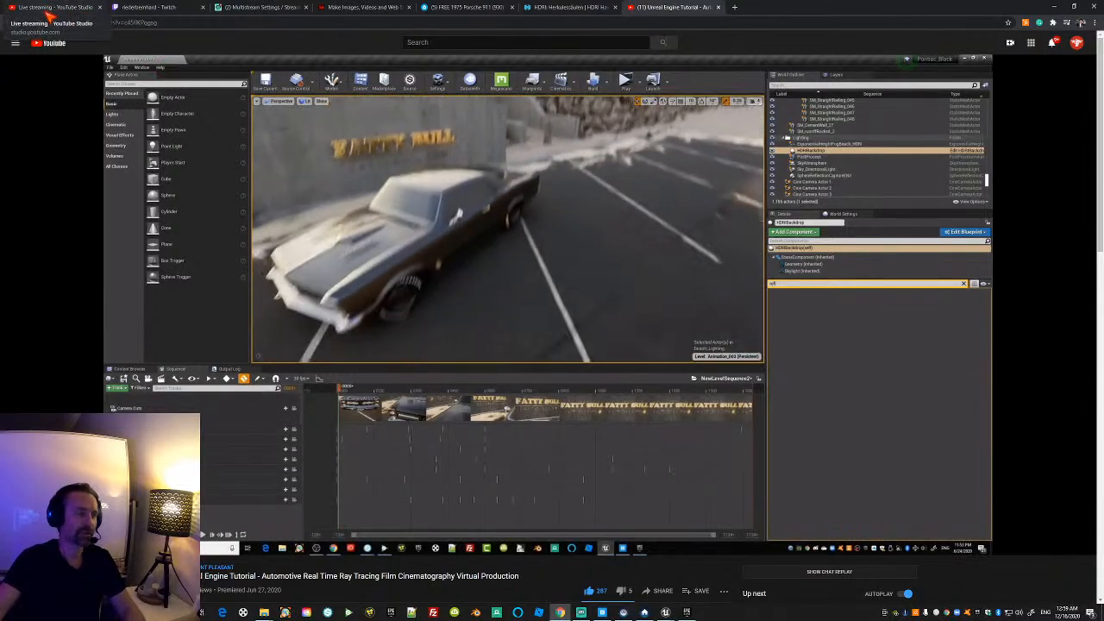
click(54, 9)
click(1061, 7)
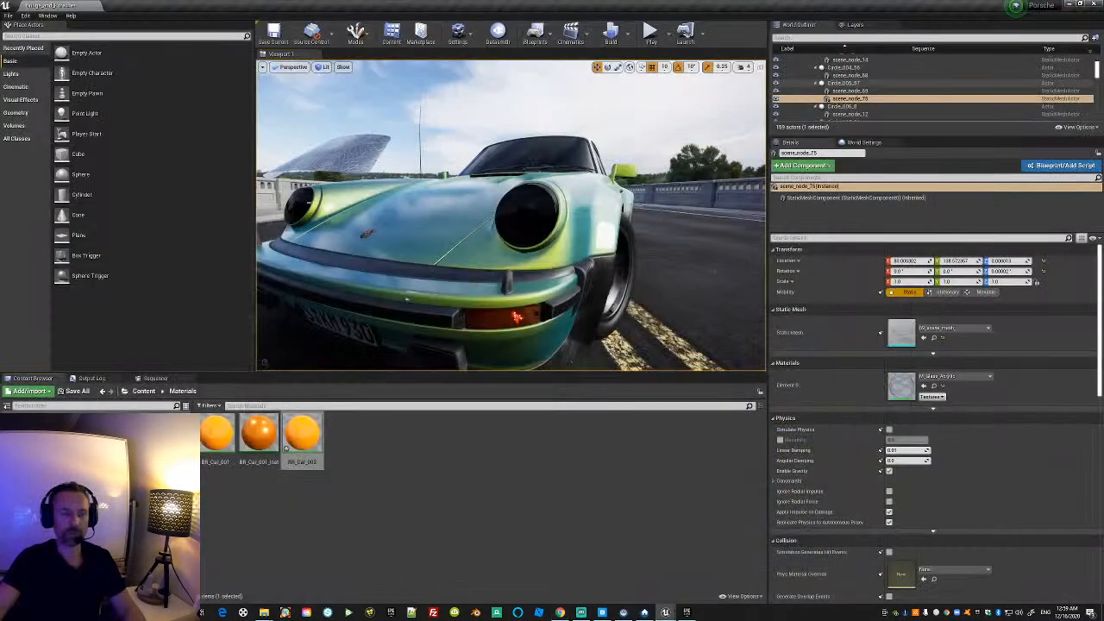
Delete the duplicated headlight glass and windshield glass pieces floating in front of the car.
scroll(511, 216, down, 10)
click(450, 183)
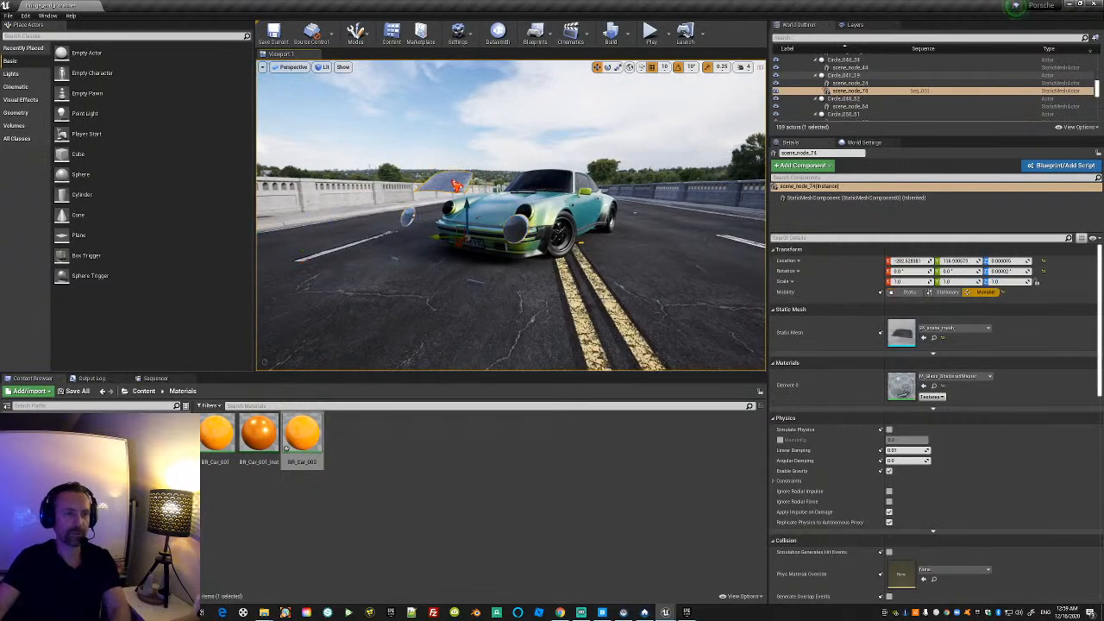
key(Escape)
click(520, 234)
key(Delete)
click(449, 186)
key(Delete)
right_drag(584, 262, 597, 274)
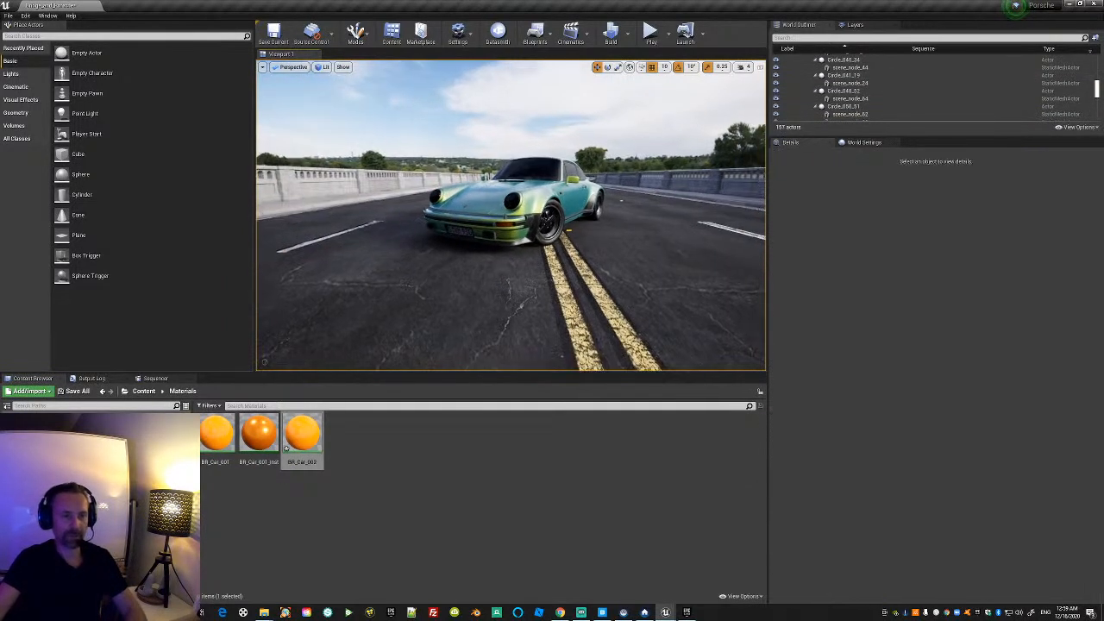
Pilot the Cine Camera Actor, show the Seq_001 sequence, and frame the shot closely on the car's front bumper and indicator light.
click(291, 68)
click(308, 164)
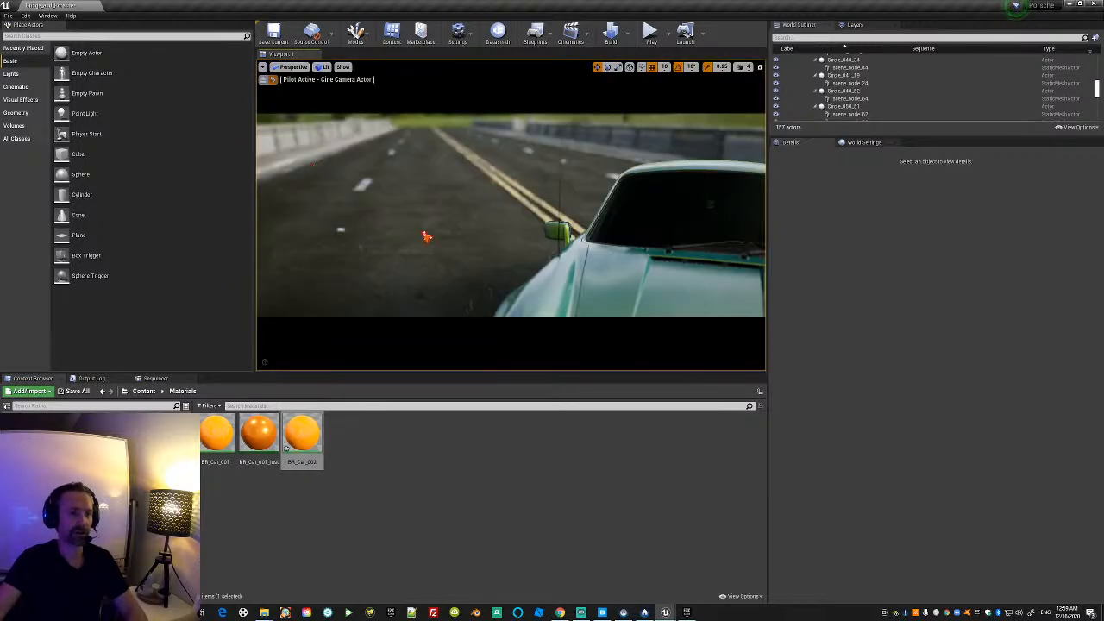
right_drag(540, 259, 613, 300)
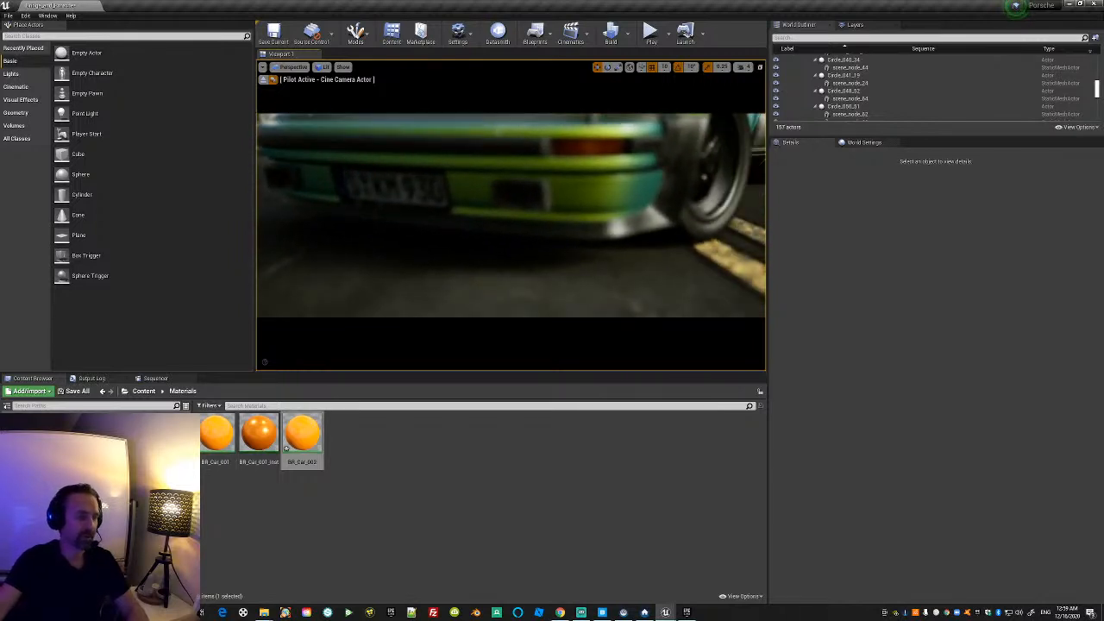
click(162, 379)
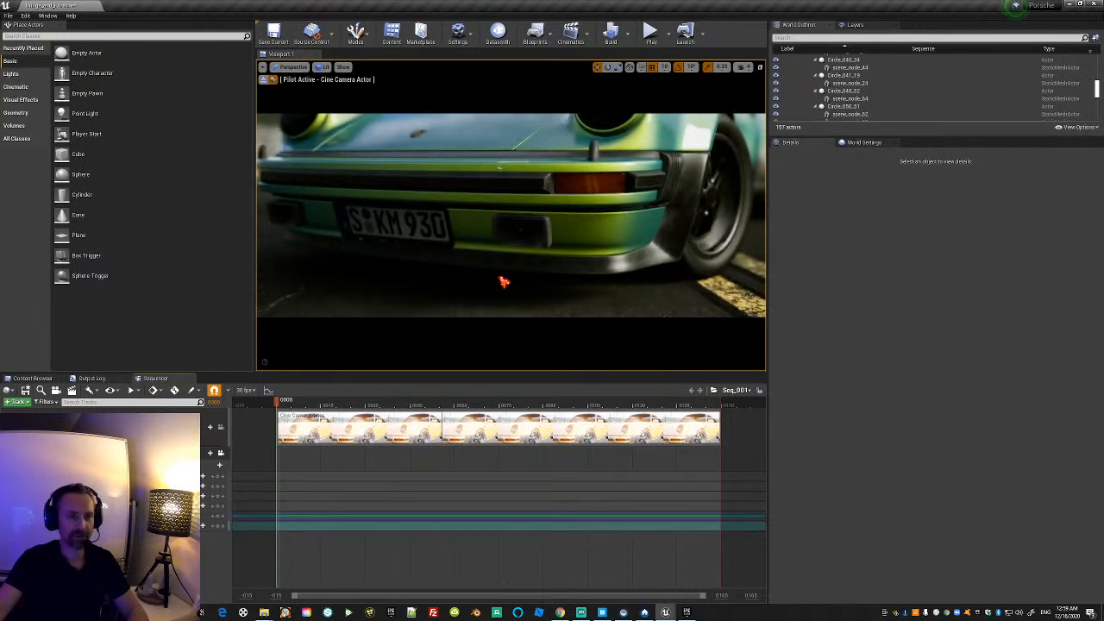
right_drag(574, 272, 608, 257)
key(w)
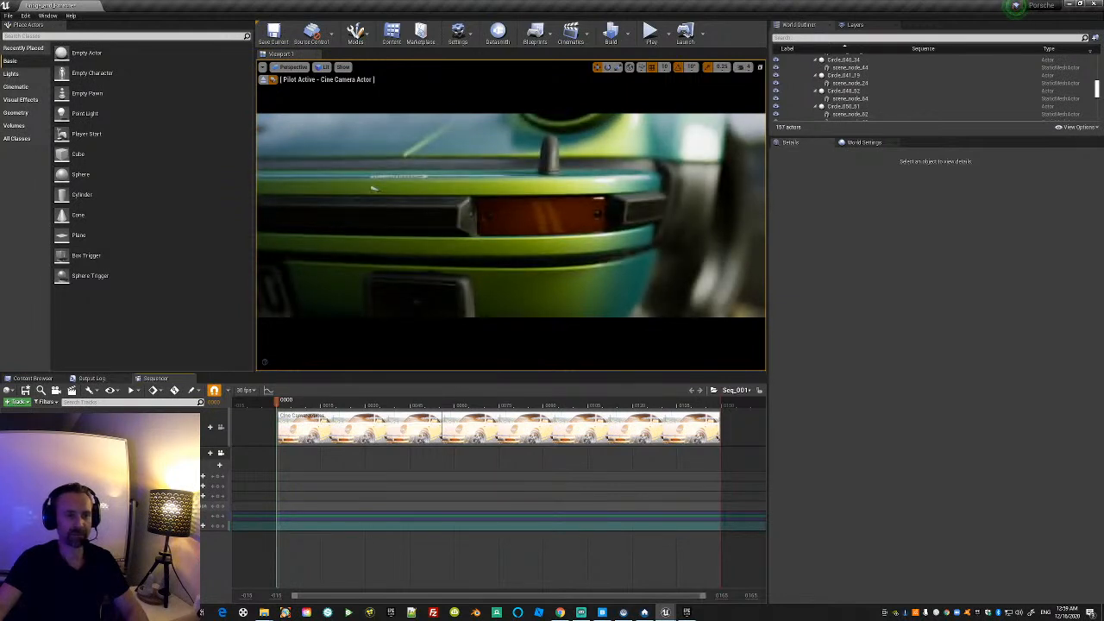
Reframe the cine camera as a front three-quarter shot showing the whole car on the bridge.
right_drag(475, 244, 514, 219)
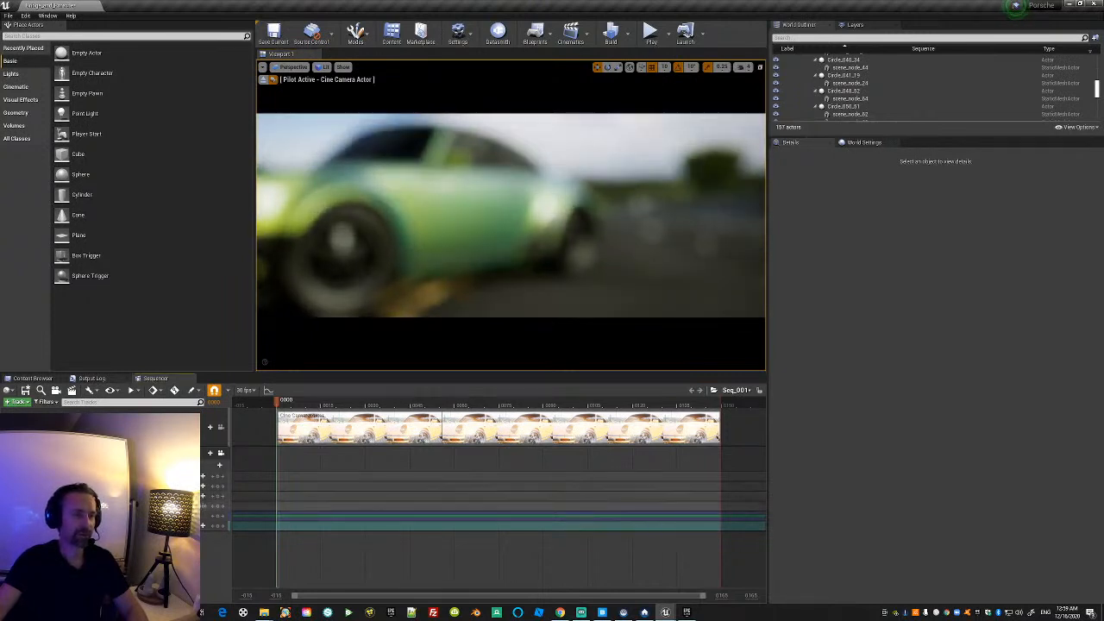
right_drag(520, 323, 595, 345)
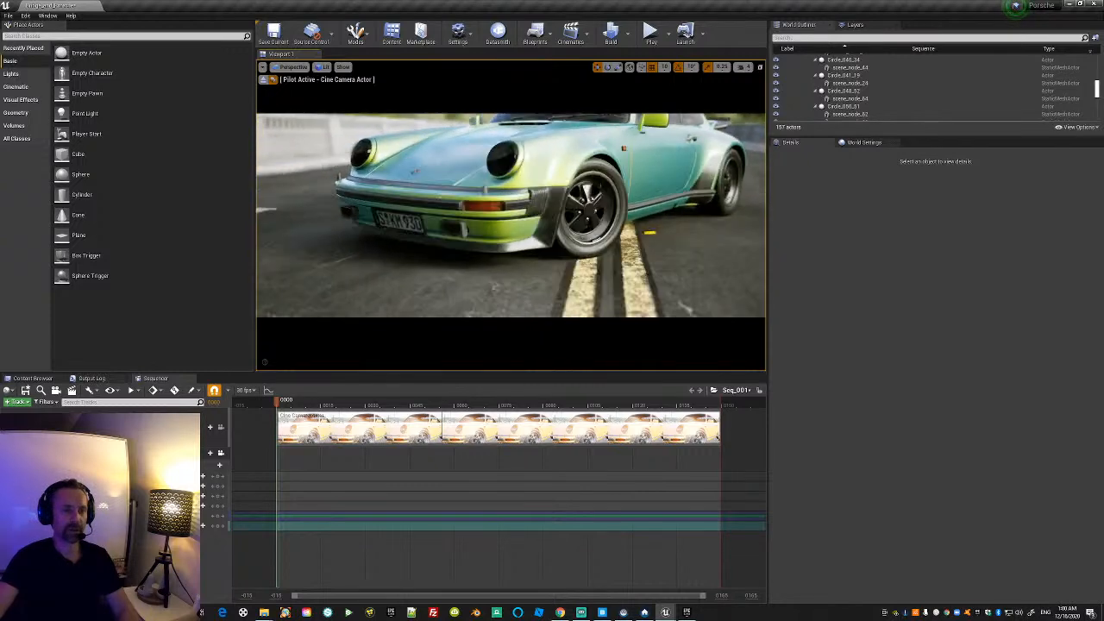
right_drag(382, 252, 366, 235)
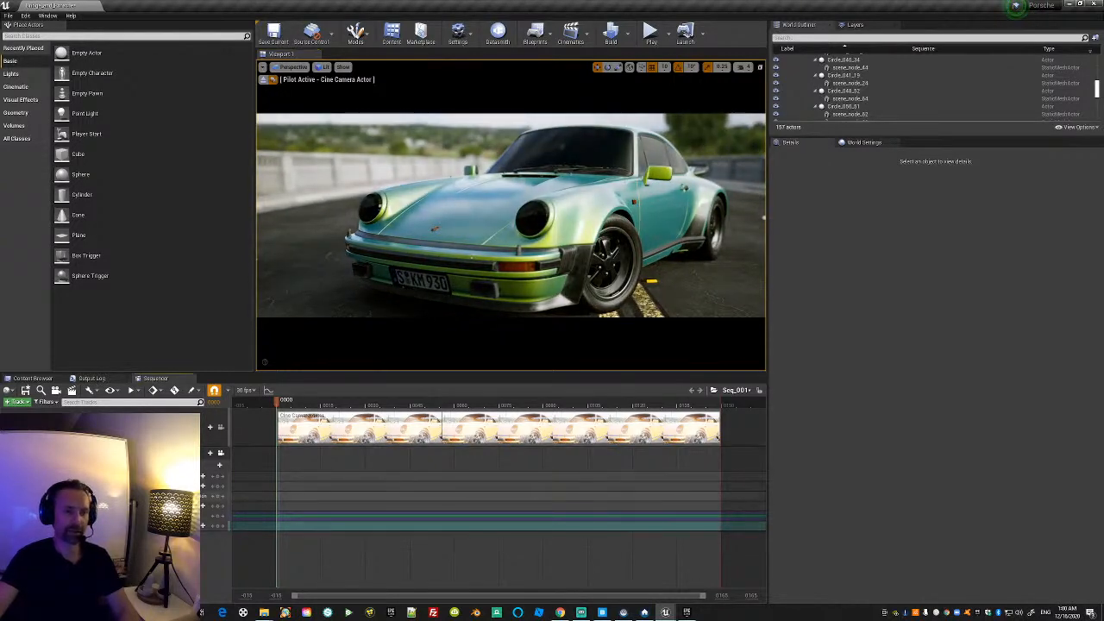
mouse_move(576, 207)
right_down()
mouse_move(581, 221)
mouse_move(586, 203)
mouse_move(590, 221)
mouse_move(557, 218)
right_up()
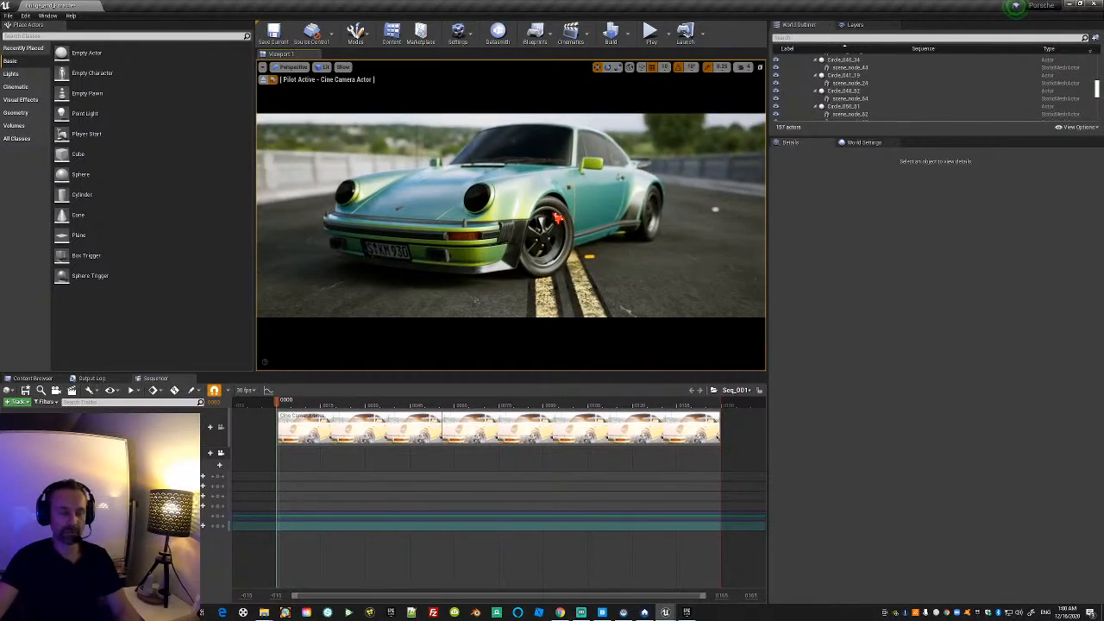
Check the live stream chat, then enlarge the viewport over its neighbouring panels while keeping the Seq_001 camera tracks in view.
click(561, 613)
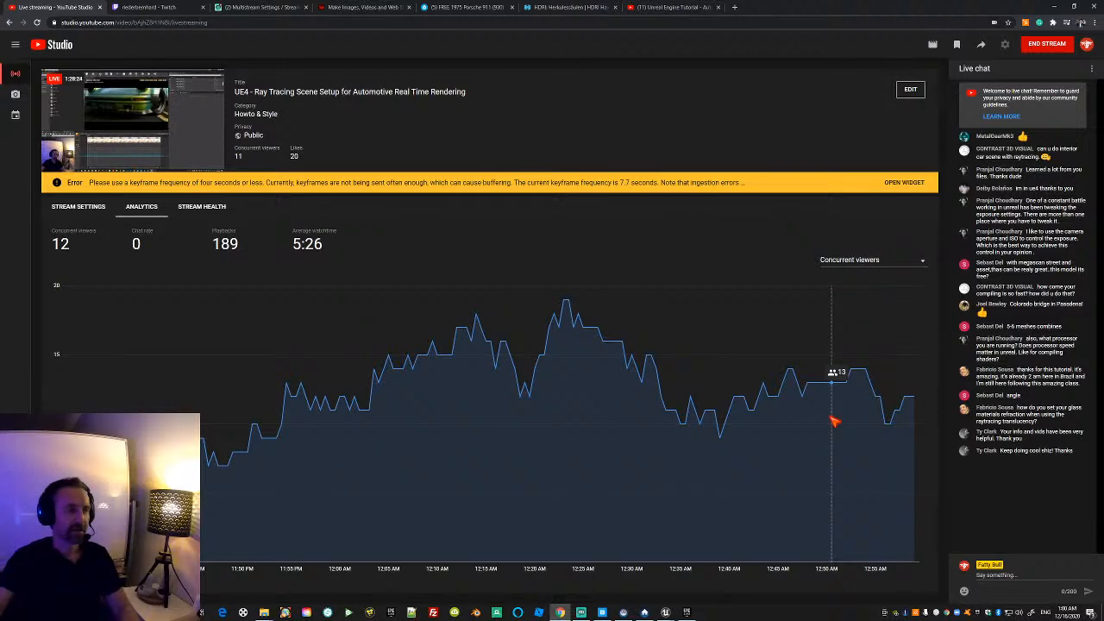
click(1054, 7)
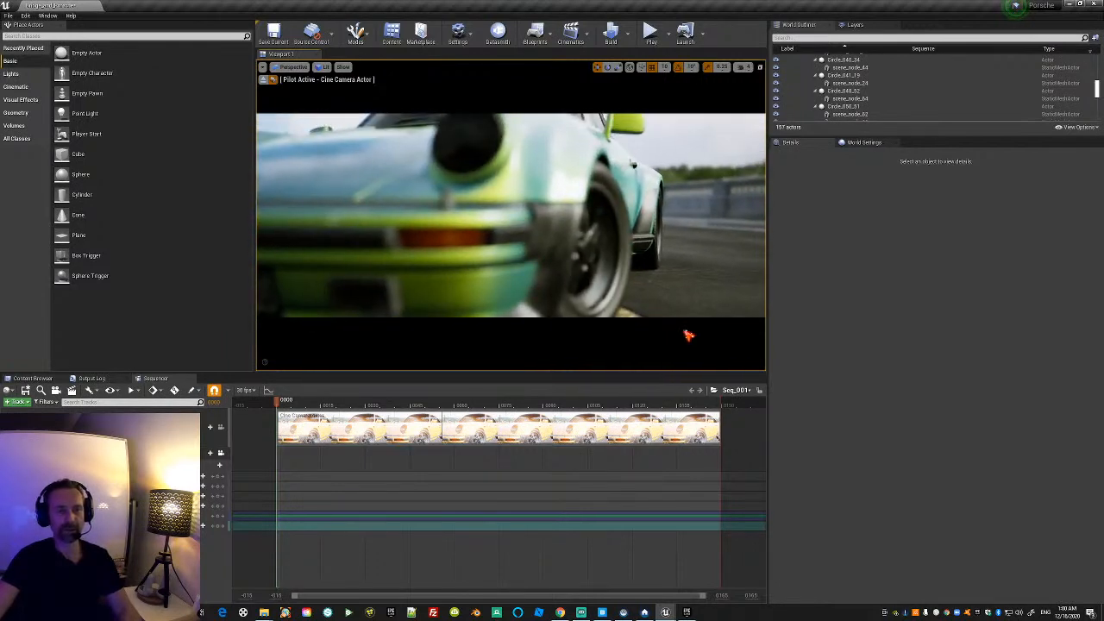
drag(691, 396, 694, 460)
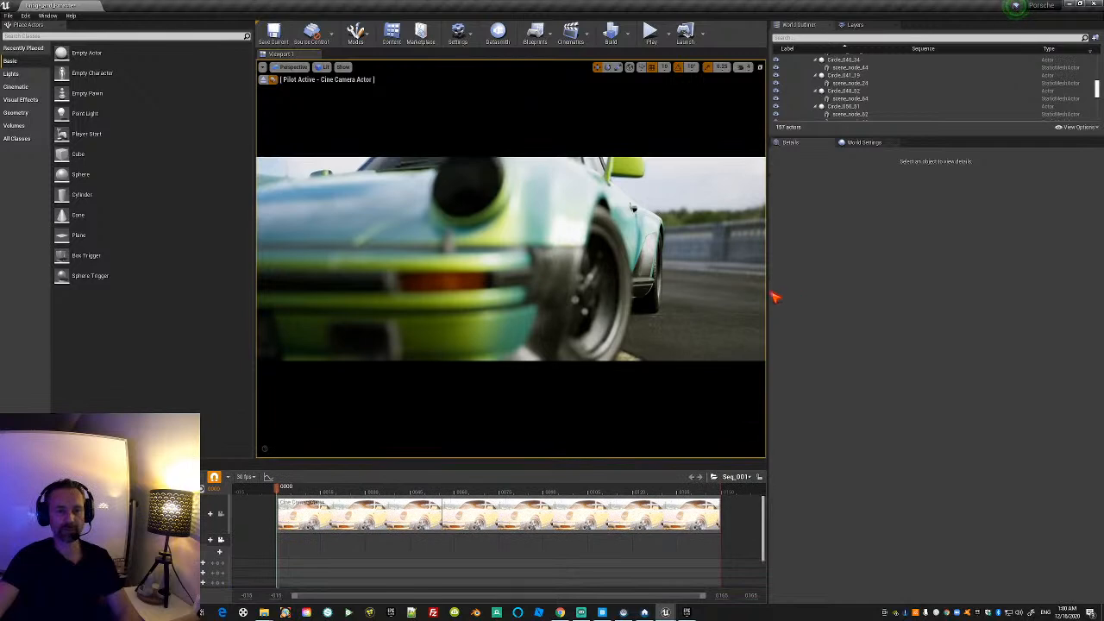
drag(767, 298, 931, 299)
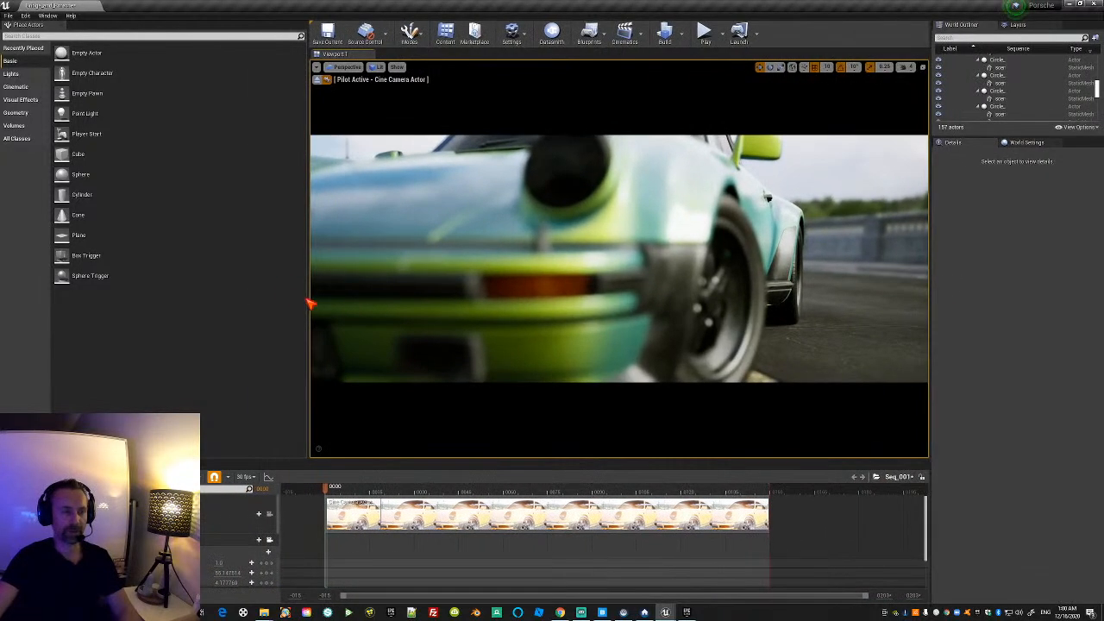
drag(309, 302, 188, 302)
right_drag(557, 259, 551, 289)
middle_drag(725, 327, 732, 310)
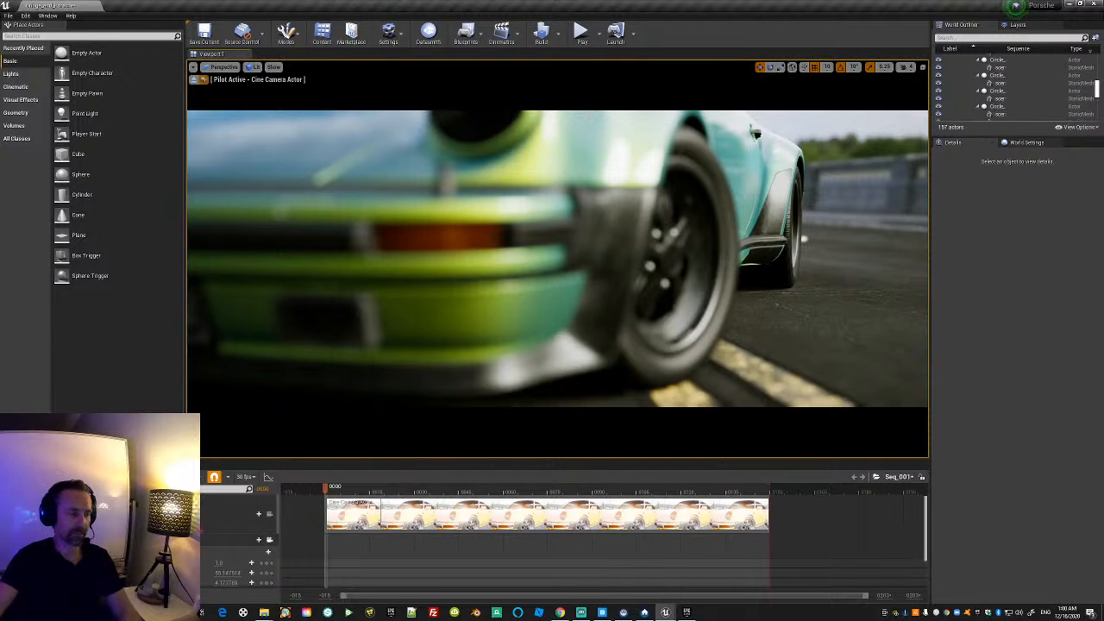
drag(270, 466, 273, 393)
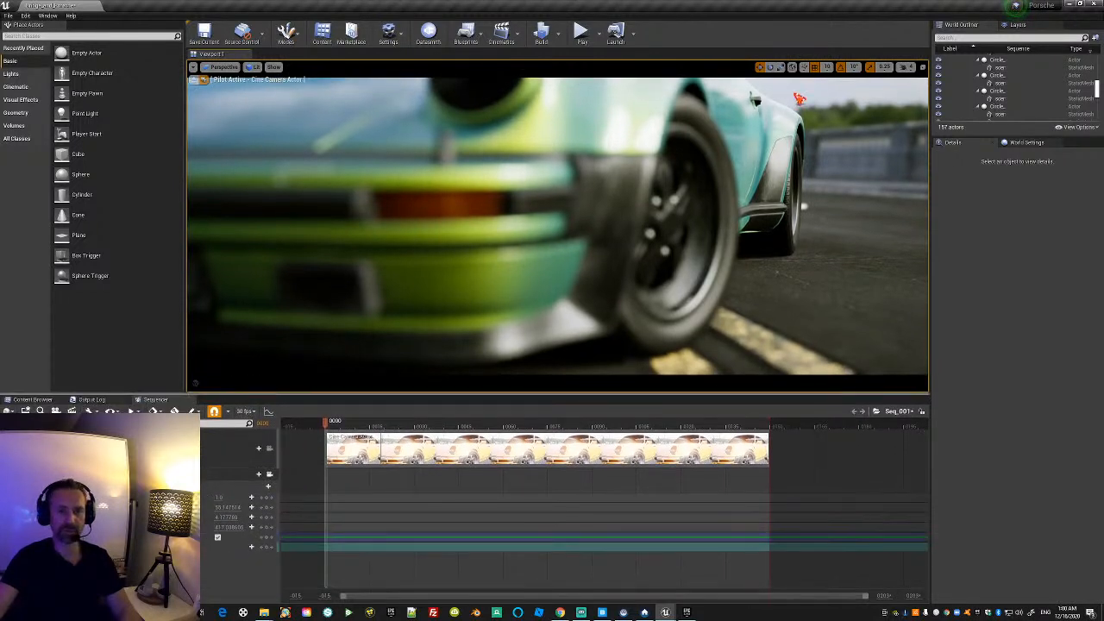
Shorten the cine camera's focus distance to focus on the front bumper and front wheel, and move the shot closer to them.
mouse_move(234, 526)
mouse_down()
mouse_move(234, 497)
mouse_move(234, 516)
mouse_up()
mouse_move(663, 290)
right_down()
mouse_move(715, 248)
mouse_move(700, 247)
mouse_move(667, 288)
right_up()
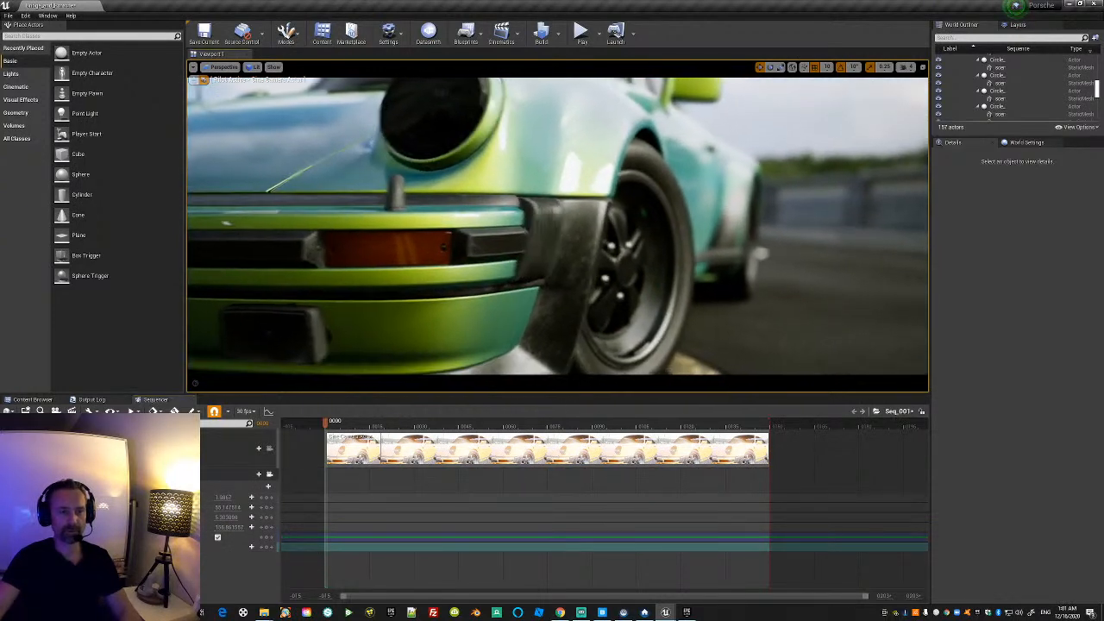
middle_drag(667, 288, 690, 300)
scroll(671, 319, up, 1)
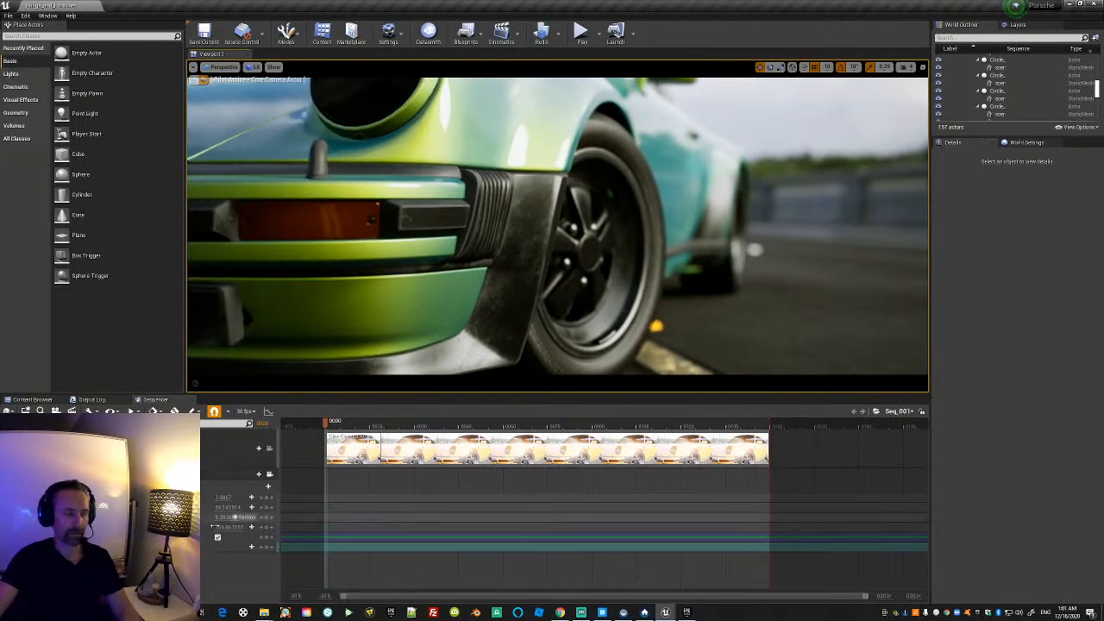
Increase the camera's focus distance slightly and pull the camera back to frame the car's full front with its licence plate.
mouse_move(227, 518)
mouse_down()
mouse_move(263, 527)
mouse_move(243, 527)
mouse_up()
mouse_move(719, 284)
right_down()
mouse_move(675, 294)
mouse_move(744, 286)
mouse_move(701, 290)
right_up()
key(d)
key(s)
key(a)
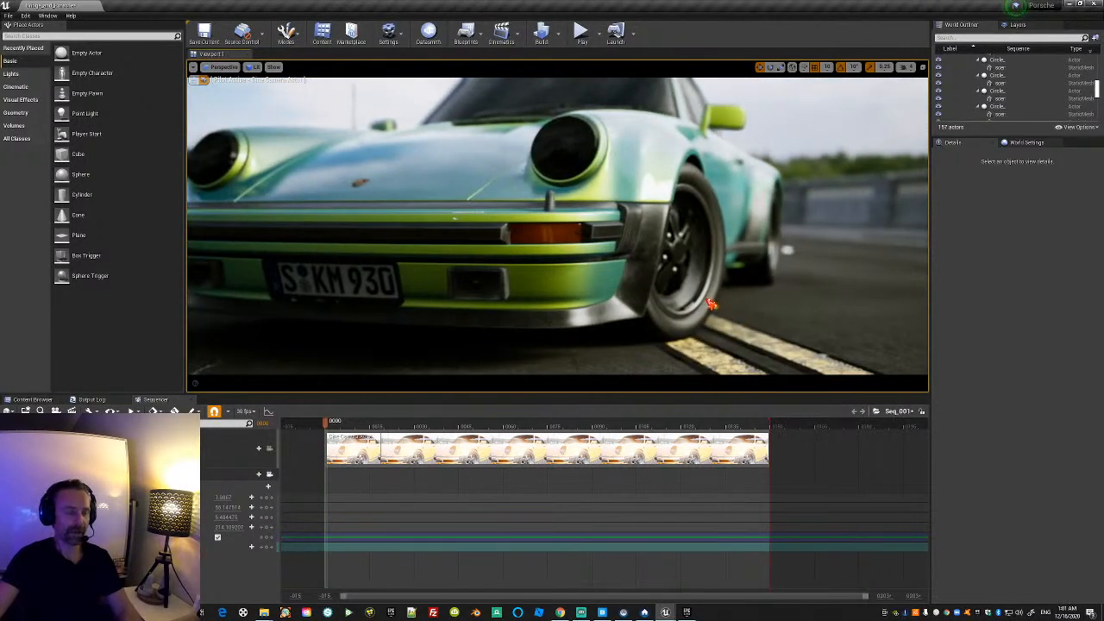
Move the cine camera back and around the car to a wide front three-quarter view including the rear wheel.
key(a)
mouse_move(707, 300)
right_down()
mouse_move(700, 290)
mouse_move(721, 294)
mouse_move(651, 294)
mouse_move(707, 290)
mouse_move(725, 301)
right_up()
key(d)
key(a)
key(d)
key(a)
key(s)
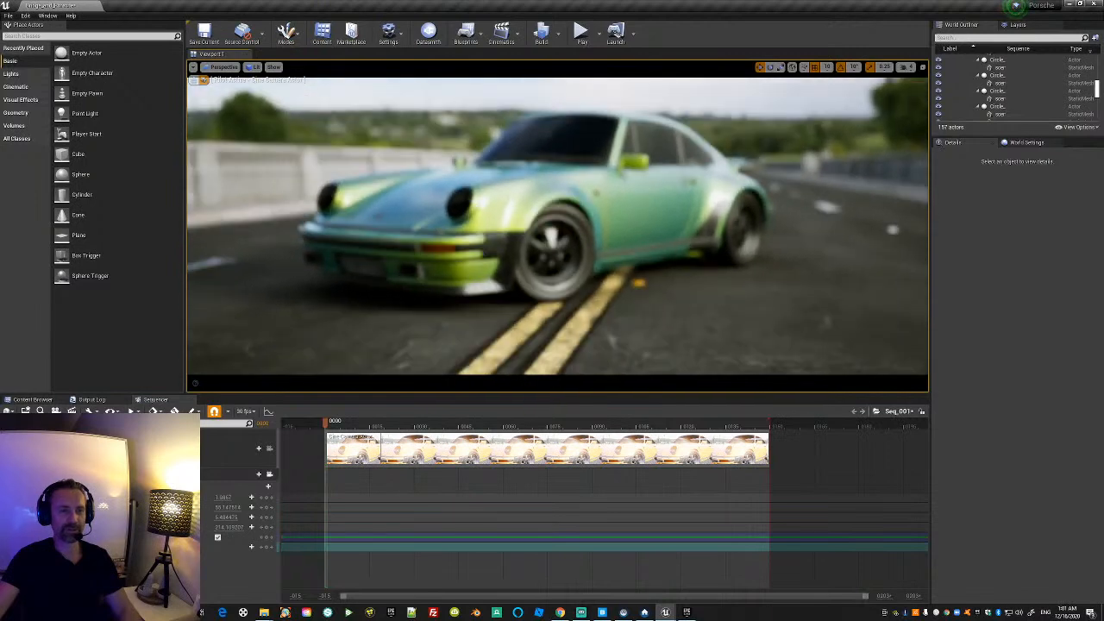
Increase the camera's focus distance until the whole car is sharp, and fine-tune the framing slightly closer to the car.
drag(228, 517, 264, 527)
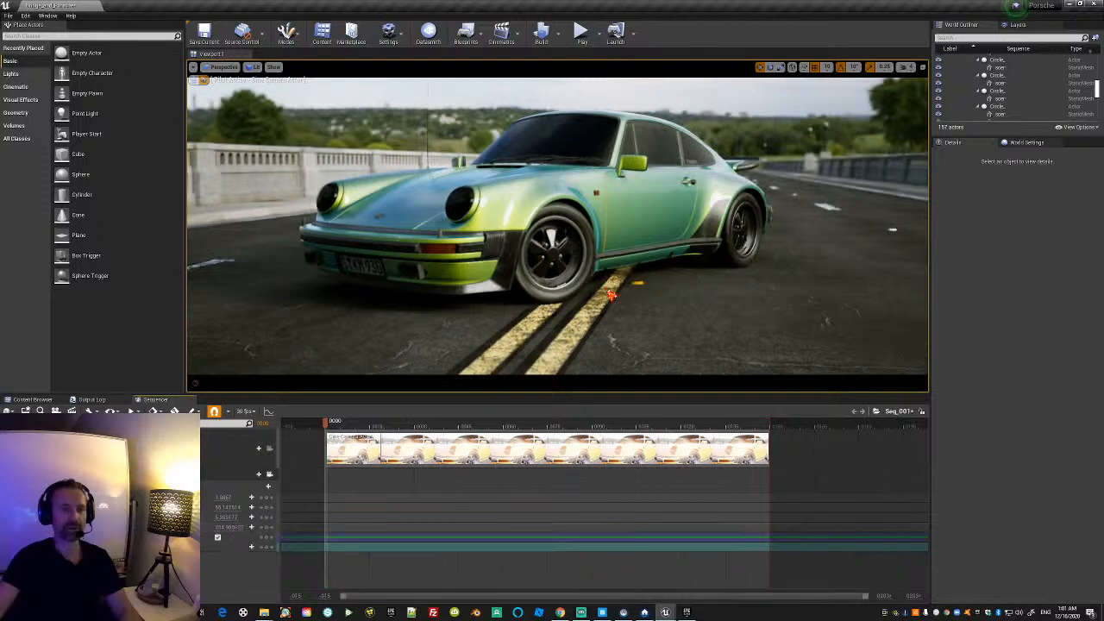
right_drag(609, 295, 601, 335)
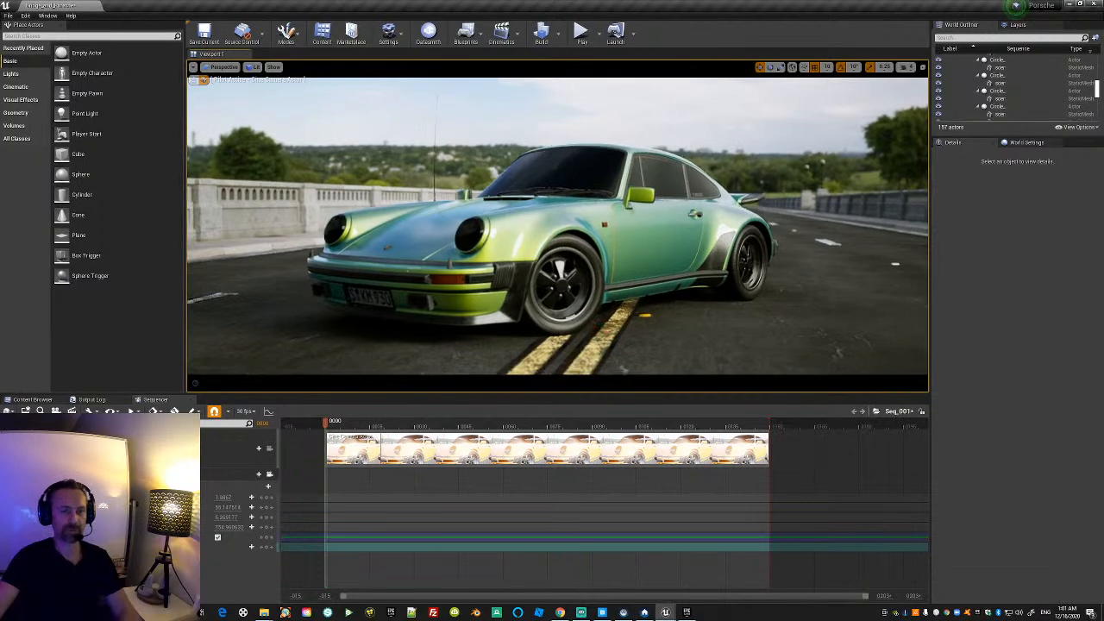
key(w)
right_drag(601, 334, 591, 334)
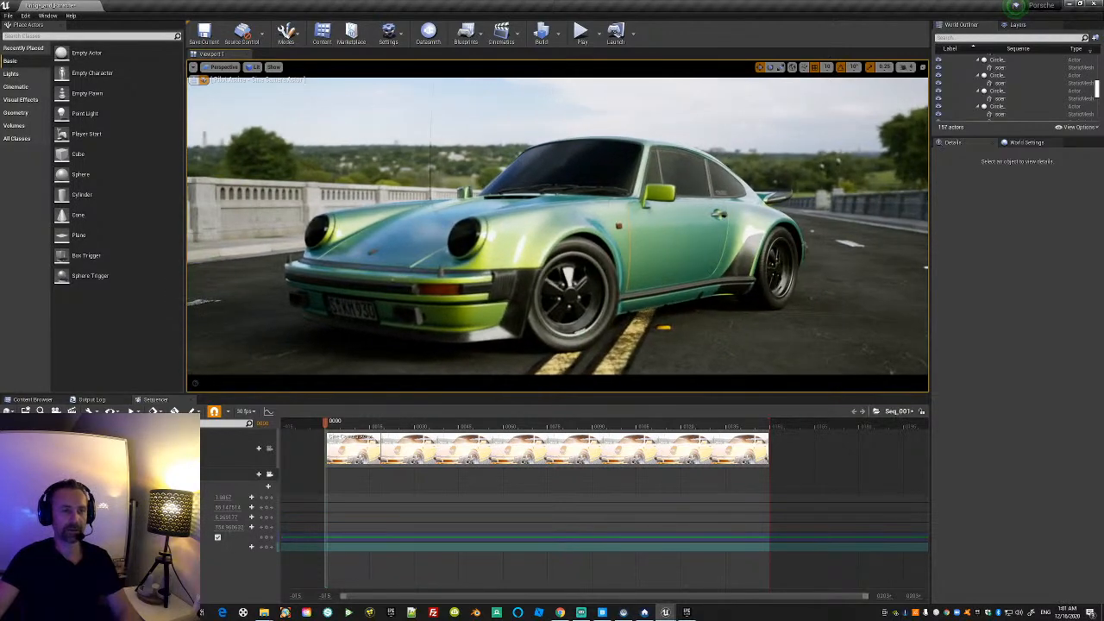
Check the live chat and view the free 1975 Porsche 911 (930) Turbo model on Sketchfab in Chrome, then return to the editor.
click(561, 612)
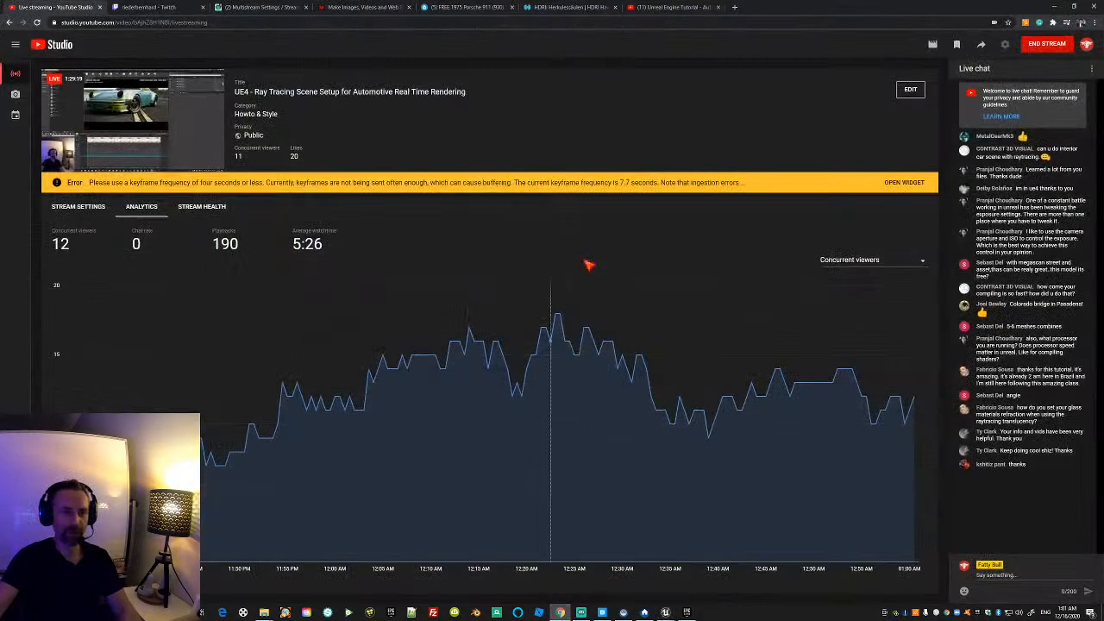
click(446, 9)
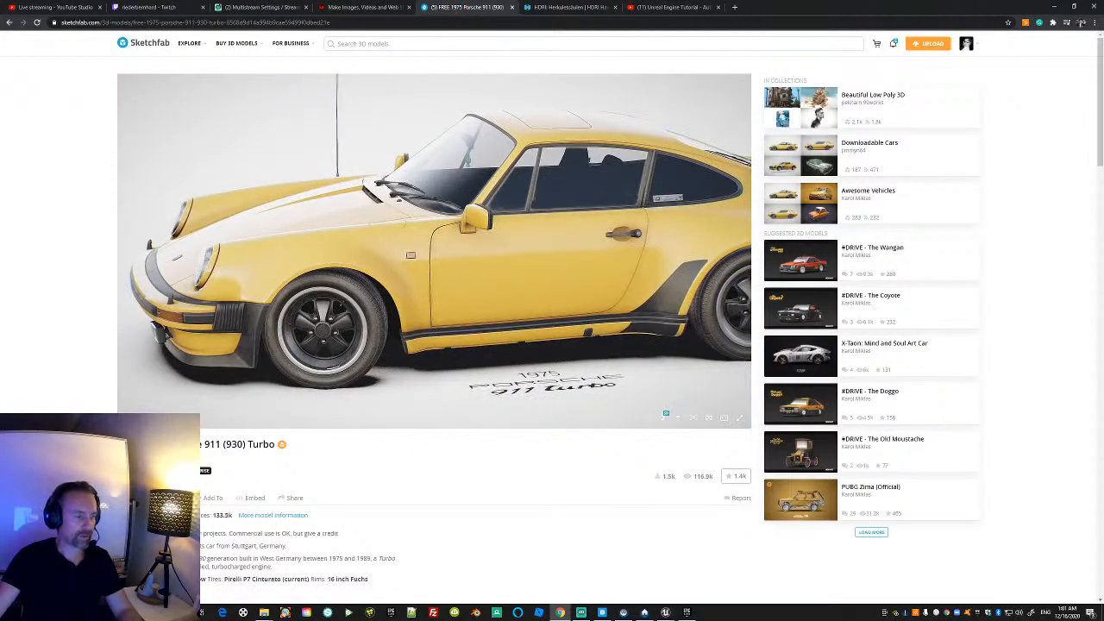
drag(516, 311, 876, 50)
click(1053, 8)
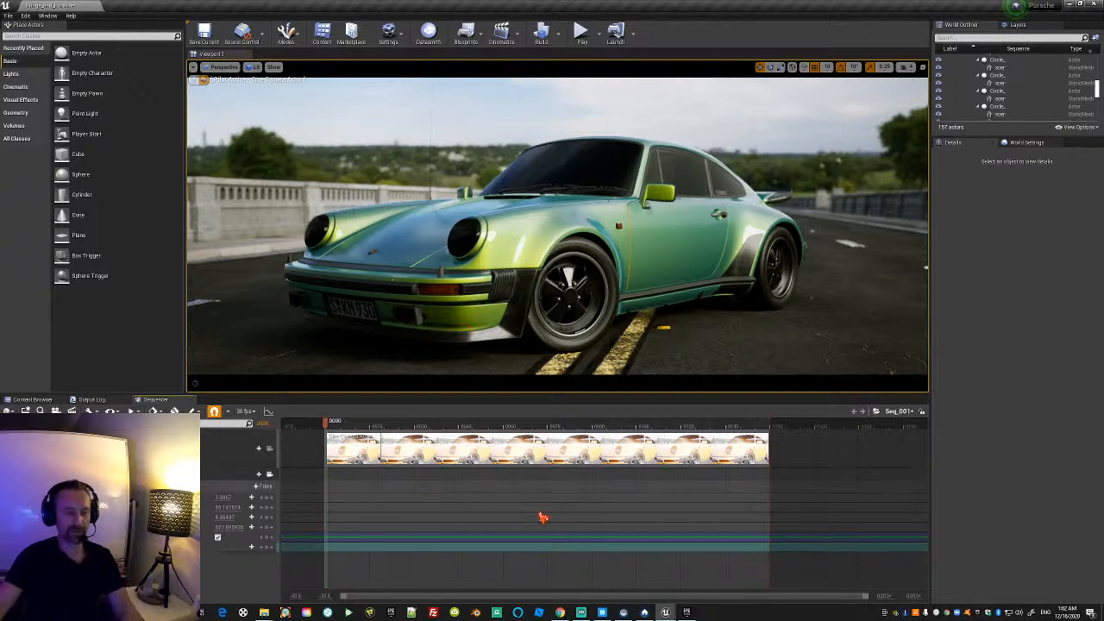
Switch to Chrome and open the Fatty Bull channel page on YouTube.
click(560, 611)
click(648, 8)
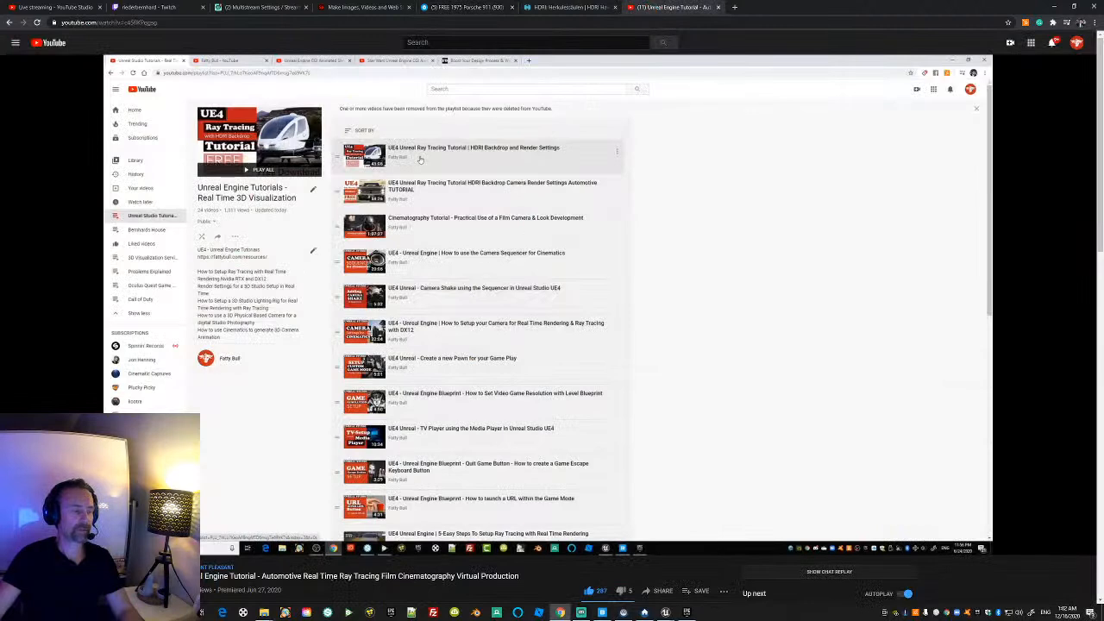
click(1076, 43)
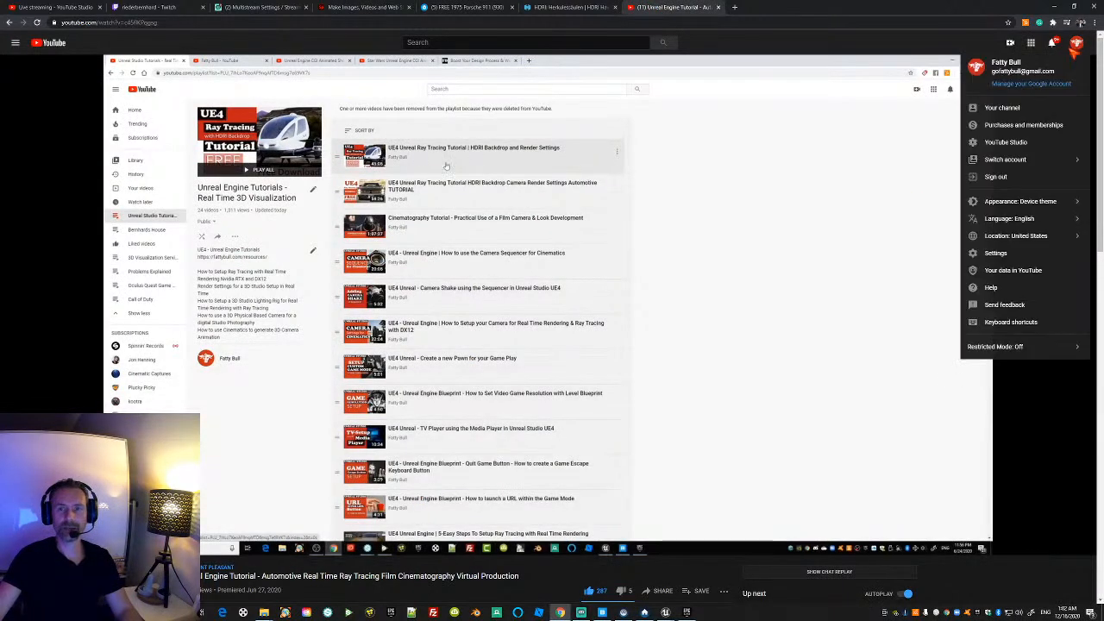
click(1000, 106)
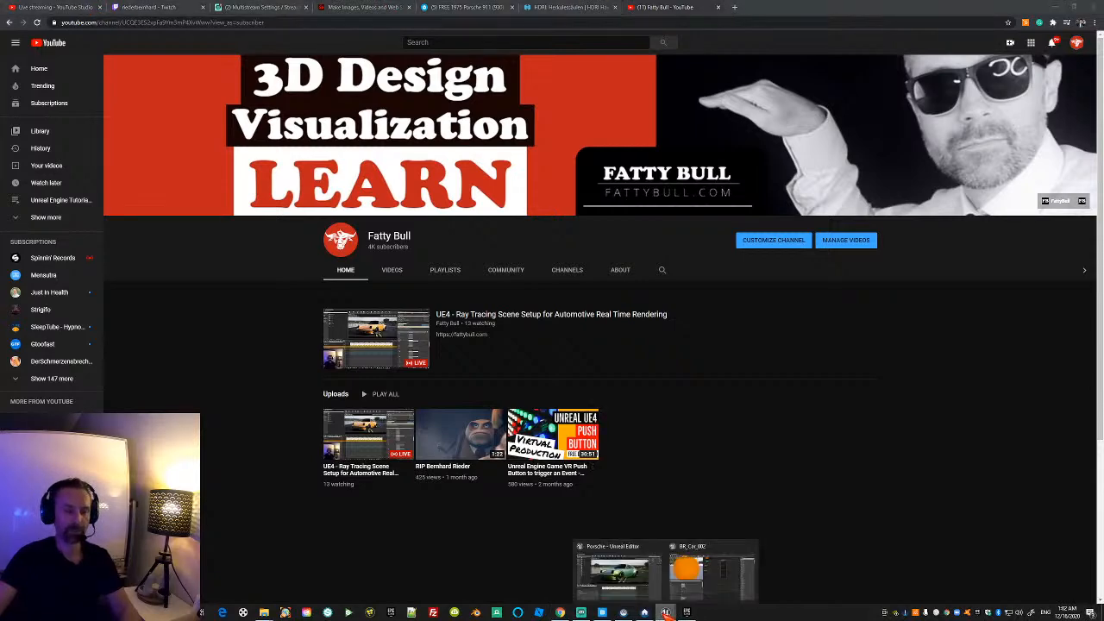
Close the BR_Car_002 material editor, applying its changes to the original material, and pull the scene camera slightly back from the car.
click(708, 569)
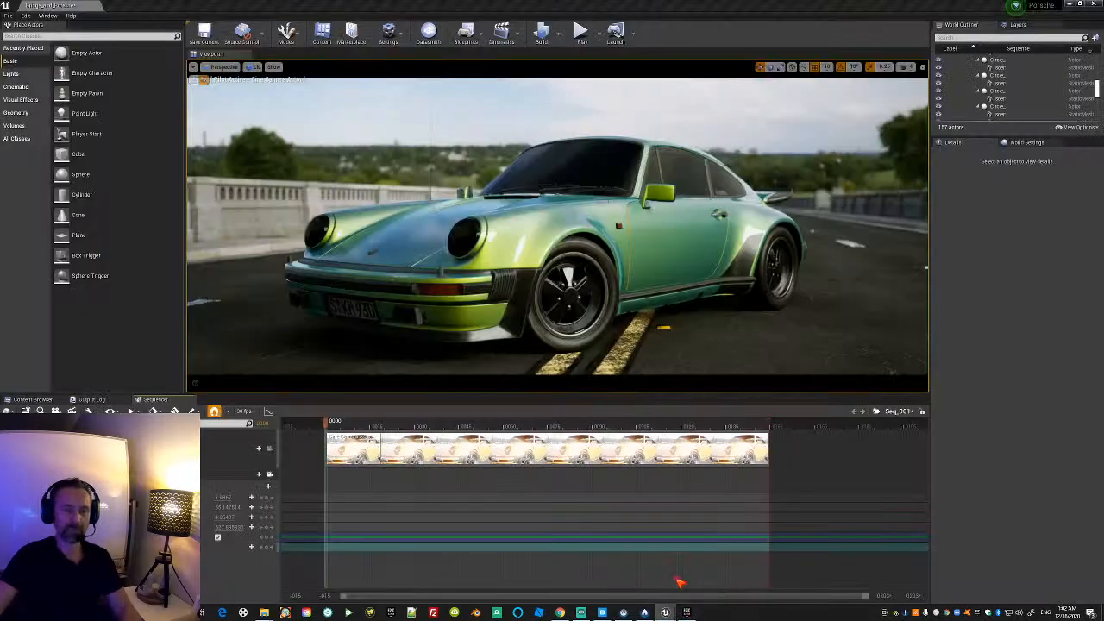
click(1091, 4)
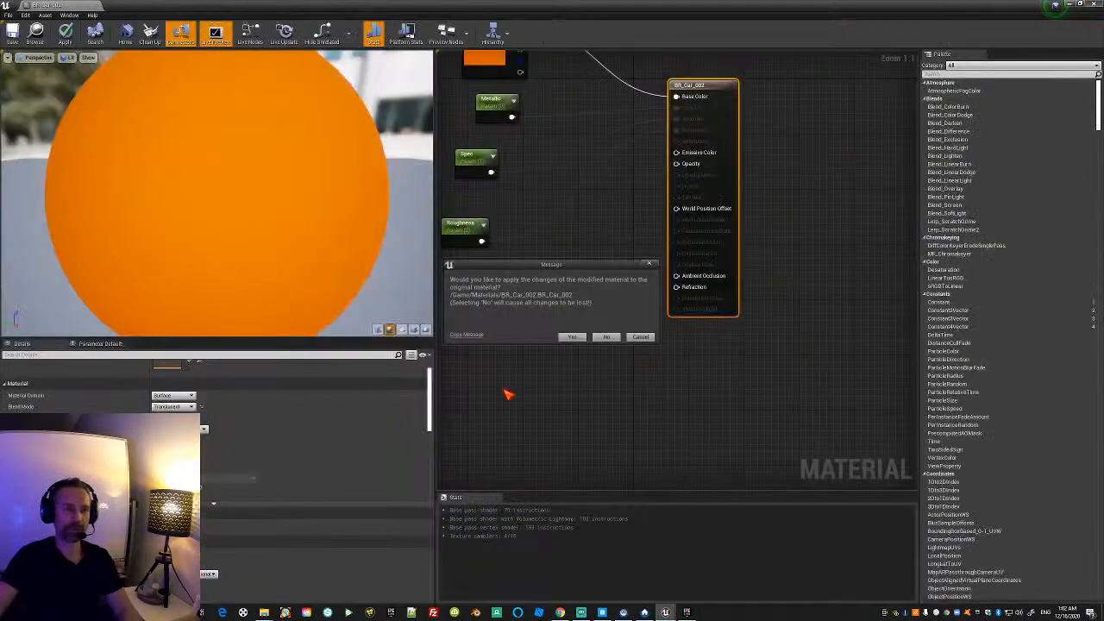
click(581, 338)
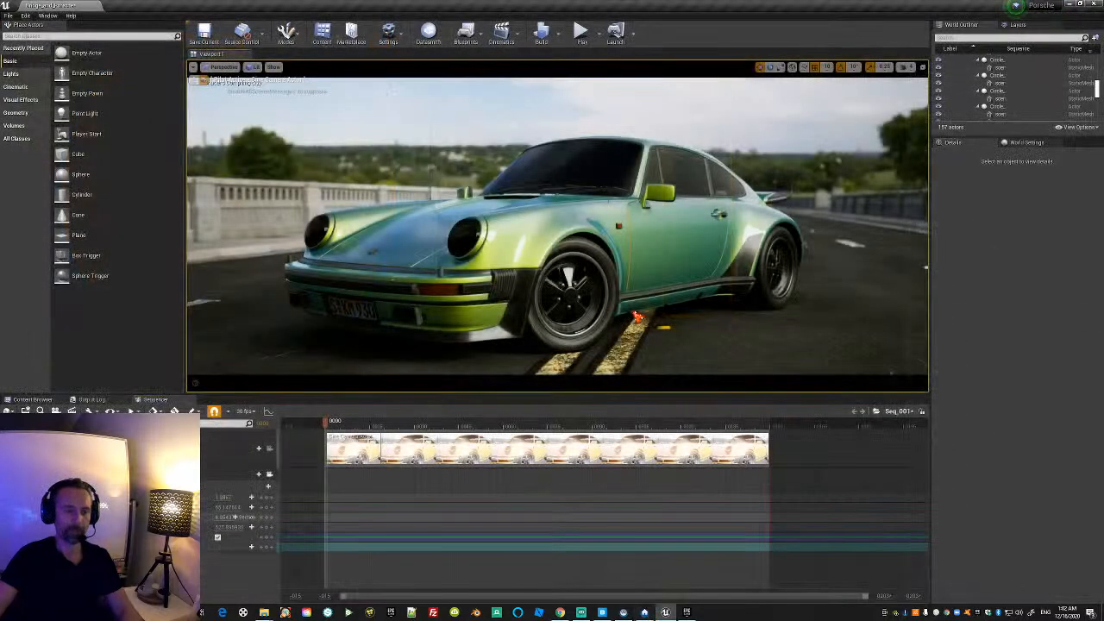
mouse_move(628, 314)
alt+right_down()
mouse_move(552, 325)
mouse_move(607, 319)
alt+right_up()
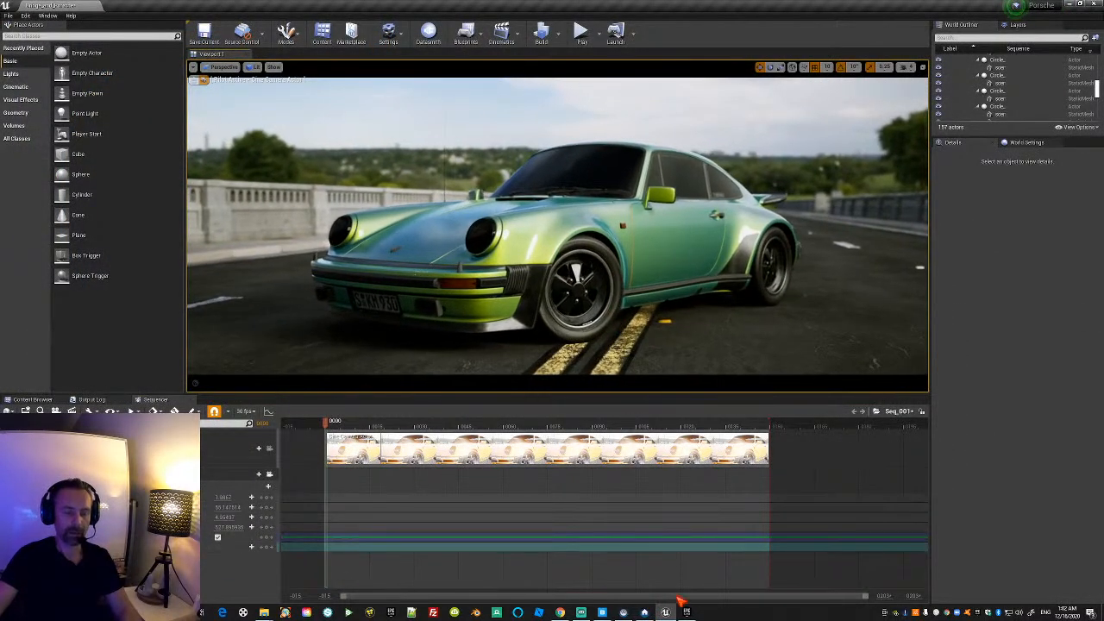
Switch to Chrome and open fattybull.com in a new tab.
click(560, 612)
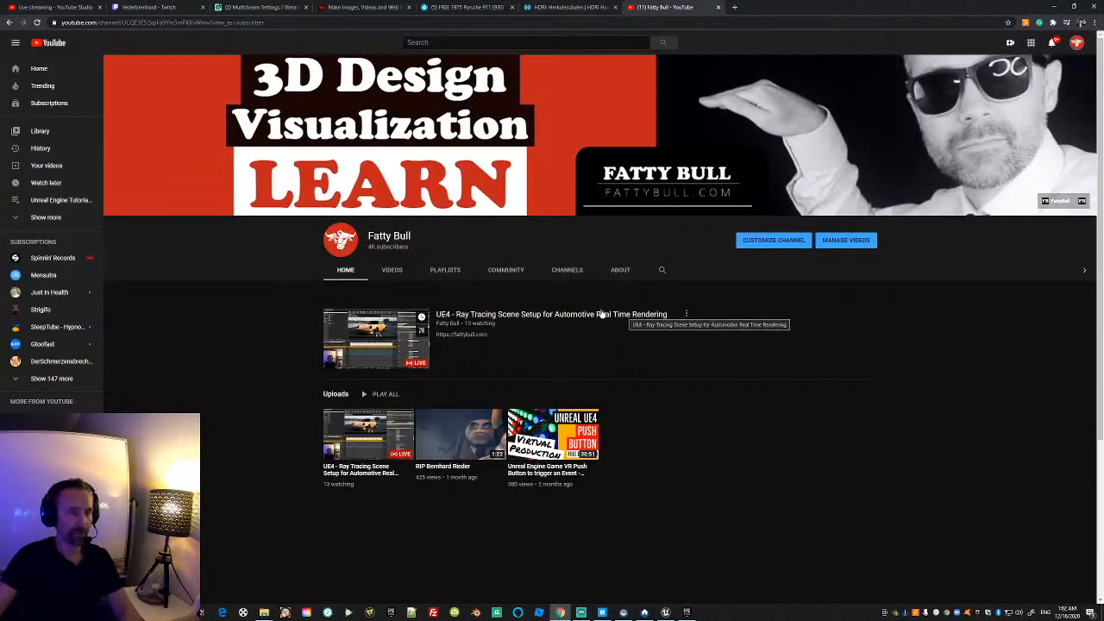
click(736, 9)
text(fattybull.com)
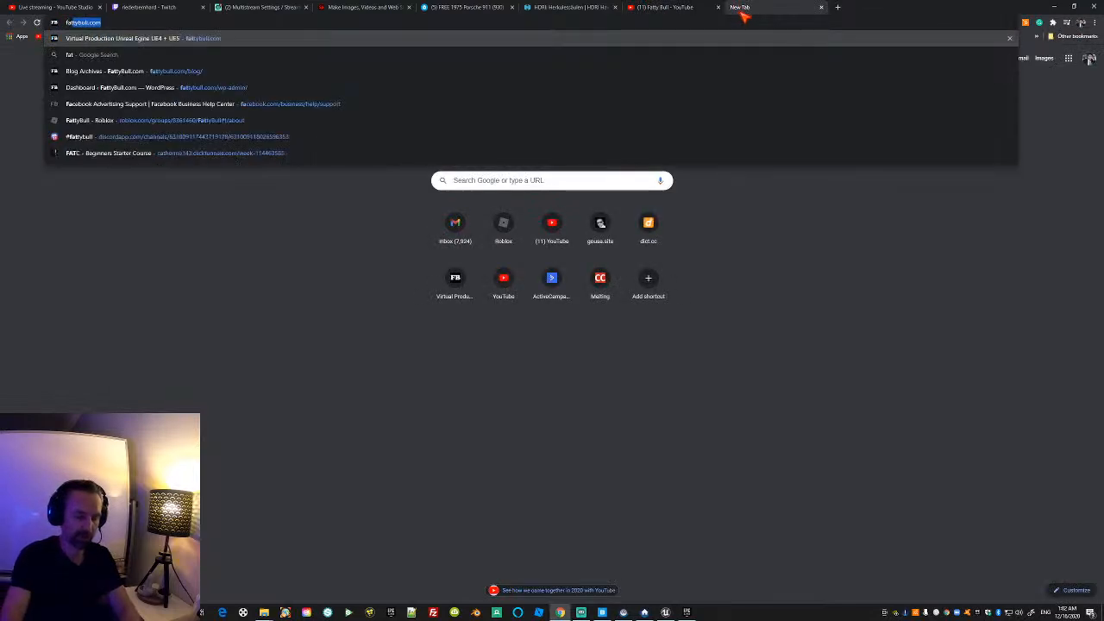
key(Return)
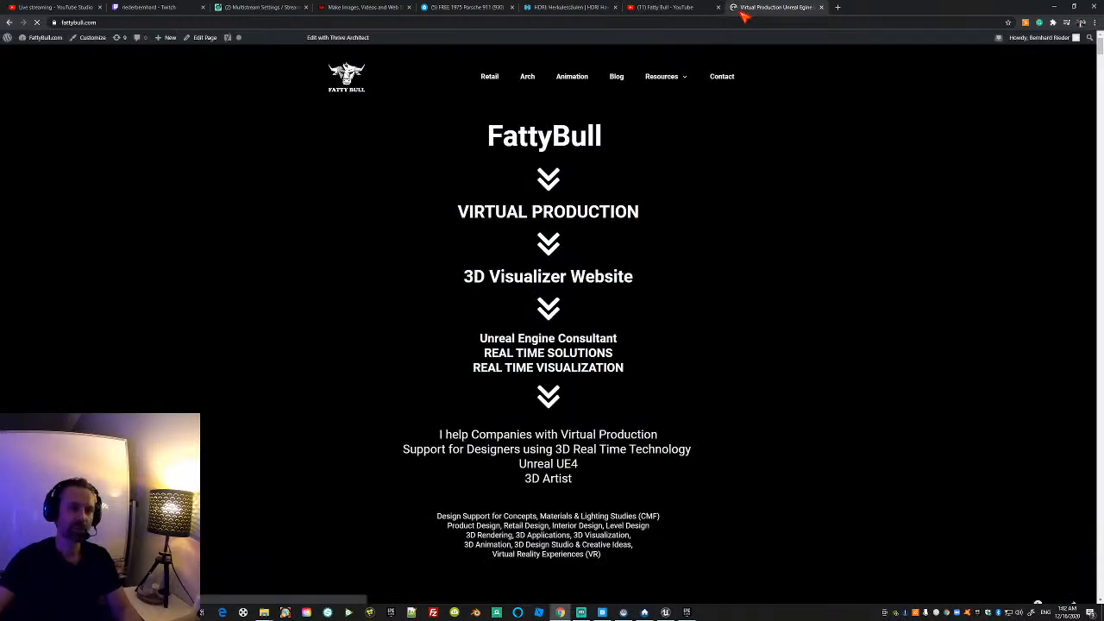
Open the site's Resources page and view the section for accessing the free Unreal project file downloads.
mouse_move(661, 79)
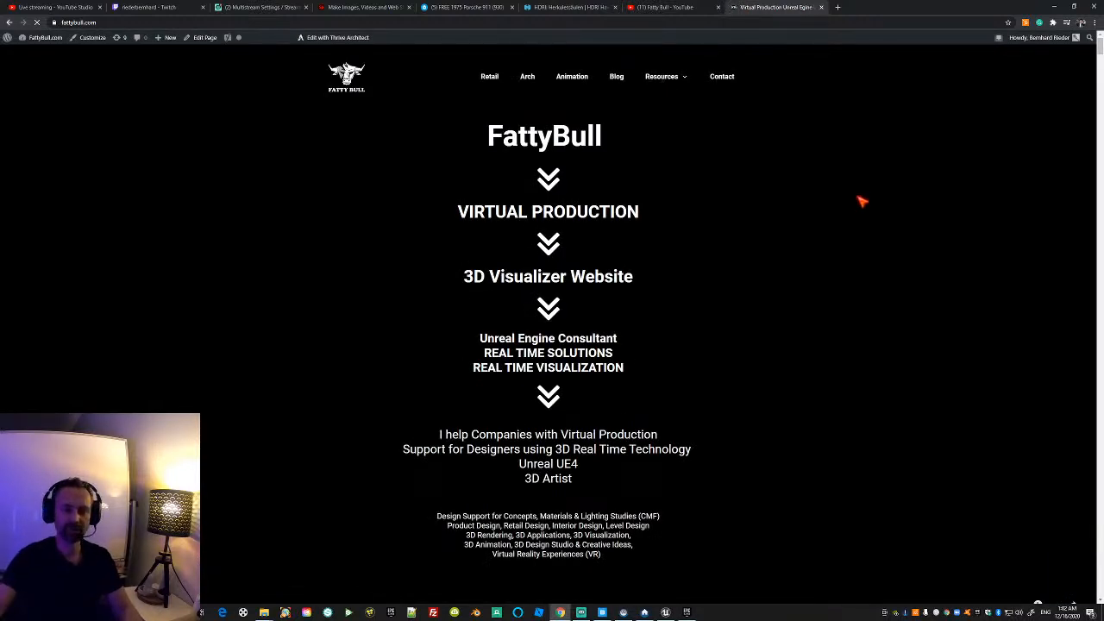
scroll(858, 204, down, 3)
scroll(802, 216, up, 4)
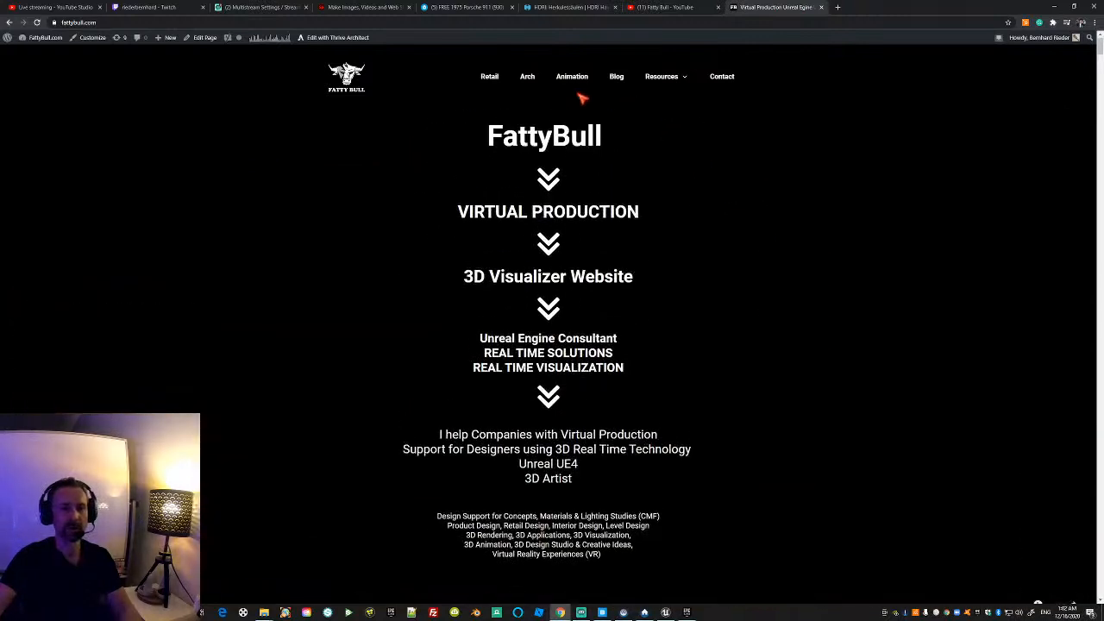
click(670, 82)
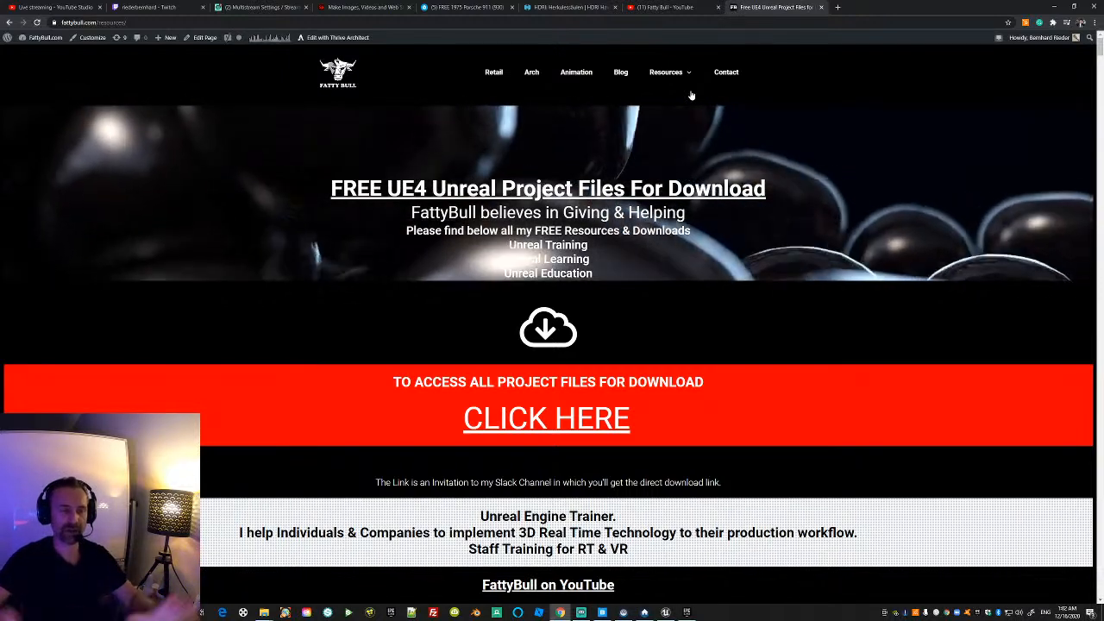
scroll(751, 186, down, 4)
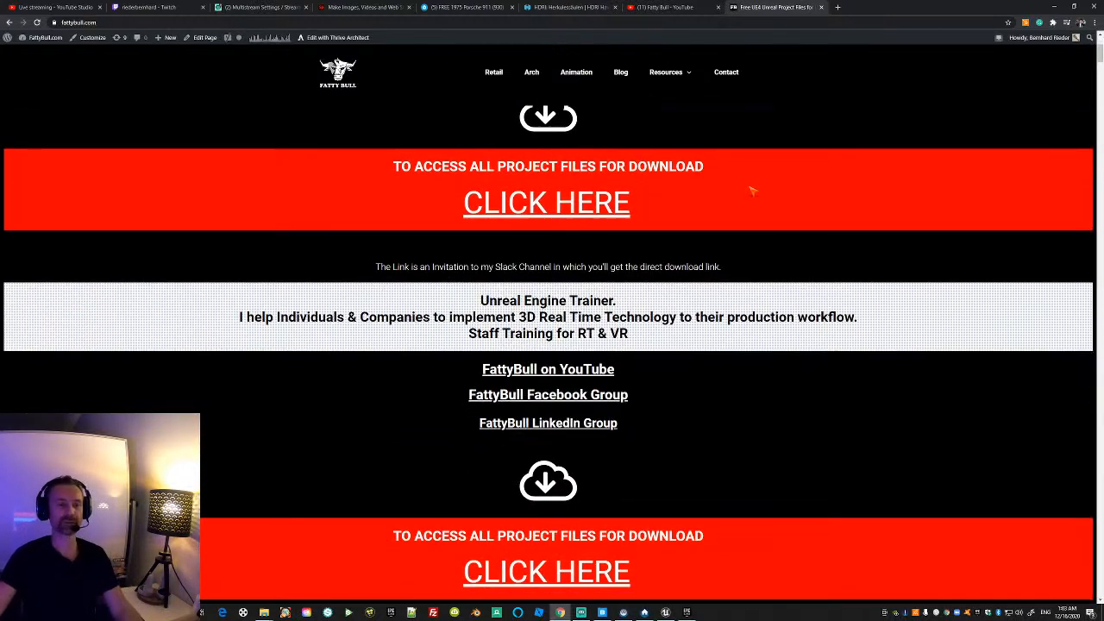
scroll(750, 183, up, 3)
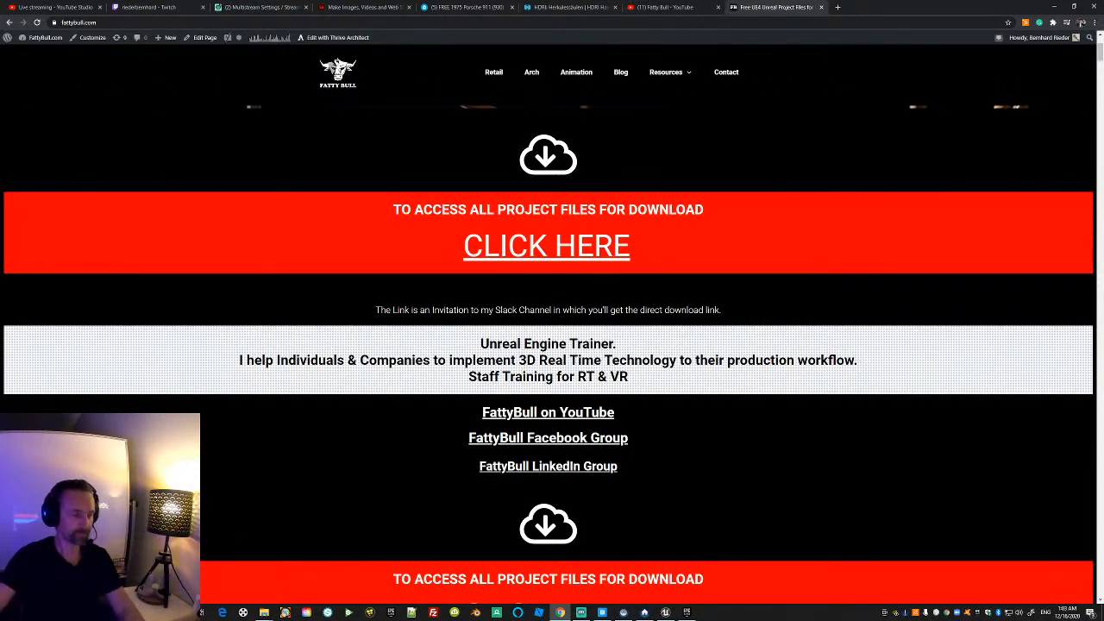
Launch the Slack desktop app and bring its window up in front of the Unreal editor.
click(103, 613)
text(slack)
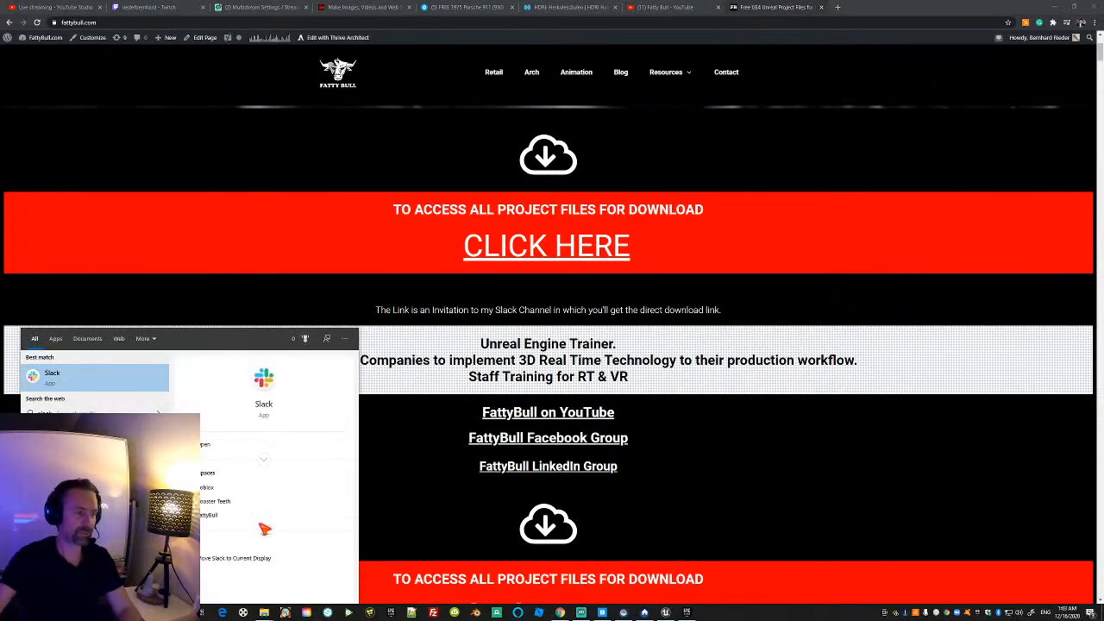
key(Return)
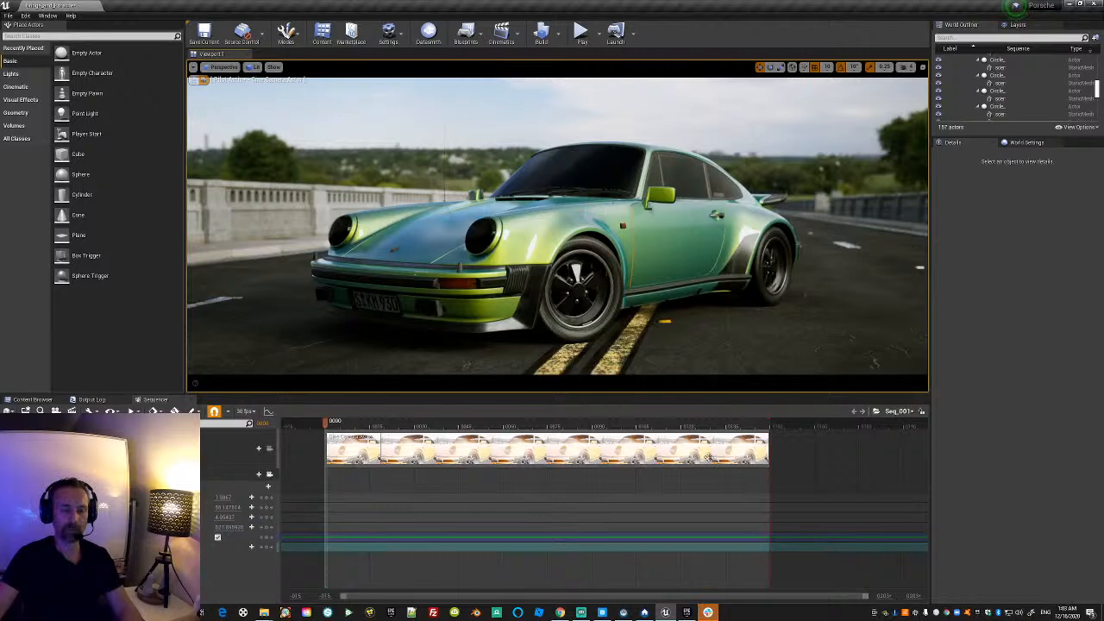
mouse_move(709, 611)
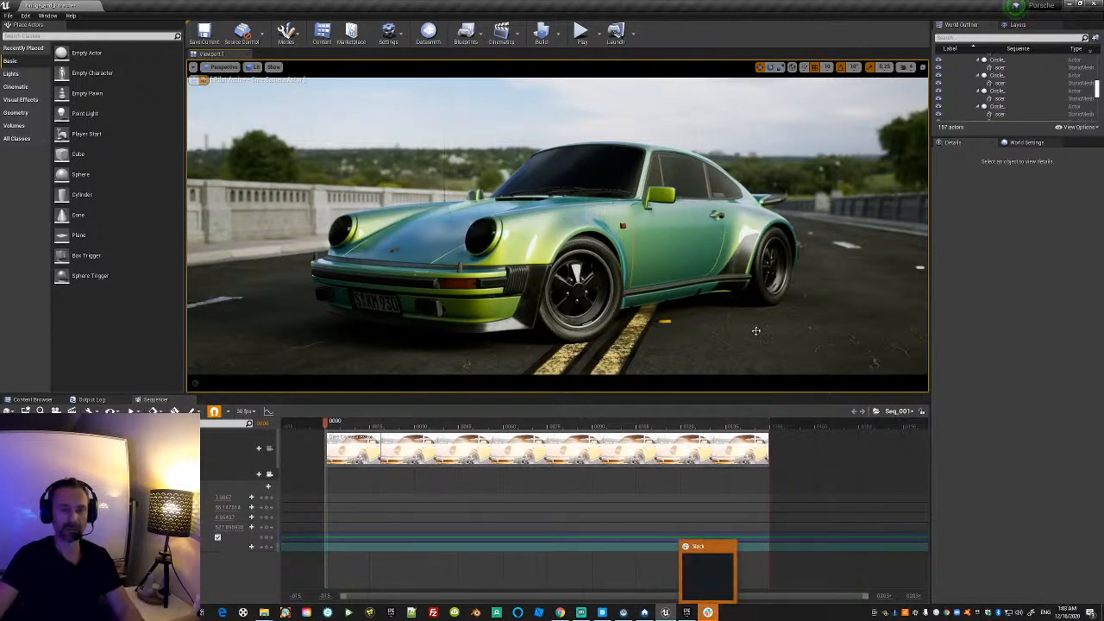
click(715, 614)
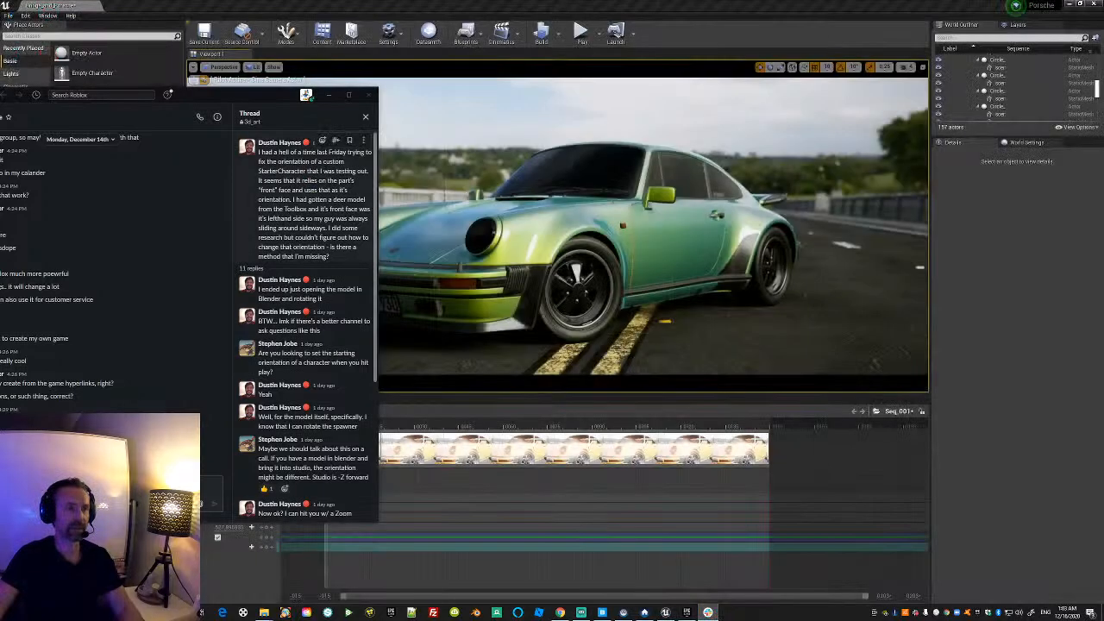
click(329, 95)
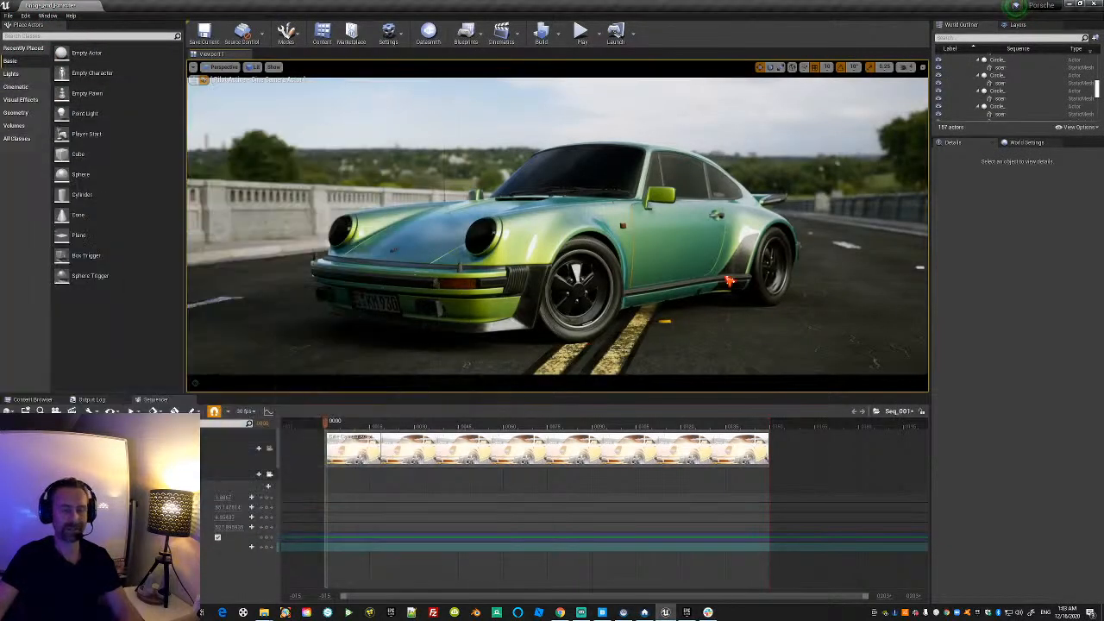
click(708, 612)
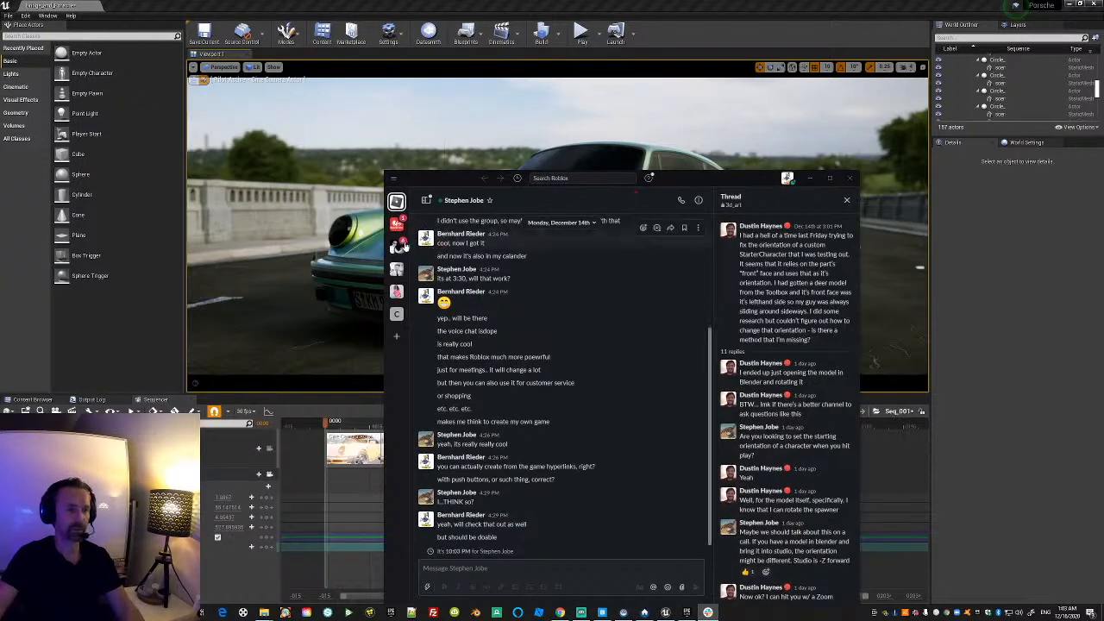
Open the #downloads channel in the FattyBull Slack workspace.
click(399, 247)
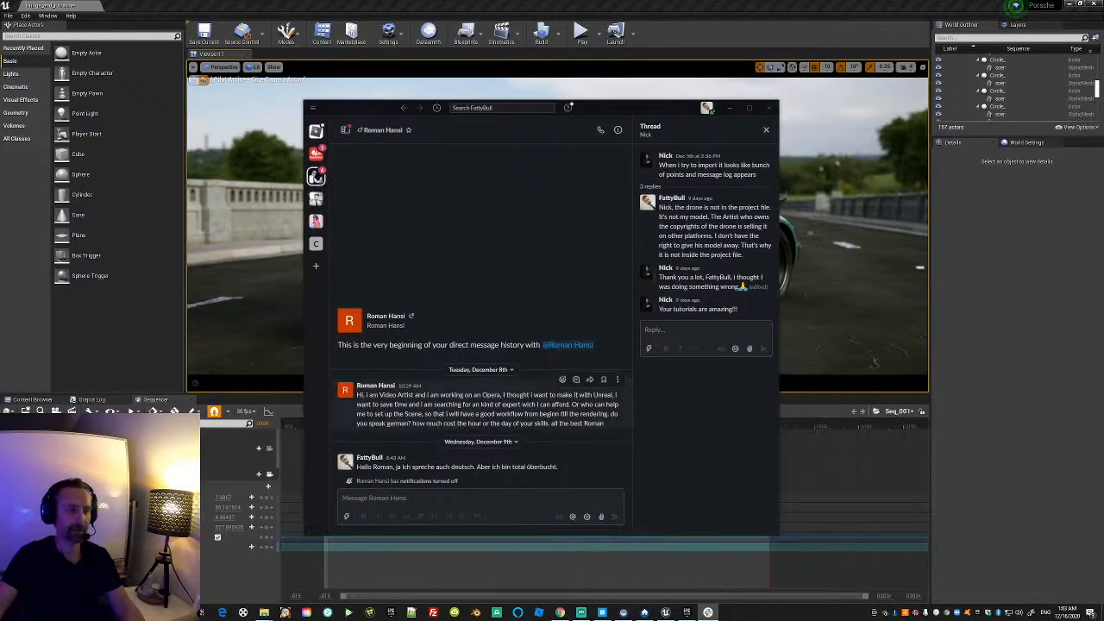
click(316, 175)
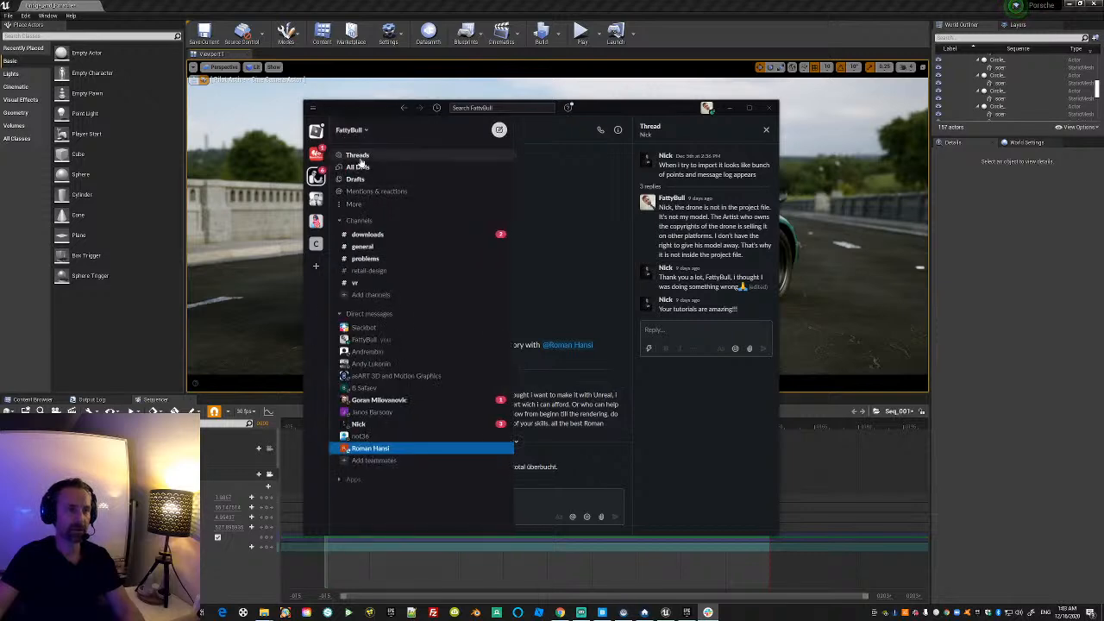
click(367, 235)
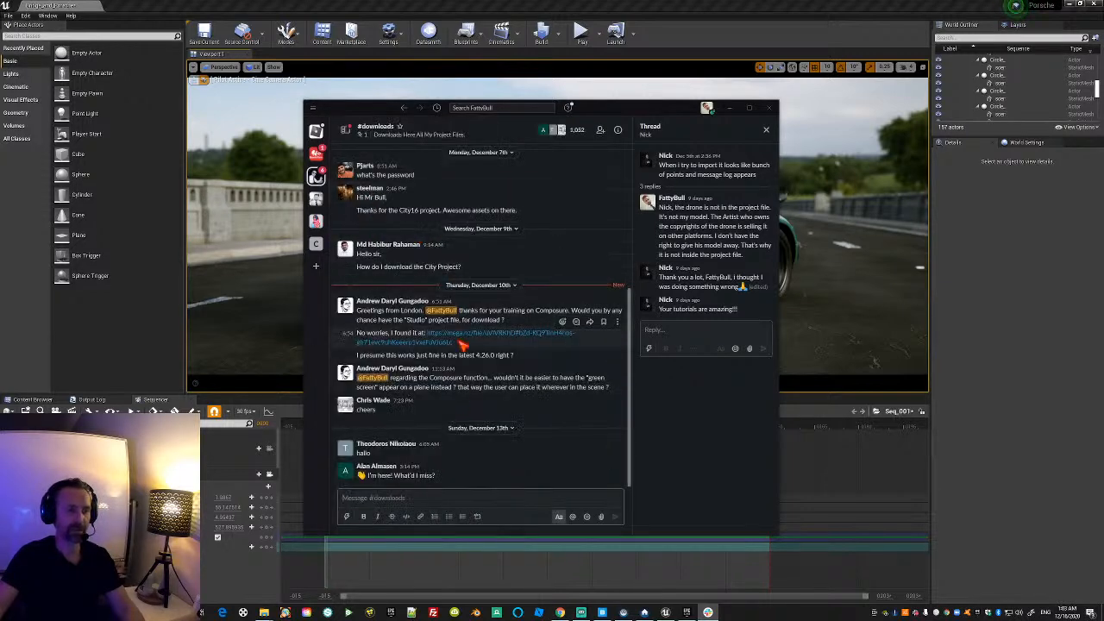
Browse the #downloads channel back to its beginning to view the pinned direct download link, leaving the channel topic unedited.
drag(628, 395, 626, 198)
drag(632, 346, 625, 173)
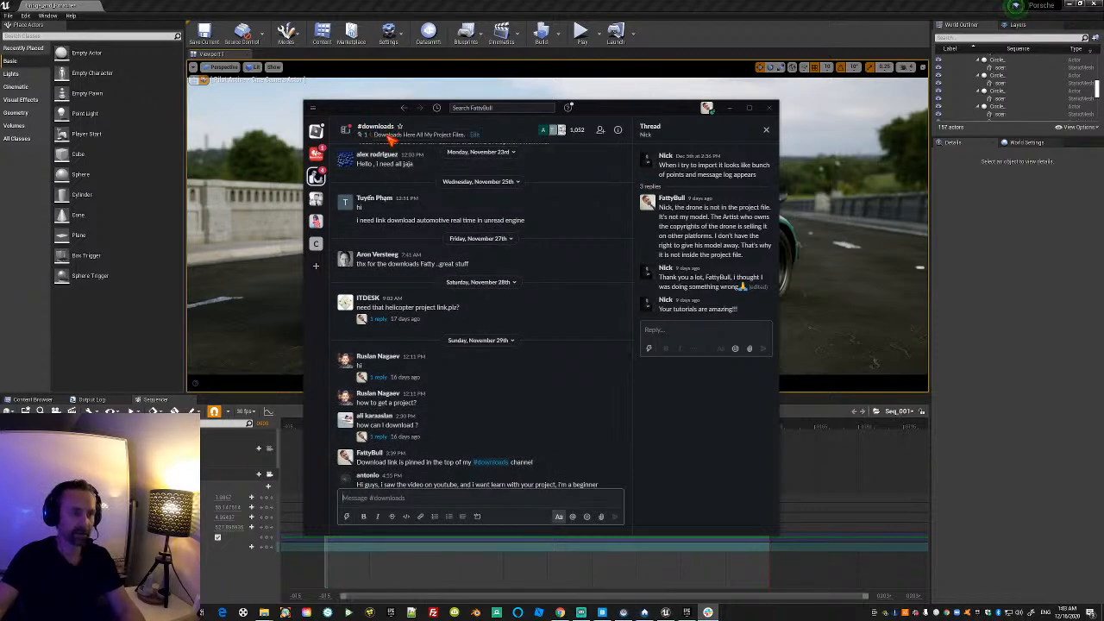
click(390, 137)
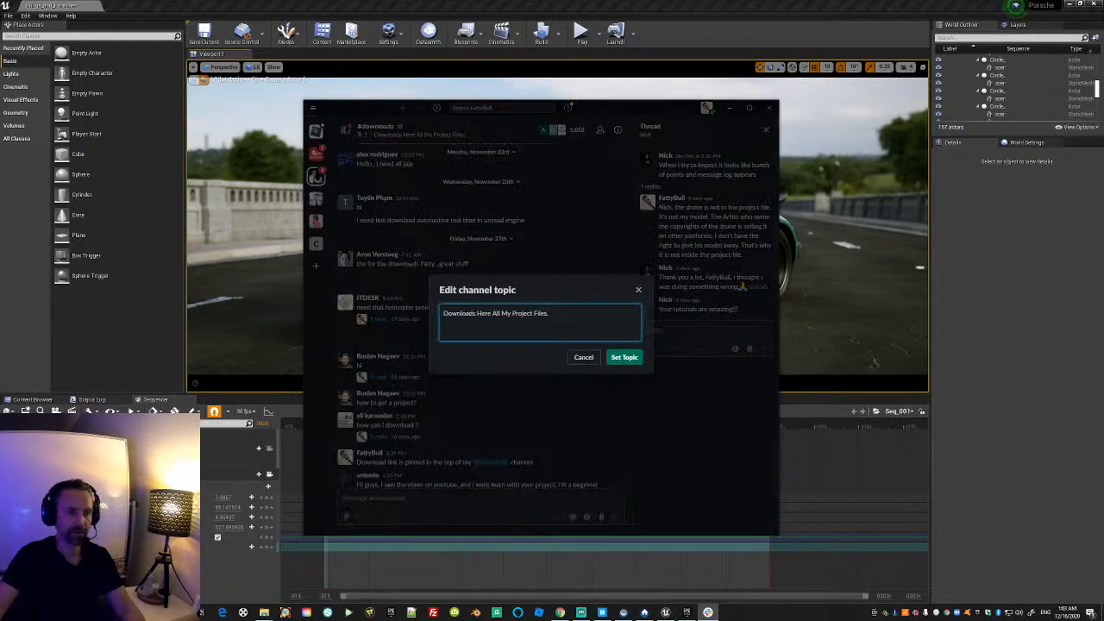
click(583, 357)
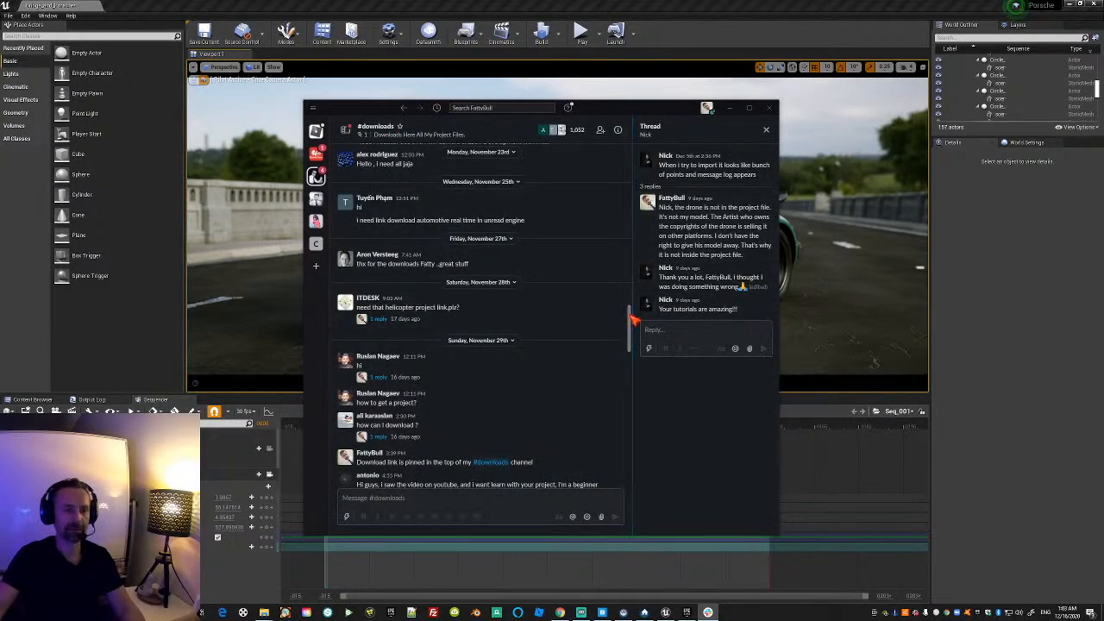
drag(632, 181, 628, 157)
scroll(463, 224, up, 4)
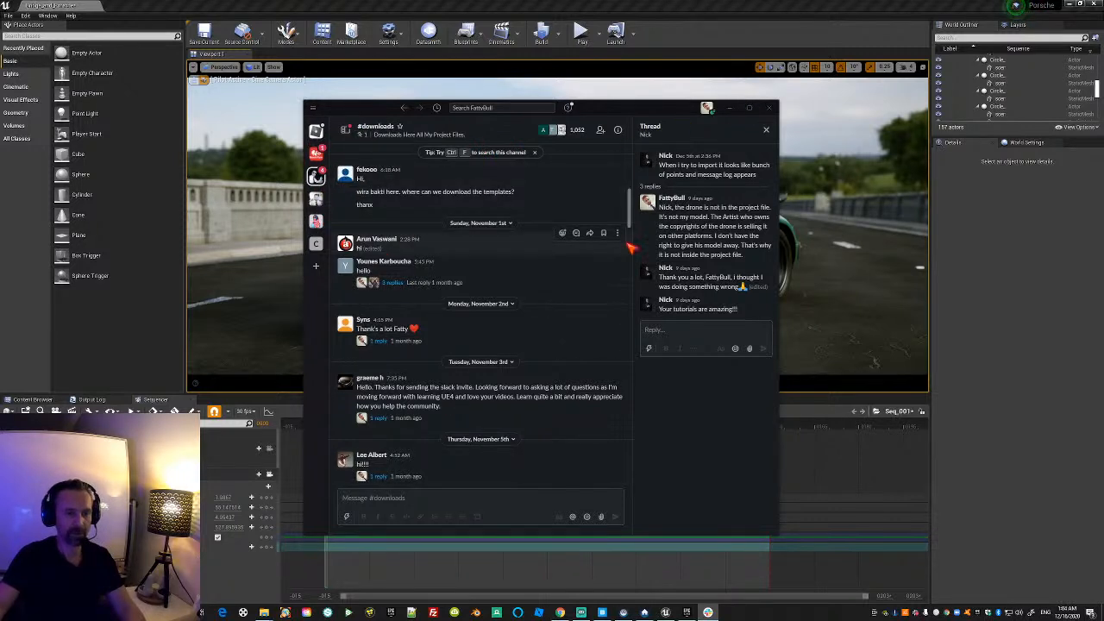
drag(633, 226, 633, 158)
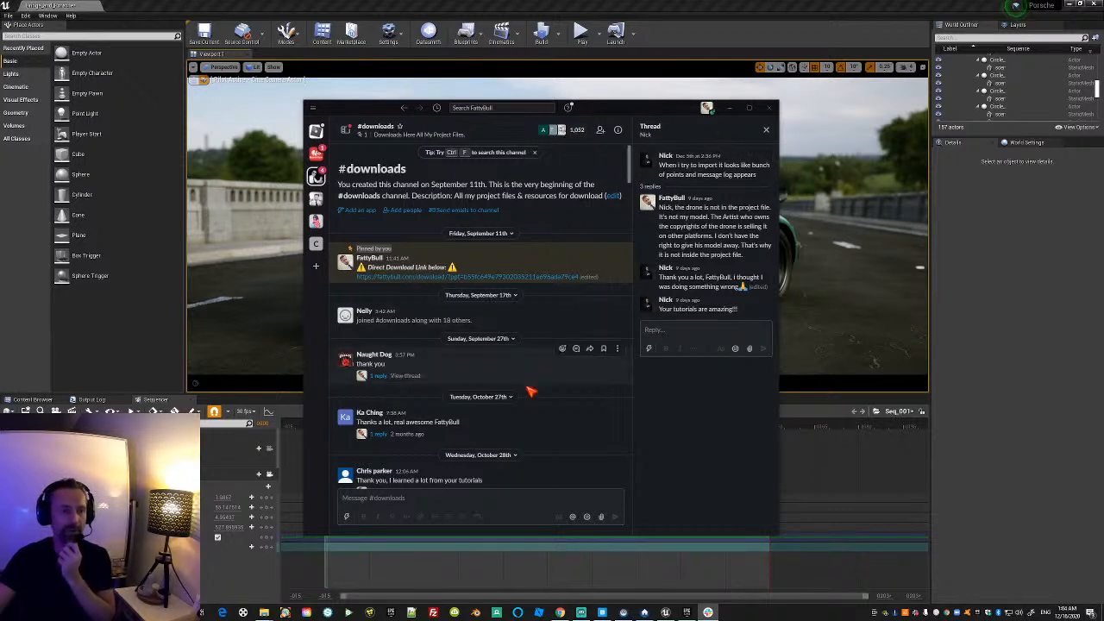
Minimize Slack, view the Fatty Bull YouTube channel page in Chrome, and return to the Unreal editor.
click(732, 109)
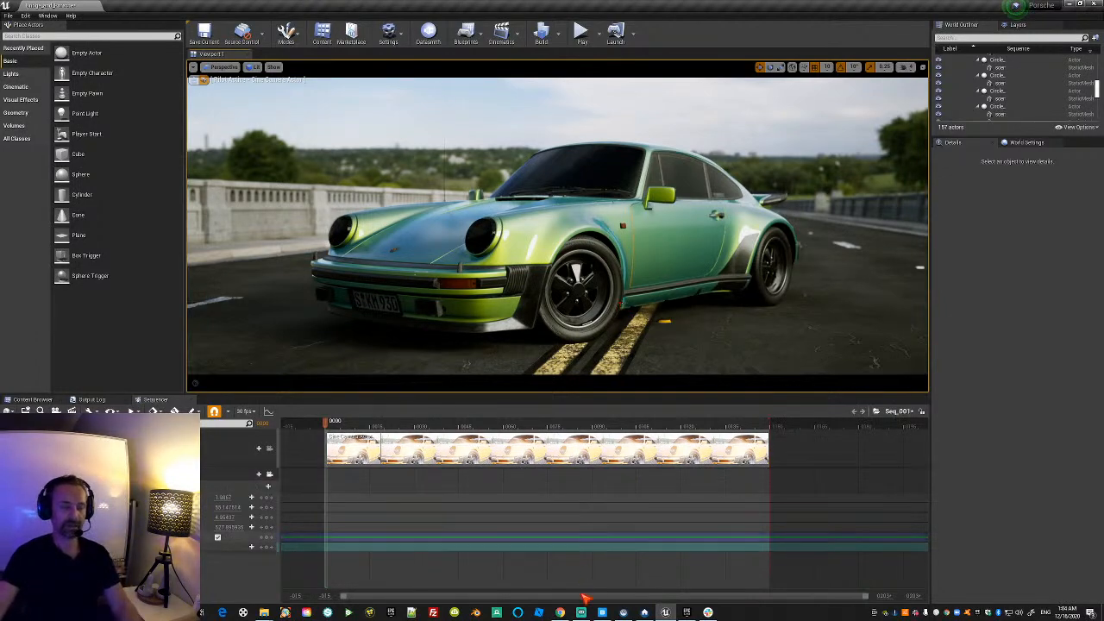
click(560, 612)
click(661, 6)
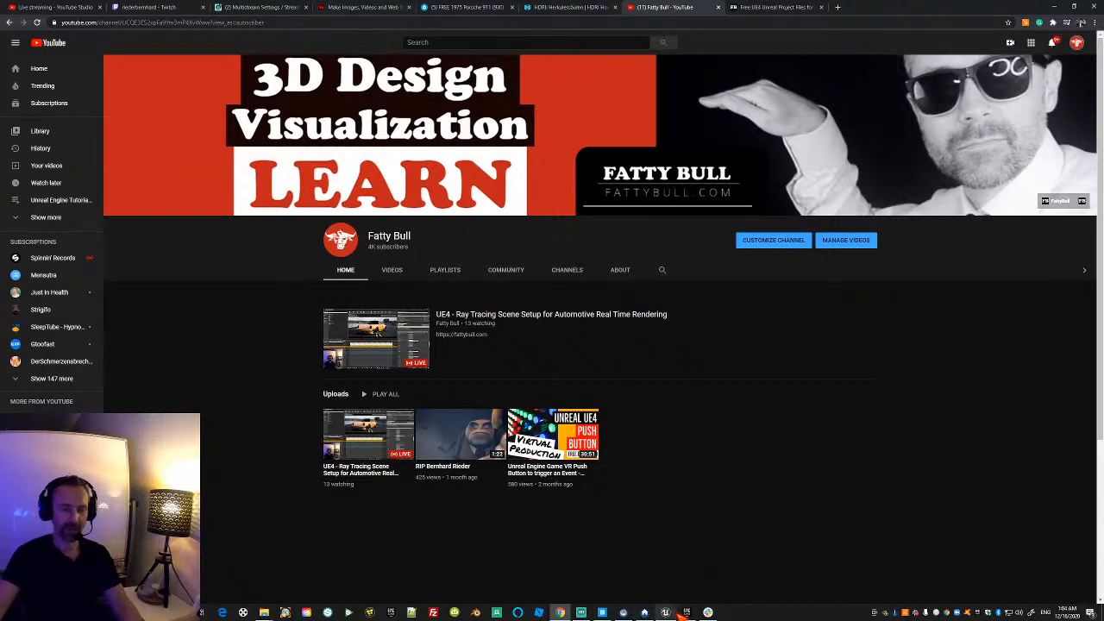
click(665, 613)
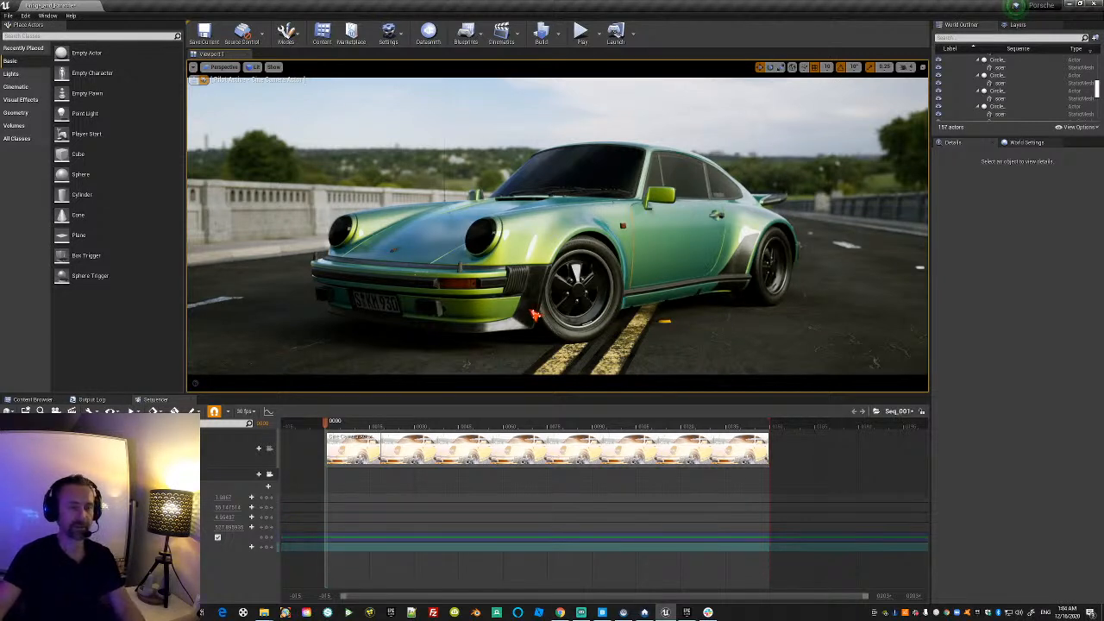
Select the HDRI backdrop in the viewport and toggle Game View to hide the transform gizmo.
click(734, 161)
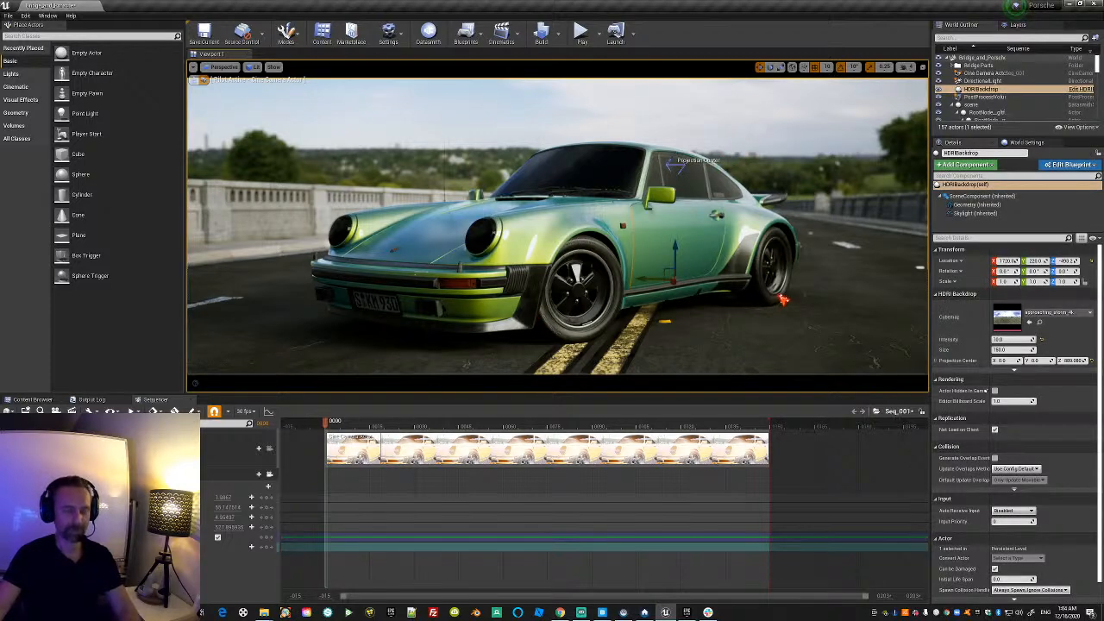
key(g)
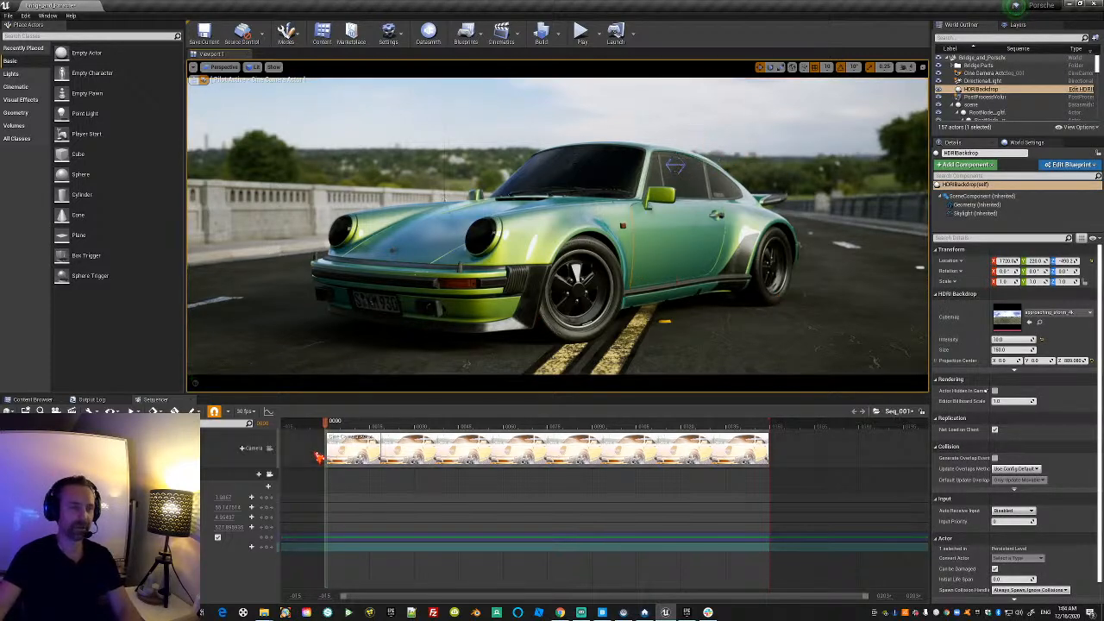